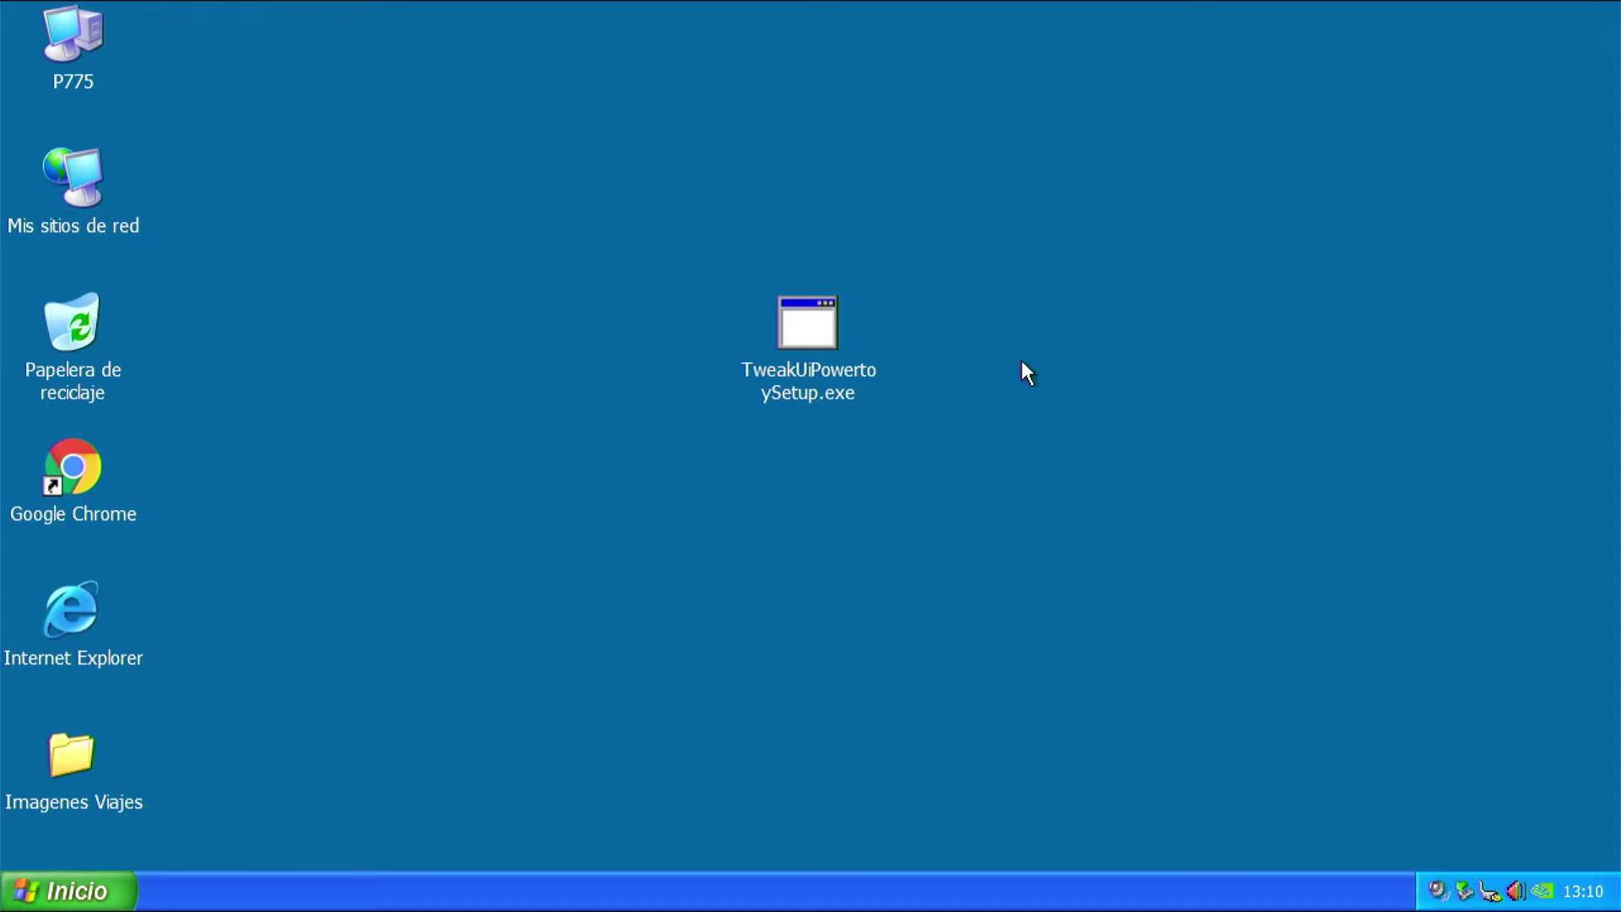
Step: View the computer's general system properties and close them
{"action": "right_click", "coordinate": [90, 32]}
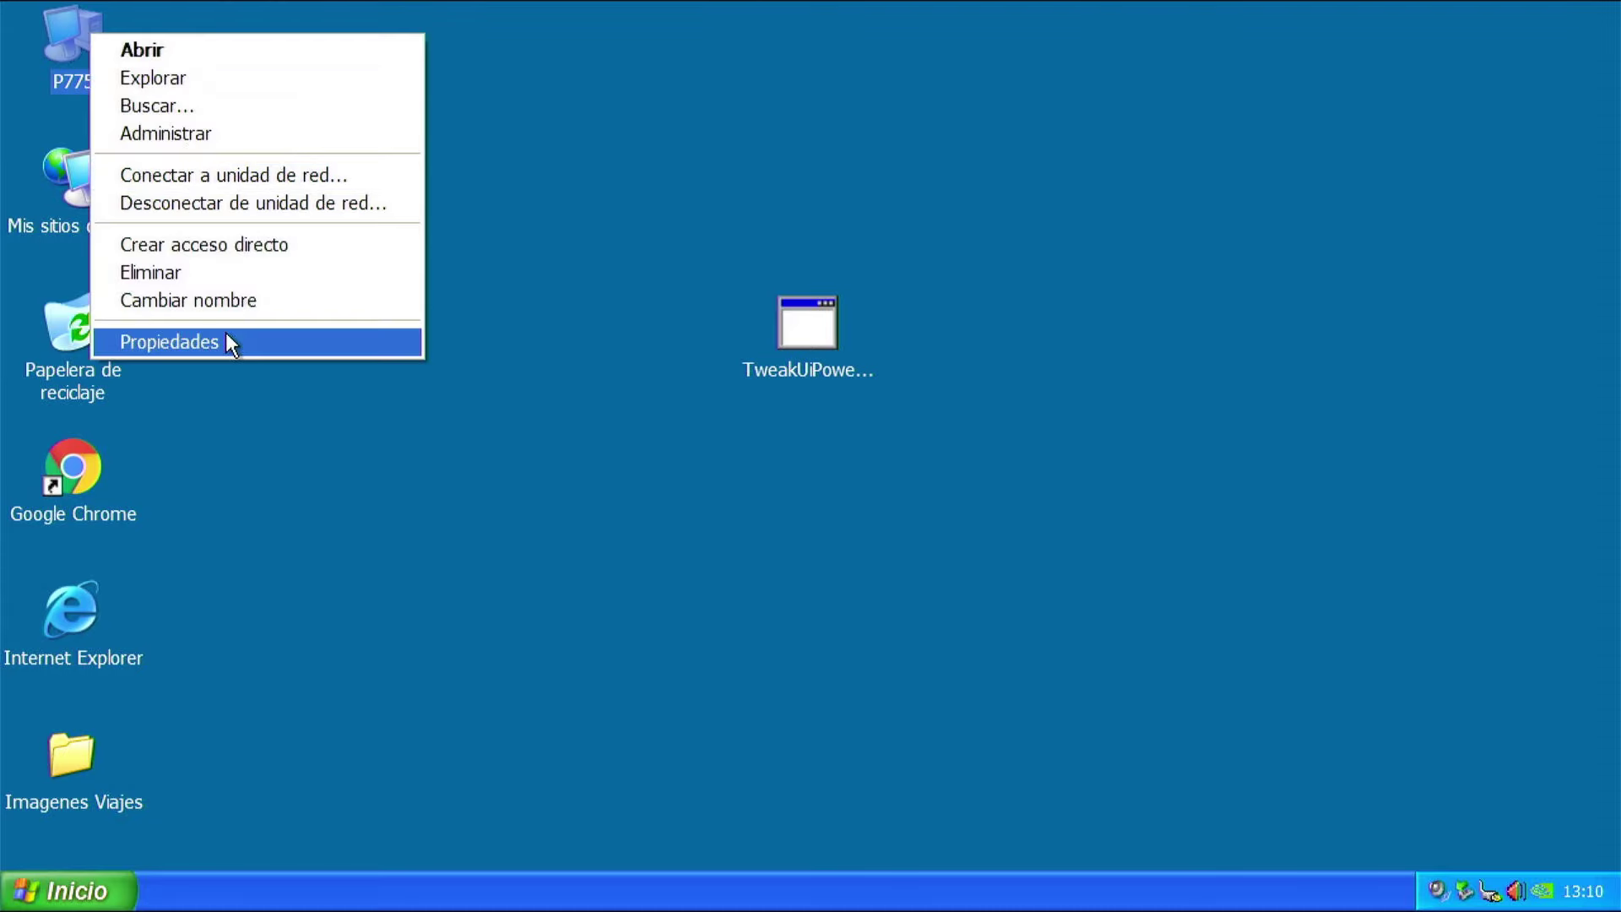
{"action": "left_click", "coordinate": [226, 333]}
{"action": "left_click_drag", "start_coordinate": [408, 65], "coordinate": [514, 88]}
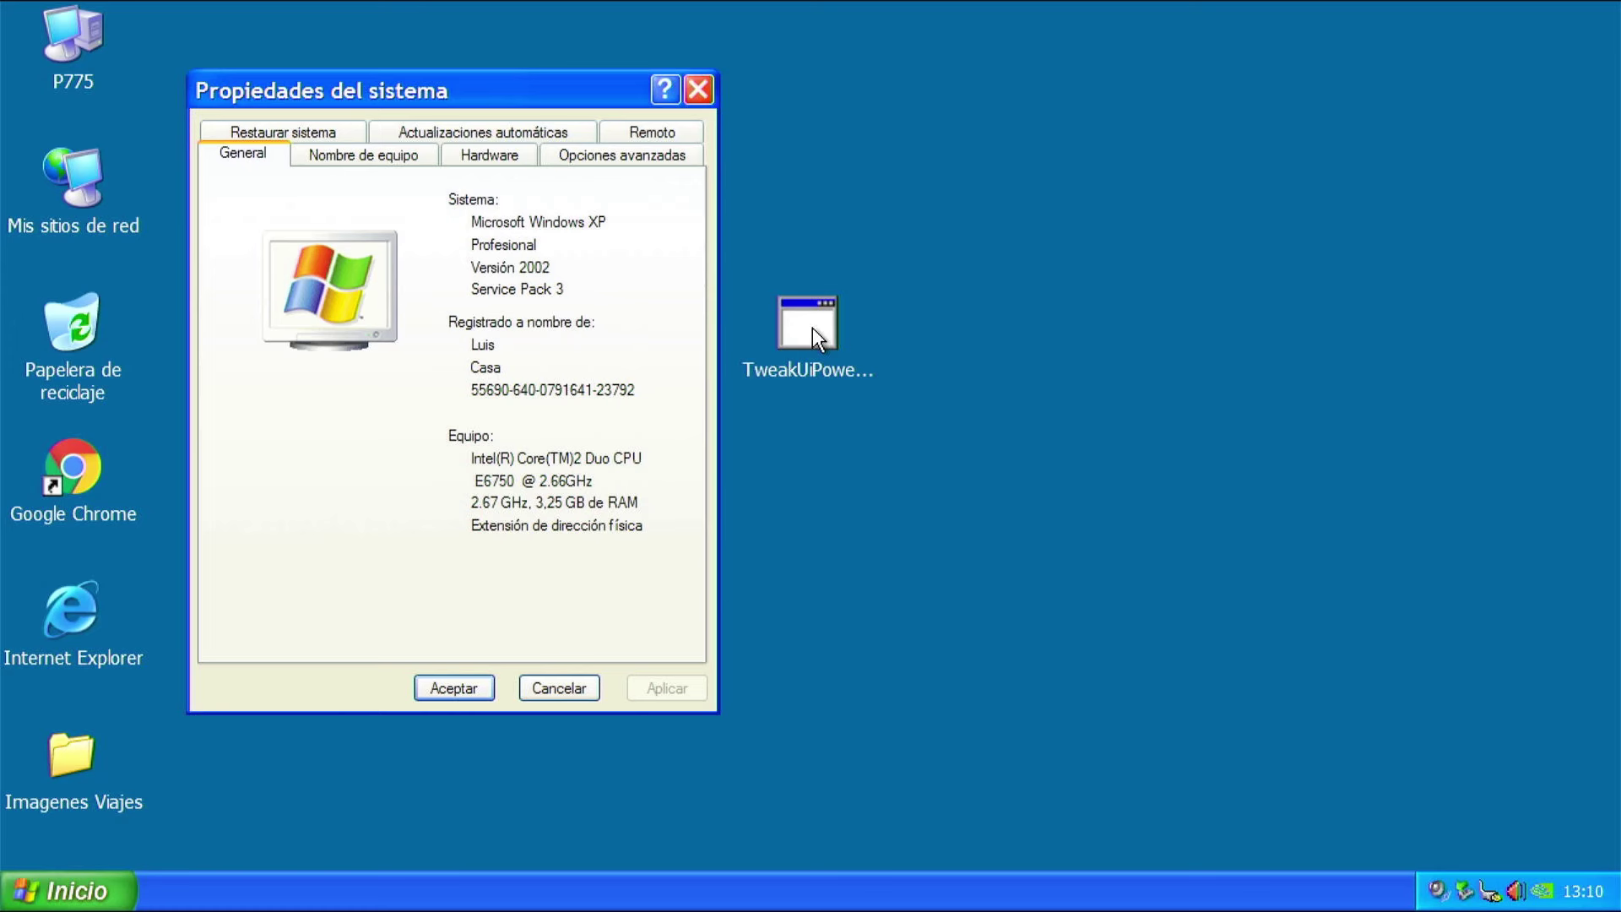
{"action": "key", "text": "Escape"}
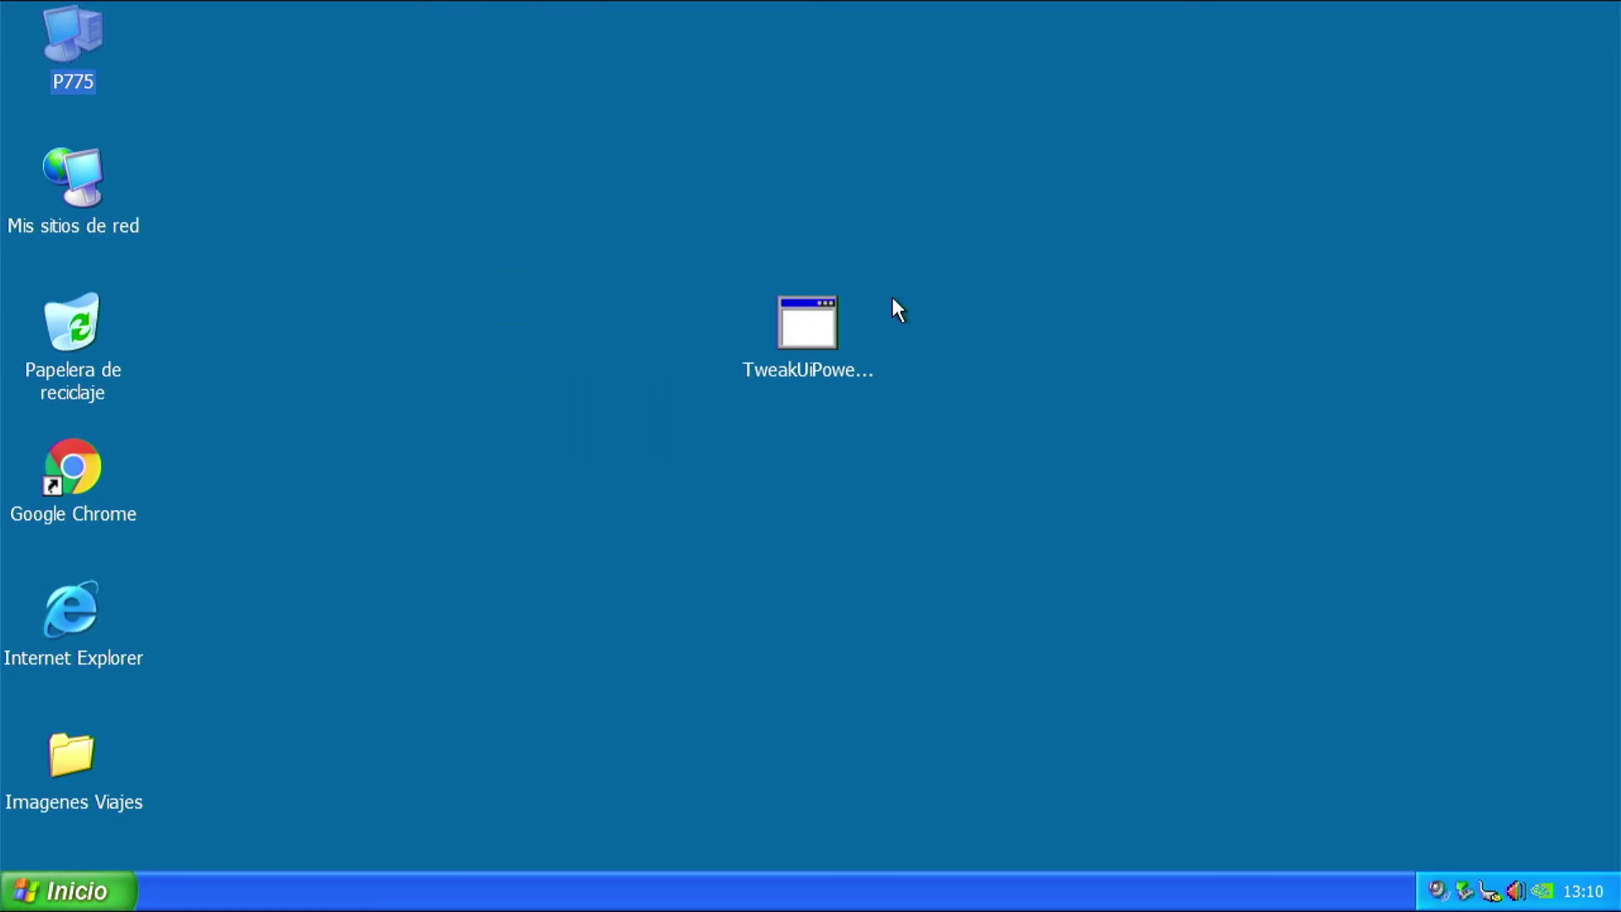
Step: Install the Tweak UI Powertoy from TweakUiPowertoySetup.exe on the desktop, accepting the license terms
{"action": "left_click", "coordinate": [799, 350]}
{"action": "double_click", "coordinate": [809, 356]}
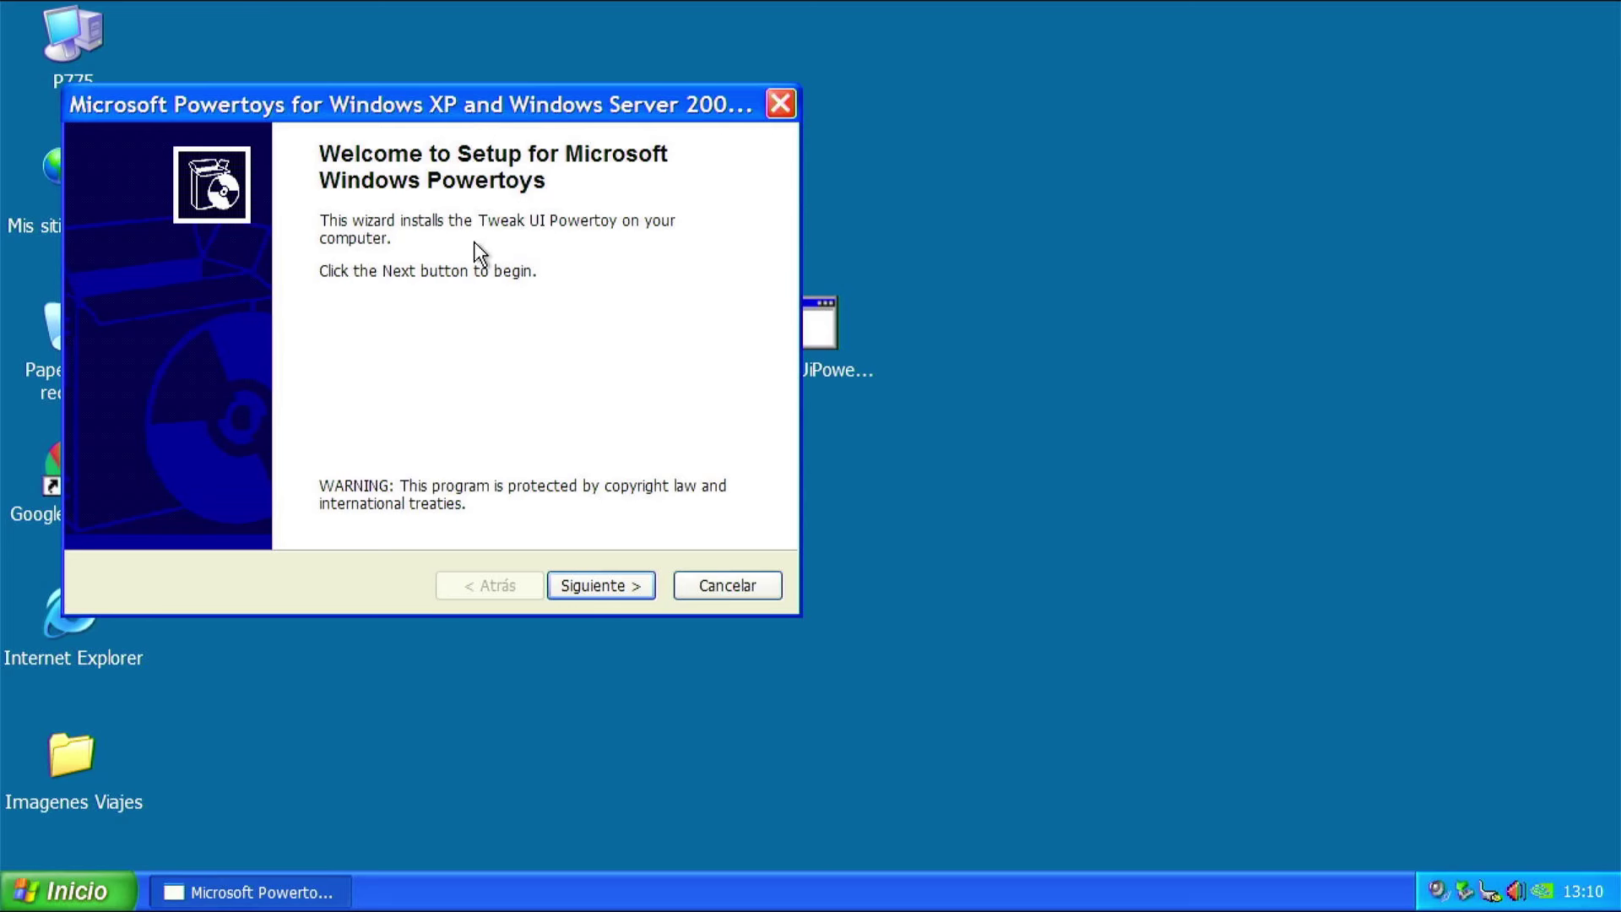
{"action": "left_click", "coordinate": [599, 584]}
{"action": "left_click", "coordinate": [285, 498]}
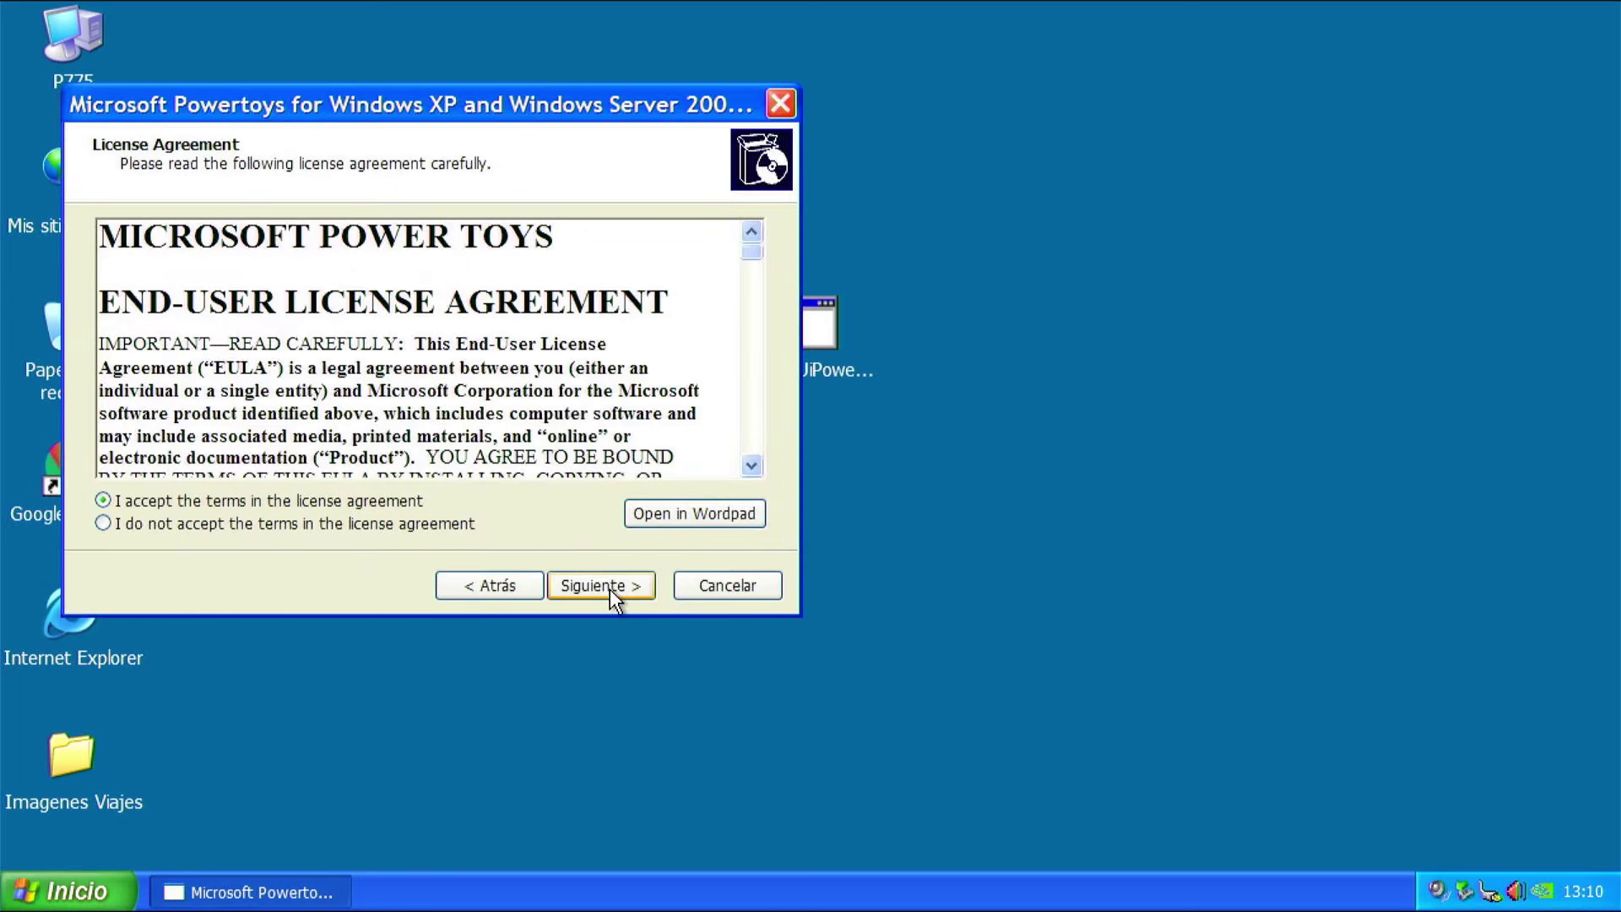
{"action": "left_click", "coordinate": [607, 590]}
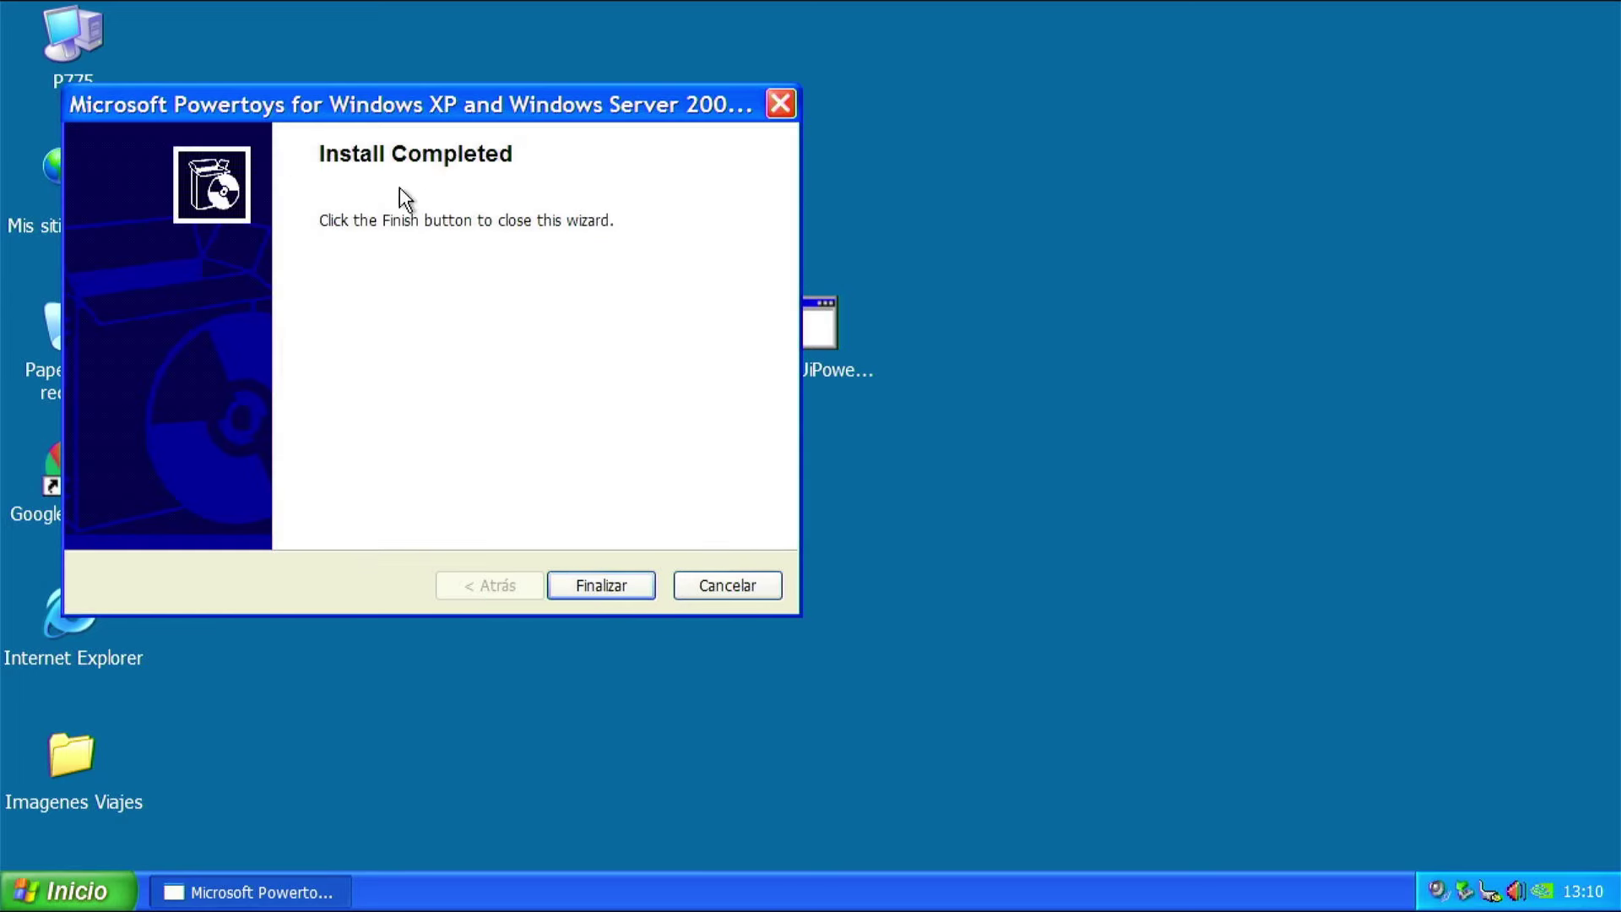
{"action": "left_click", "coordinate": [597, 586]}
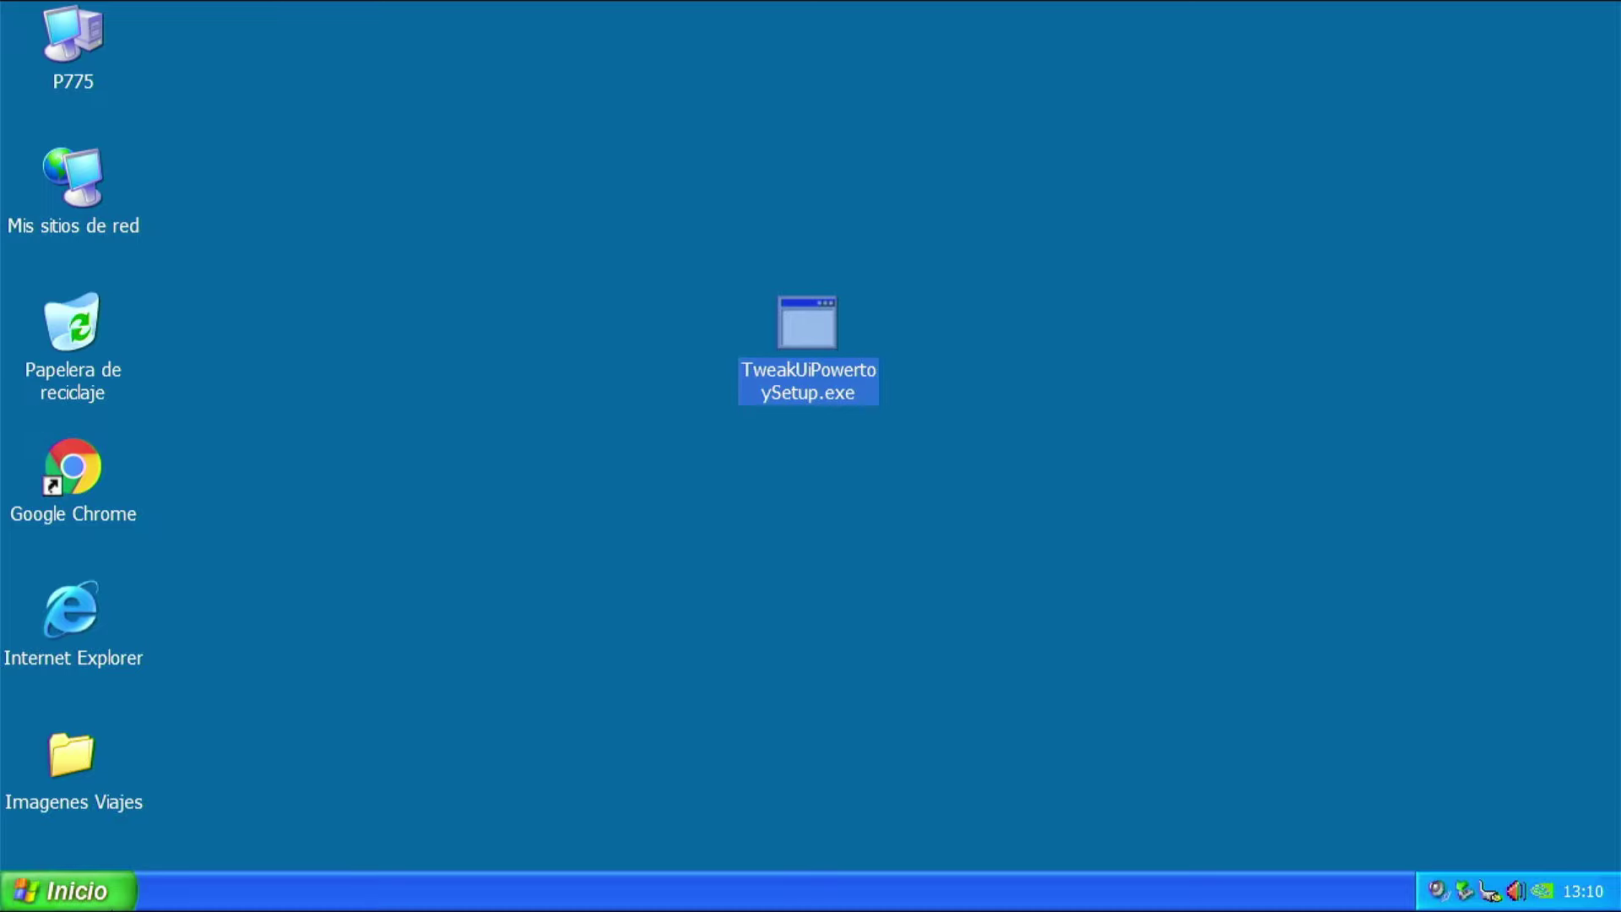
Step: Launch Tweak UI from the Powertoys for Windows XP program group
{"action": "left_click", "coordinate": [63, 890]}
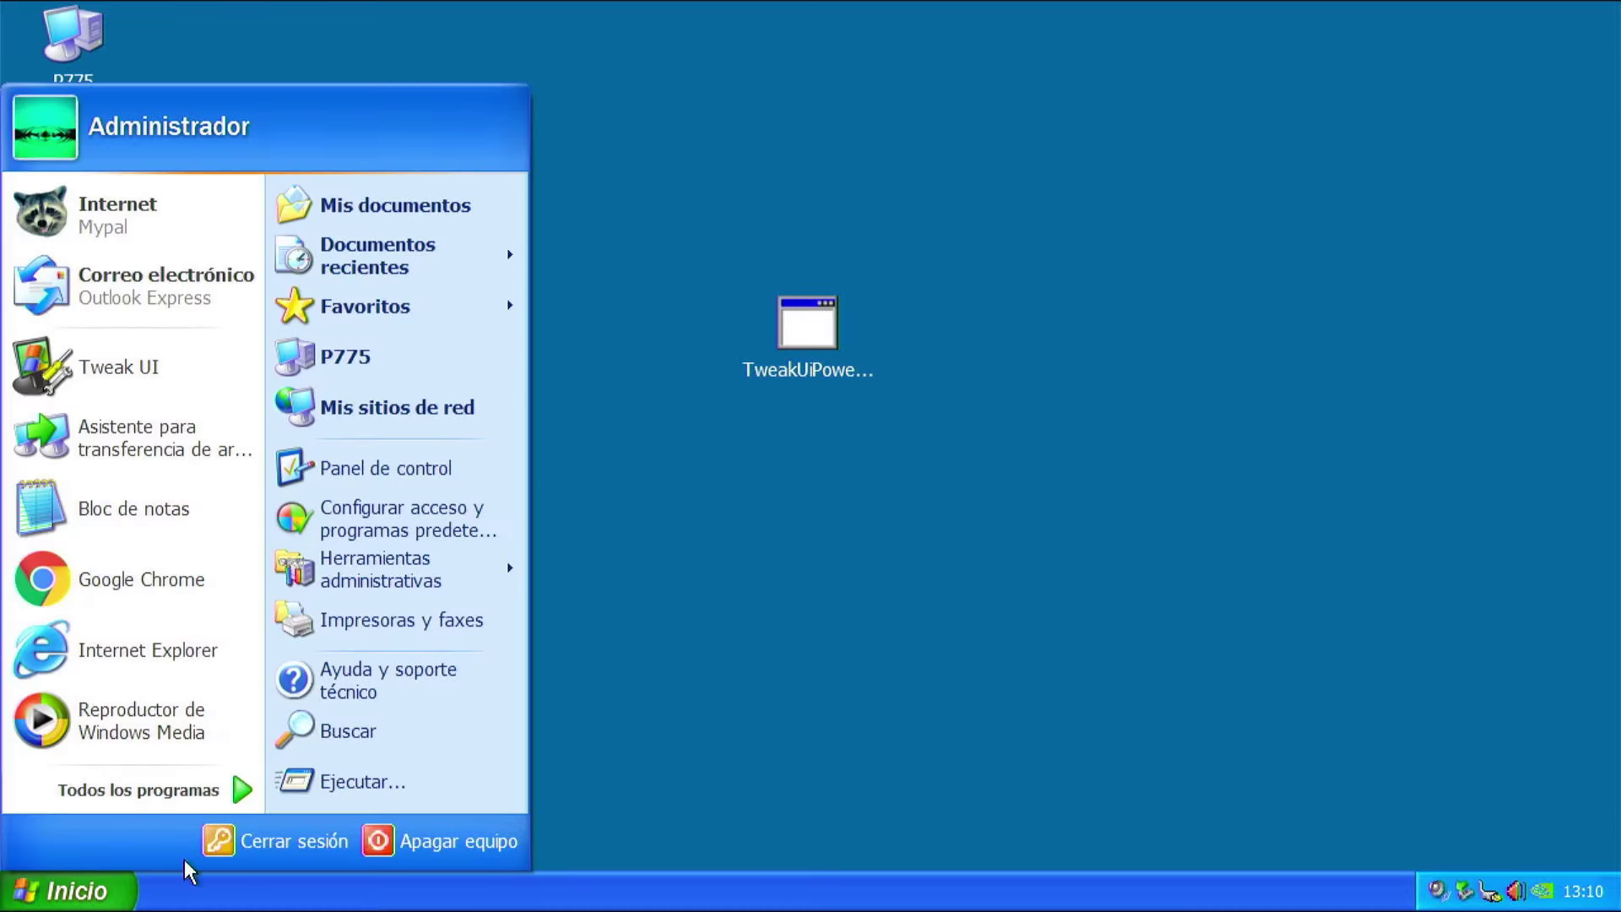
{"action": "left_click", "coordinate": [233, 798]}
{"action": "mouse_move", "coordinate": [369, 514]}
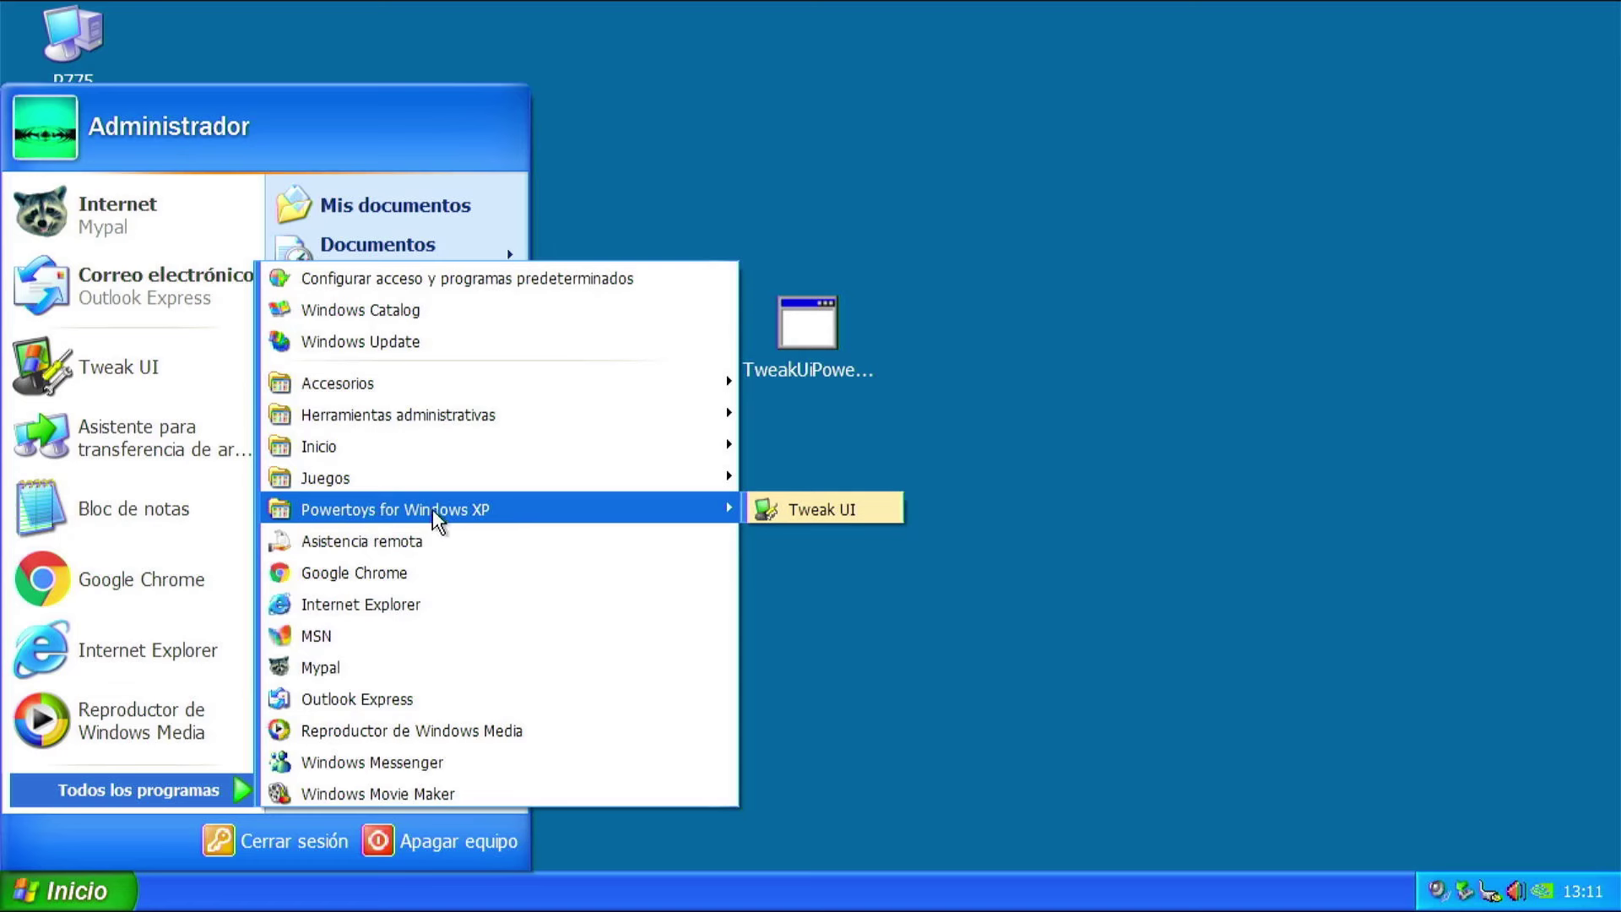
{"action": "left_click", "coordinate": [797, 511]}
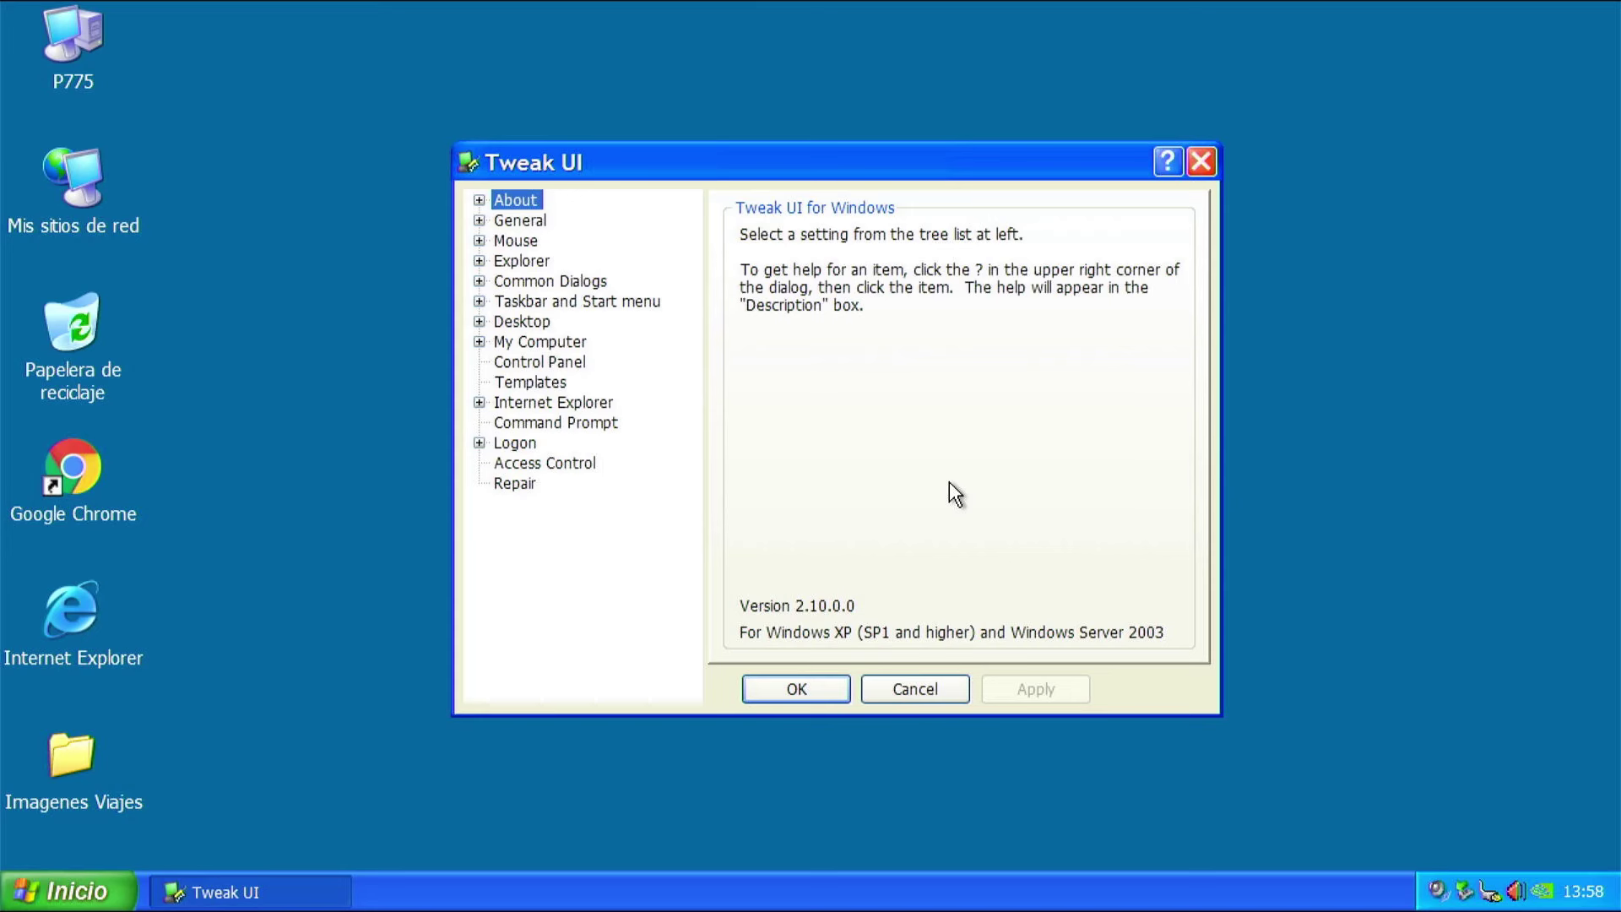
Step: Examine the full list of General settings in Tweak UI
{"action": "left_click", "coordinate": [479, 200]}
{"action": "left_click", "coordinate": [479, 199]}
{"action": "left_click", "coordinate": [516, 221]}
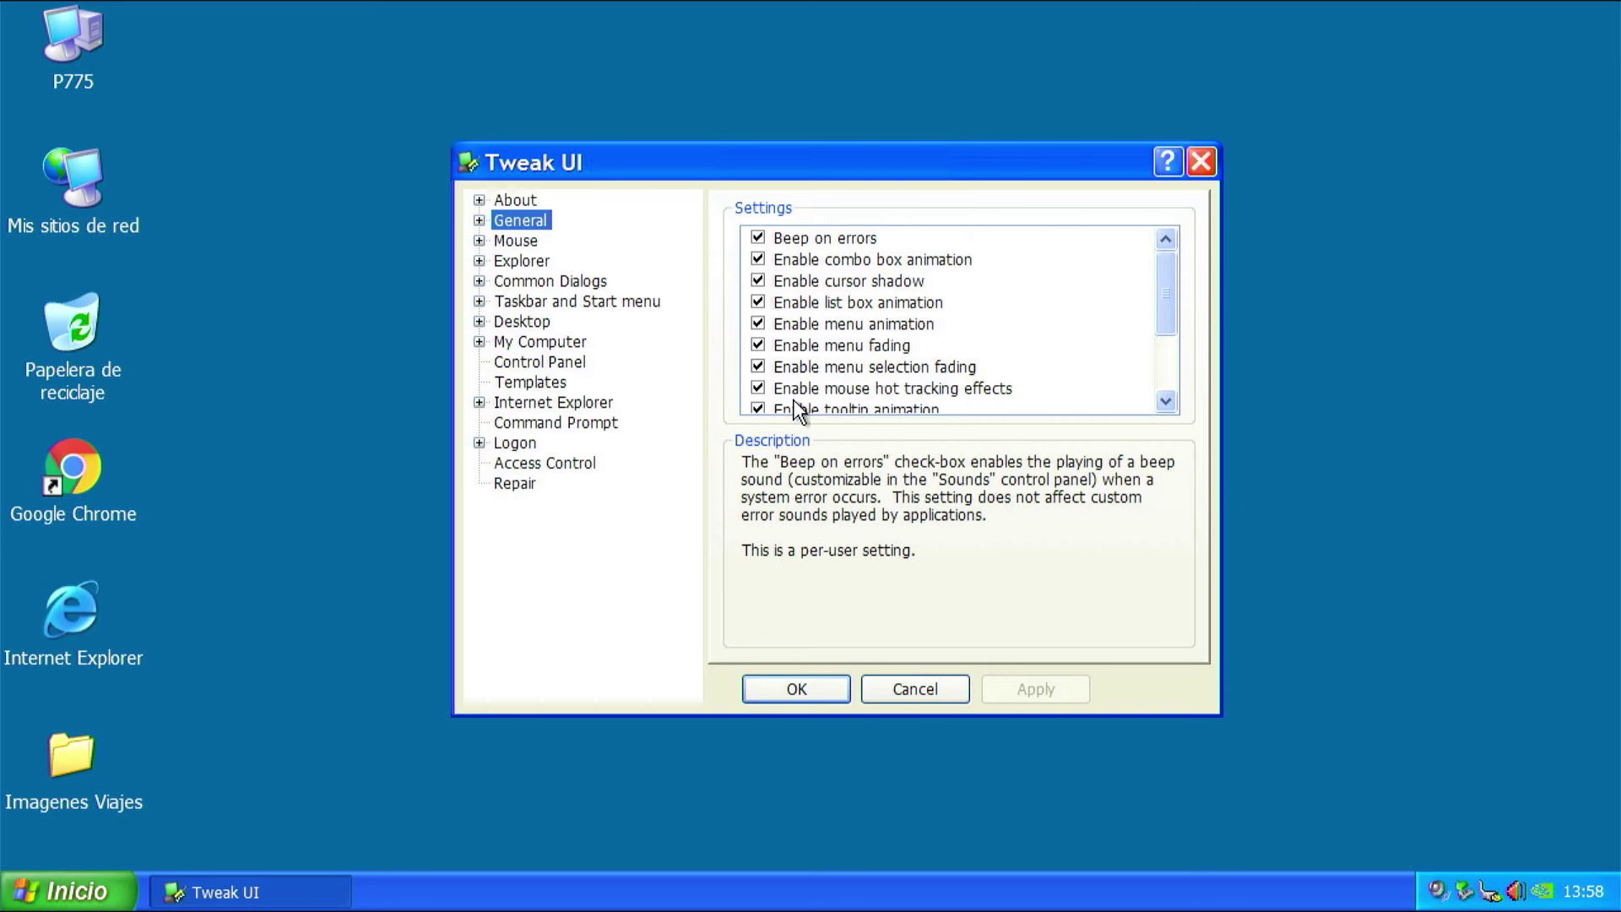
{"action": "scroll", "coordinate": [1156, 303], "scroll_direction": "down", "scroll_amount": 2}
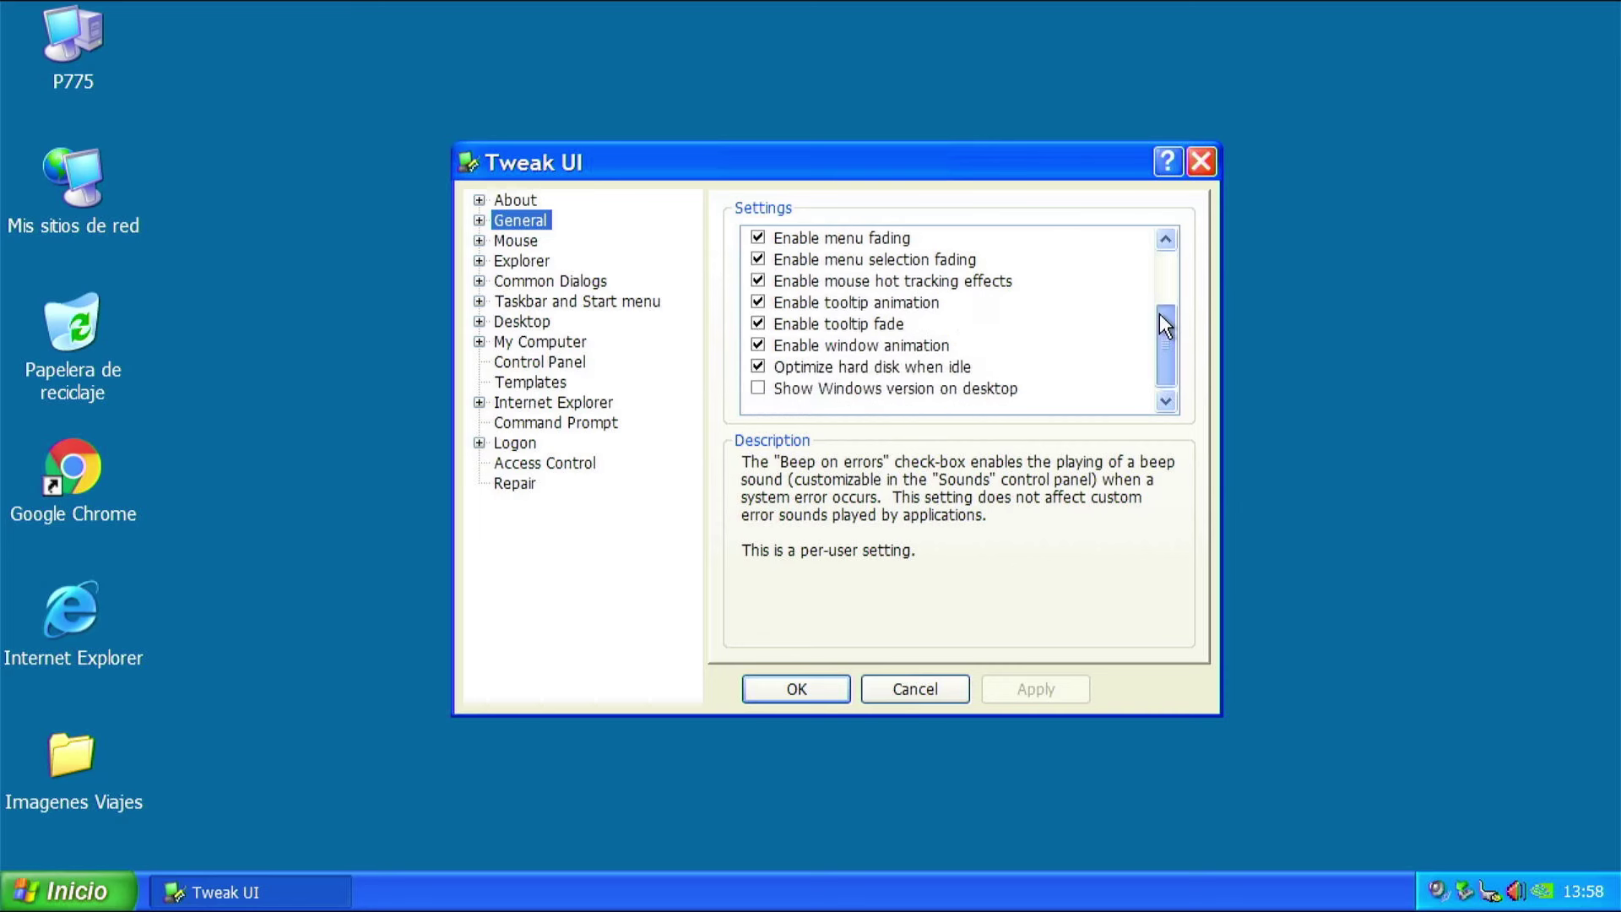
{"action": "scroll", "coordinate": [1159, 312], "scroll_direction": "up", "scroll_amount": 2}
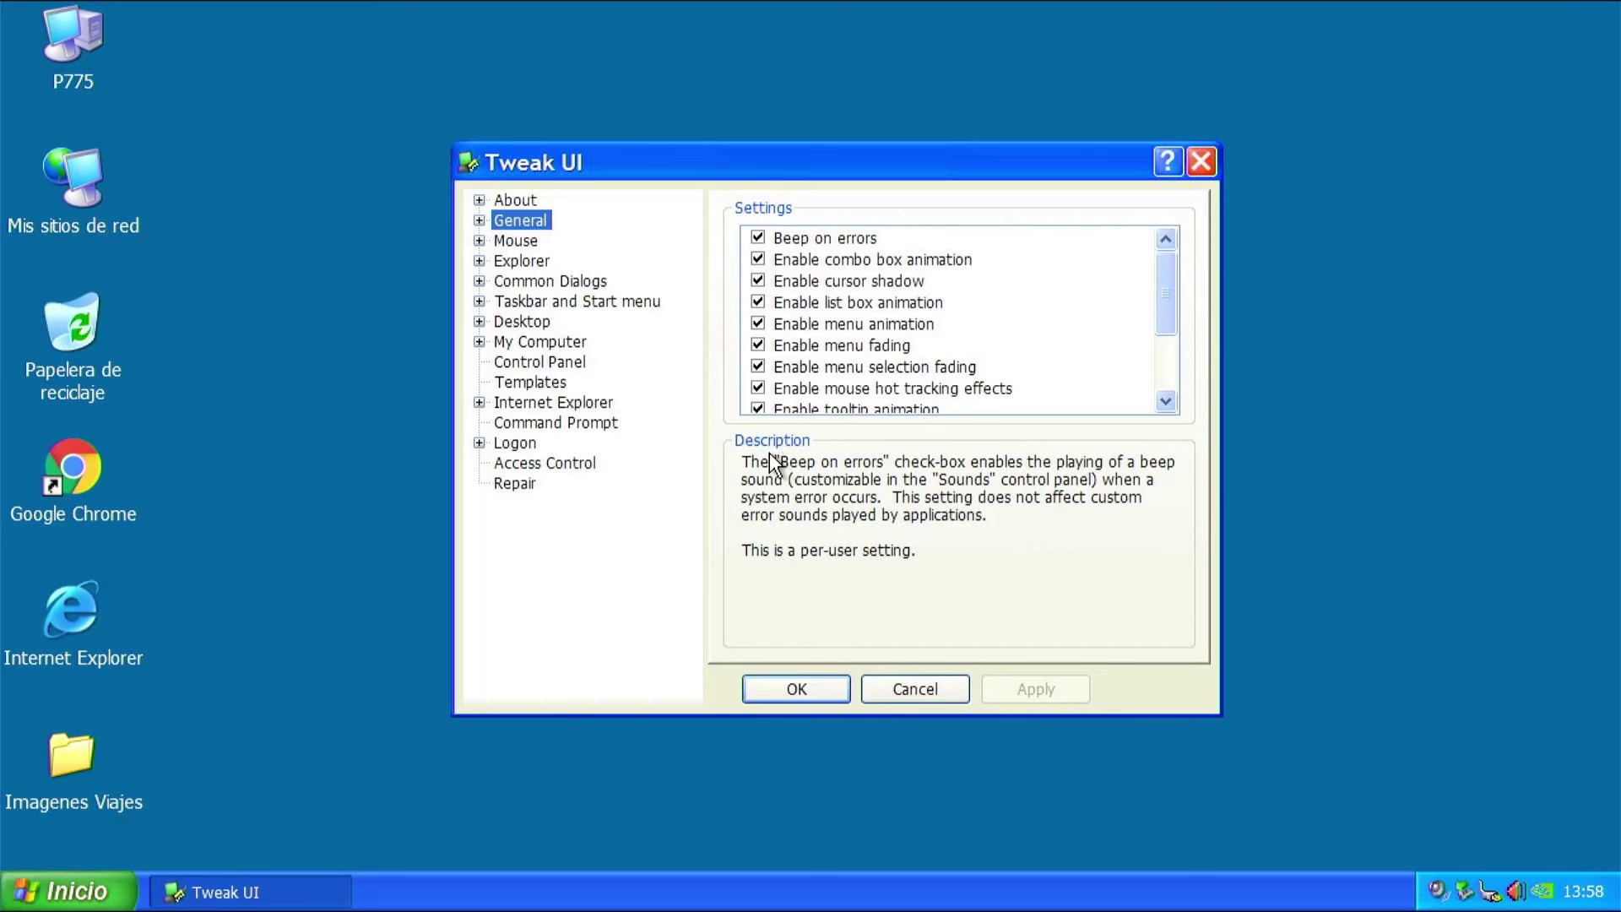
Step: Look through further setting categories, including Explorer, Common Dialogs, Desktop, Control Panel, Templates and Command Prompt
{"action": "left_click", "coordinate": [529, 255]}
{"action": "left_click", "coordinate": [536, 280]}
{"action": "left_click", "coordinate": [536, 321]}
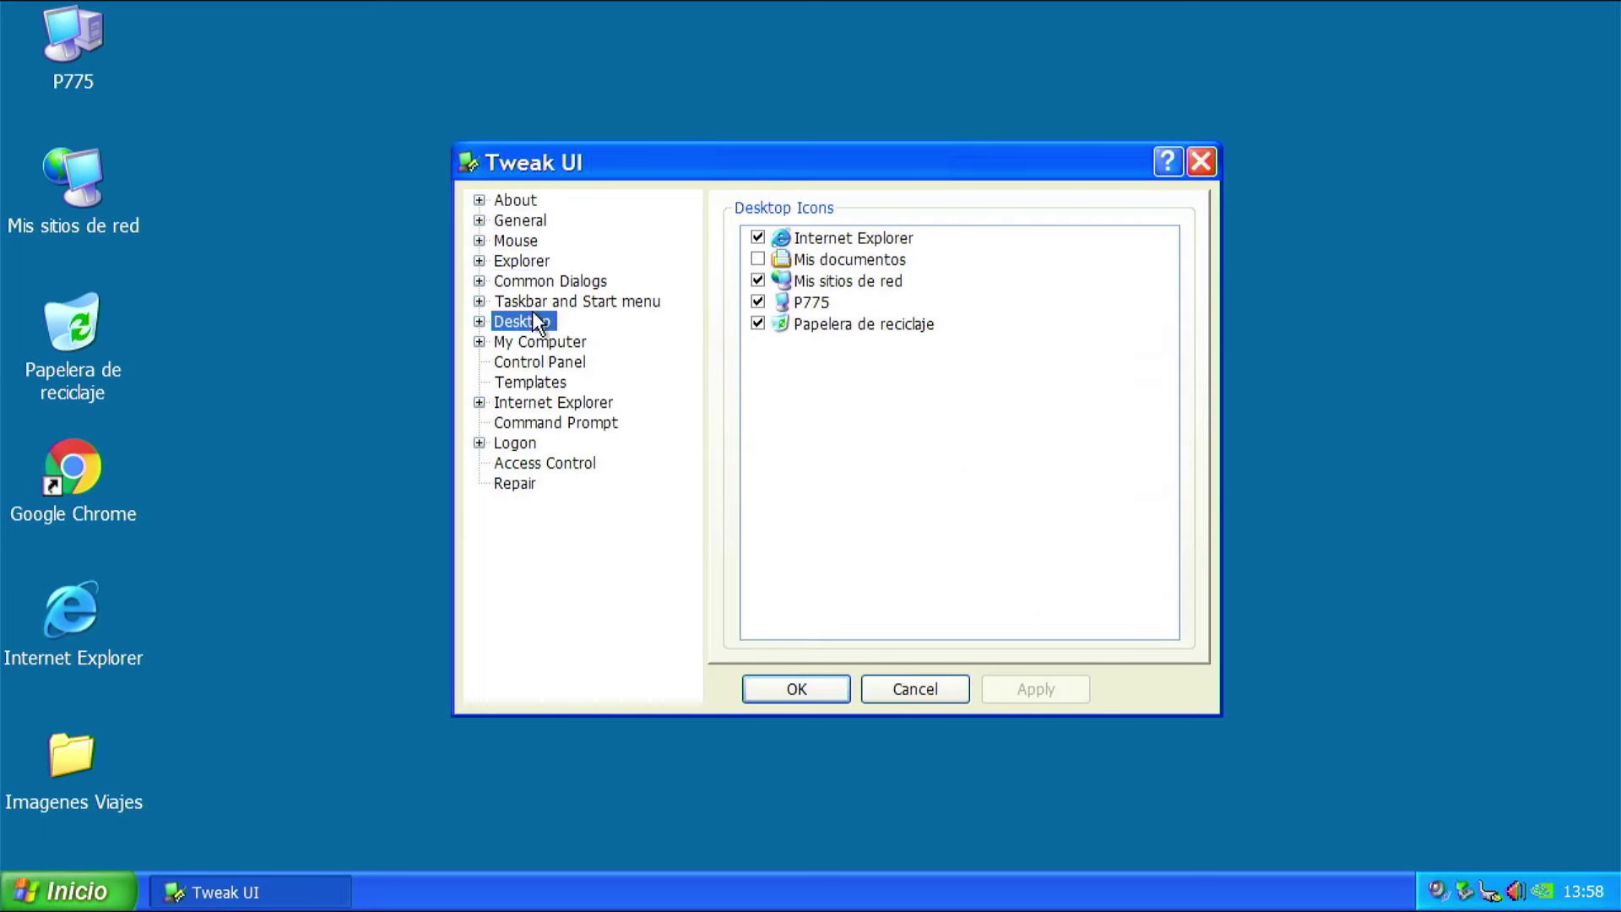
{"action": "left_click", "coordinate": [537, 361]}
{"action": "left_click", "coordinate": [538, 382]}
{"action": "left_click", "coordinate": [544, 422]}
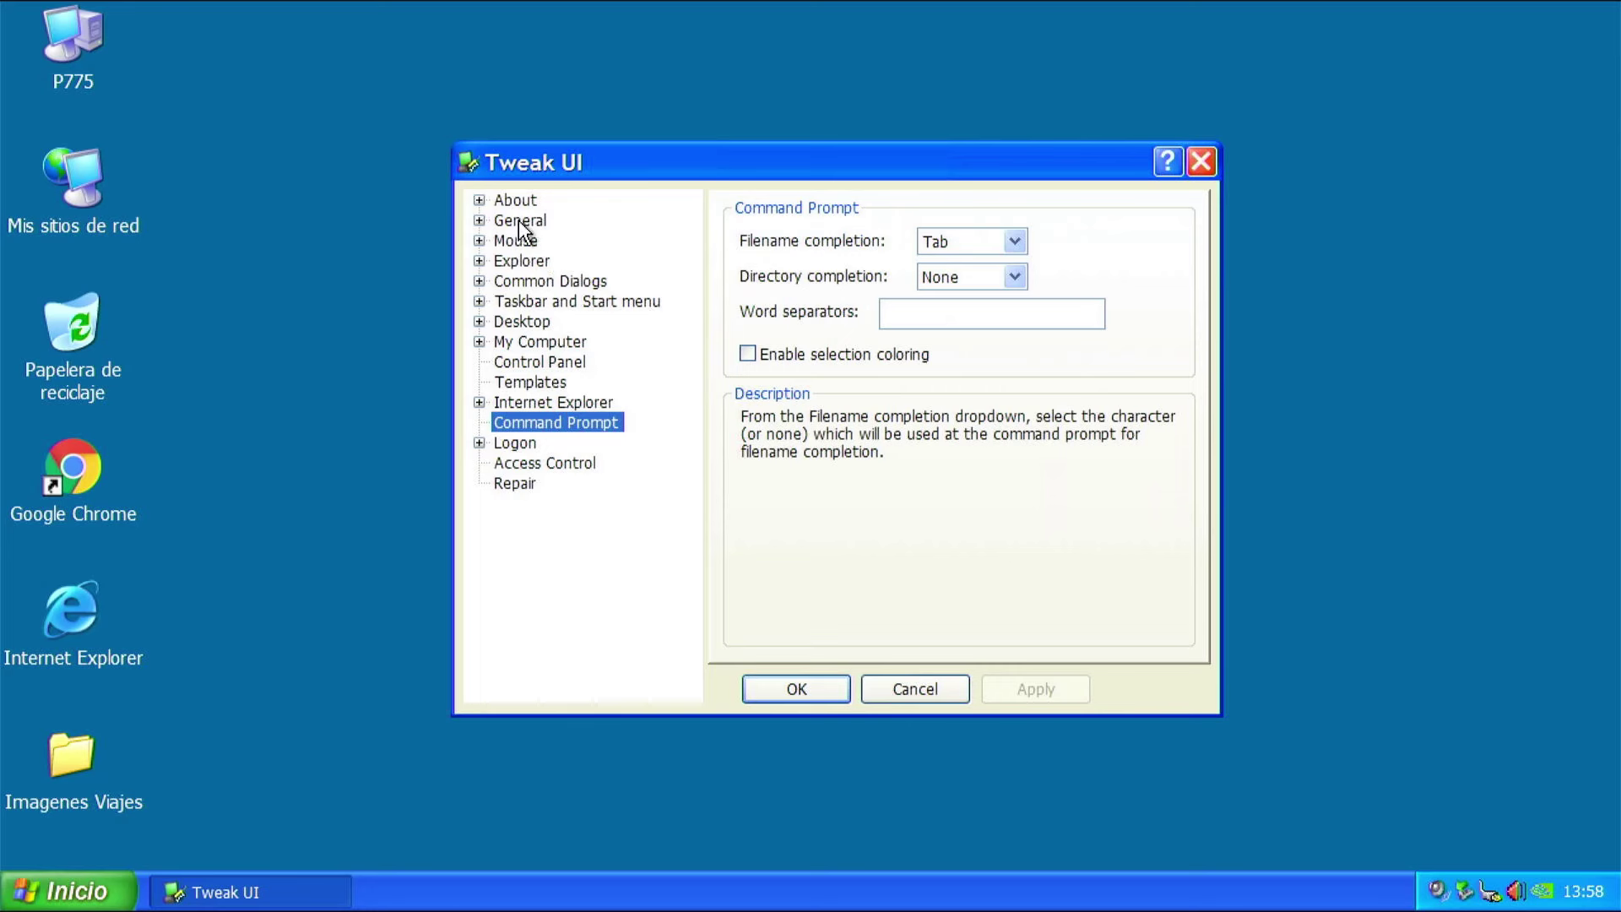
Step: Read the description of the General setting "Enable cursor shadow", return to the About page and try the context help
{"action": "left_click", "coordinate": [519, 220]}
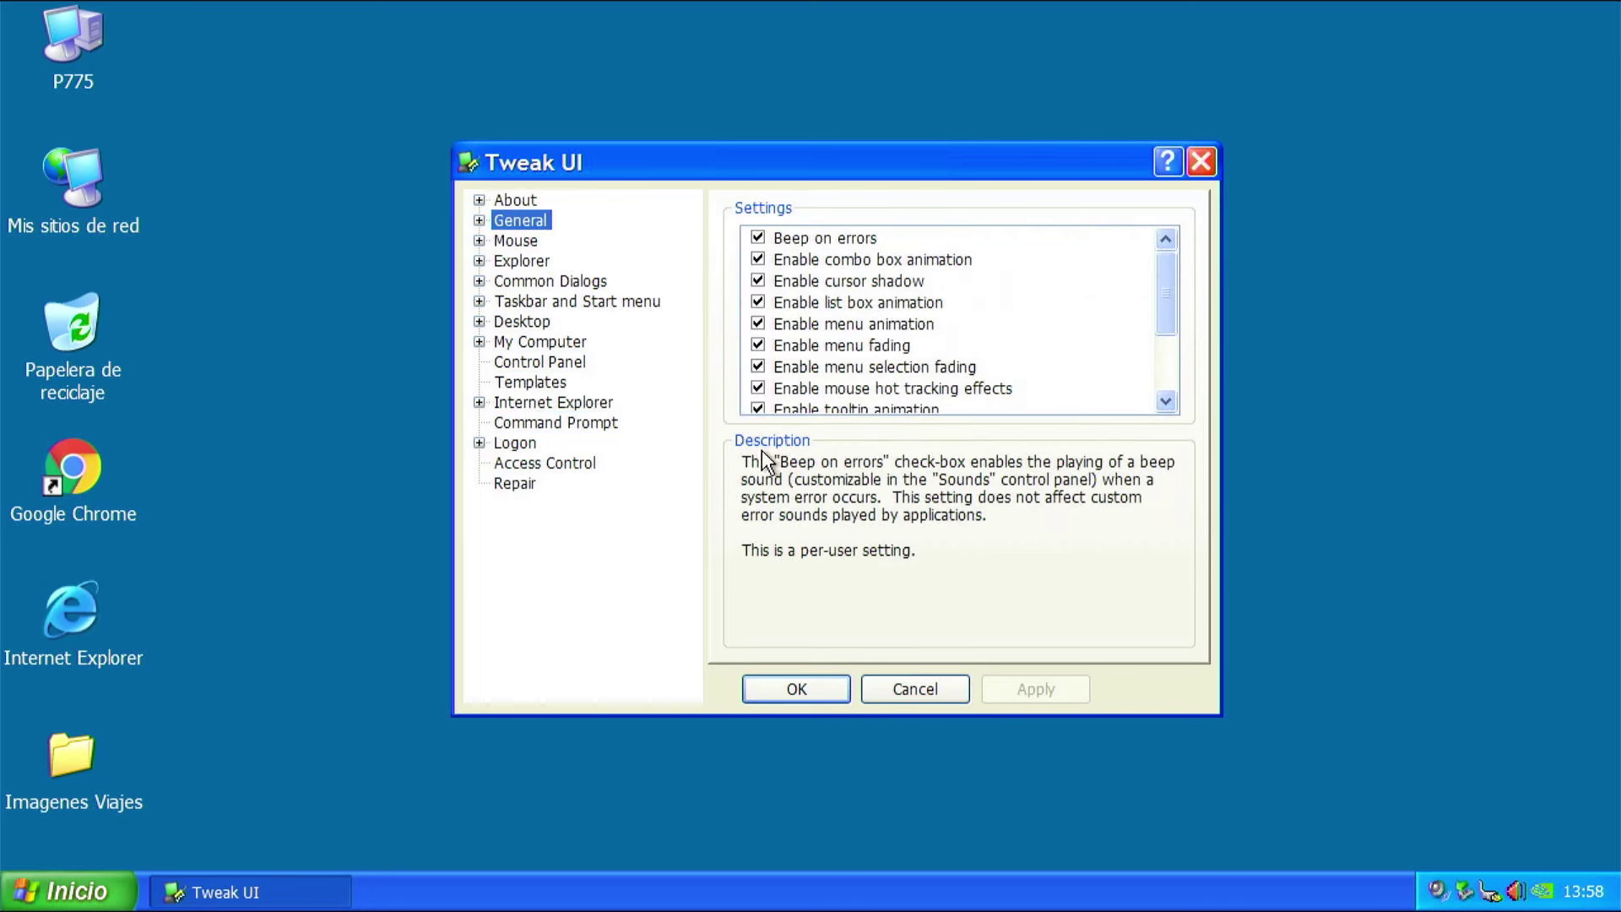
{"action": "left_click", "coordinate": [839, 279]}
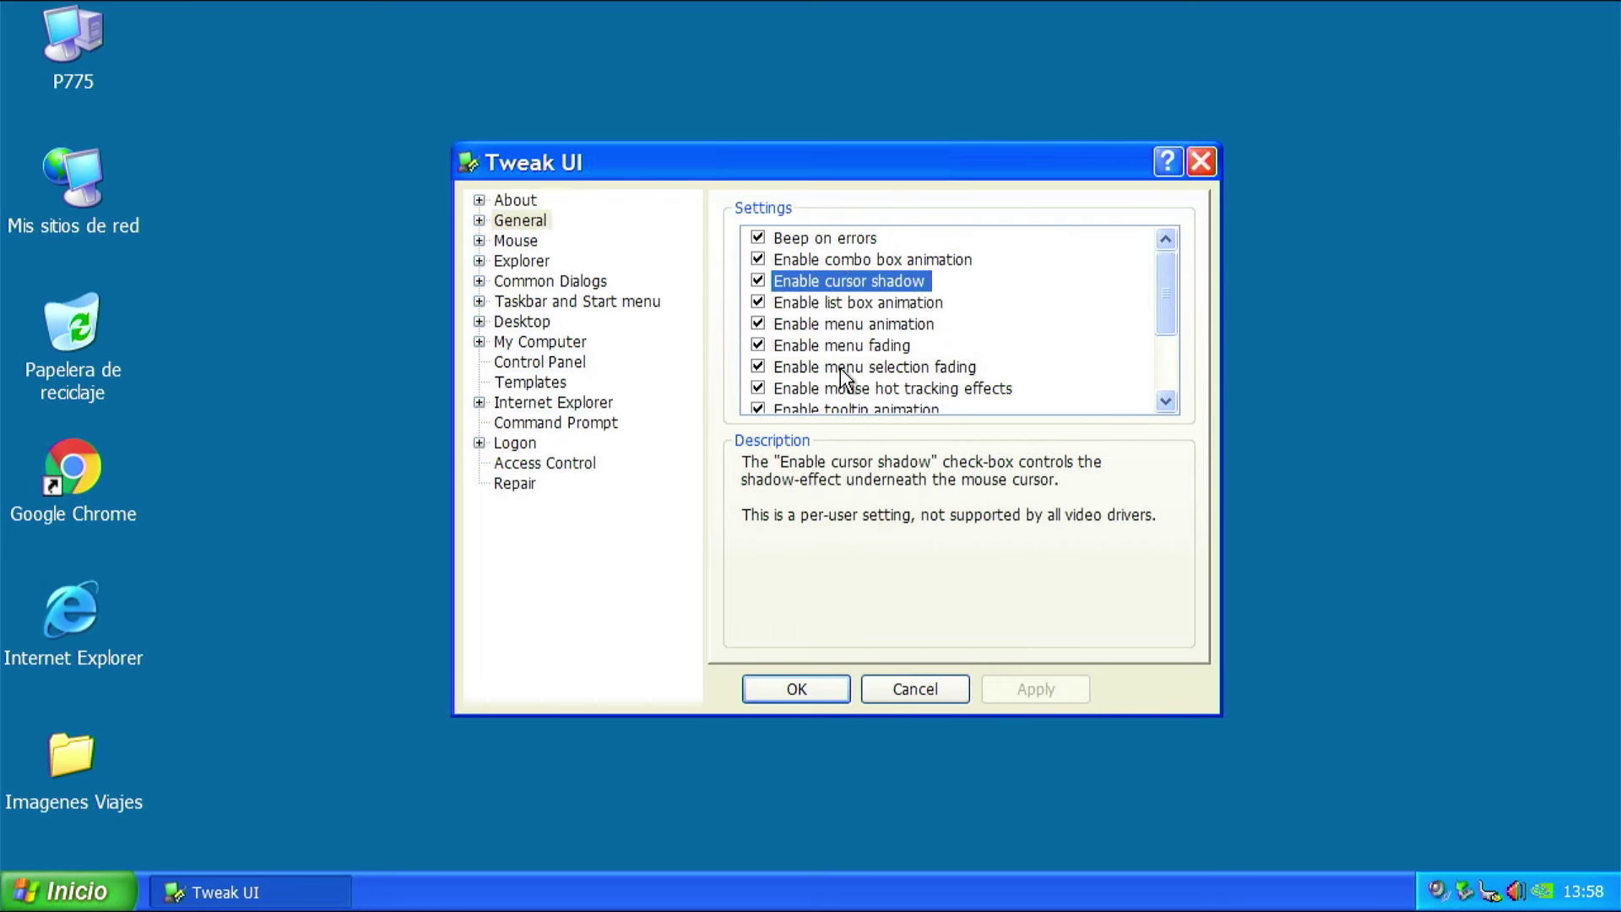
{"action": "left_click", "coordinate": [529, 196]}
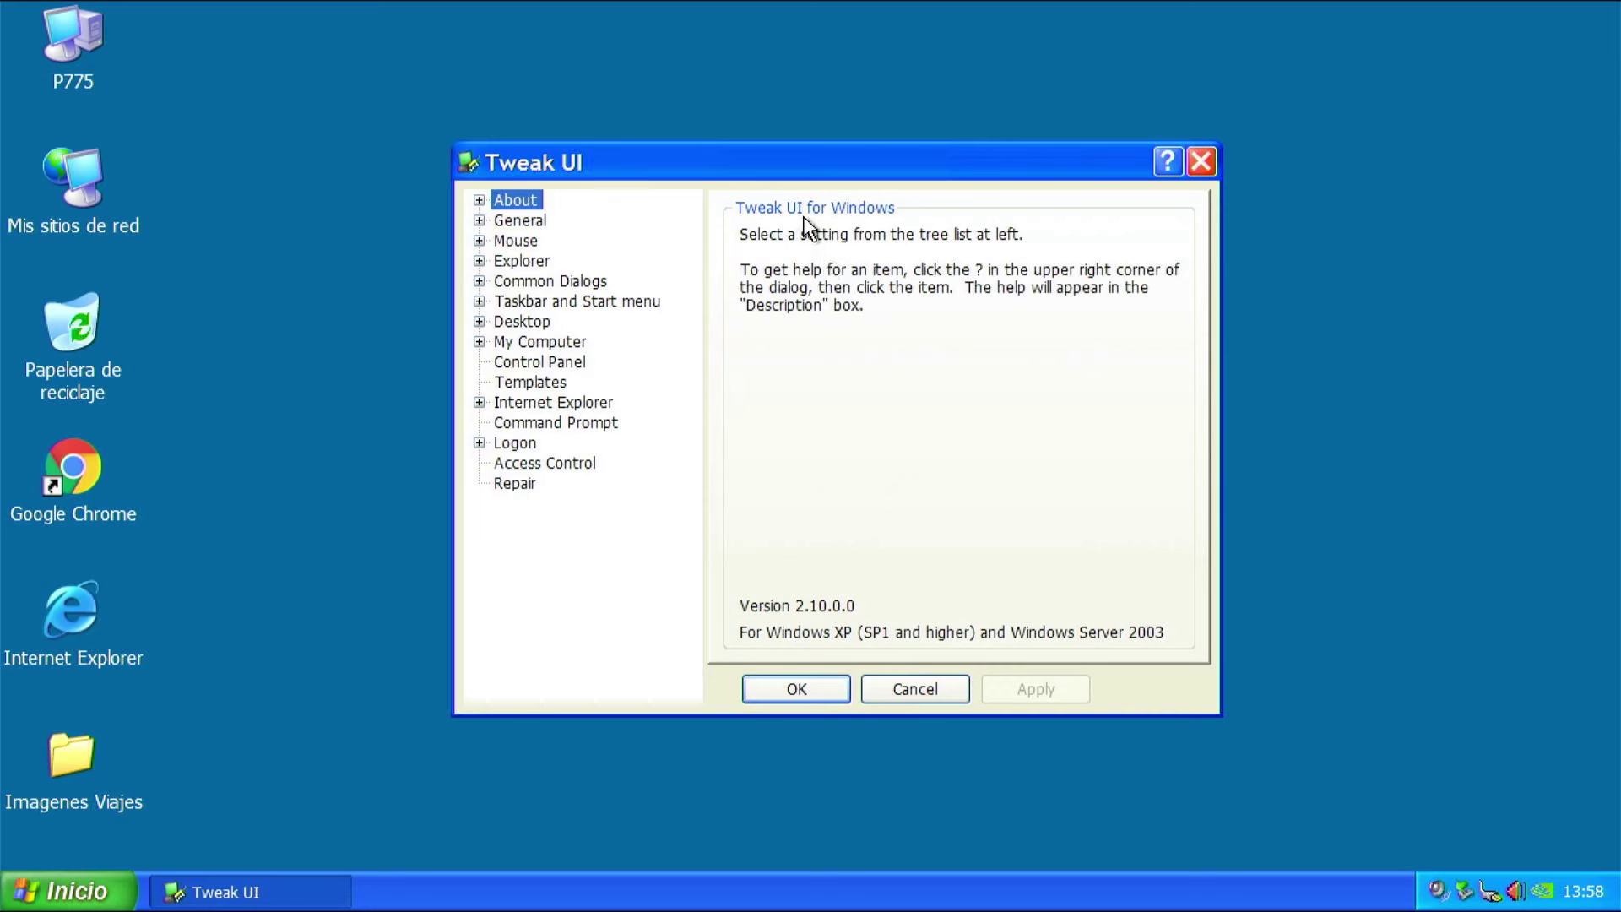
{"action": "left_click", "coordinate": [1165, 161]}
{"action": "left_click", "coordinate": [676, 206]}
Step: Expand the About category and browse through several of its tips
{"action": "left_click", "coordinate": [480, 201]}
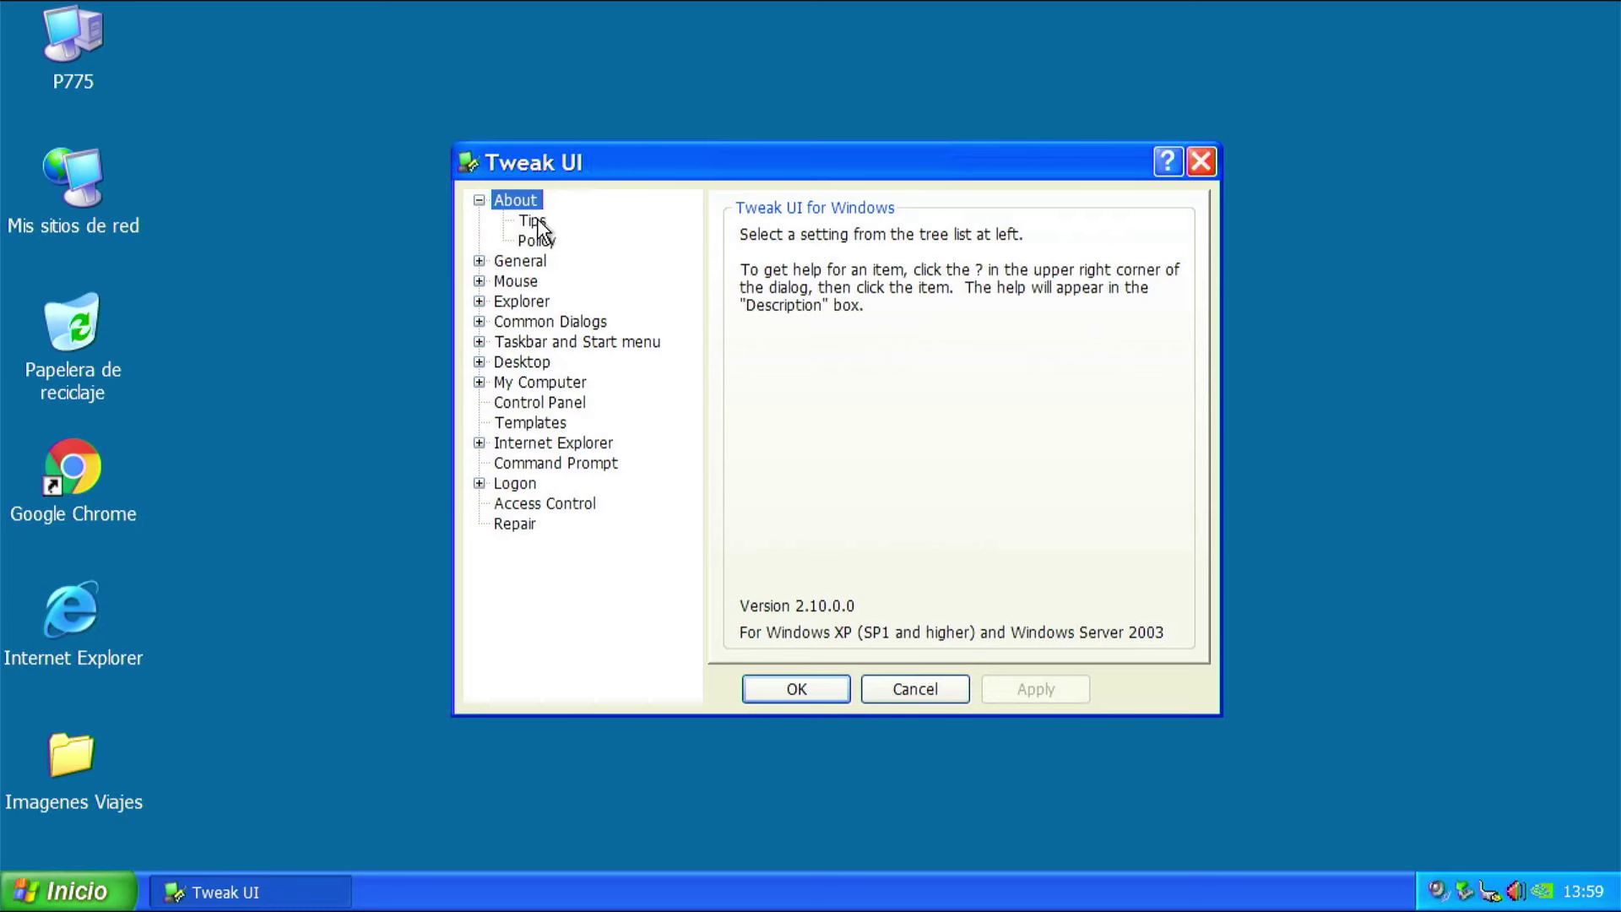
{"action": "left_click", "coordinate": [534, 222]}
{"action": "left_click", "coordinate": [905, 240]}
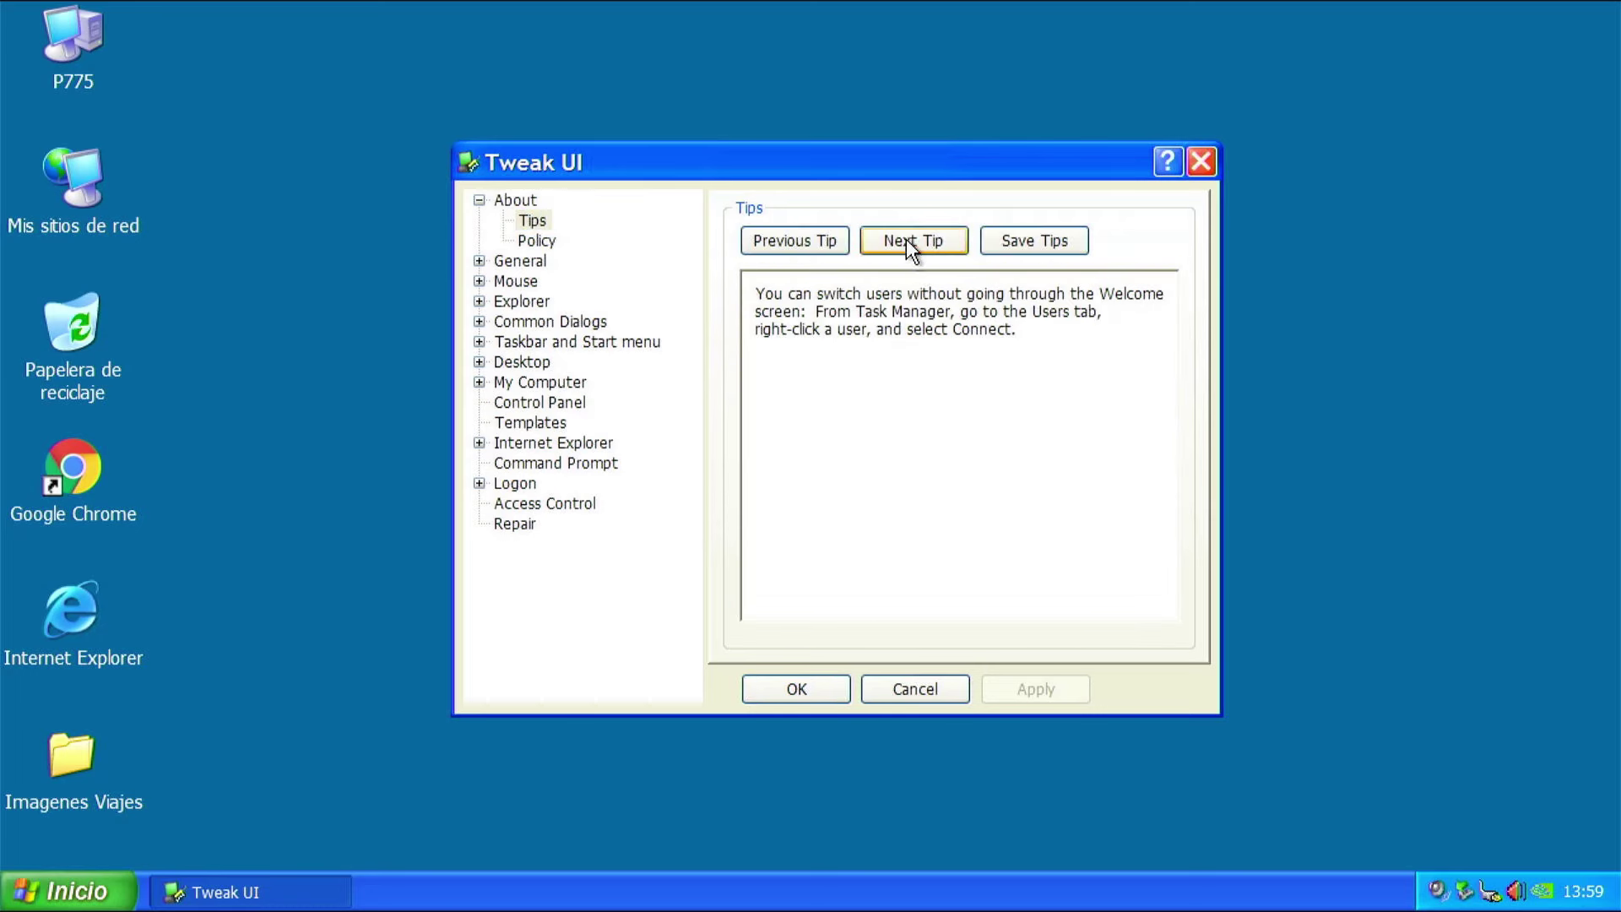
{"action": "left_click", "coordinate": [904, 239]}
{"action": "left_click", "coordinate": [916, 242]}
{"action": "left_click", "coordinate": [919, 250]}
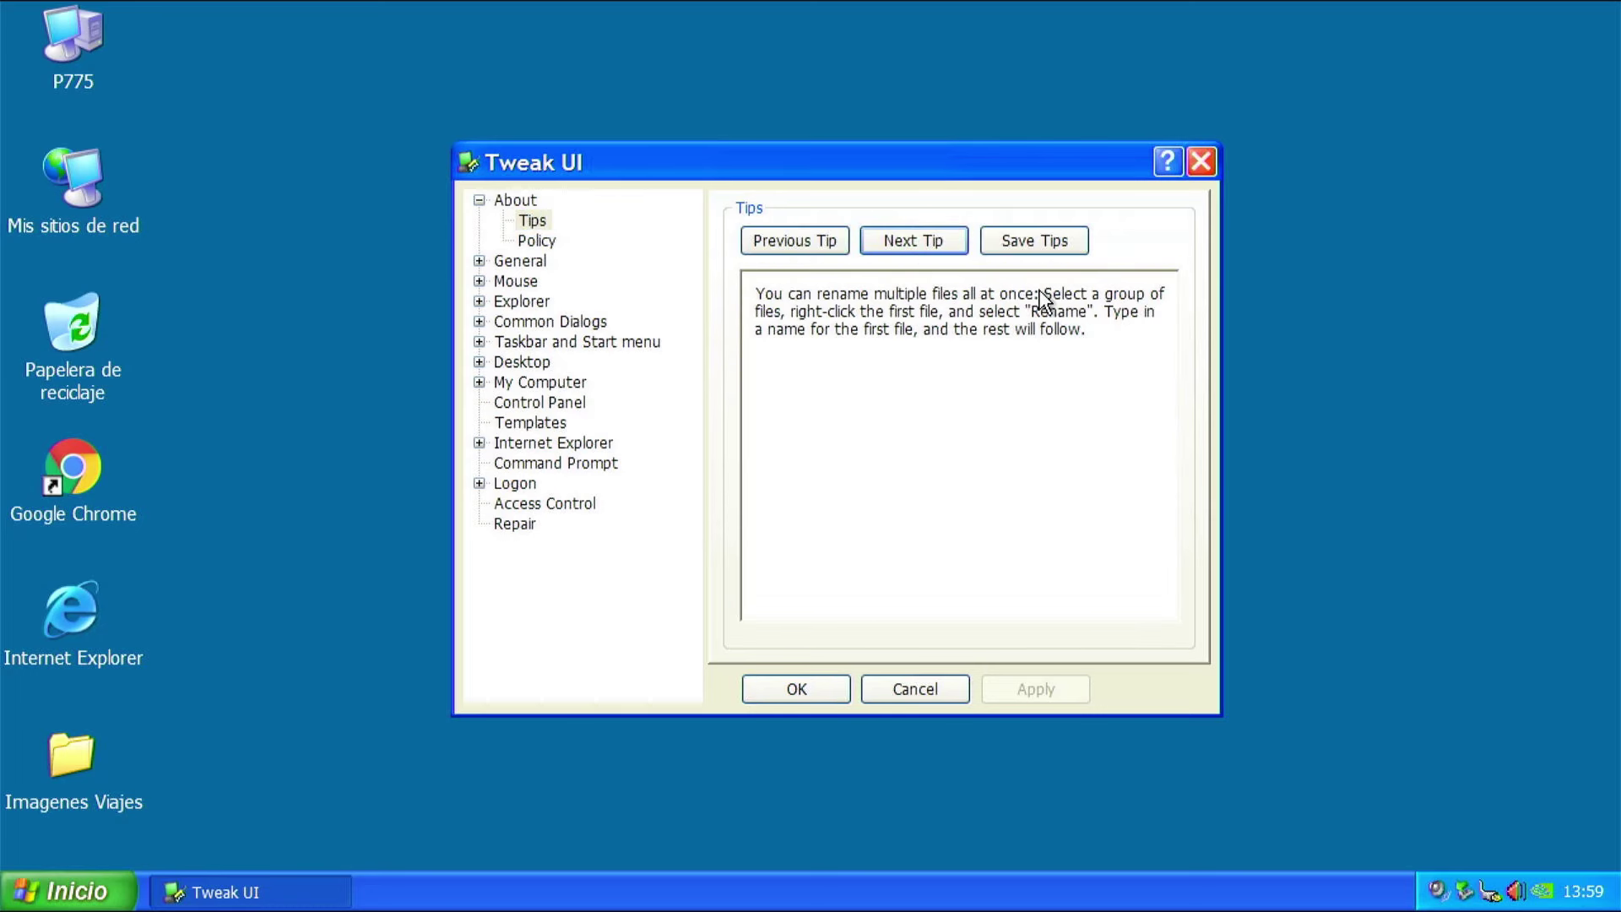
Step: Save the tips to the desktop as Tweak UI Tips.txt and review the file in a widened Notepad window before closing it
{"action": "left_click", "coordinate": [1035, 245]}
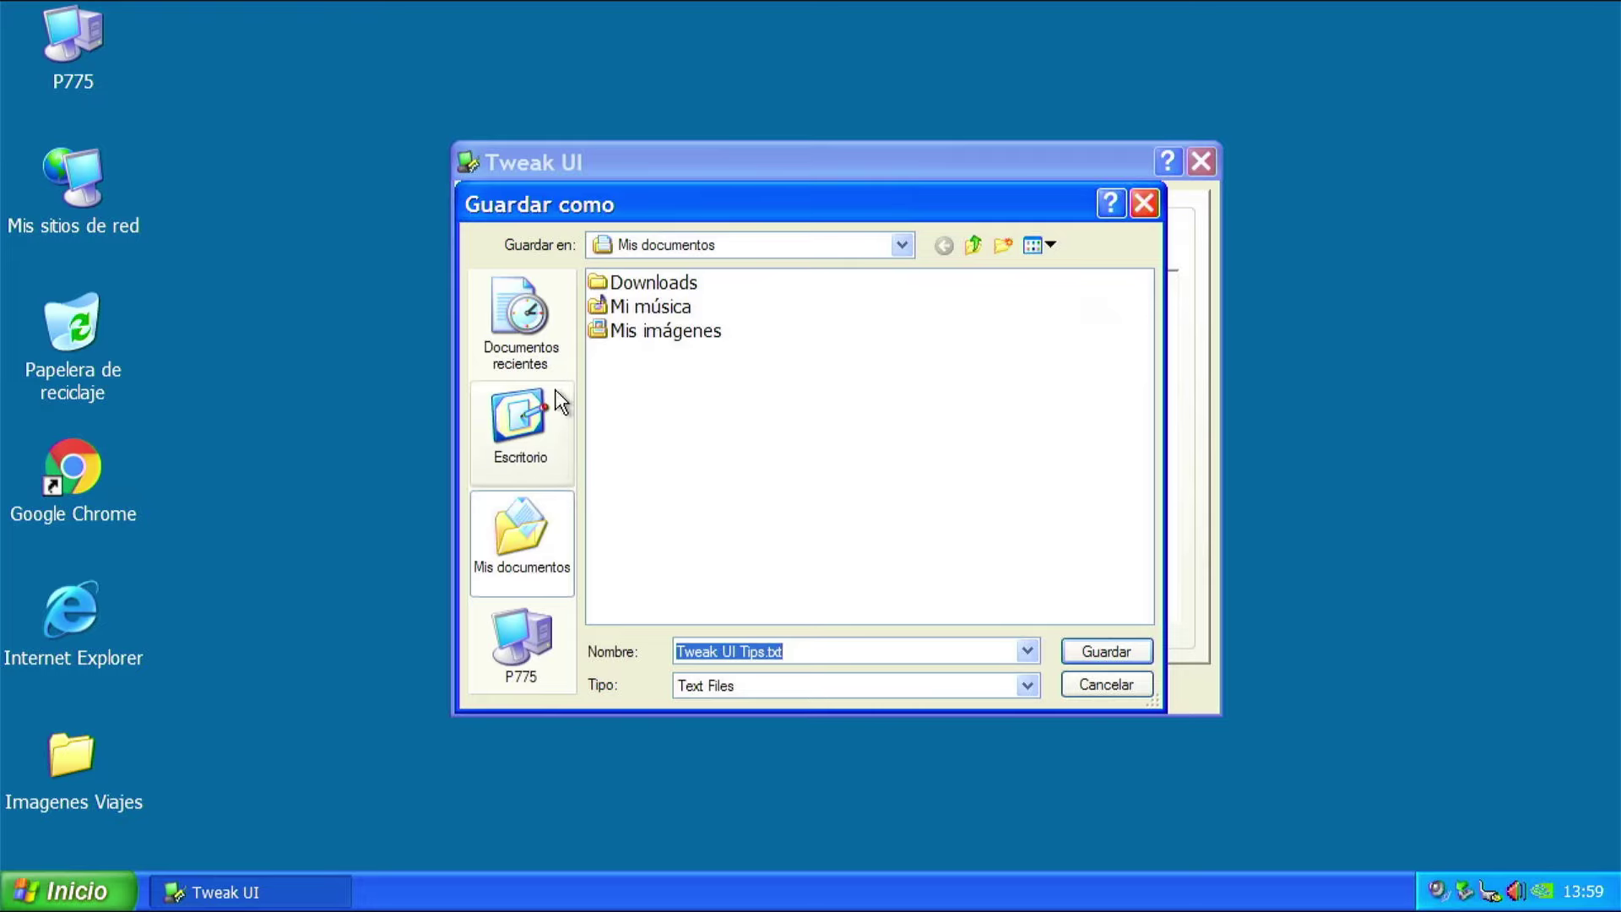
{"action": "left_click", "coordinate": [539, 428]}
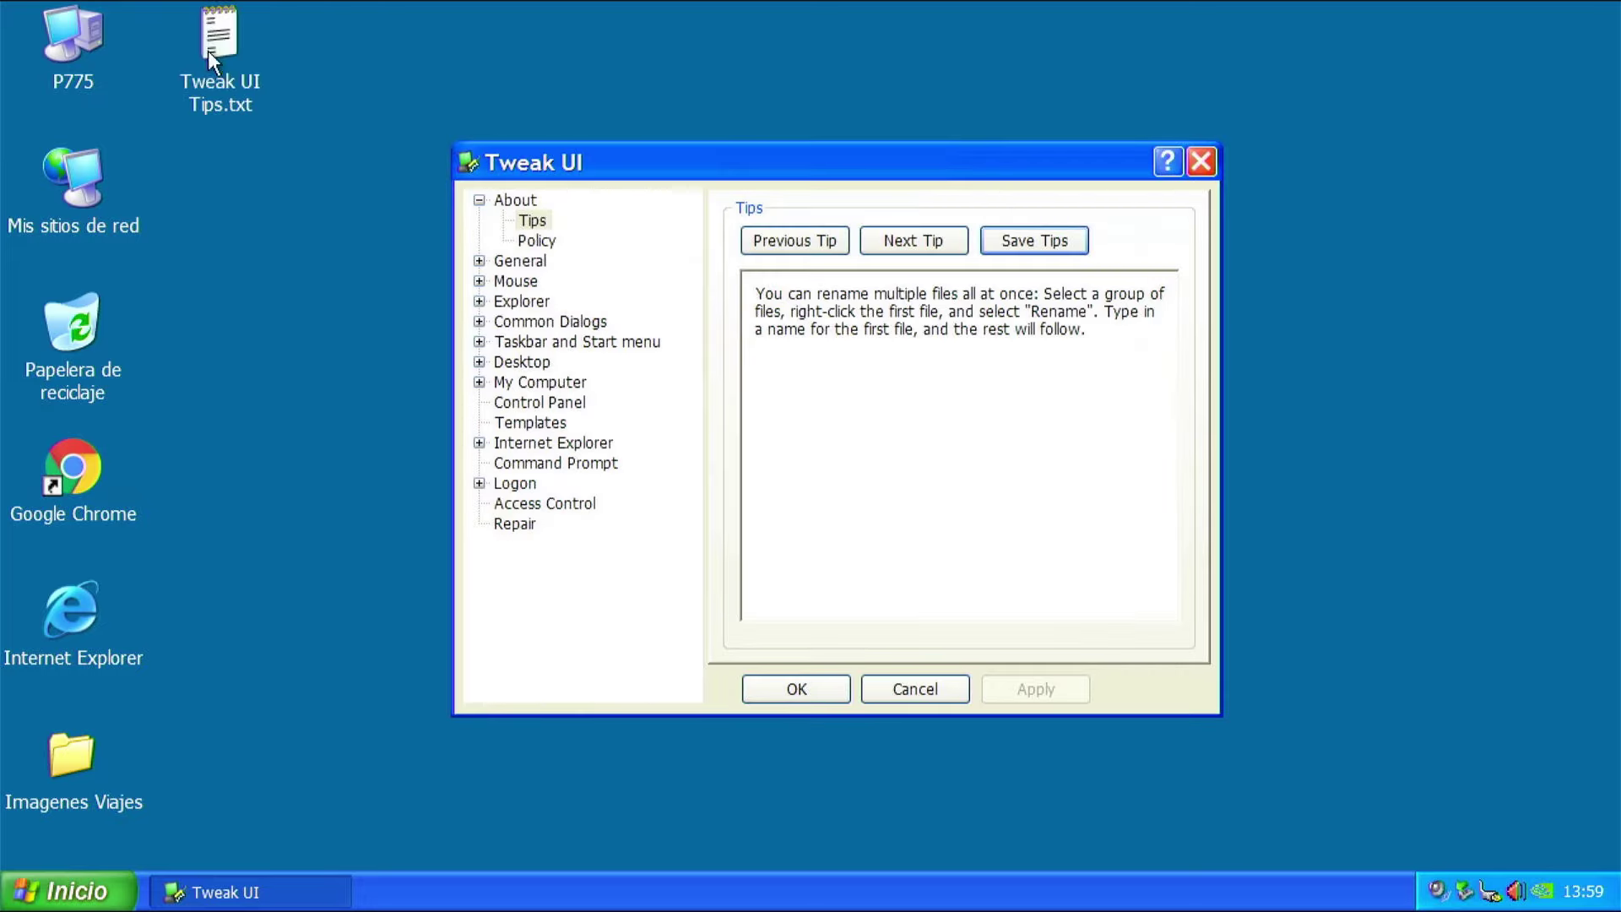
{"action": "double_click", "coordinate": [216, 42]}
{"action": "left_click_drag", "start_coordinate": [573, 464], "coordinate": [568, 173]}
{"action": "left_click_drag", "start_coordinate": [786, 247], "coordinate": [773, 204]}
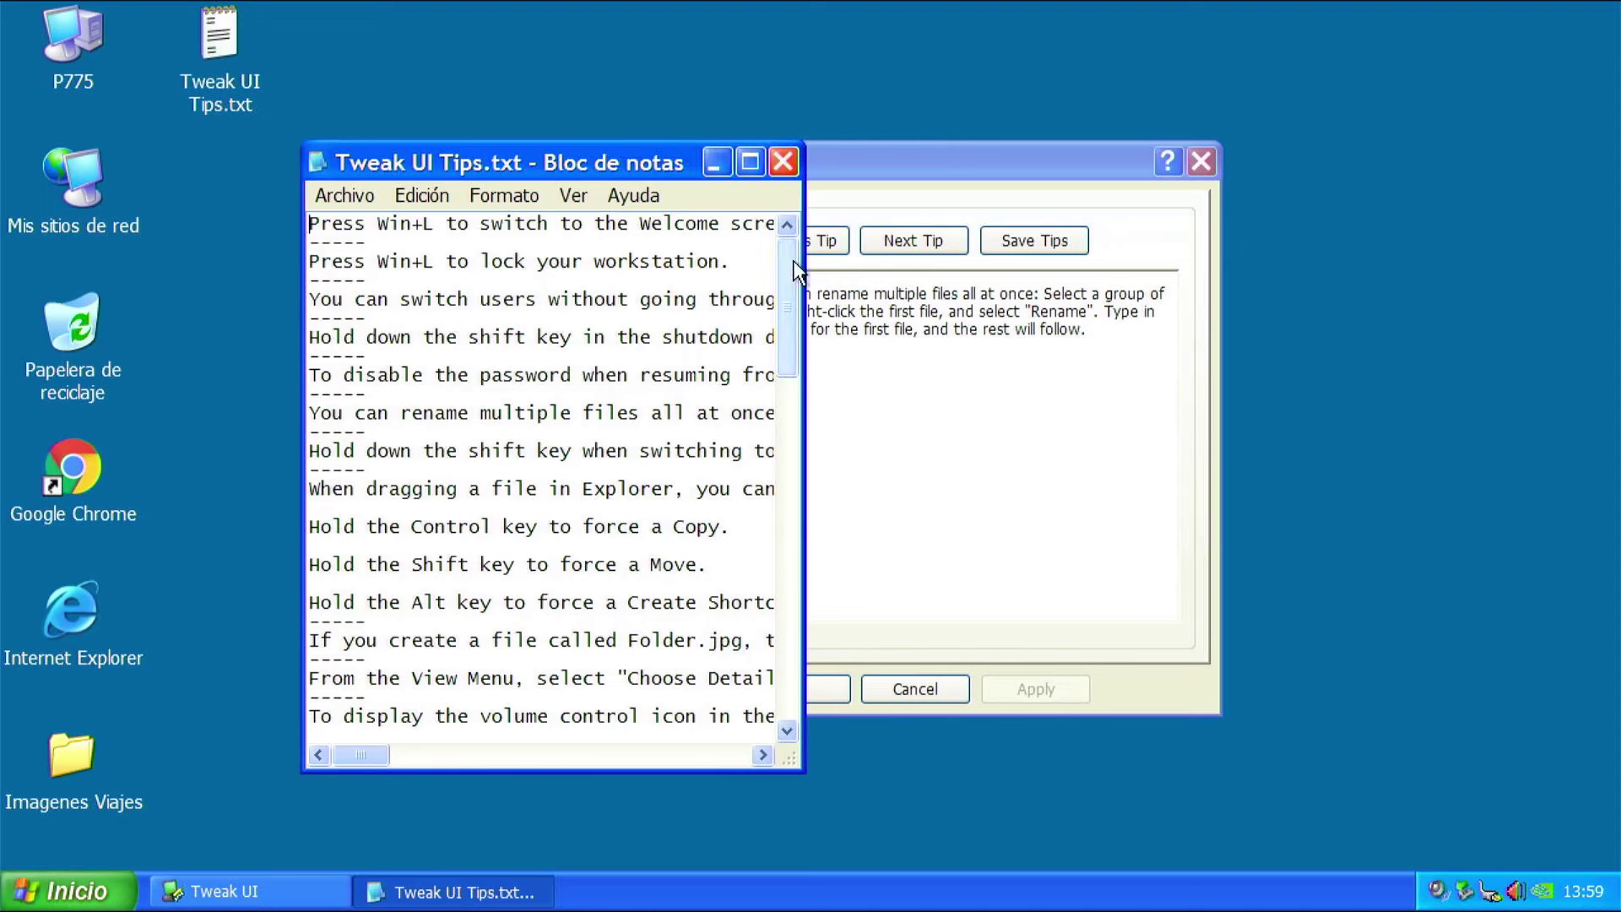
{"action": "left_click_drag", "start_coordinate": [805, 265], "coordinate": [984, 265]}
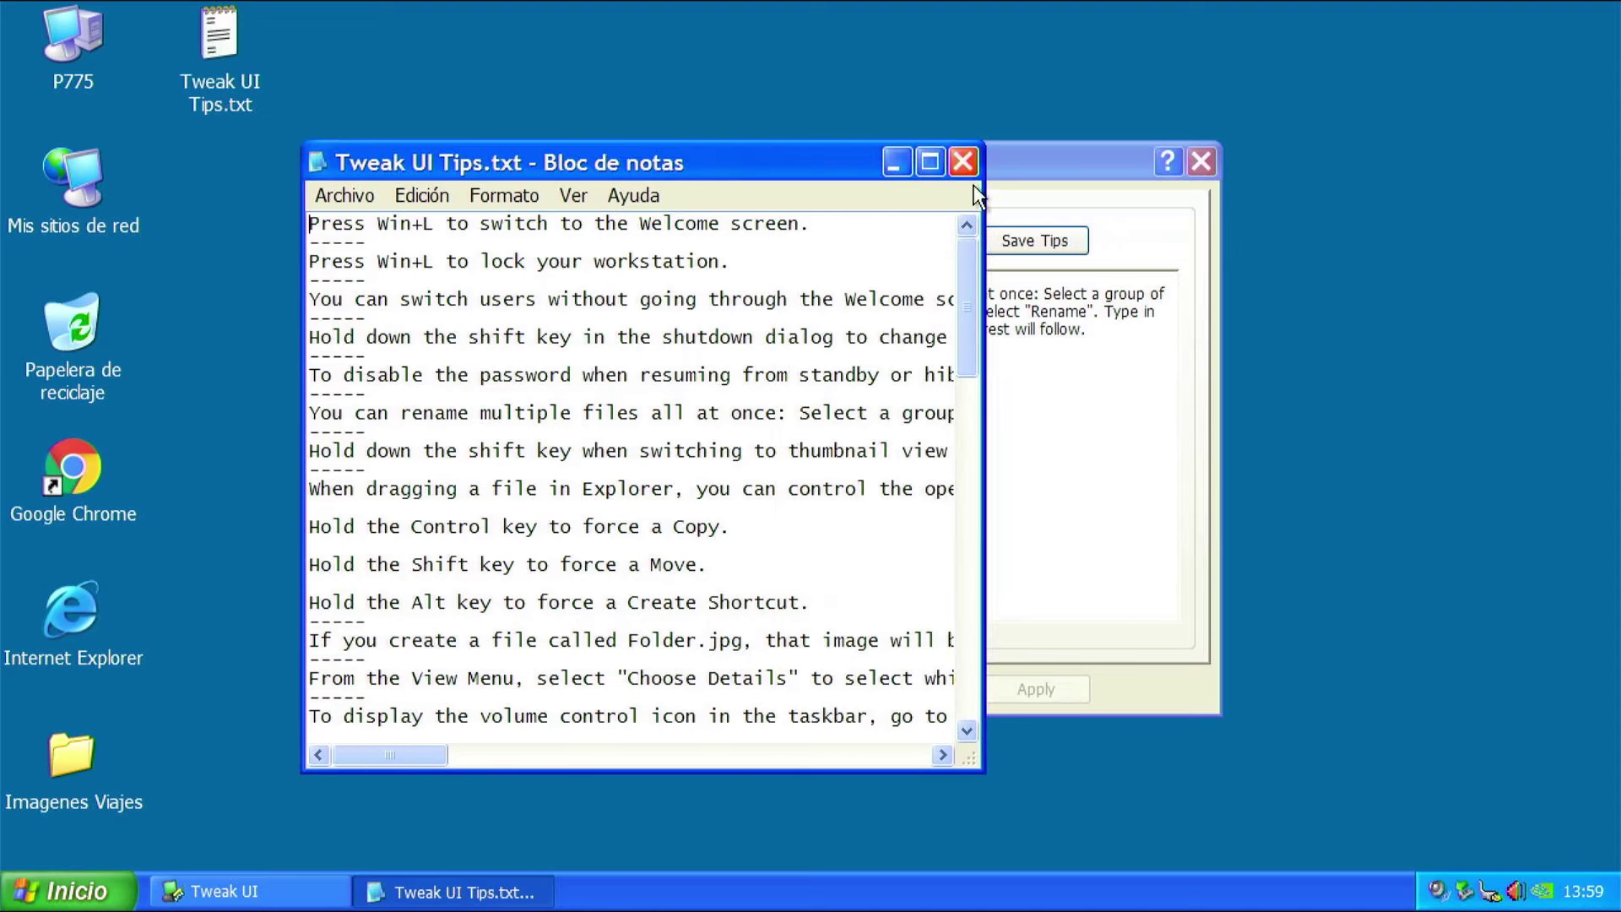
{"action": "left_click", "coordinate": [964, 161]}
Step: Run the Group Policy Editor from the Policy page, then enlarge its window and widen its tree pane
{"action": "left_click", "coordinate": [541, 242]}
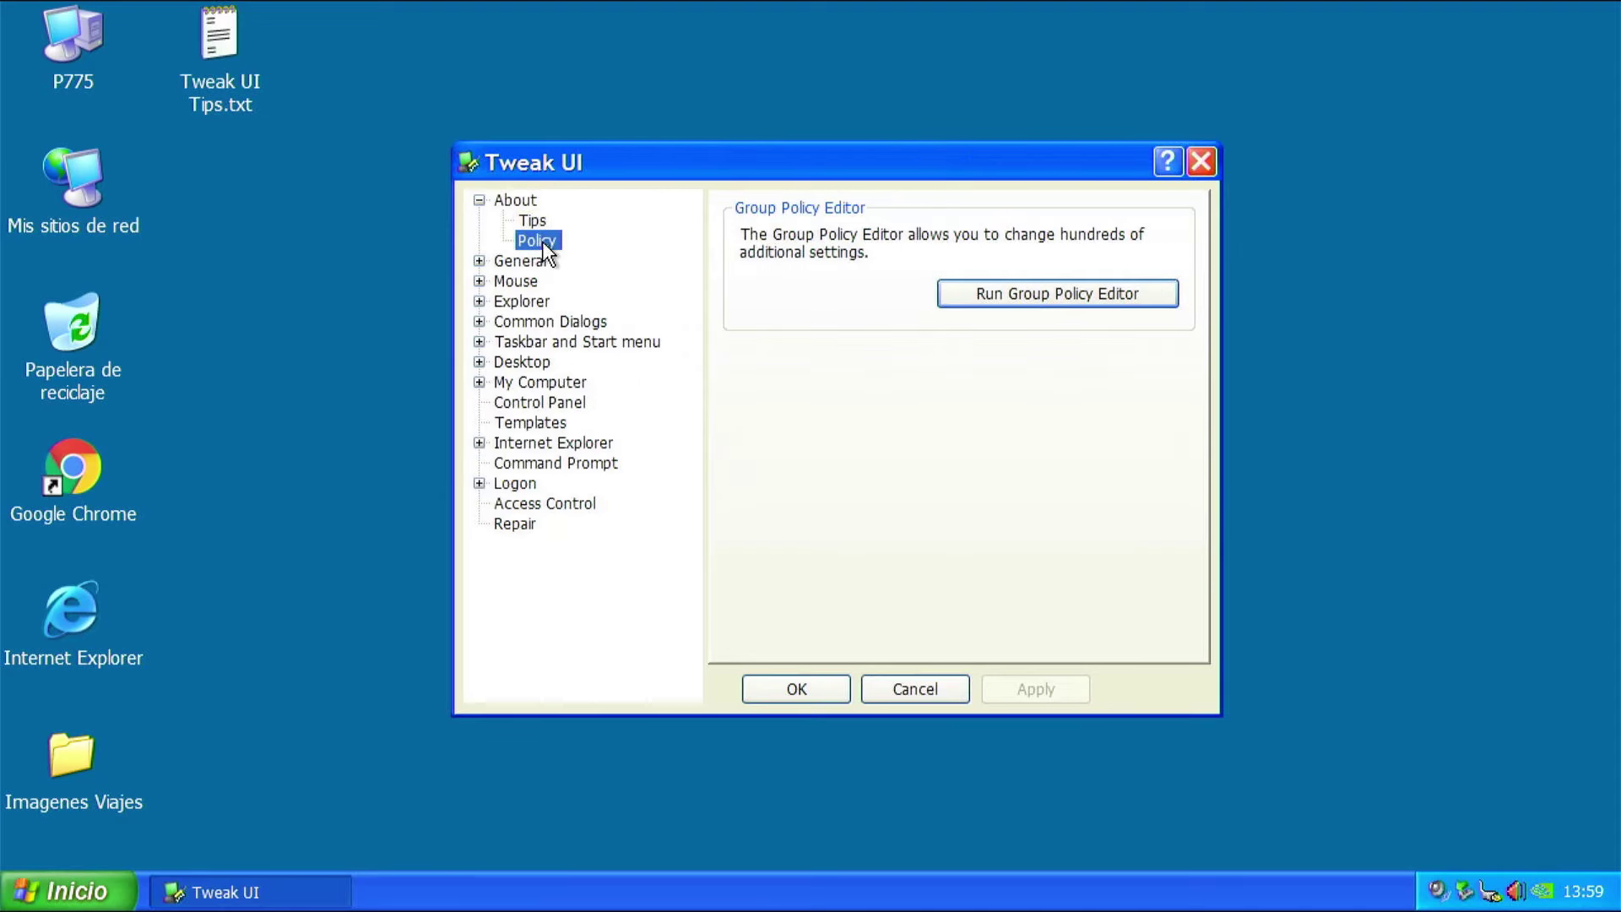
{"action": "left_click", "coordinate": [1063, 301]}
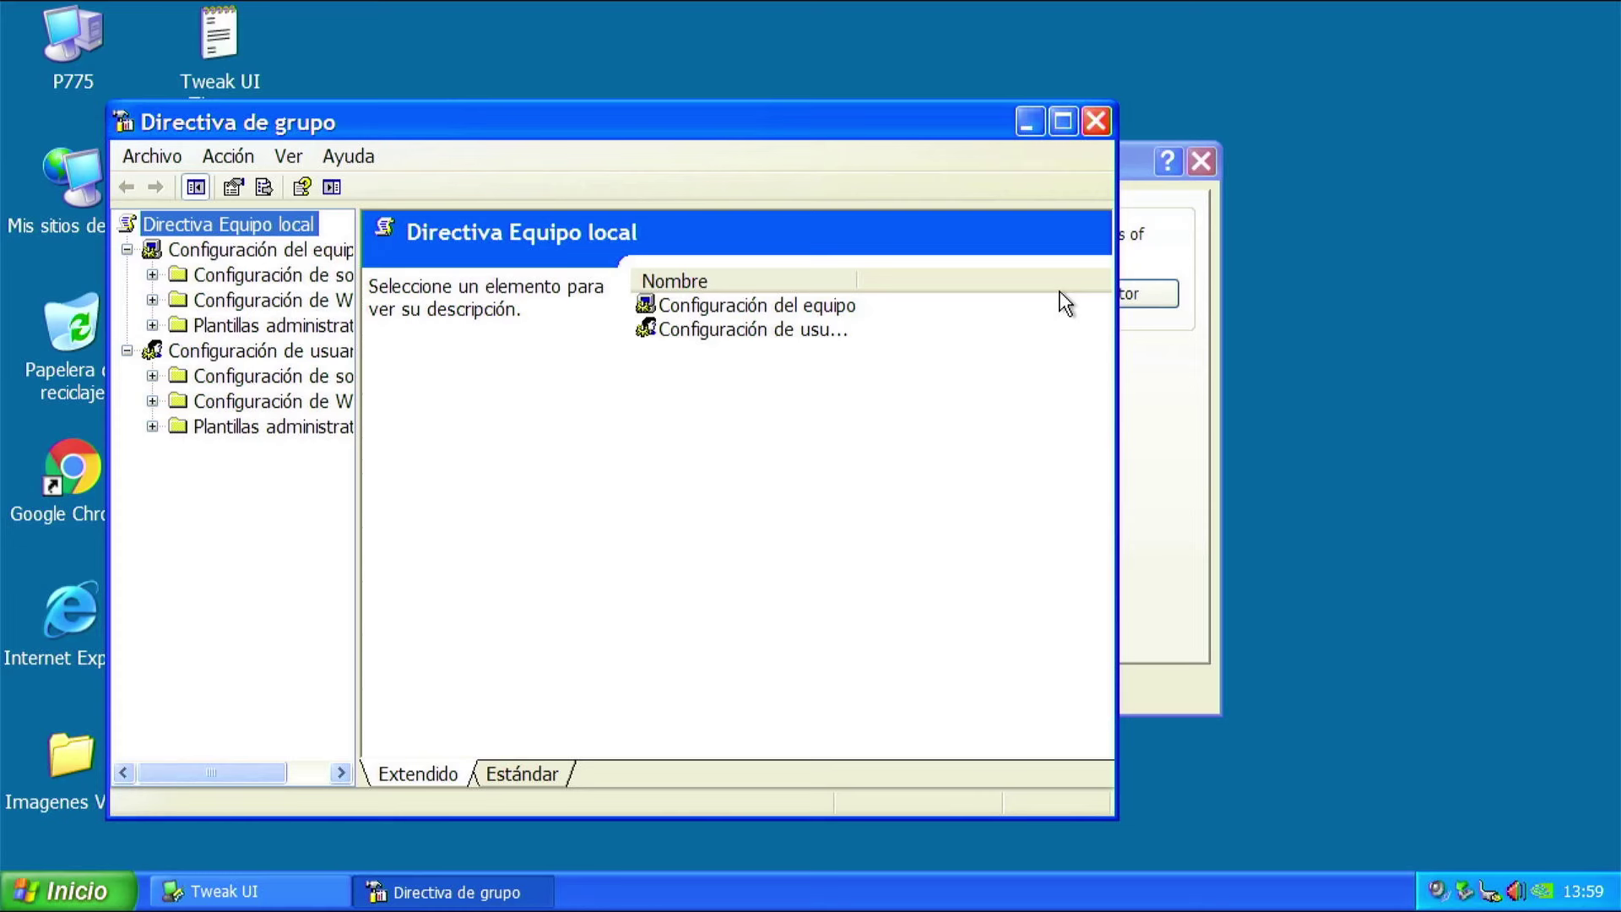
{"action": "left_click_drag", "start_coordinate": [894, 129], "coordinate": [1081, 83]}
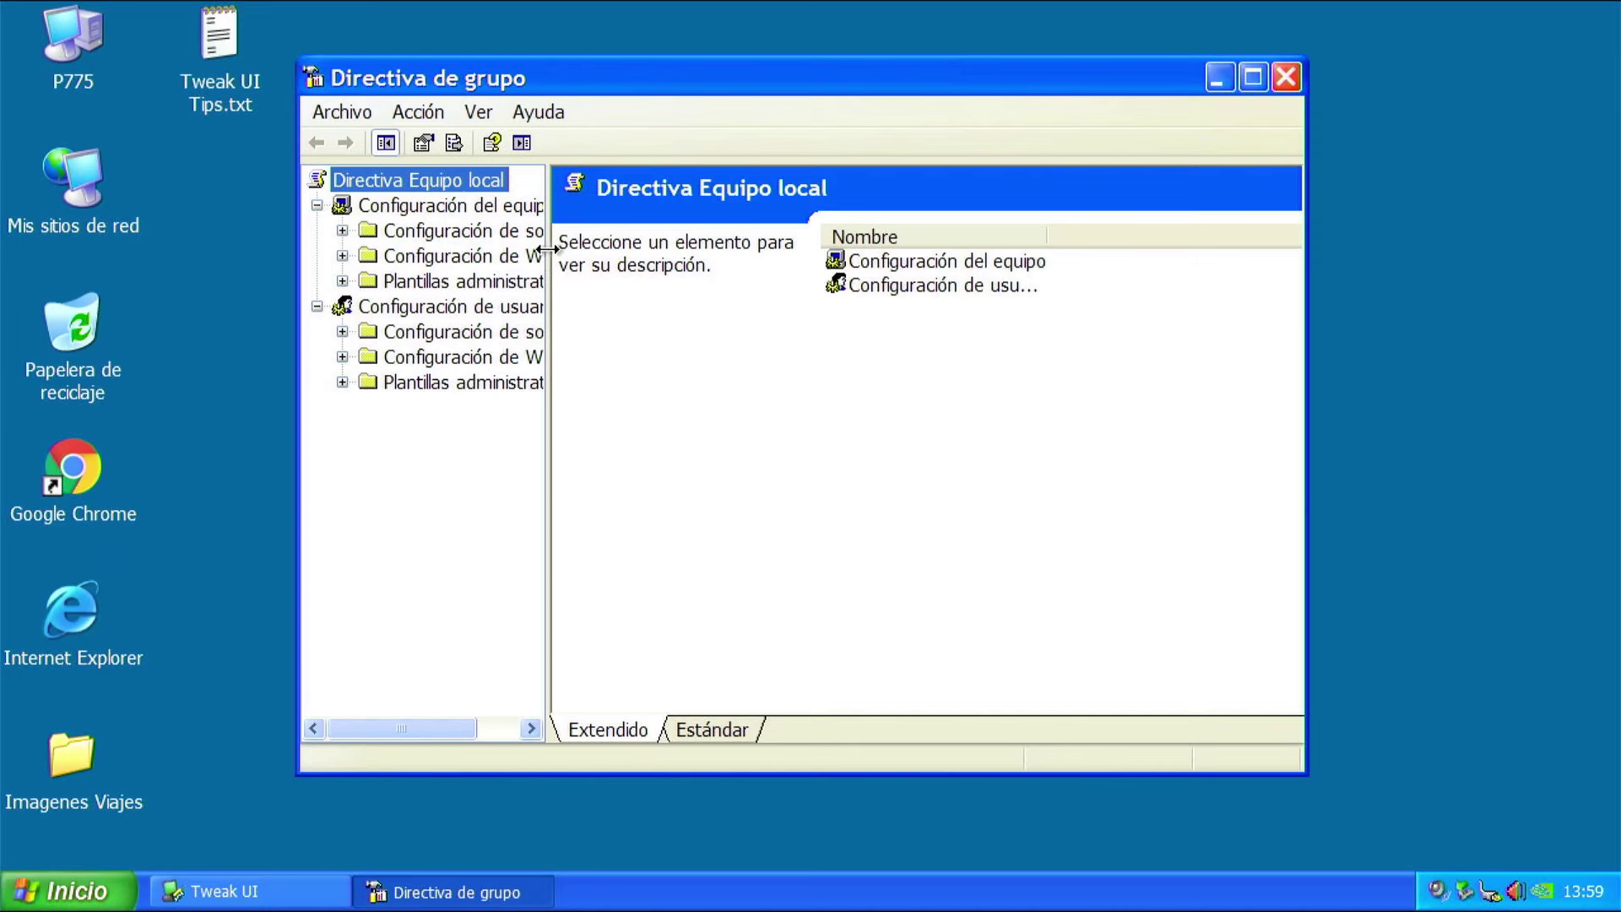
{"action": "left_click_drag", "start_coordinate": [547, 249], "coordinate": [643, 245]}
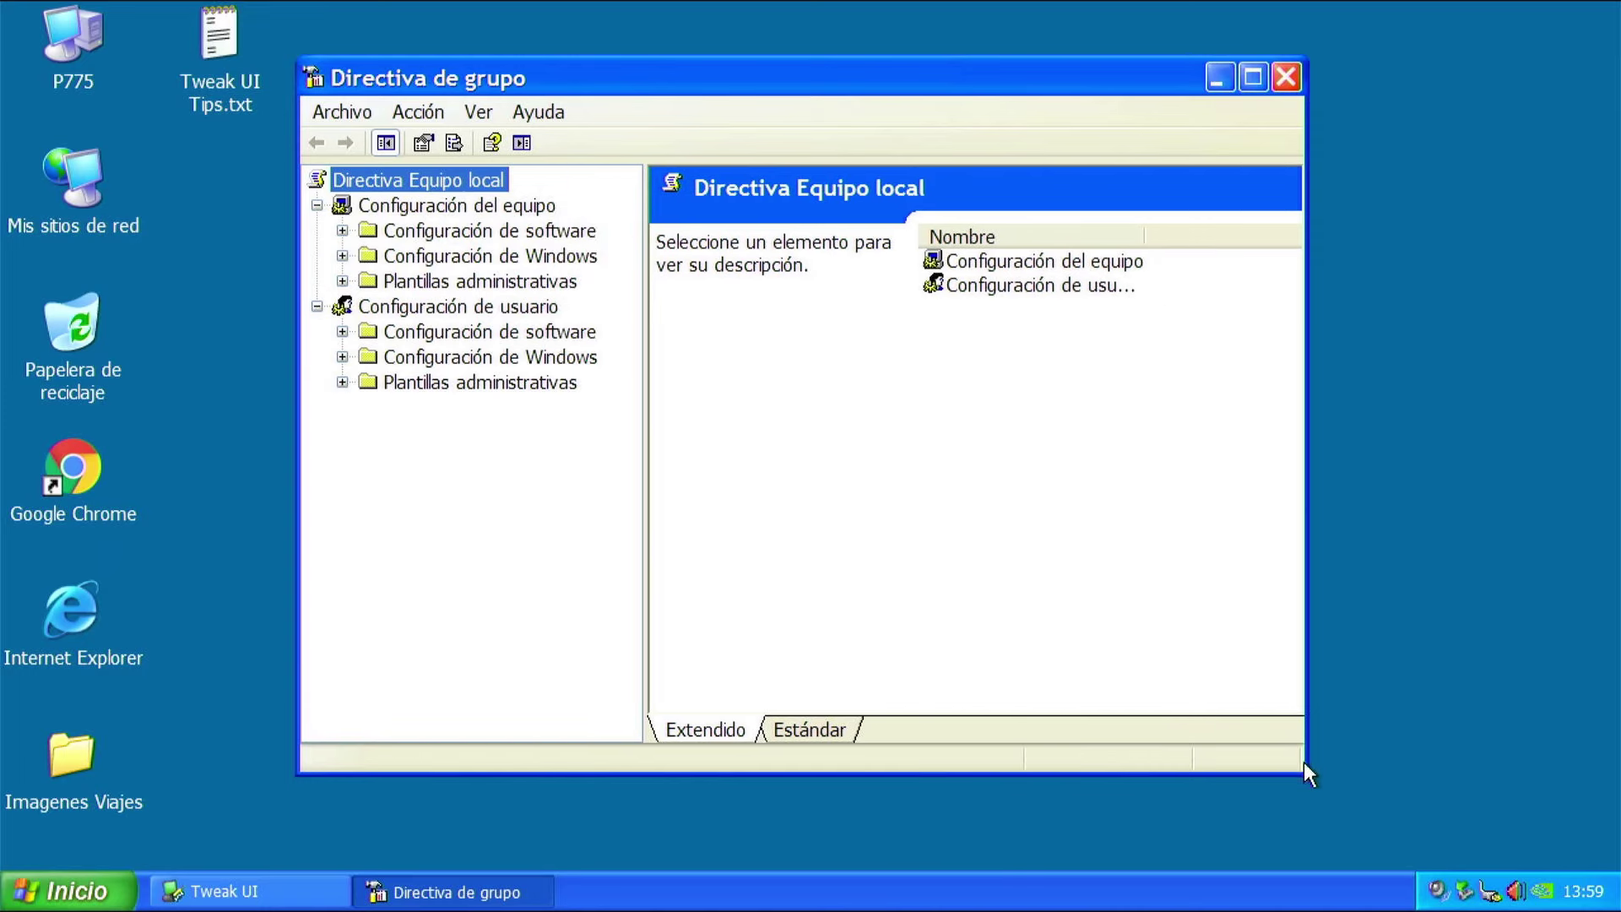
{"action": "left_click_drag", "start_coordinate": [1304, 776], "coordinate": [1597, 857]}
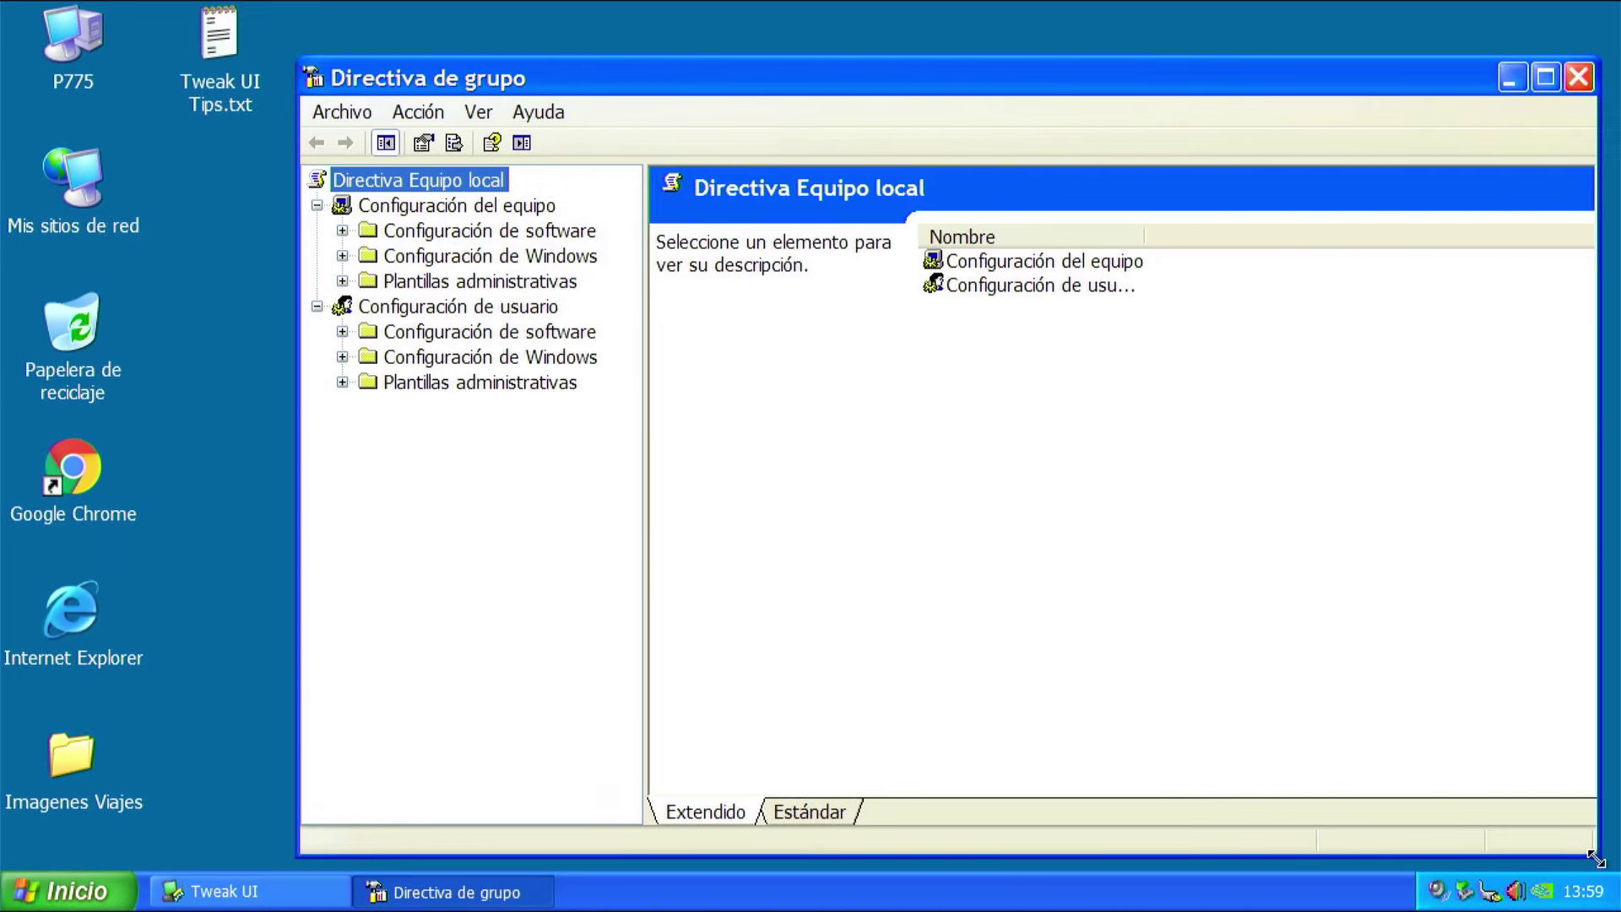
{"action": "left_click_drag", "start_coordinate": [816, 83], "coordinate": [754, 62]}
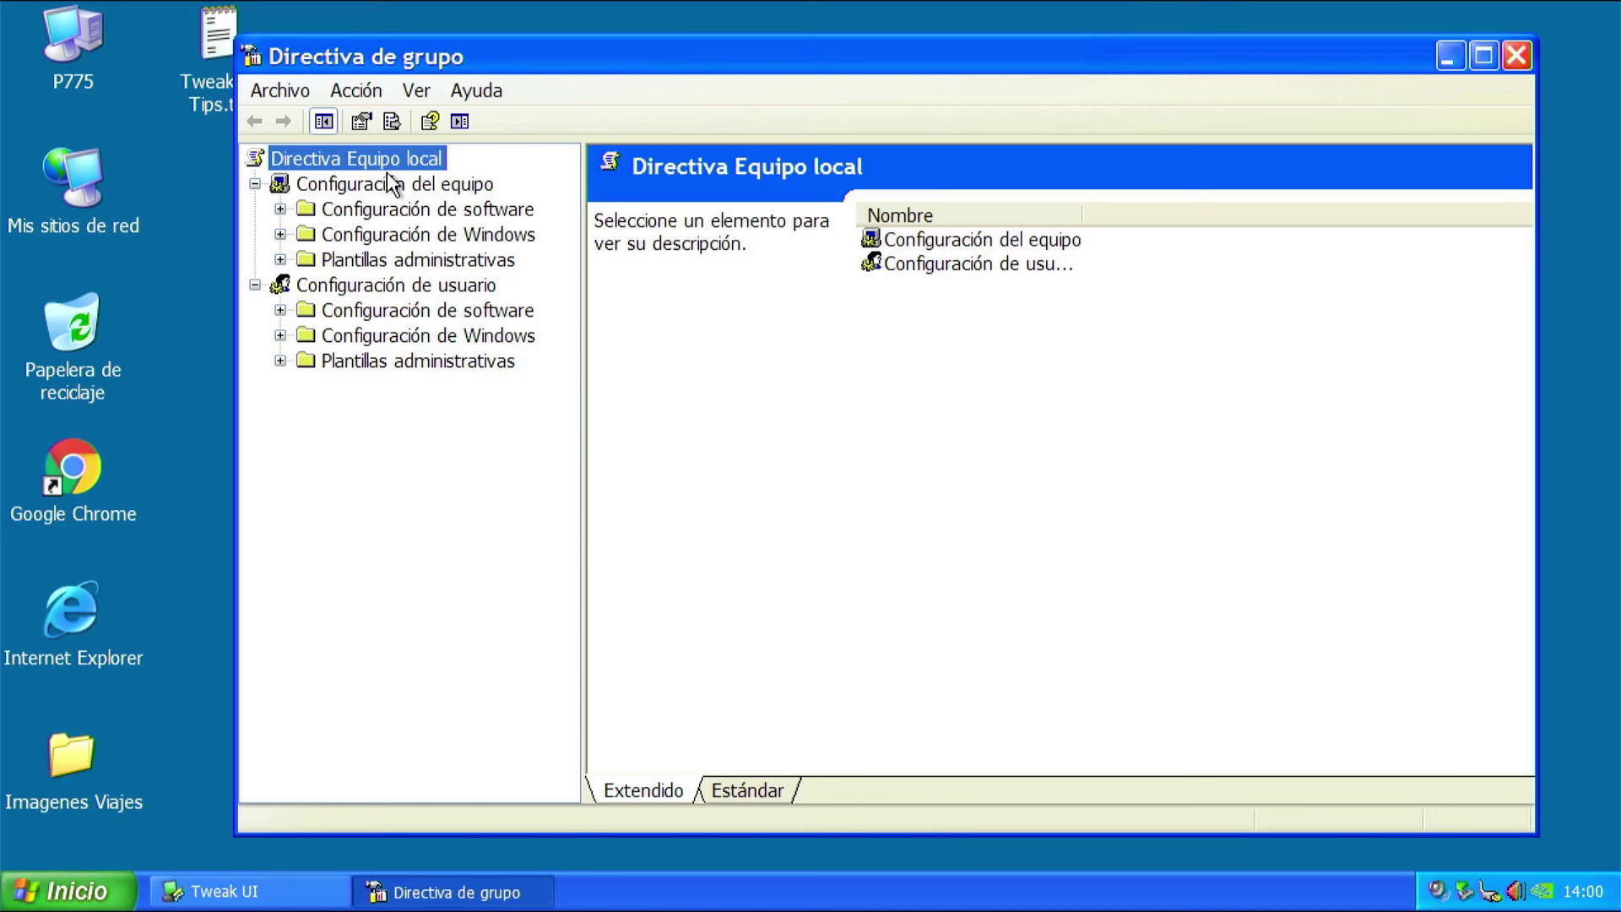
Step: Display the Windows Update policies under Configuración del equipo, Plantillas administrativas, Componentes de Windows
{"action": "left_click", "coordinate": [374, 188]}
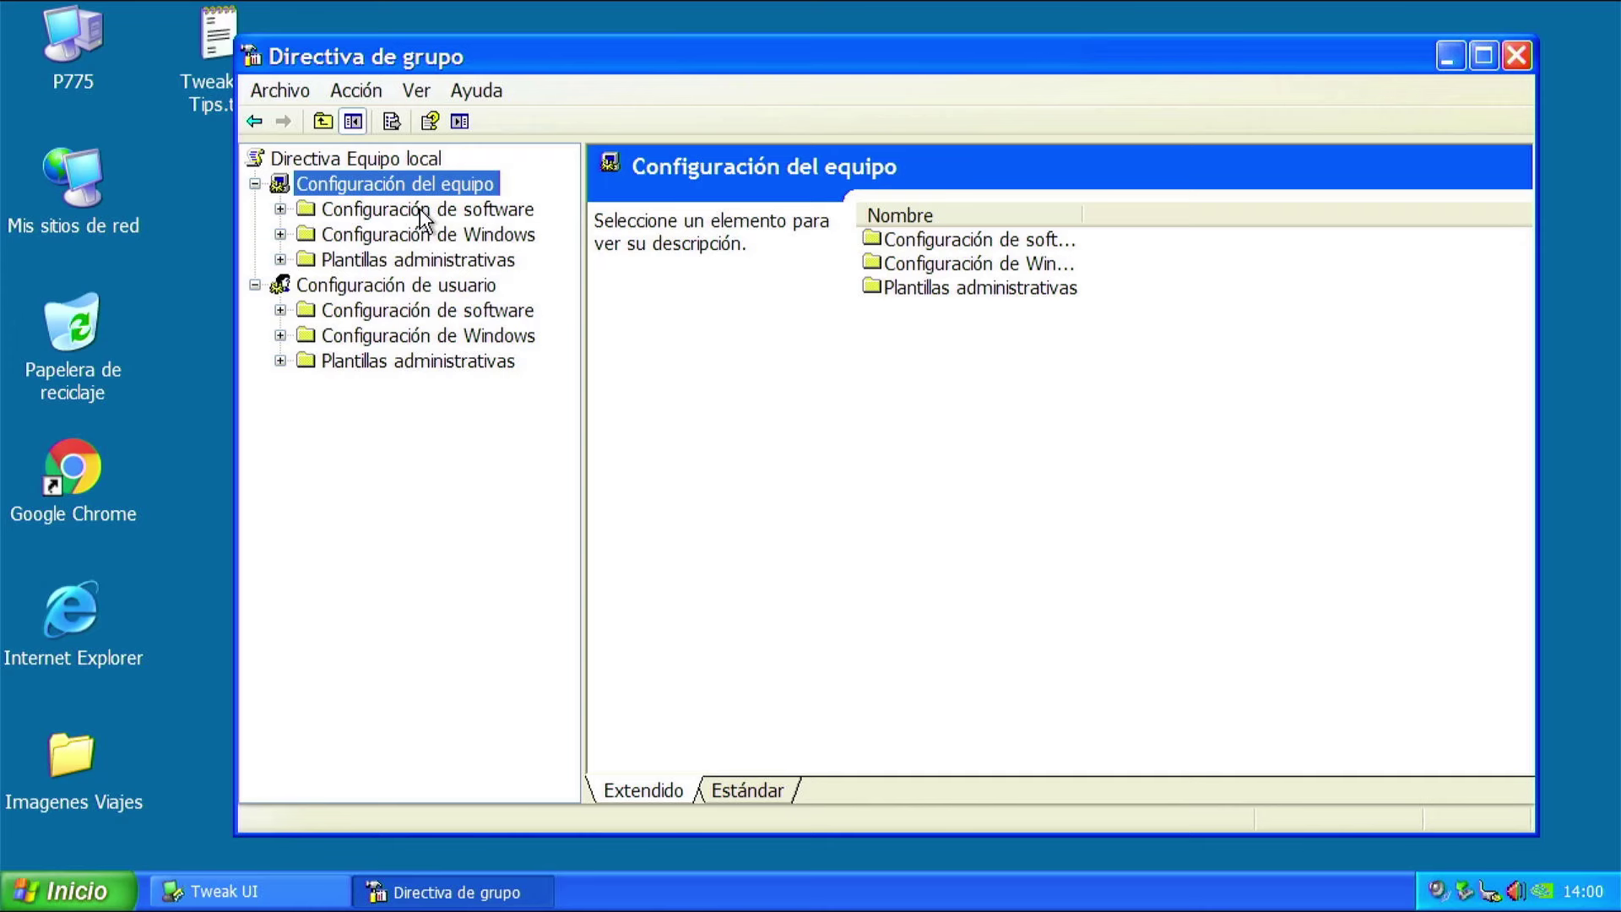
{"action": "double_click", "coordinate": [448, 258]}
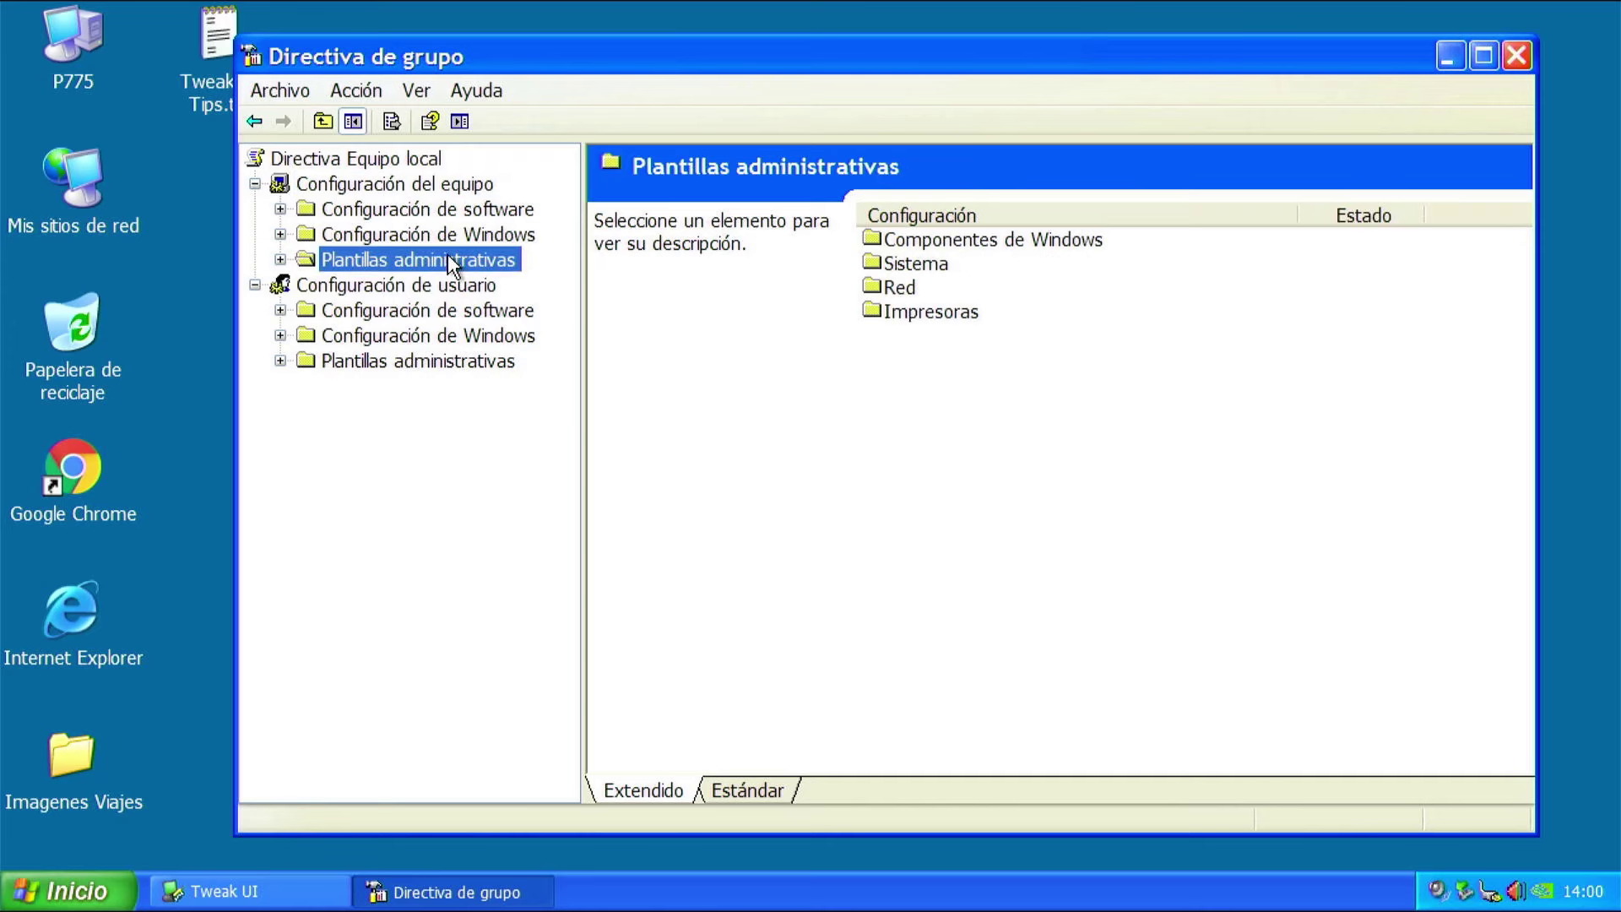
{"action": "double_click", "coordinate": [471, 285]}
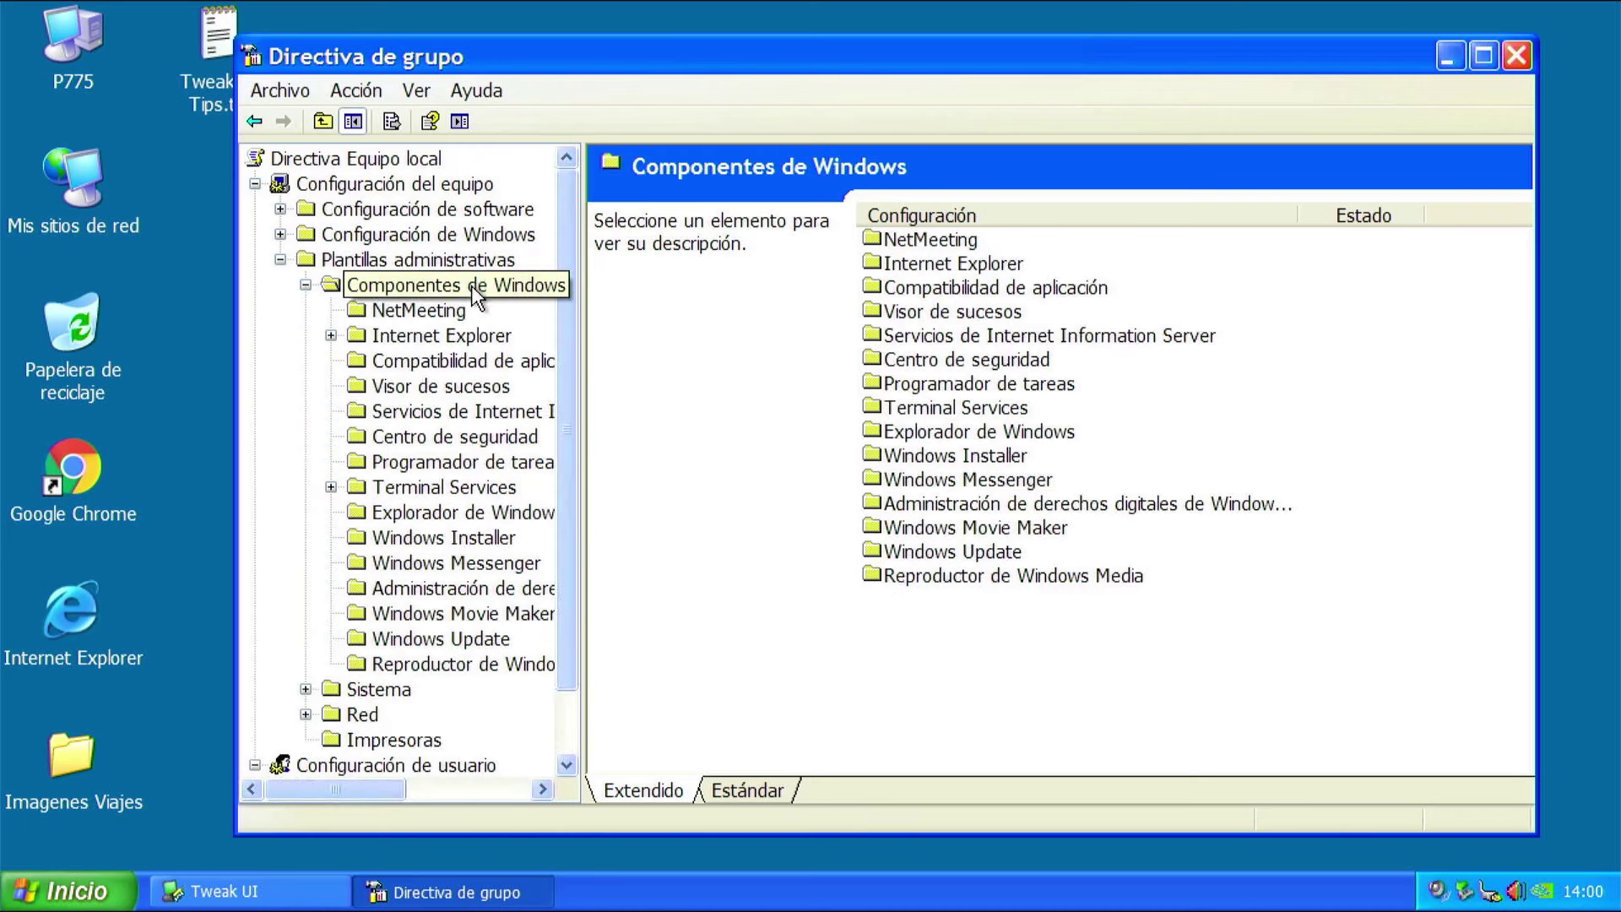
{"action": "left_click", "coordinate": [437, 637]}
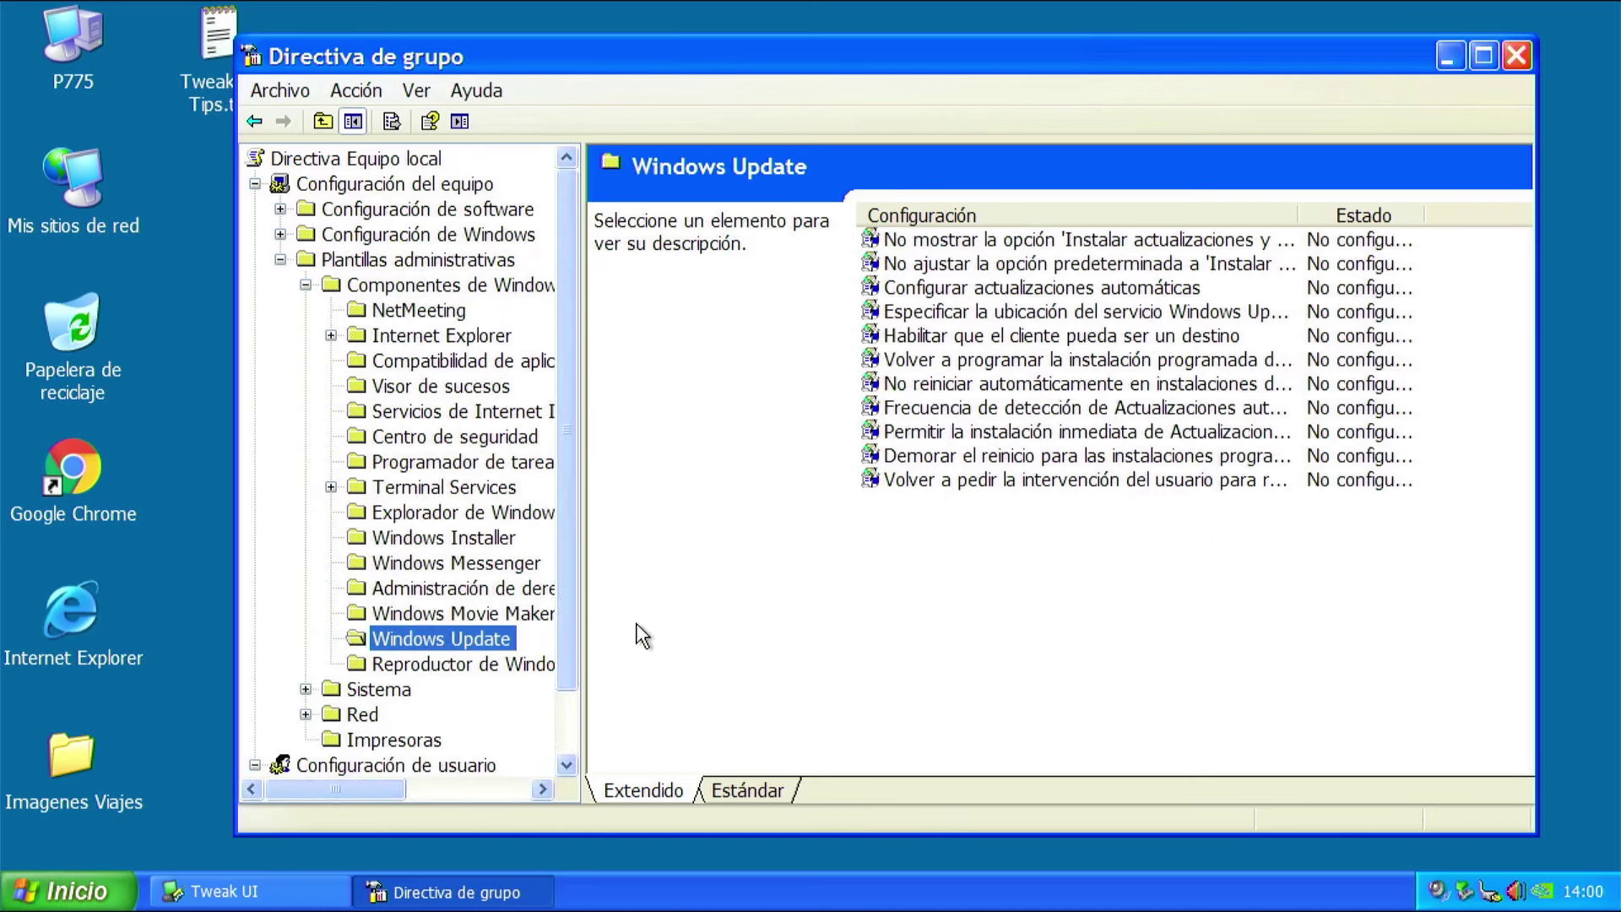
Step: Open the properties of Configurar actualizaciones automáticas, choose Deshabilitada, and cancel the dialog without applying the choice
{"action": "left_click", "coordinate": [981, 297]}
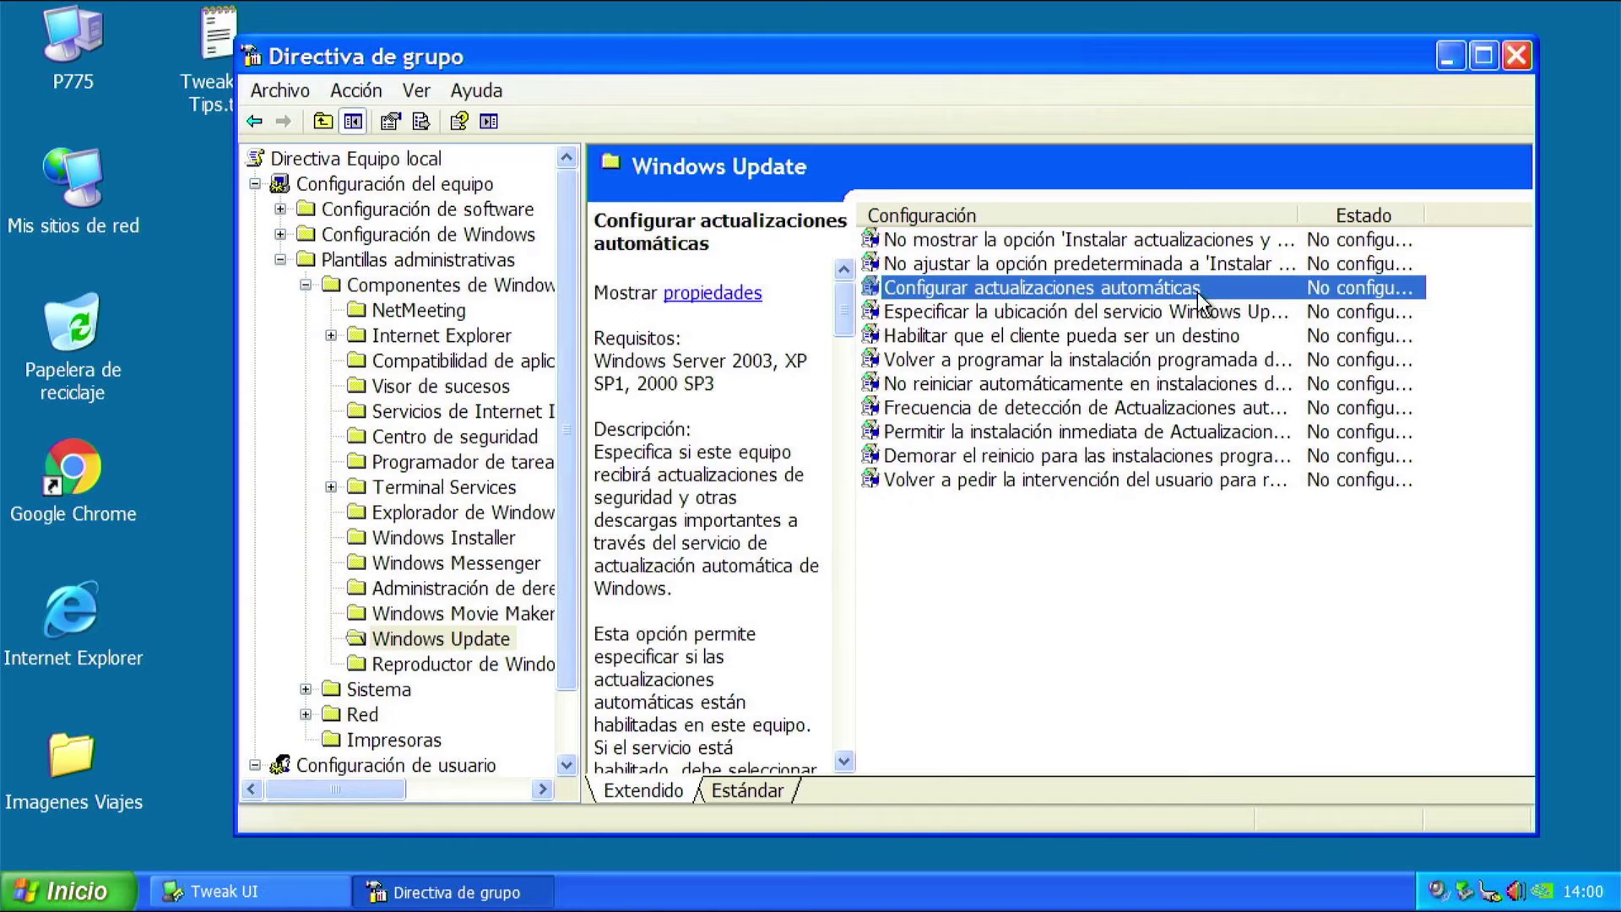
{"action": "double_click", "coordinate": [1098, 290]}
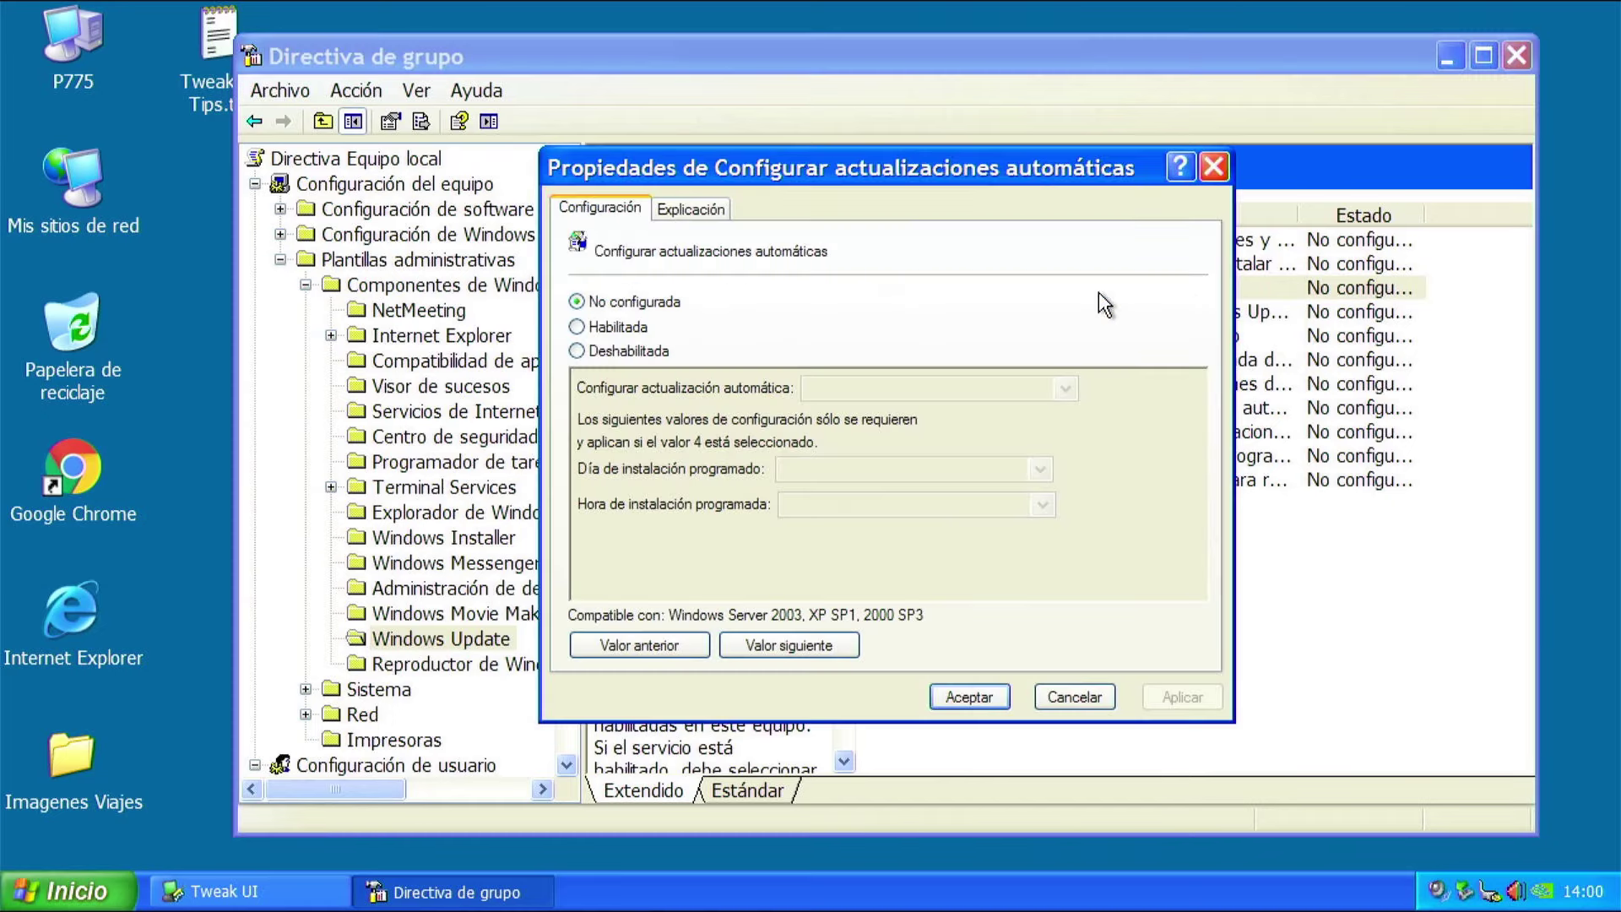
{"action": "left_click_drag", "start_coordinate": [905, 164], "coordinate": [774, 196]}
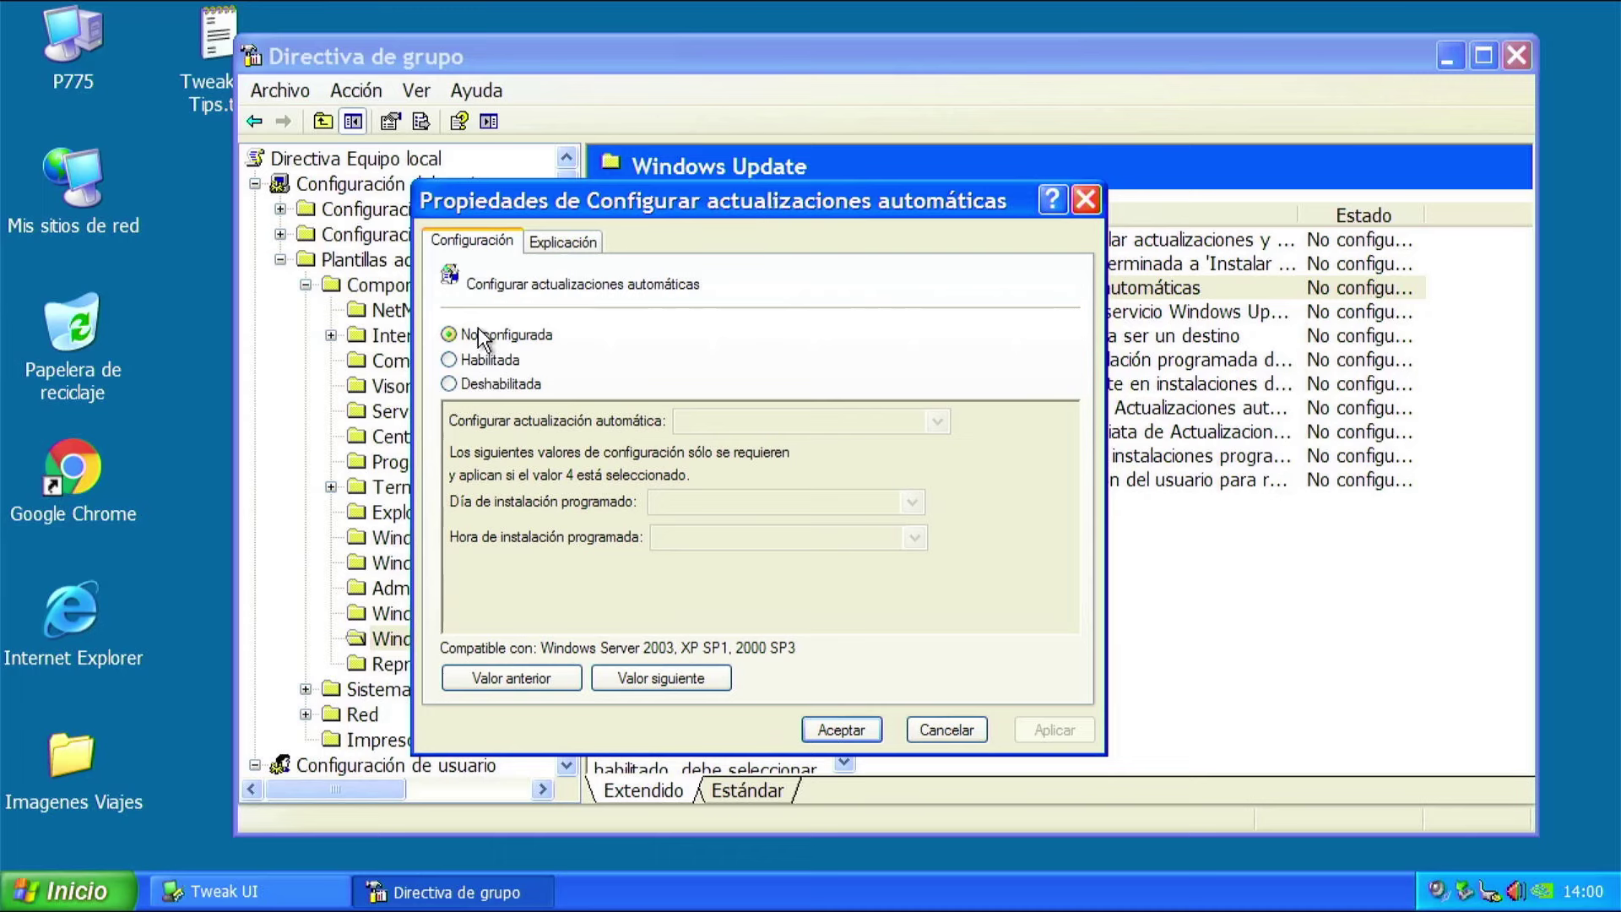
{"action": "left_click", "coordinate": [490, 383]}
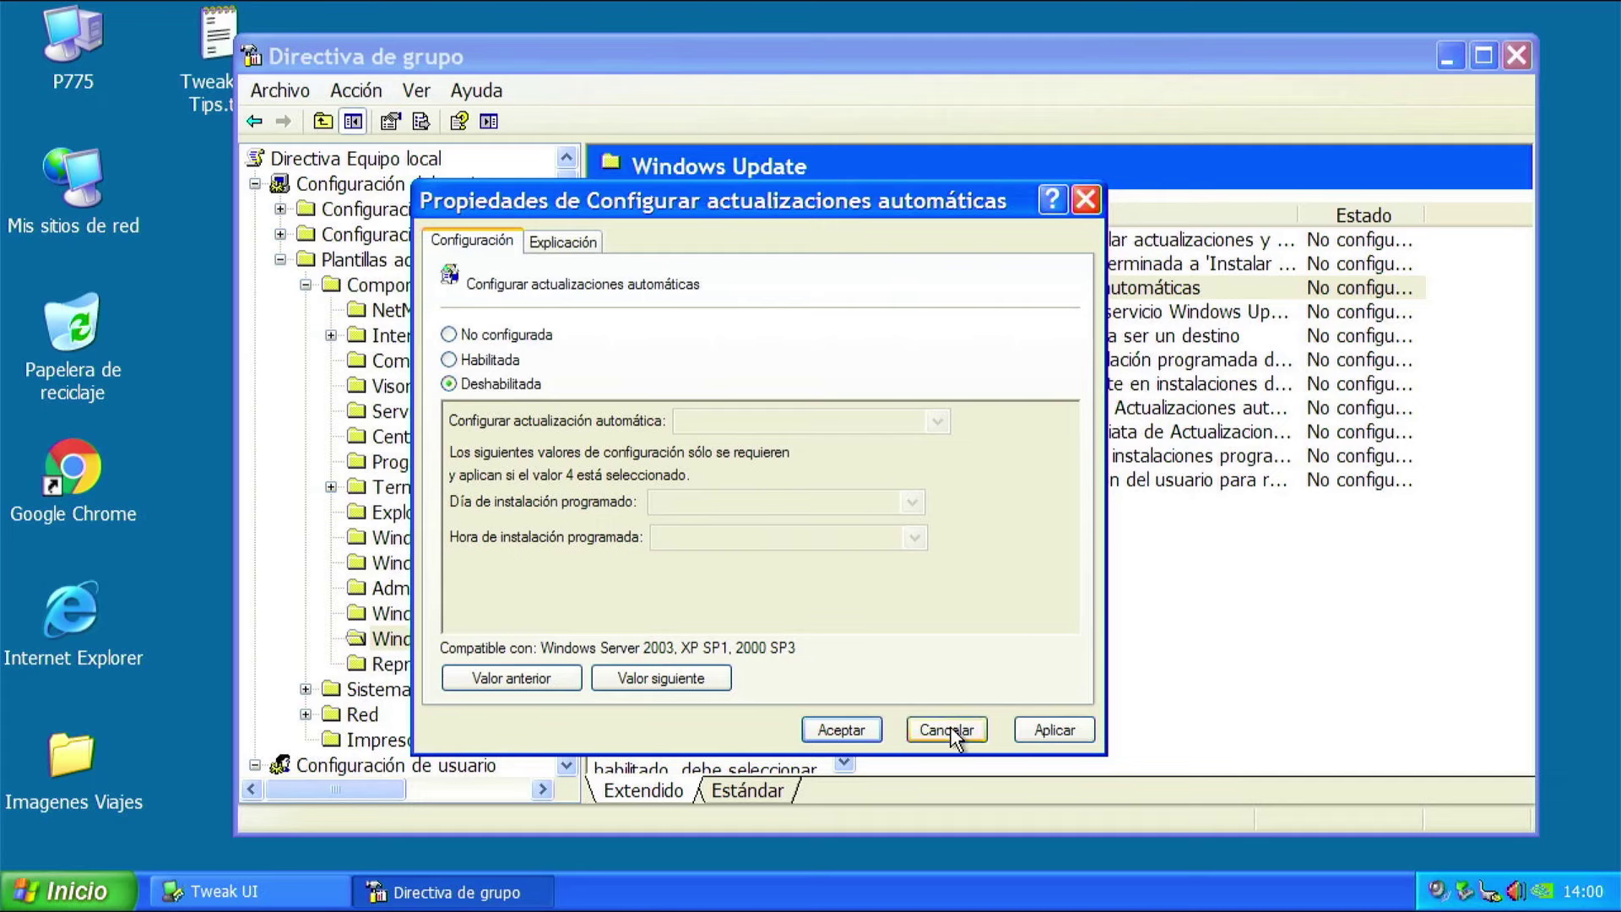
{"action": "left_click", "coordinate": [913, 729]}
Step: Widen the Estado column and the tree pane, and view the Explorador de Windows, Windows Installer and Reproductor de Windows Media policies
{"action": "left_click_drag", "start_coordinate": [1426, 216], "coordinate": [1485, 216]}
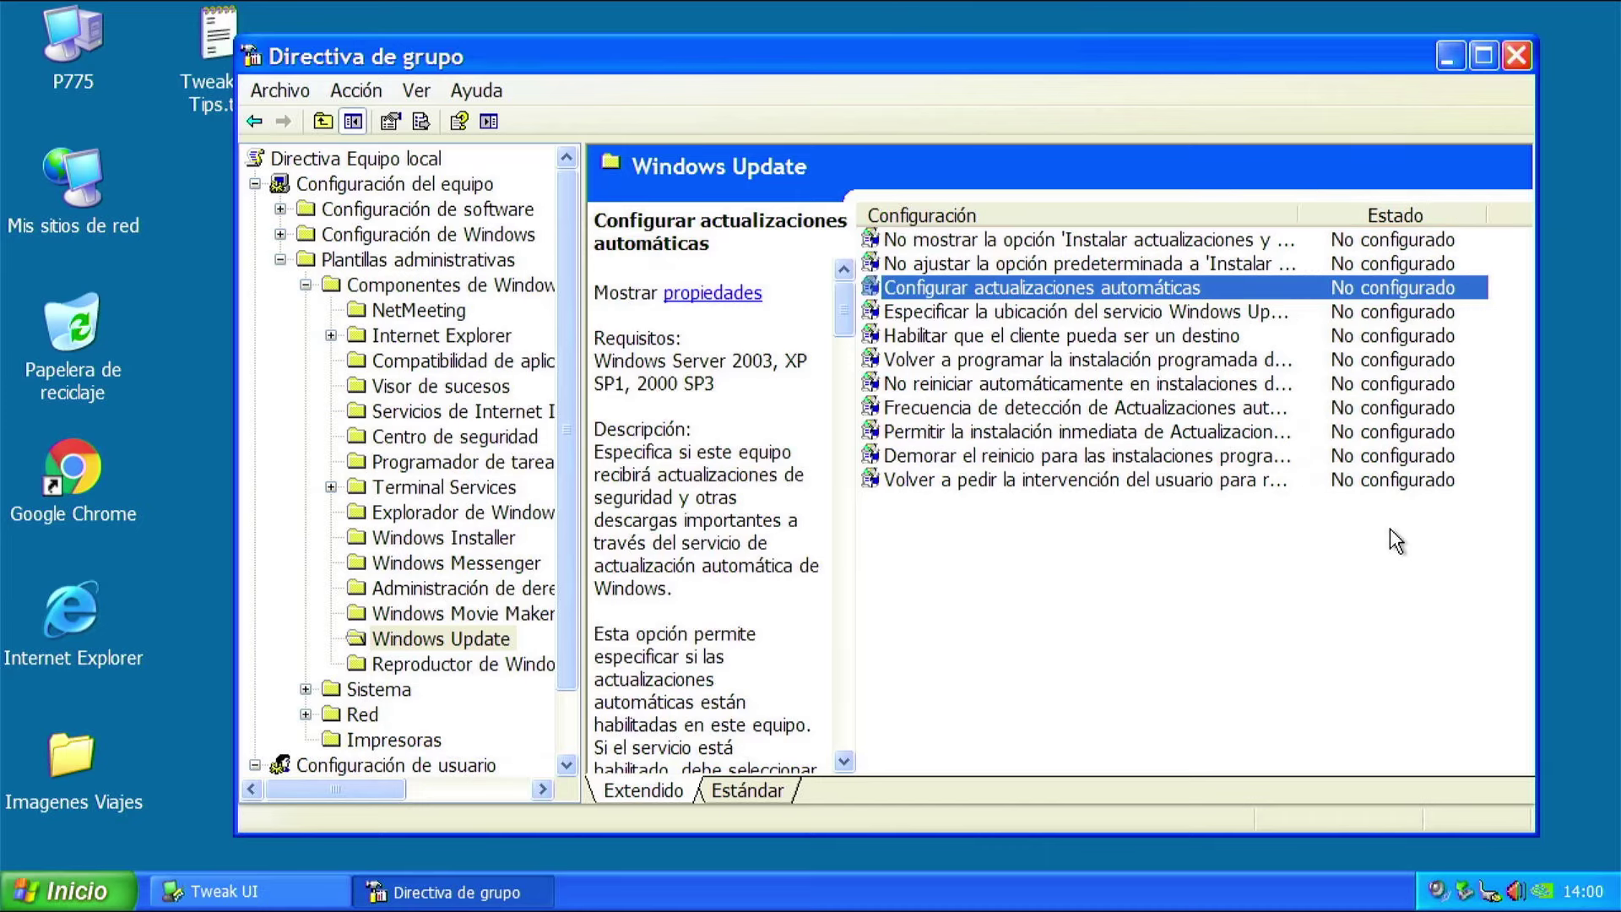
{"action": "left_click_drag", "start_coordinate": [581, 336], "coordinate": [614, 322]}
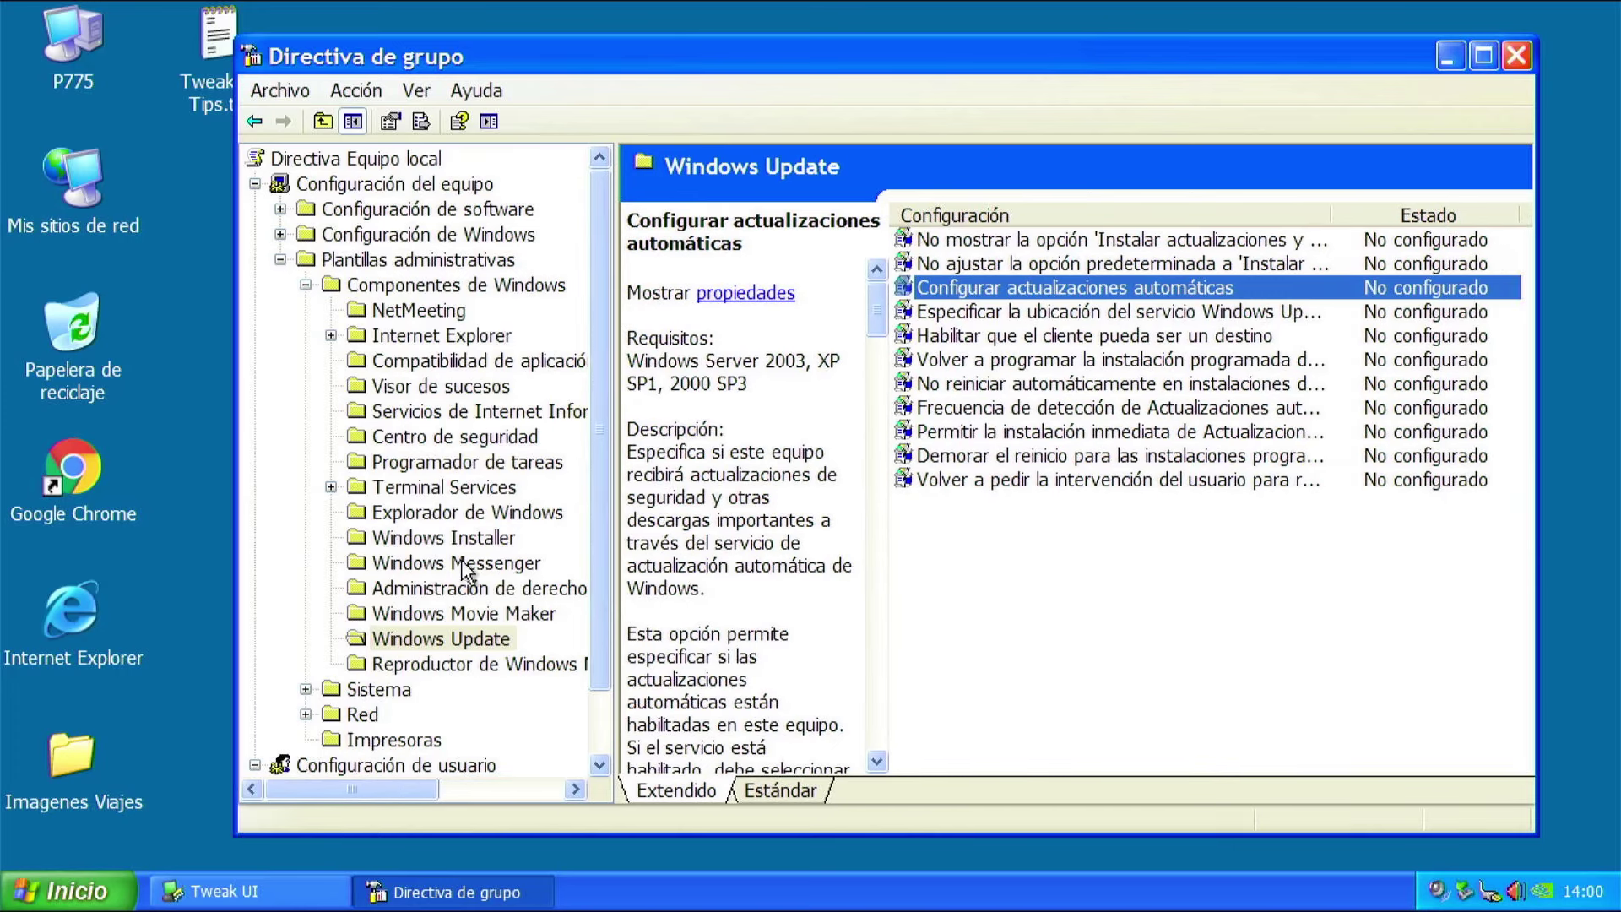
{"action": "left_click", "coordinate": [449, 514]}
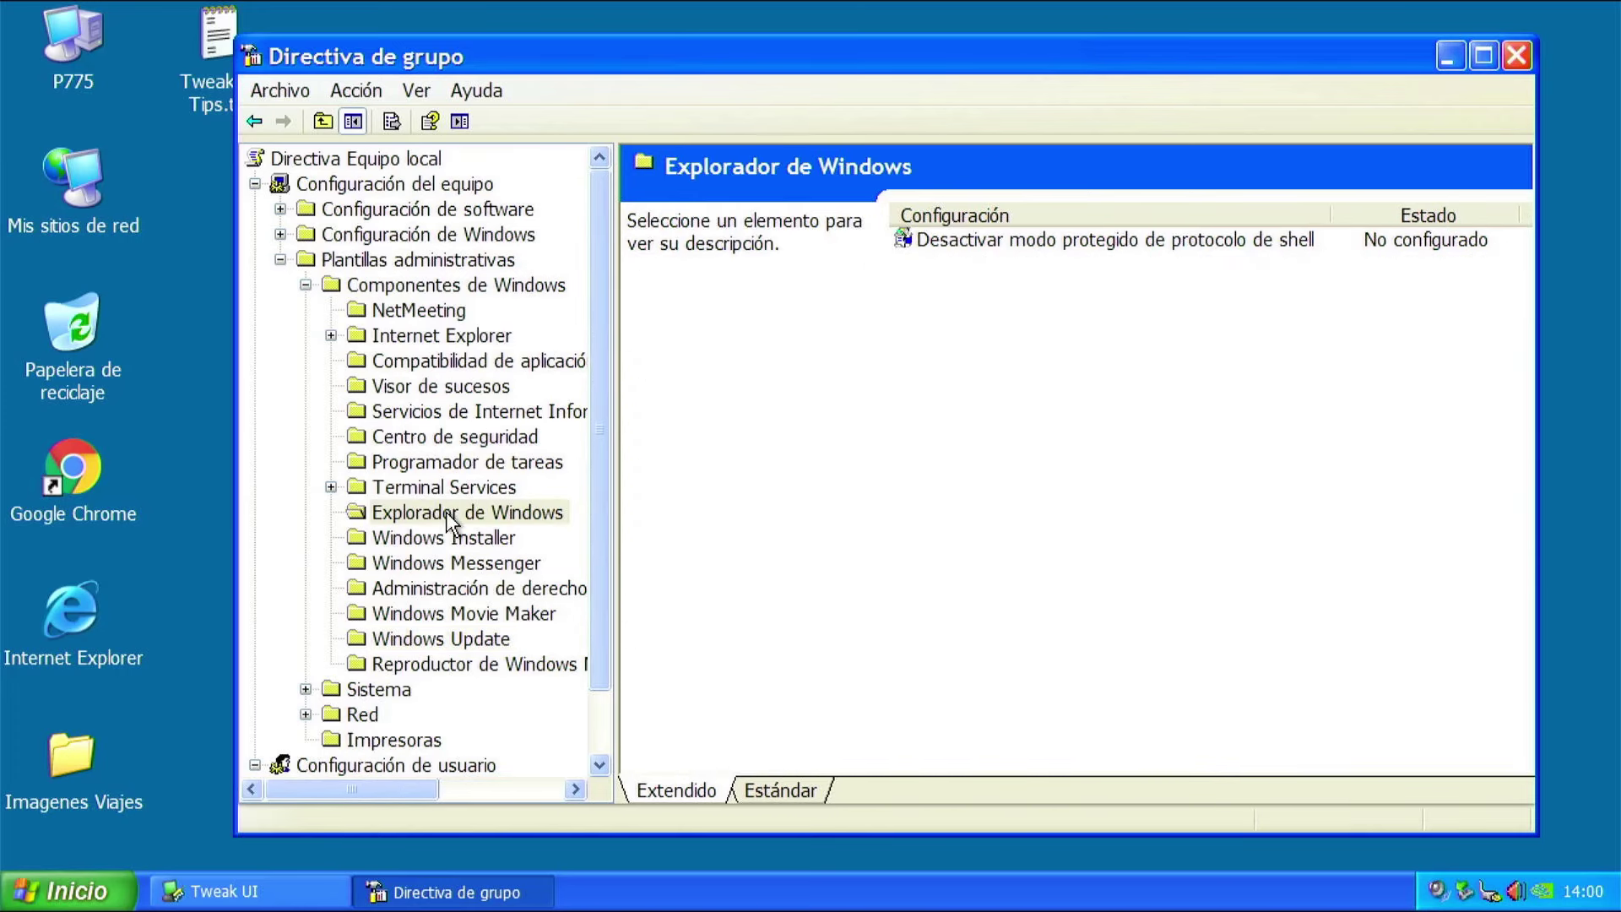
{"action": "left_click", "coordinate": [458, 542]}
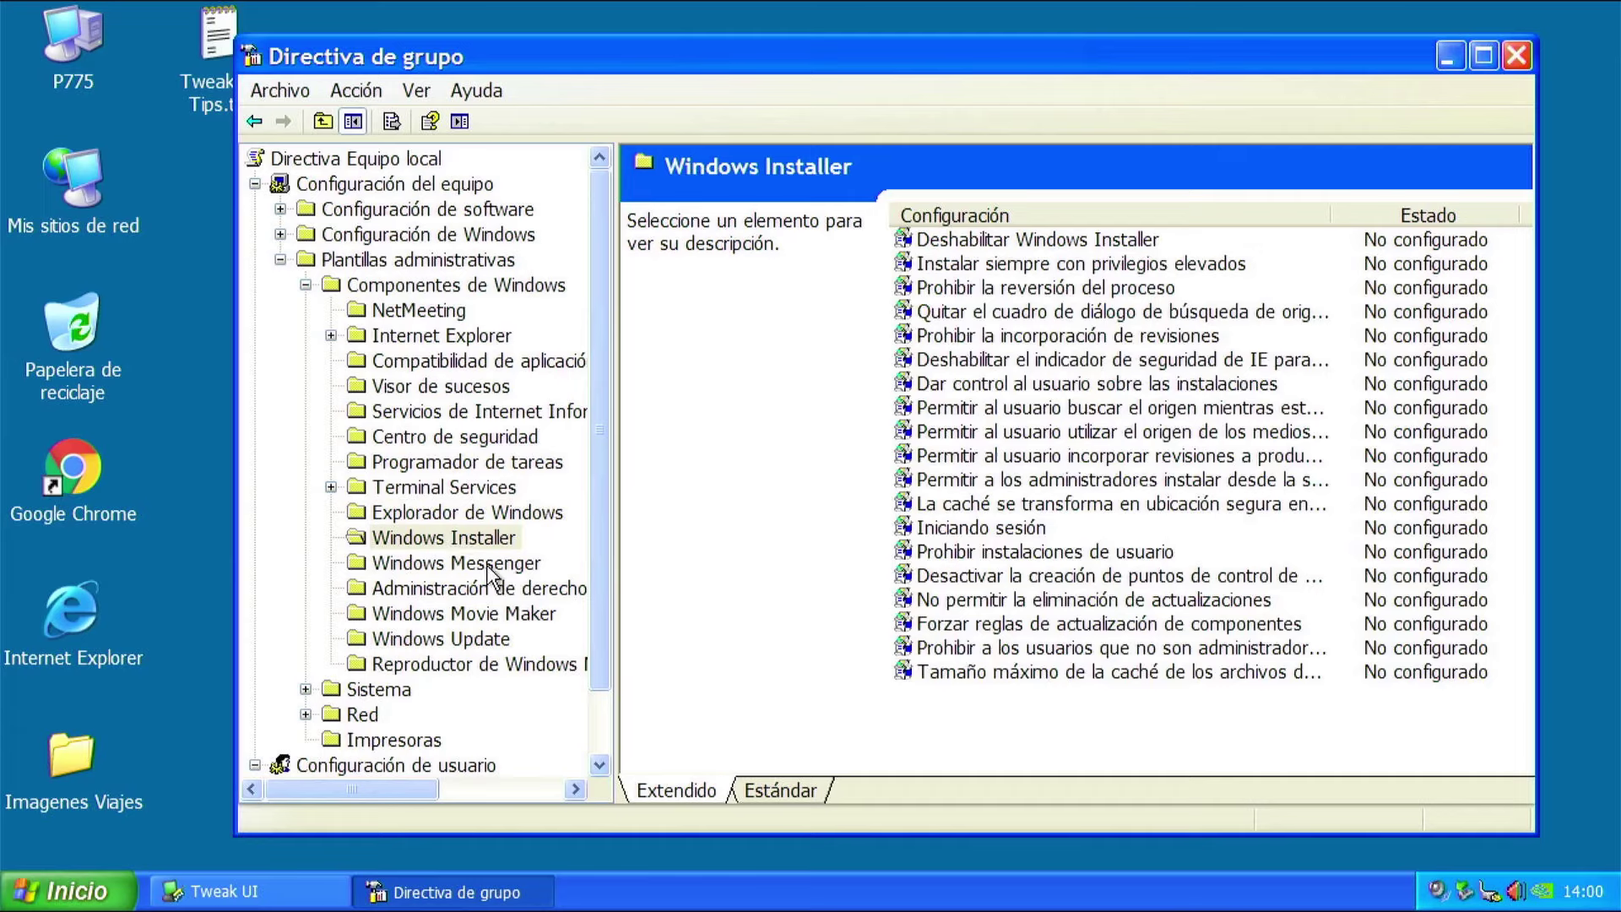
{"action": "left_click", "coordinate": [490, 672]}
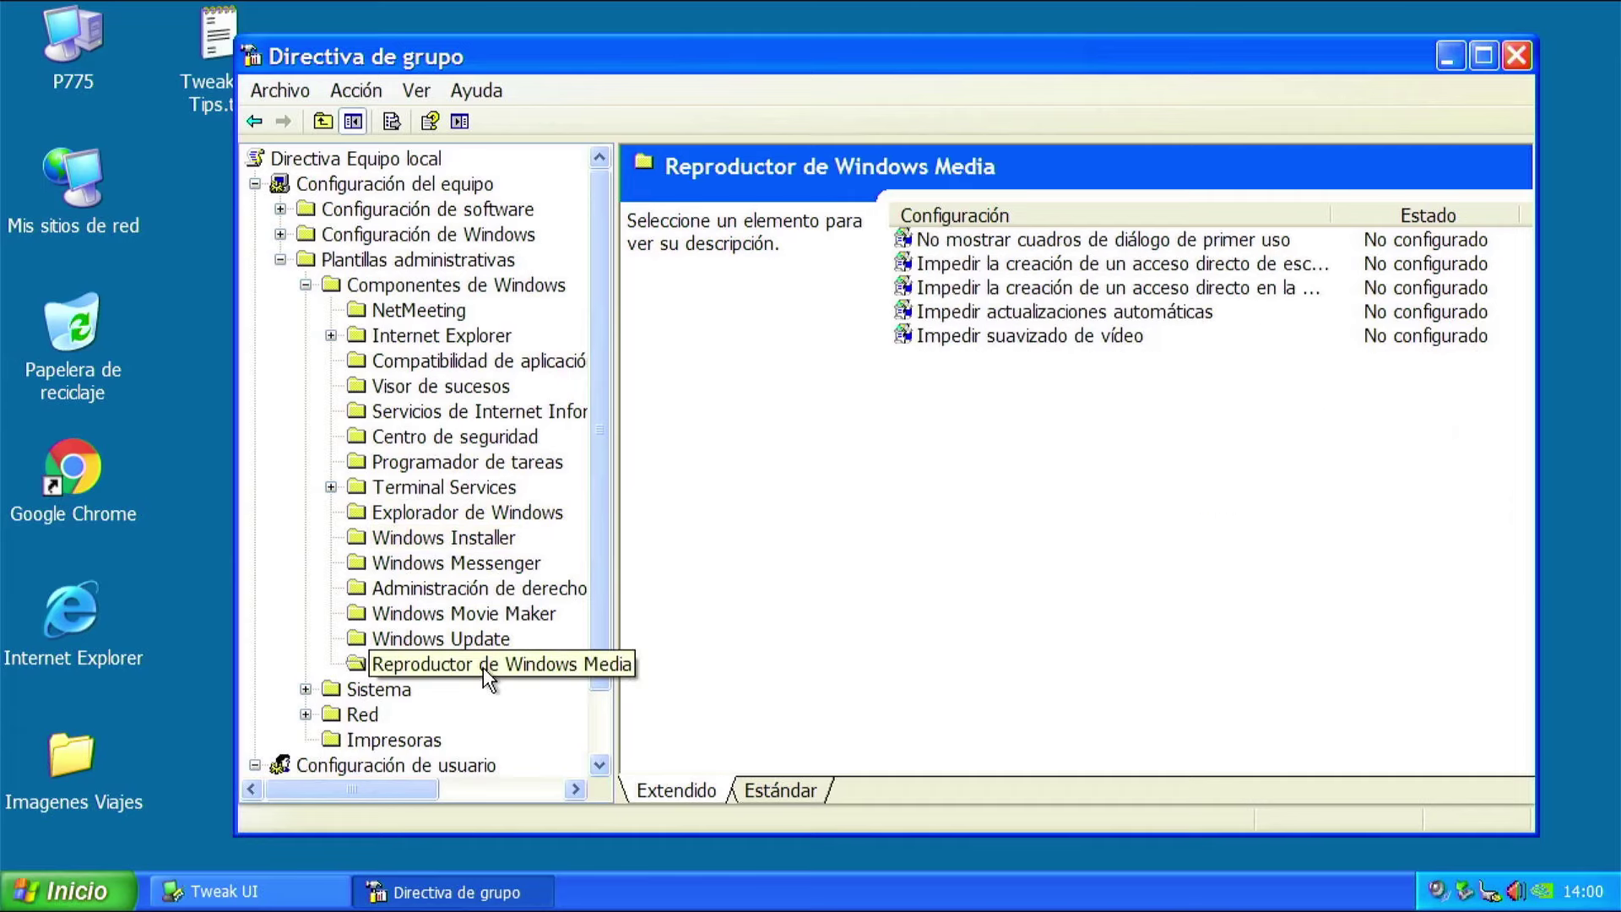
Step: Expand the Sistema policies, view those under Inicio de sesión, and close the Group Policy Editor
{"action": "left_click", "coordinate": [306, 689]}
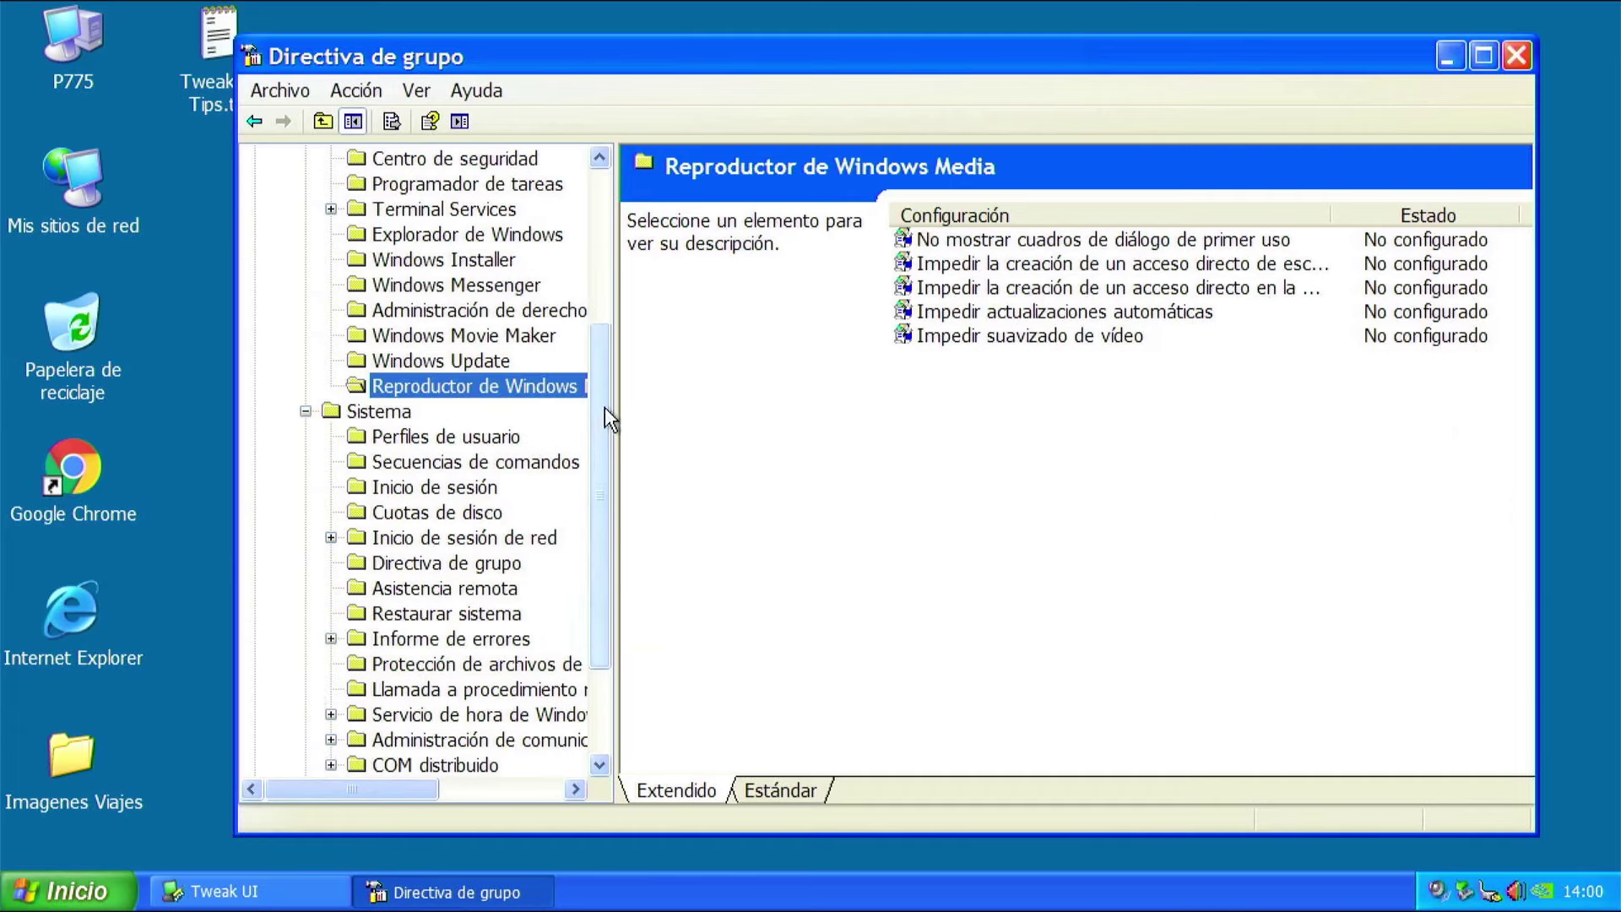
{"action": "scroll", "coordinate": [604, 407], "scroll_direction": "down", "scroll_amount": 1}
{"action": "left_click", "coordinate": [443, 412]}
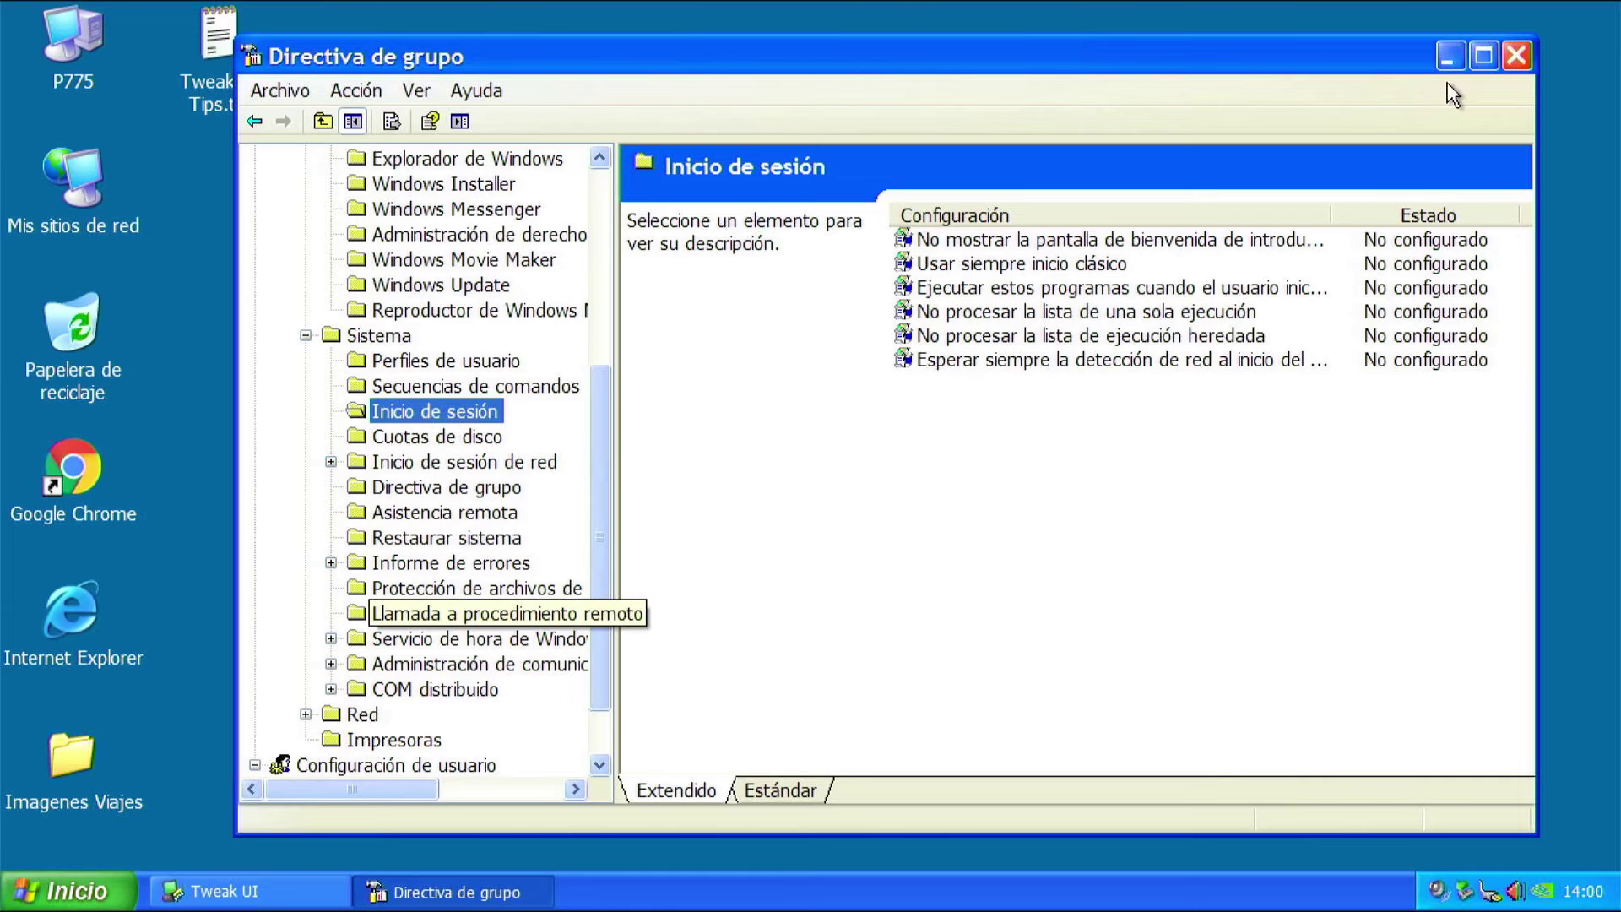
{"action": "left_click", "coordinate": [1516, 55]}
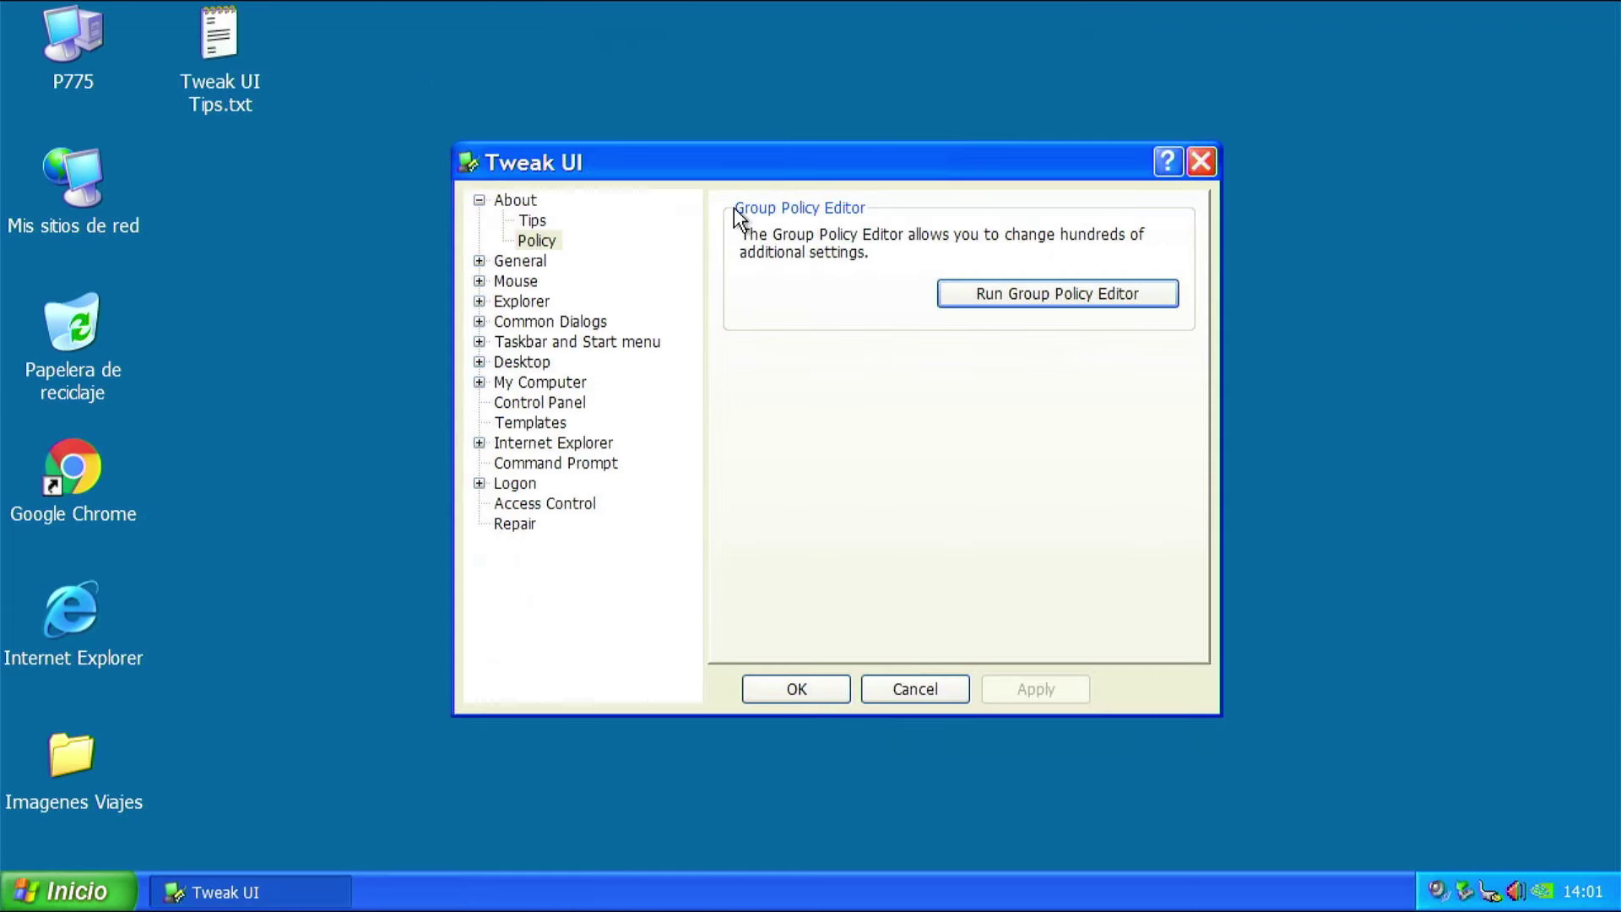
Step: Expand the General category in Tweak UI and look through its list of settings
{"action": "double_click", "coordinate": [511, 261]}
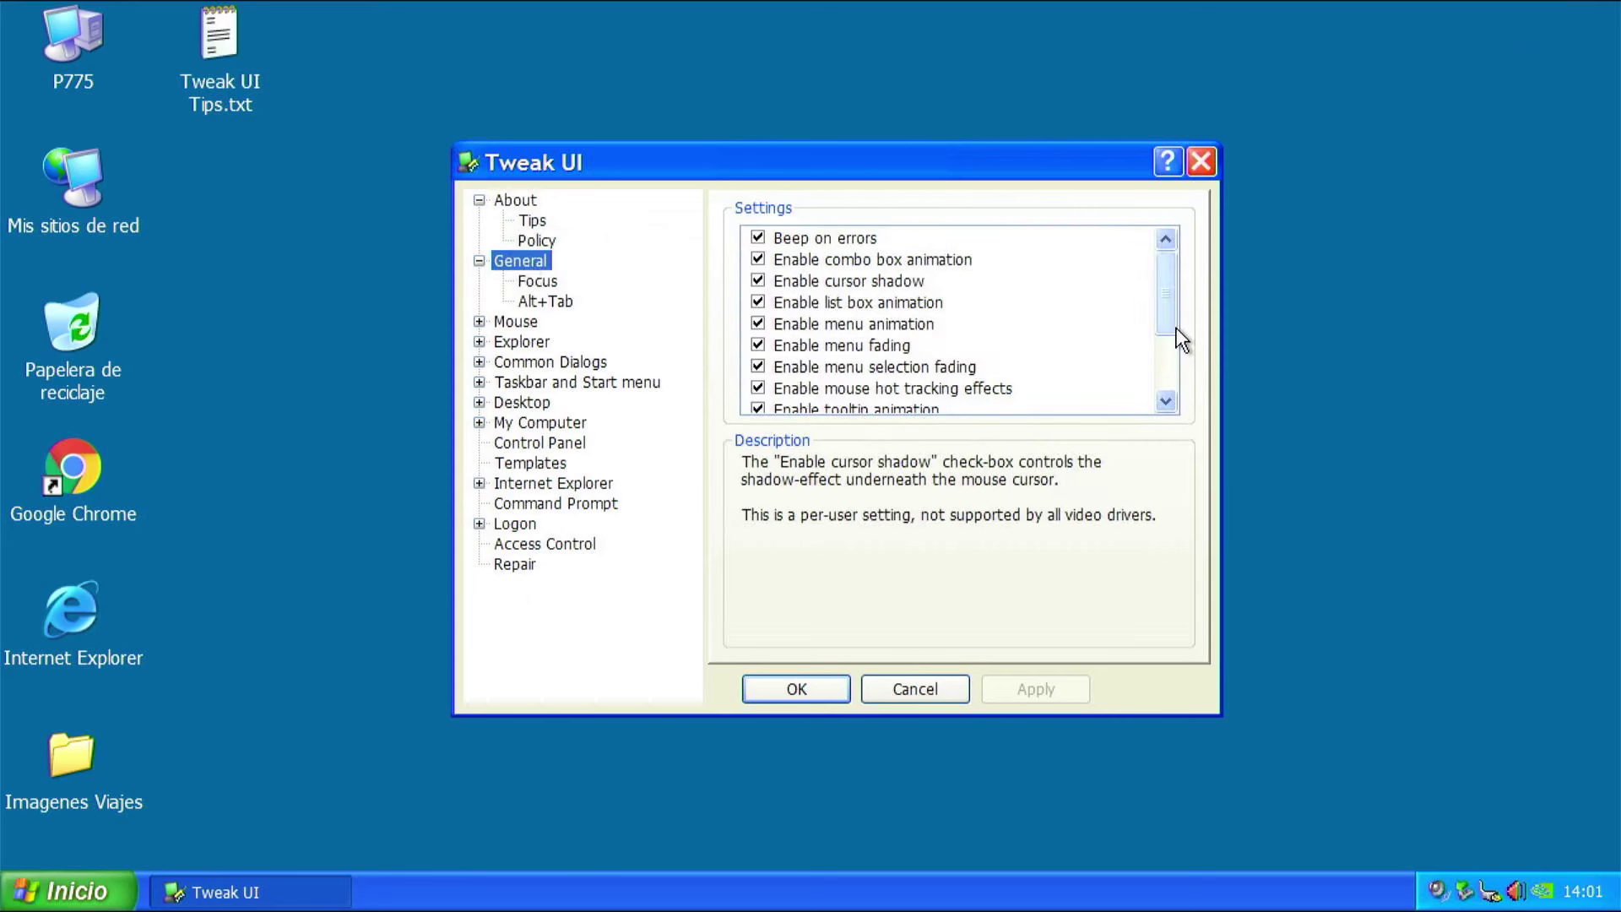
{"action": "scroll", "coordinate": [1174, 325], "scroll_direction": "down", "scroll_amount": 2}
{"action": "scroll", "coordinate": [1166, 309], "scroll_direction": "up", "scroll_amount": 2}
Step: Review the Efectos visuales list in the performance options of the P775 computer's system properties, and cancel both dialogs
{"action": "right_click", "coordinate": [61, 34]}
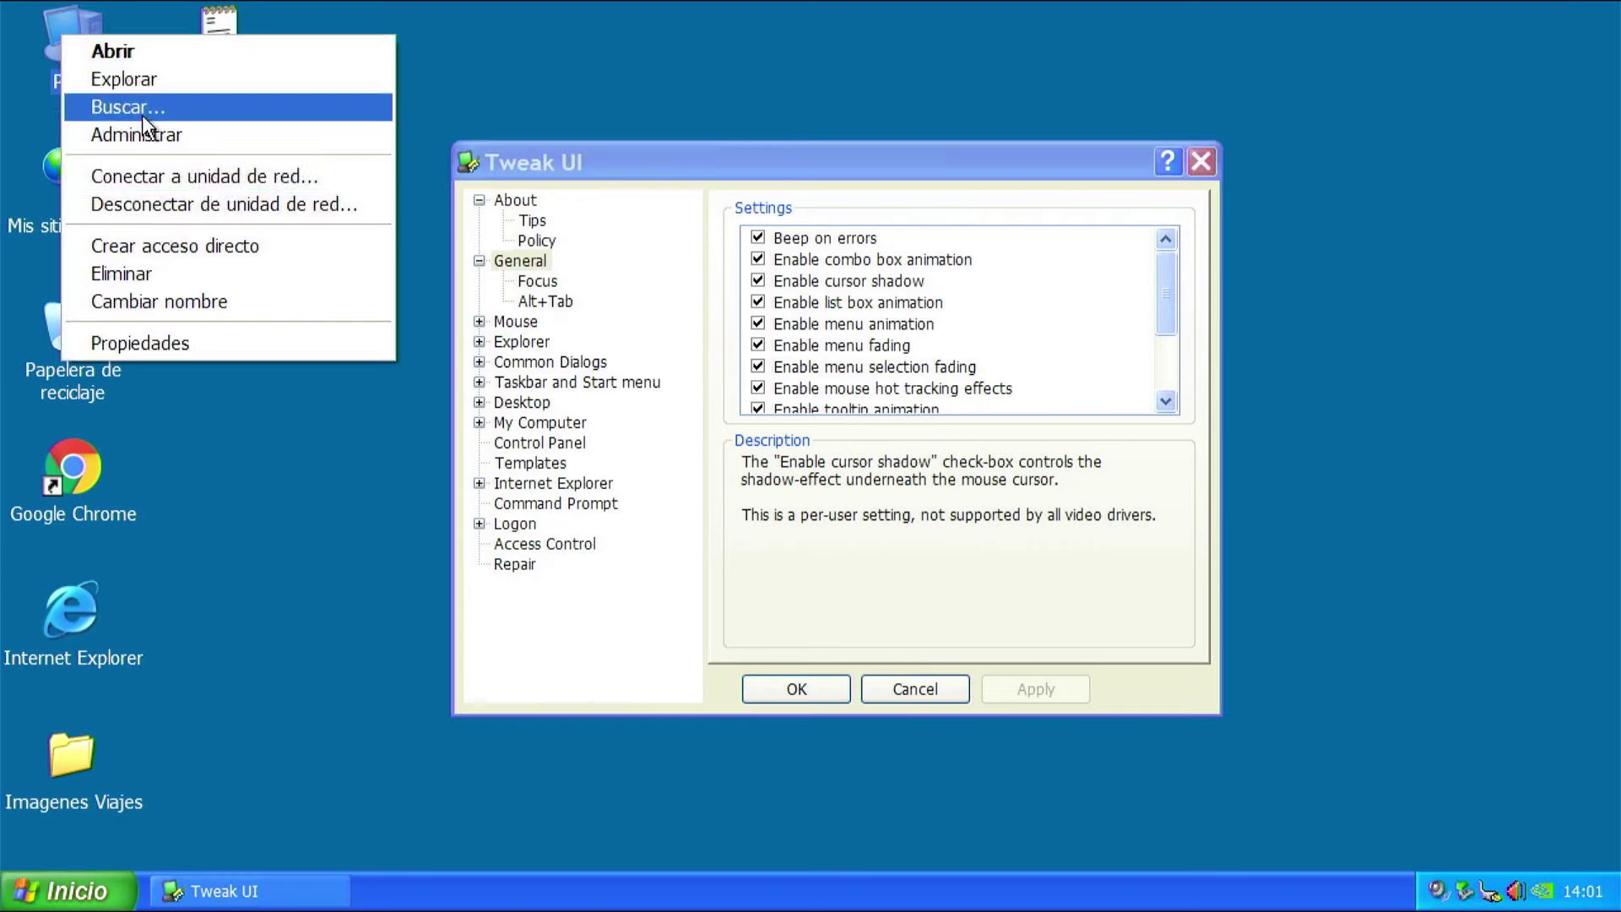
{"action": "left_click", "coordinate": [176, 341]}
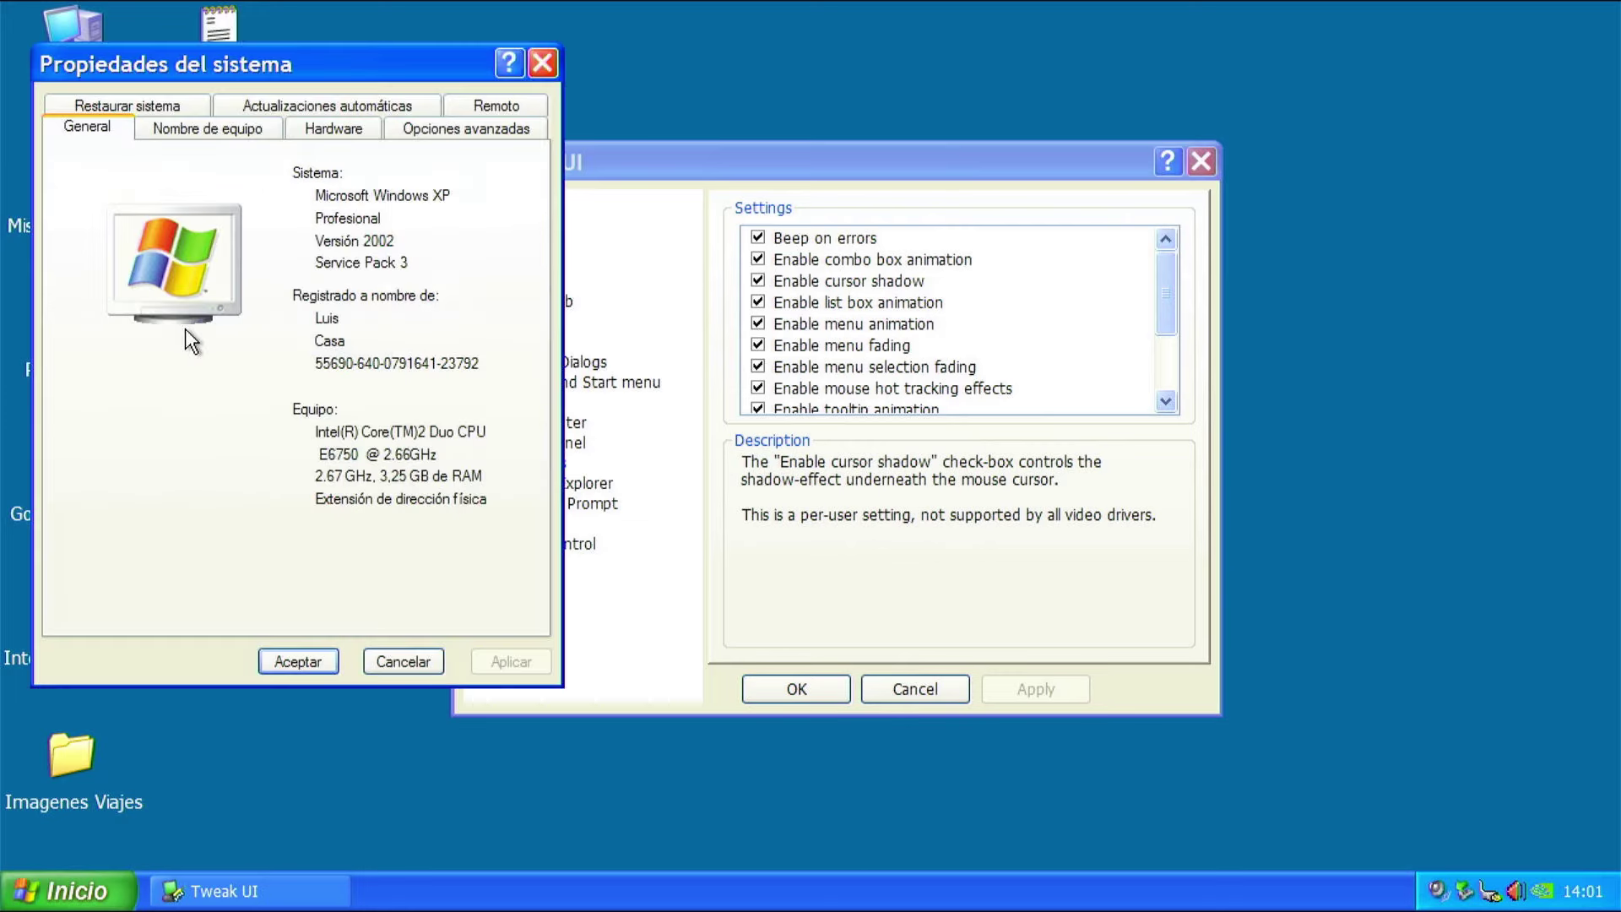
{"action": "left_click", "coordinate": [434, 128]}
{"action": "left_click", "coordinate": [454, 268]}
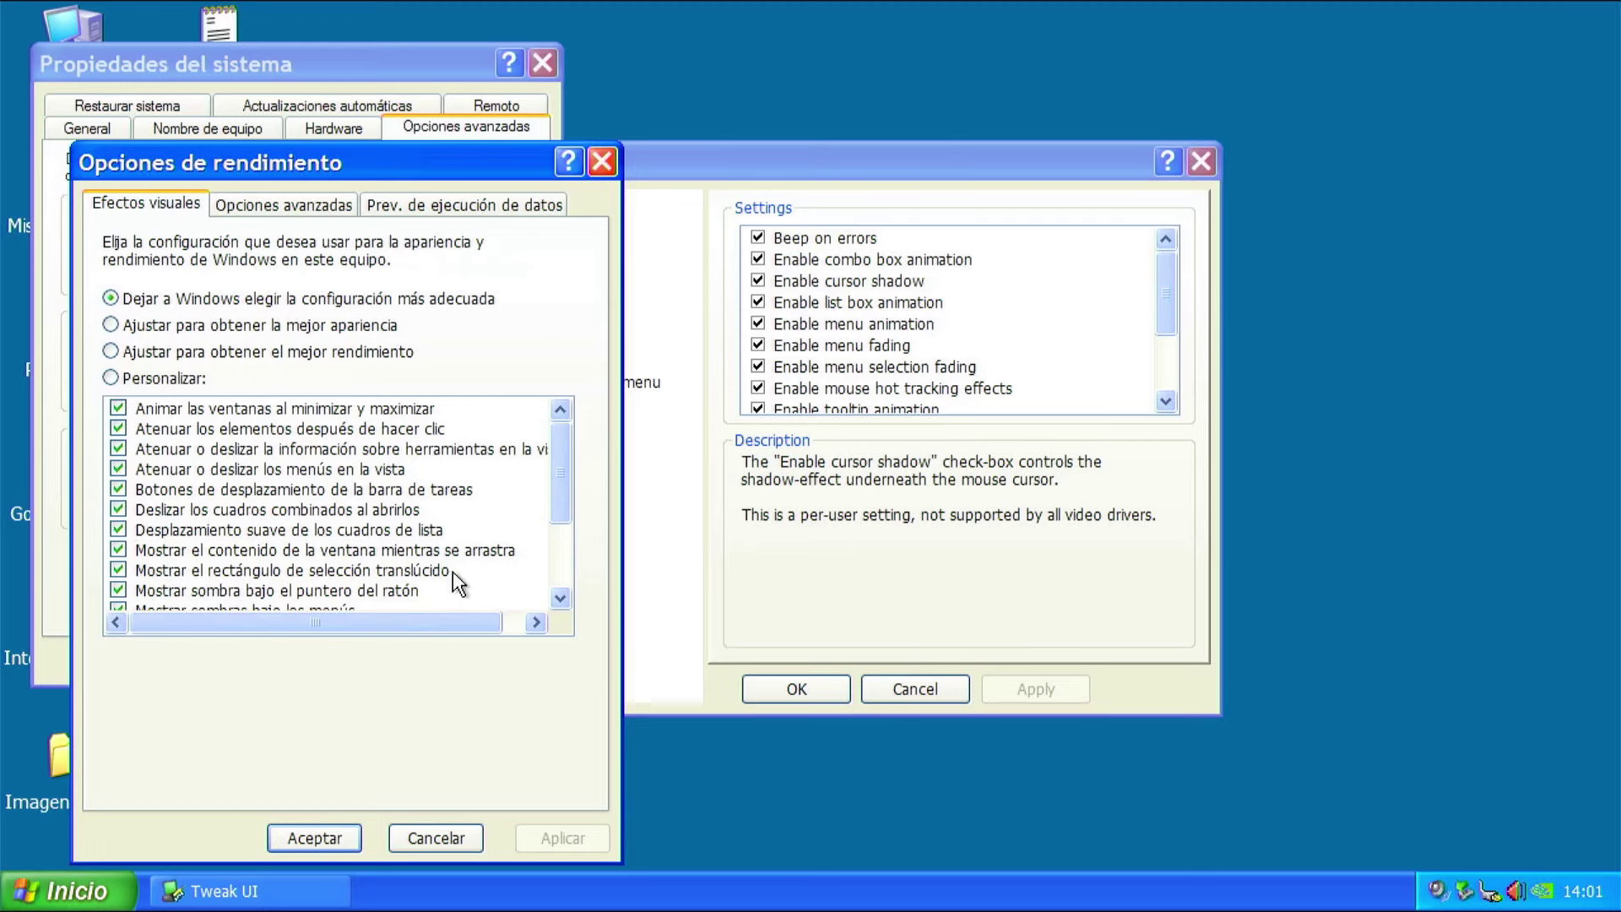
{"action": "left_click_drag", "start_coordinate": [545, 458], "coordinate": [557, 505]}
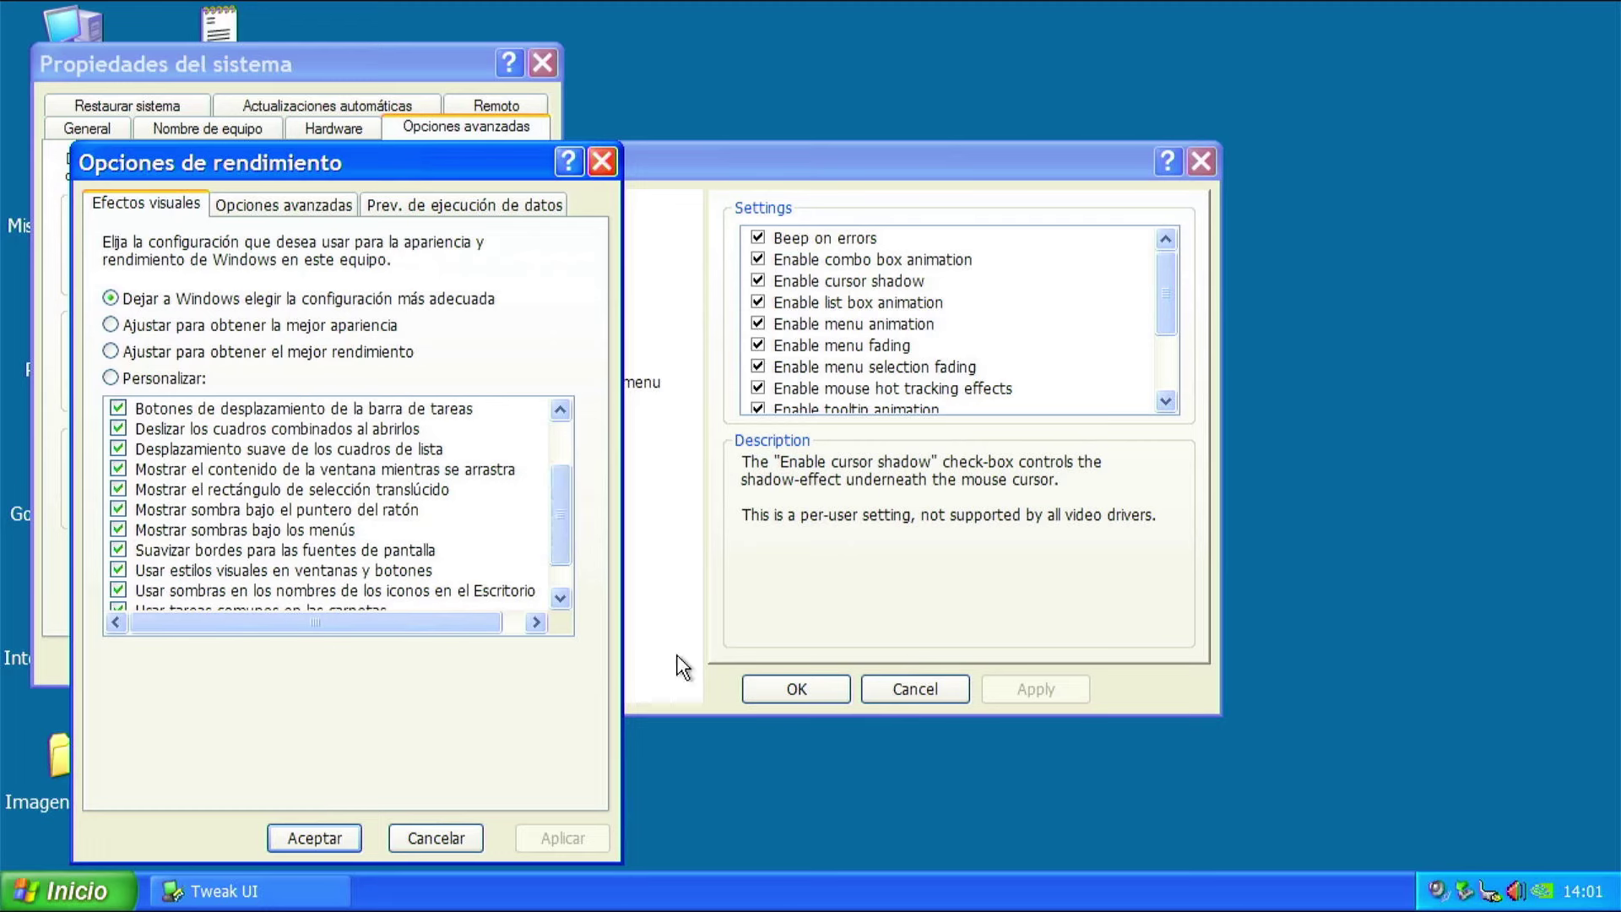
{"action": "left_click", "coordinate": [436, 837]}
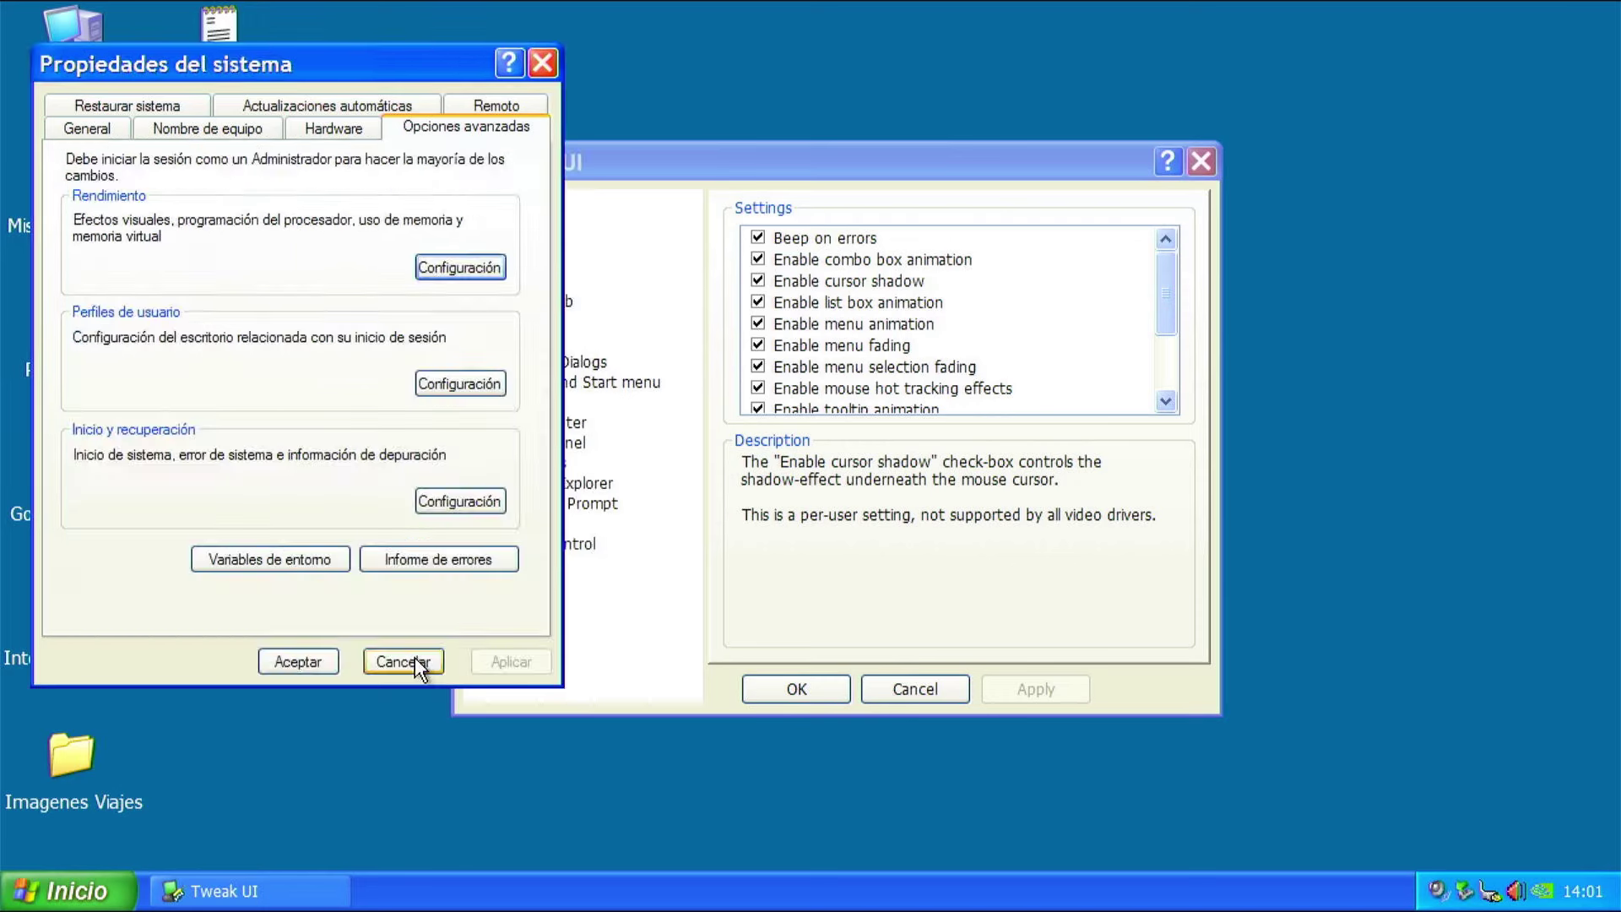
{"action": "left_click", "coordinate": [415, 663]}
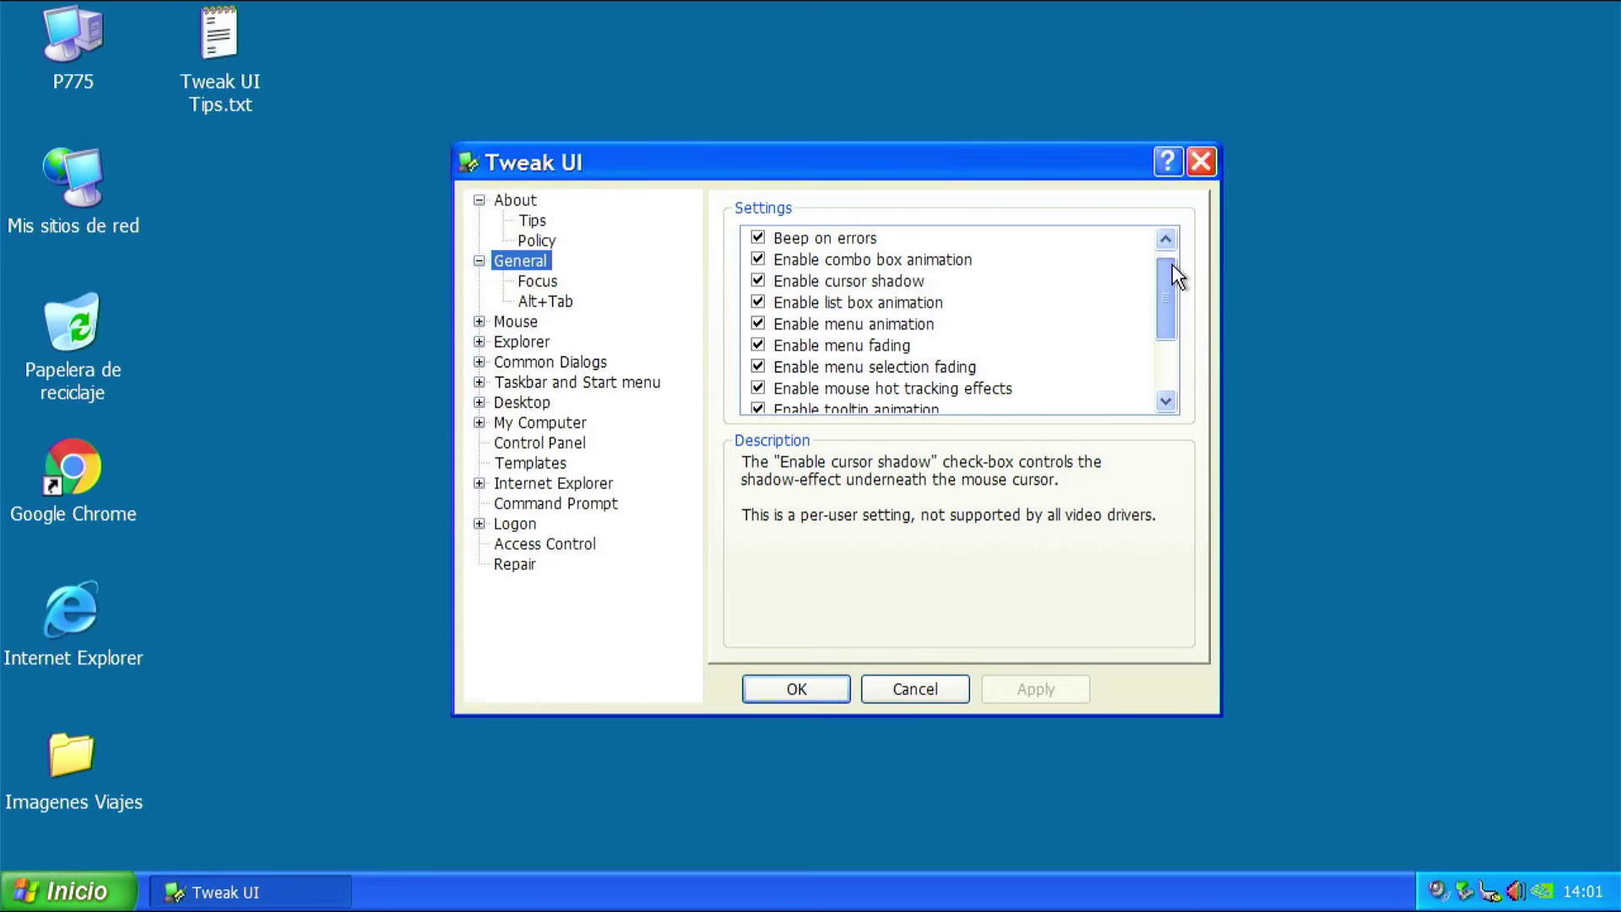
Step: Enable Show Windows version on desktop in the General settings, apply the change and close Tweak UI
{"action": "left_click_drag", "start_coordinate": [1171, 265], "coordinate": [1168, 348]}
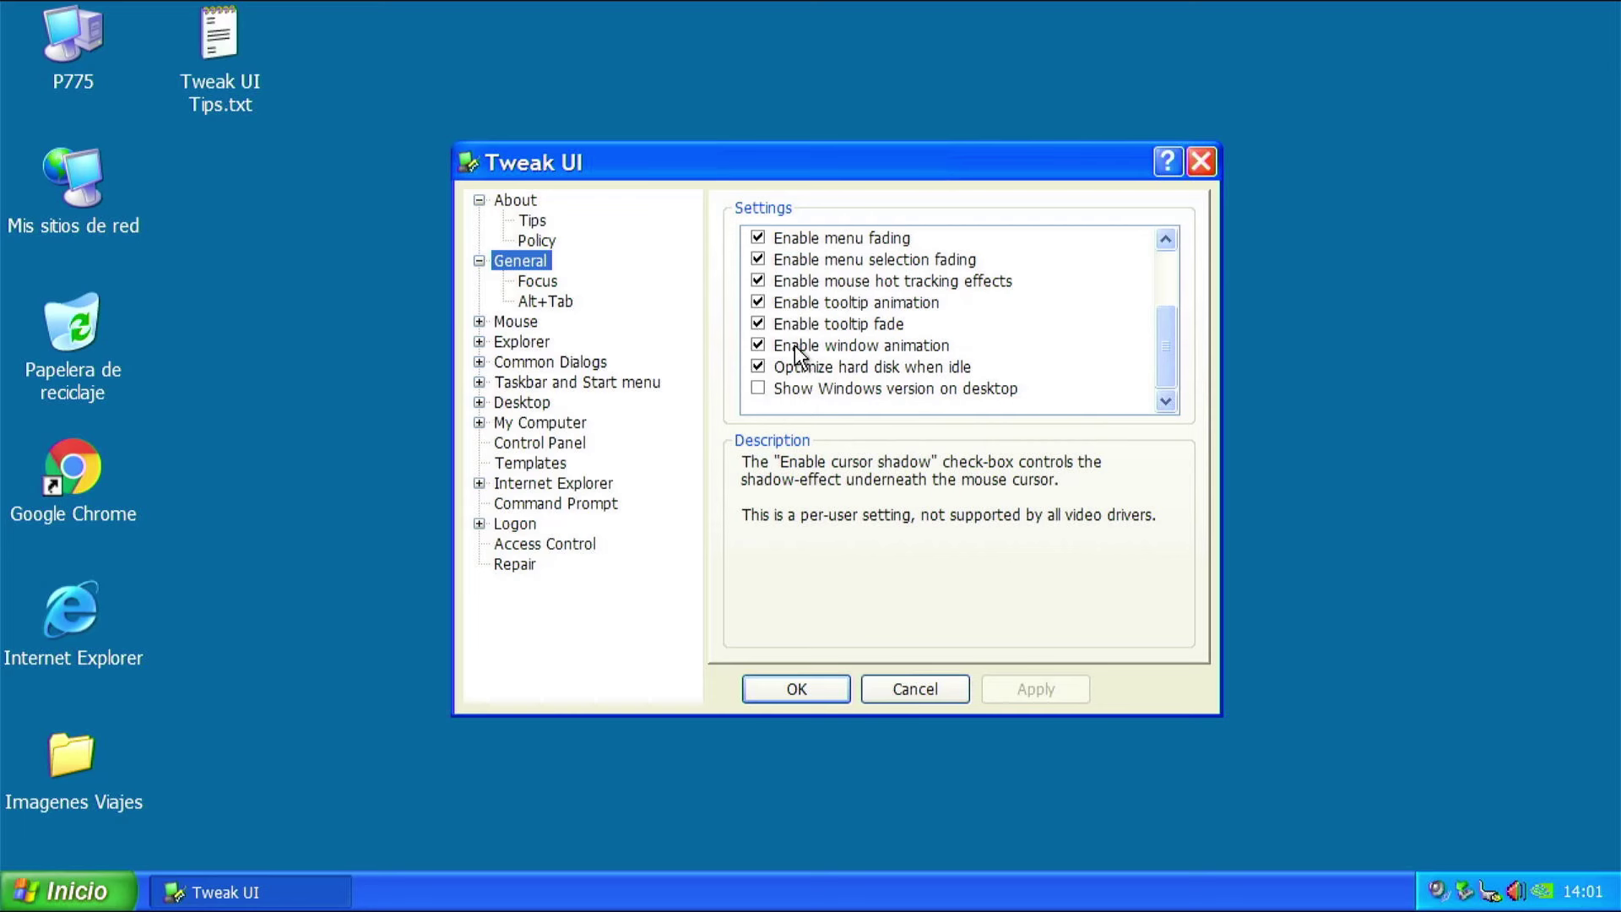
{"action": "left_click", "coordinate": [757, 388]}
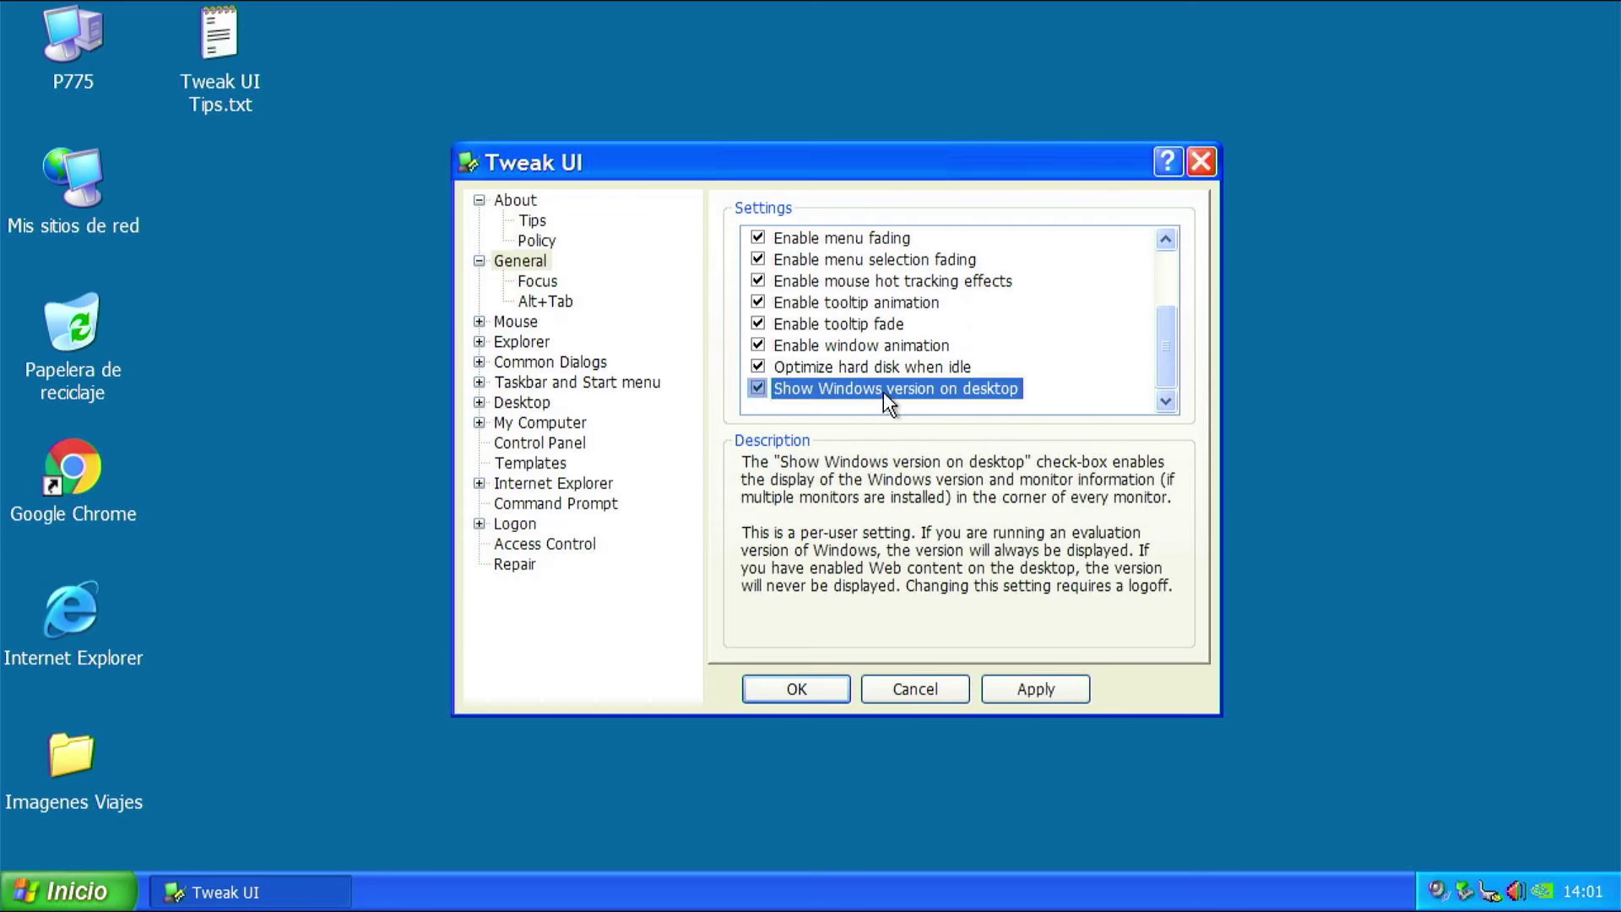
{"action": "left_click", "coordinate": [1035, 687]}
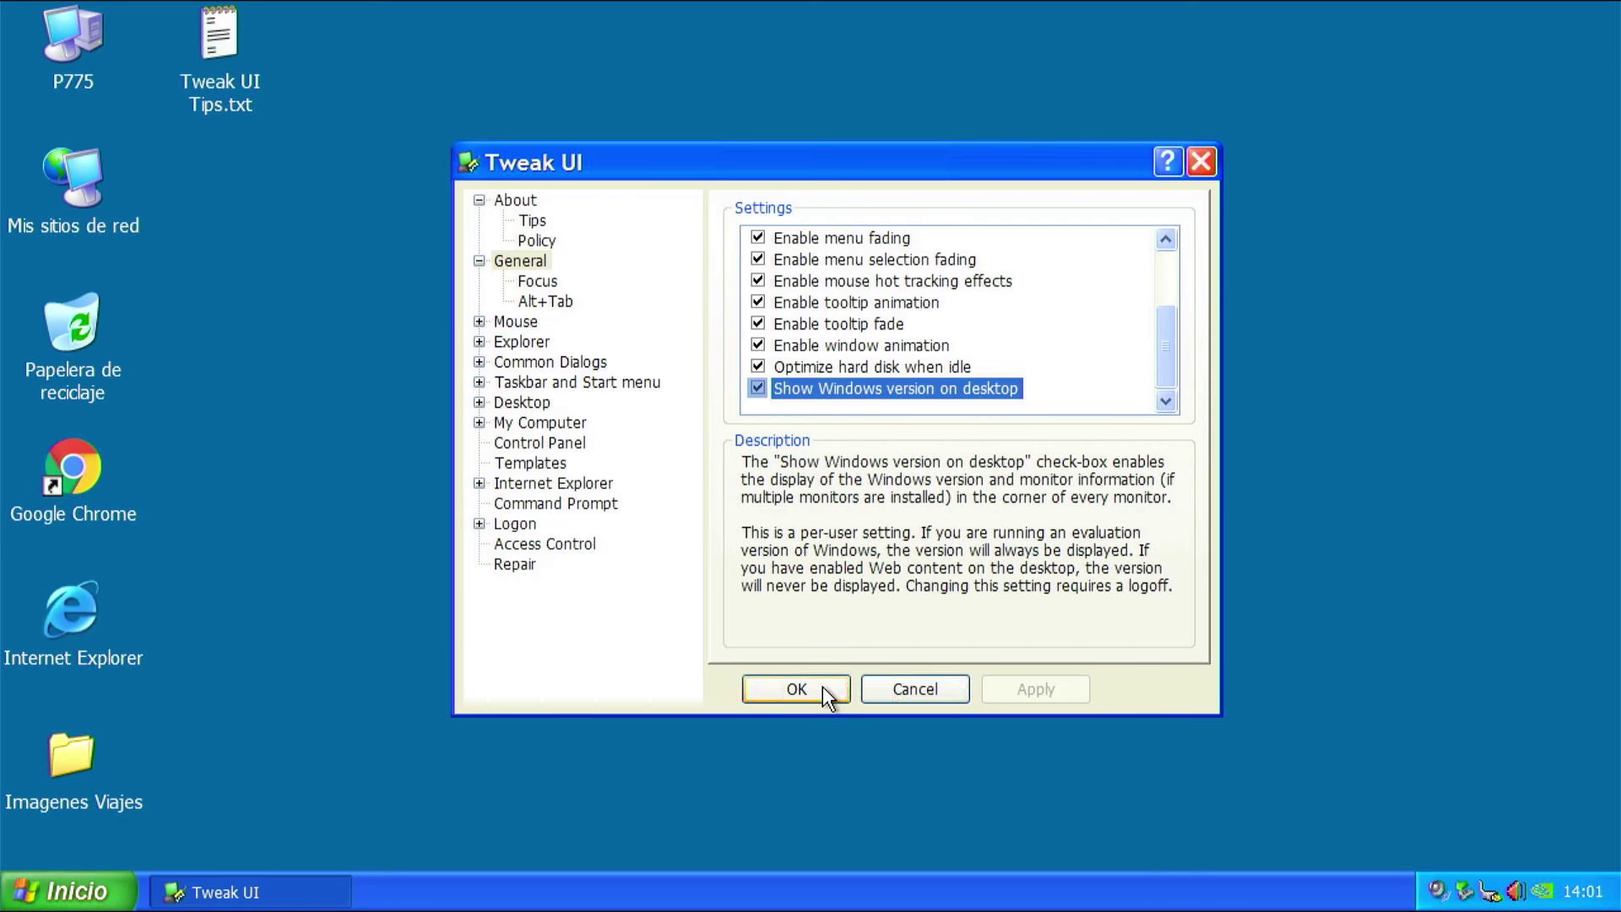
{"action": "left_click", "coordinate": [796, 689]}
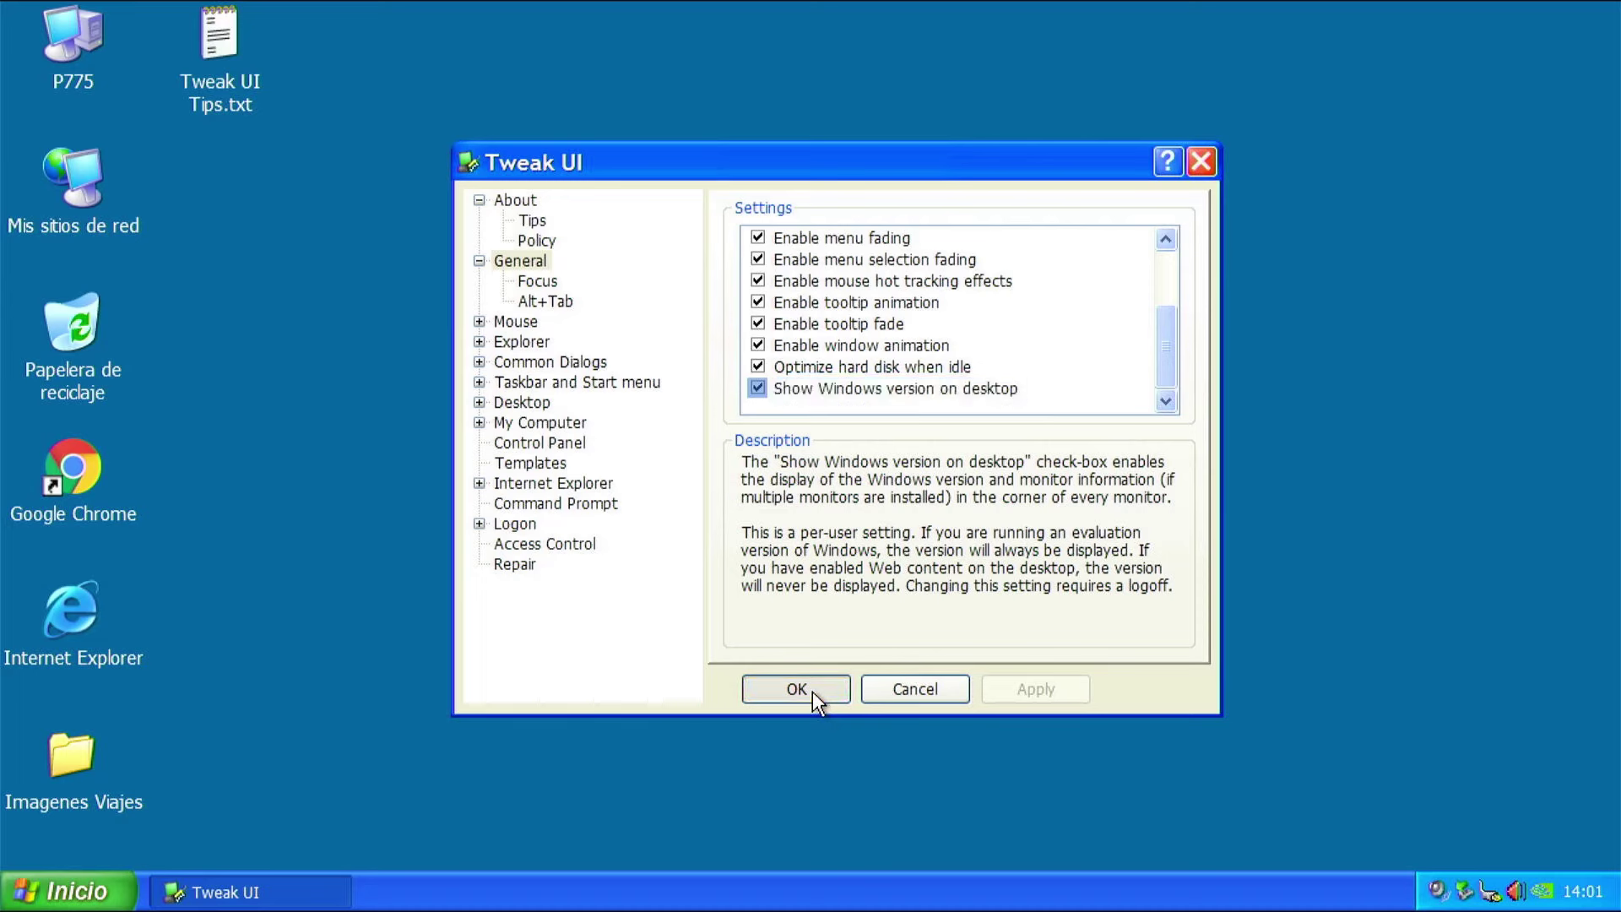
Step: Log off the current Windows session and sign back in to the Administrador account
{"action": "left_click", "coordinate": [67, 891]}
{"action": "left_click", "coordinate": [300, 840]}
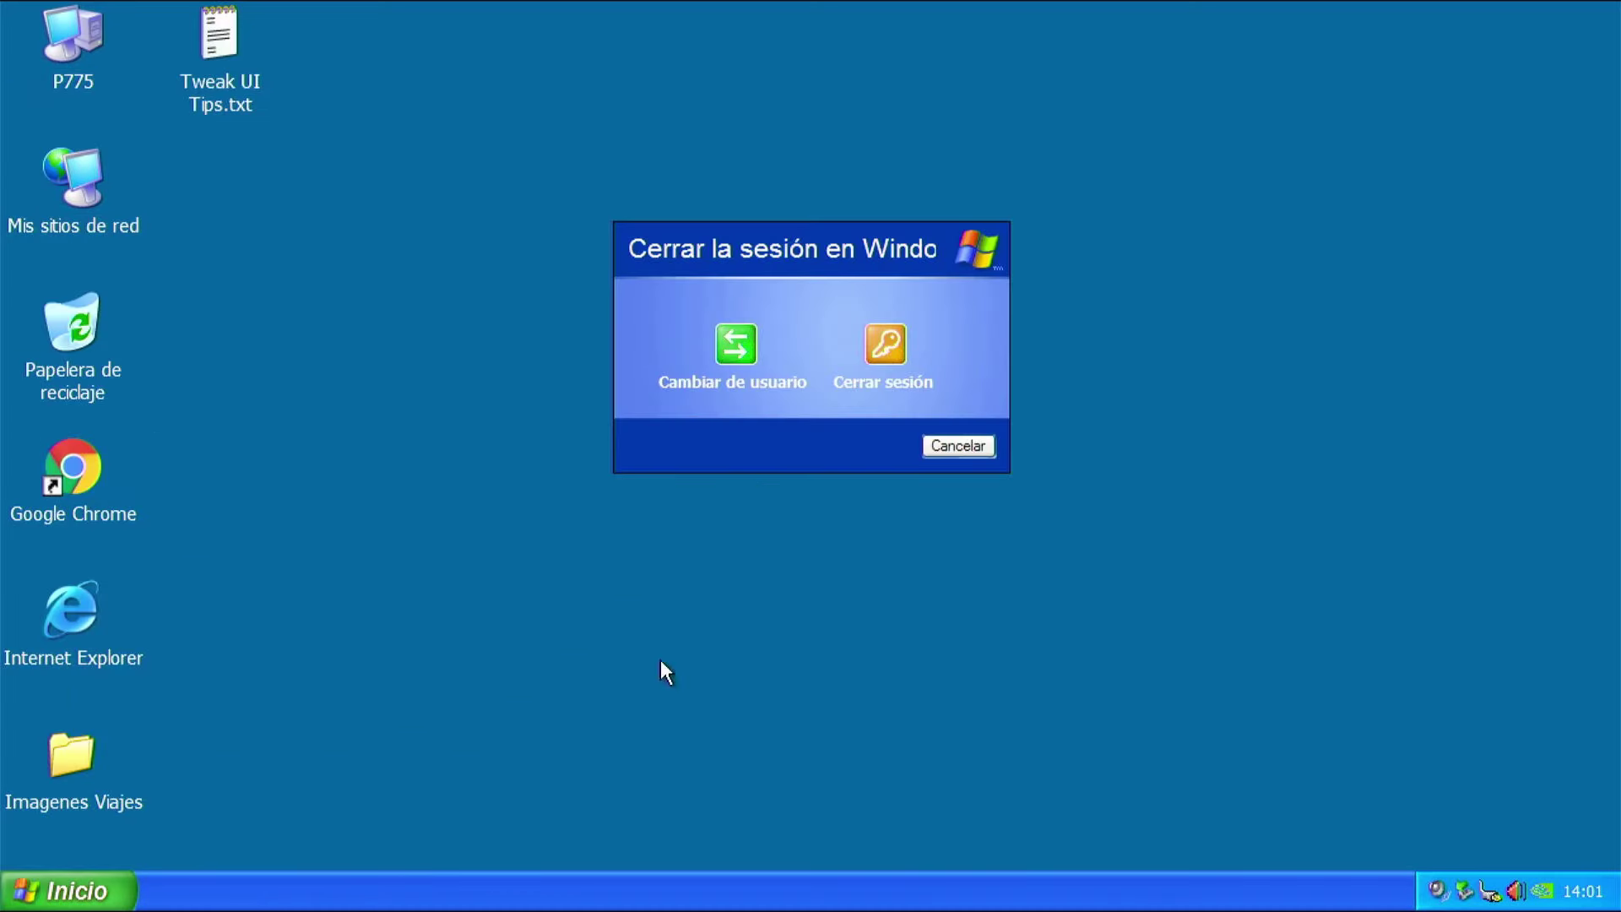
{"action": "left_click", "coordinate": [886, 363]}
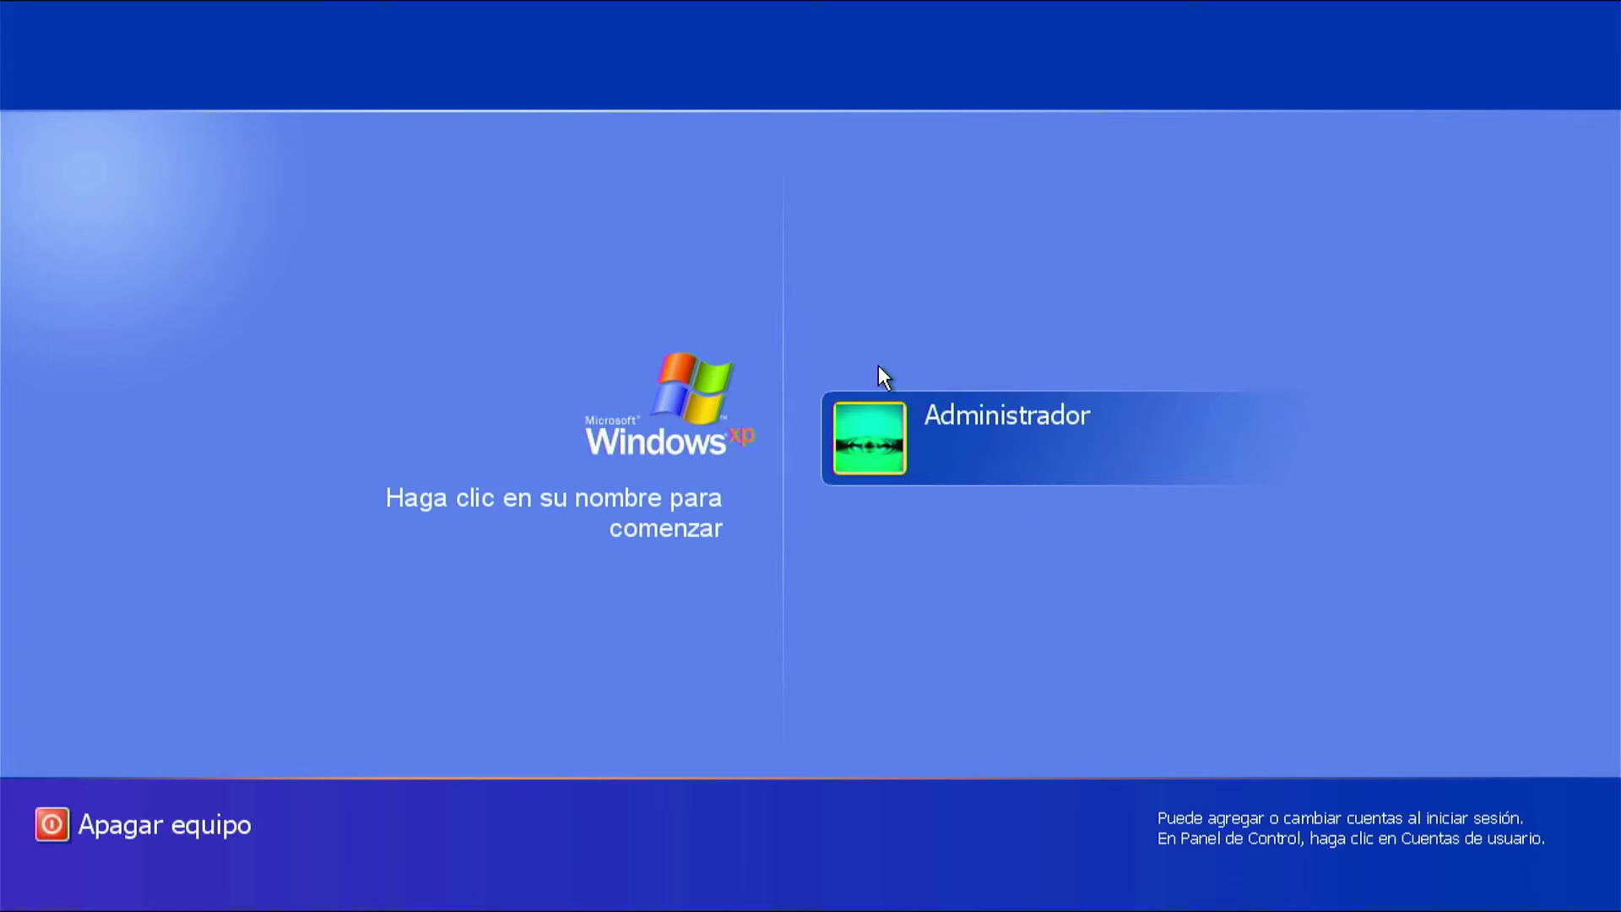
{"action": "left_click", "coordinate": [872, 464]}
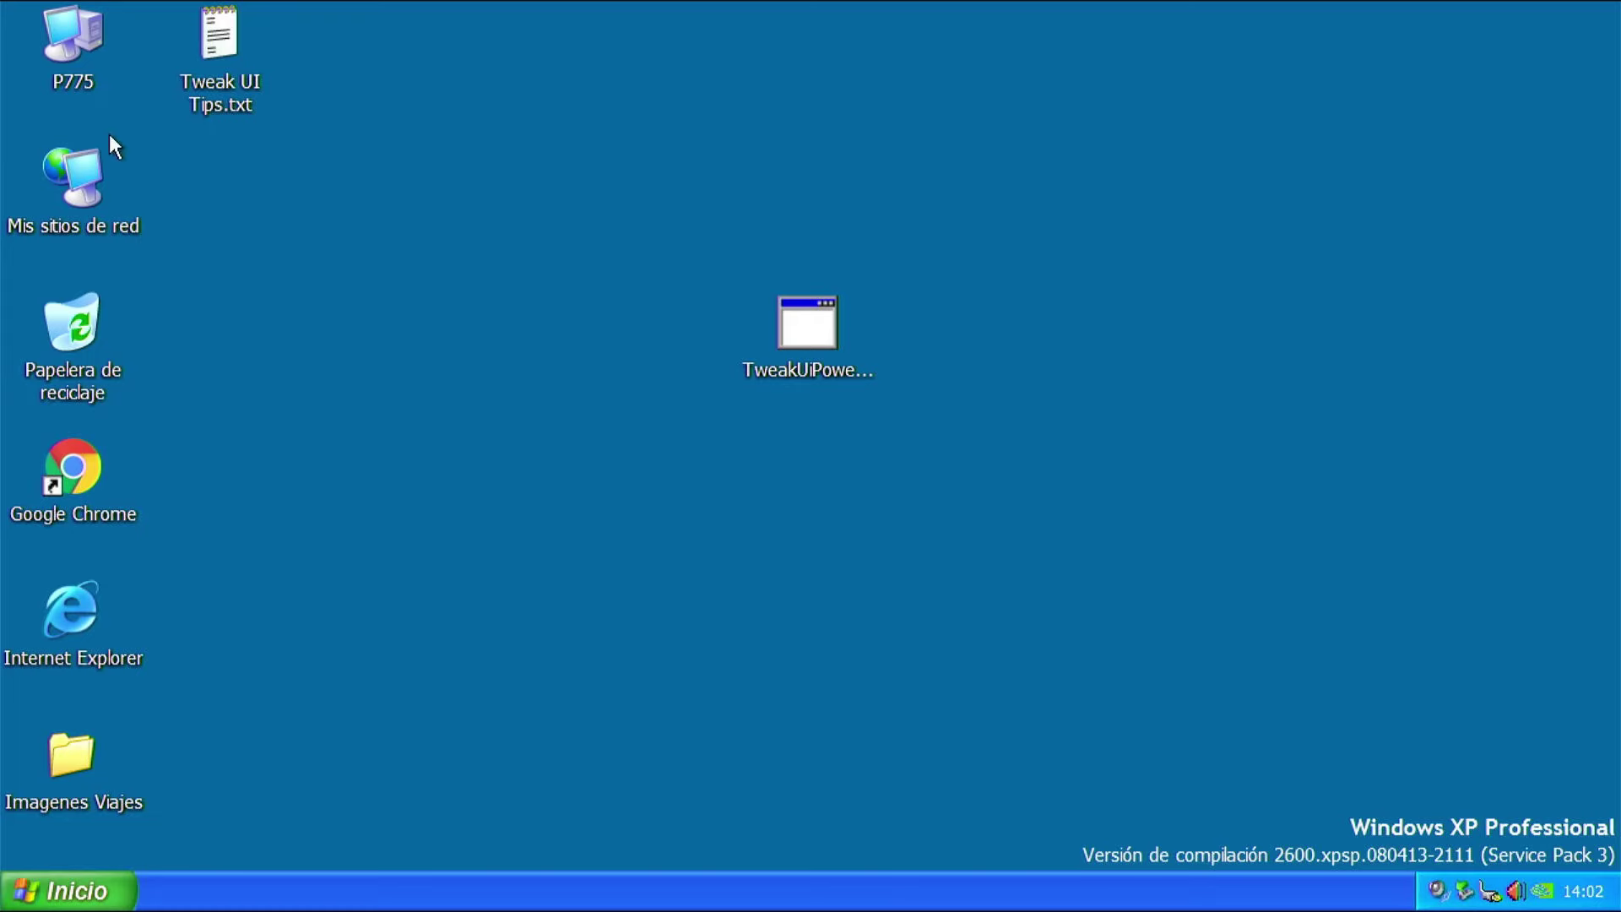
Step: Launch Tweak UI from the Powertoys for Windows XP group and move its window to the middle of the desktop
{"action": "left_click", "coordinate": [99, 895]}
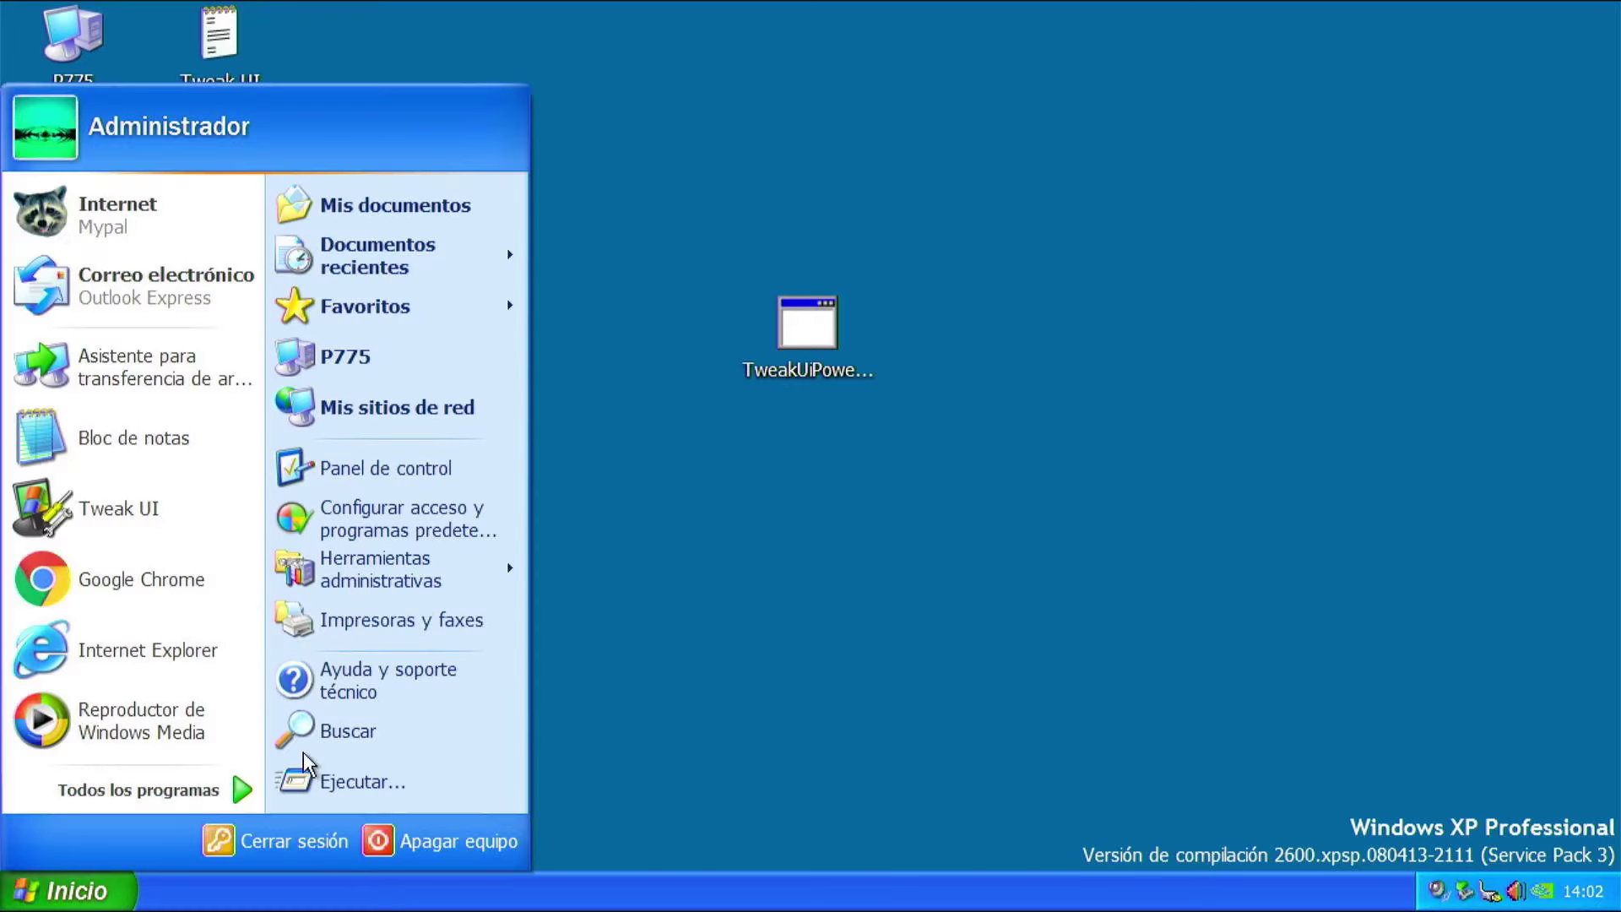
{"action": "mouse_move", "coordinate": [242, 789]}
{"action": "mouse_move", "coordinate": [489, 509]}
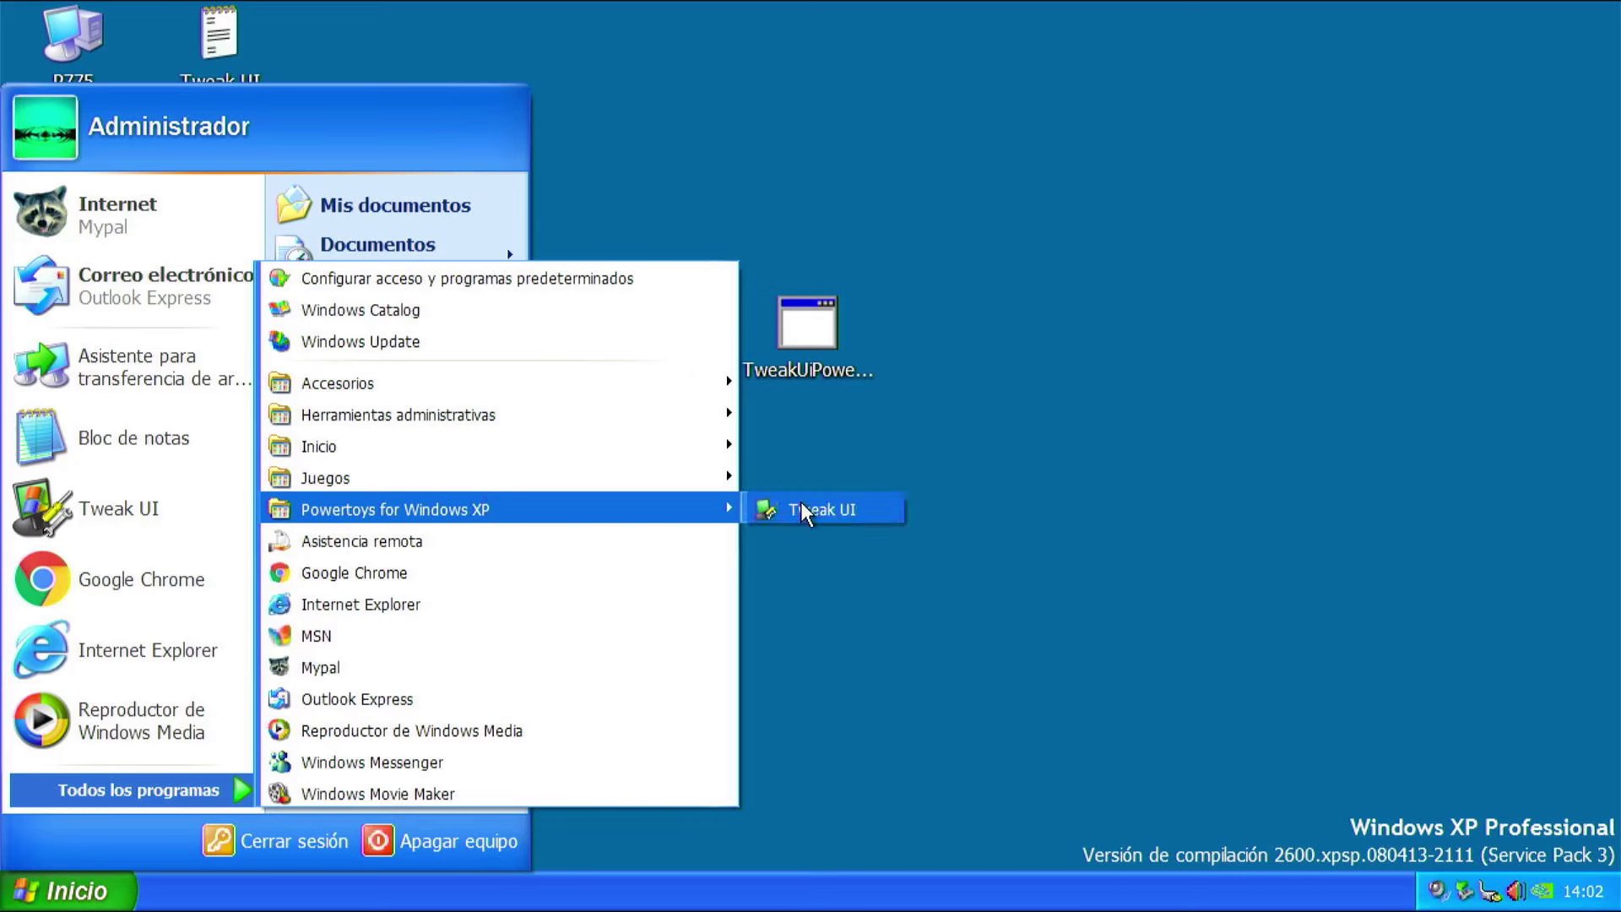
{"action": "left_click_drag", "start_coordinate": [800, 507], "coordinate": [666, 333]}
{"action": "left_click", "coordinate": [1017, 341]}
{"action": "double_click", "coordinate": [666, 333]}
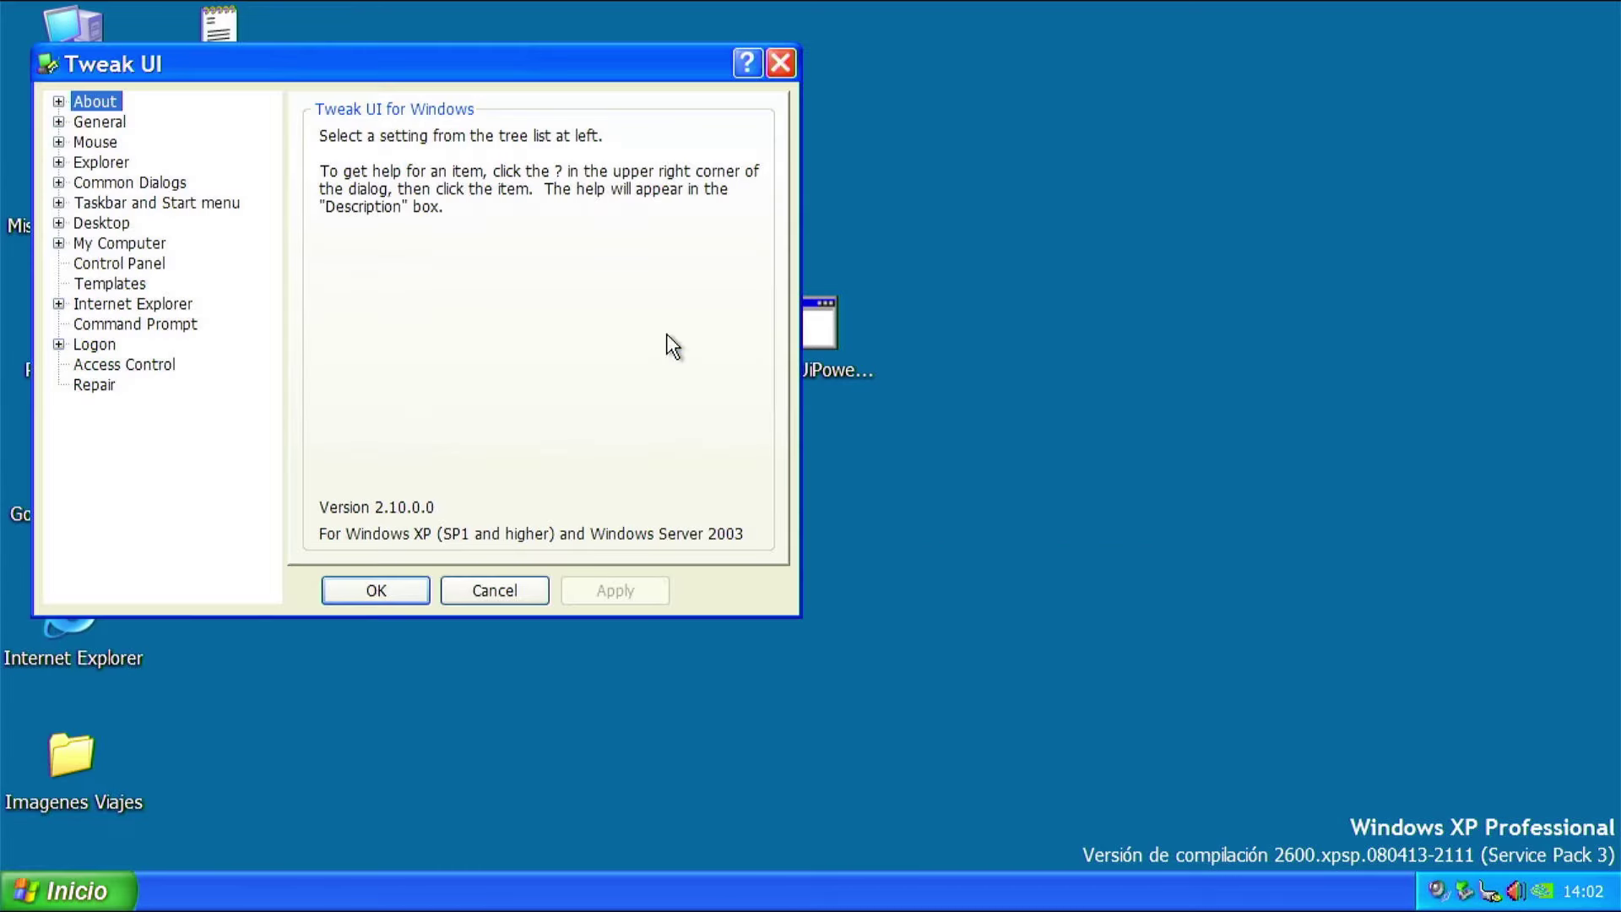
{"action": "left_click_drag", "start_coordinate": [511, 68], "coordinate": [953, 179]}
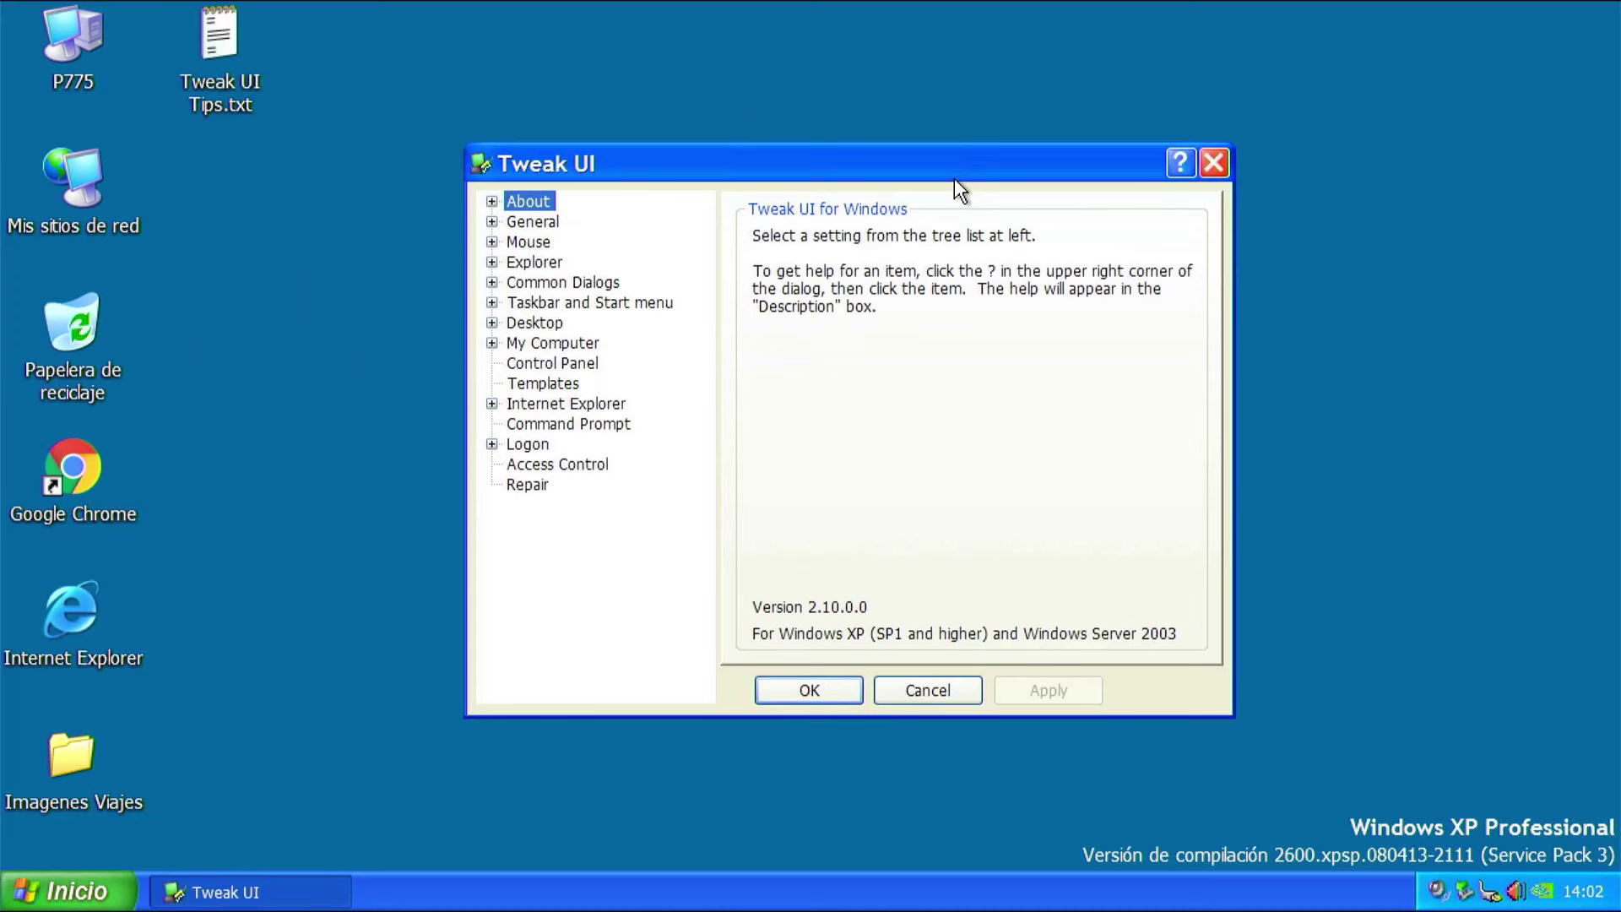
Step: Expand the General category and check the Show Windows version on desktop setting at the end of the list
{"action": "left_click", "coordinate": [490, 222]}
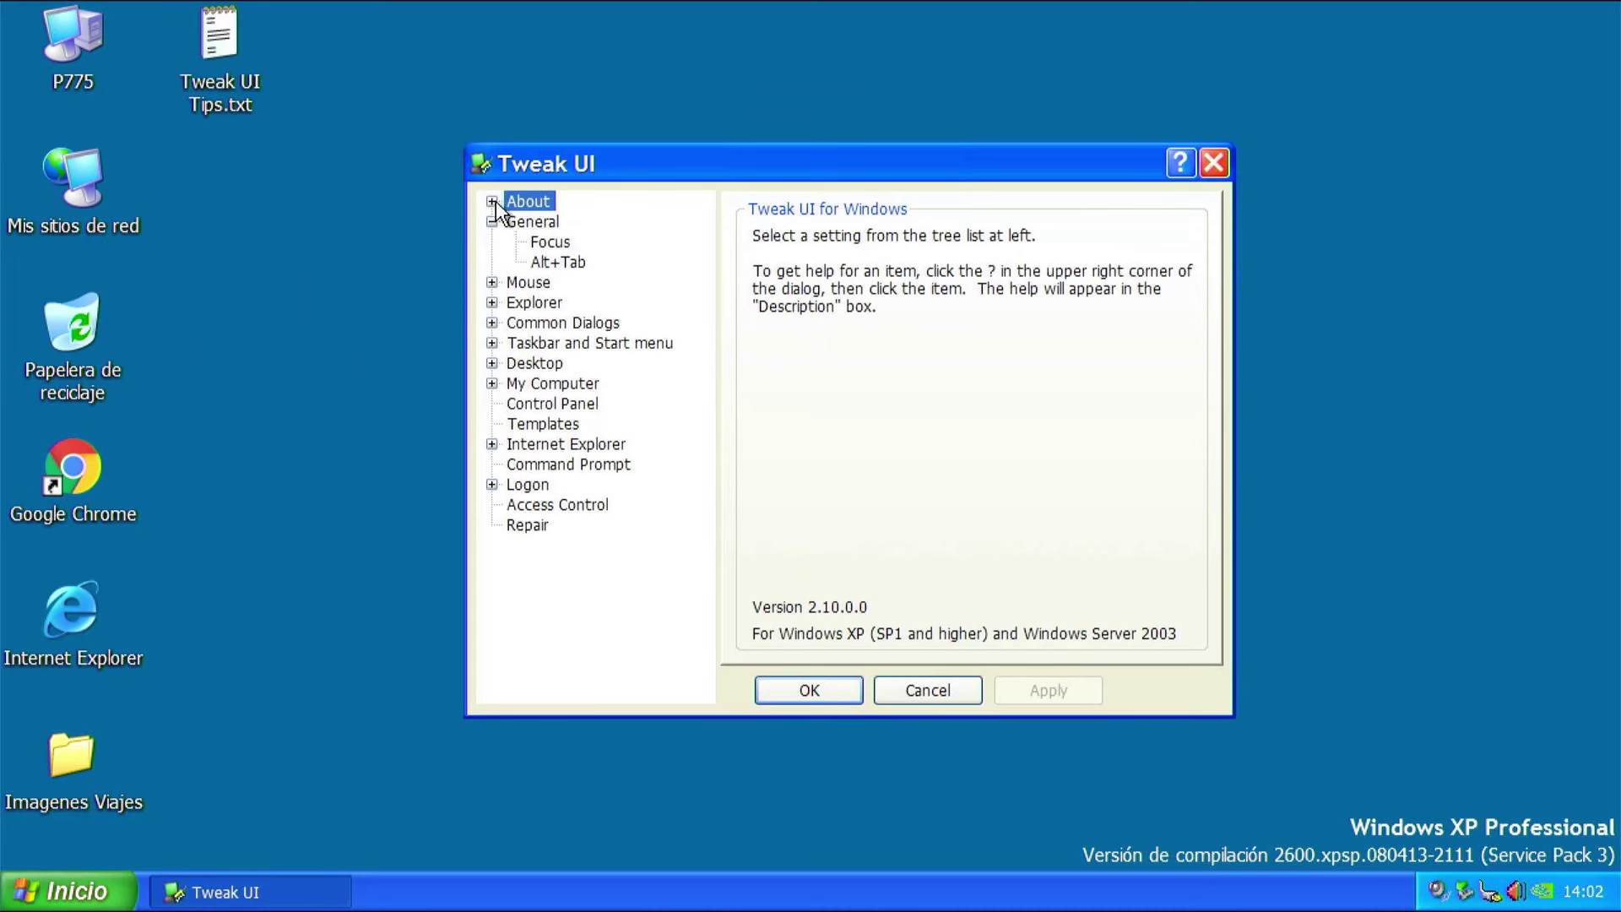
{"action": "left_click", "coordinate": [535, 223]}
{"action": "left_click_drag", "start_coordinate": [1179, 297], "coordinate": [1178, 365]}
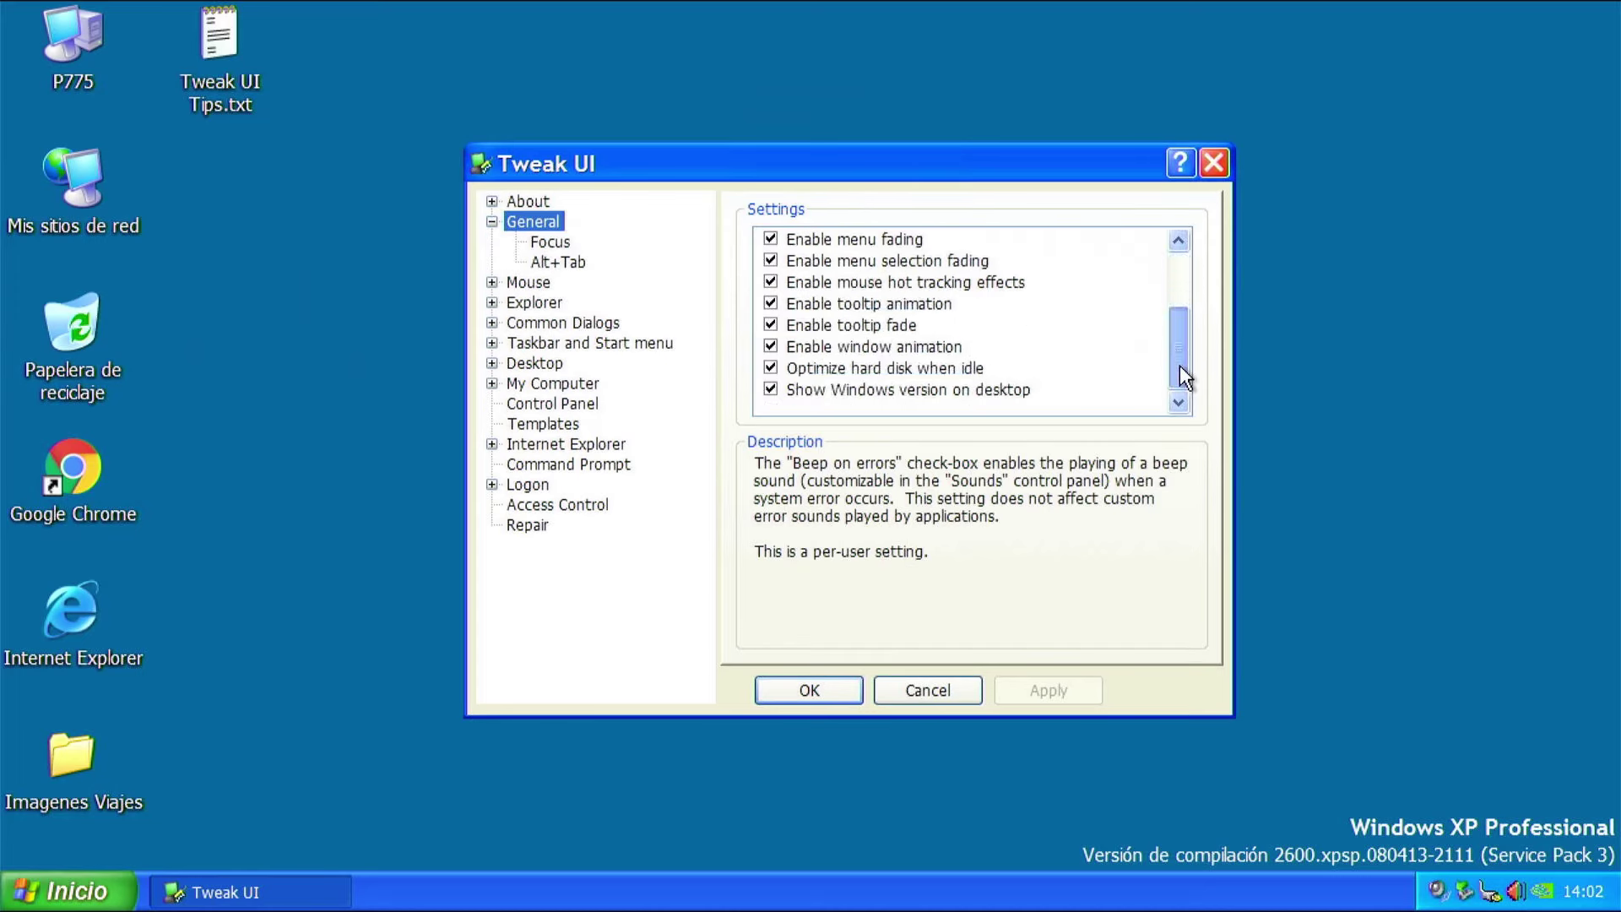
Step: Review the Focus page's Prevent applications from stealing focus option and the Alt+Tab page's row and column settings
{"action": "left_click", "coordinate": [549, 241]}
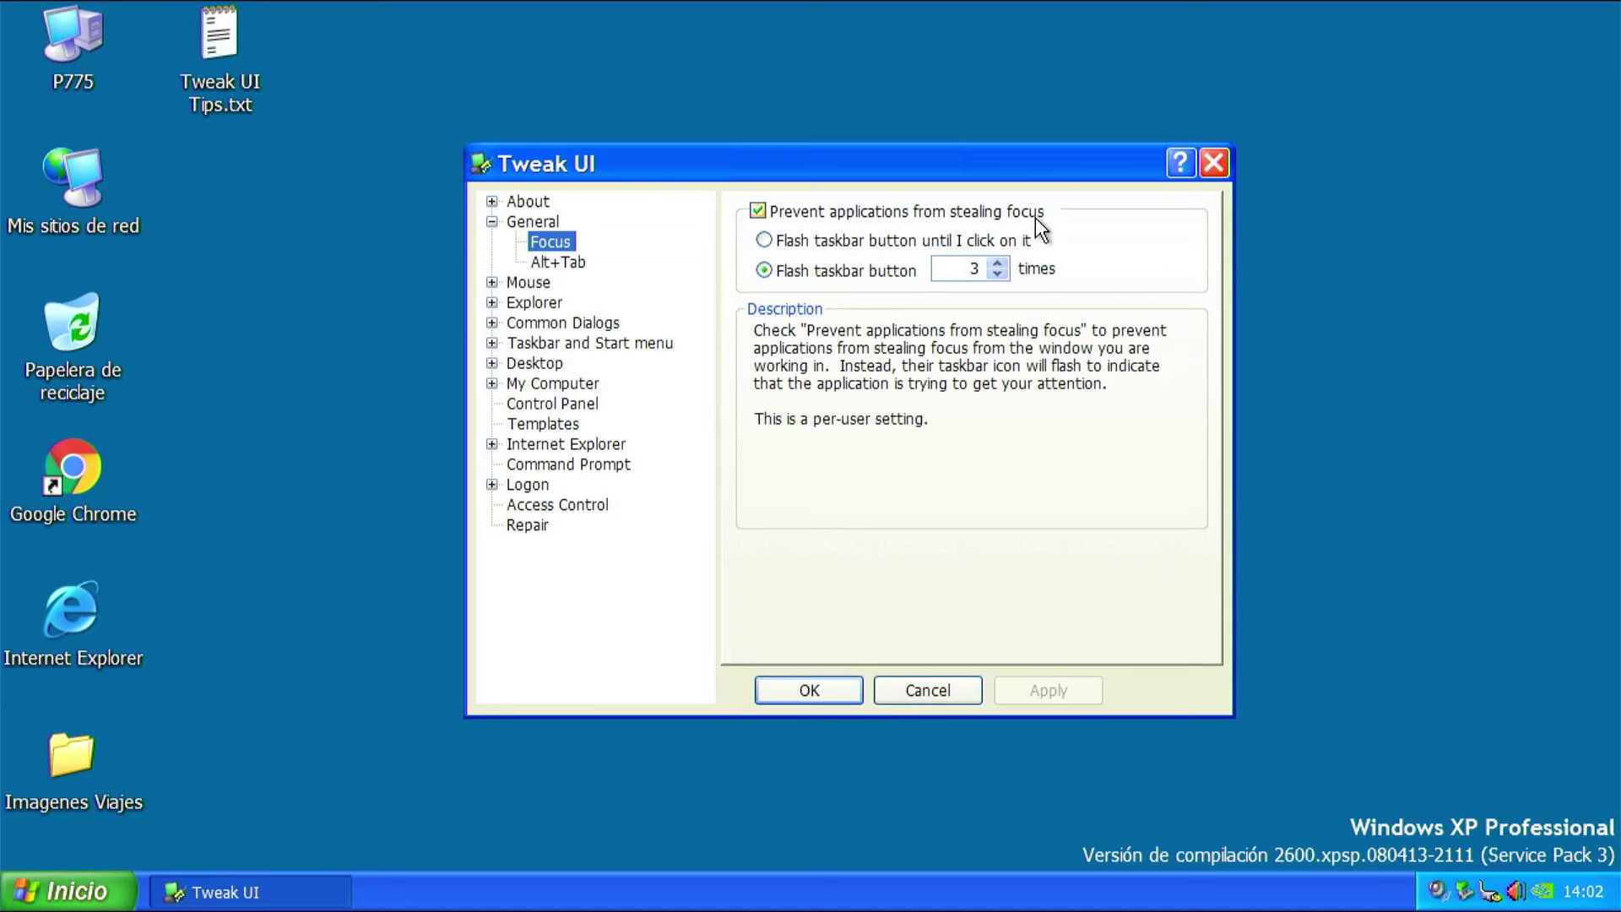
{"action": "left_click", "coordinate": [759, 212]}
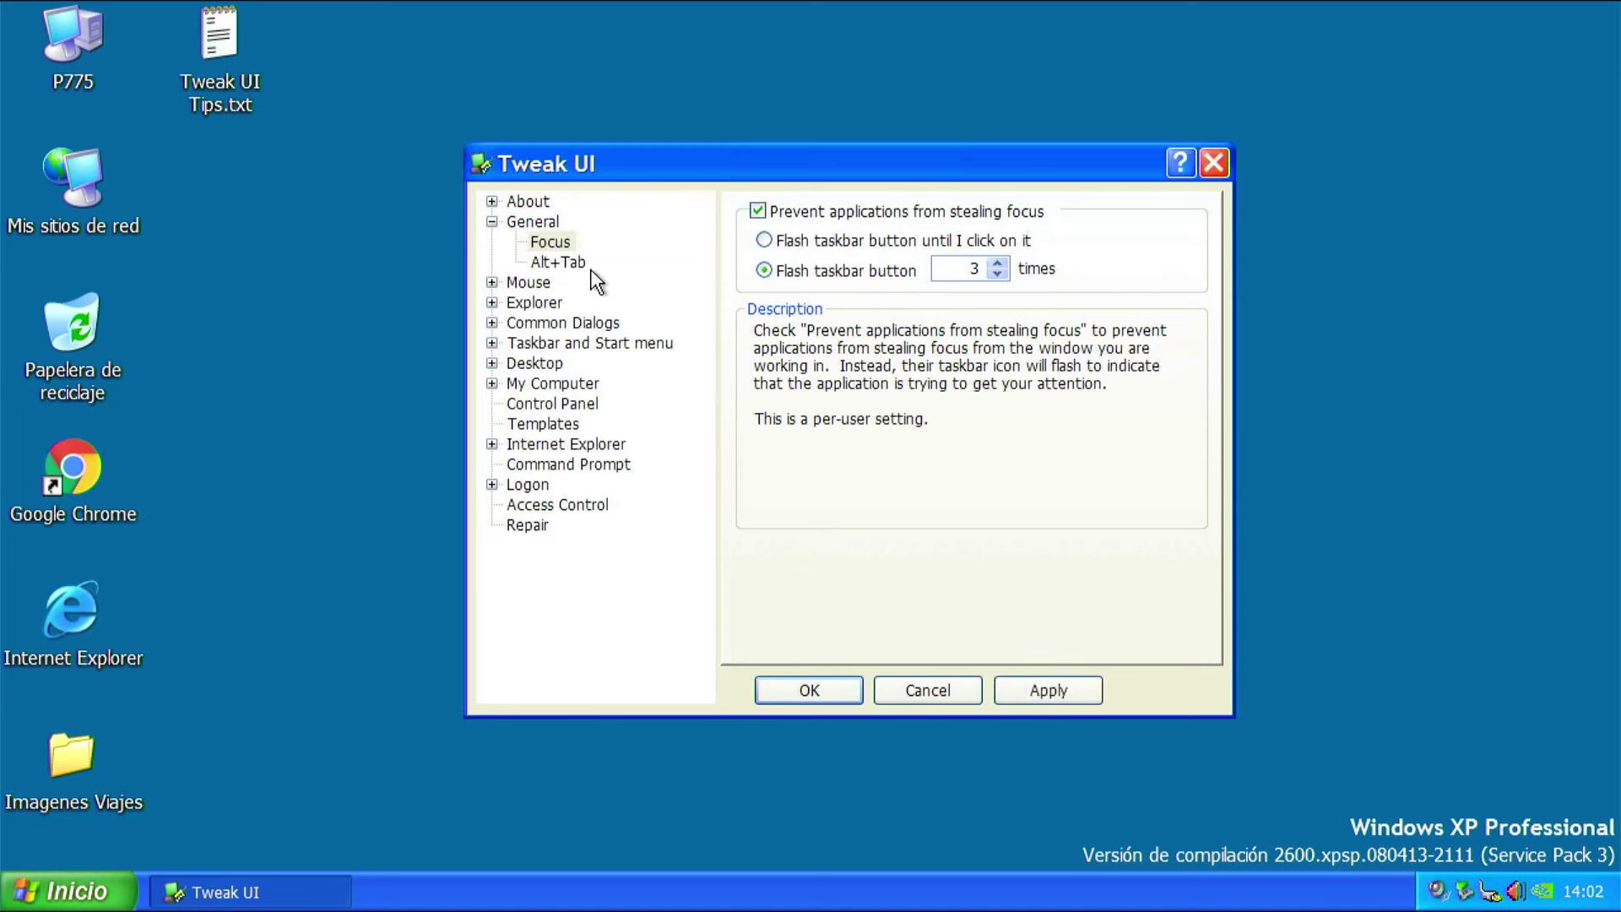
{"action": "left_click", "coordinate": [563, 265]}
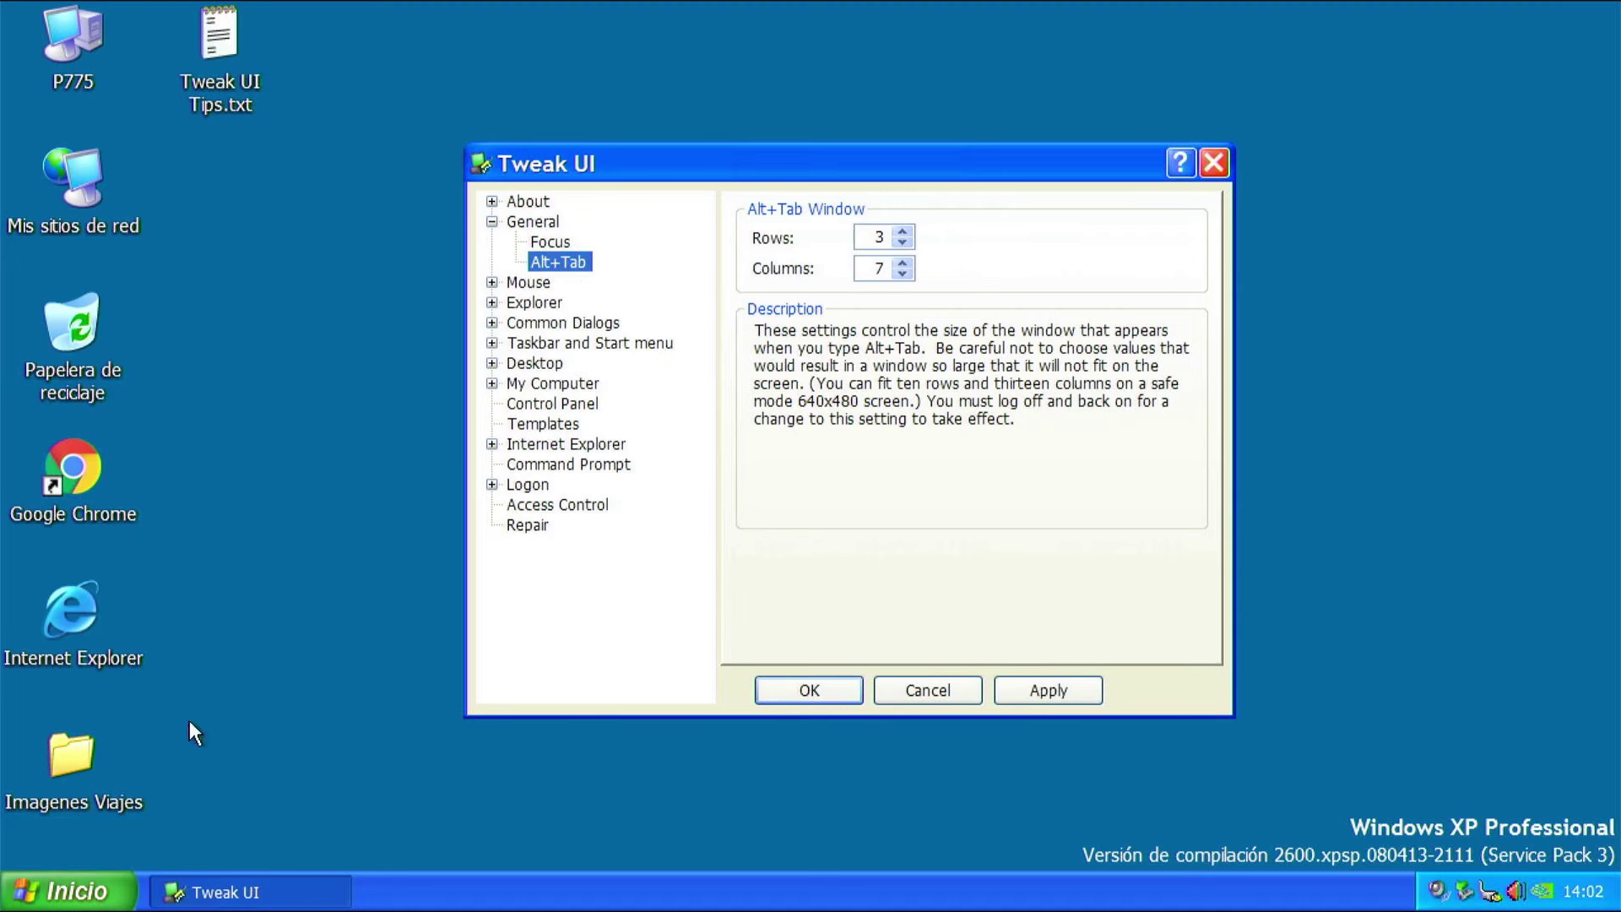
Step: Open a blank Notepad window and the P775 window, arranging them apart so both are visible around Tweak UI
{"action": "left_click", "coordinate": [68, 891]}
{"action": "left_click", "coordinate": [148, 509]}
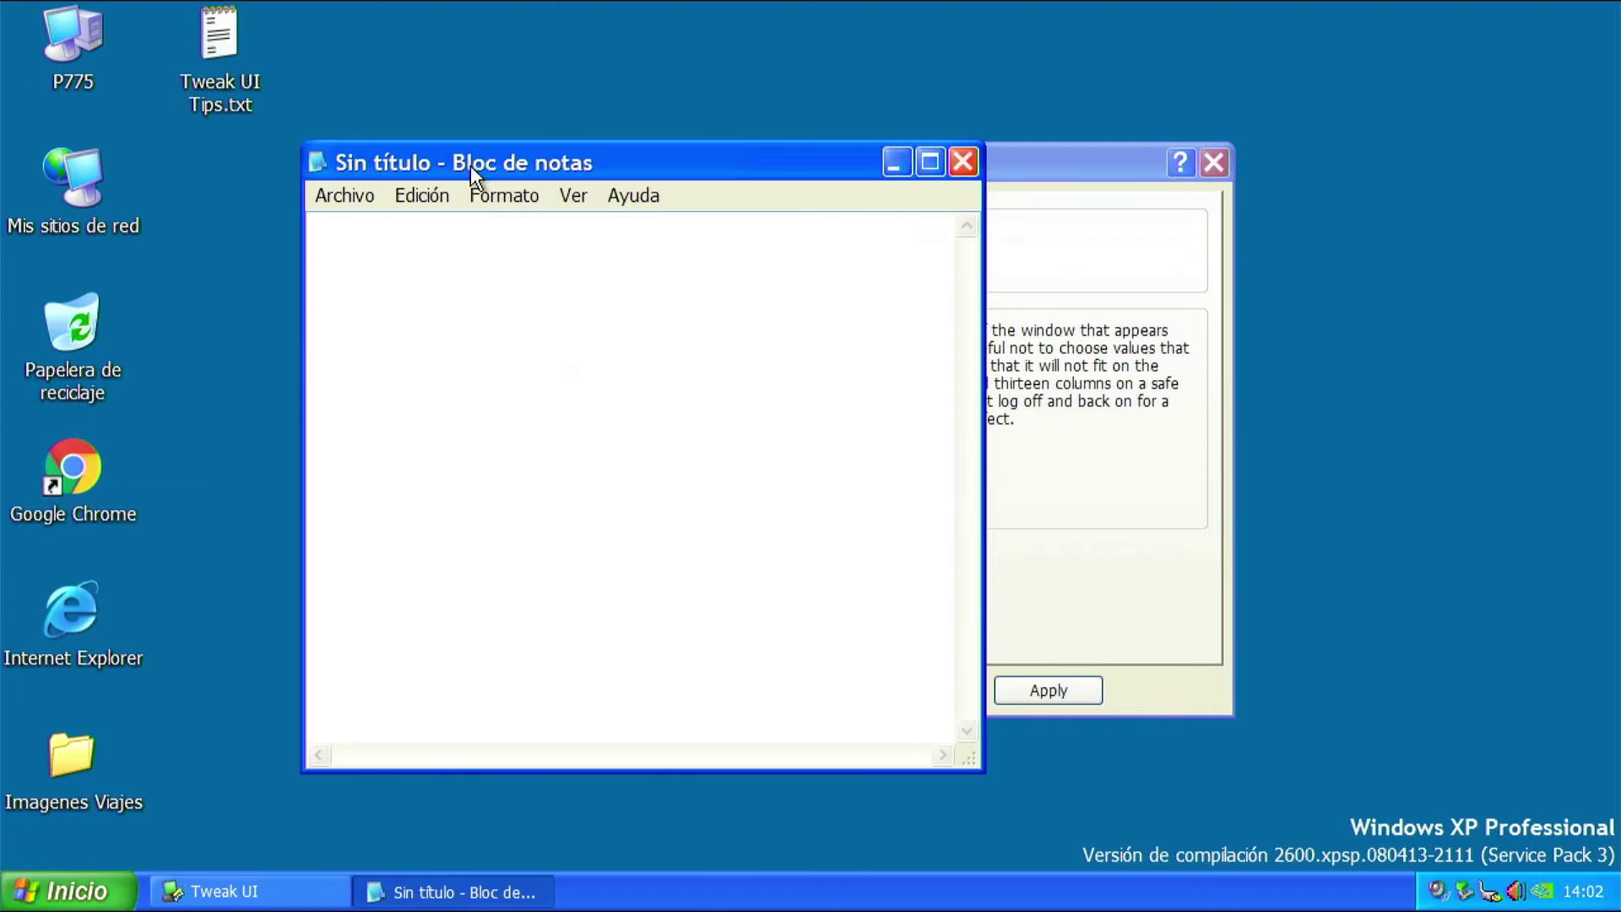
{"action": "left_click_drag", "start_coordinate": [469, 165], "coordinate": [202, 263]}
{"action": "double_click", "coordinate": [73, 38]}
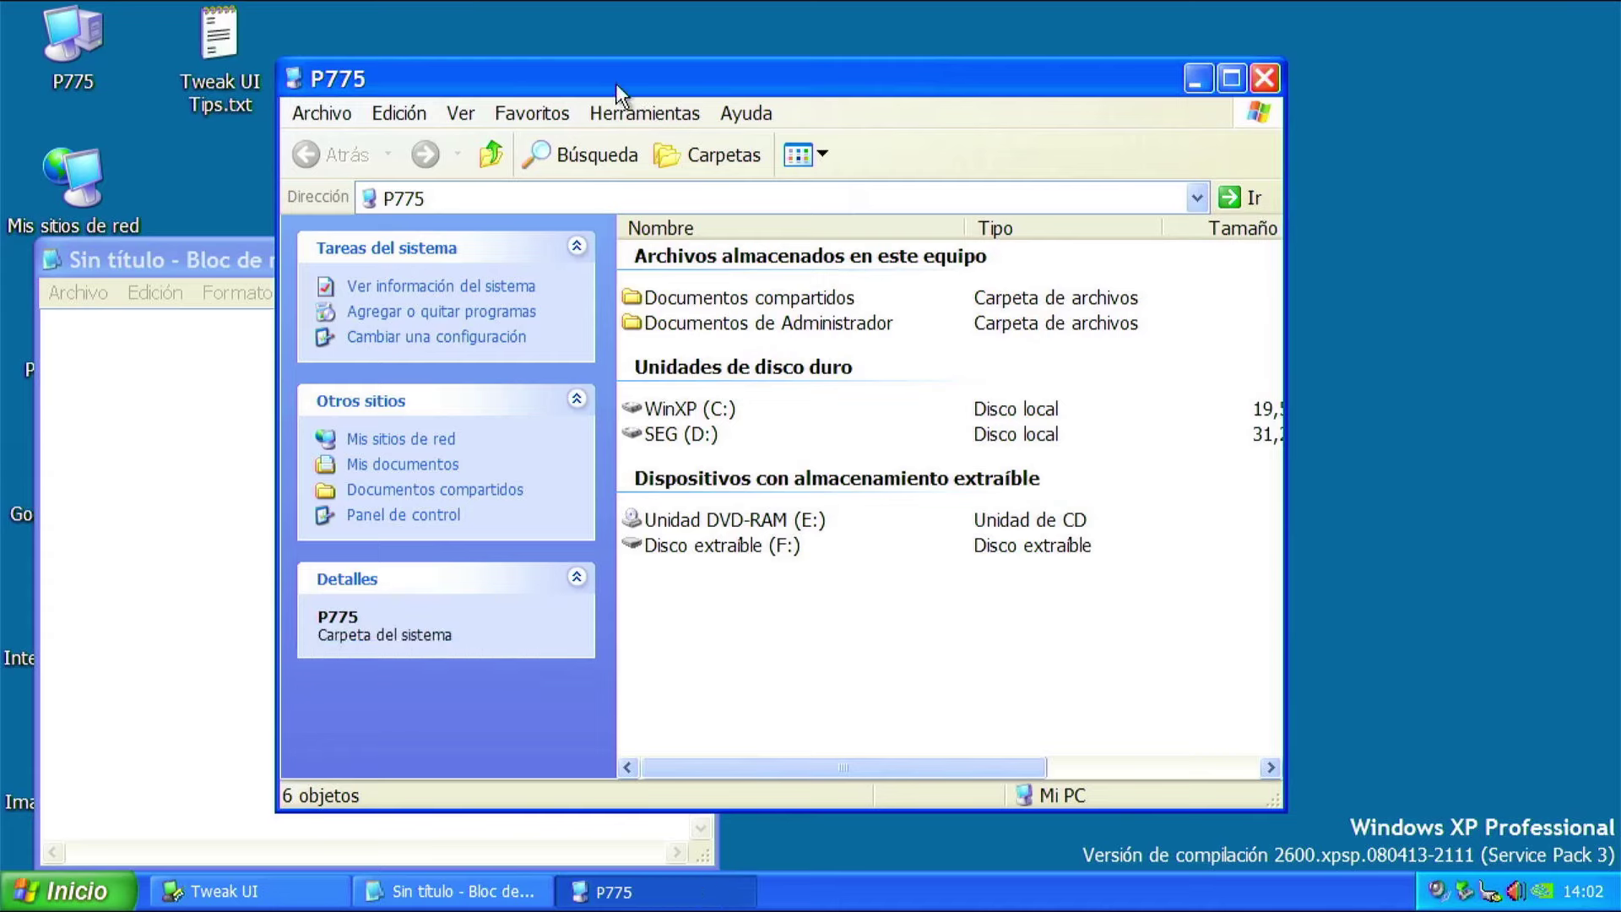
{"action": "left_click_drag", "start_coordinate": [616, 83], "coordinate": [910, 47]}
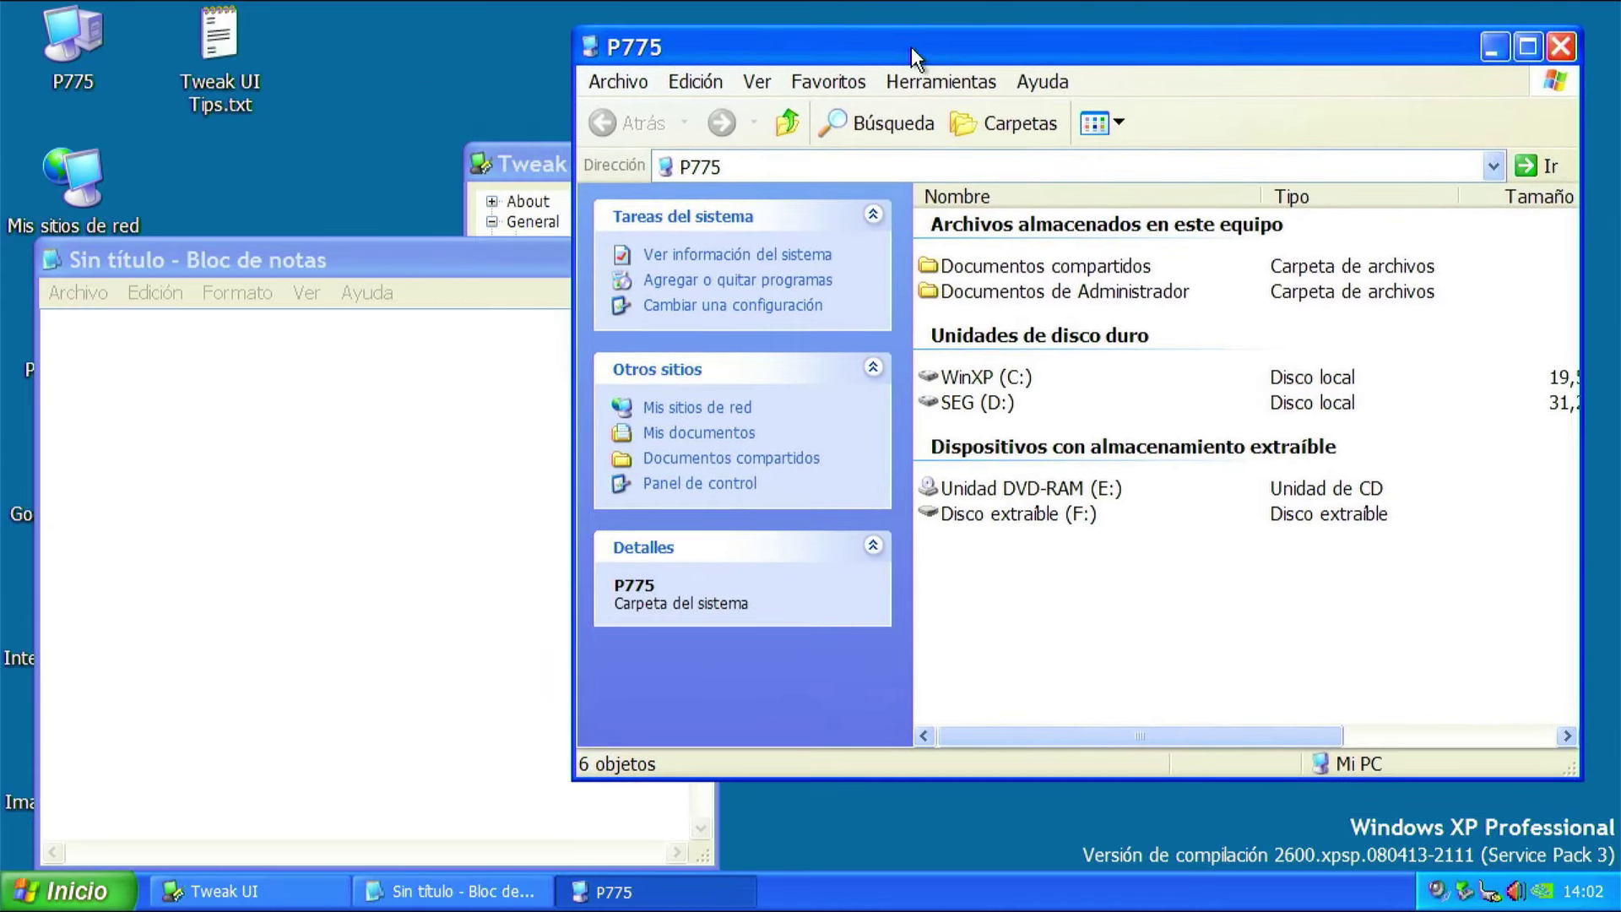
Step: Cycle through the Tweak UI, Notepad and P775 windows with the Alt+Tab switcher to examine its icon layout
{"action": "key", "text": "alt+Tab"}
{"action": "key", "text": "alt+Tab"}
{"action": "key", "text": "alt+Tab"}
{"action": "key", "text": "alt+Tab"}
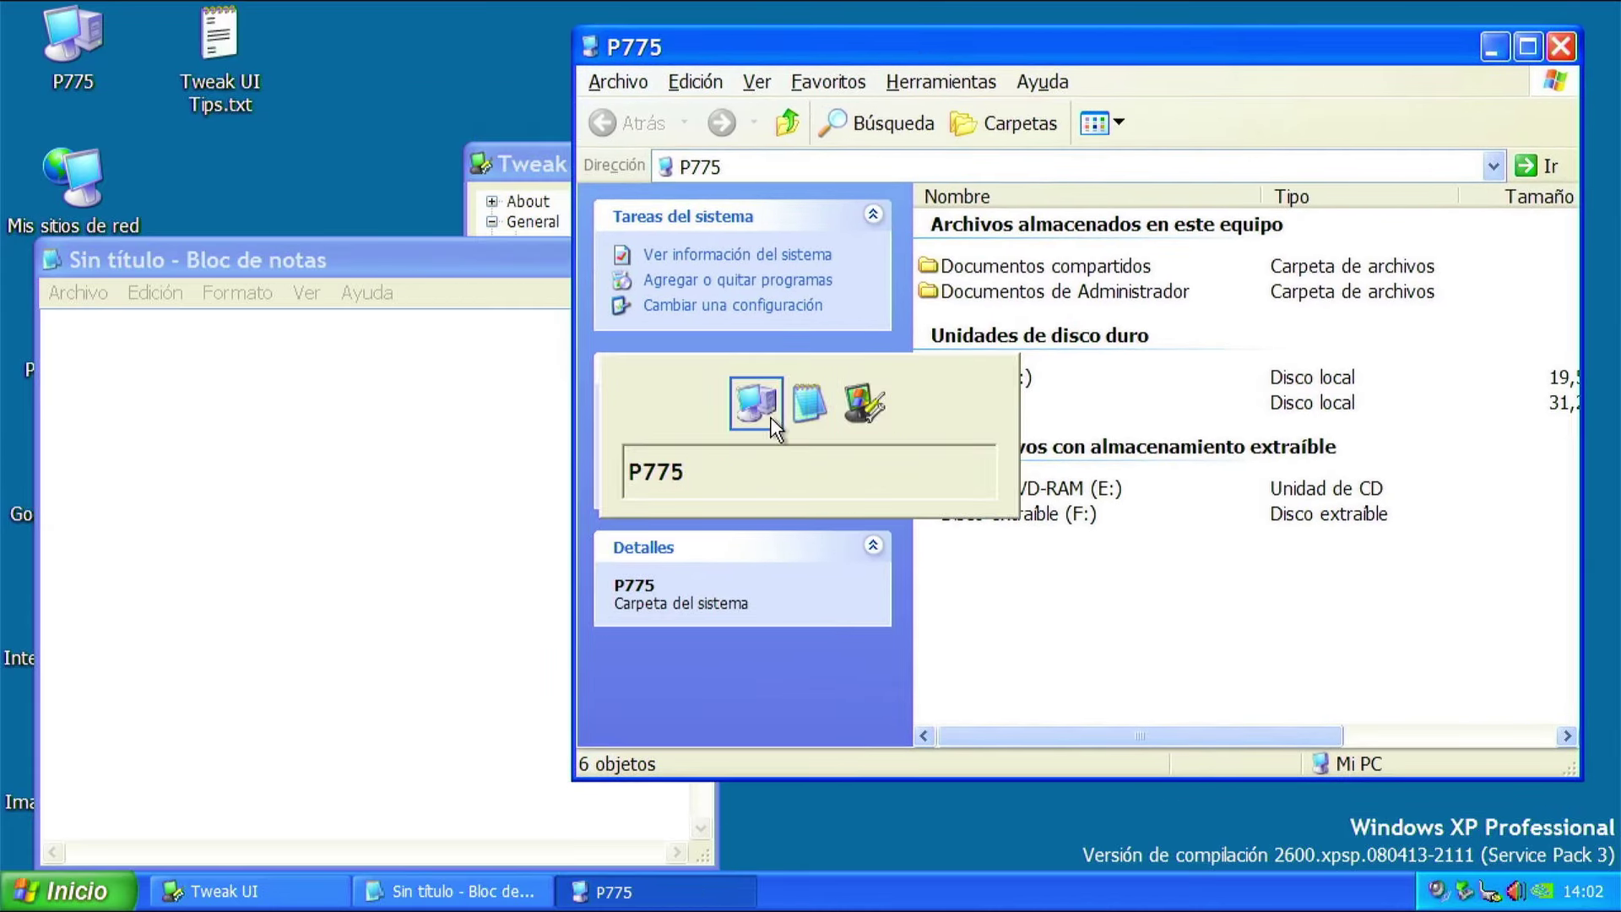
{"action": "key", "text": "alt+Tab"}
{"action": "key", "text": "alt+Tab"}
{"action": "key", "text": "alt+Tab"}
{"action": "key", "text": "alt+Tab"}
{"action": "key", "text": "alt+Tab"}
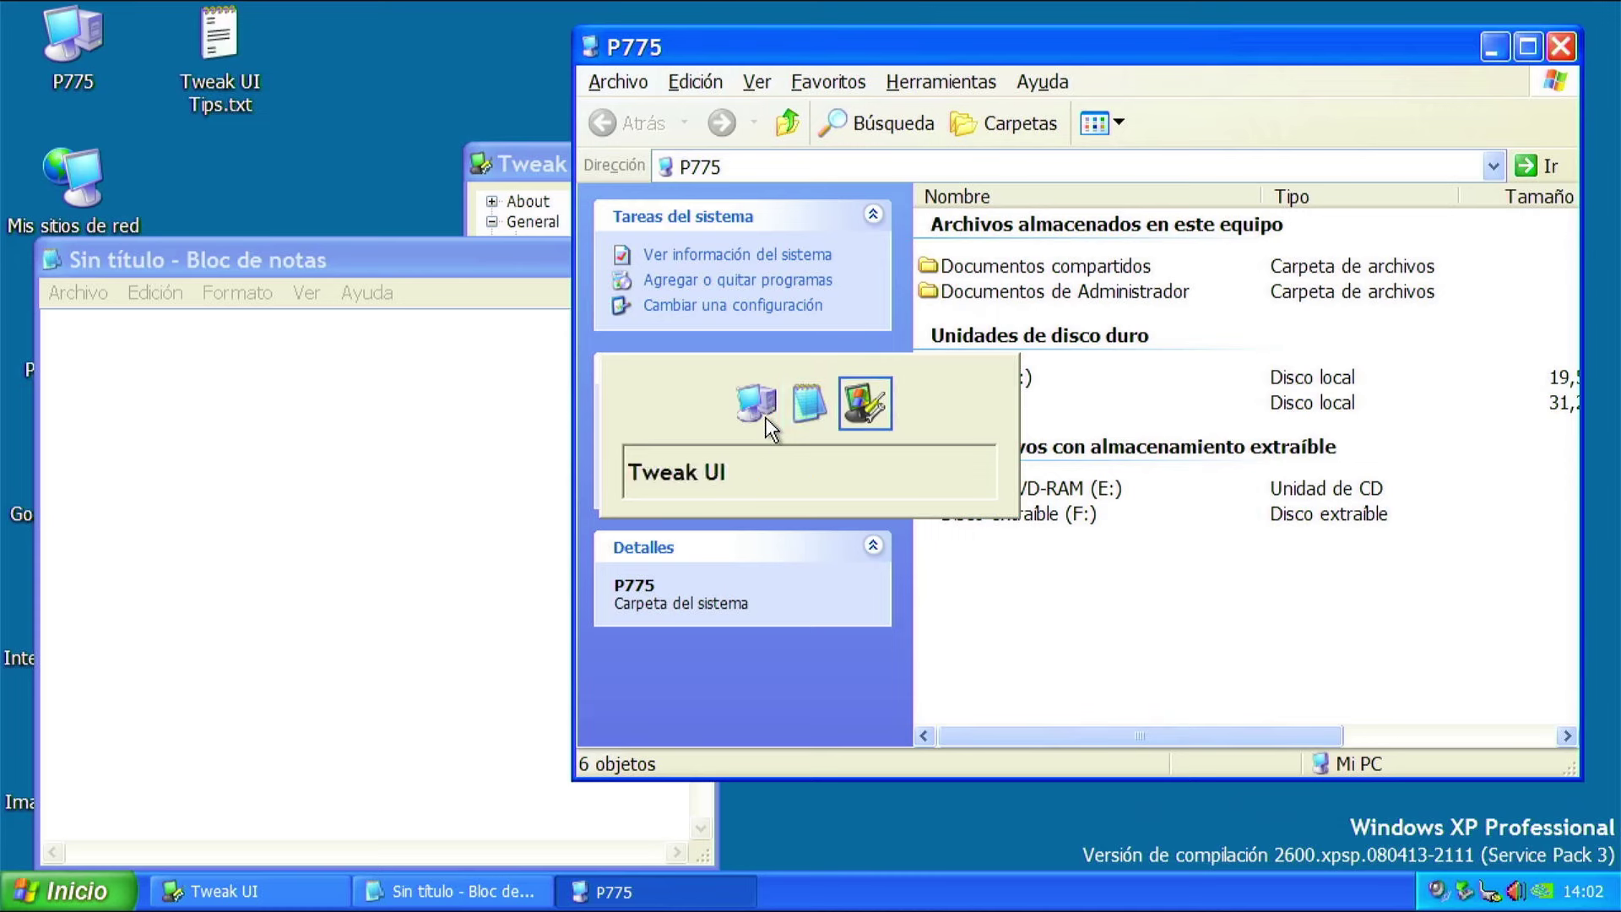
{"action": "key", "text": "alt+Tab"}
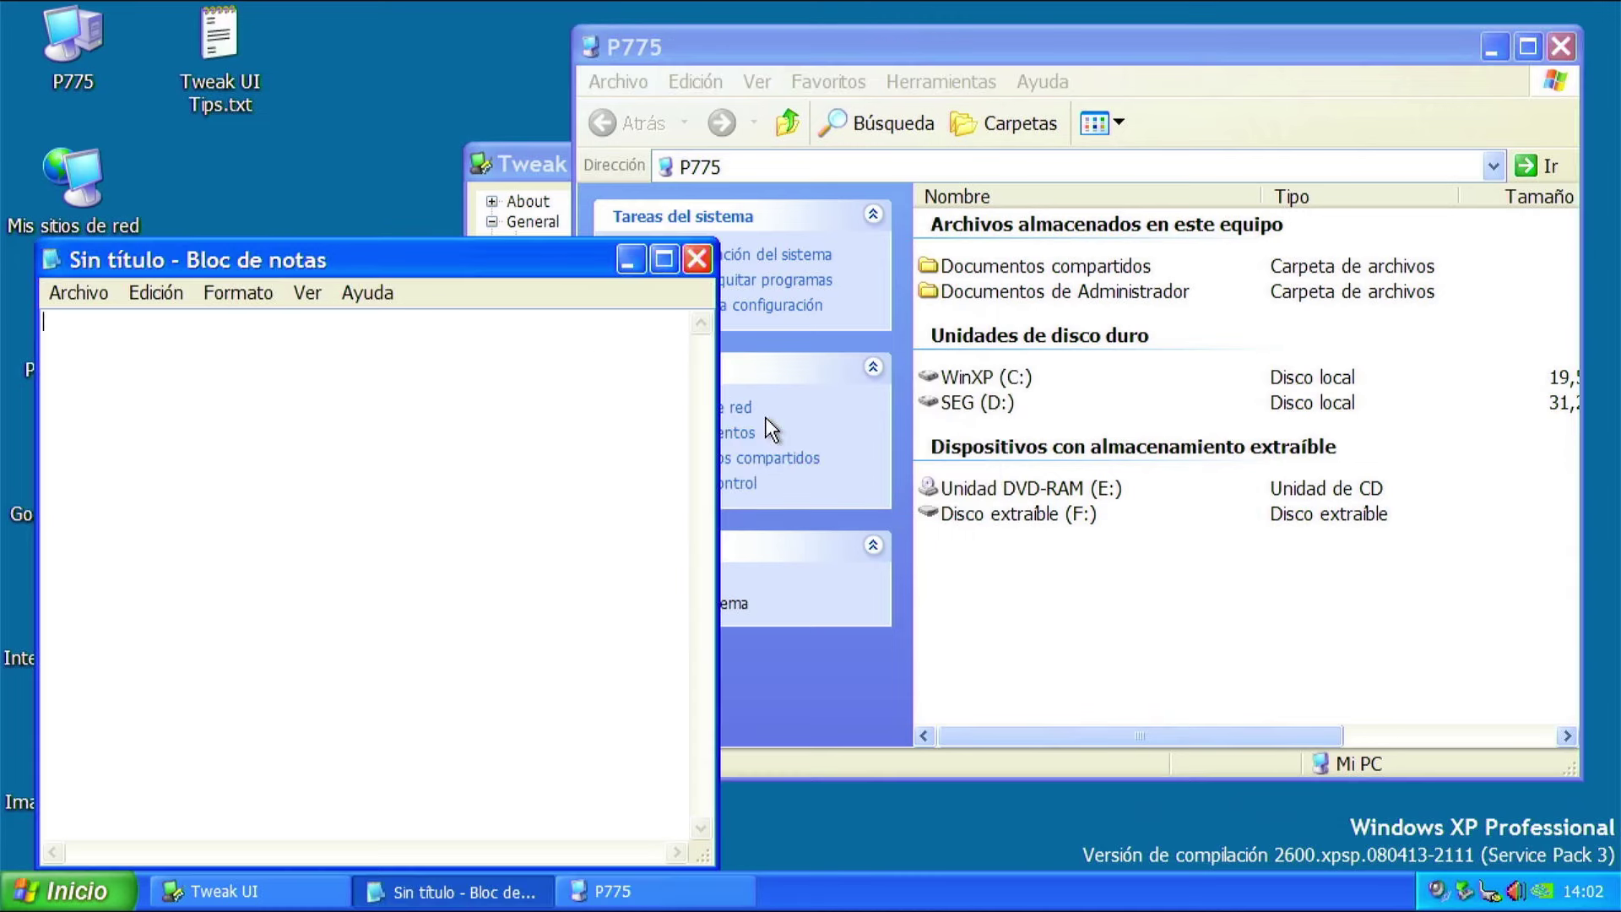
{"action": "key", "text": "alt+Tab"}
{"action": "key", "text": "alt+Tab"}
{"action": "key", "text": "alt+Tab"}
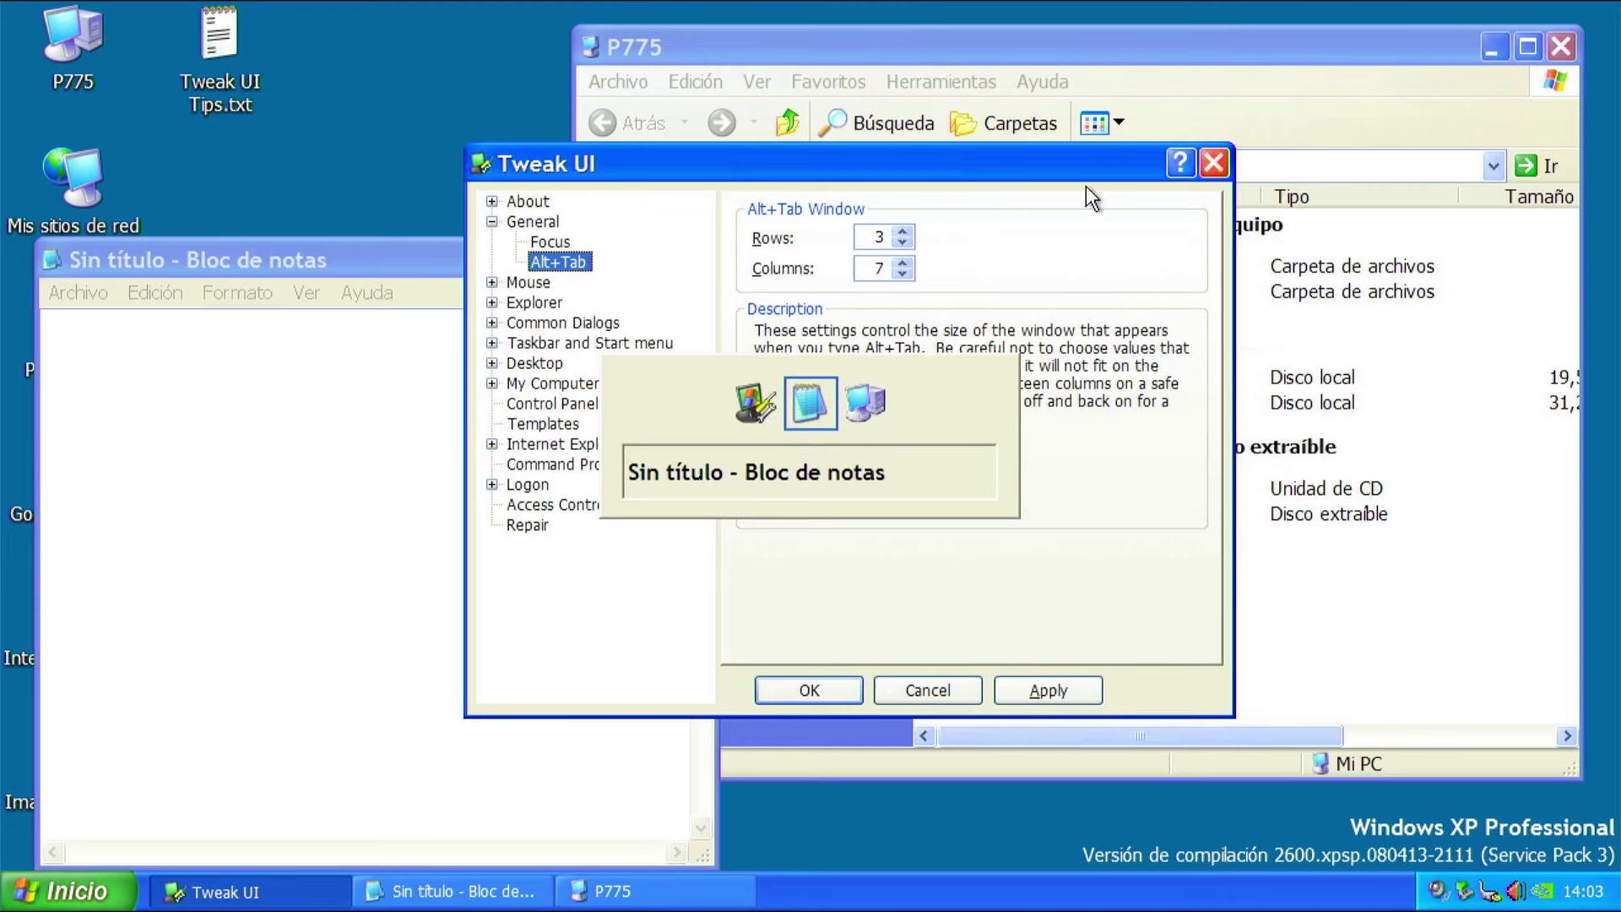
{"action": "key", "text": "Escape"}
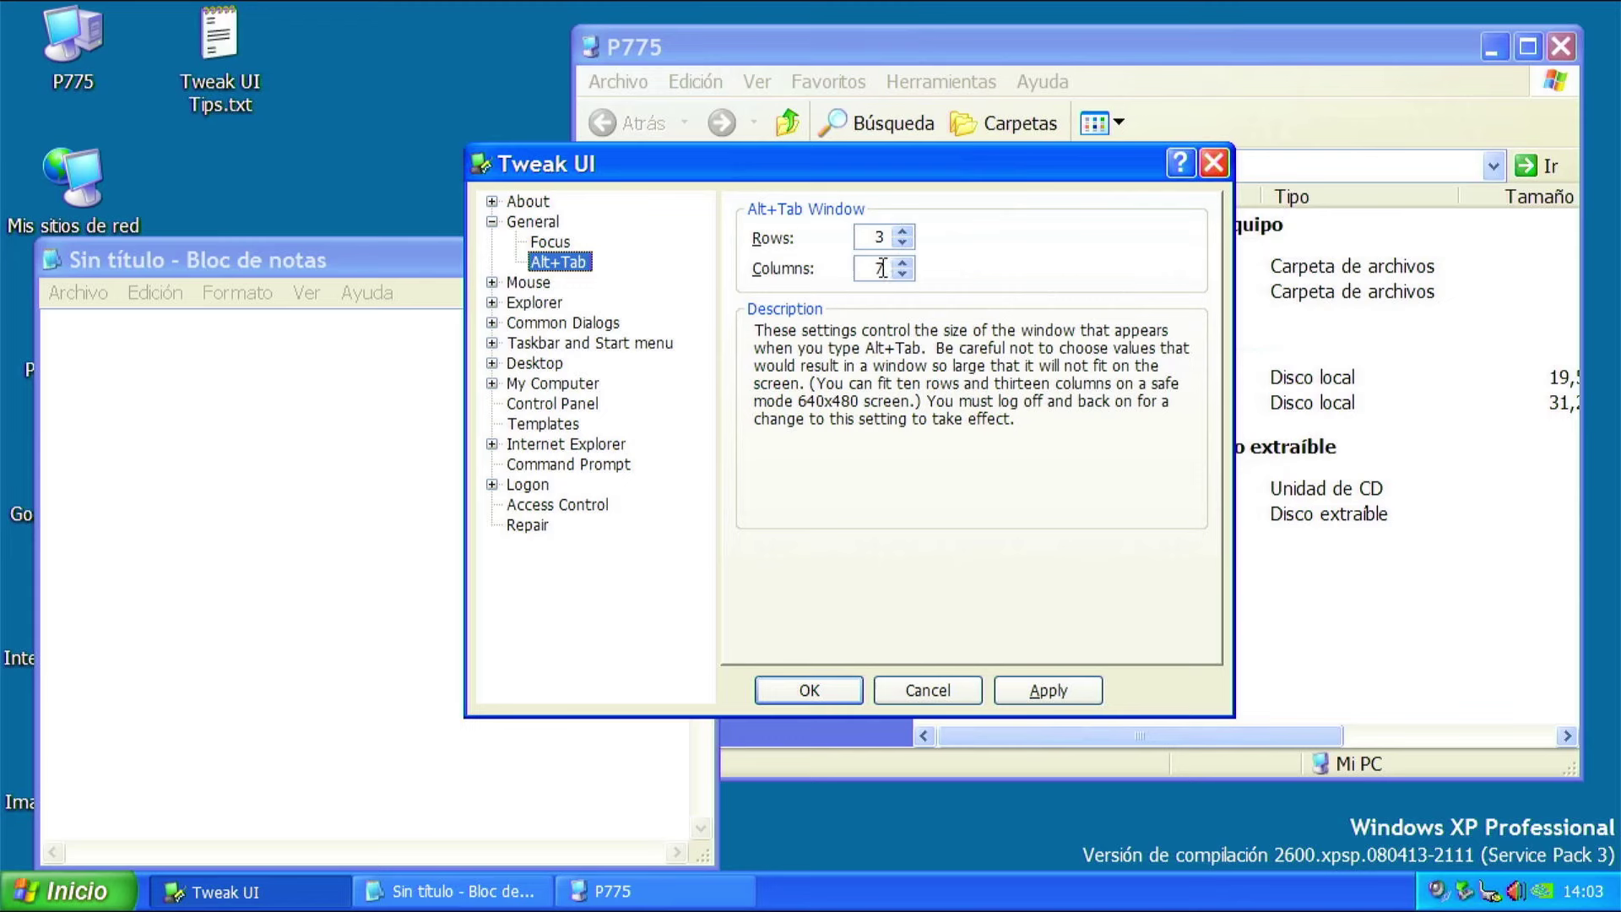
{"action": "key", "text": "alt+Tab"}
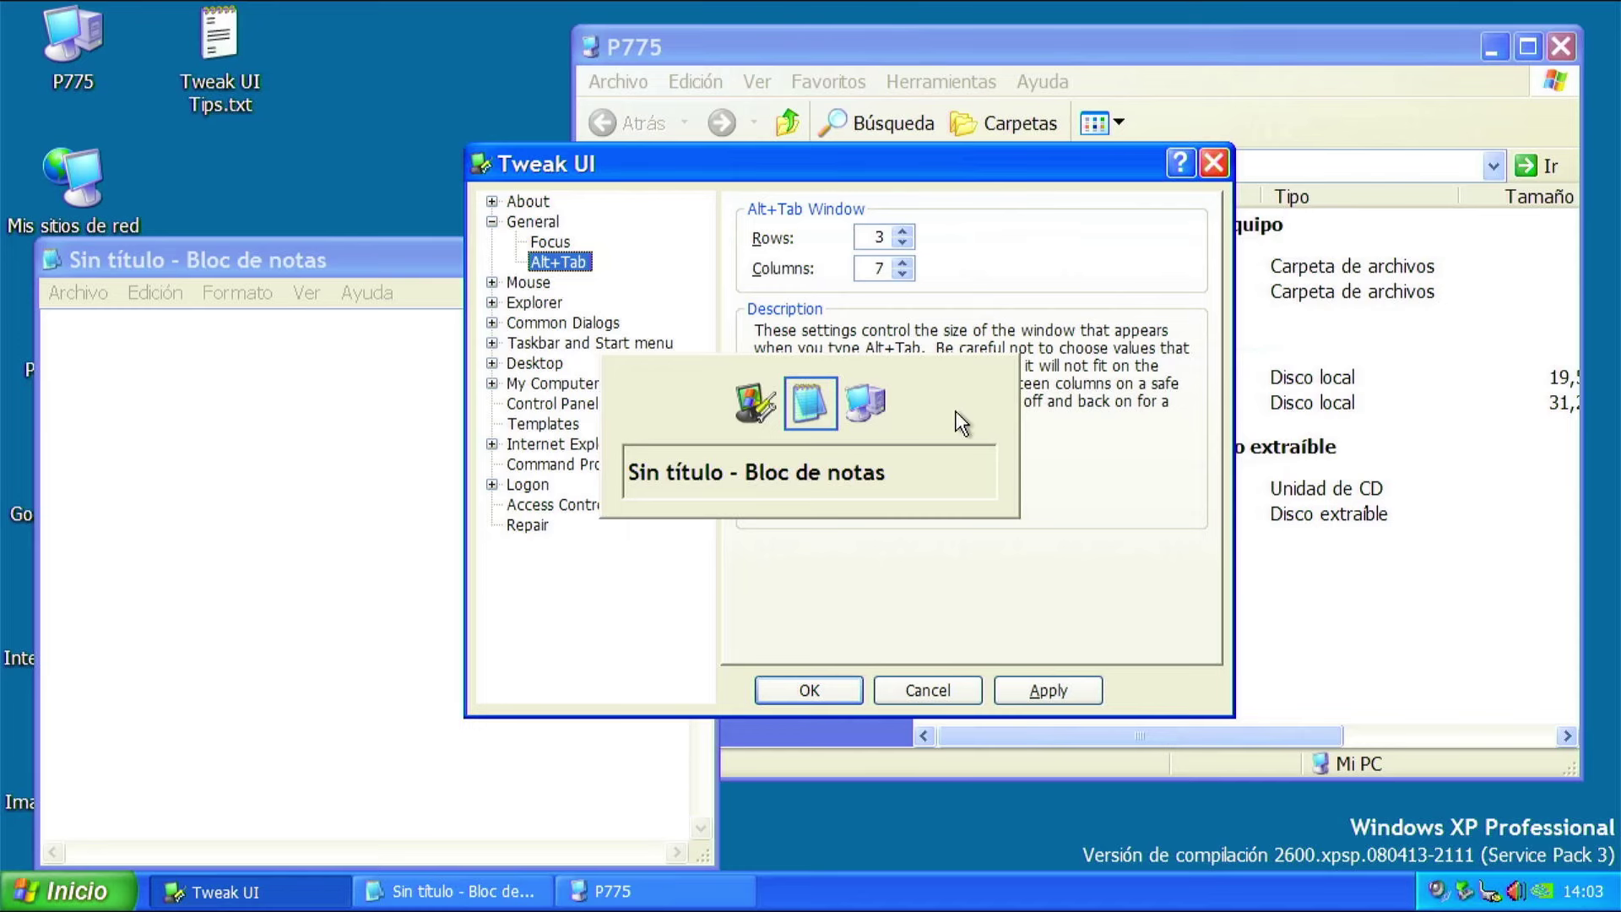
Step: Dismiss the window switcher and close the Notepad and P775 windows, leaving only Tweak UI open
{"action": "key", "text": "alt"}
{"action": "left_click", "coordinate": [700, 260]}
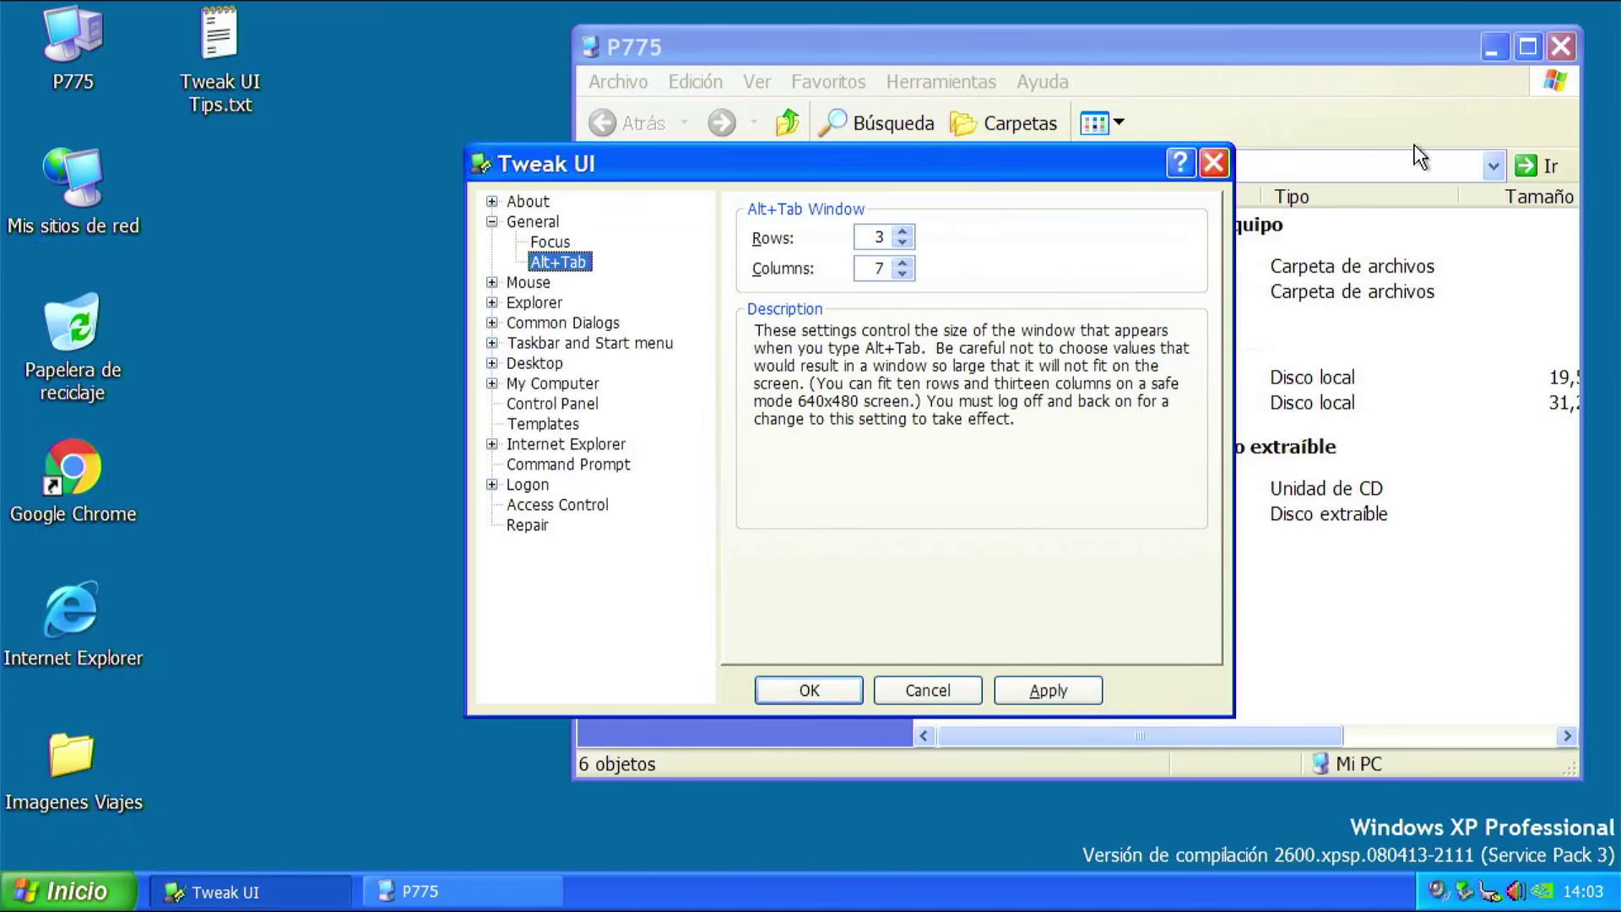
{"action": "left_click", "coordinate": [1561, 46]}
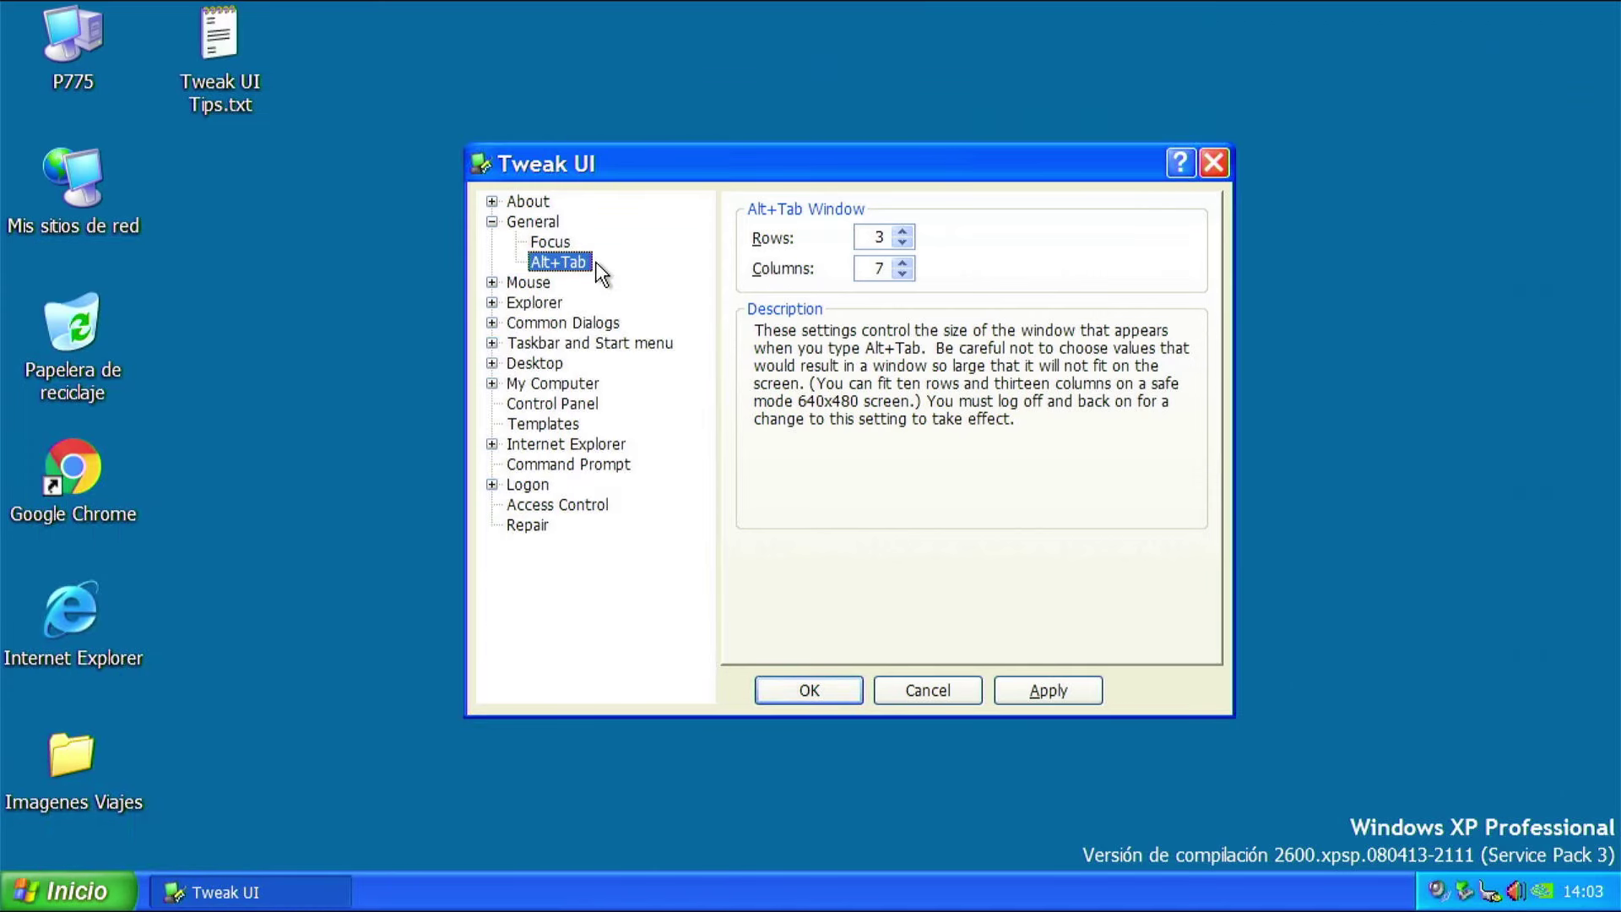
Step: Collapse the General category, expand Mouse, and review its menu speed and sensitivity settings plus the Wheel and X-Mouse pages
{"action": "left_click", "coordinate": [491, 222]}
{"action": "left_click", "coordinate": [491, 242]}
{"action": "left_click", "coordinate": [528, 243]}
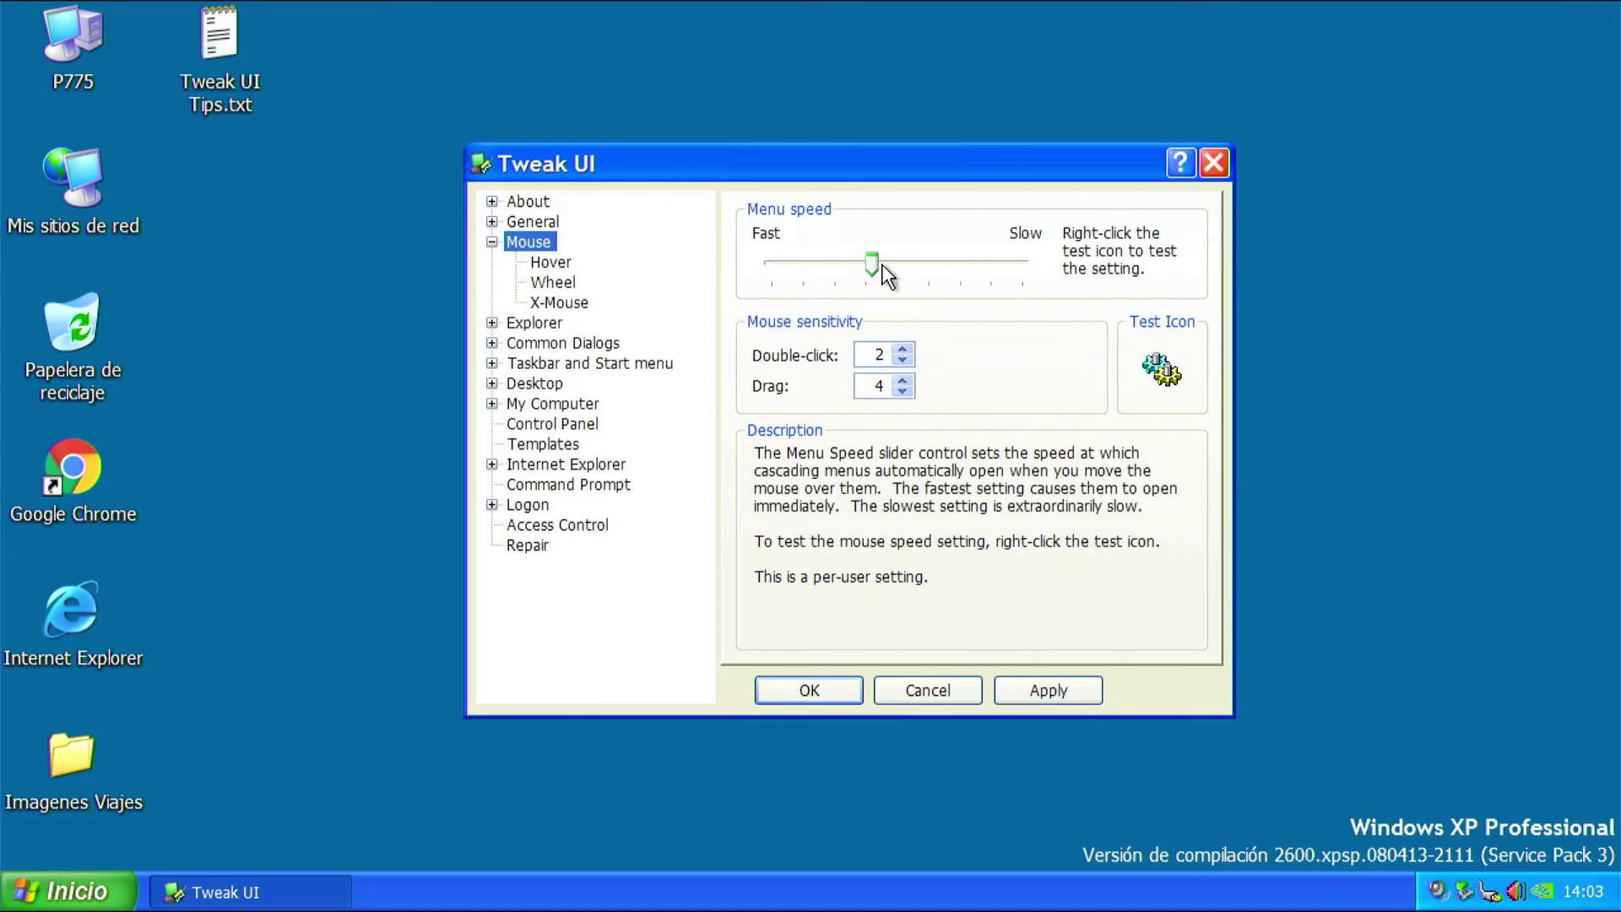
{"action": "left_click", "coordinate": [569, 279]}
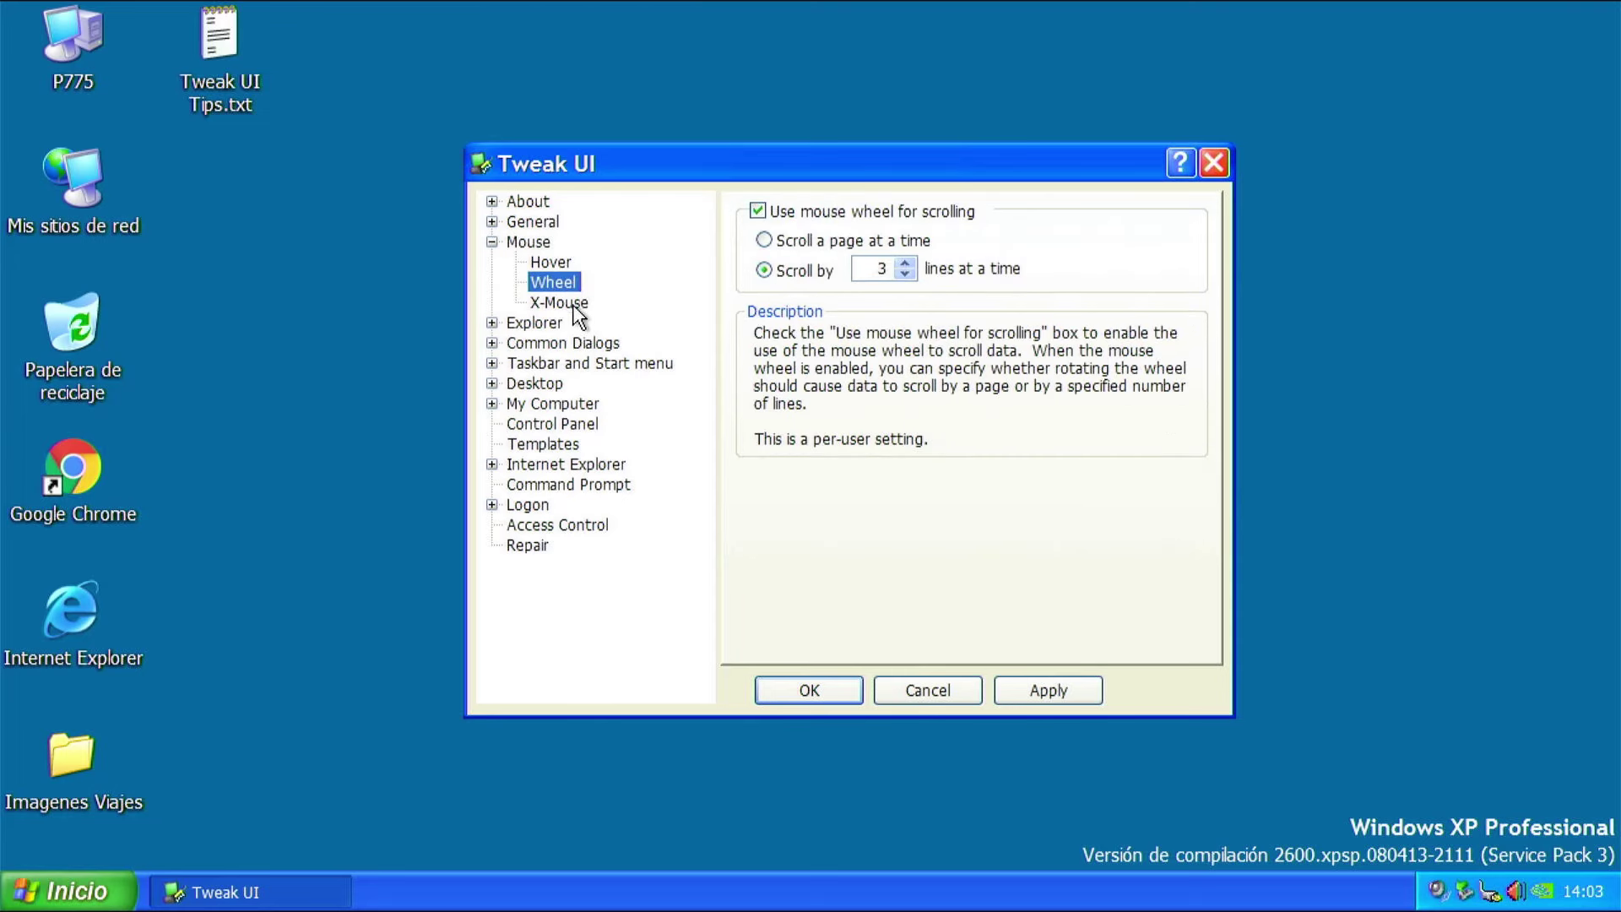
{"action": "left_click", "coordinate": [573, 304]}
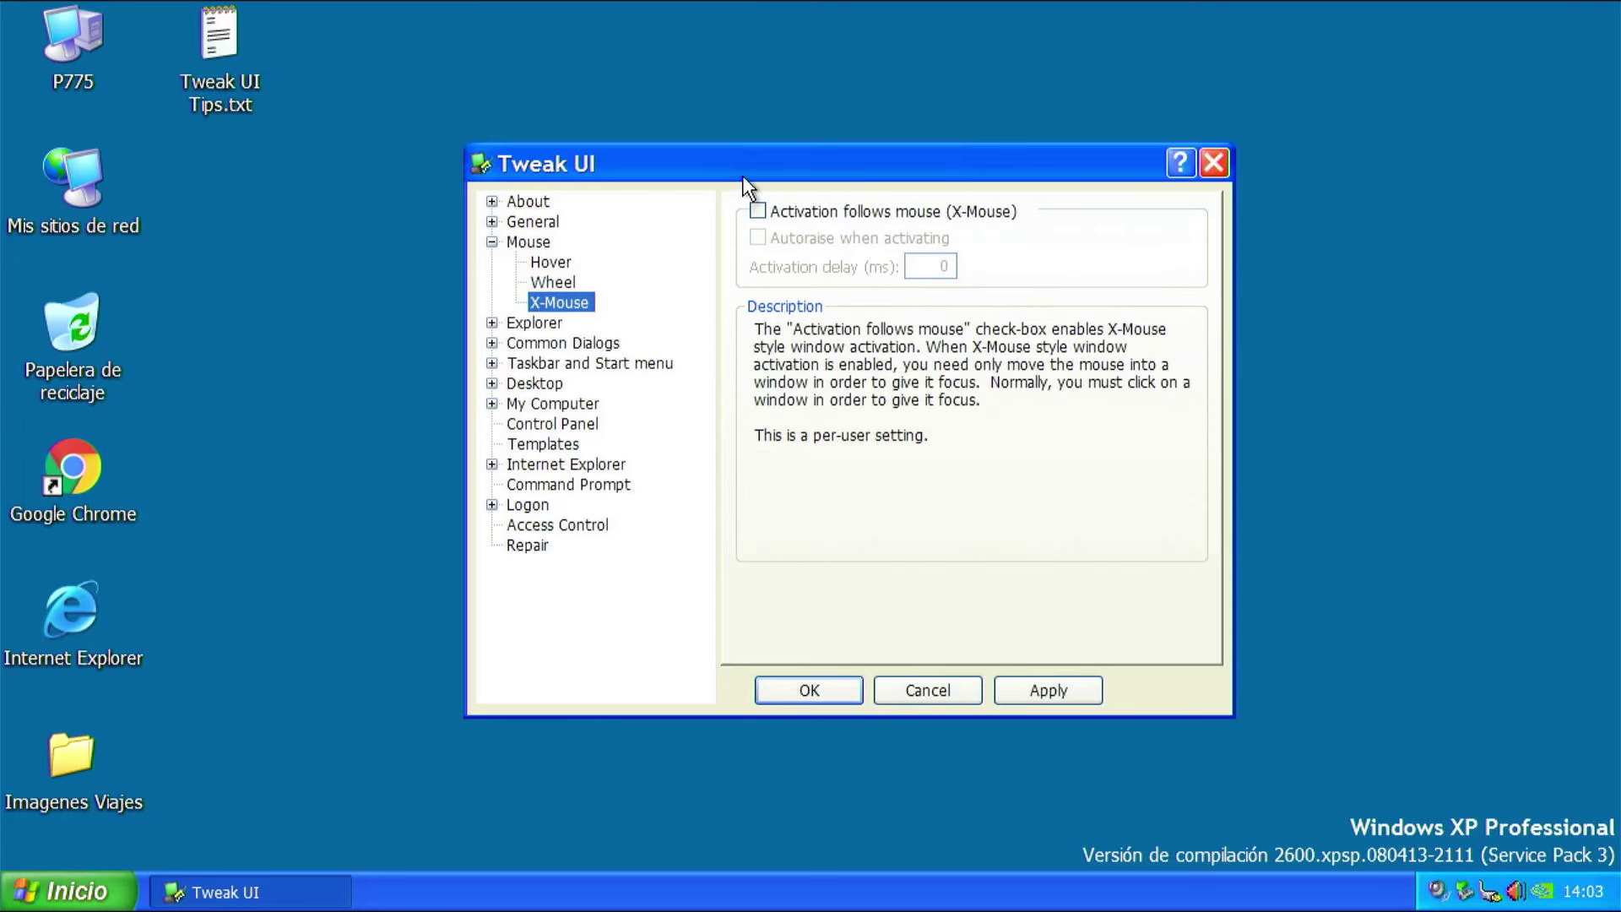
Step: Shift the Tweak UI window aside and open the P775 window, narrowed to fit beside it
{"action": "left_click_drag", "start_coordinate": [742, 165], "coordinate": [872, 172]}
{"action": "double_click", "coordinate": [72, 34]}
{"action": "left_click_drag", "start_coordinate": [1082, 422], "coordinate": [574, 422]}
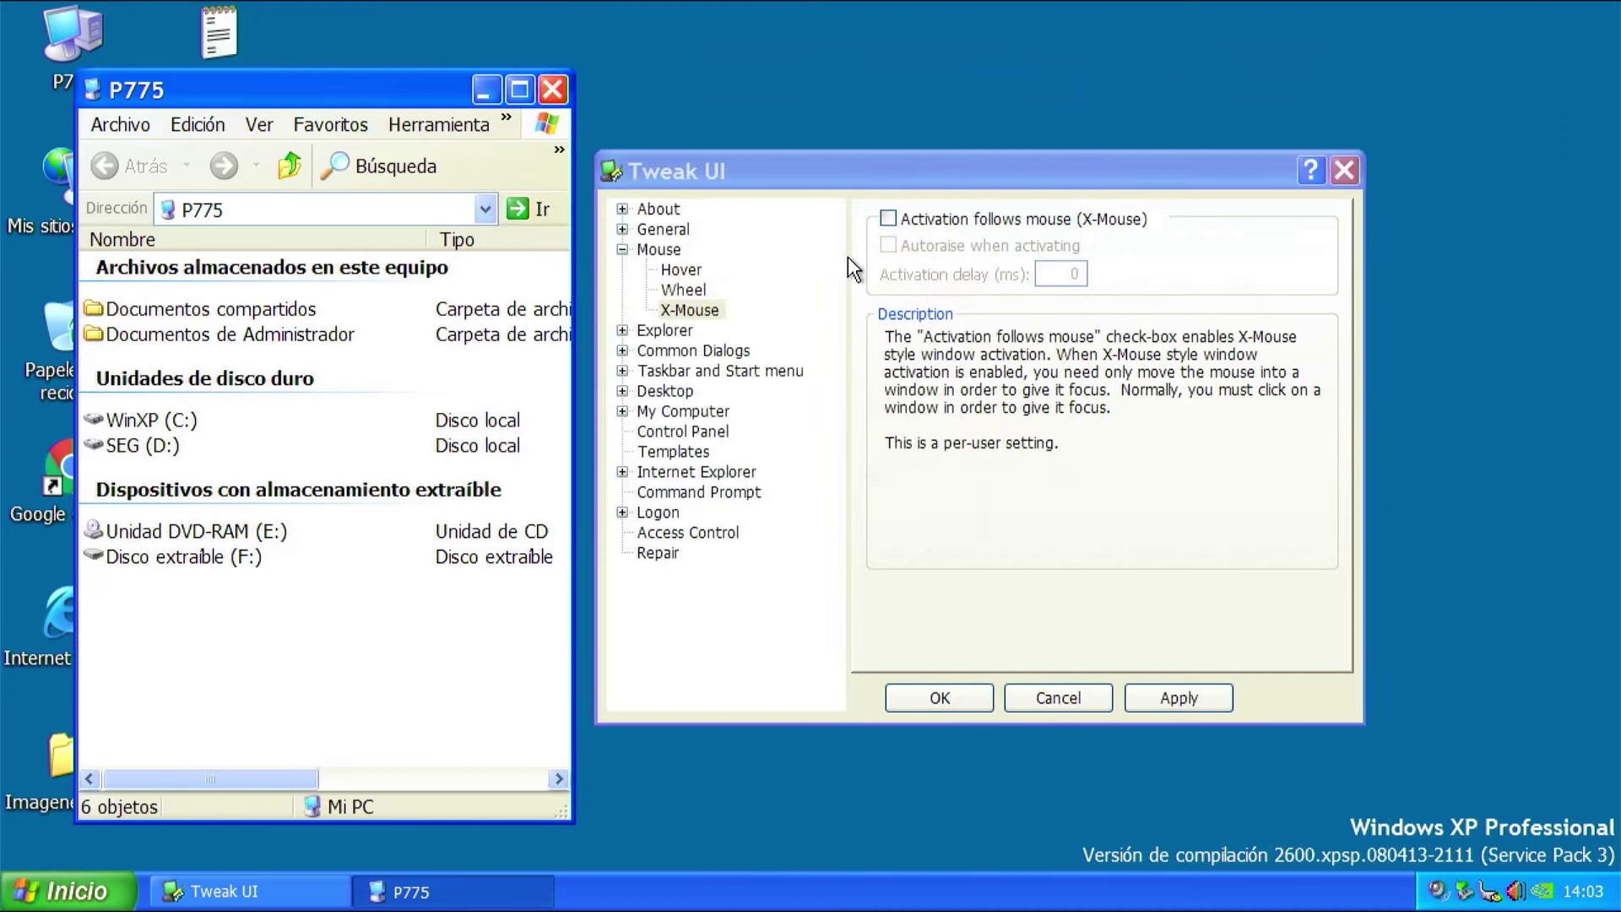
Step: Enable and apply Activation follows mouse (X-Mouse), then disable and apply it again, activating the P775 window to compare the behaviour
{"action": "left_click", "coordinate": [911, 225]}
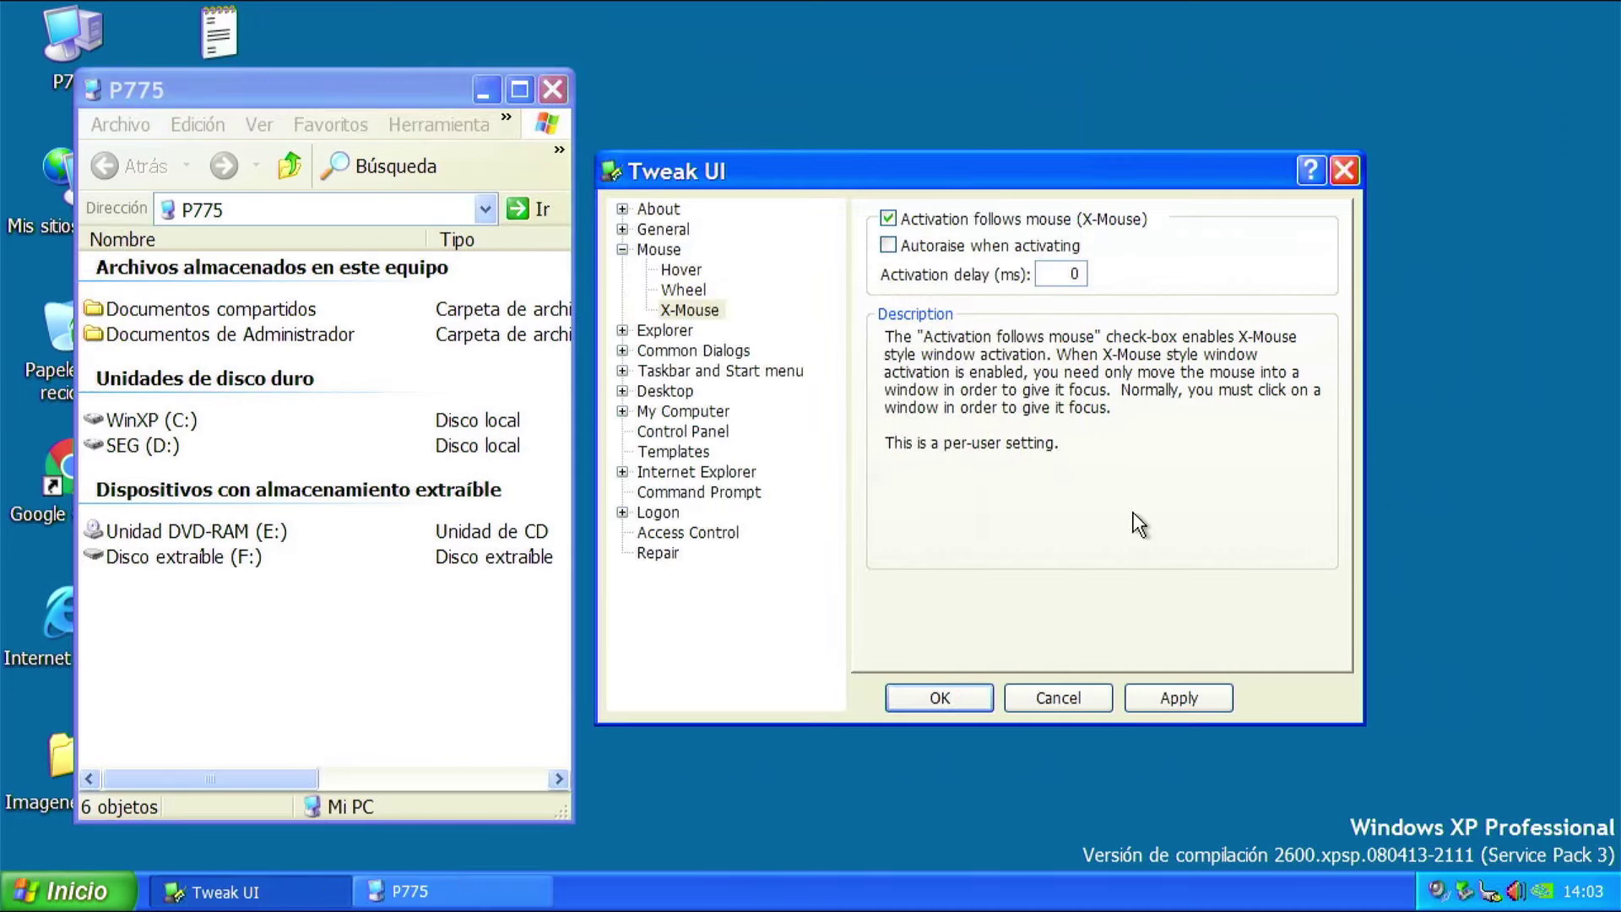
{"action": "left_click", "coordinate": [1209, 700]}
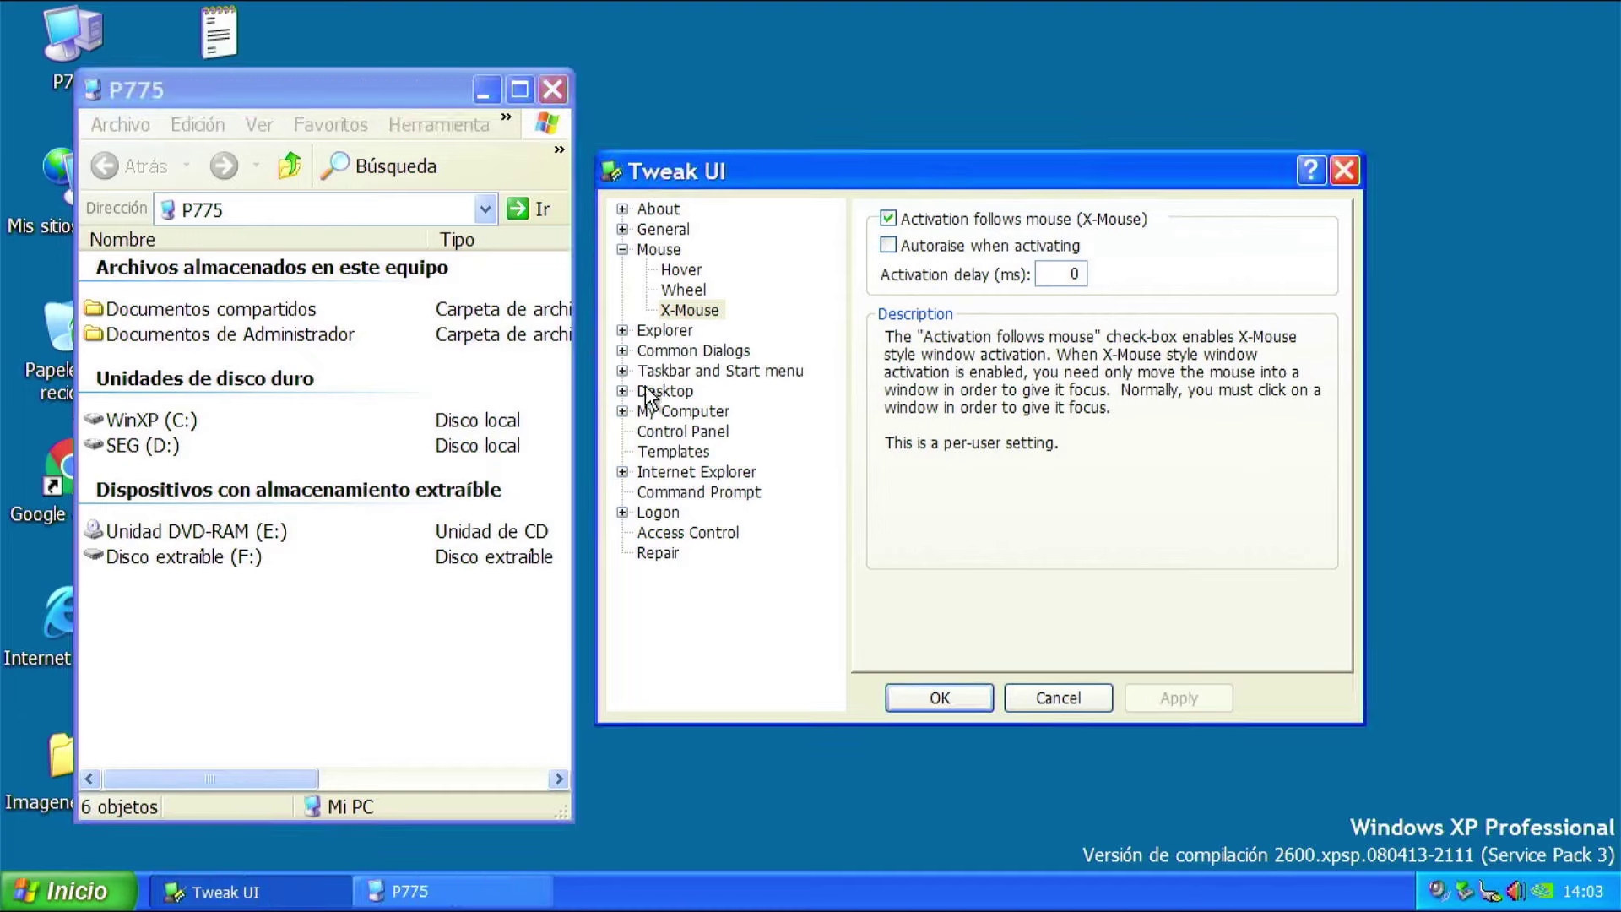
{"action": "left_click", "coordinate": [888, 219]}
{"action": "left_click", "coordinate": [1179, 698]}
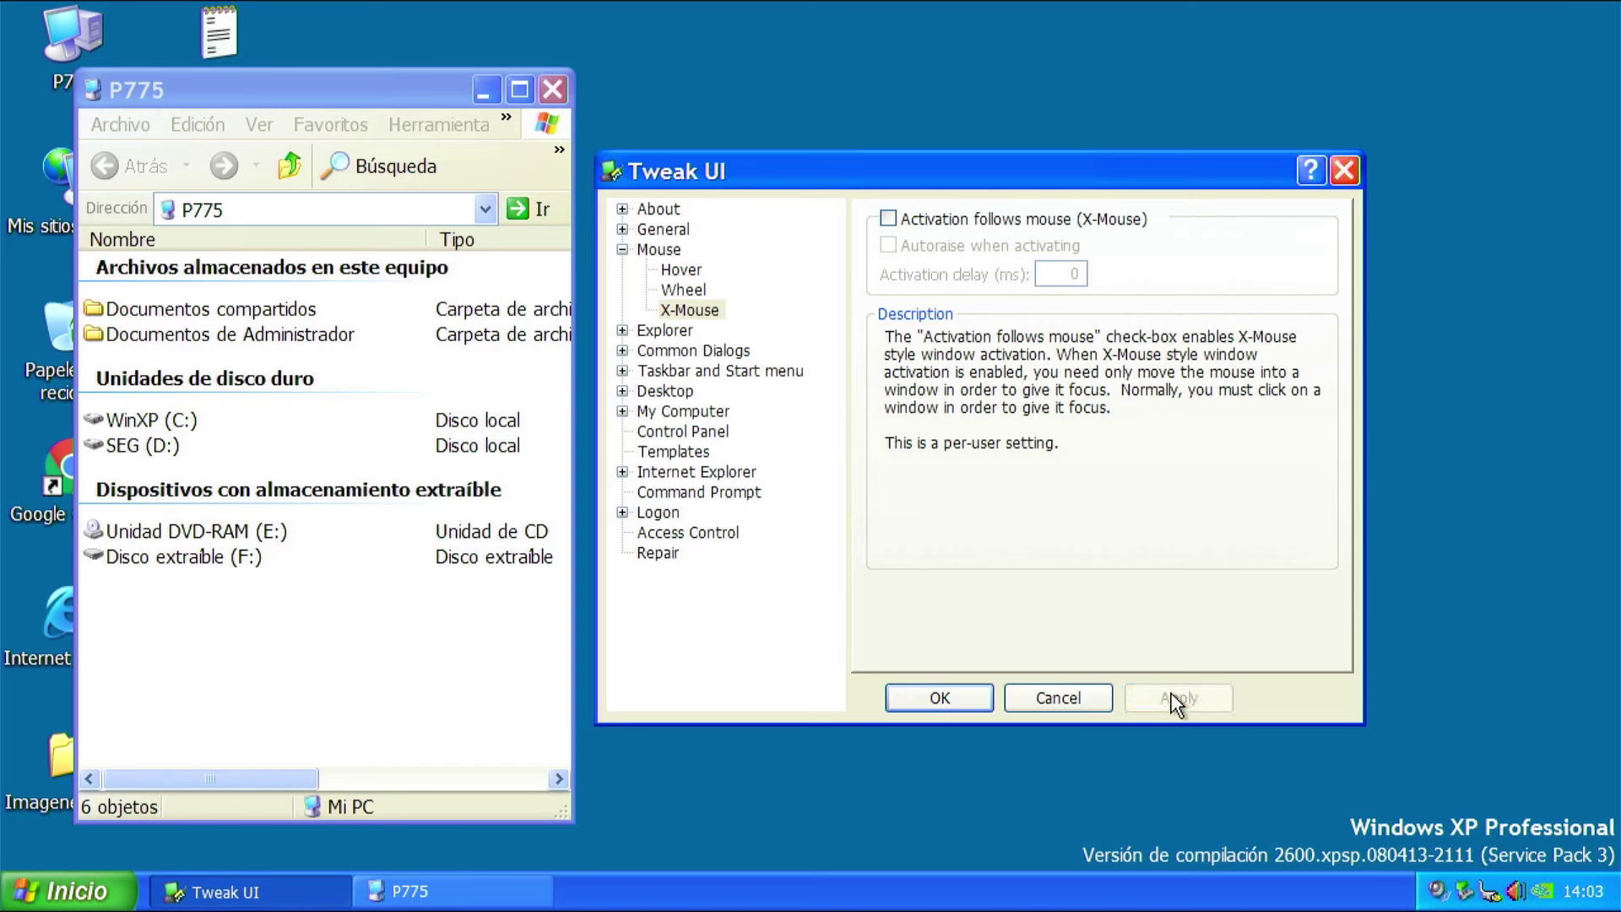
{"action": "left_click", "coordinate": [386, 94]}
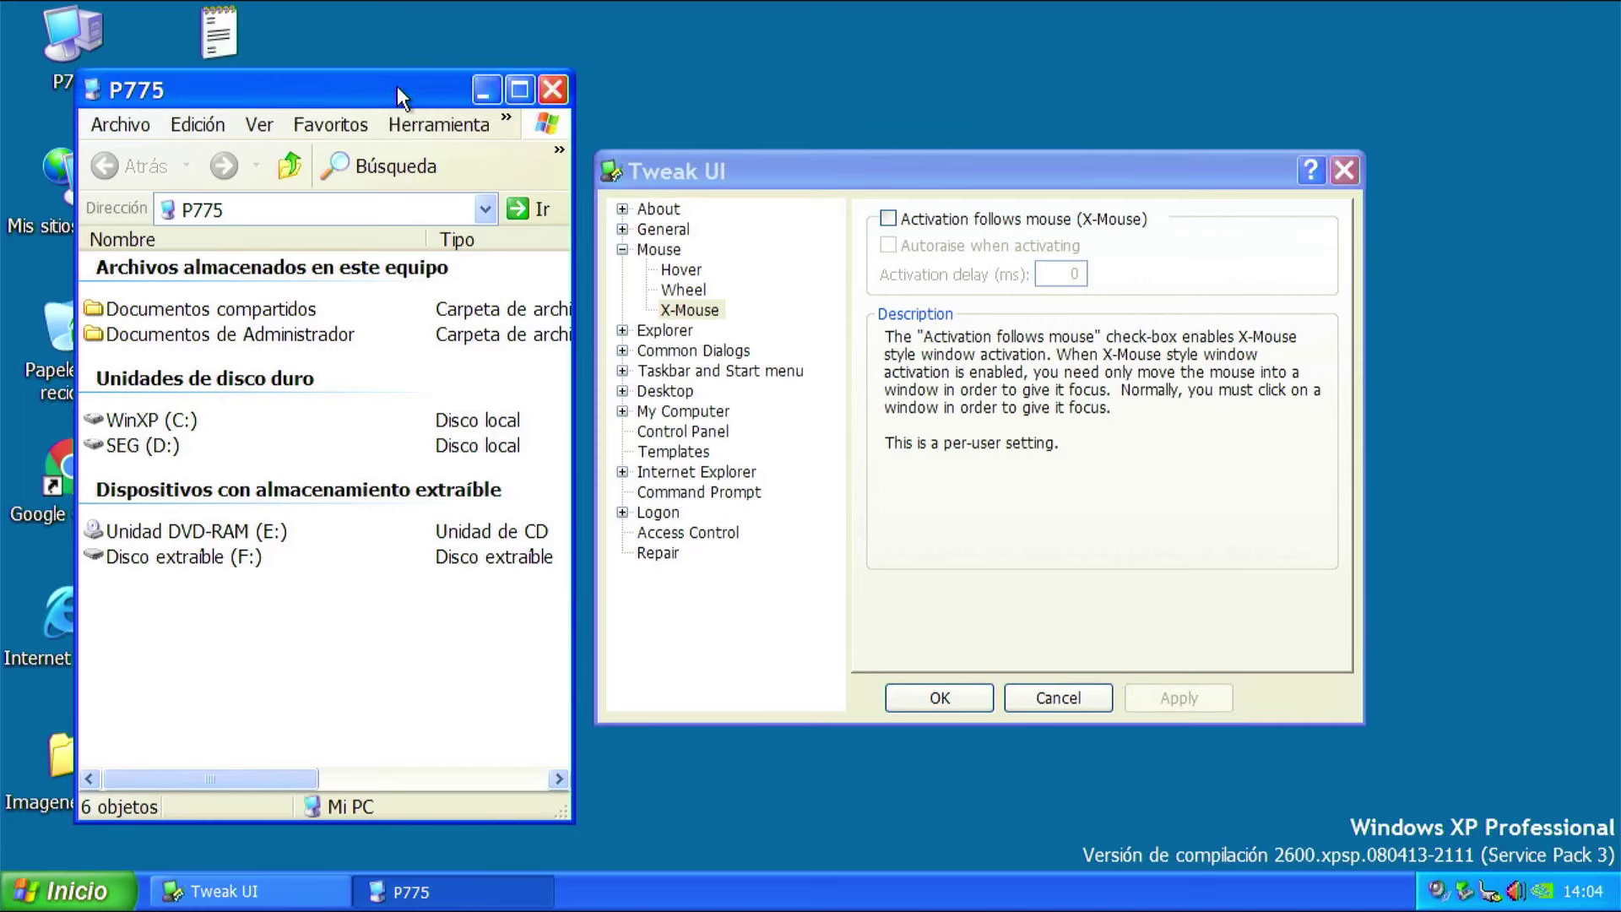
Step: Apply Activation follows mouse (X-Mouse) once more to test it on the P775 window, then clear the option
{"action": "left_click", "coordinate": [888, 218]}
{"action": "left_click", "coordinate": [1178, 697]}
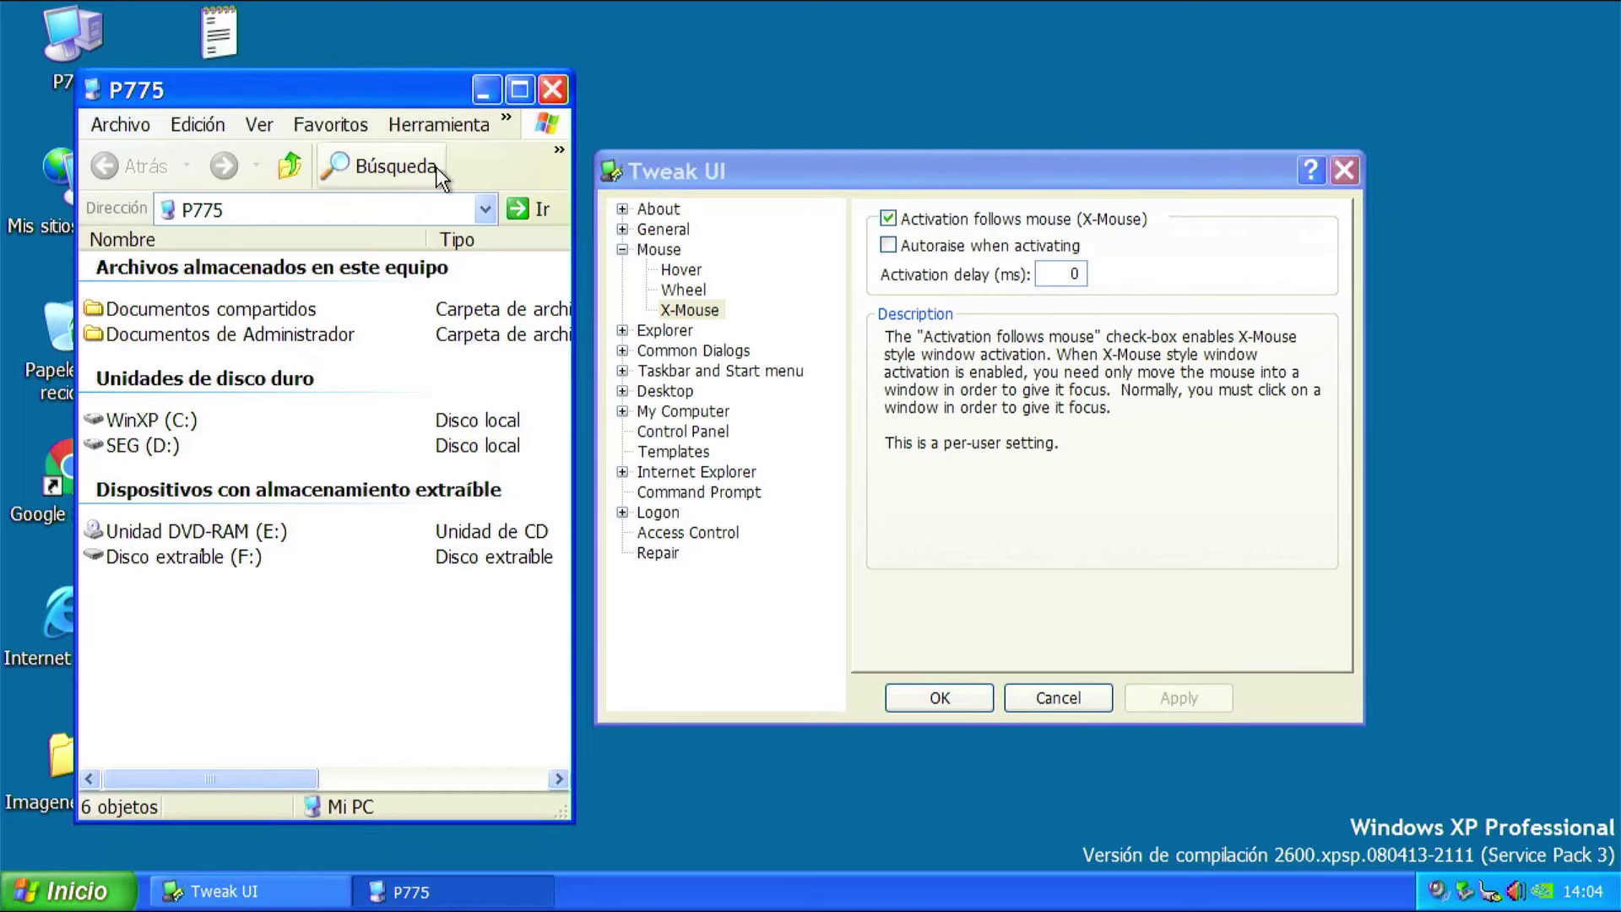
{"action": "left_click", "coordinate": [889, 219]}
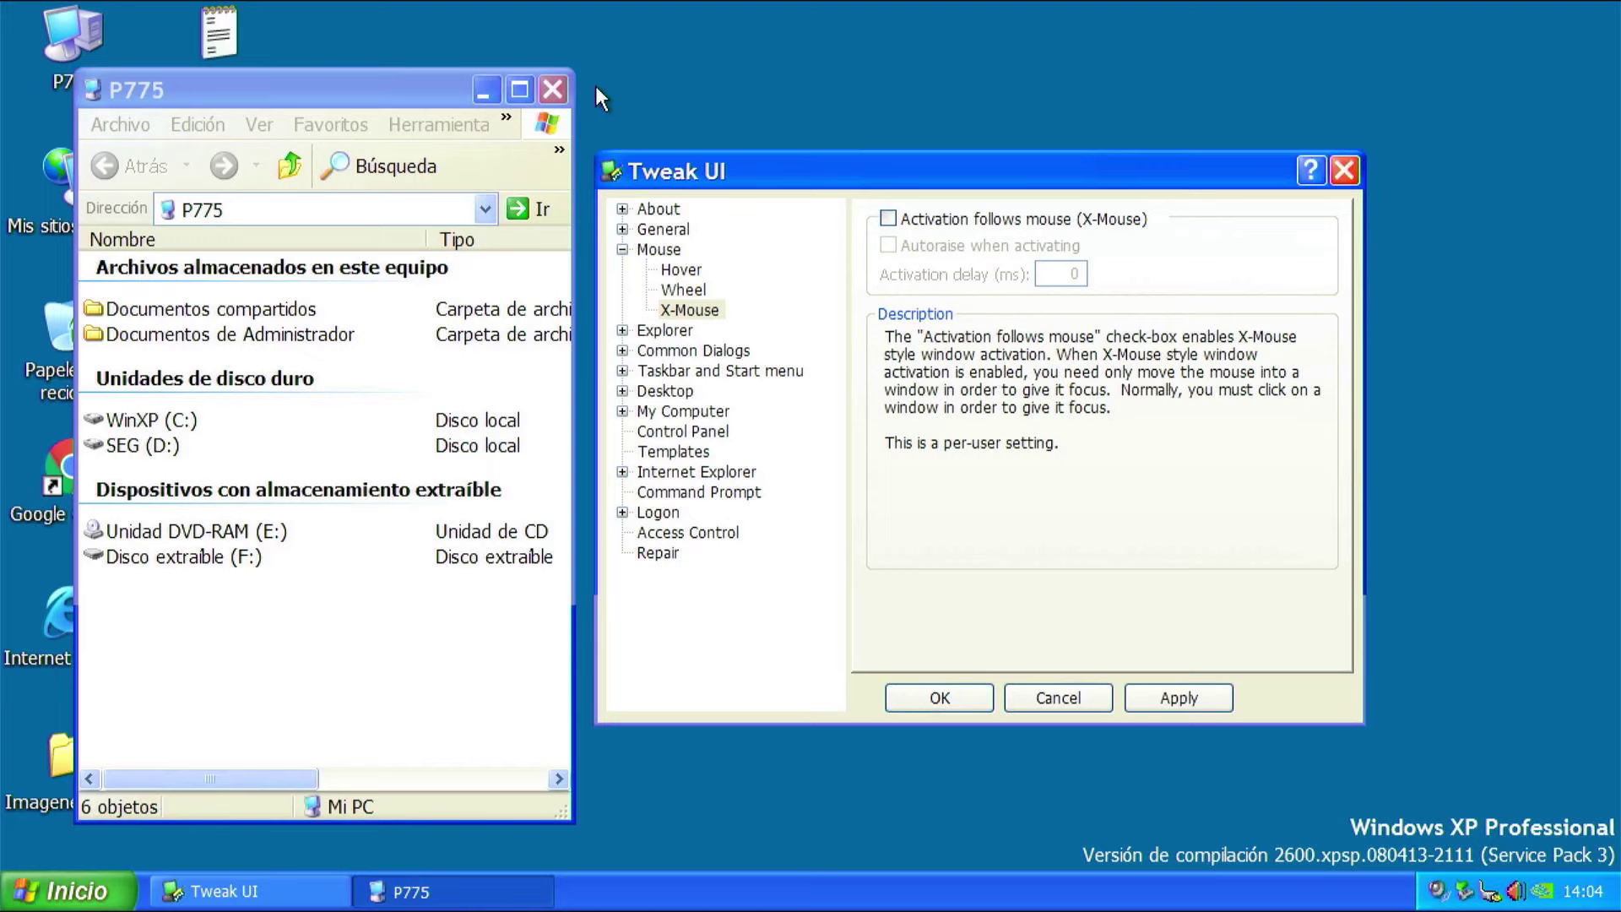
Step: Close the P775 window and open the Explorer category in Tweak UI, with the Mouse category collapsed
{"action": "left_click", "coordinate": [553, 88]}
{"action": "left_click", "coordinate": [622, 249]}
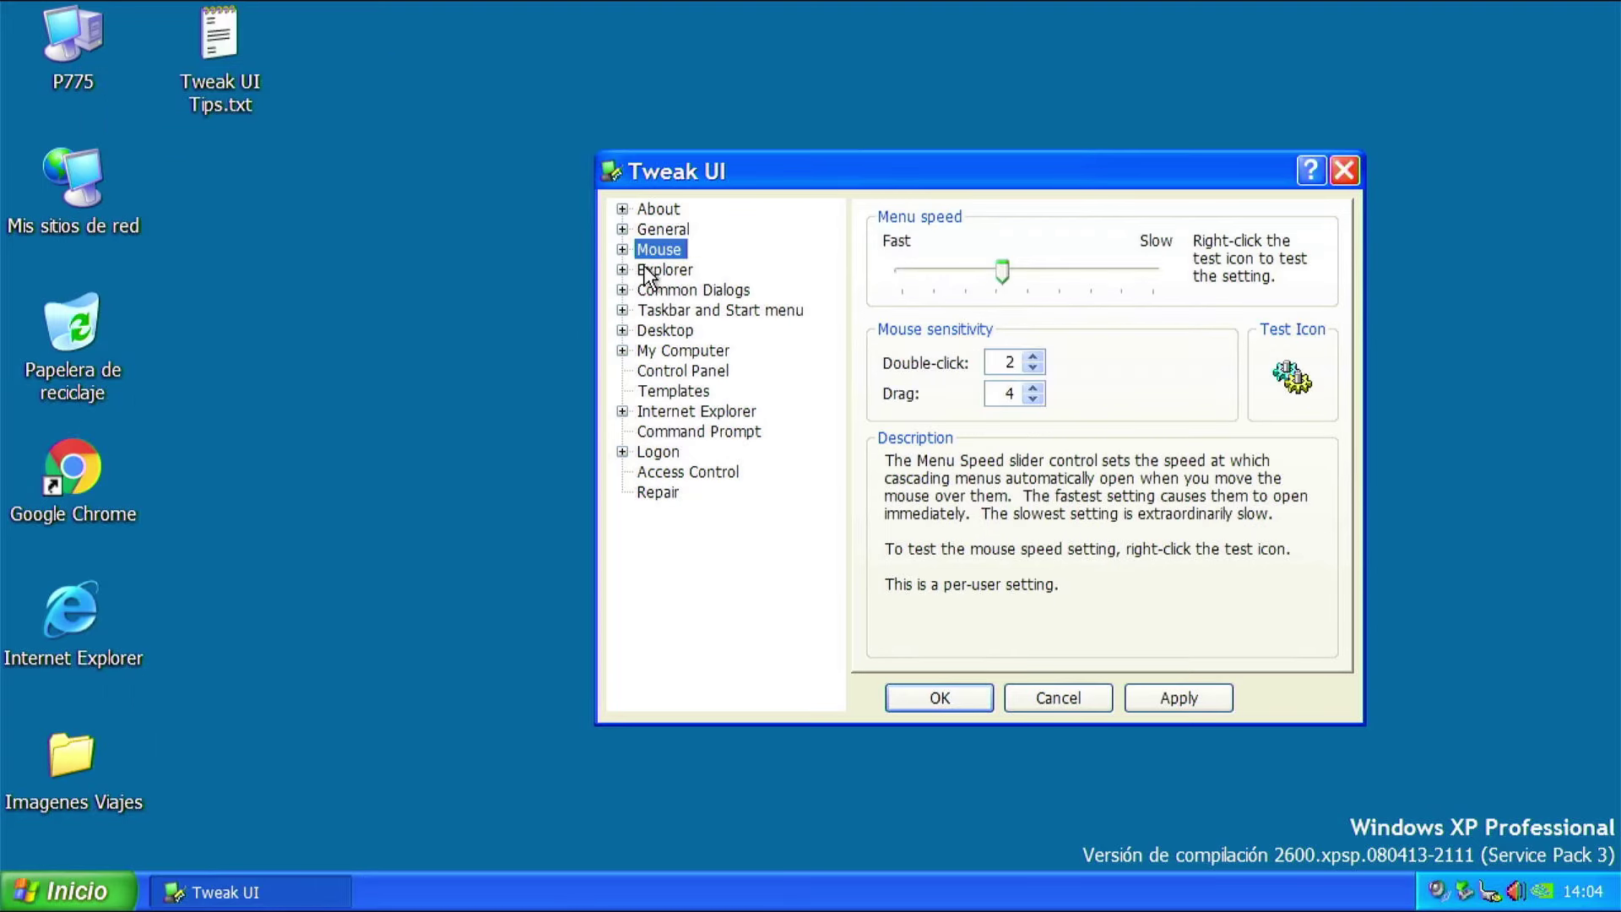
{"action": "left_click", "coordinate": [622, 269]}
{"action": "left_click", "coordinate": [667, 270]}
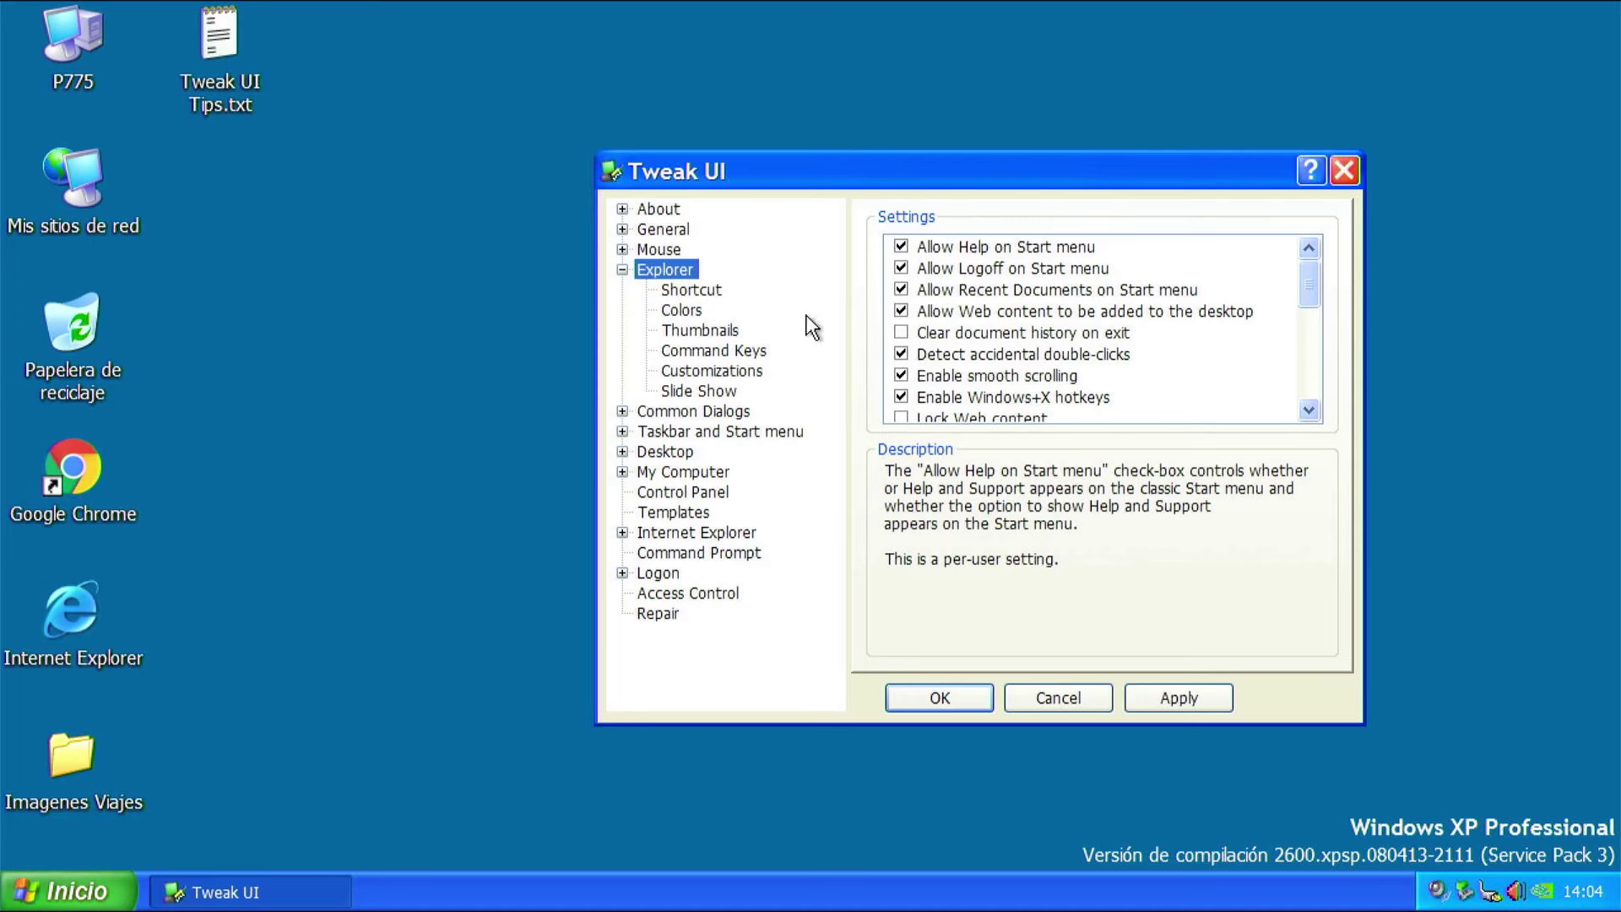
Step: Expand the General category again and revisit its Focus page and main settings list
{"action": "left_click", "coordinate": [622, 229]}
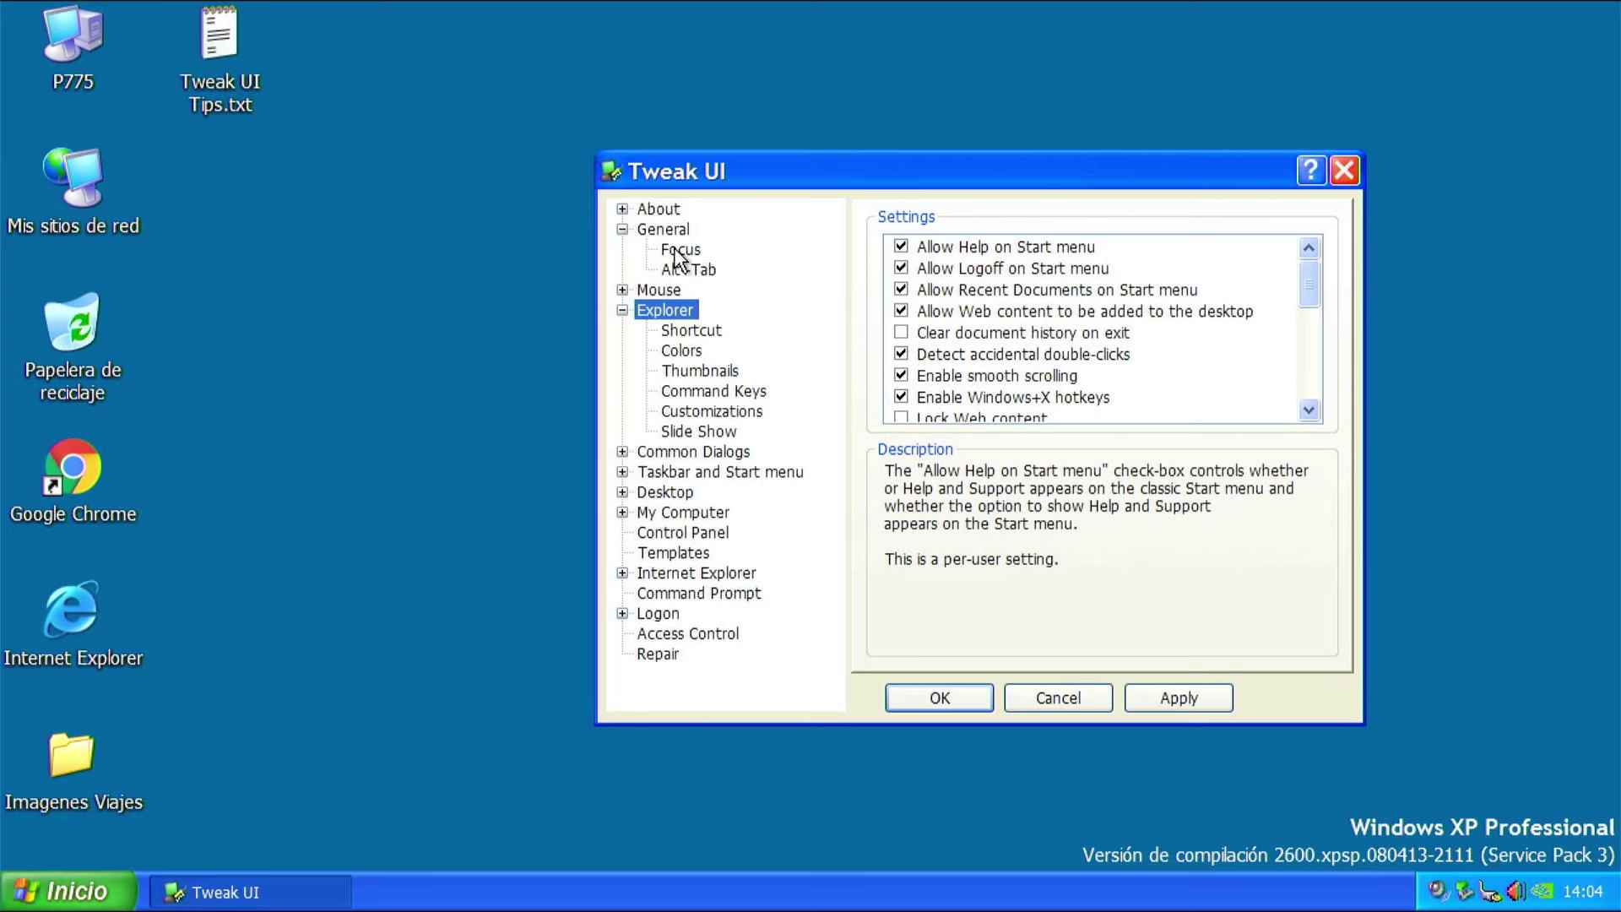
{"action": "left_click", "coordinate": [680, 249]}
{"action": "left_click", "coordinate": [662, 229]}
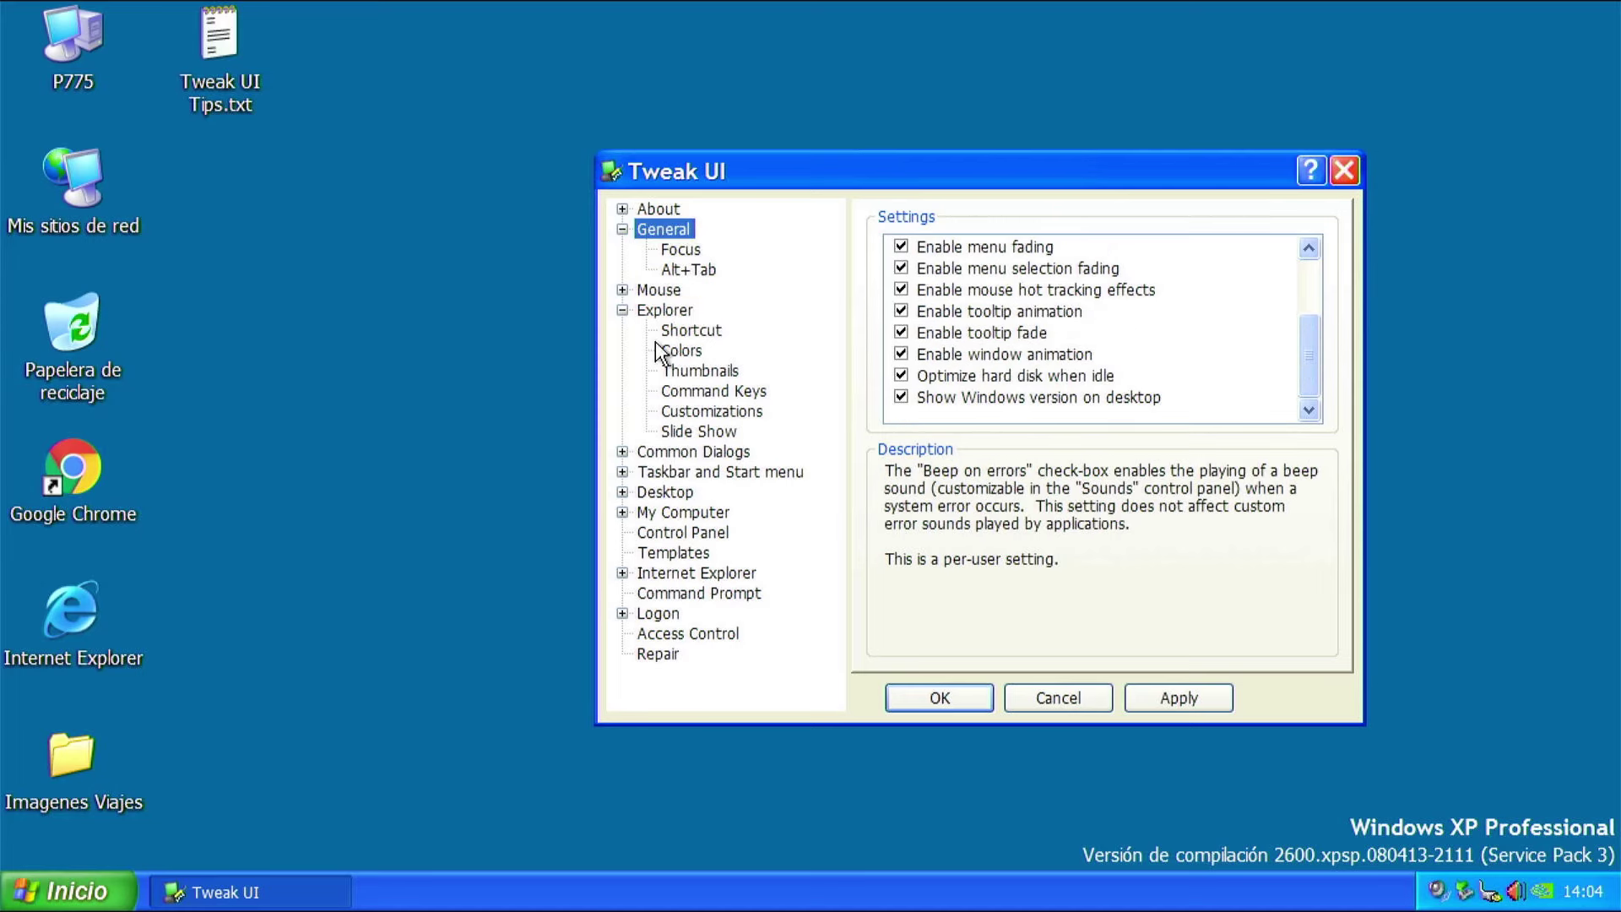
Step: Review the Explorer category's settings list through to its end and return to its beginning
{"action": "left_click", "coordinate": [663, 310]}
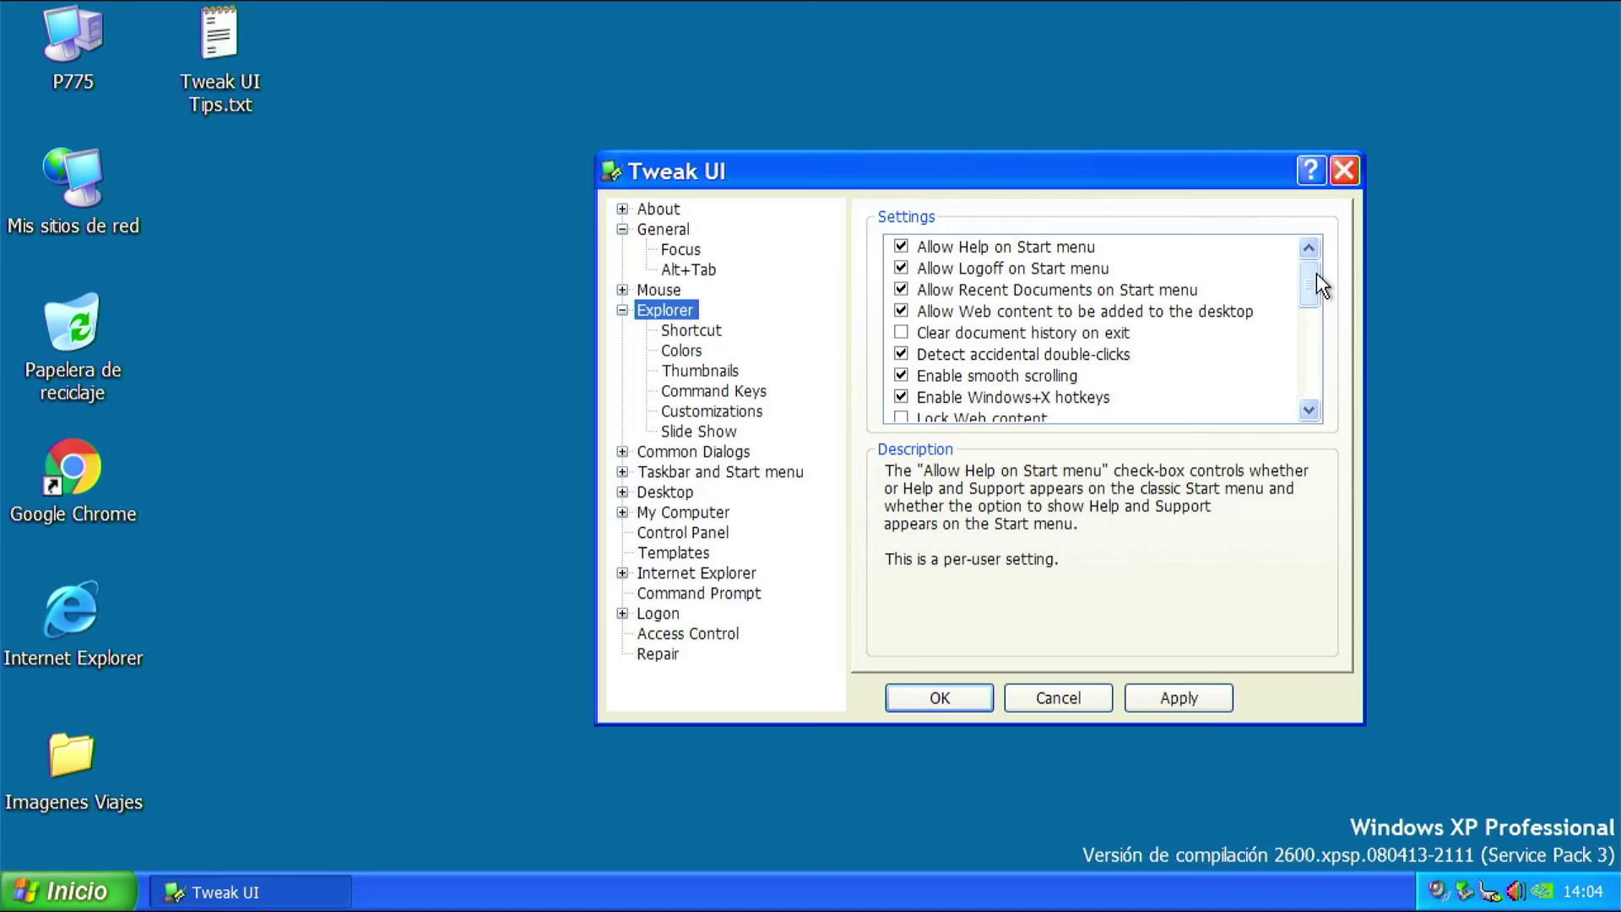
{"action": "left_click_drag", "start_coordinate": [1318, 281], "coordinate": [1316, 375]}
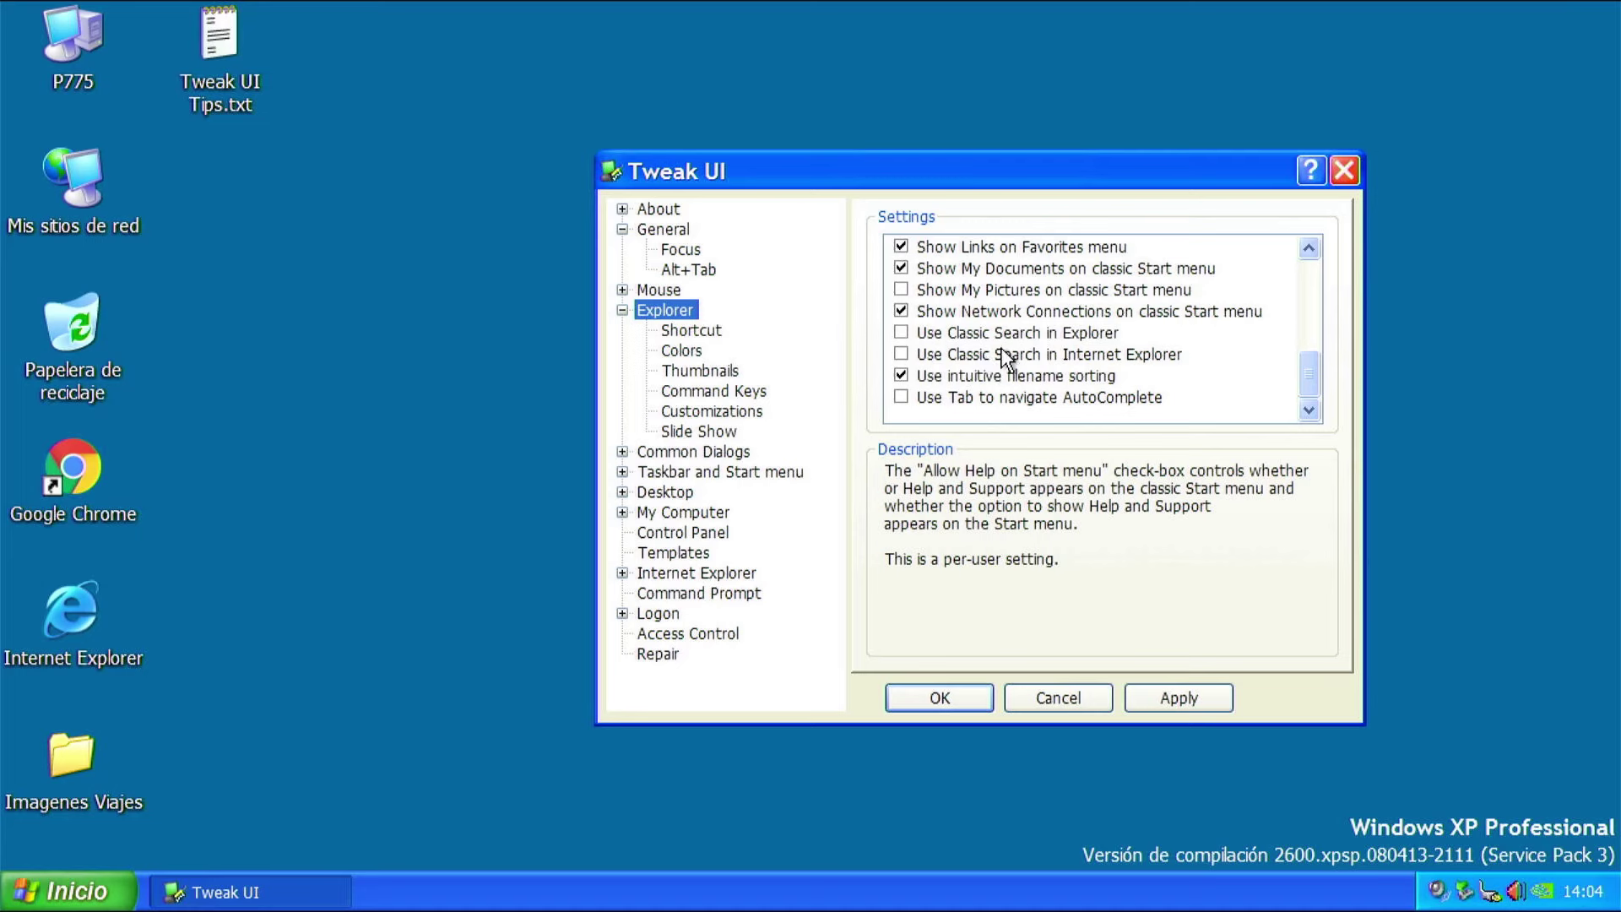
{"action": "left_click_drag", "start_coordinate": [1308, 376], "coordinate": [1305, 277]}
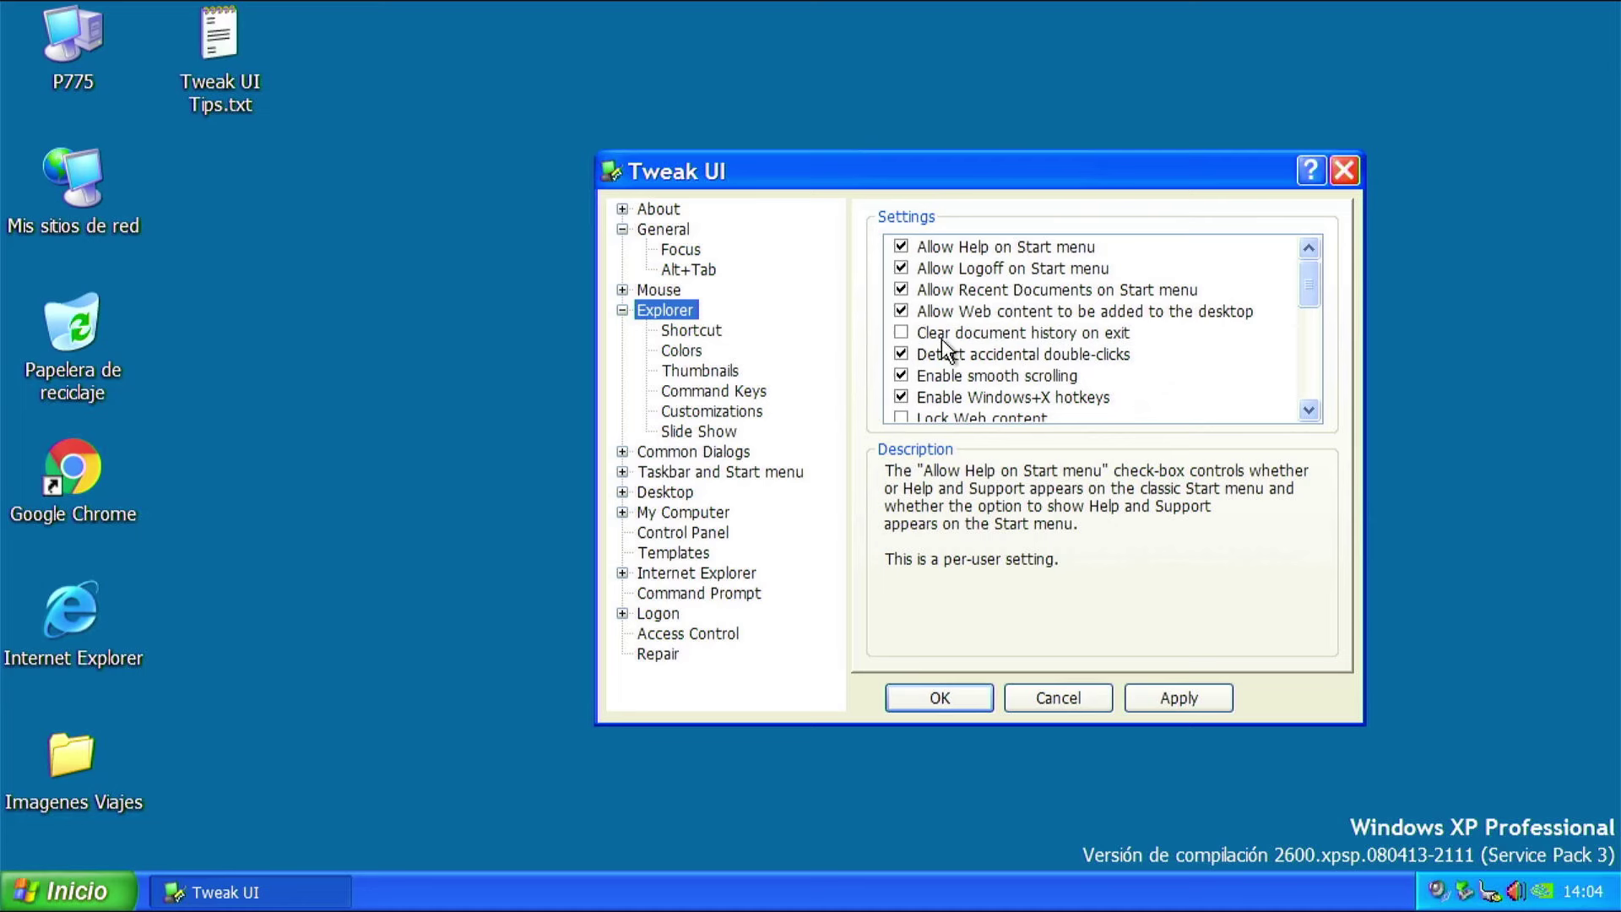
Step: Open Explorer's Shortcut page and examine the overlay arrow on the Google Chrome desktop shortcut
{"action": "left_click", "coordinate": [700, 331]}
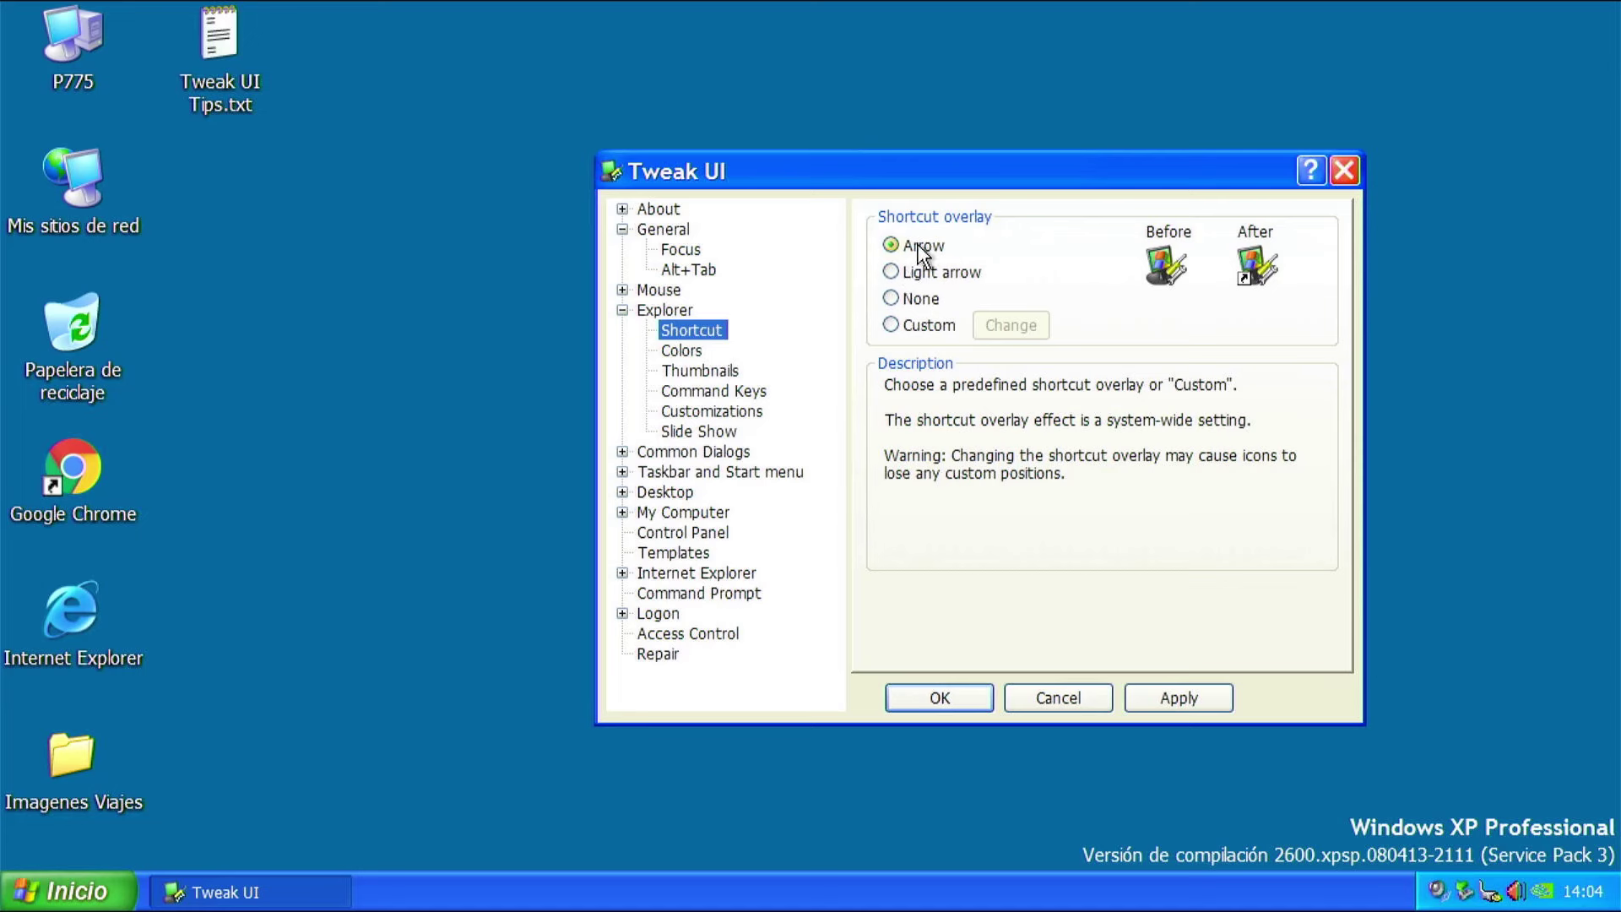
{"action": "left_click", "coordinate": [66, 482]}
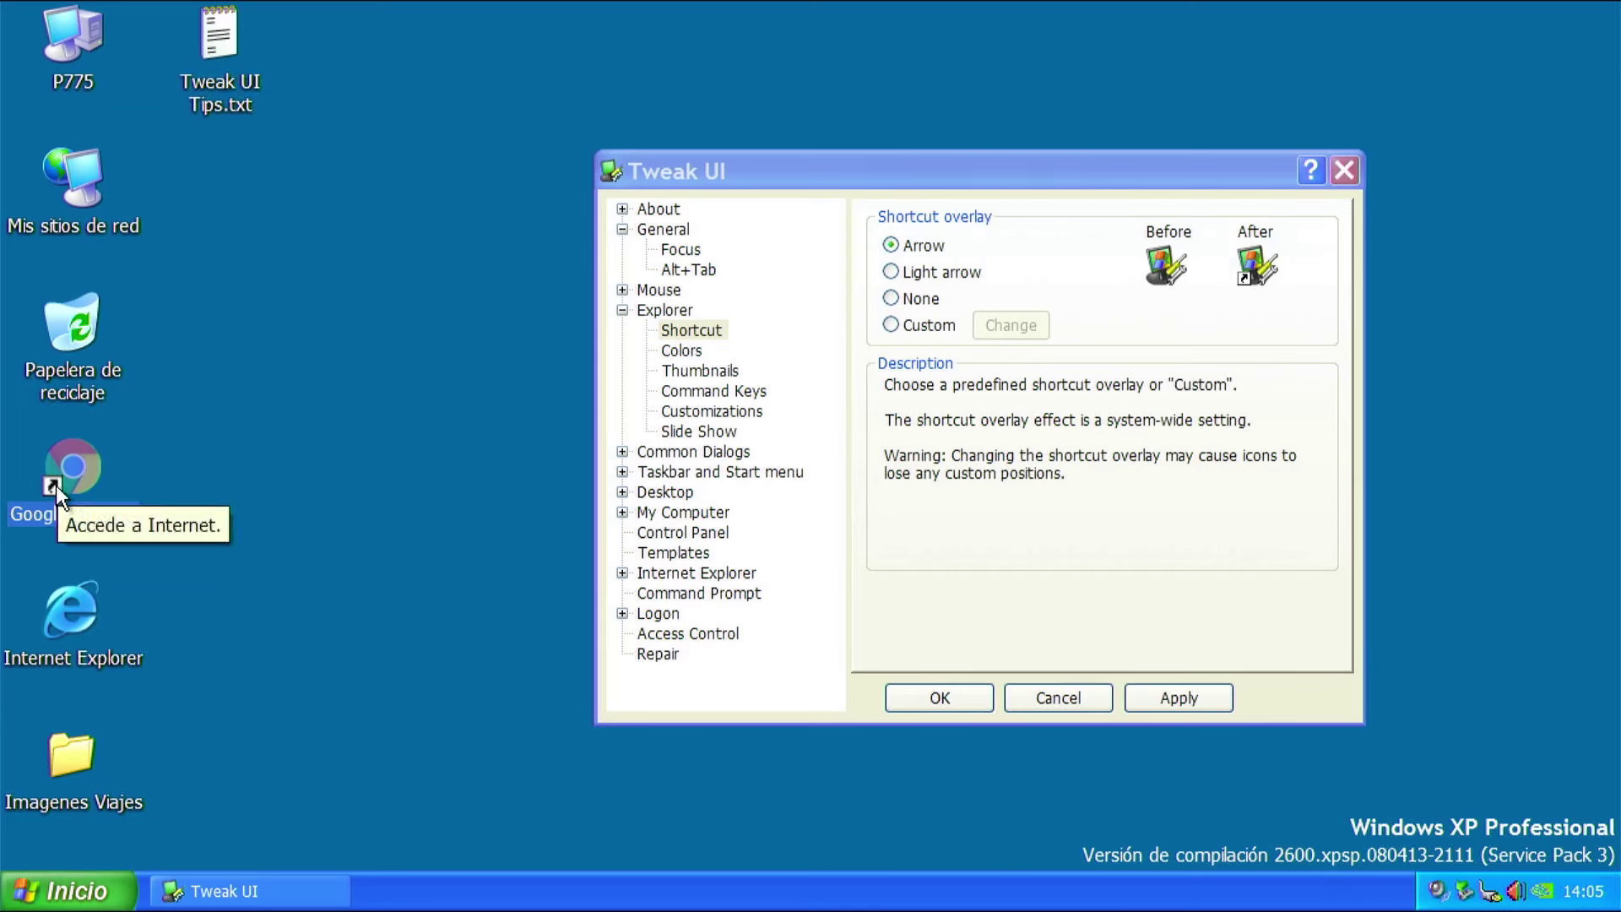
Step: Set the shortcut overlay to None, apply it, and check the Google Chrome desktop icon
{"action": "left_click", "coordinate": [891, 298]}
{"action": "left_click", "coordinate": [1191, 697]}
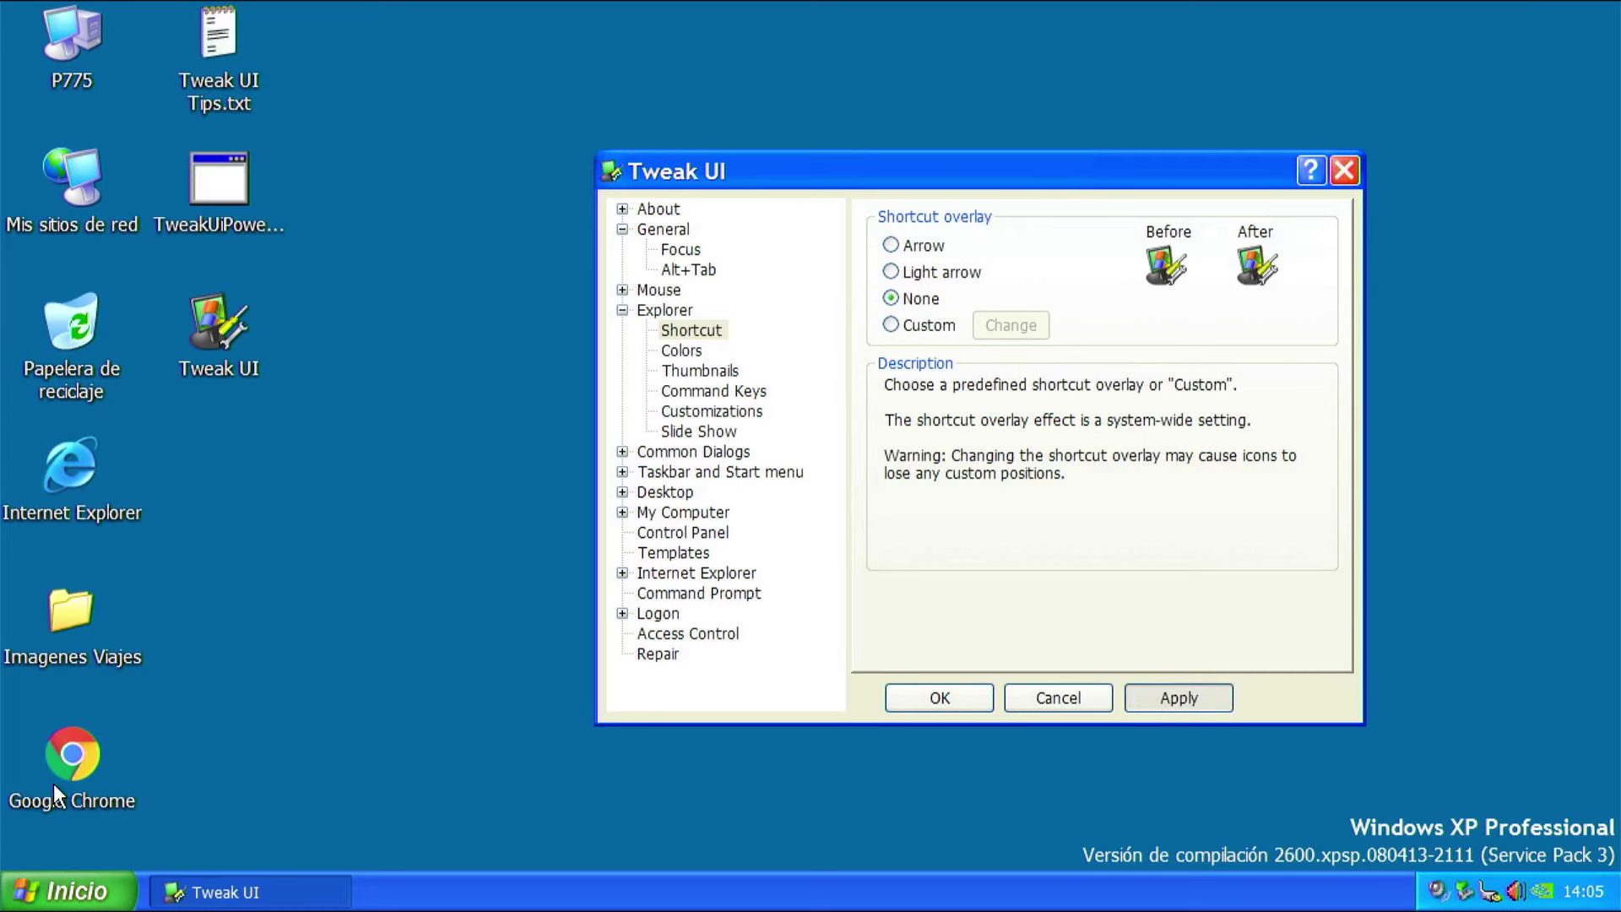
{"action": "left_click", "coordinate": [84, 766]}
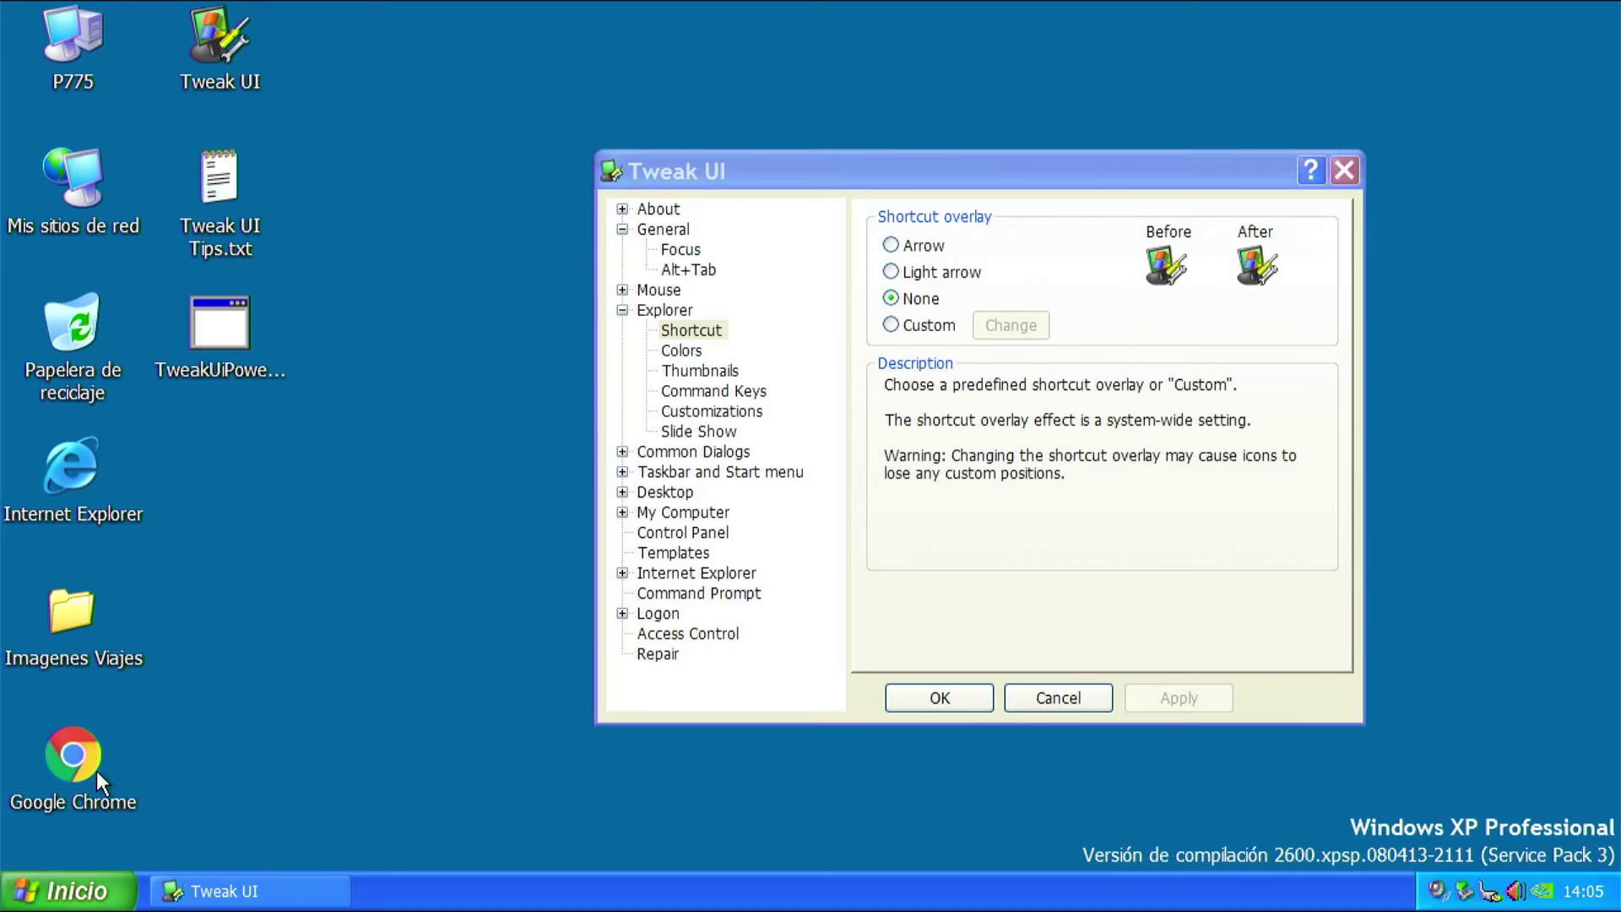
Step: Try the Light arrow shortcut overlay and a custom gears icon overlay, applying each and checking the Google Chrome desktop shortcut
{"action": "left_click", "coordinate": [940, 273]}
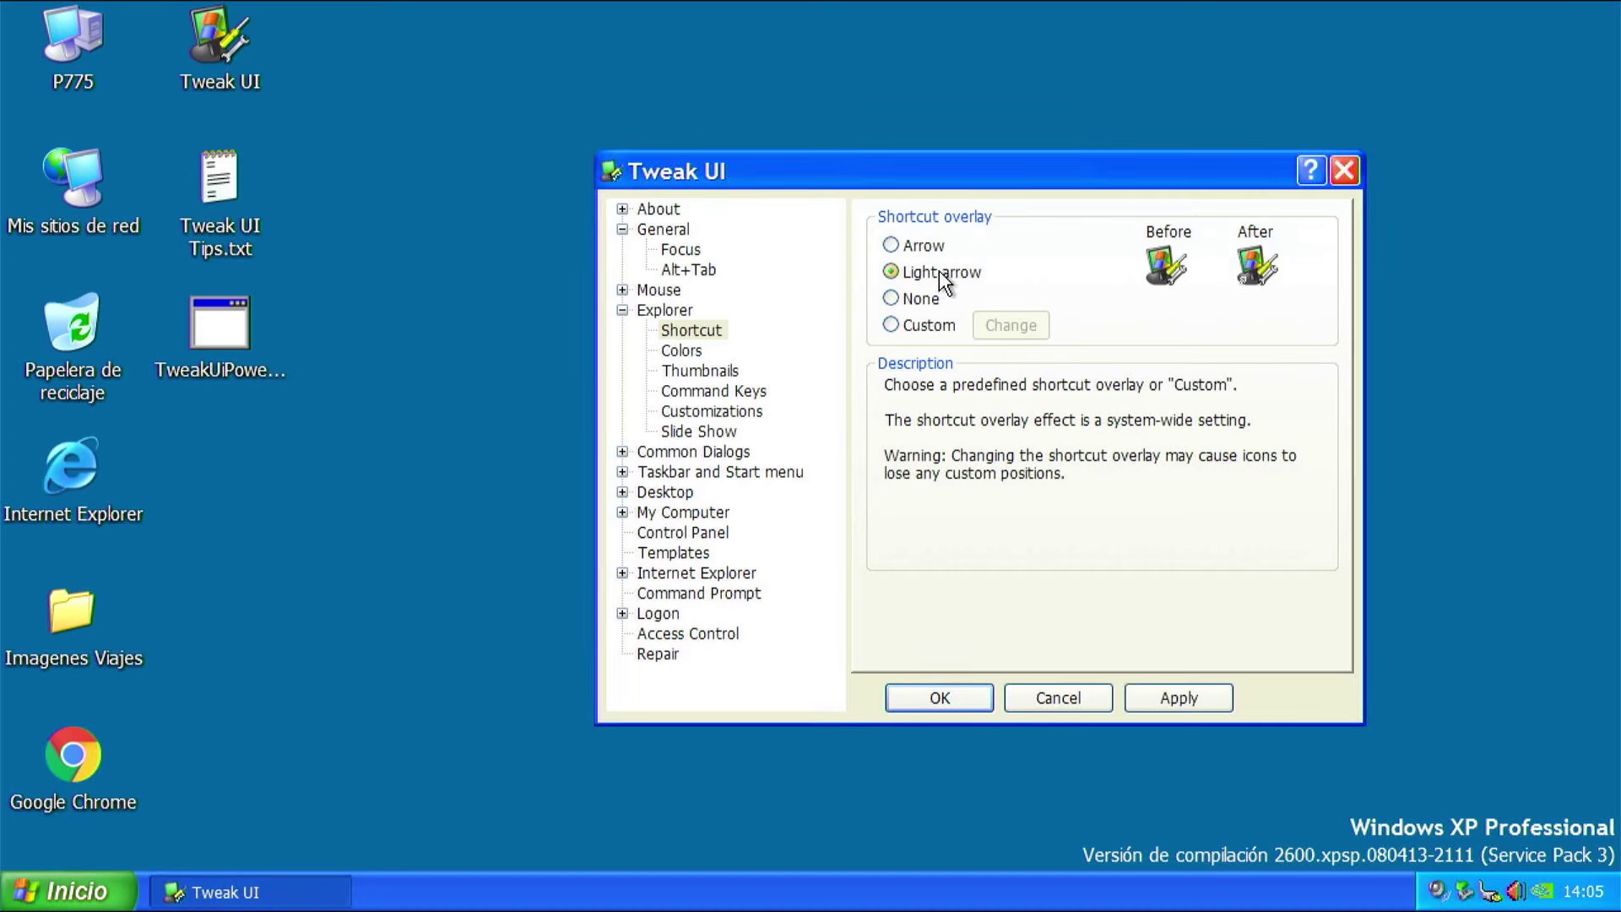
{"action": "left_click", "coordinate": [1186, 697]}
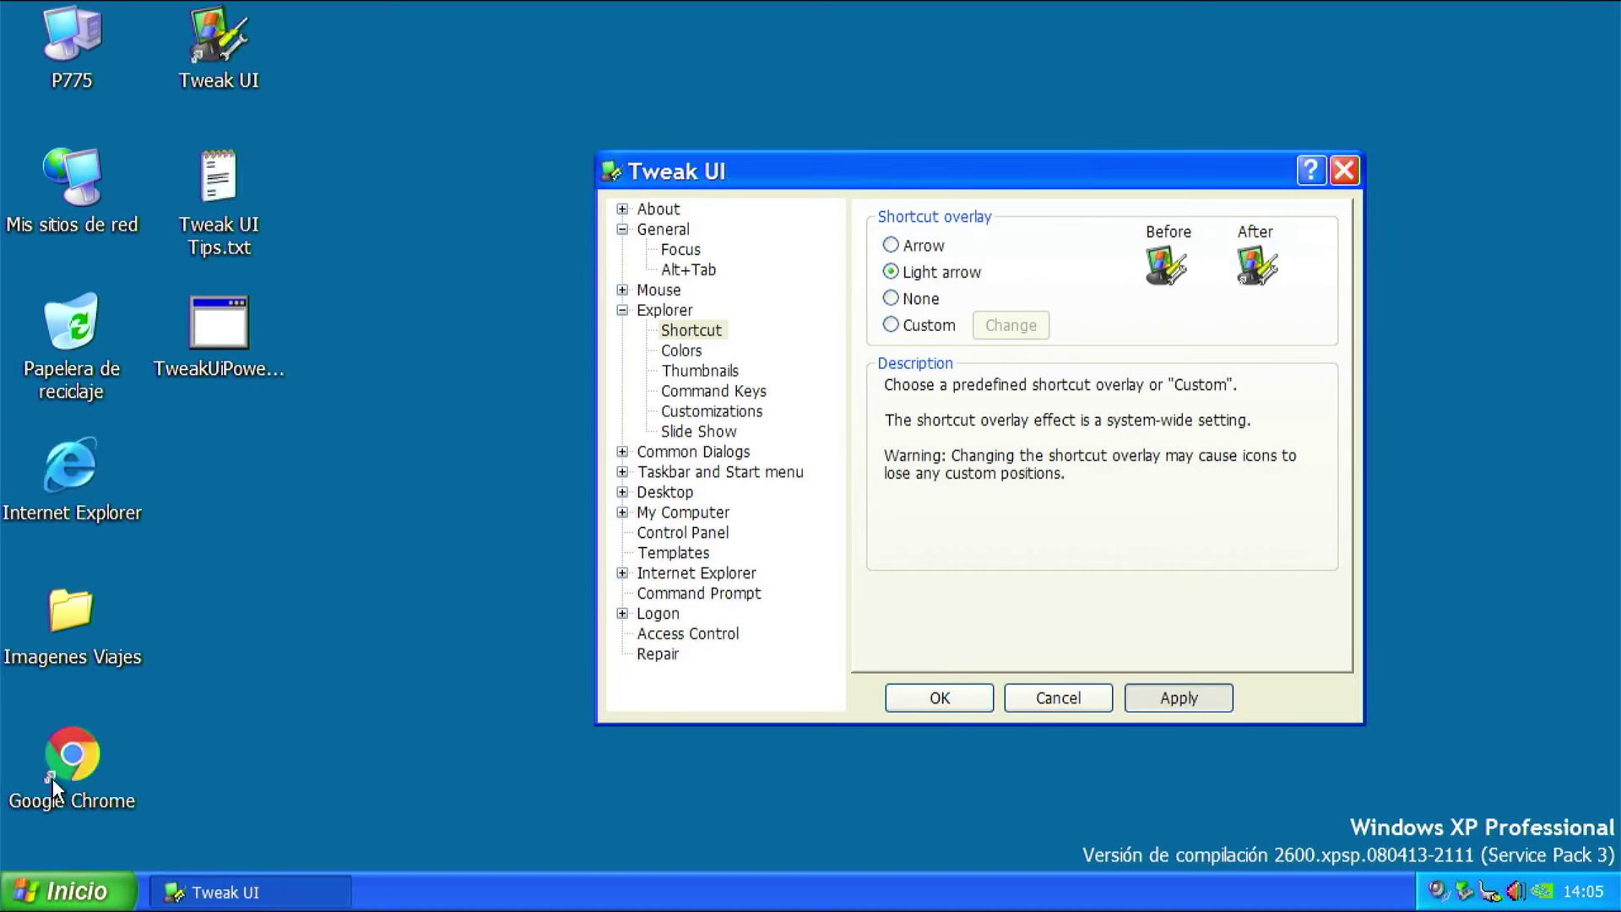
{"action": "left_click", "coordinate": [919, 336]}
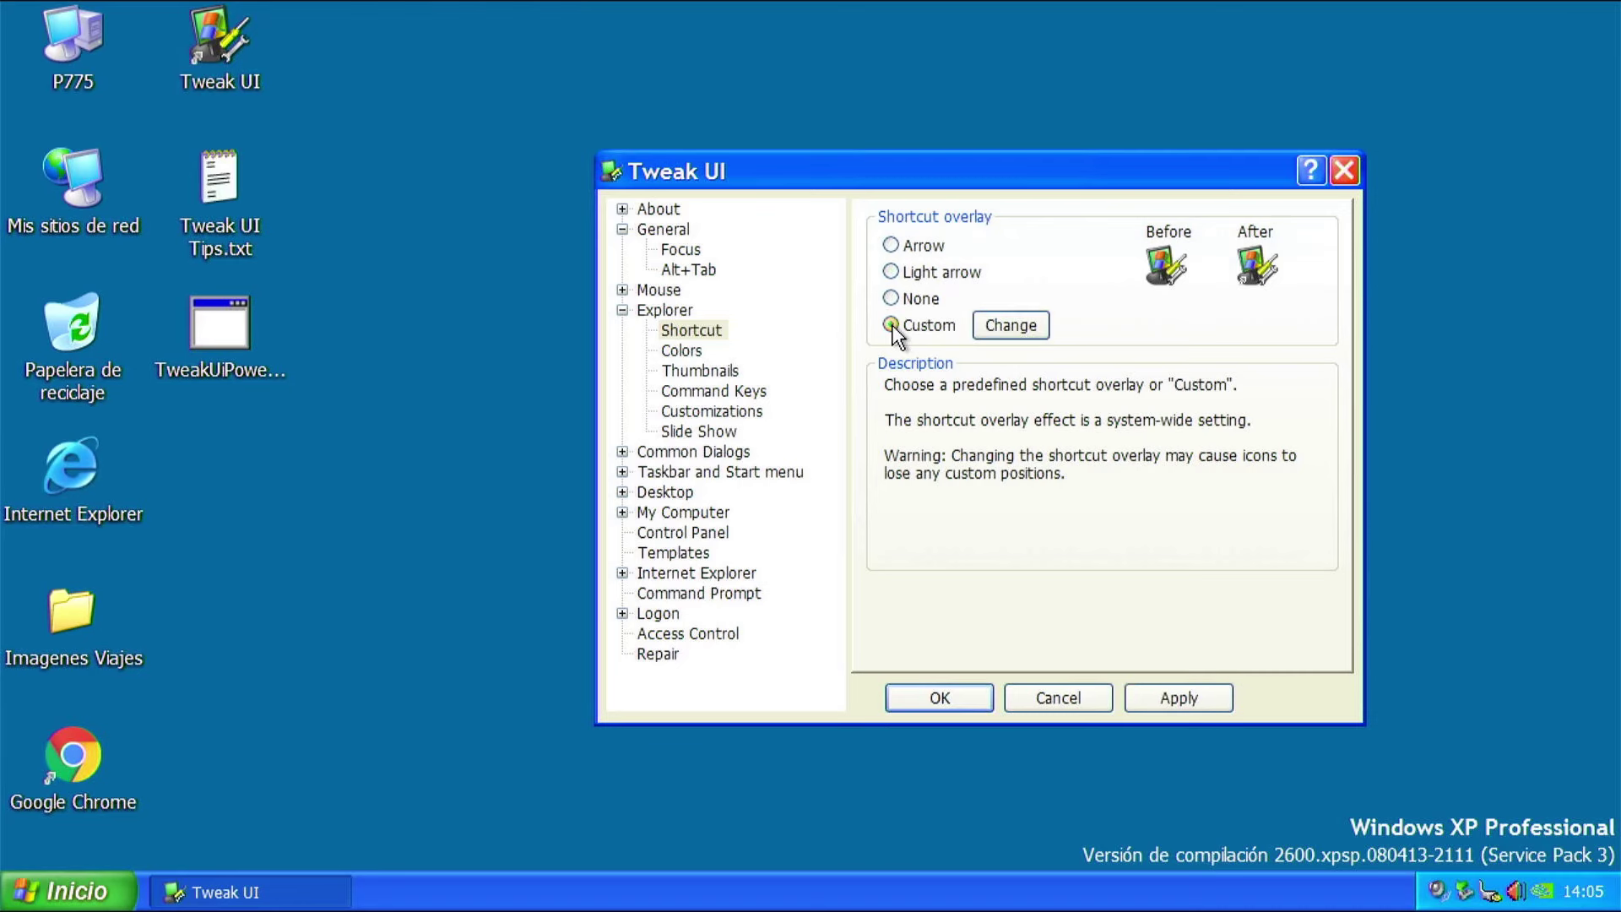
{"action": "left_click", "coordinate": [1010, 326]}
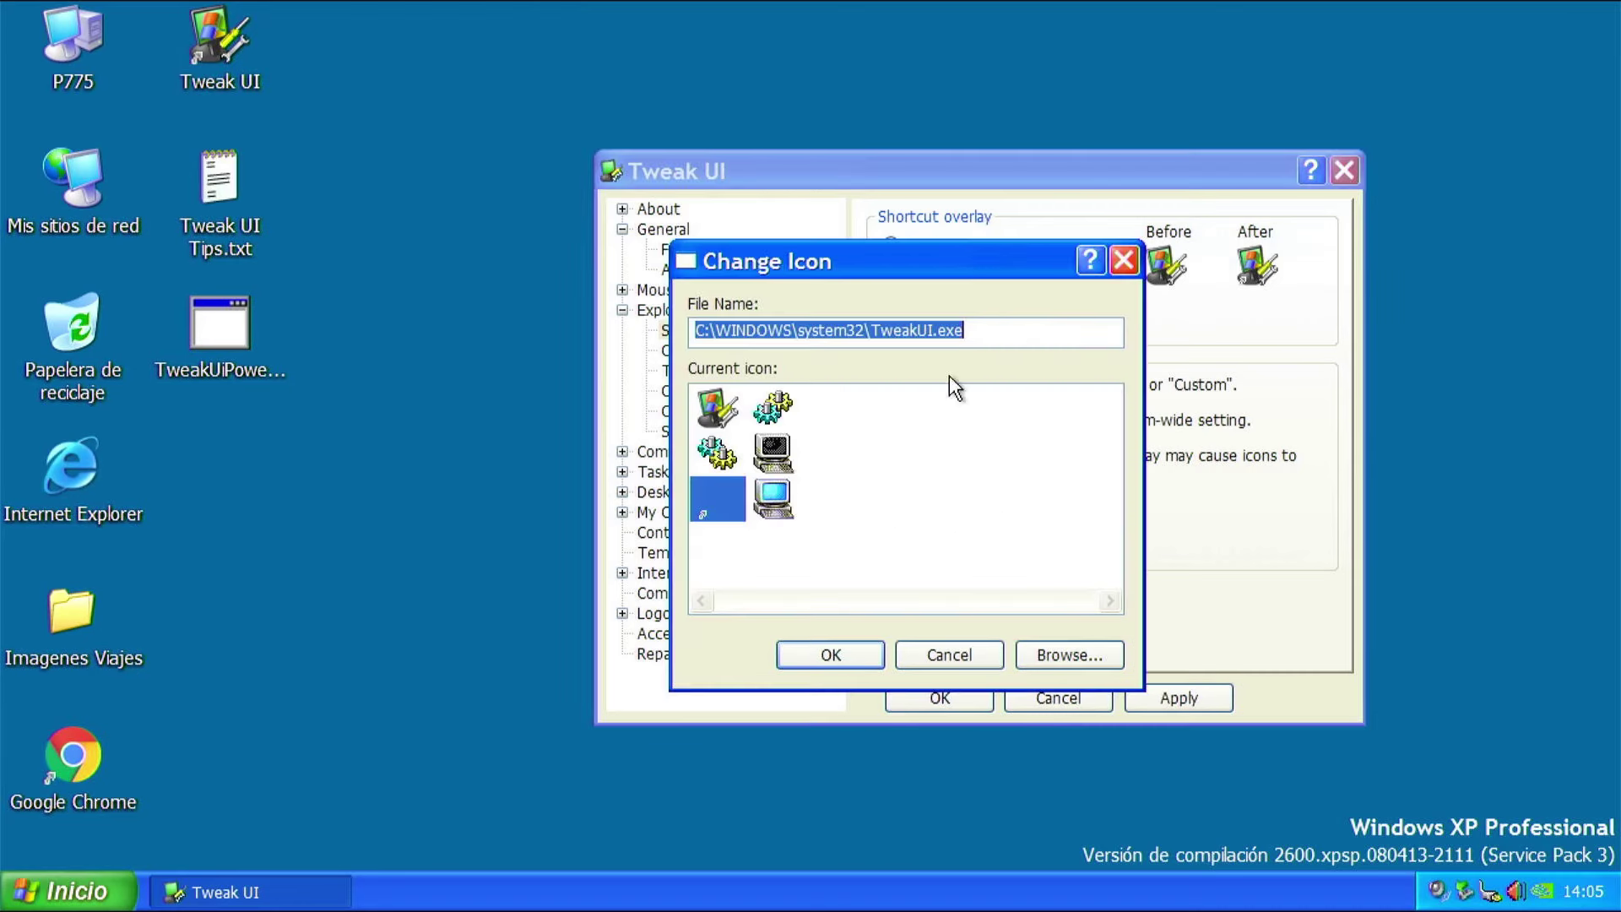
{"action": "left_click", "coordinate": [802, 656]}
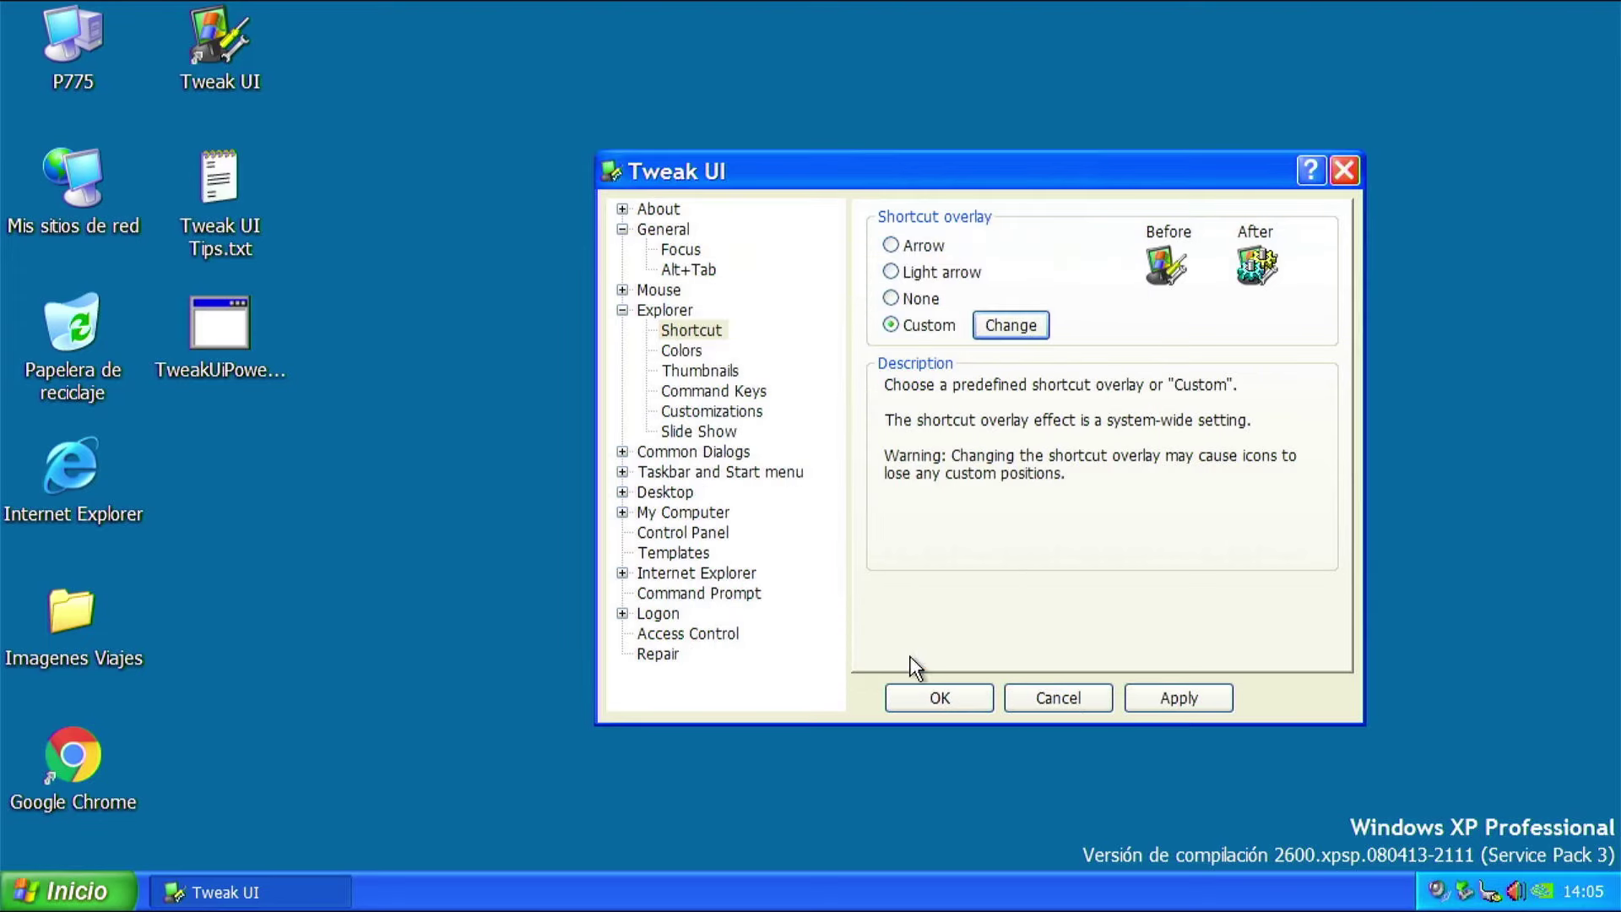
{"action": "left_click", "coordinate": [1160, 696]}
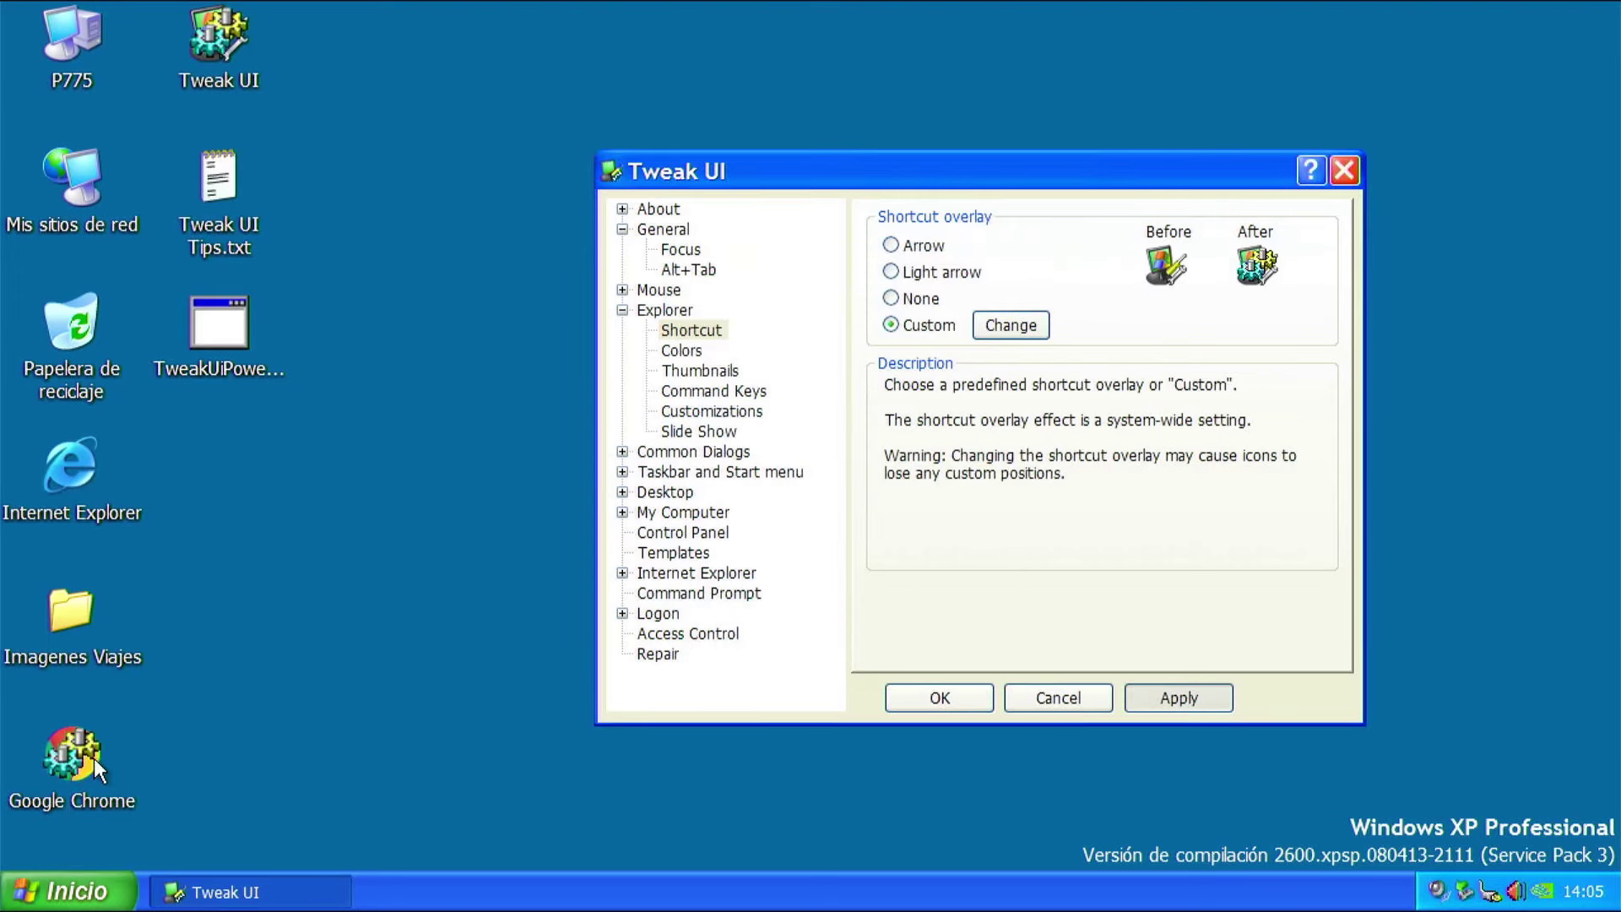
{"action": "left_click", "coordinate": [88, 758]}
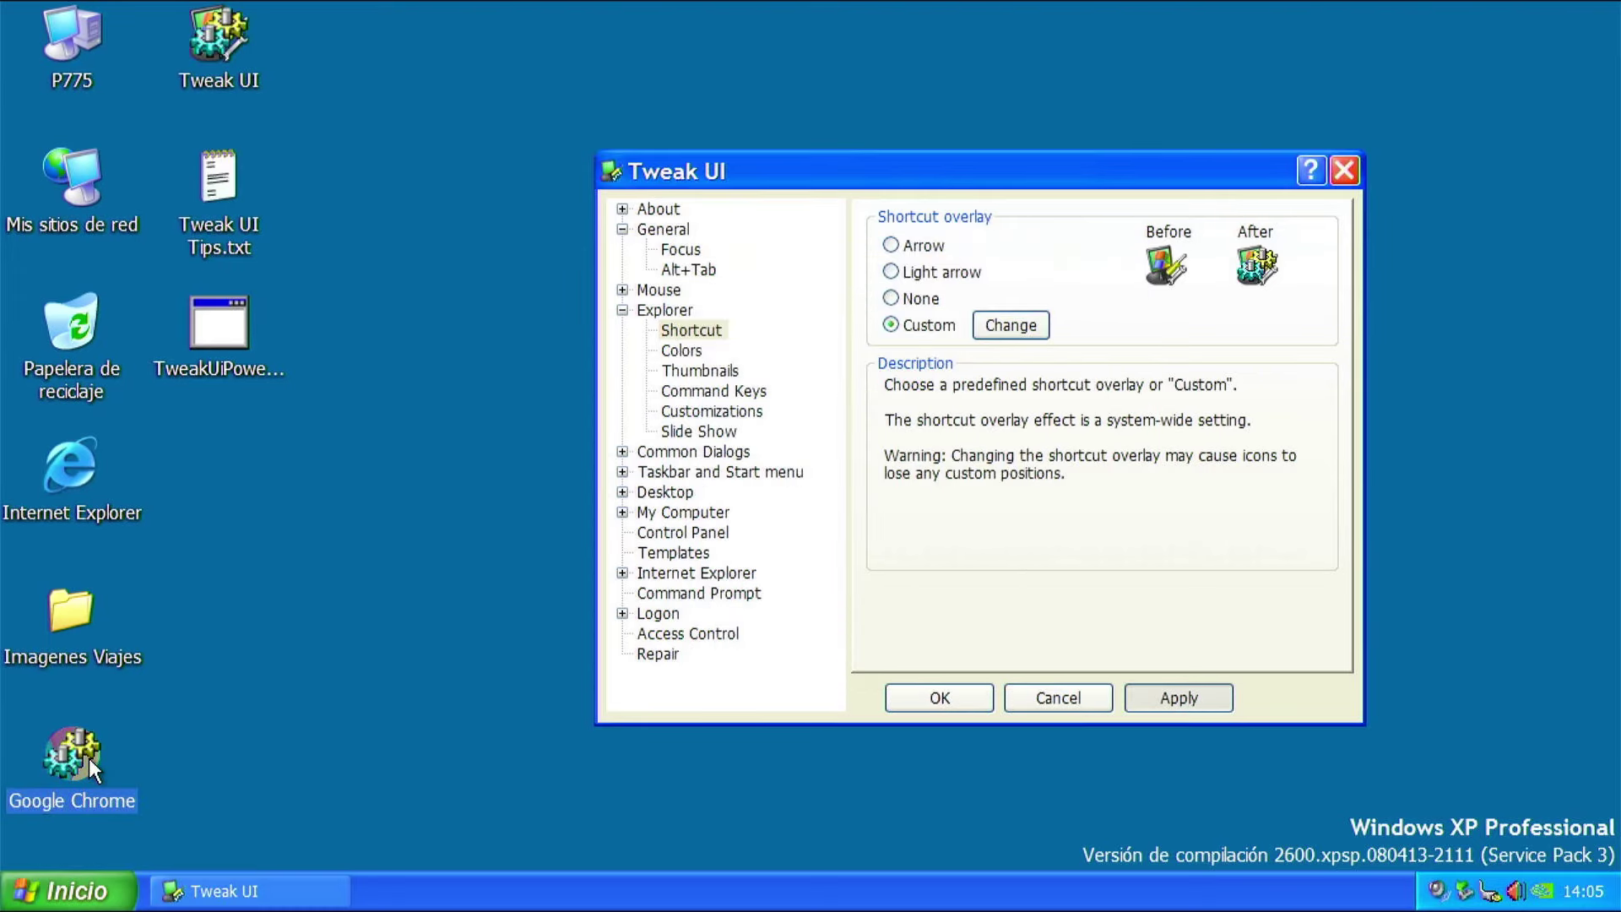
Step: Set the shortcut overlay to Arrow and apply it
{"action": "left_click", "coordinate": [911, 245]}
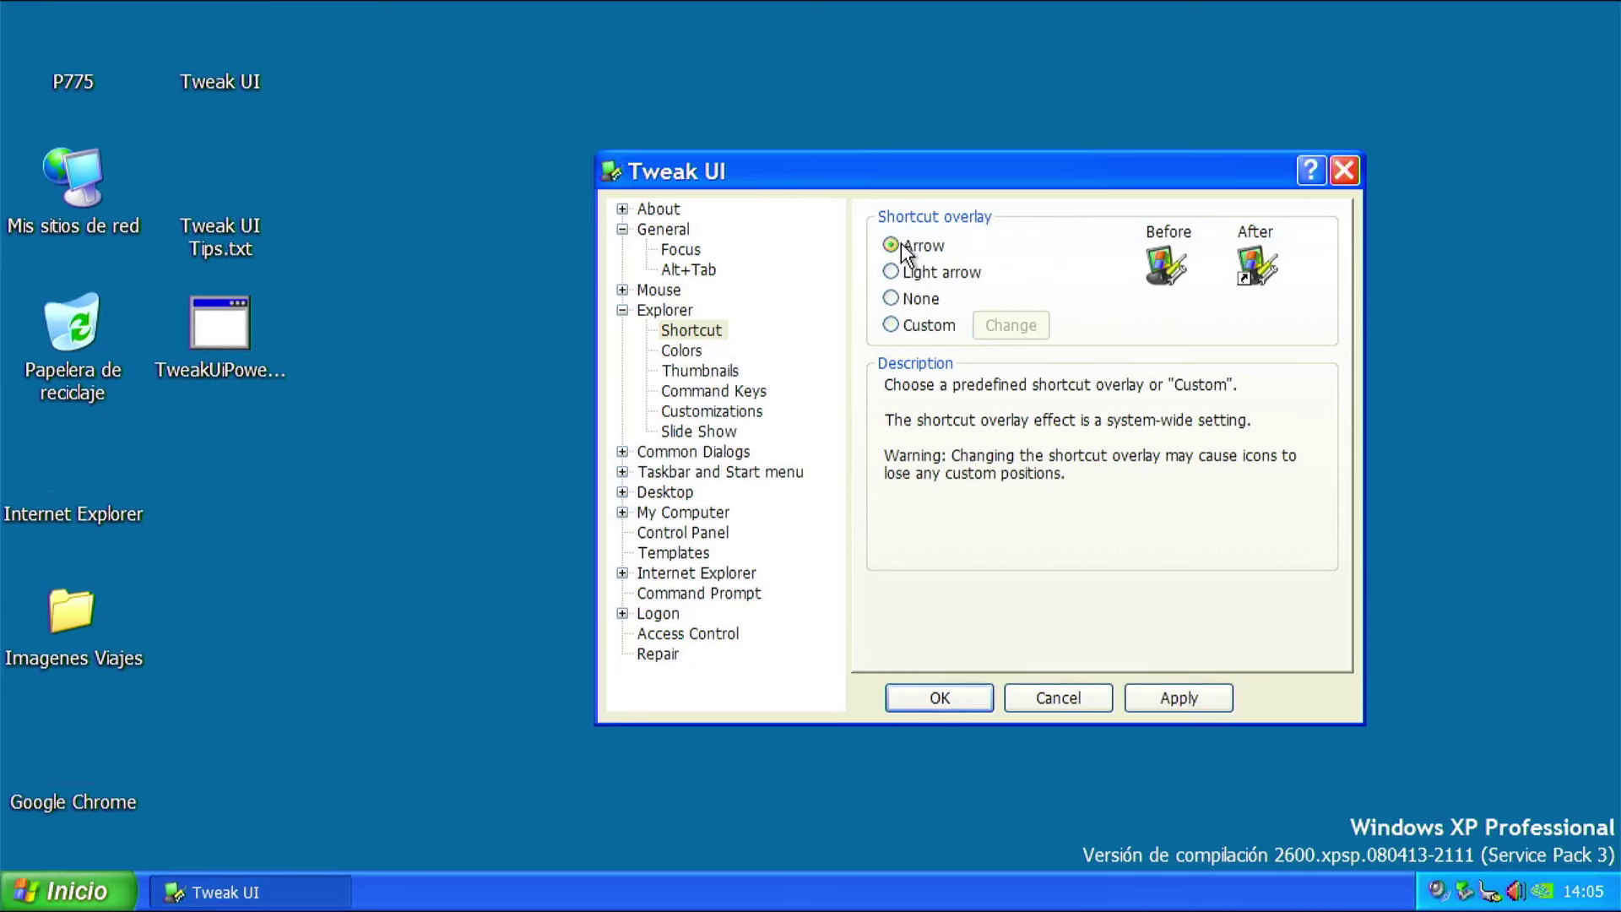
{"action": "left_click", "coordinate": [1199, 699]}
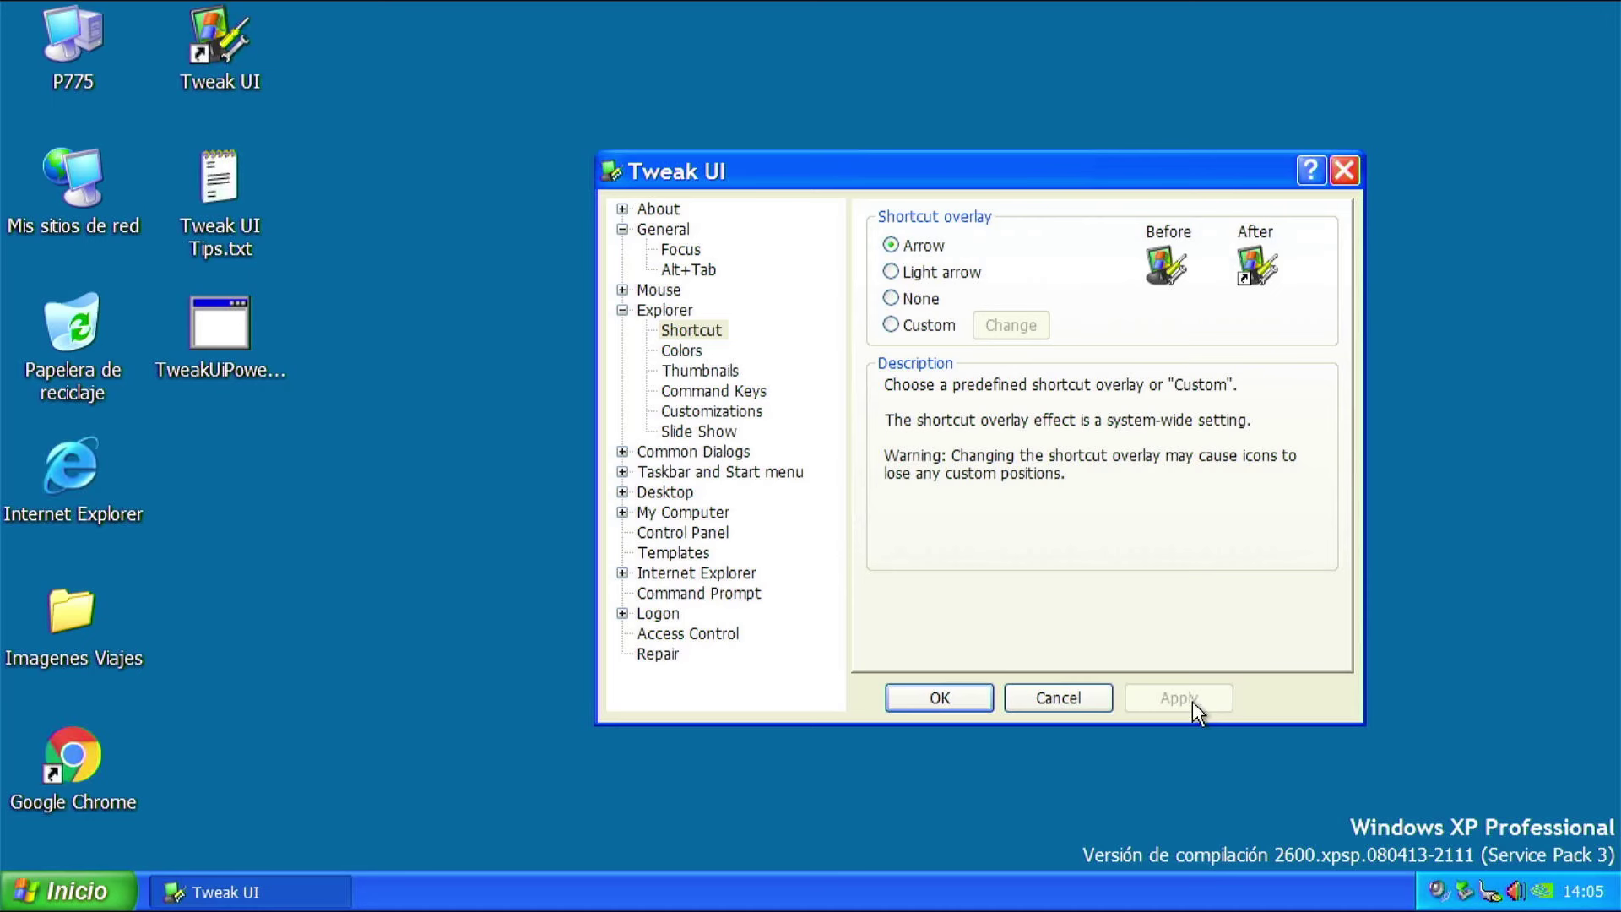
Step: Open Explorer's Colors page and view the color choices for encrypted files without changing them
{"action": "left_click", "coordinate": [693, 349]}
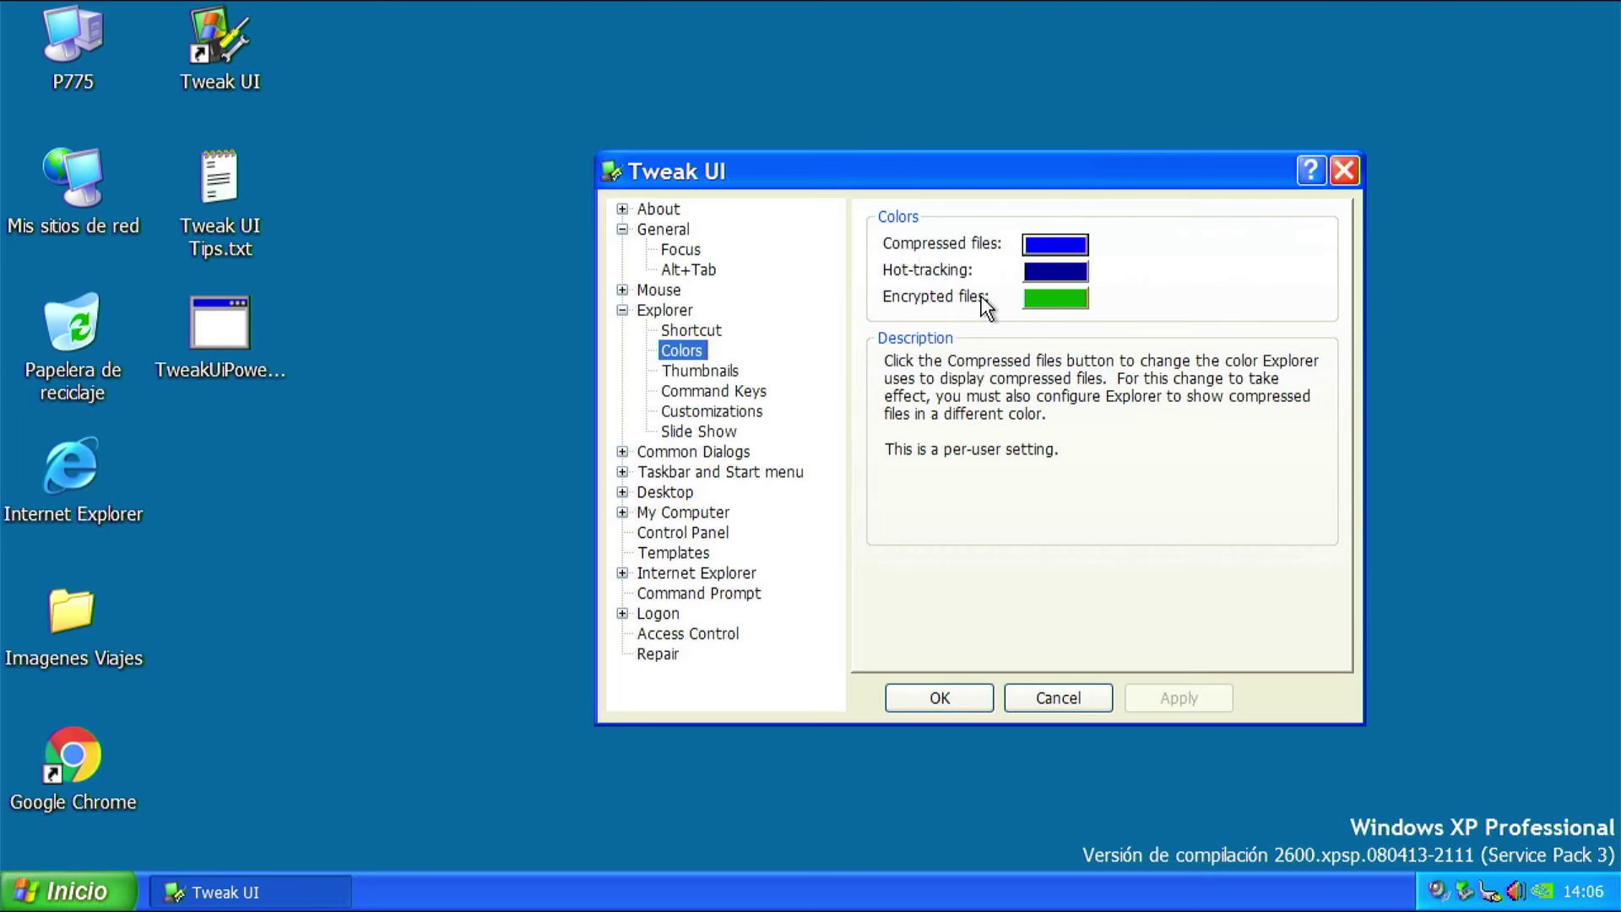
{"action": "left_click", "coordinate": [1055, 301]}
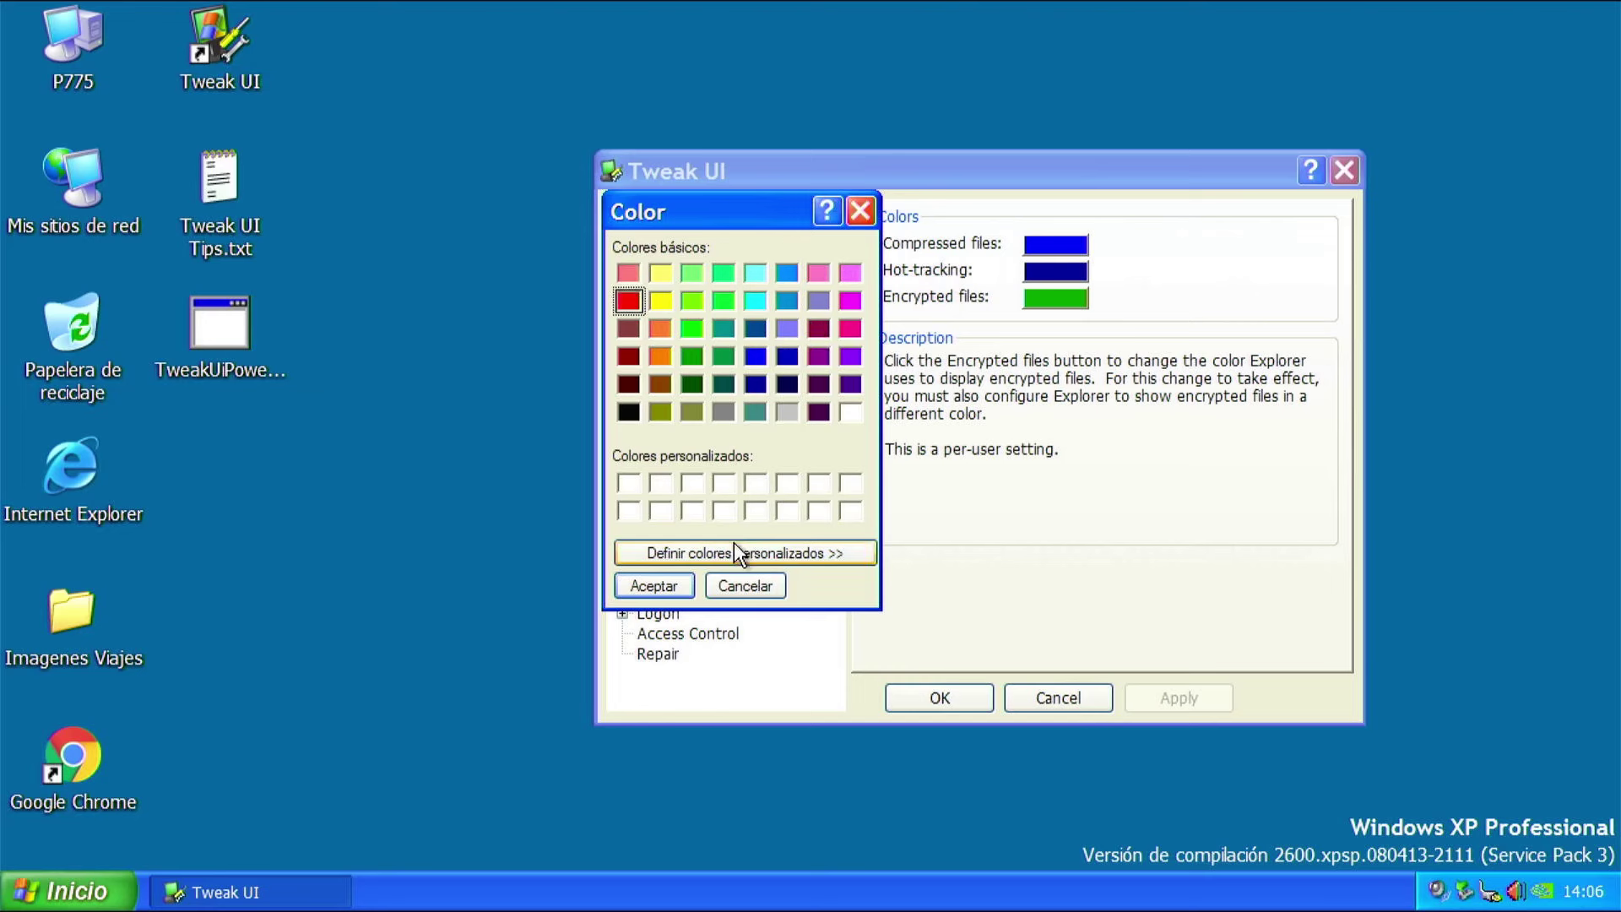
{"action": "left_click", "coordinate": [752, 576]}
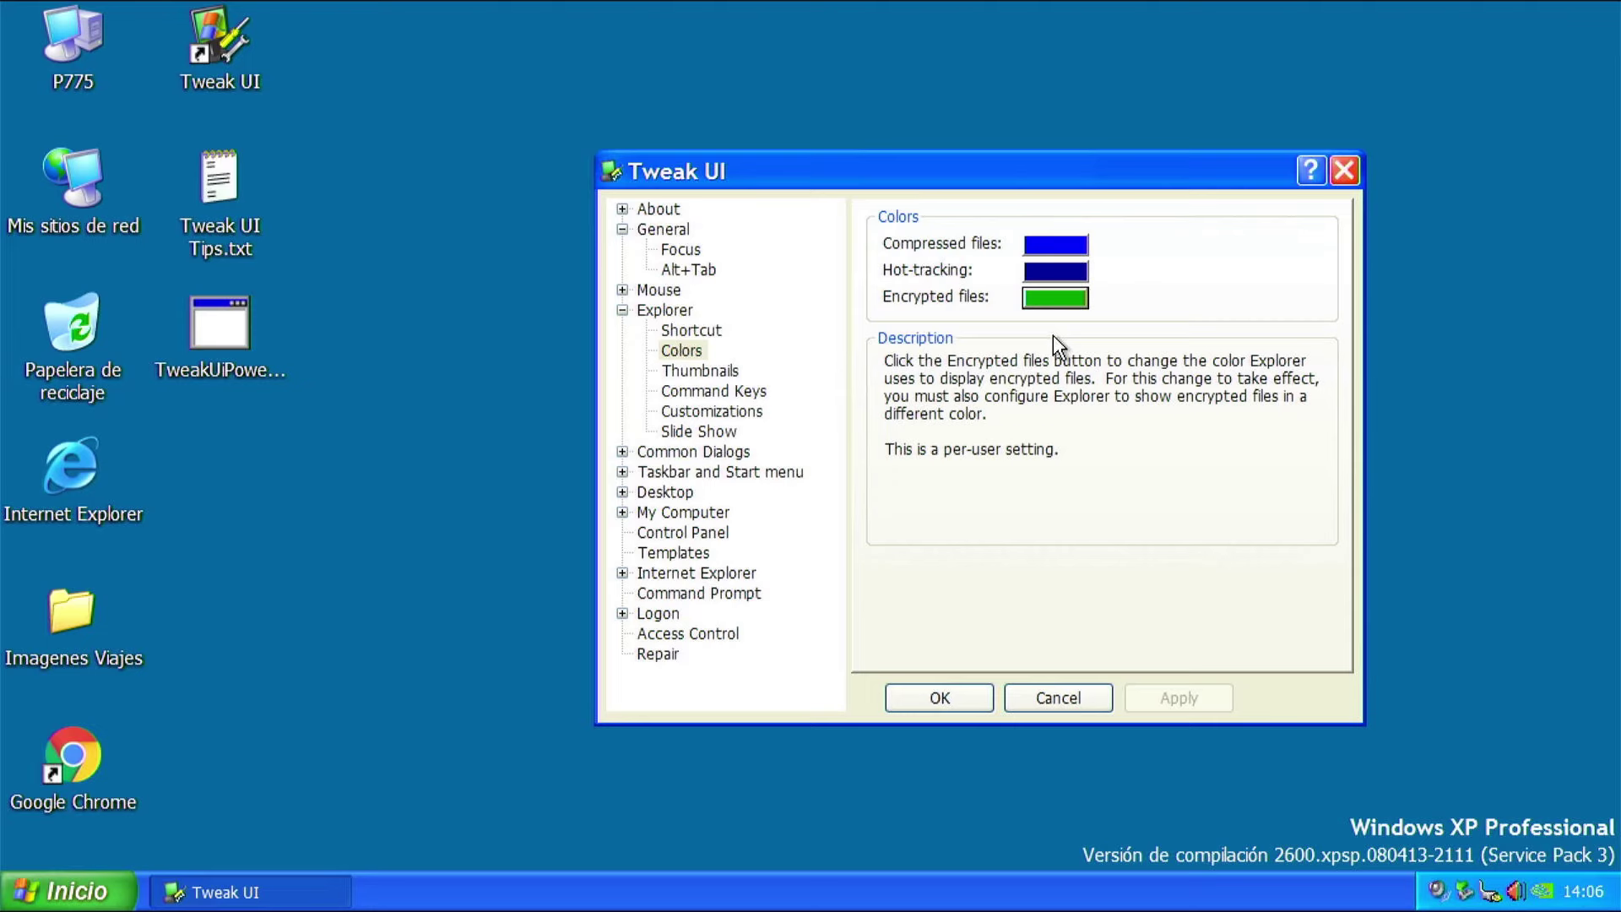
Step: Open Explorer's Thumbnails page and, beside it, show the Imagenes Viajes desktop folder in thumbnail view (Vistas en miniatura)
{"action": "left_click", "coordinate": [716, 371]}
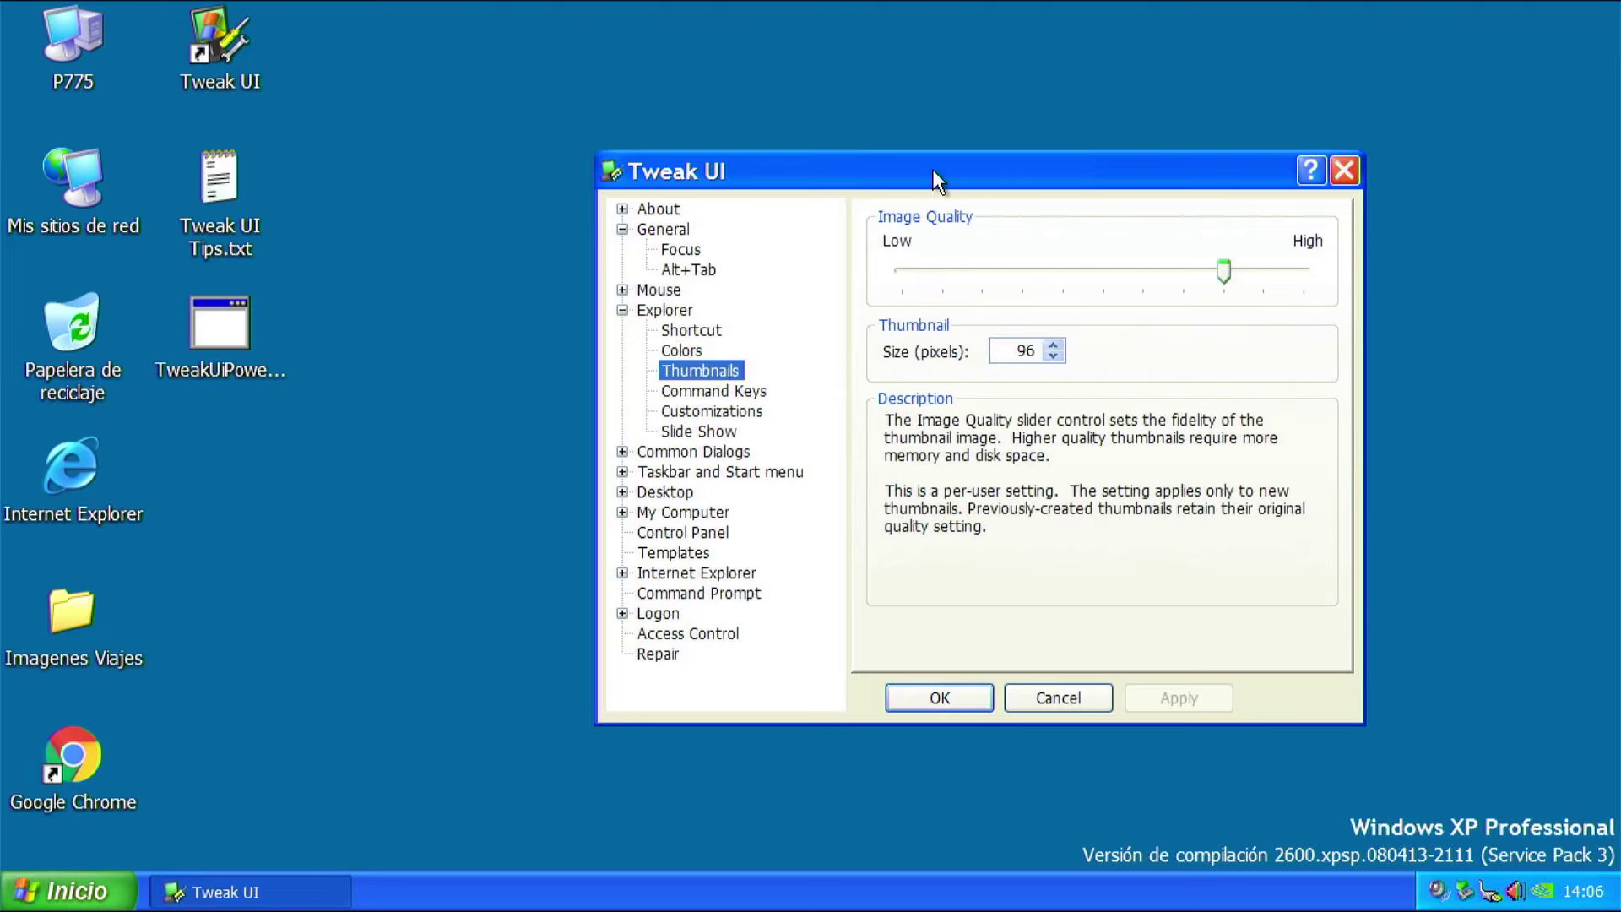
{"action": "left_click_drag", "start_coordinate": [931, 169], "coordinate": [1137, 135]}
{"action": "double_click", "coordinate": [79, 630]}
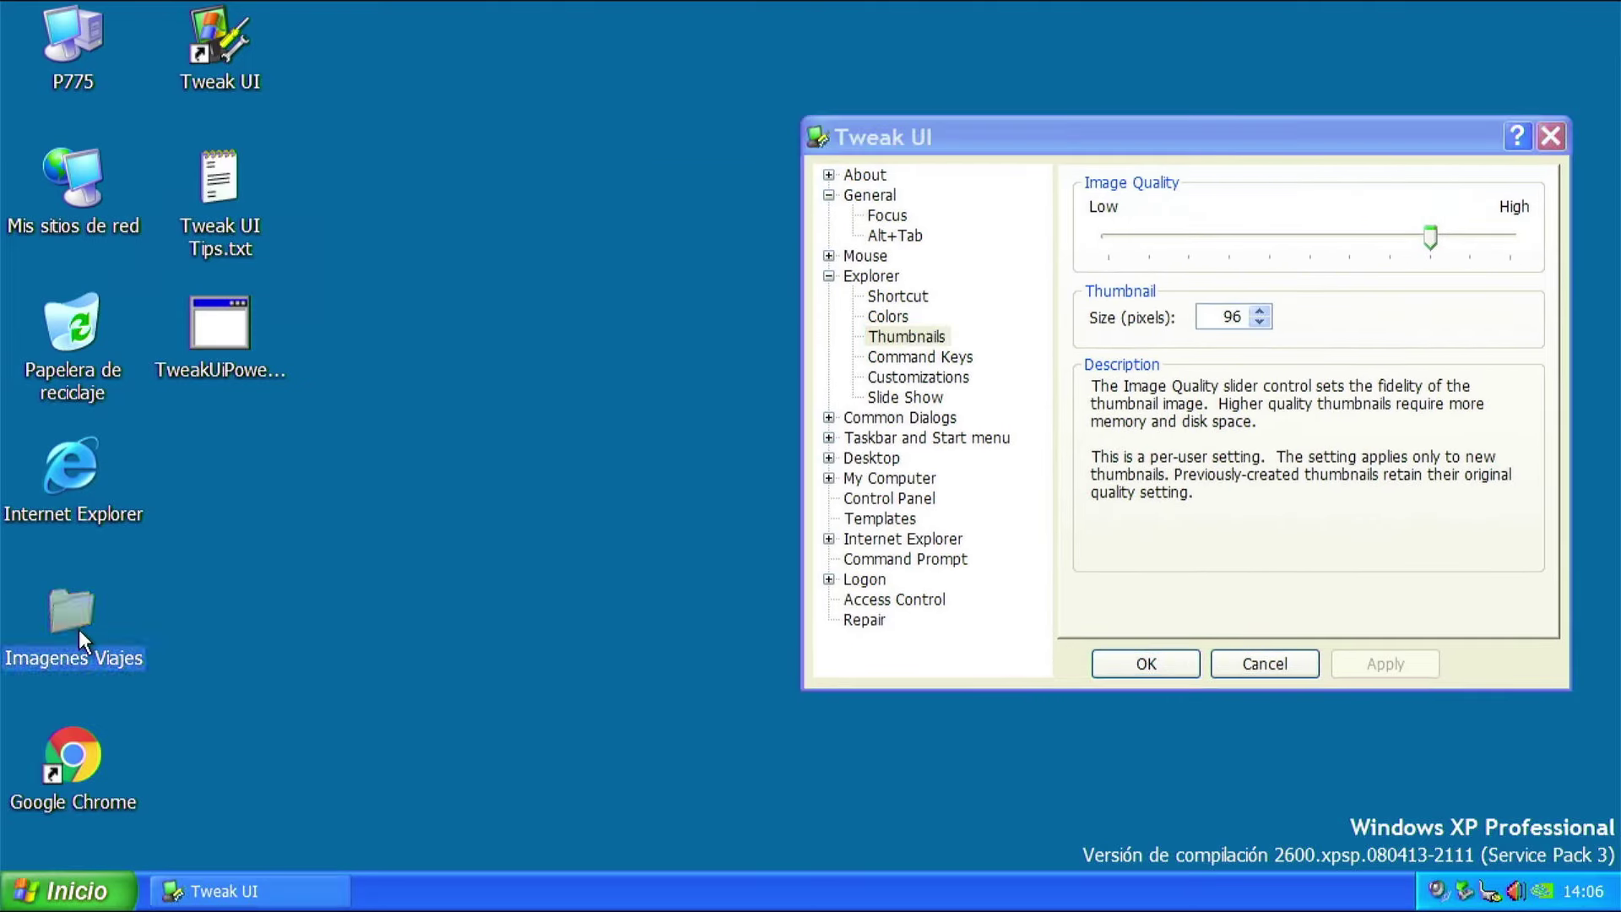
{"action": "left_click_drag", "start_coordinate": [1043, 273], "coordinate": [755, 272]}
{"action": "left_click", "coordinate": [559, 141]}
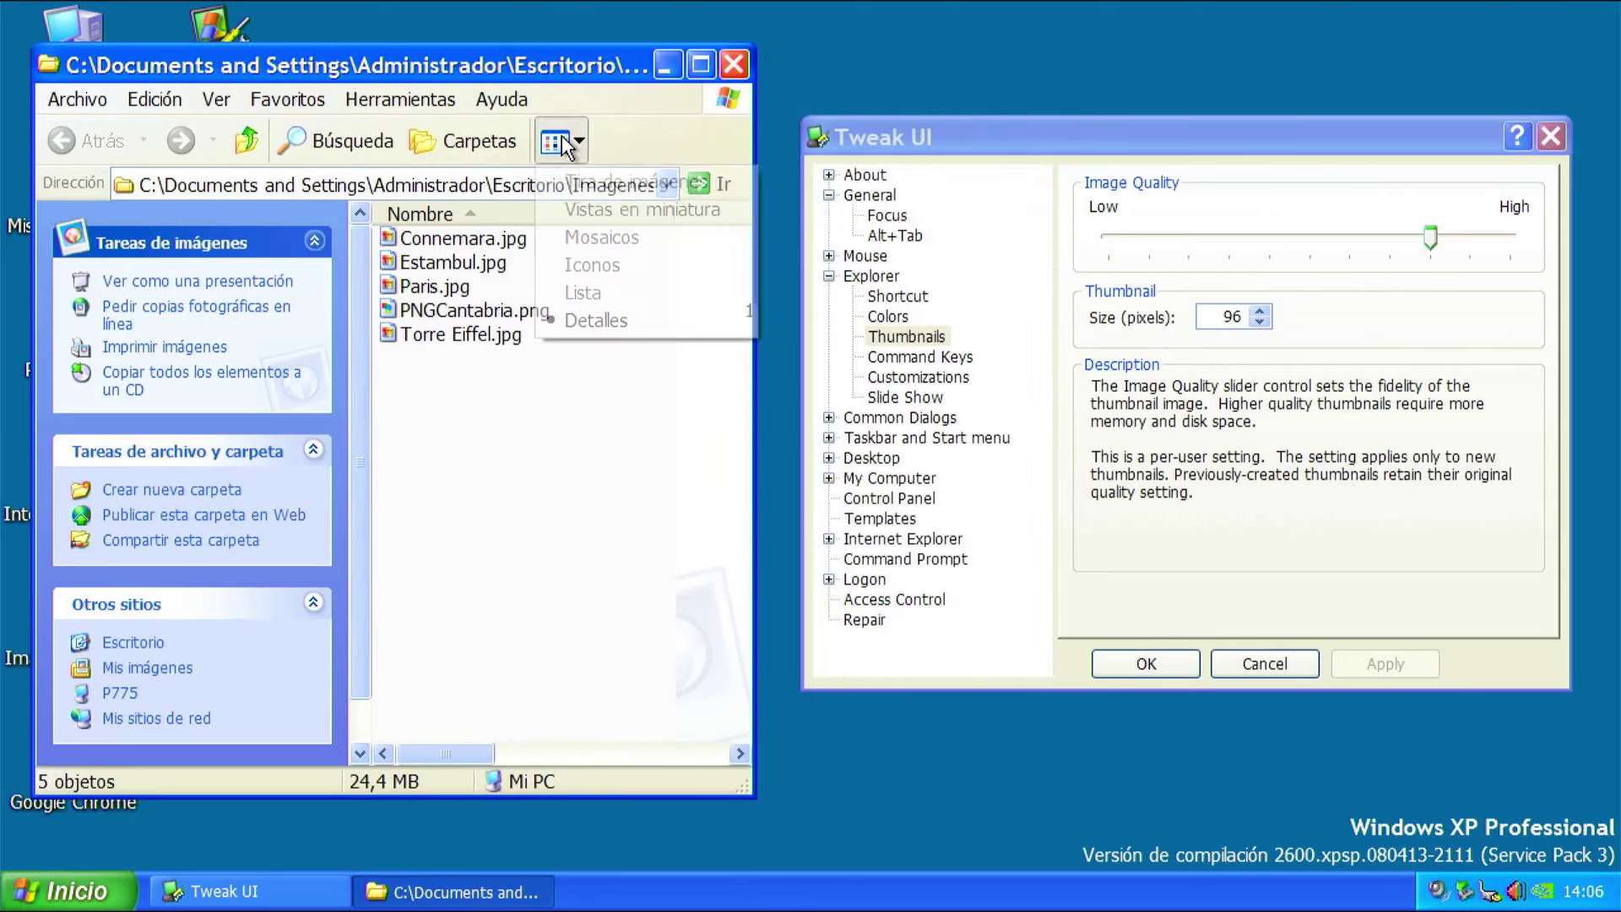
{"action": "left_click", "coordinate": [655, 211]}
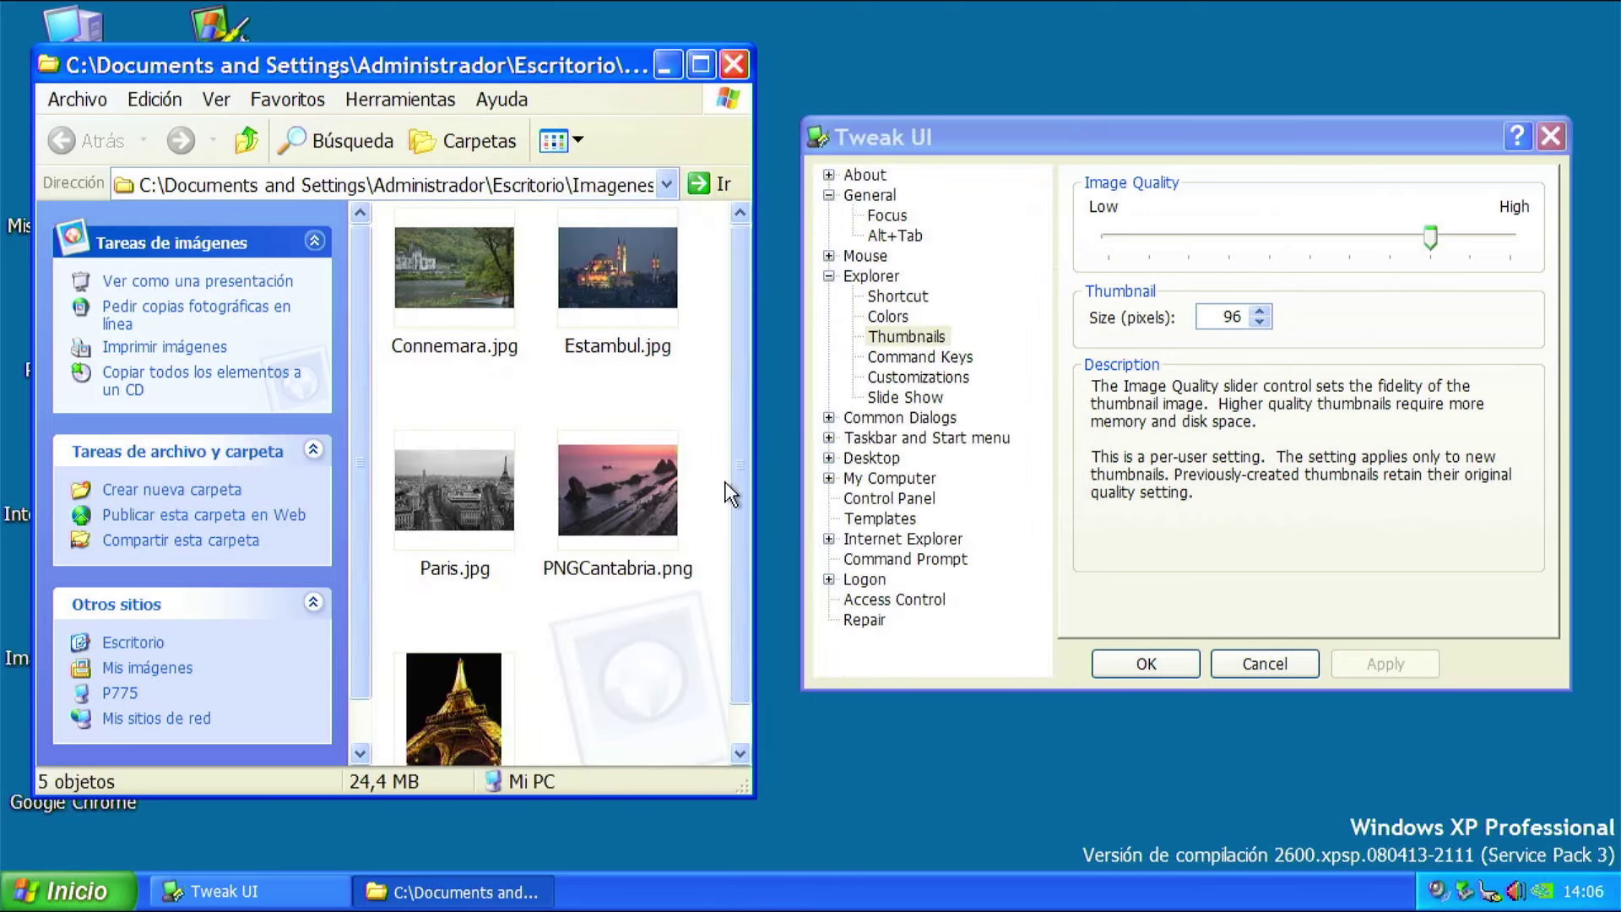
Step: View Estambul.jpg from the Imagenes Viajes folder at larger size and close the image viewer
{"action": "left_click", "coordinate": [641, 282]}
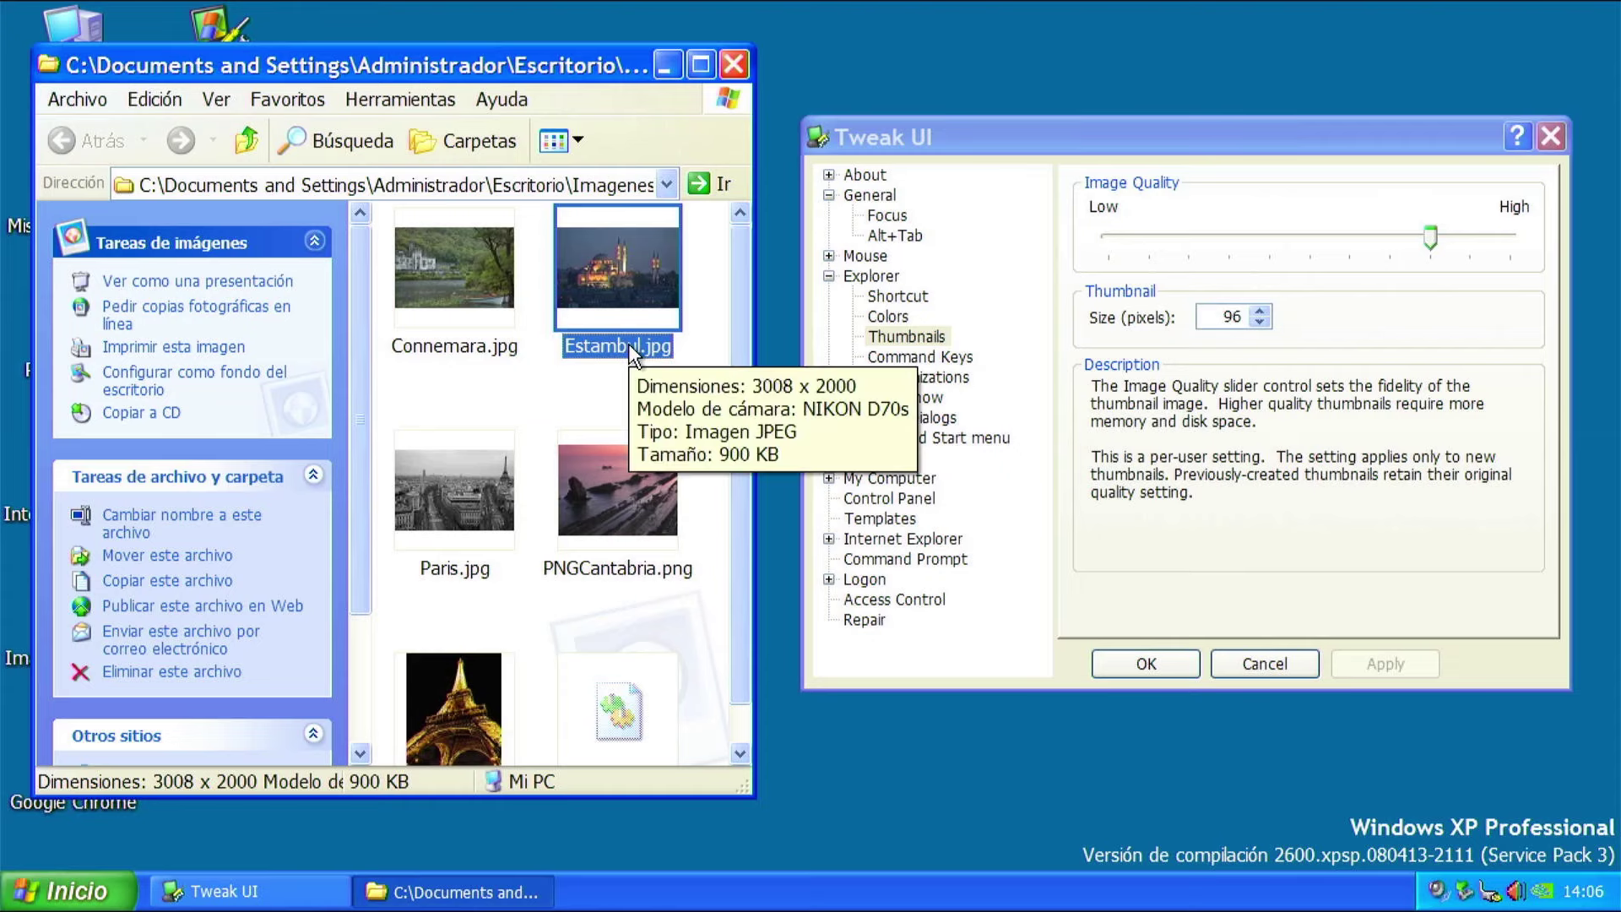
{"action": "double_click", "coordinate": [625, 345]}
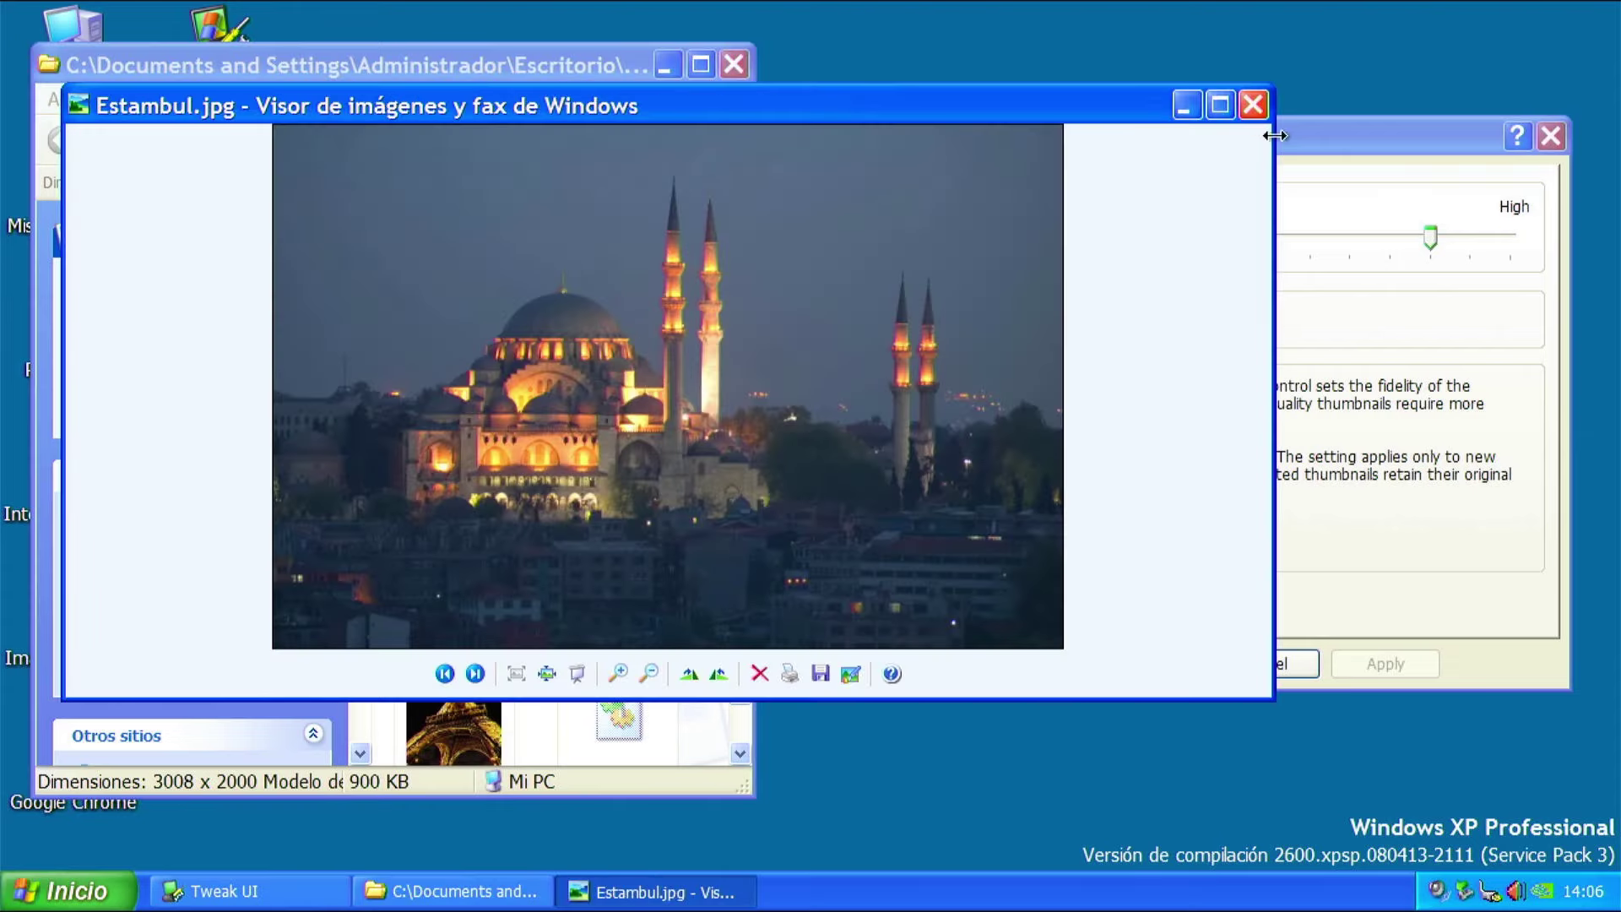
{"action": "left_click", "coordinate": [1253, 104]}
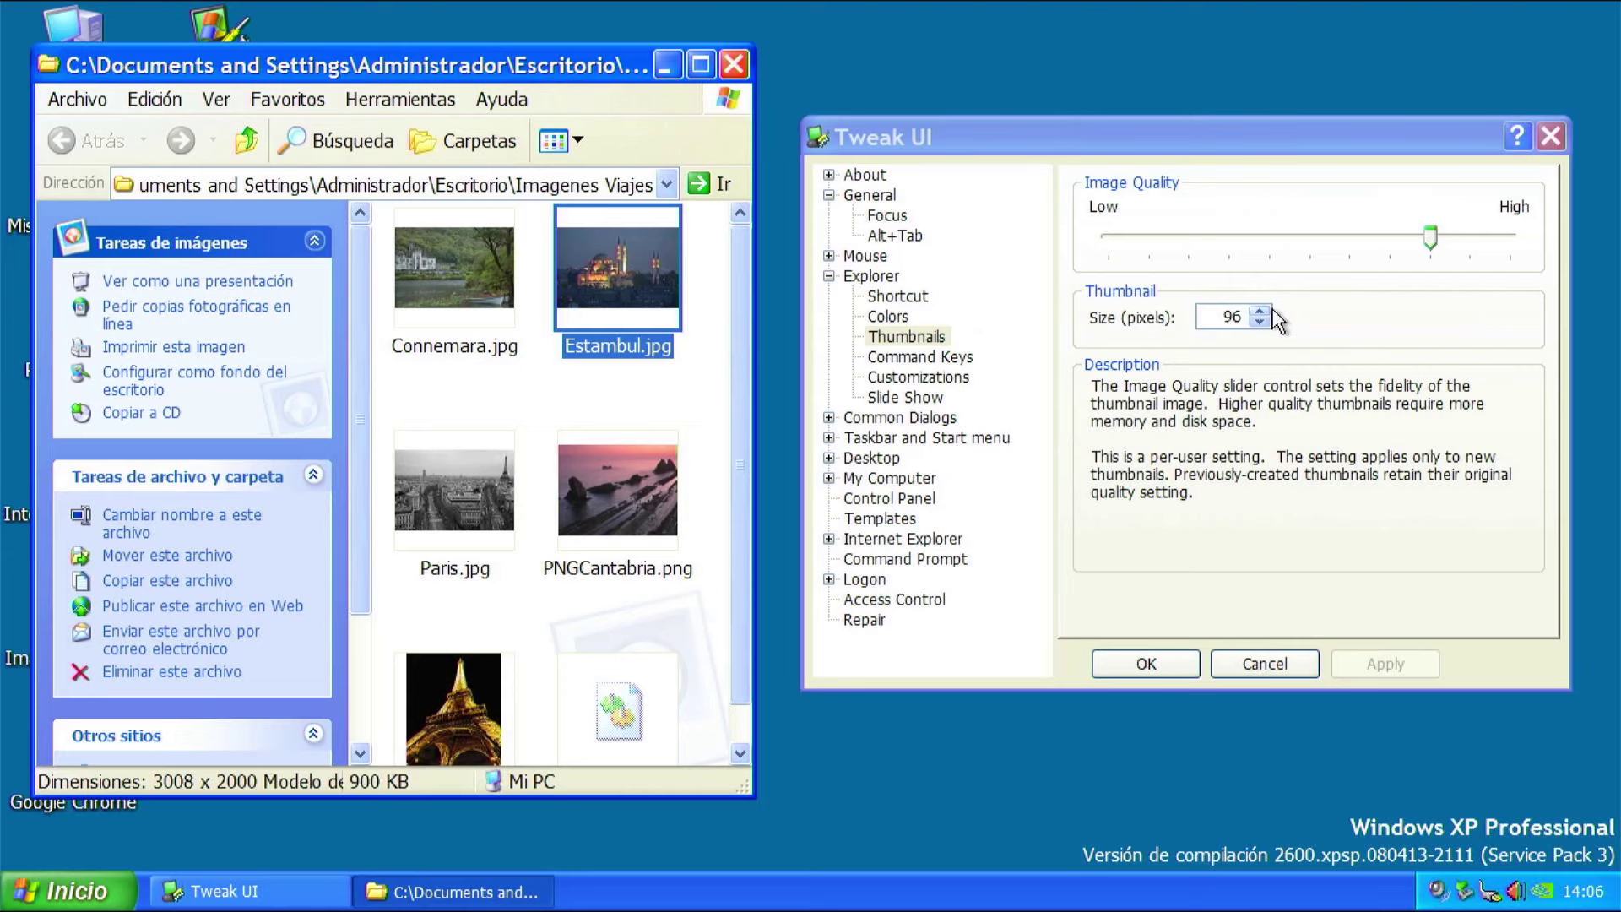
Step: Set the thumbnail size to 200 pixels, apply it, and close Tweak UI
{"action": "left_click", "coordinate": [1223, 317]}
{"action": "type", "text": "2"}
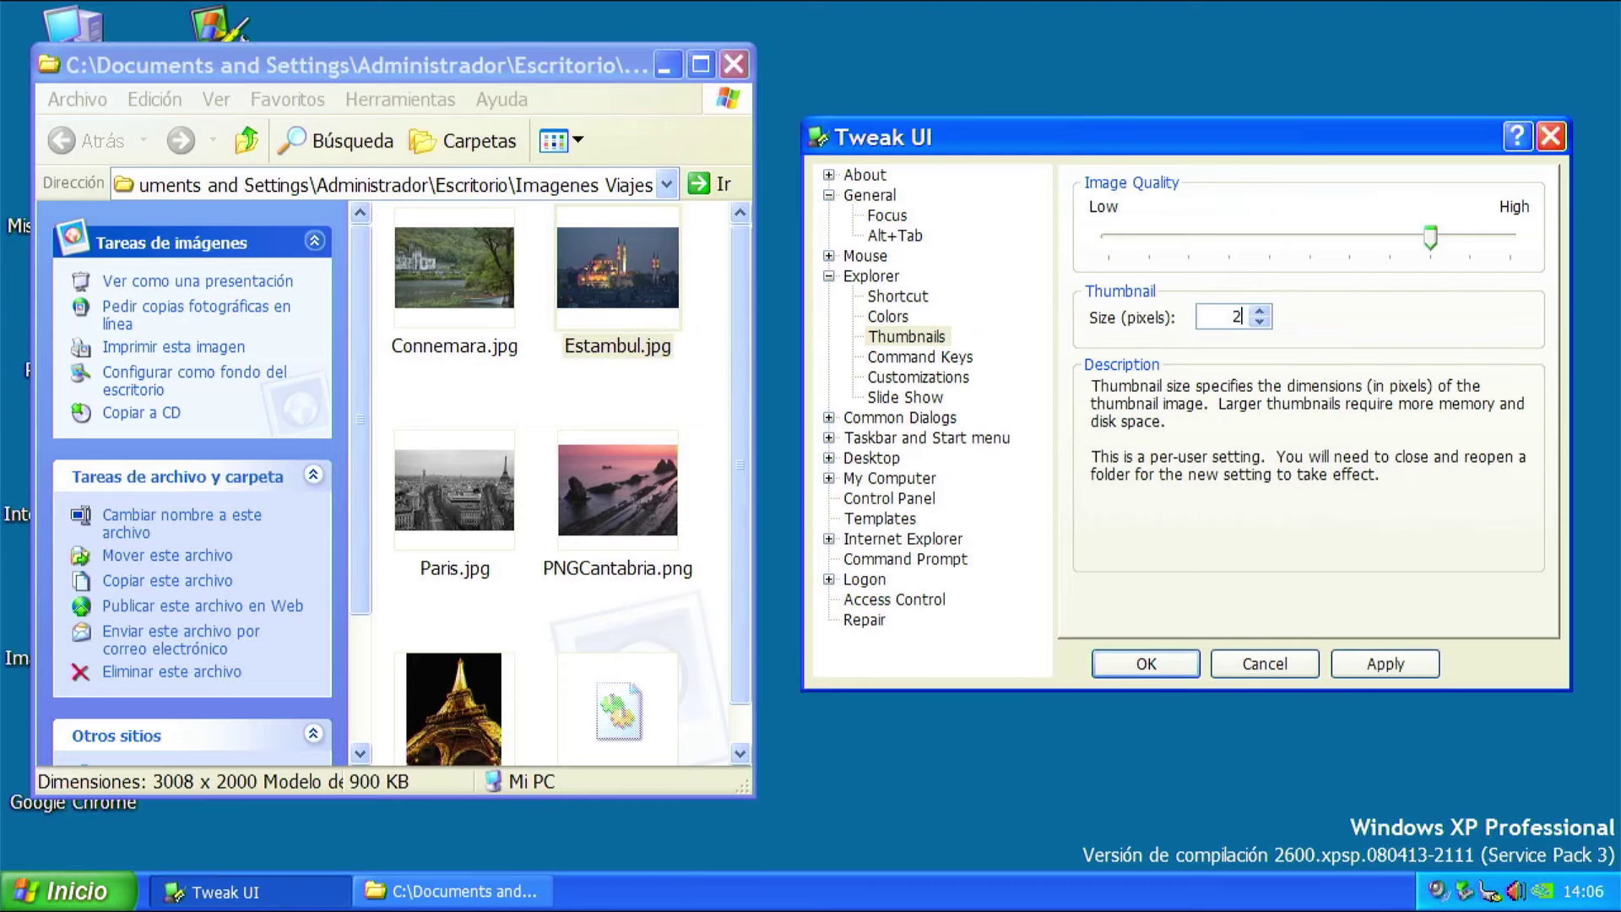
{"action": "type", "text": "00"}
{"action": "left_click", "coordinate": [1401, 667]}
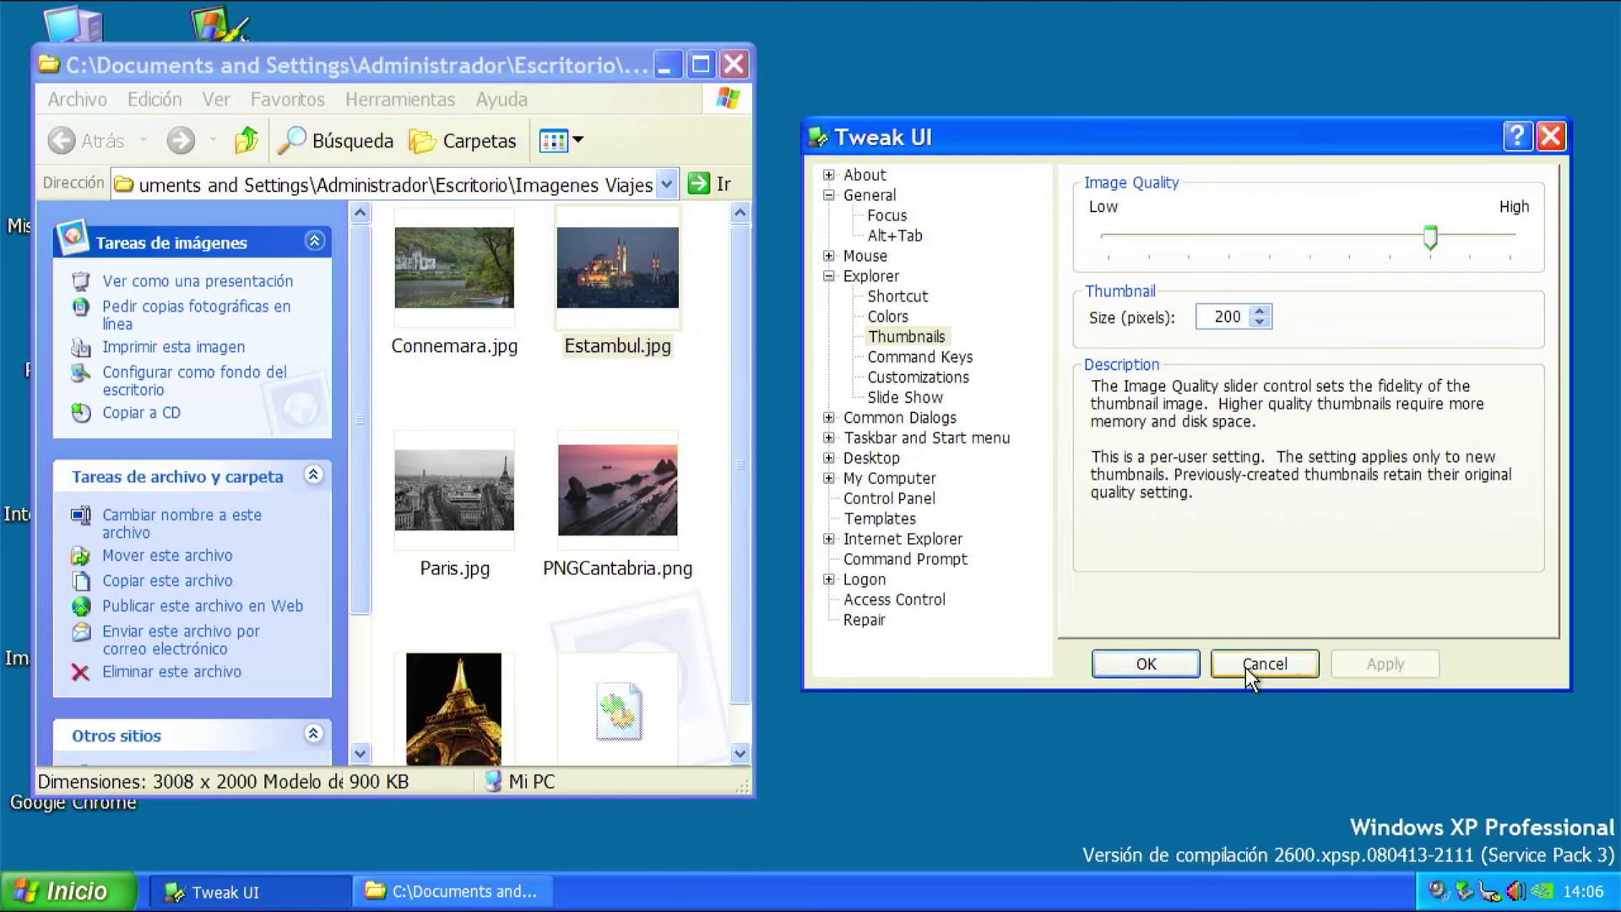
{"action": "left_click", "coordinate": [1146, 664]}
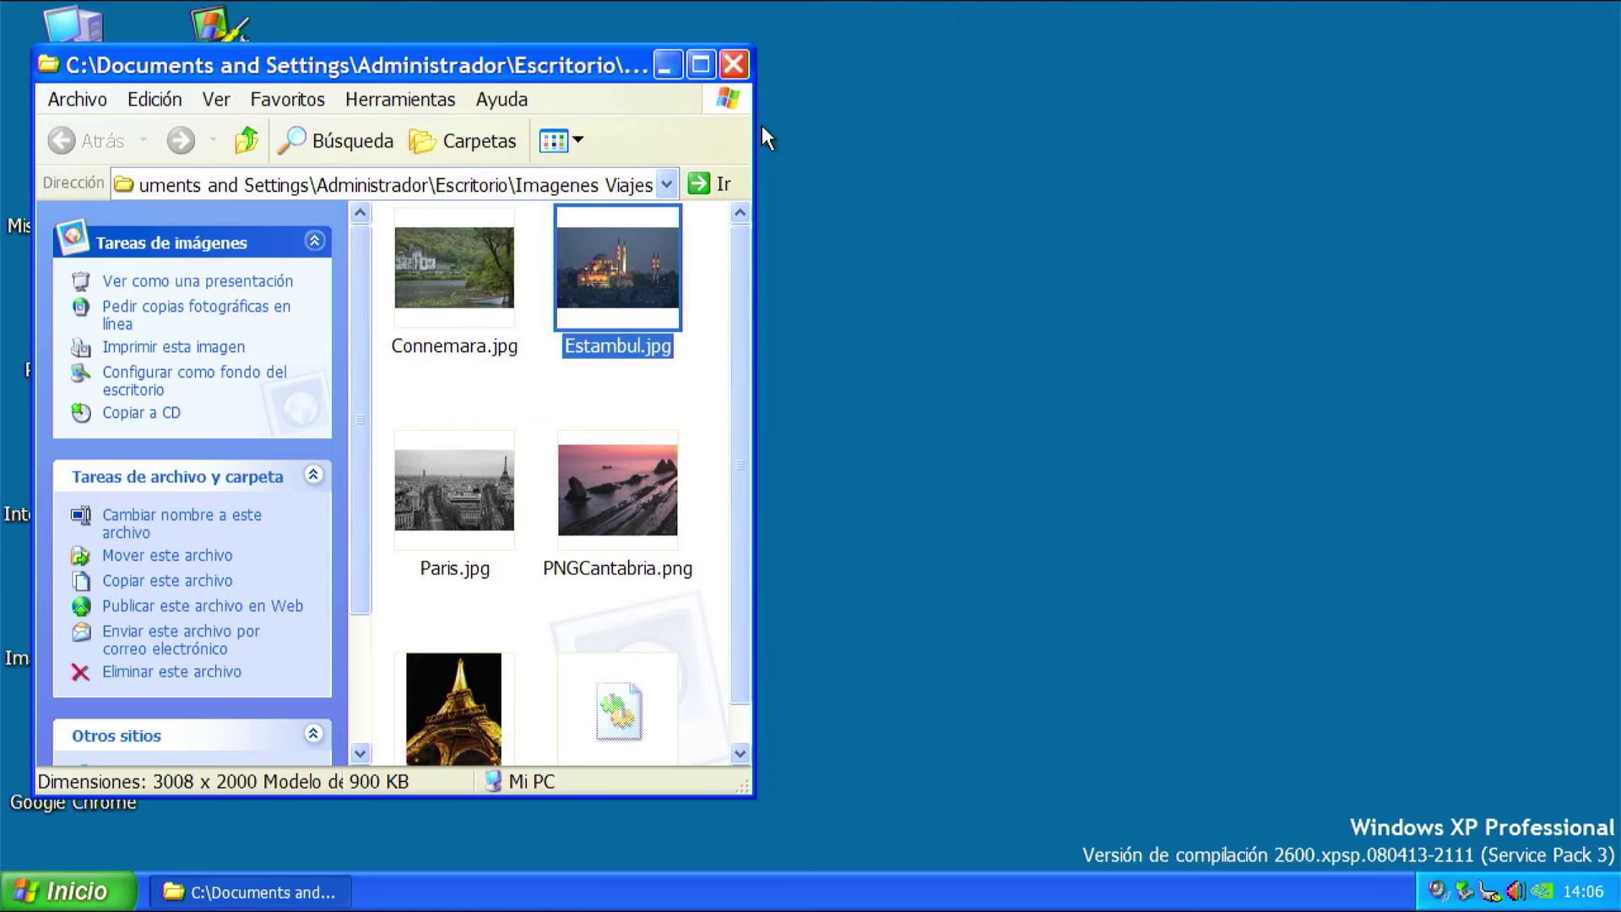
Step: Close the Imagenes Viajes folder, log off Windows, and log back in to the same account
{"action": "left_click", "coordinate": [733, 64]}
{"action": "left_click", "coordinate": [68, 891]}
{"action": "left_click", "coordinate": [291, 840]}
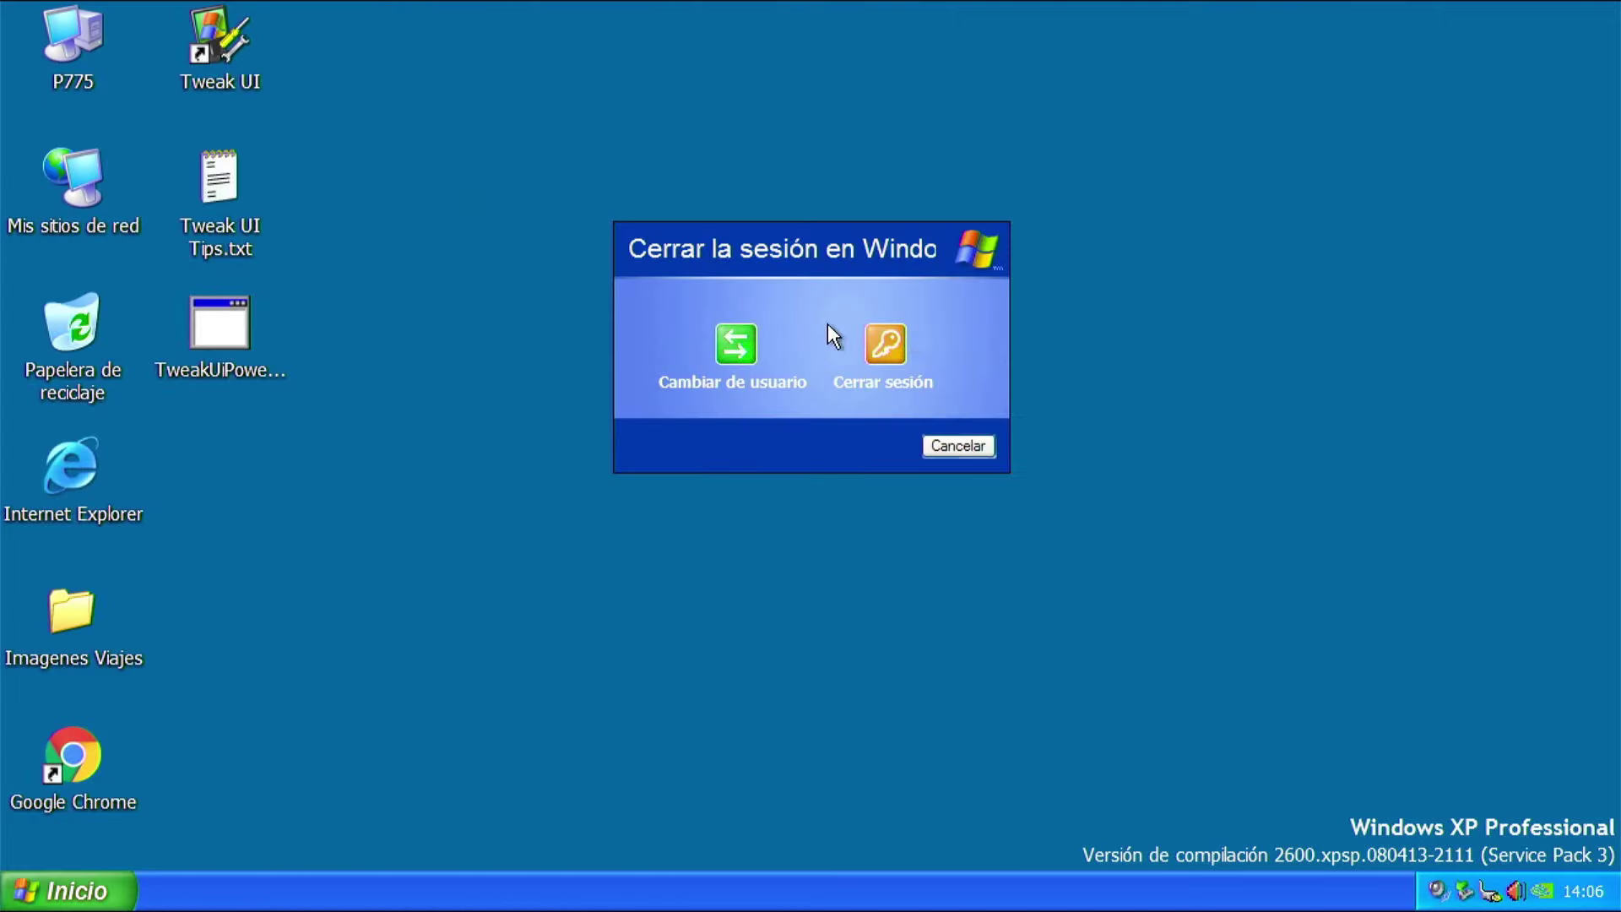
{"action": "left_click", "coordinate": [896, 337]}
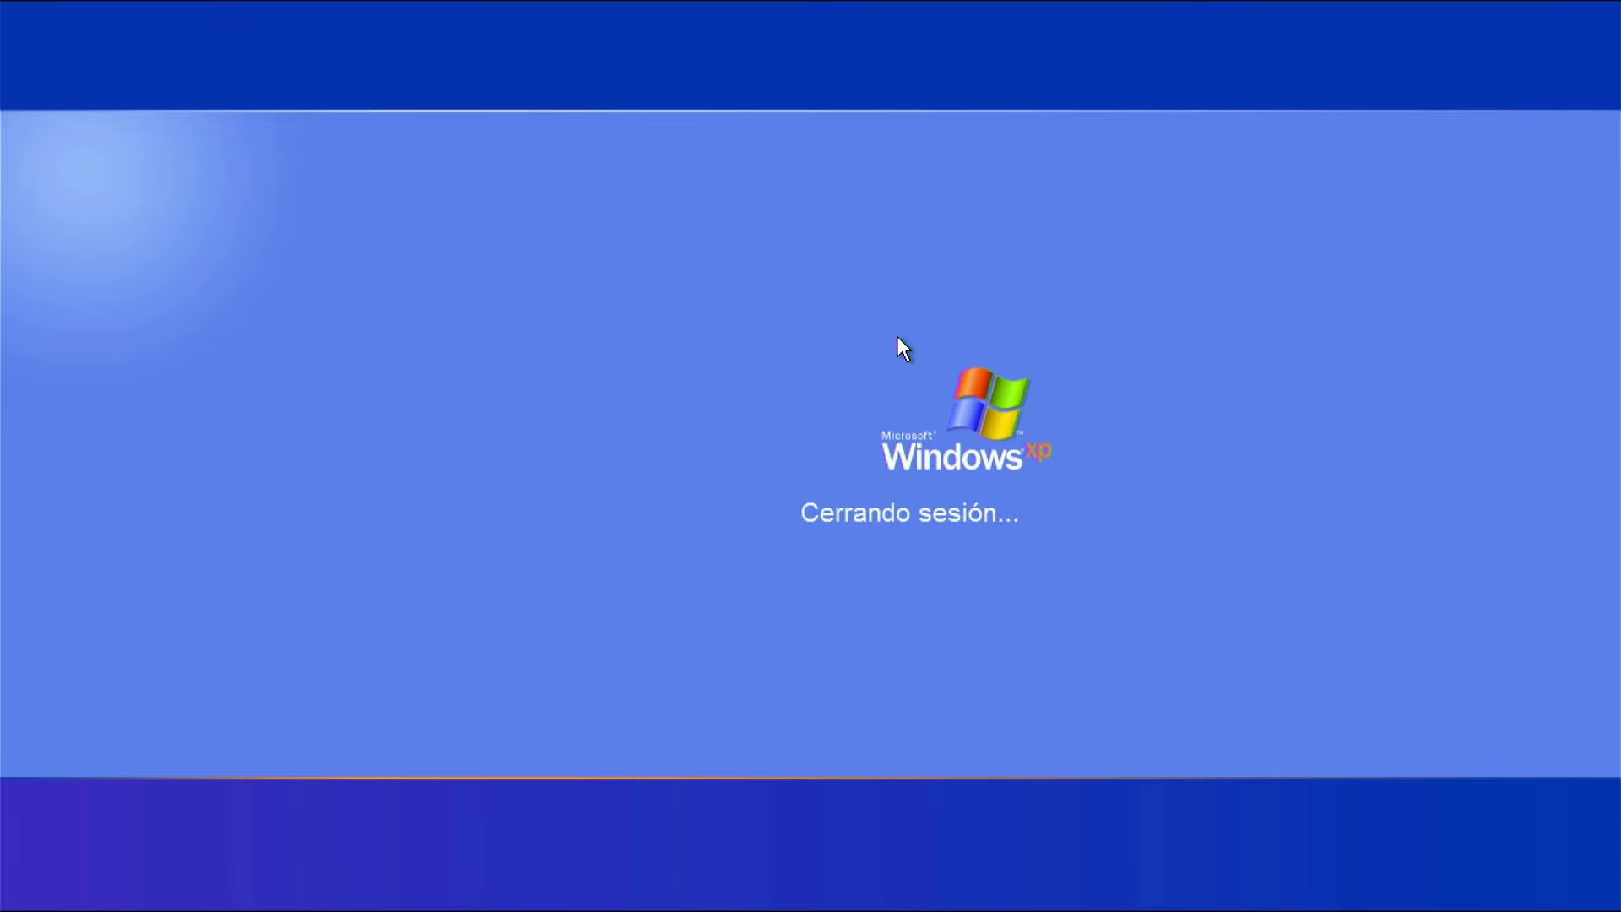
{"action": "left_click", "coordinate": [878, 441]}
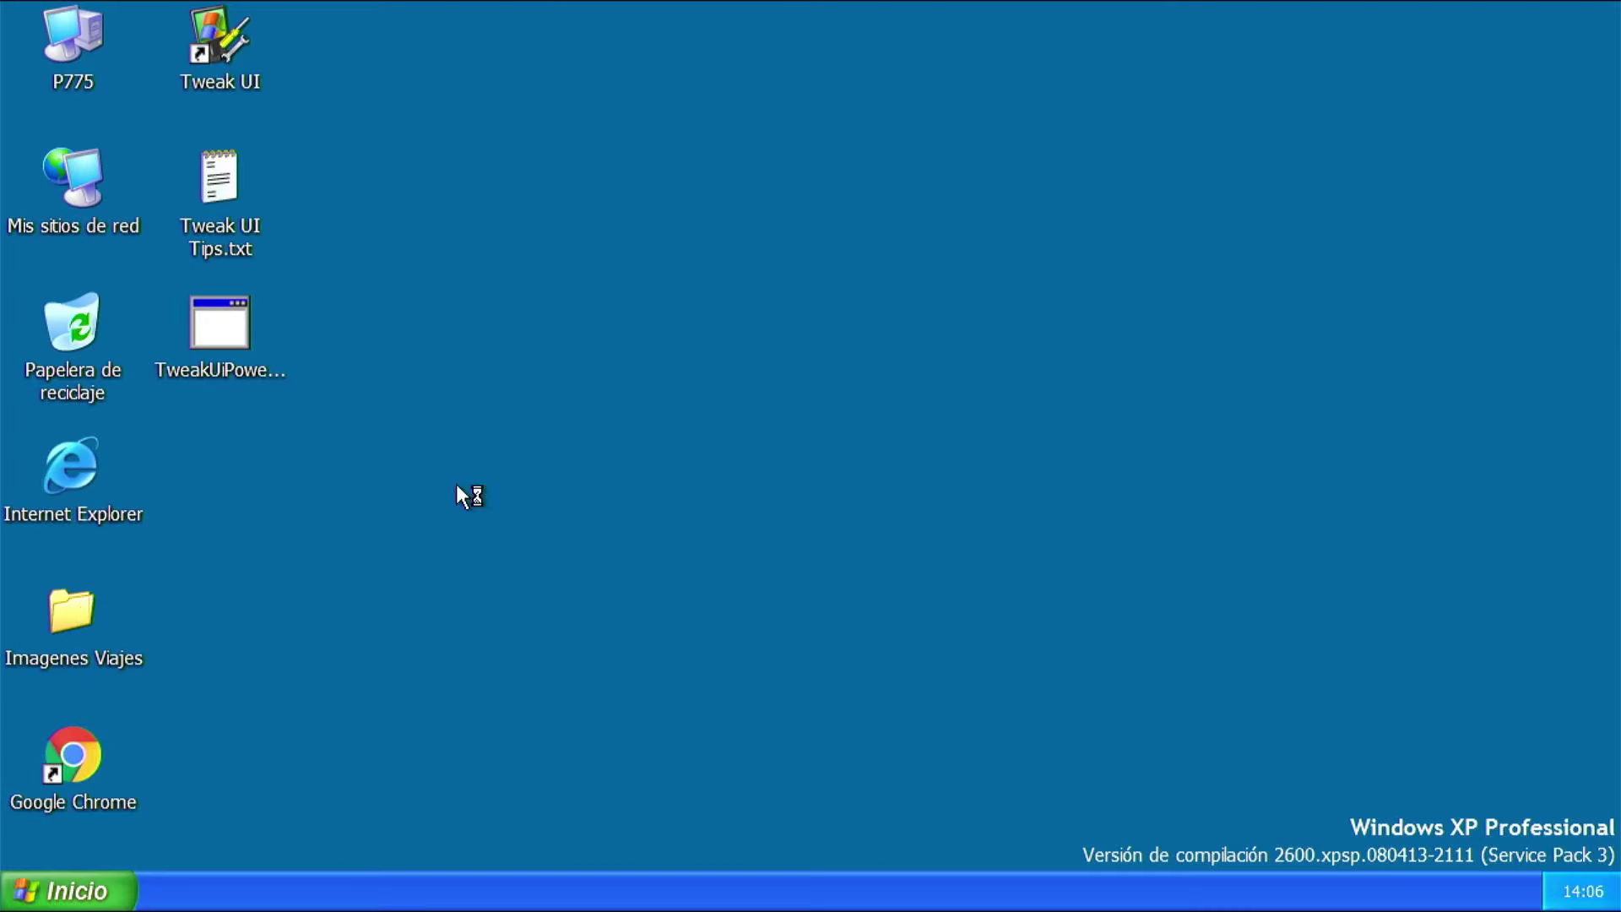
Step: Reopen the Imagenes Viajes folder in a wider window to examine the thumbnail size, and close it
{"action": "double_click", "coordinate": [86, 635]}
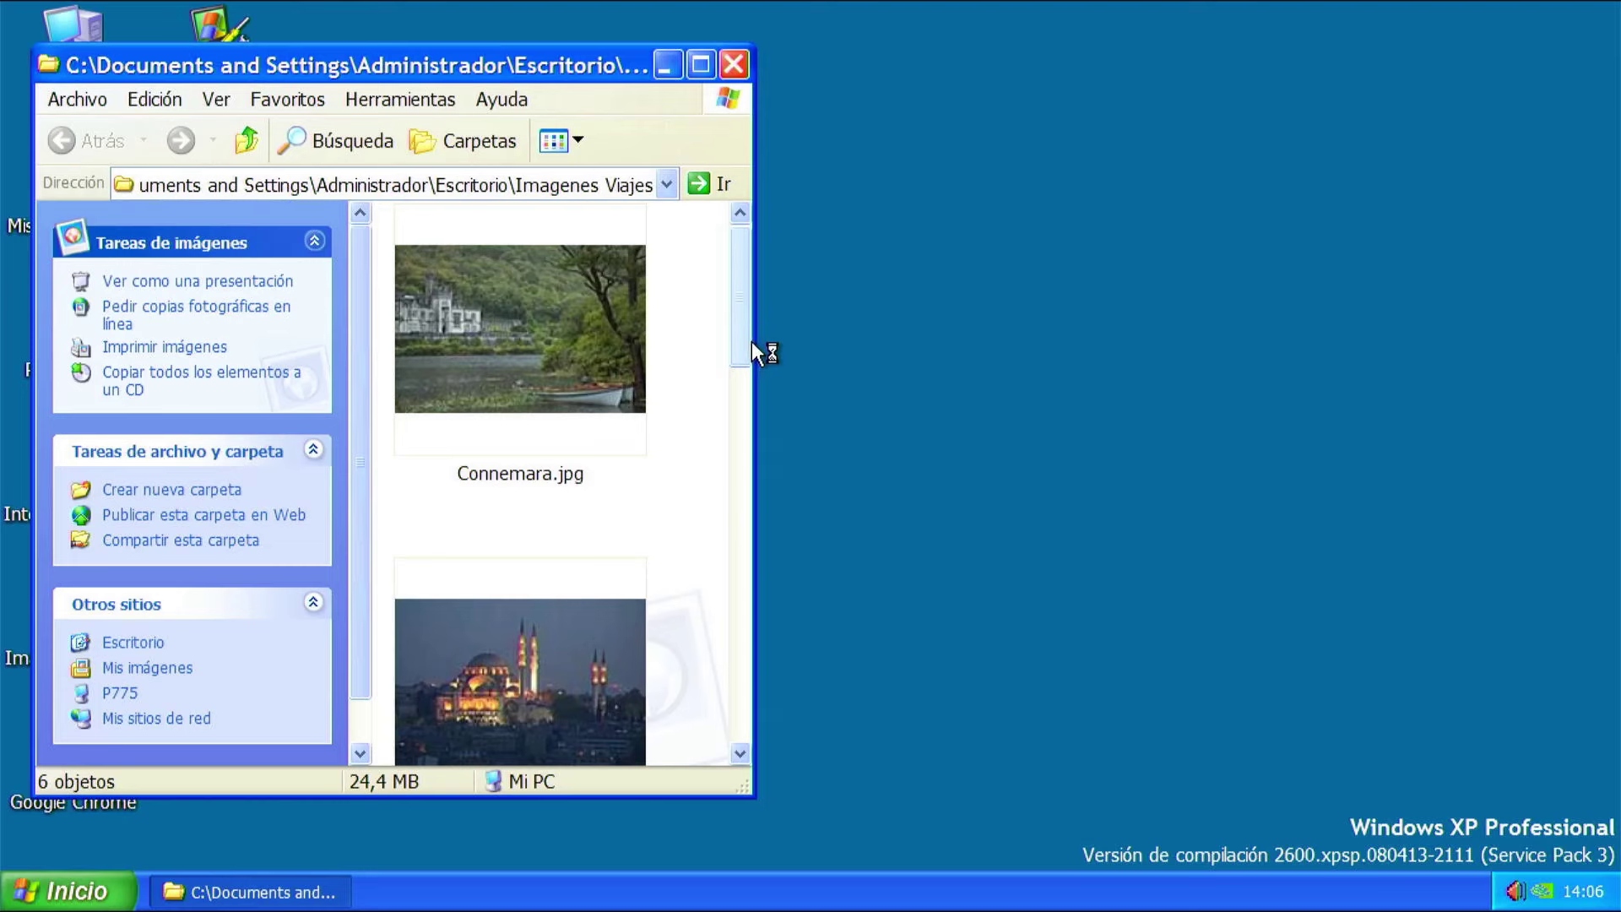
{"action": "left_click_drag", "start_coordinate": [757, 342], "coordinate": [1052, 210]}
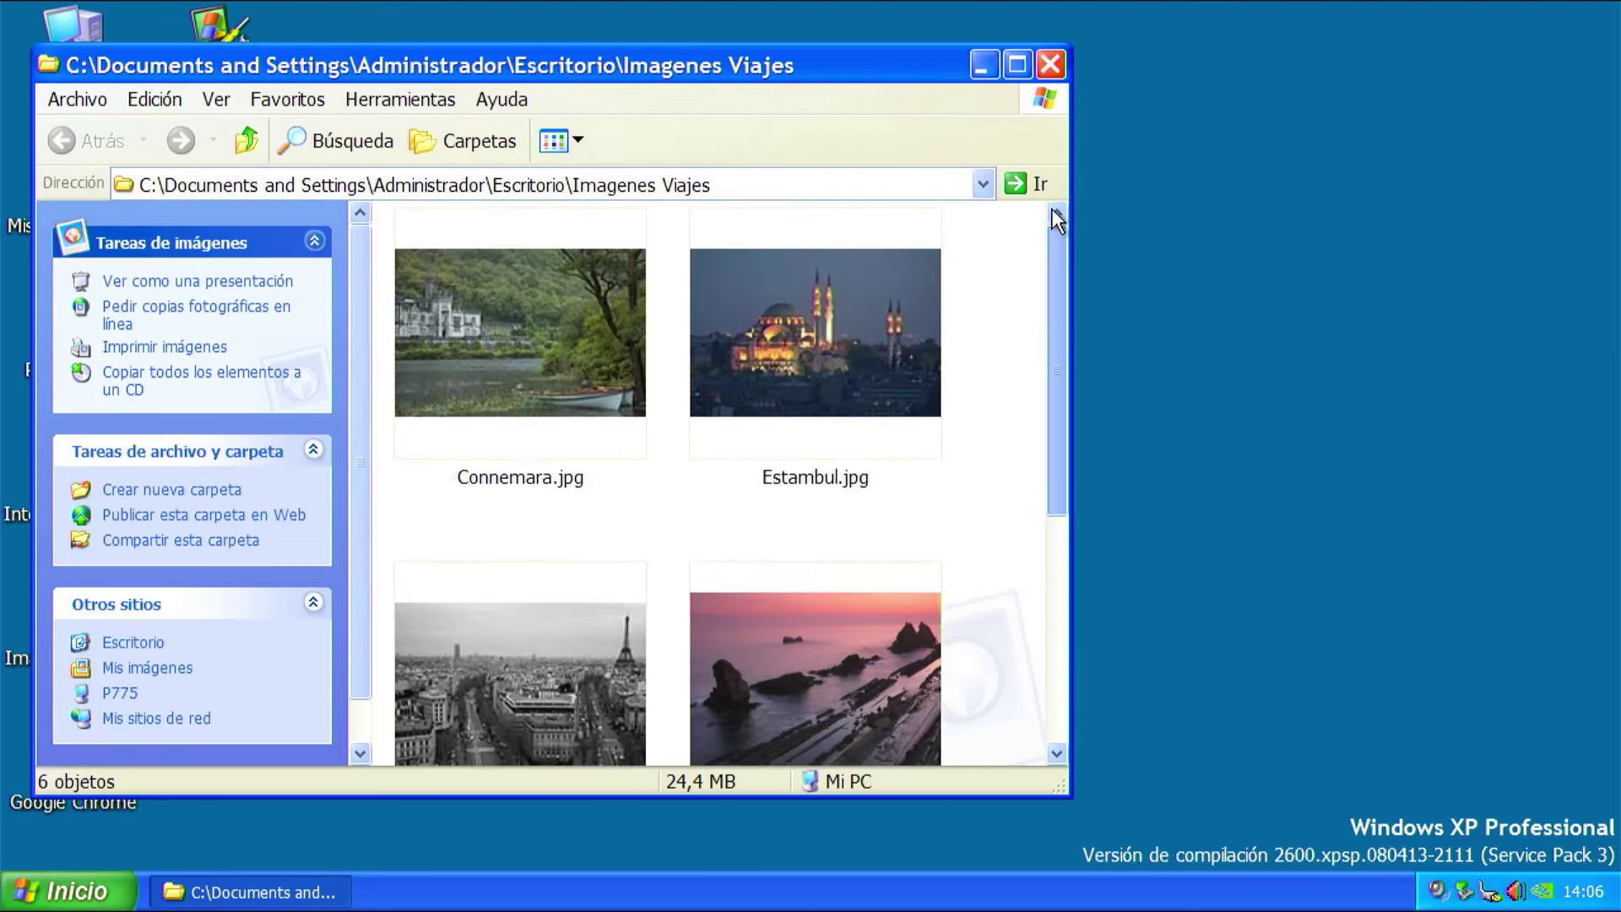
{"action": "left_click", "coordinate": [1051, 64]}
Step: Reopen Tweak UI from the desktop and return to Explorer's Thumbnails page
{"action": "double_click", "coordinate": [216, 51]}
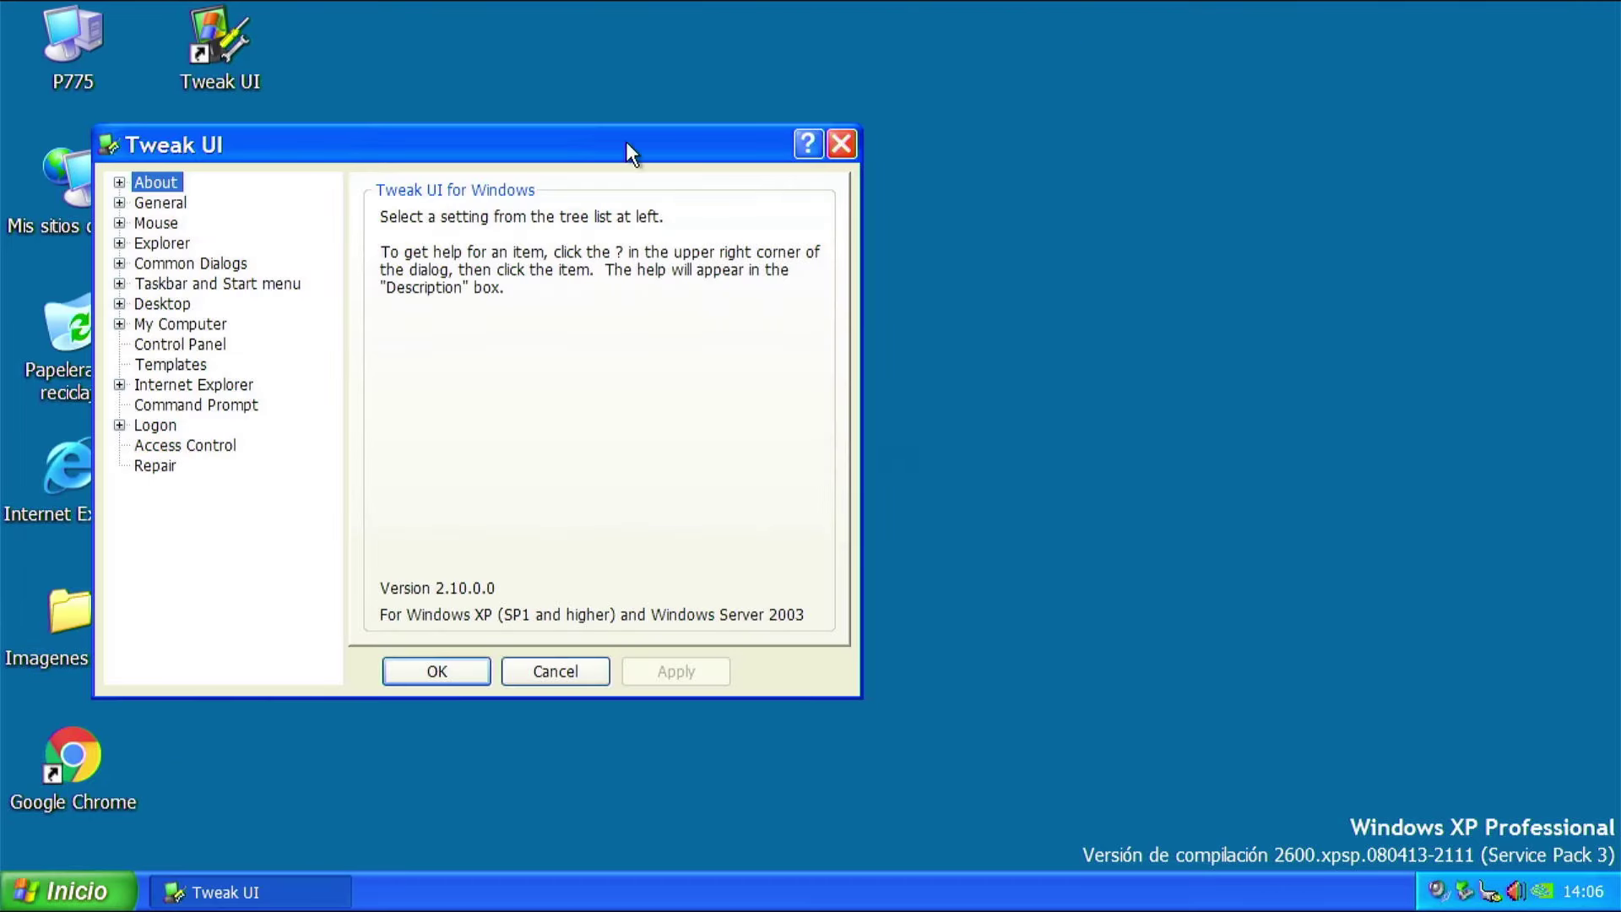
{"action": "left_click_drag", "start_coordinate": [627, 145], "coordinate": [1113, 170]}
{"action": "left_click", "coordinate": [605, 268]}
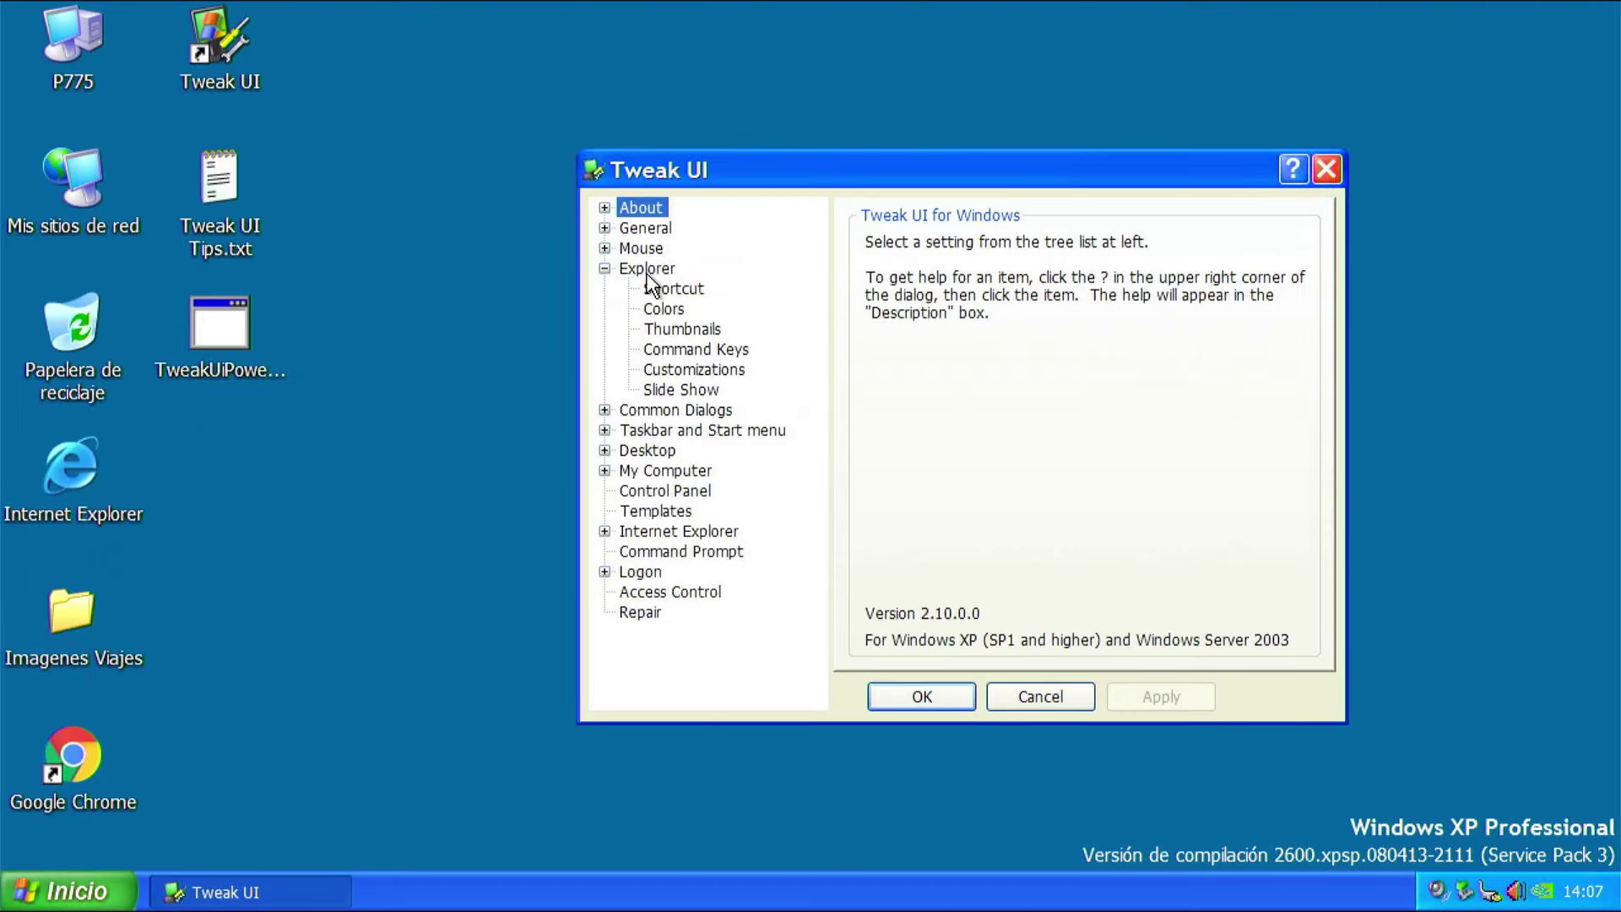
{"action": "left_click", "coordinate": [692, 329]}
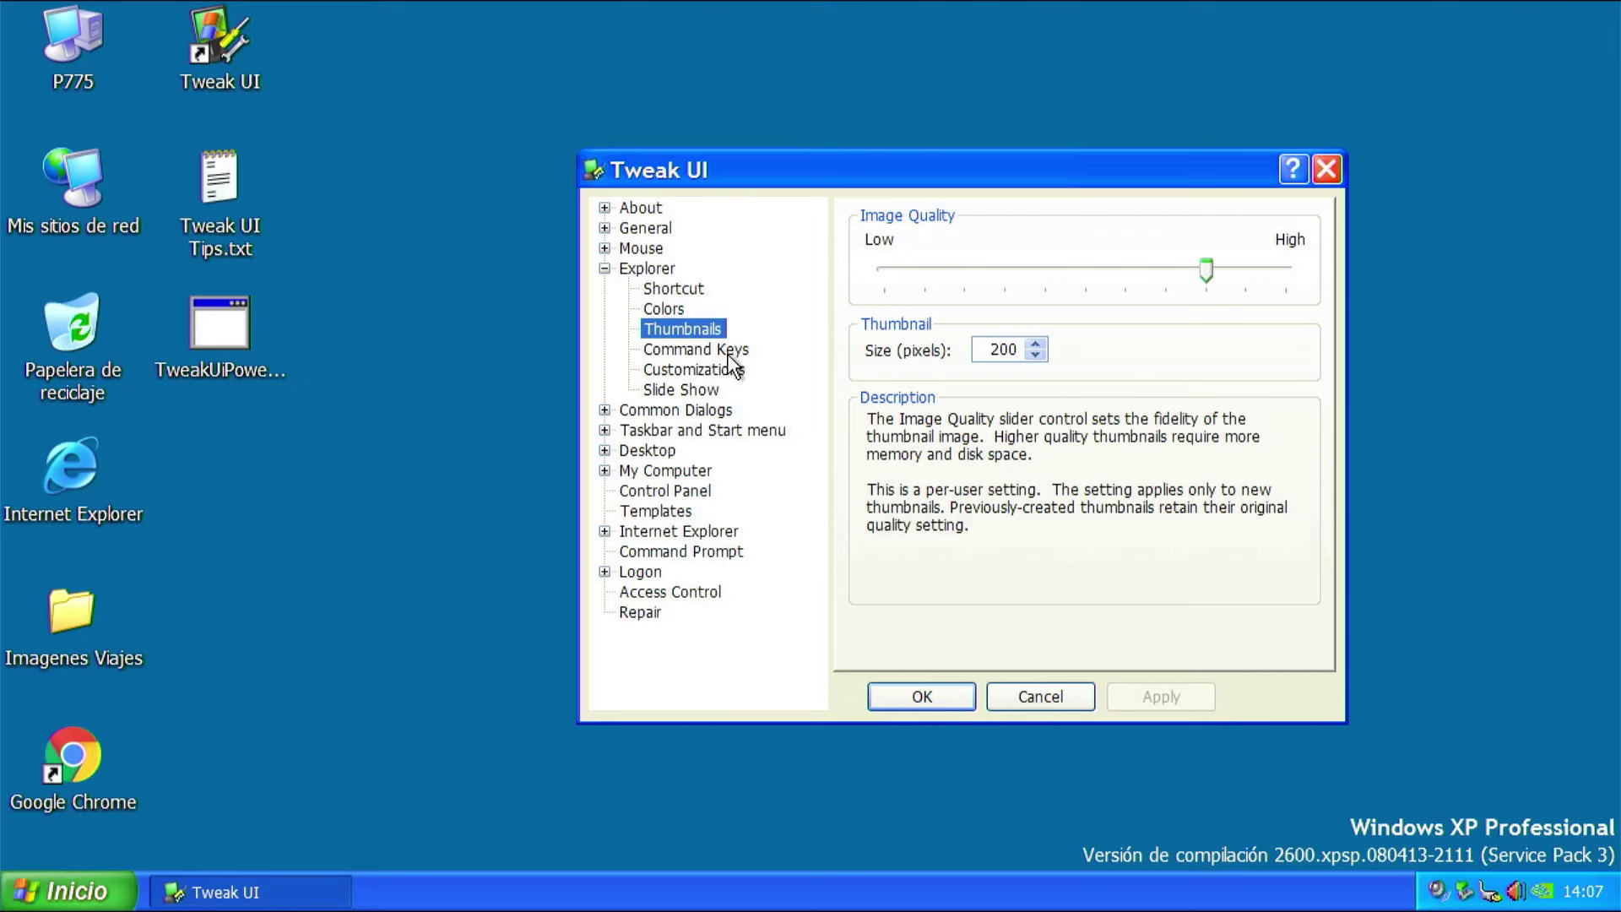
Step: Examine Explorer's Command Keys page and its Customizations page with the number of folders to remember
{"action": "left_click", "coordinate": [723, 351]}
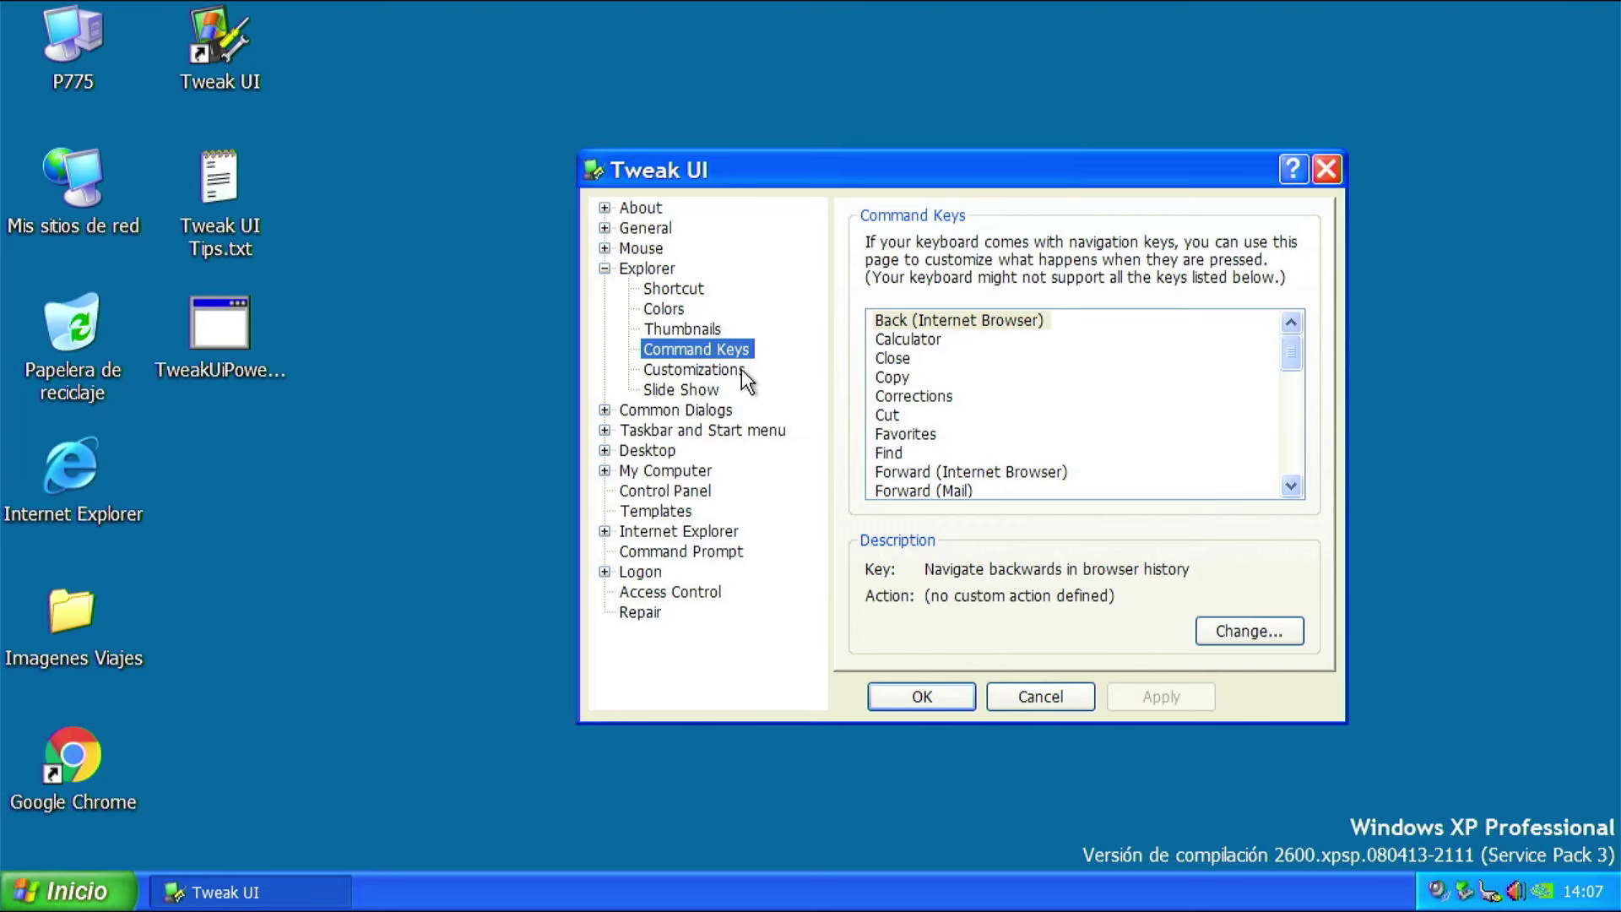
{"action": "left_click", "coordinate": [711, 371]}
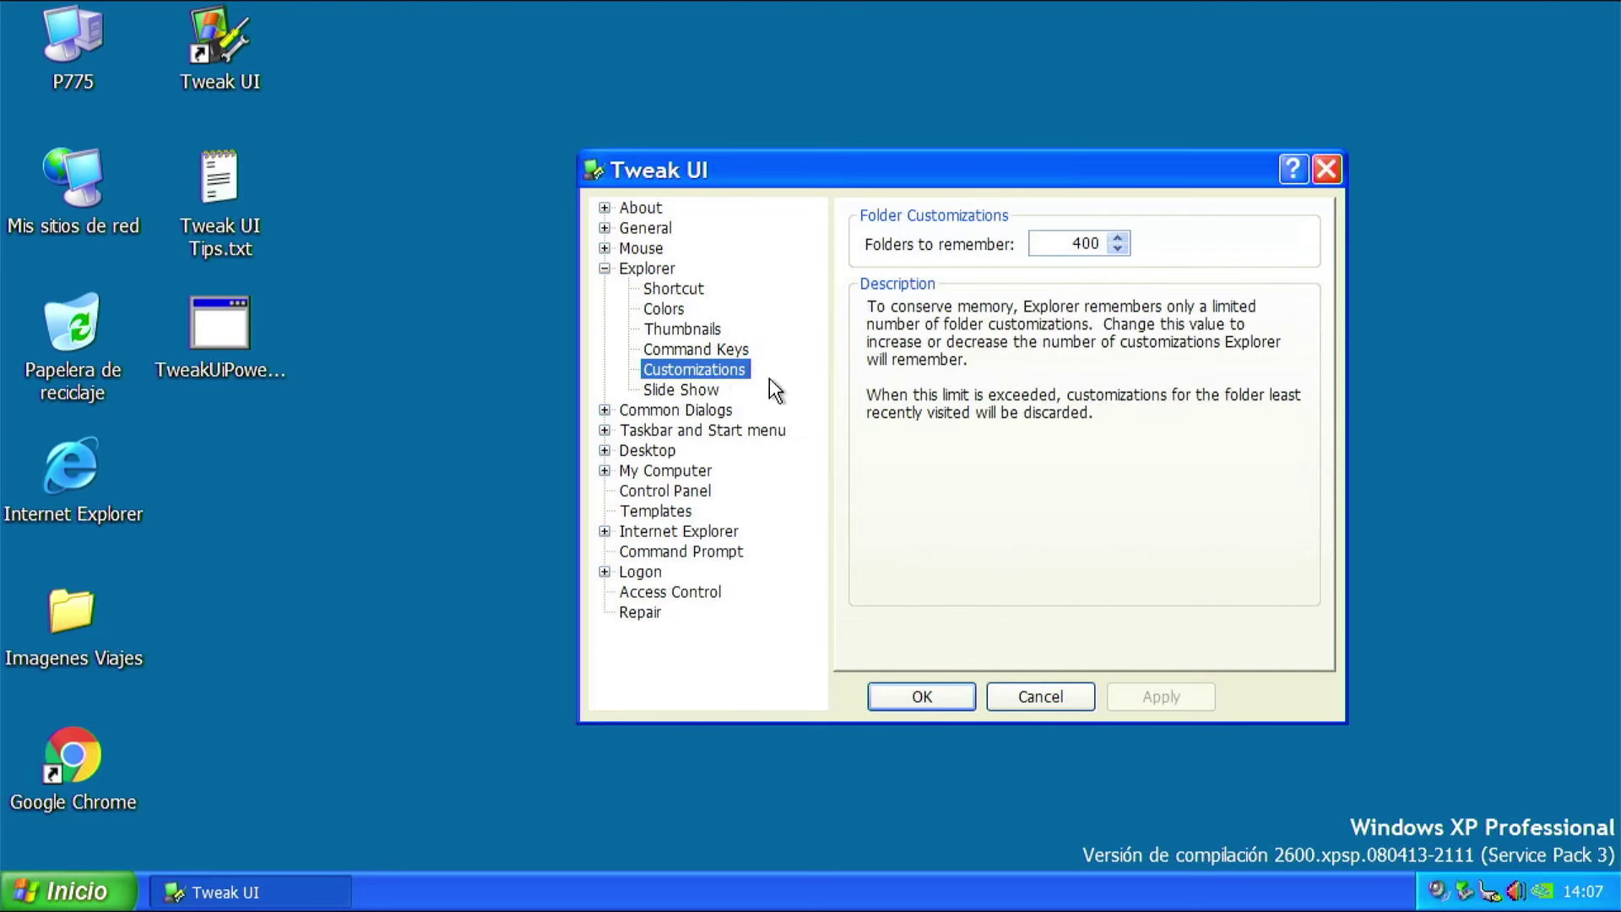
Step: Place Tweak UI farther aside and open the P775 computer window next to it, widened
{"action": "left_click_drag", "start_coordinate": [957, 171], "coordinate": [1163, 174]}
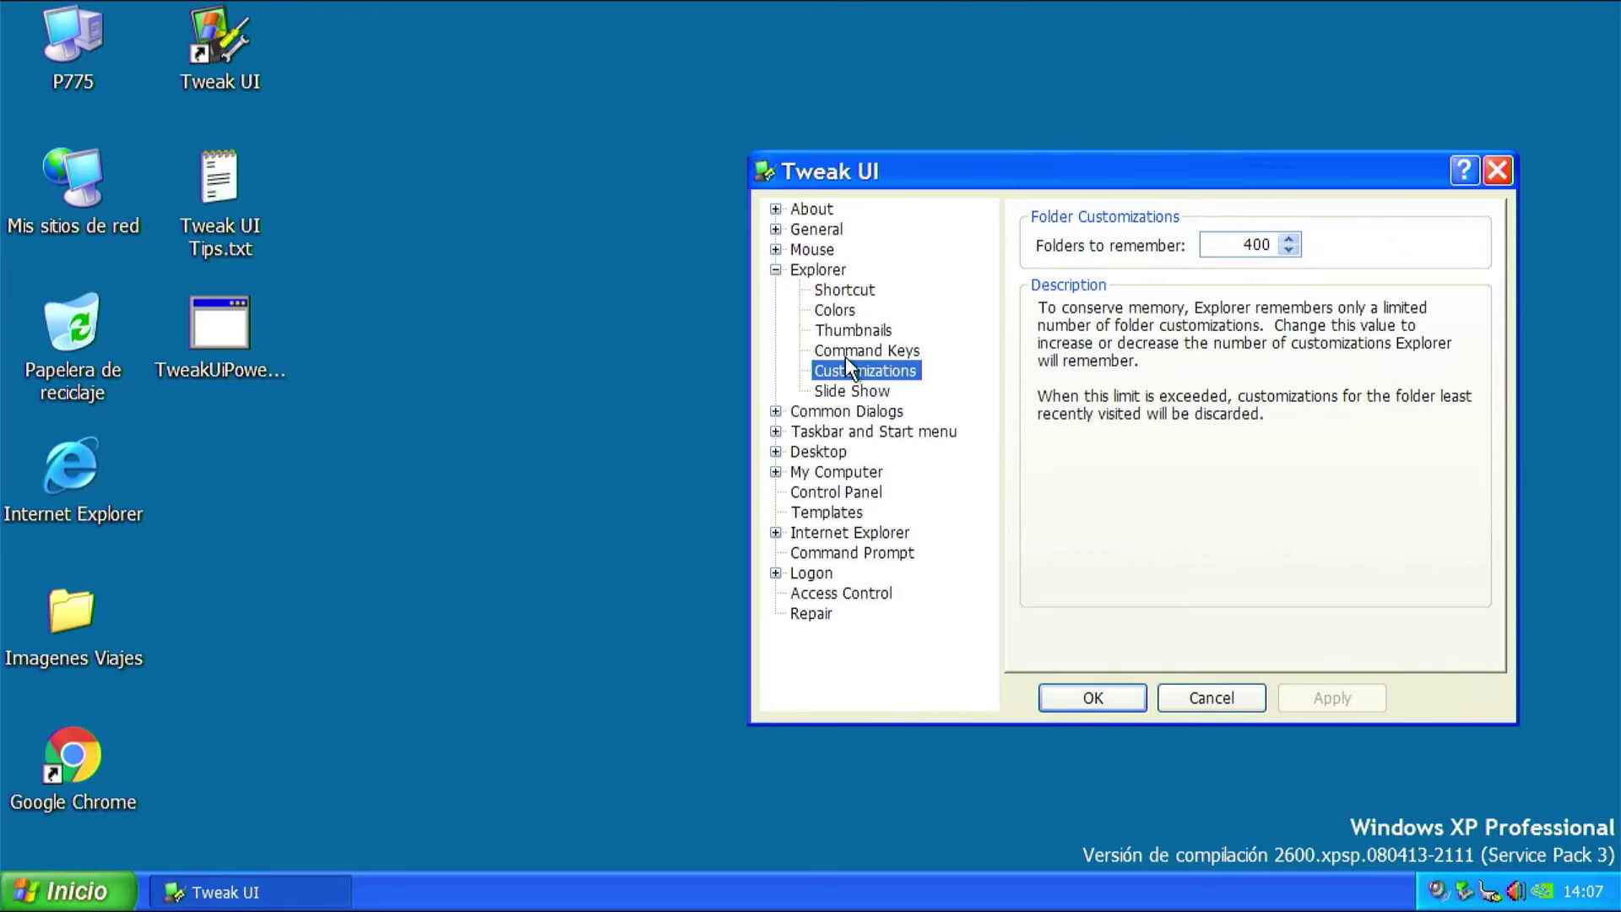
{"action": "double_click", "coordinate": [60, 51]}
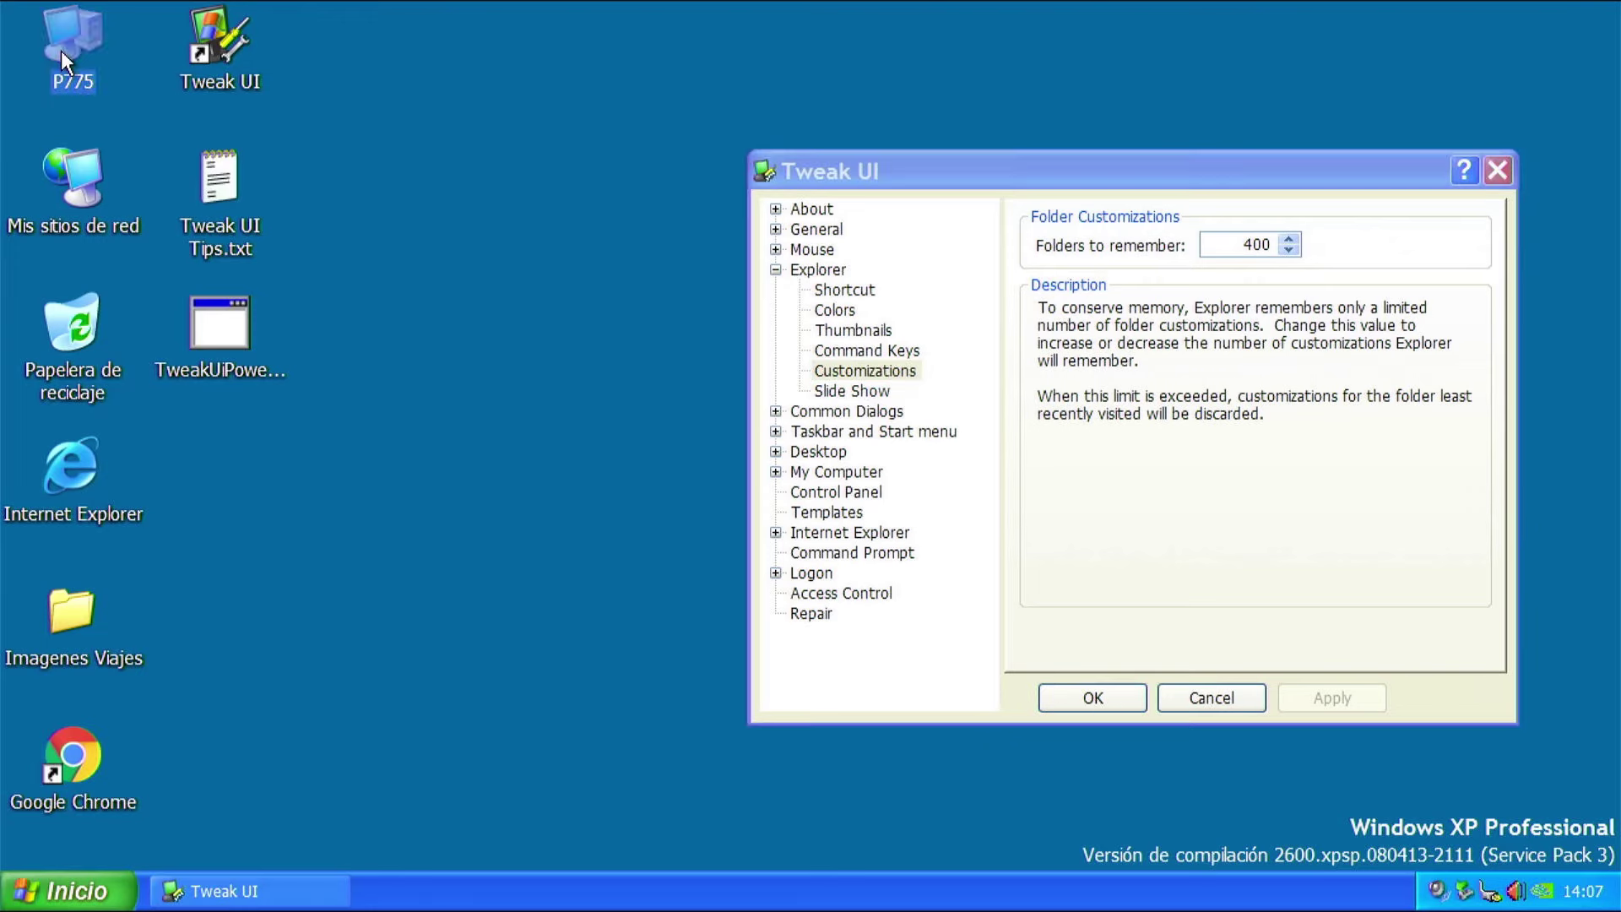
{"action": "left_click_drag", "start_coordinate": [572, 336], "coordinate": [709, 337]}
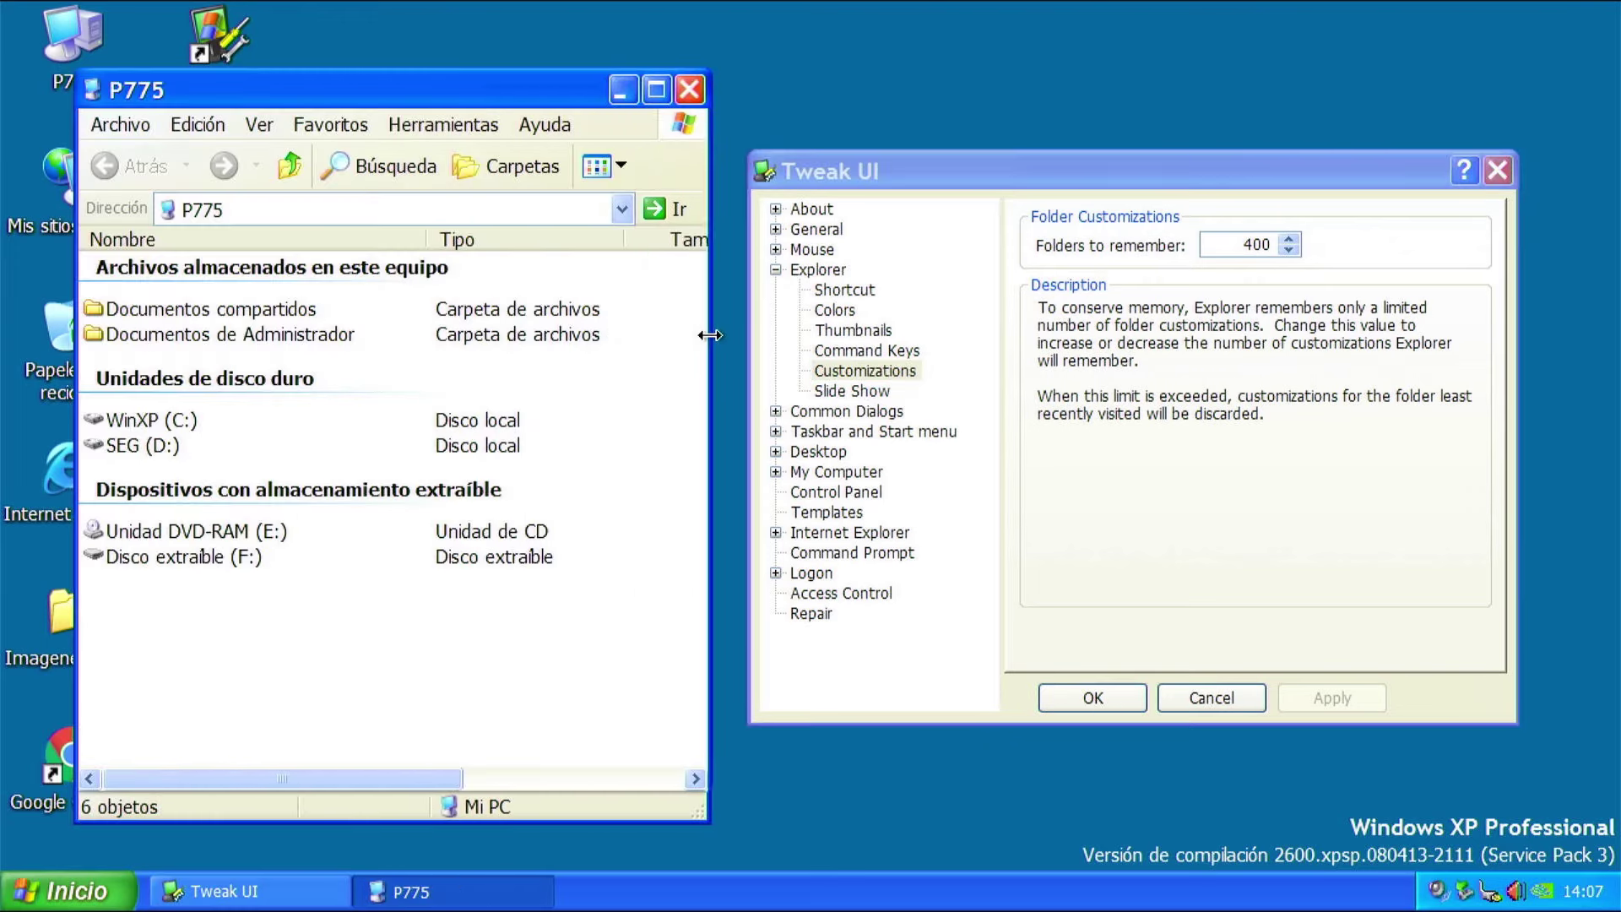
Step: Switch the P775 window's contents to the tiles view
{"action": "left_click", "coordinate": [597, 167]}
{"action": "left_click", "coordinate": [649, 226]}
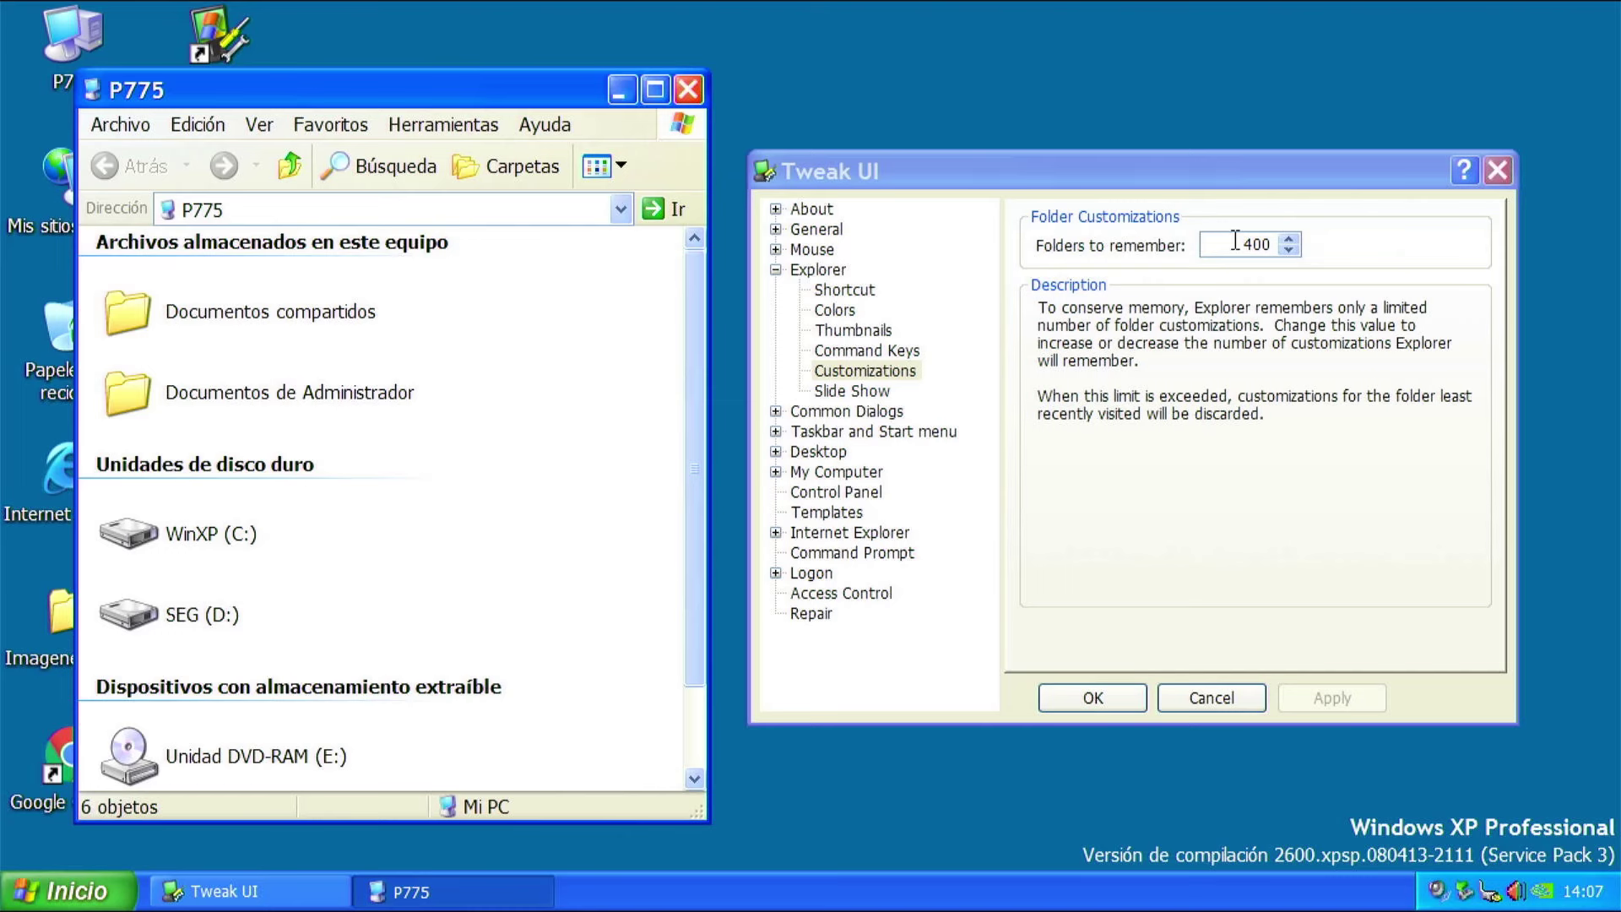
Step: Set the number of folders Explorer should remember to 1000 in Tweak UI
{"action": "left_click", "coordinate": [1324, 287]}
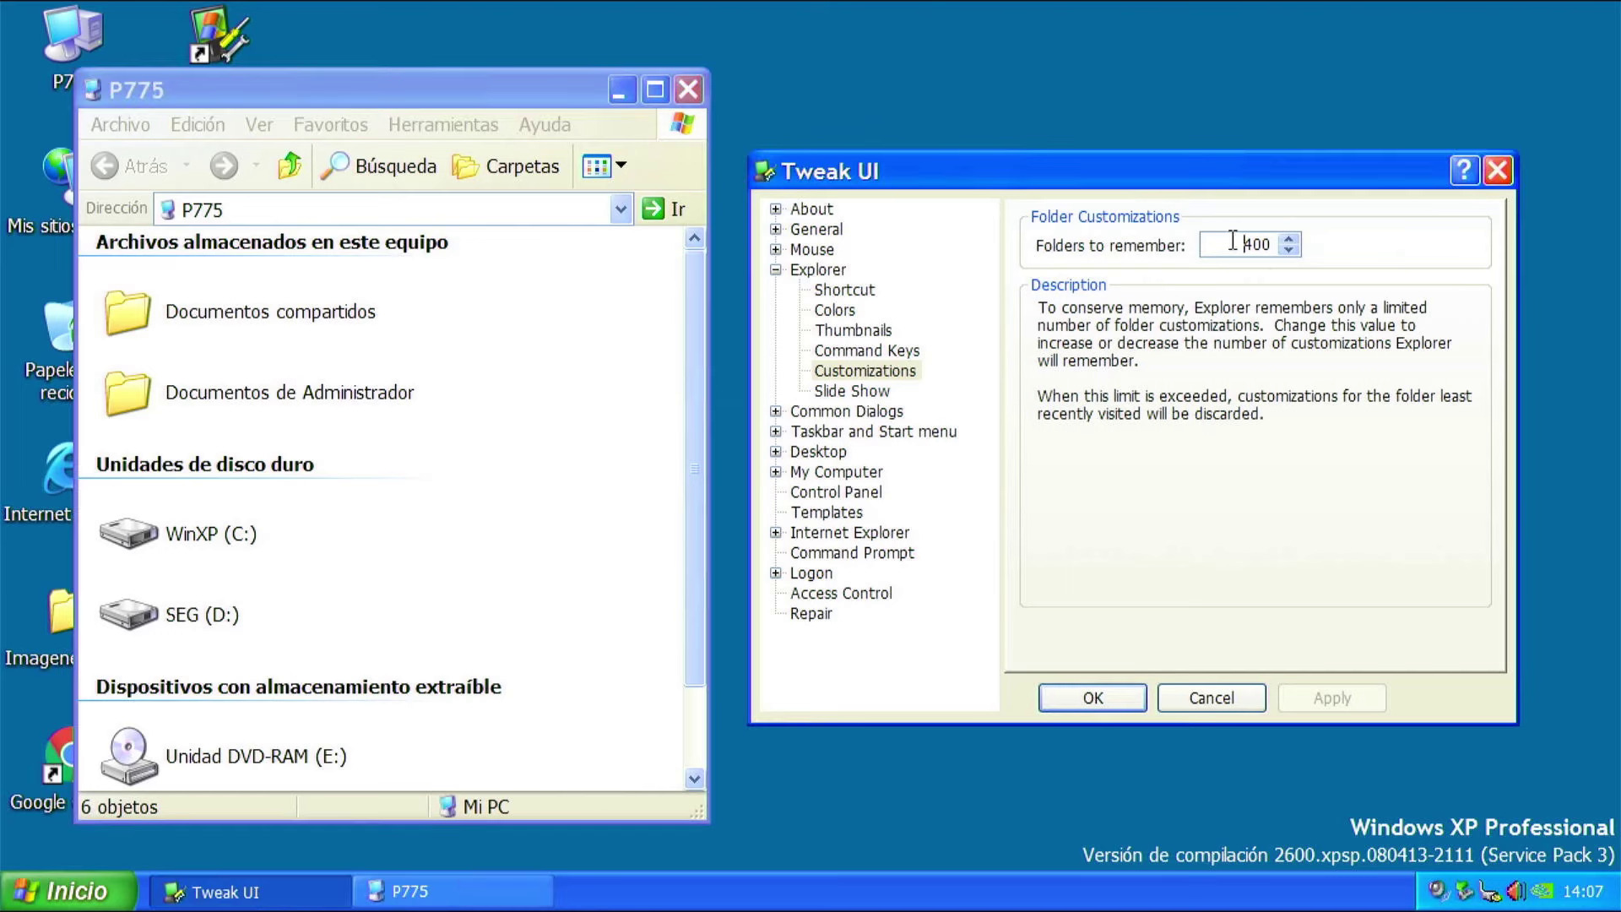
{"action": "key", "text": "End"}
{"action": "key", "text": "BackSpace"}
{"action": "key", "text": "BackSpace"}
{"action": "key", "text": "BackSpace"}
{"action": "type", "text": "1000"}
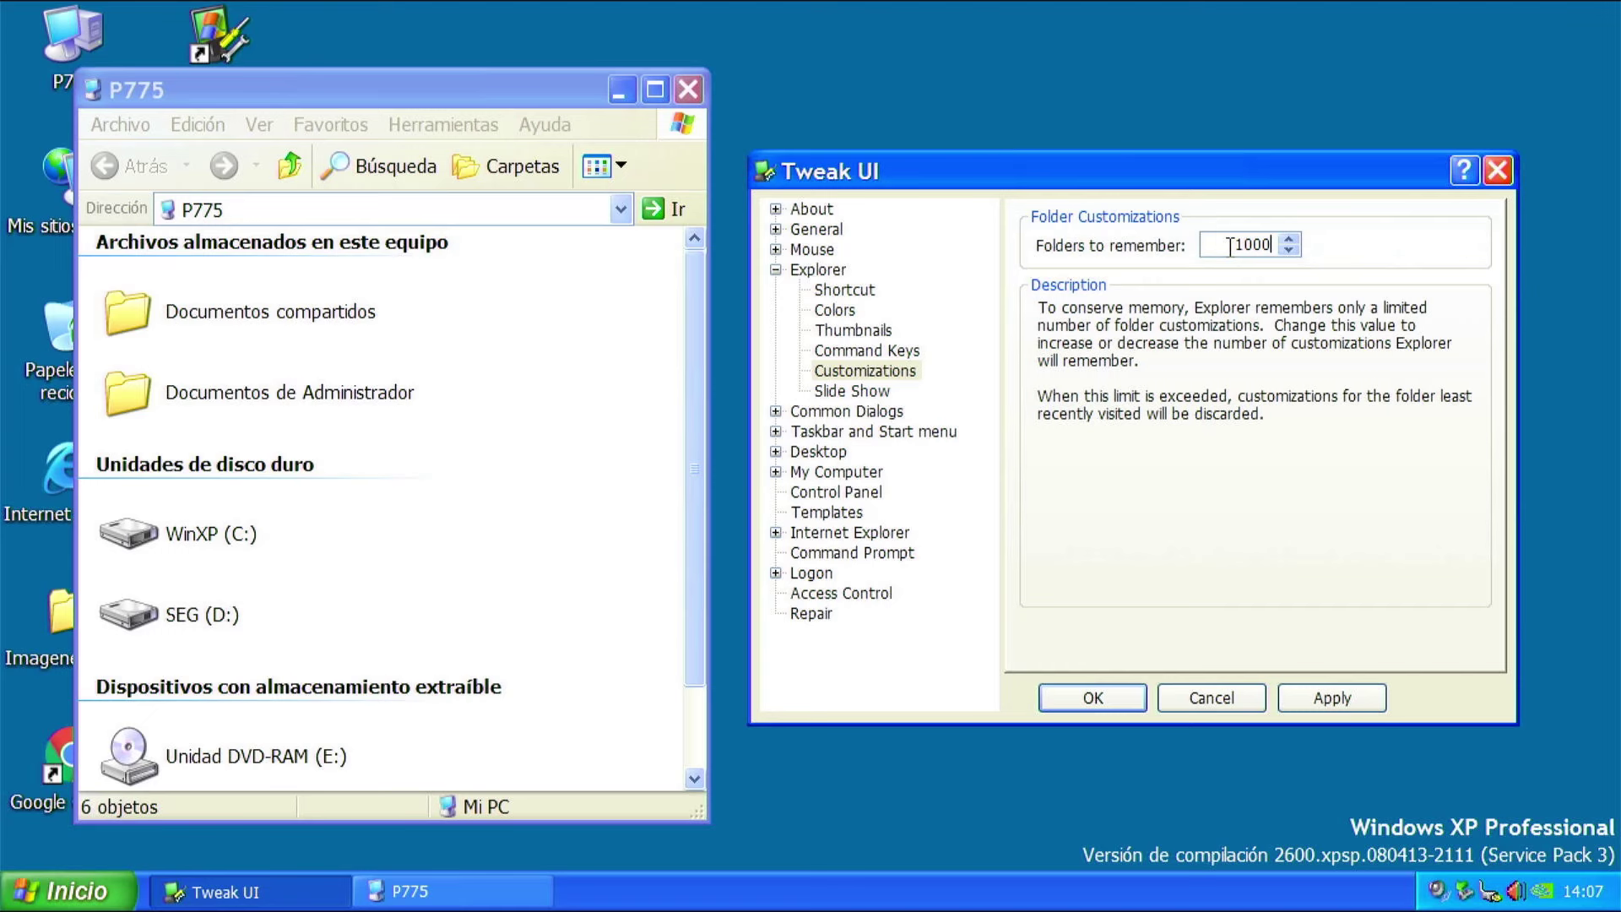
Step: Close the P775 window and view Explorer's Slide Show page with the time per picture
{"action": "left_click", "coordinate": [689, 90]}
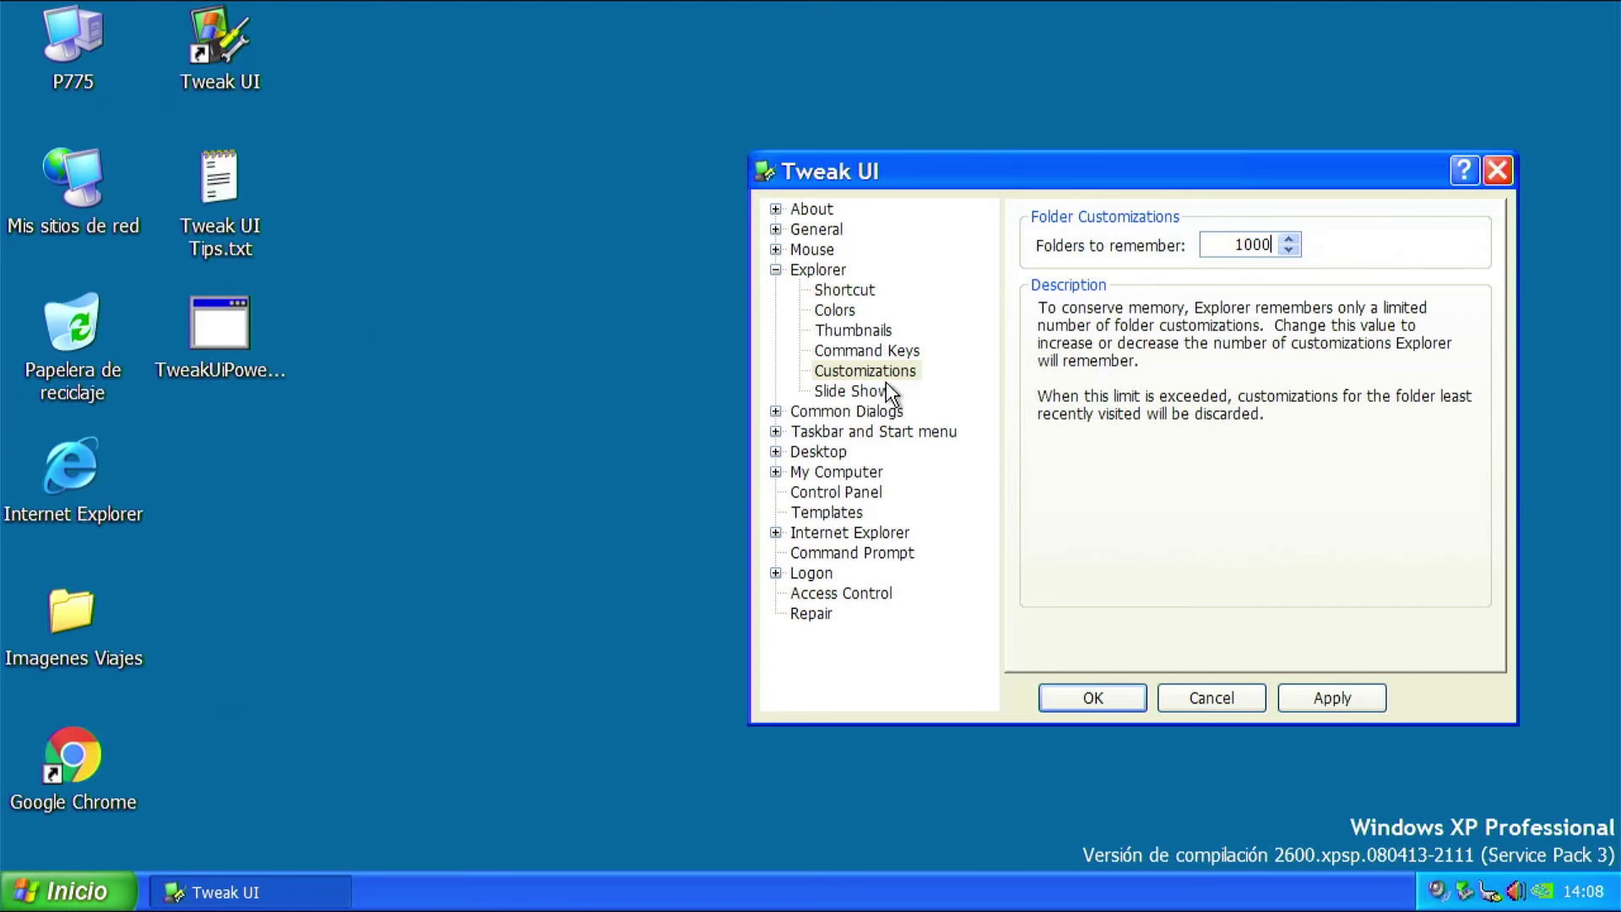
{"action": "left_click", "coordinate": [873, 394]}
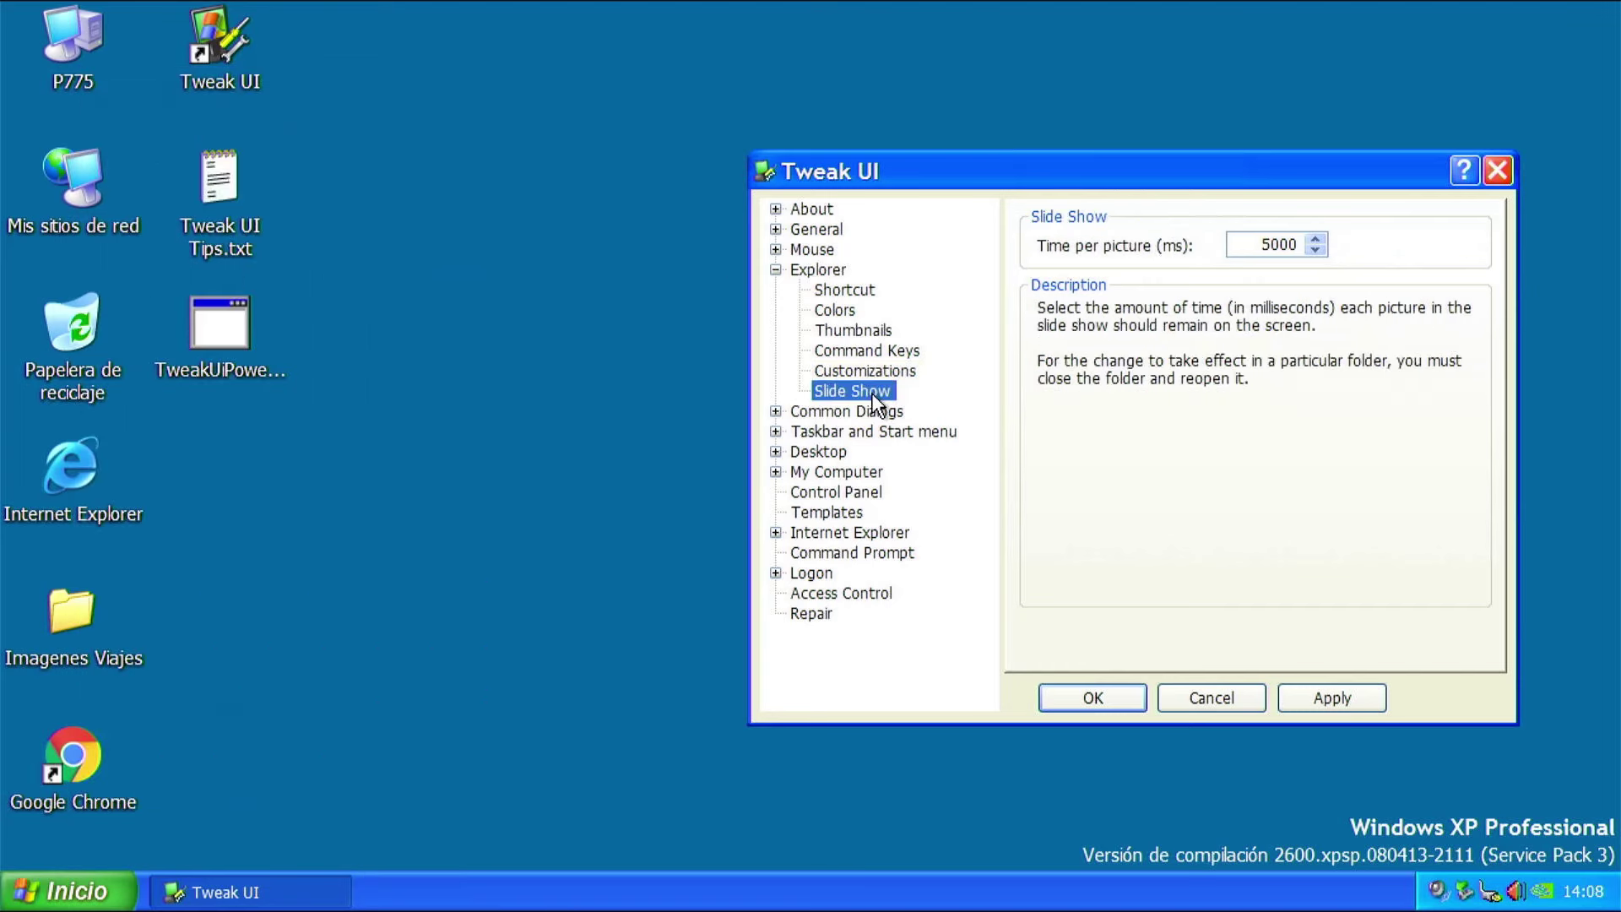
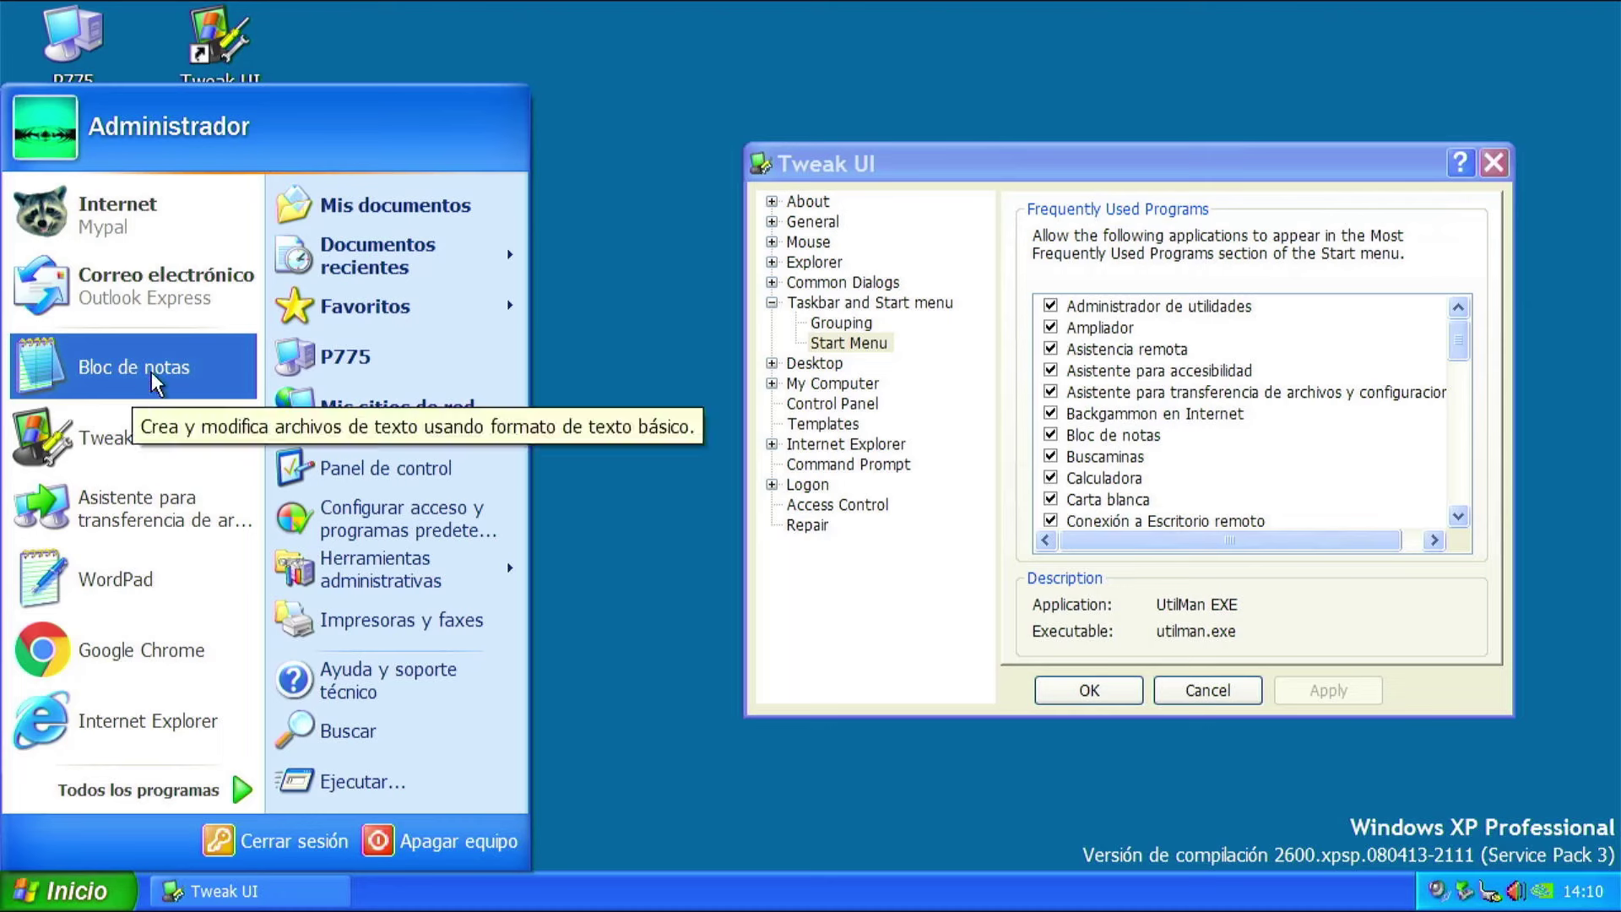
Step: Exclude Bloc de notas from the frequently used programs of the Start menu and apply the change
{"action": "right_click", "coordinate": [131, 363]}
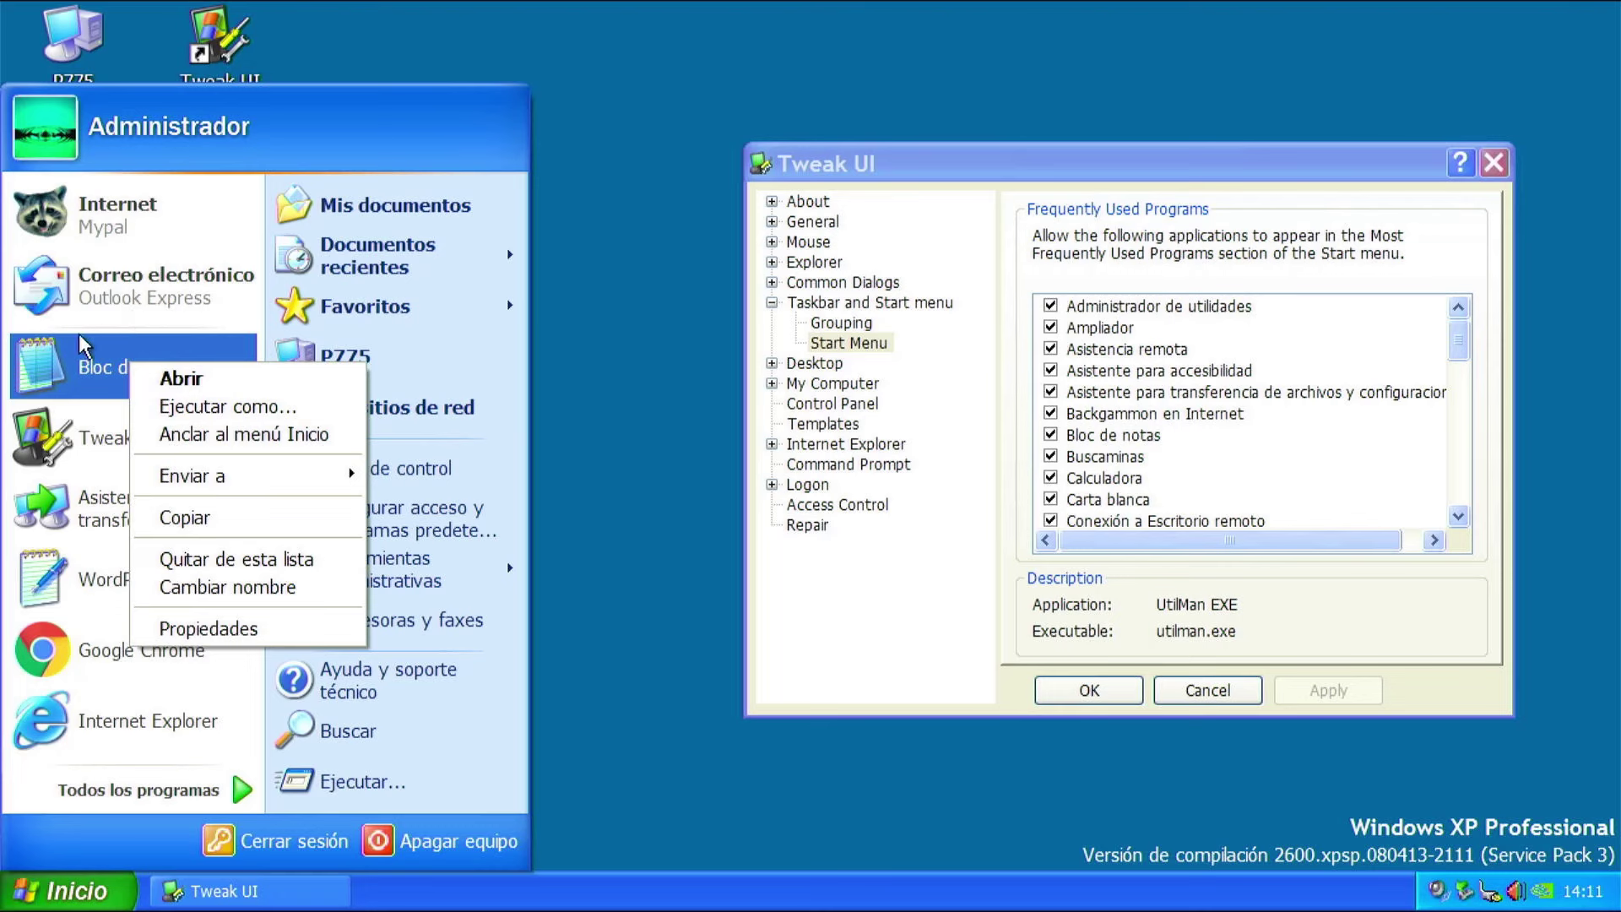
{"action": "left_click", "coordinate": [1051, 435]}
{"action": "left_click", "coordinate": [1313, 691]}
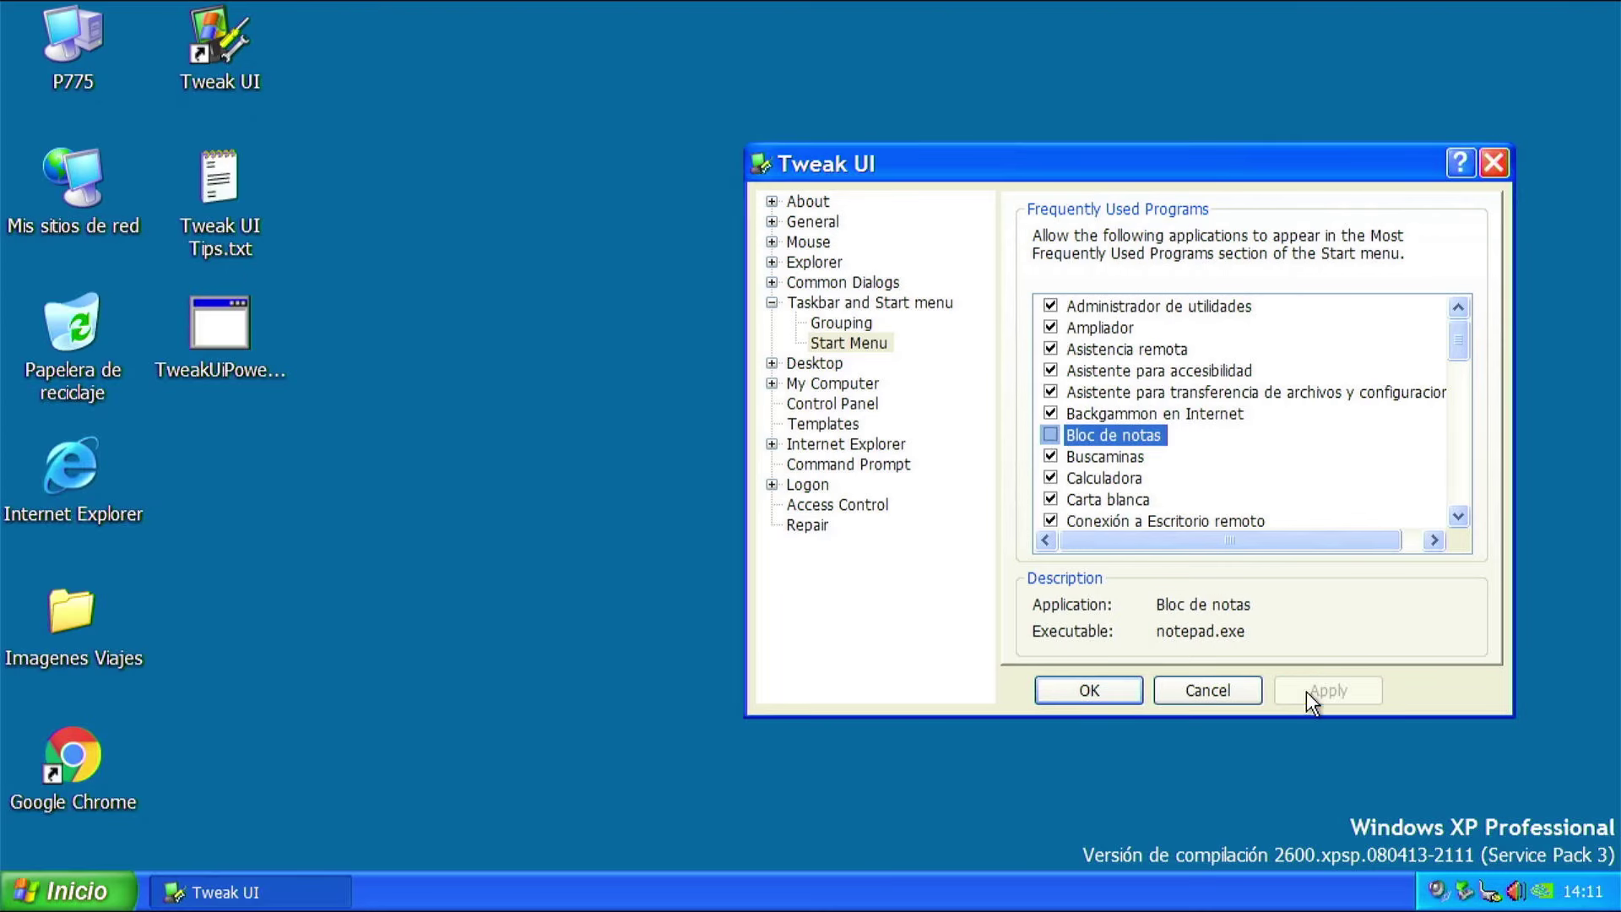
Step: Launch Bloc de notas from Accesorios, close it, and check the Start menu's list of frequently used programs
{"action": "left_click", "coordinate": [96, 890]}
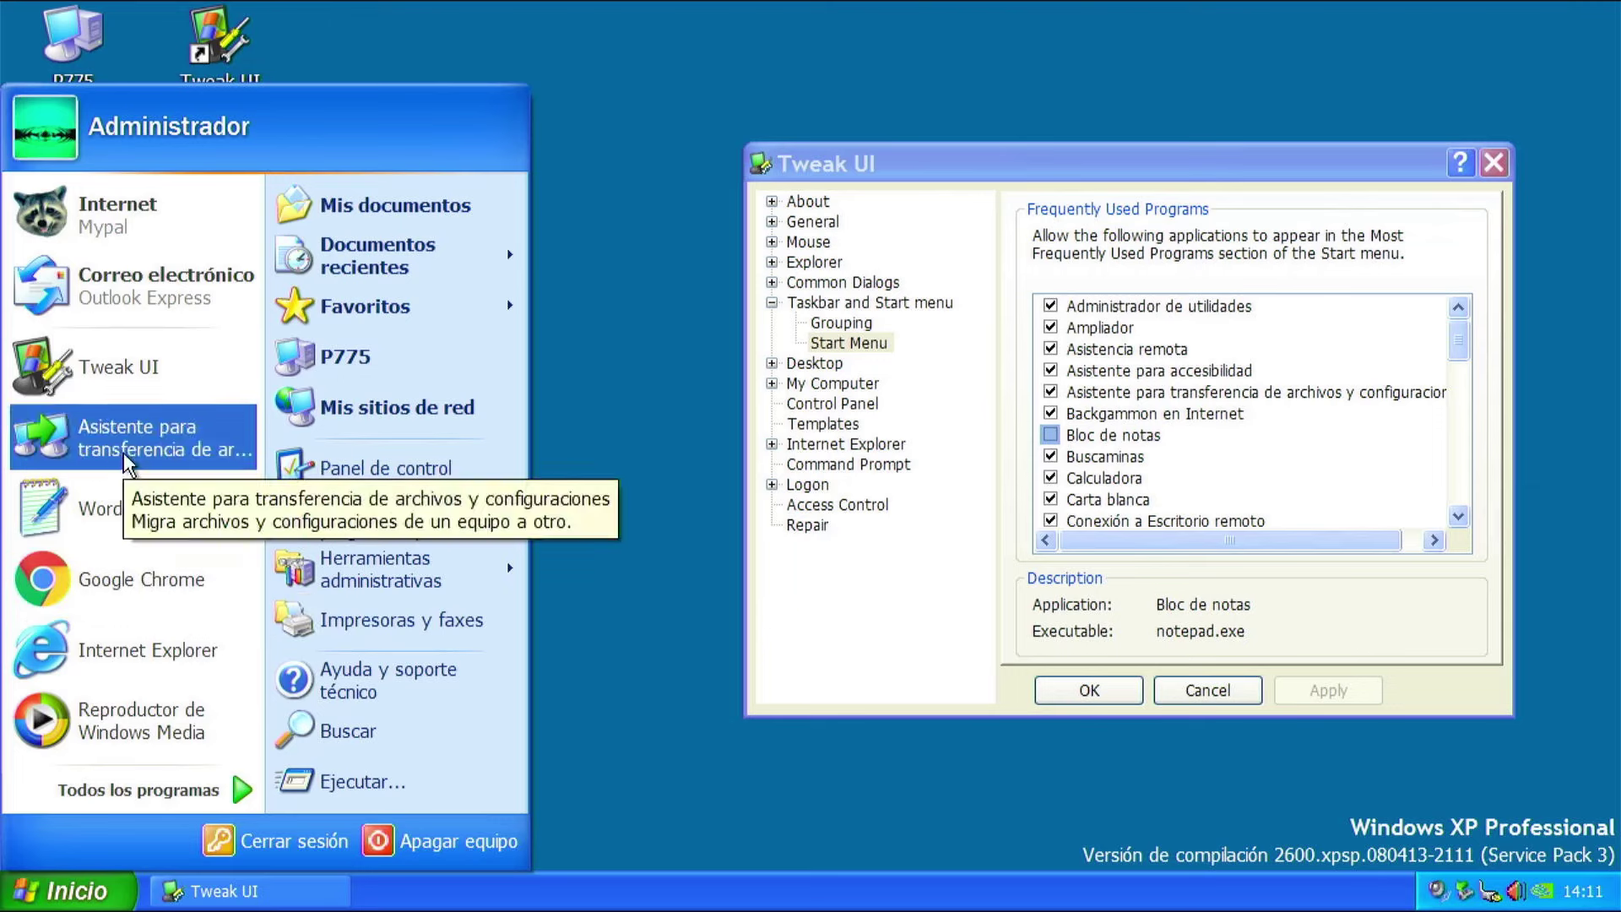
{"action": "left_click", "coordinate": [633, 663]}
{"action": "left_click", "coordinate": [105, 891]}
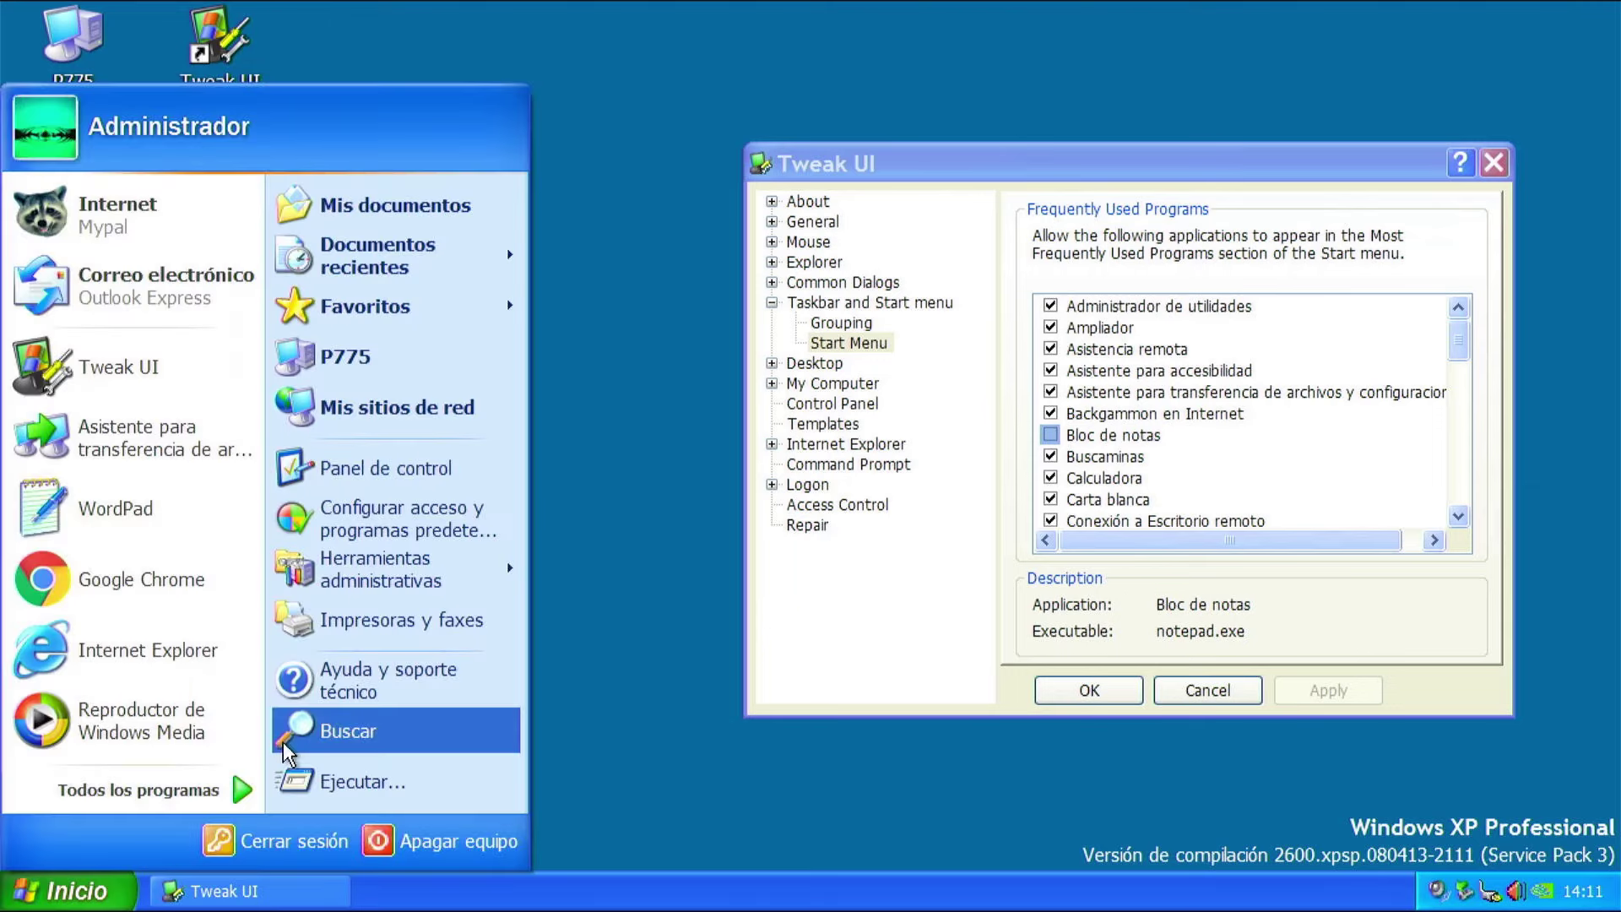
{"action": "left_click", "coordinate": [228, 792]}
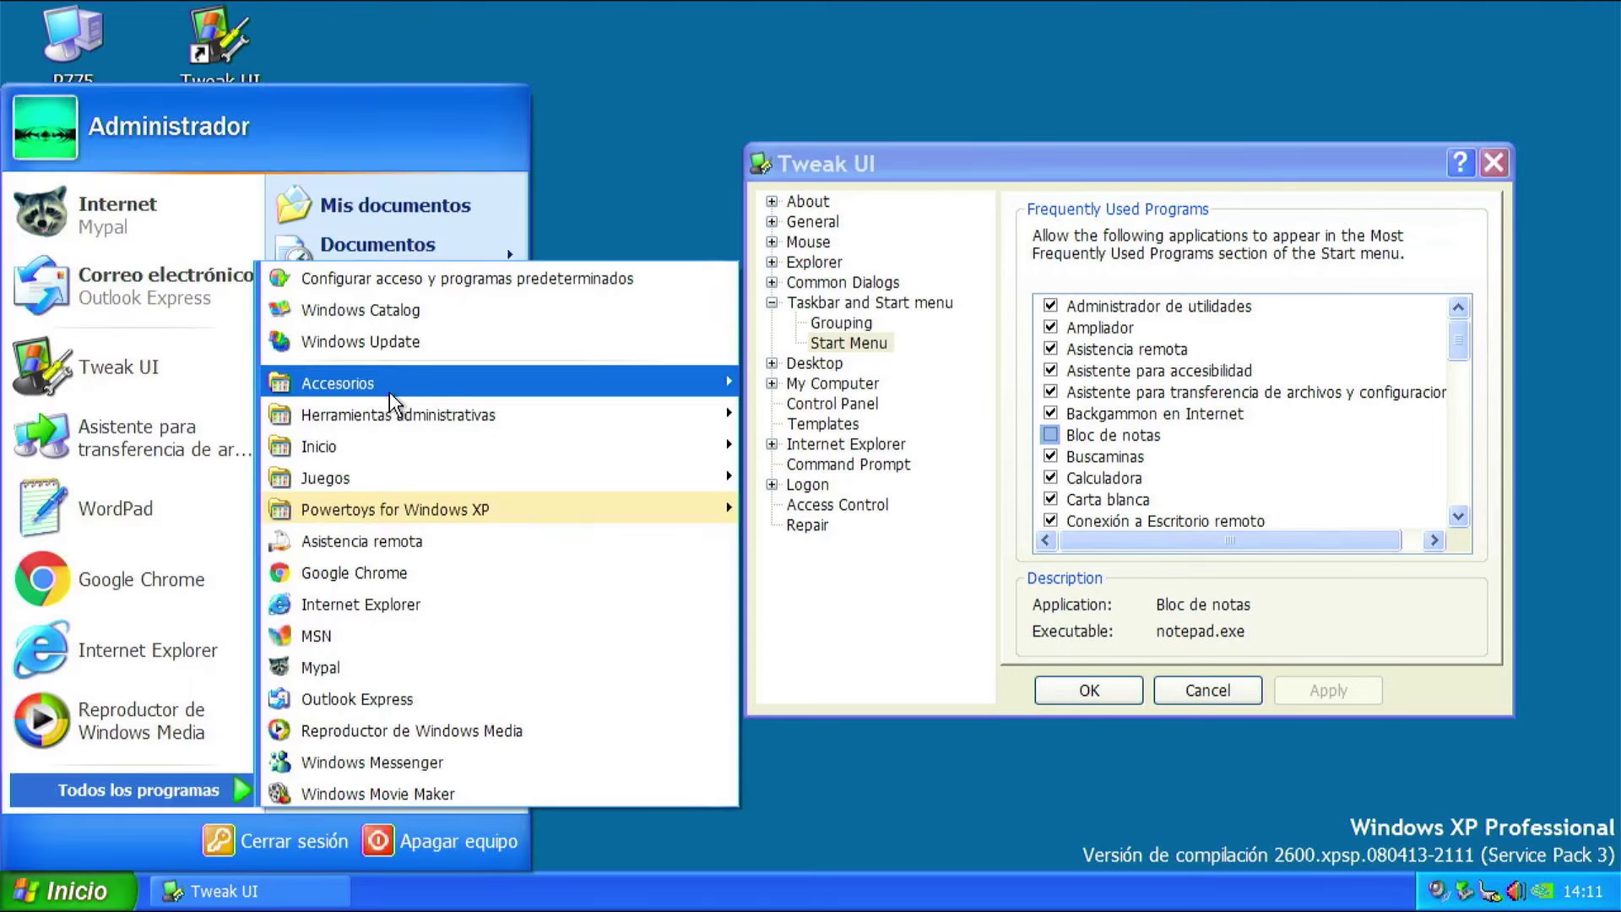
{"action": "mouse_move", "coordinate": [388, 384]}
{"action": "left_click", "coordinate": [865, 537]}
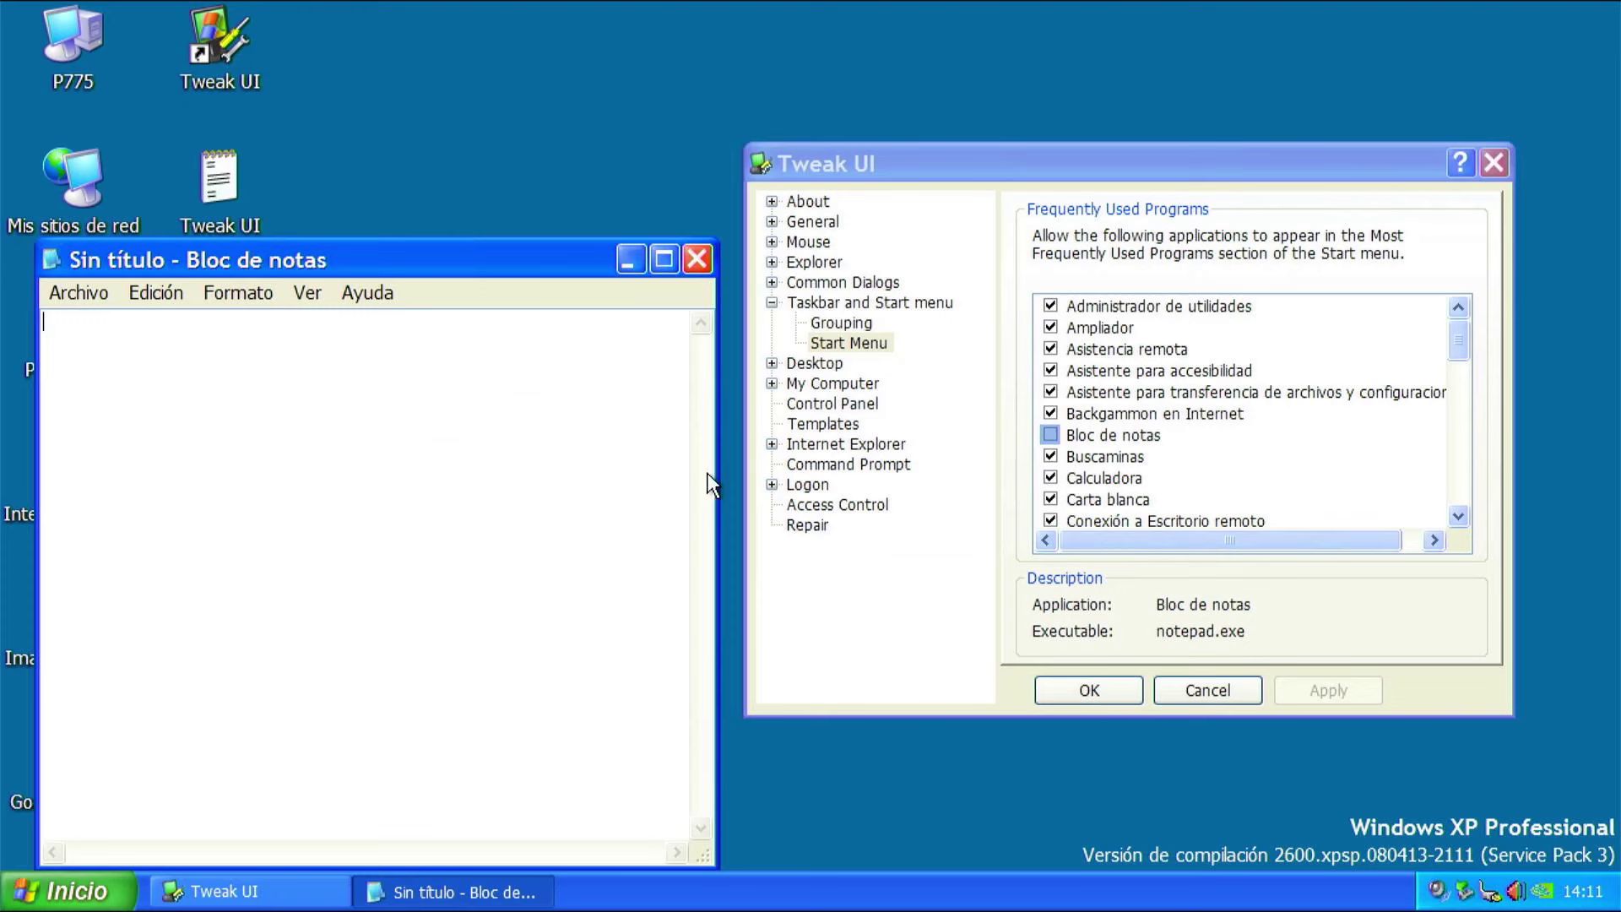
{"action": "left_click", "coordinate": [703, 264]}
{"action": "left_click", "coordinate": [71, 891]}
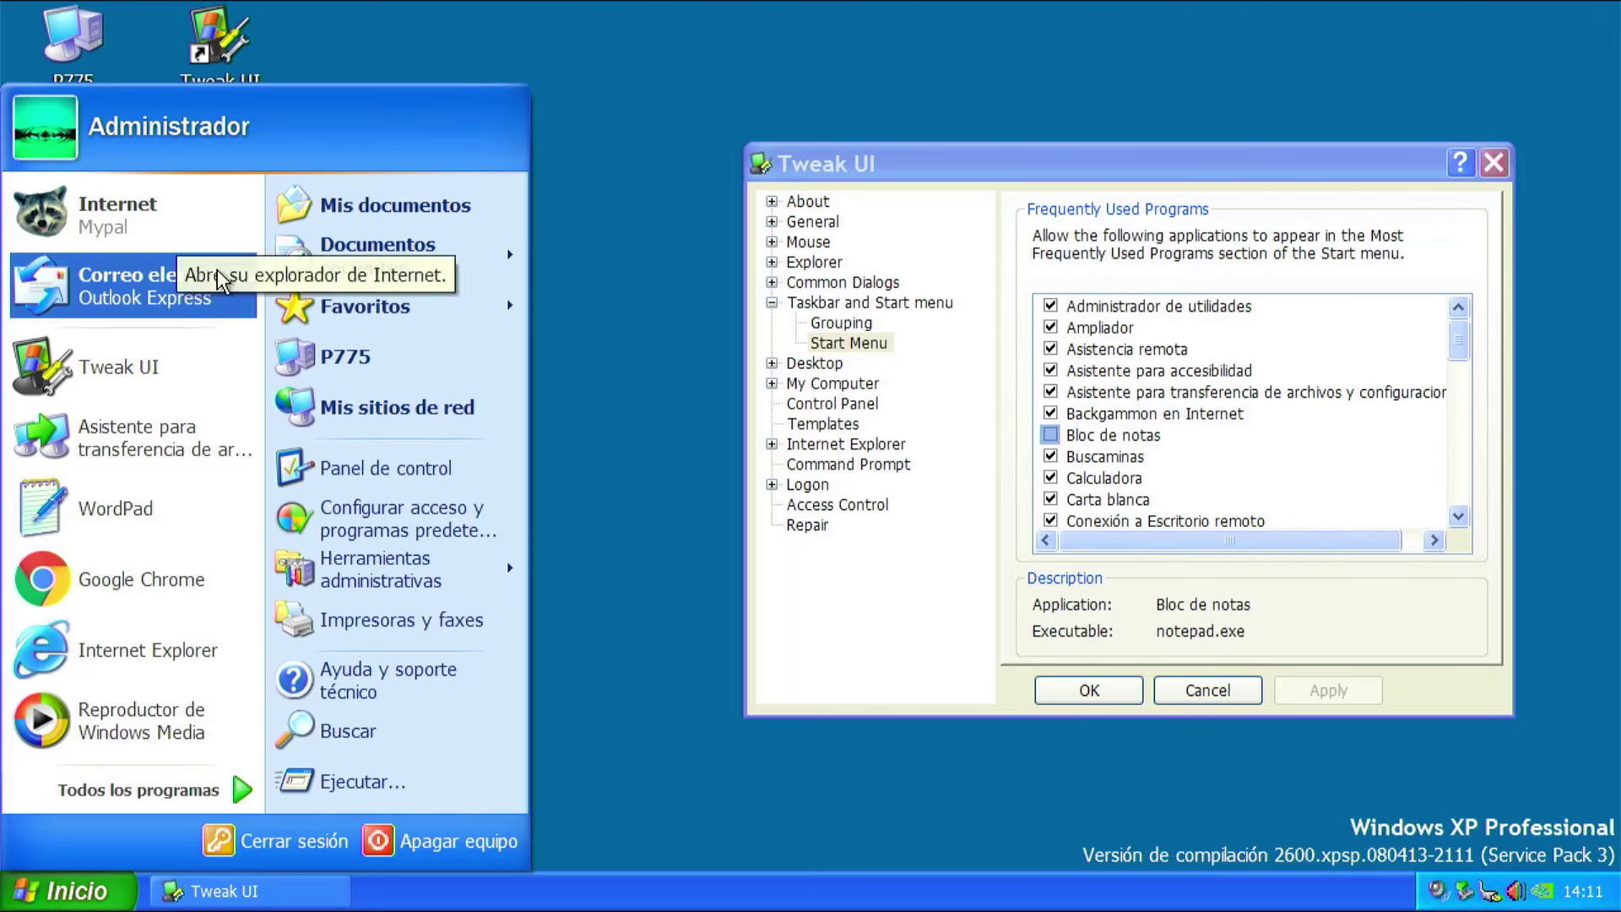
Step: Allow Bloc de notas among the frequently used programs again, apply it, and check the Start menu
{"action": "left_click", "coordinate": [1050, 435]}
{"action": "left_click", "coordinate": [1327, 690]}
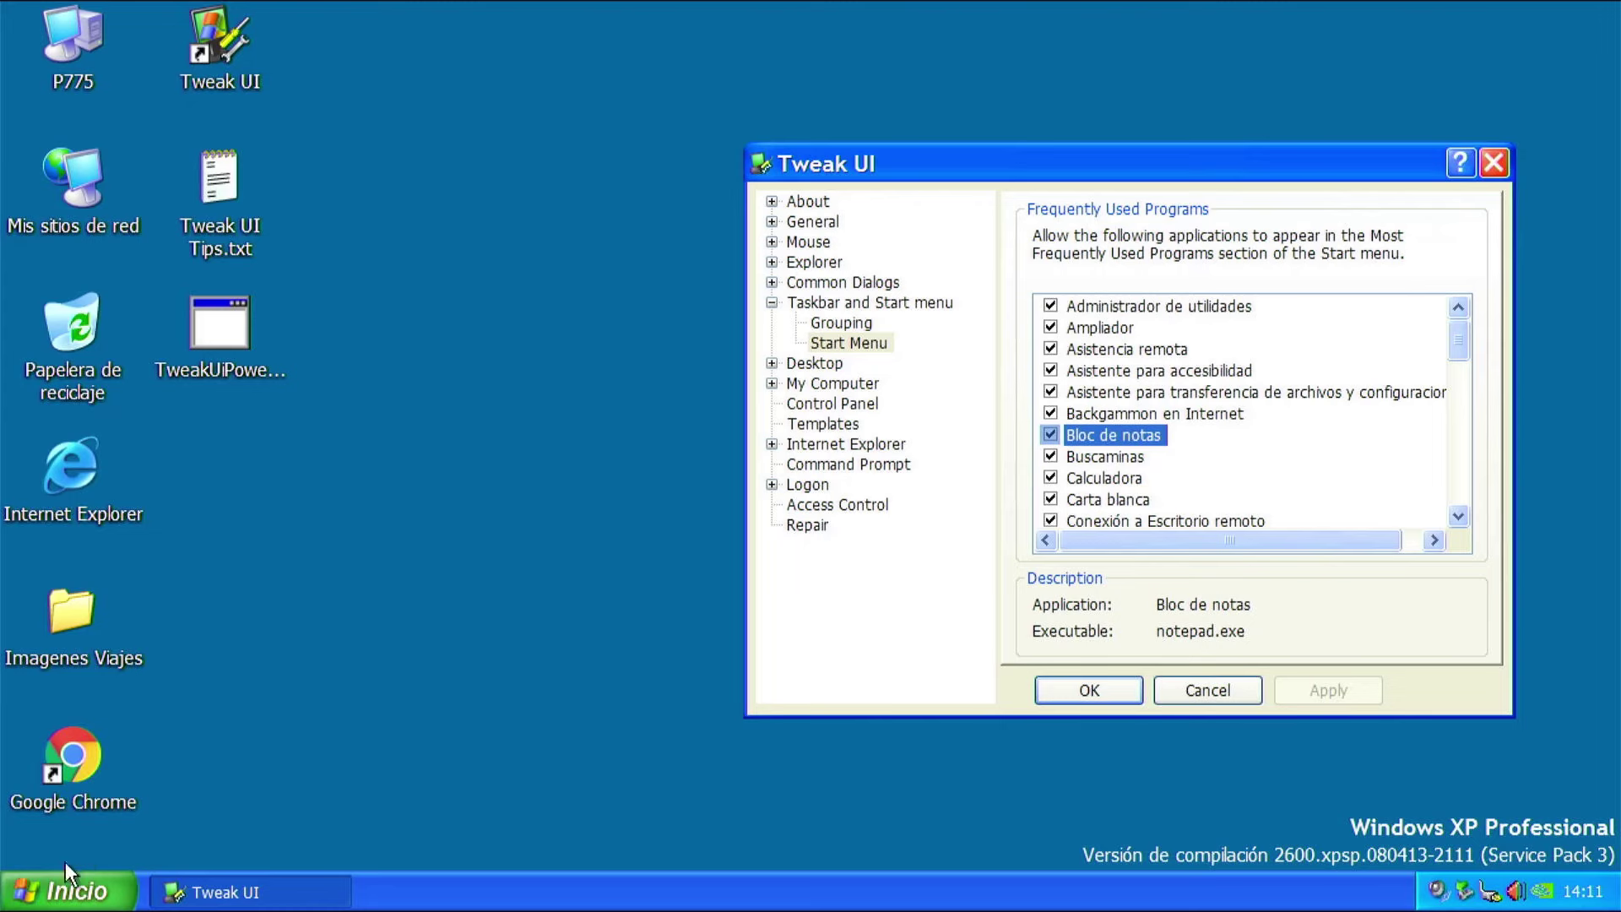
{"action": "left_click", "coordinate": [76, 891]}
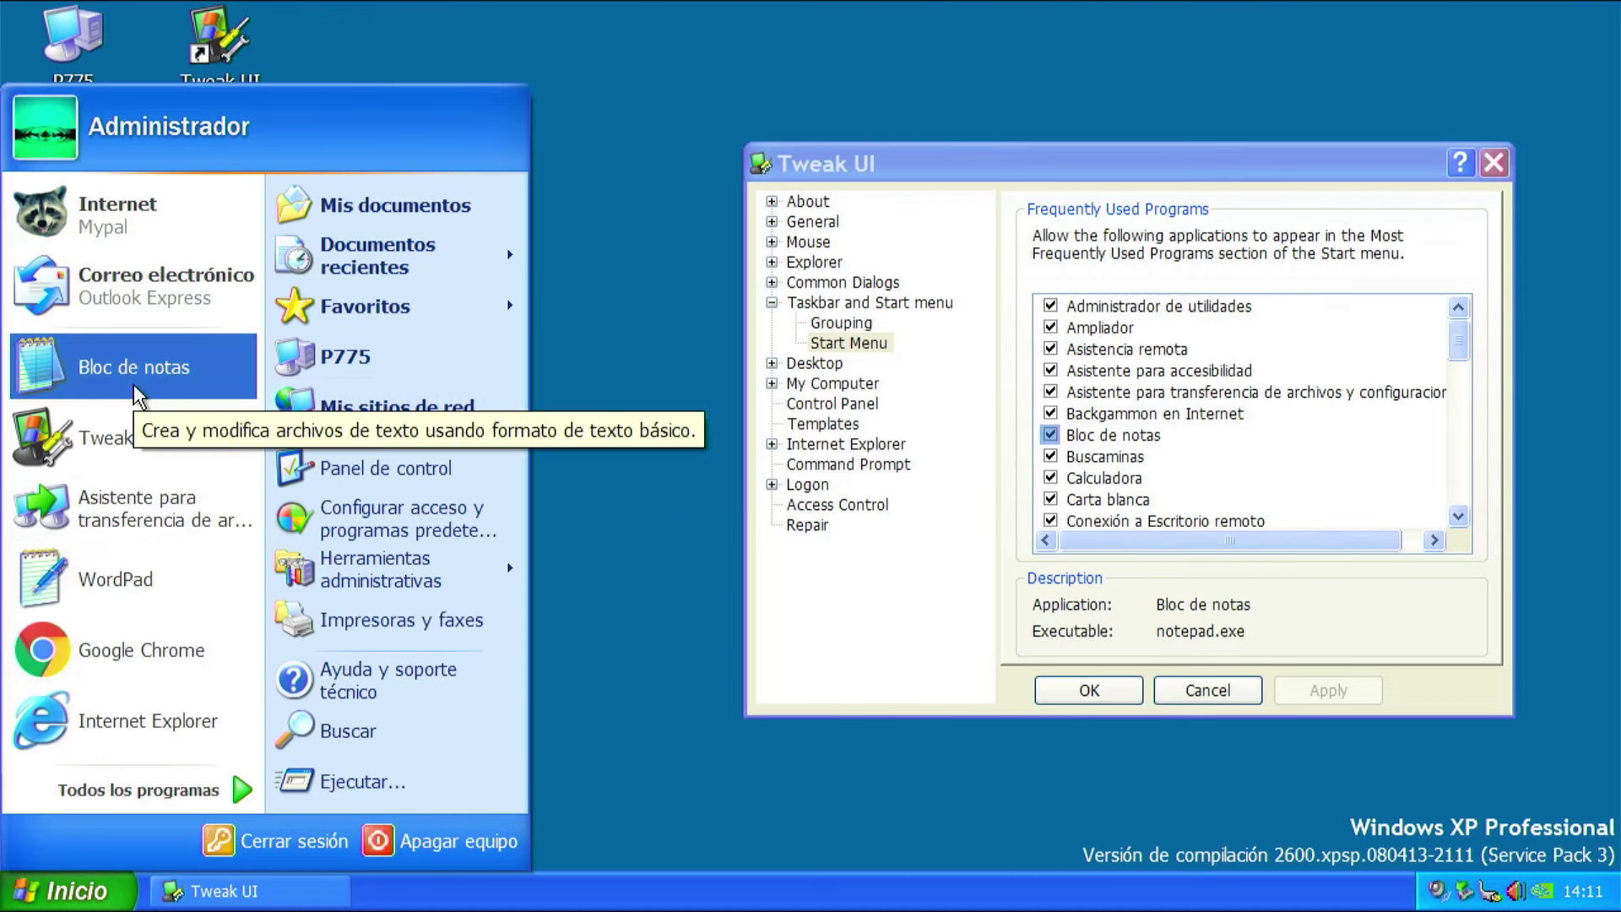
Step: Collapse the Taskbar and Start menu category and hide the P775 icon in the Desktop icon settings
{"action": "left_click", "coordinate": [771, 303]}
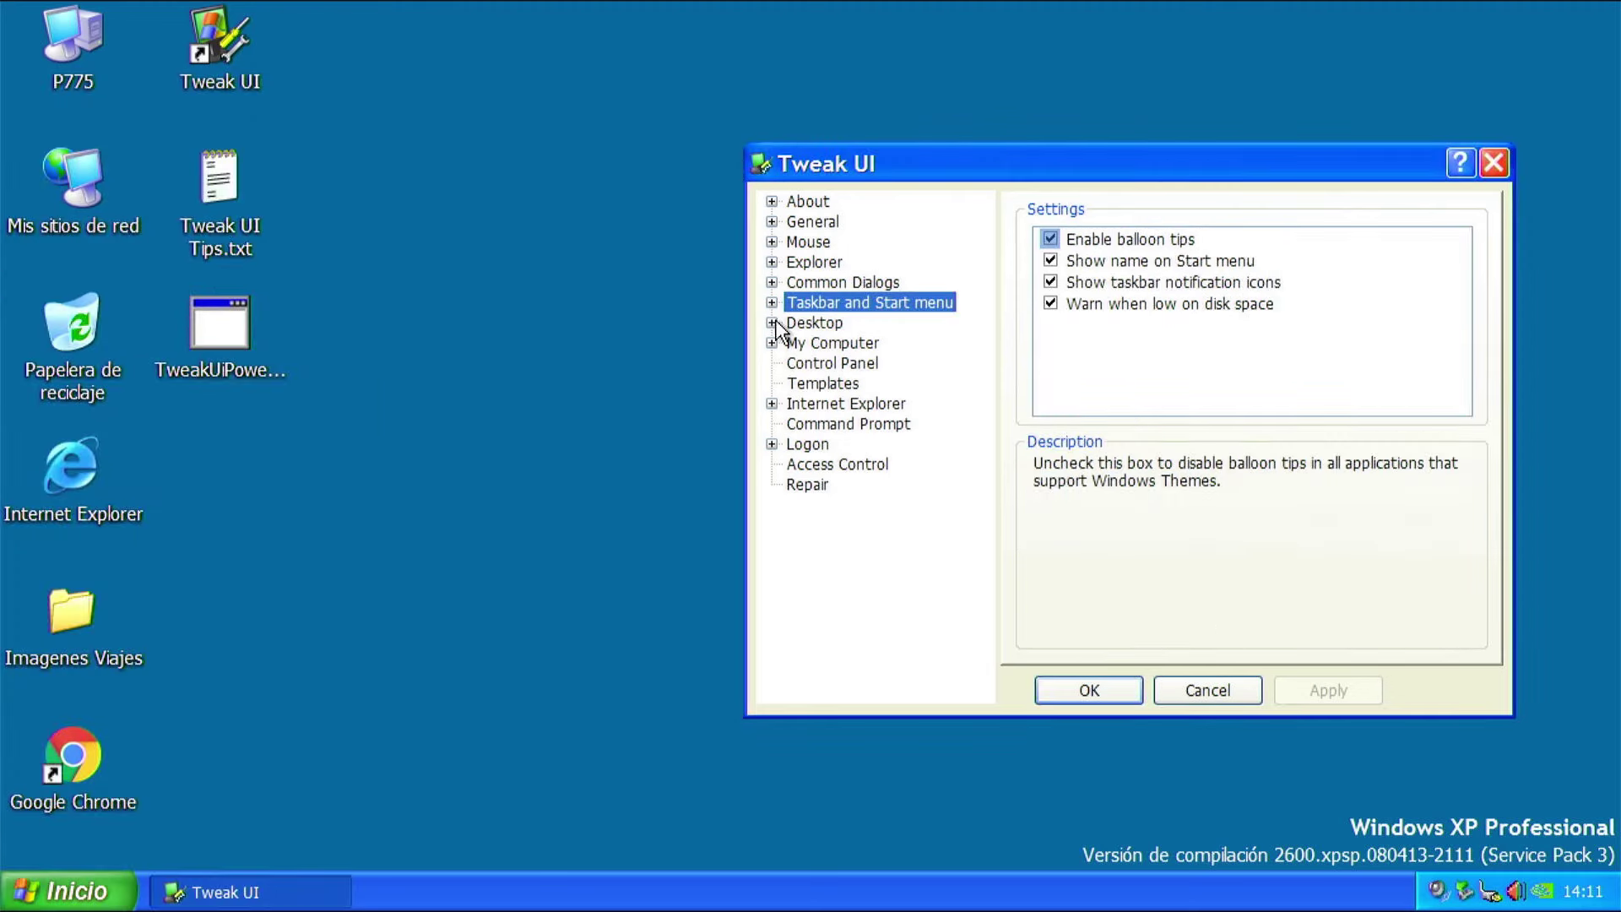
{"action": "left_click", "coordinate": [772, 323]}
{"action": "left_click", "coordinate": [836, 326]}
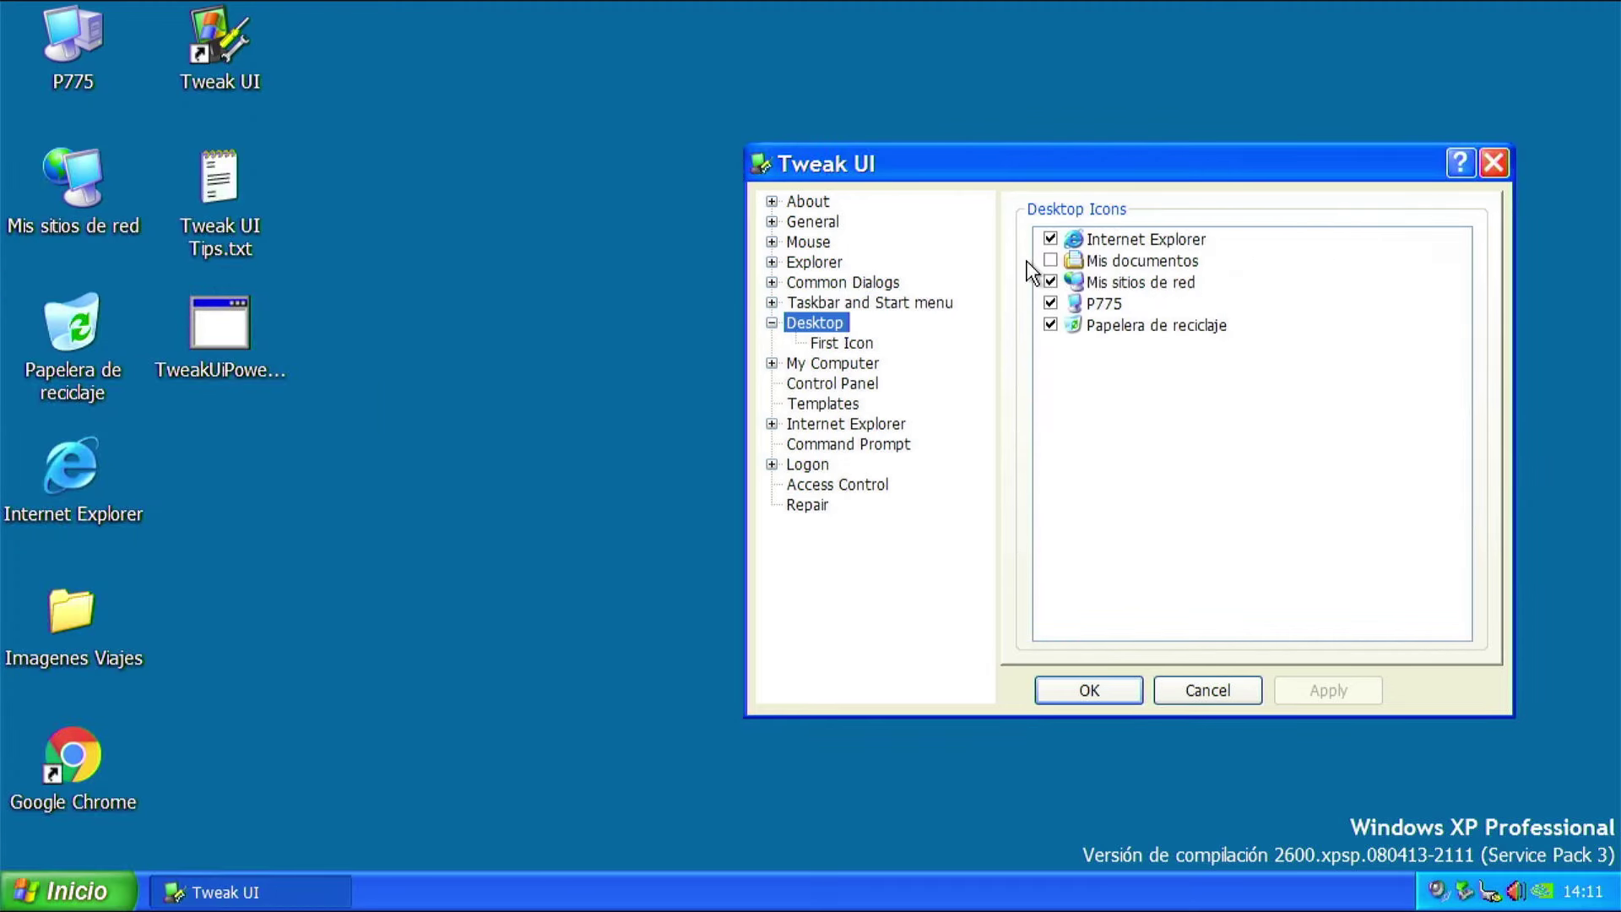
{"action": "left_click", "coordinate": [1051, 304]}
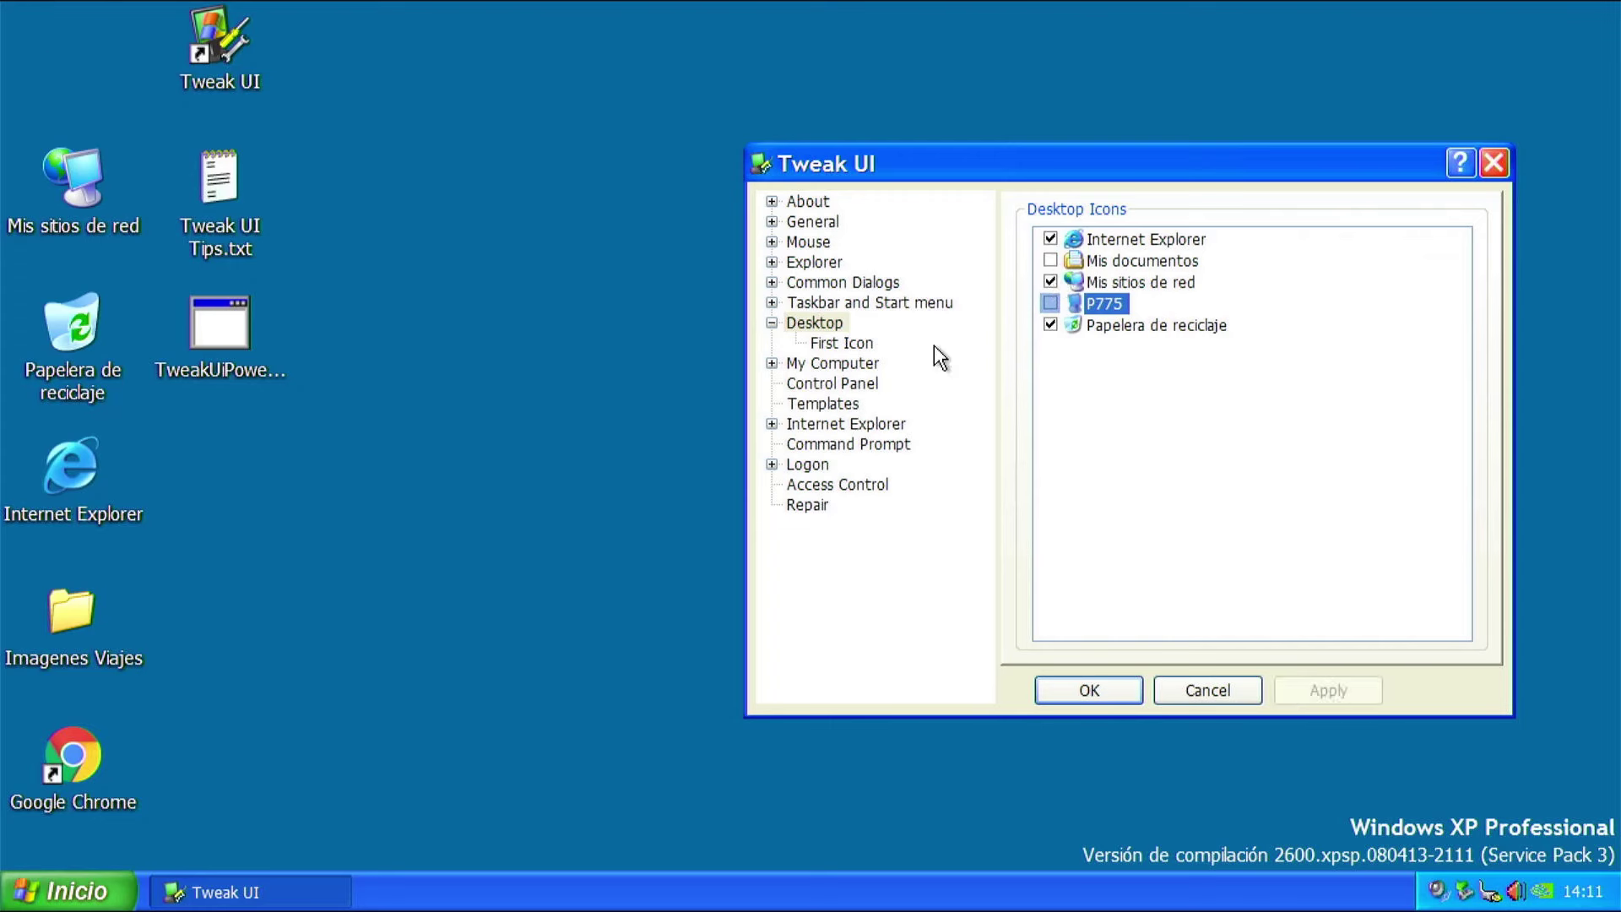
Step: Enable both the P775 and Mis documentos desktop icons and apply the change
{"action": "left_click", "coordinate": [1050, 303]}
{"action": "left_click", "coordinate": [1050, 260]}
{"action": "left_click", "coordinate": [1322, 691]}
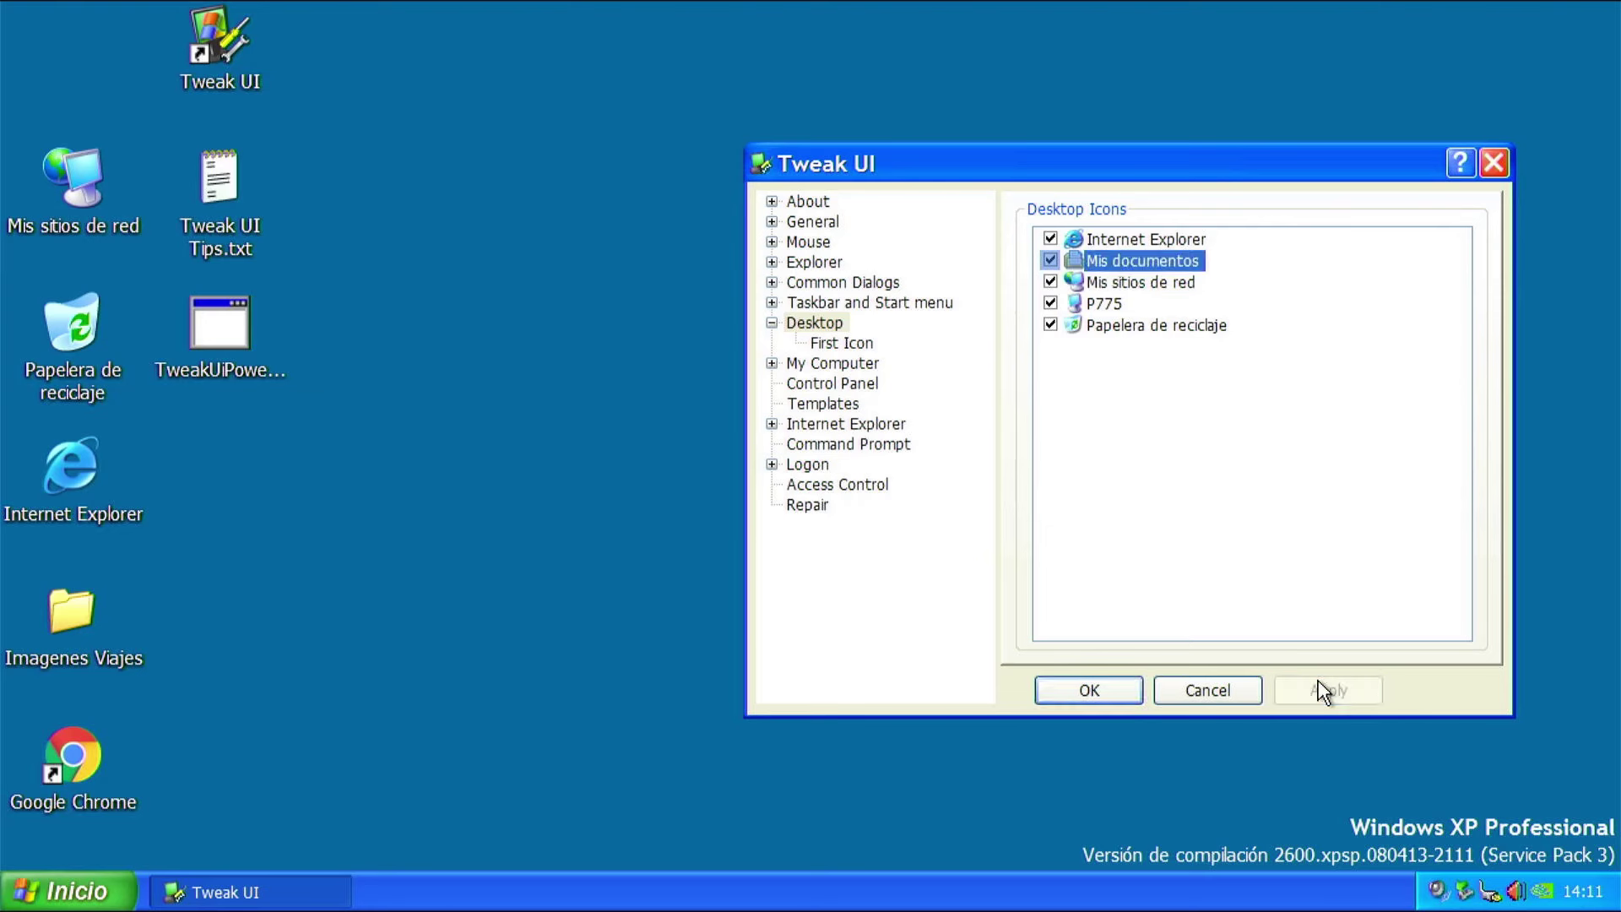
Step: Set P775 instead of Mis documentos as the first icon on the desktop and apply it
{"action": "left_click", "coordinate": [836, 345]}
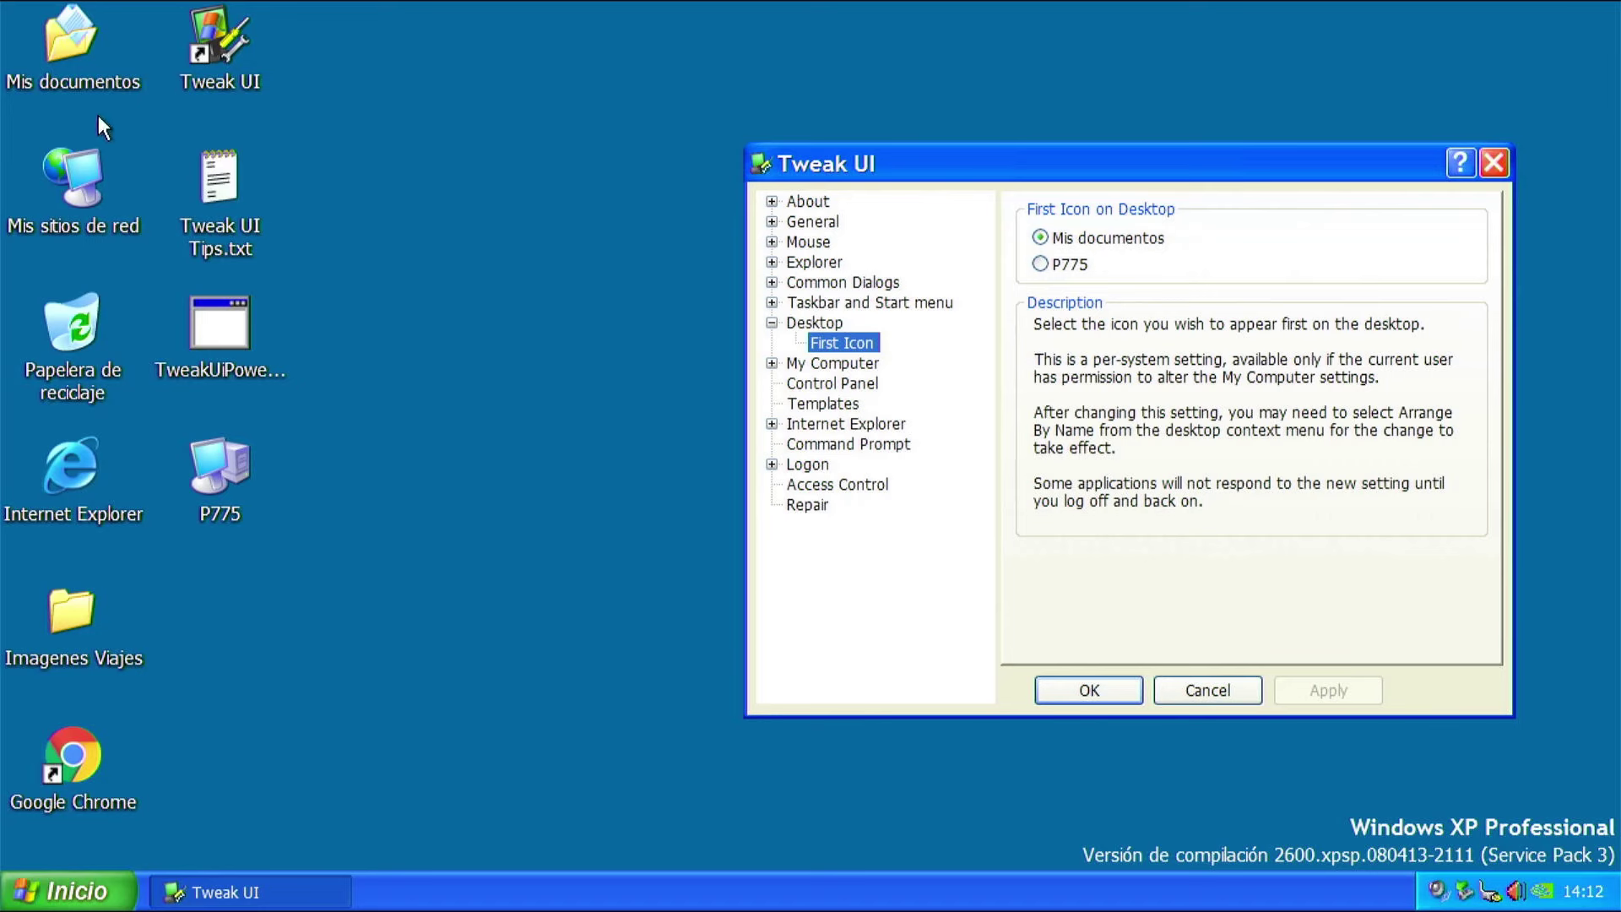
{"action": "left_click", "coordinate": [66, 56]}
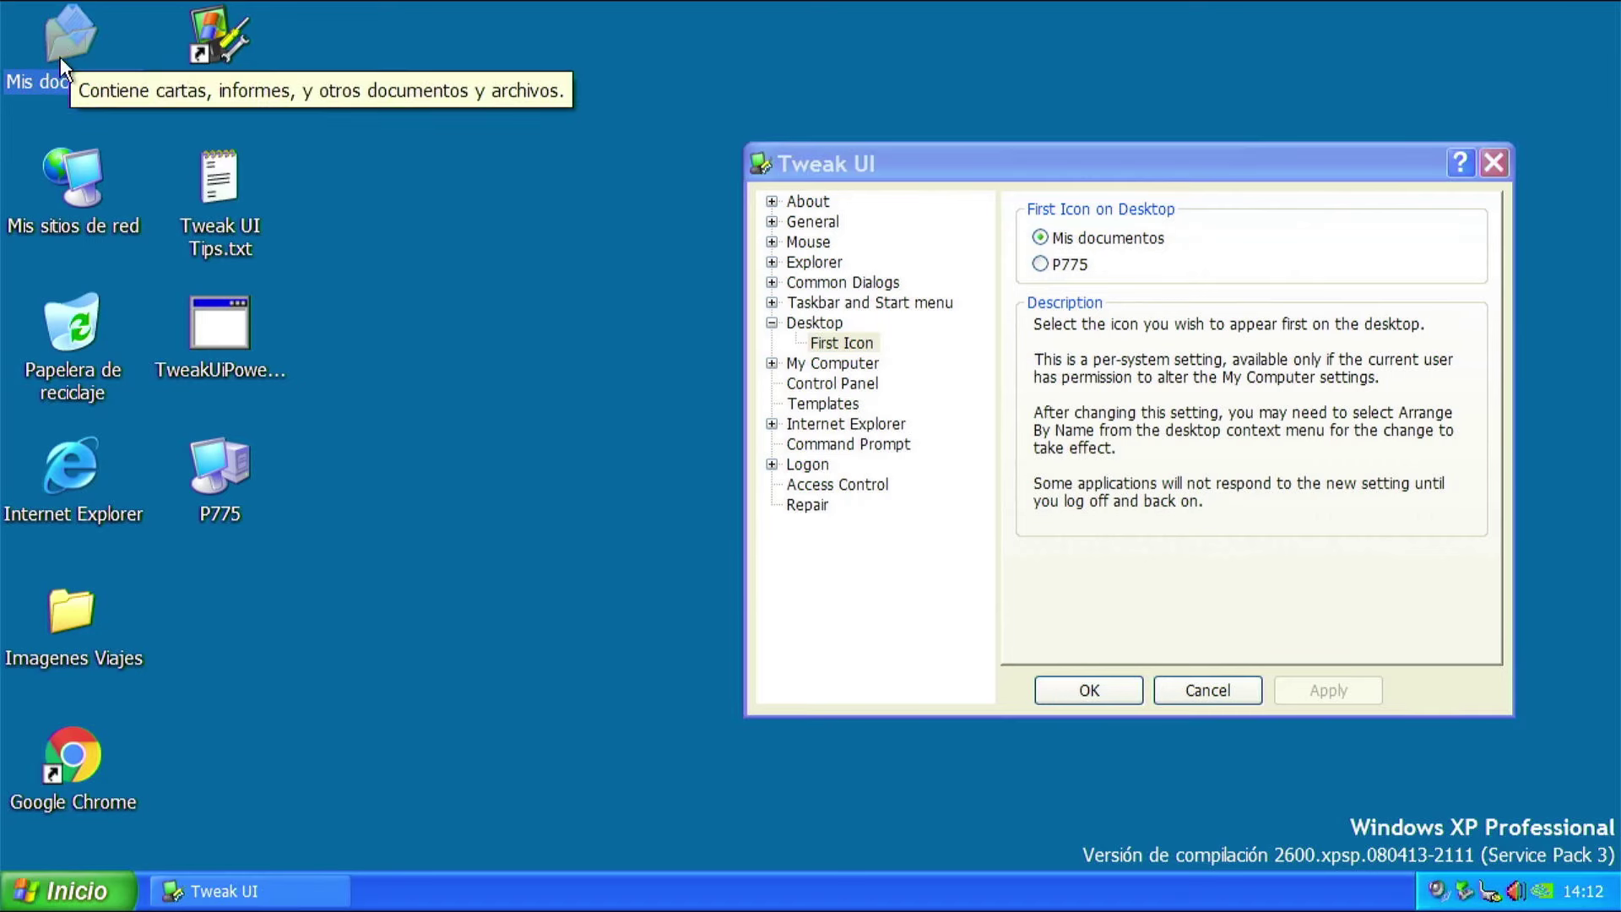
{"action": "left_click", "coordinate": [219, 478]}
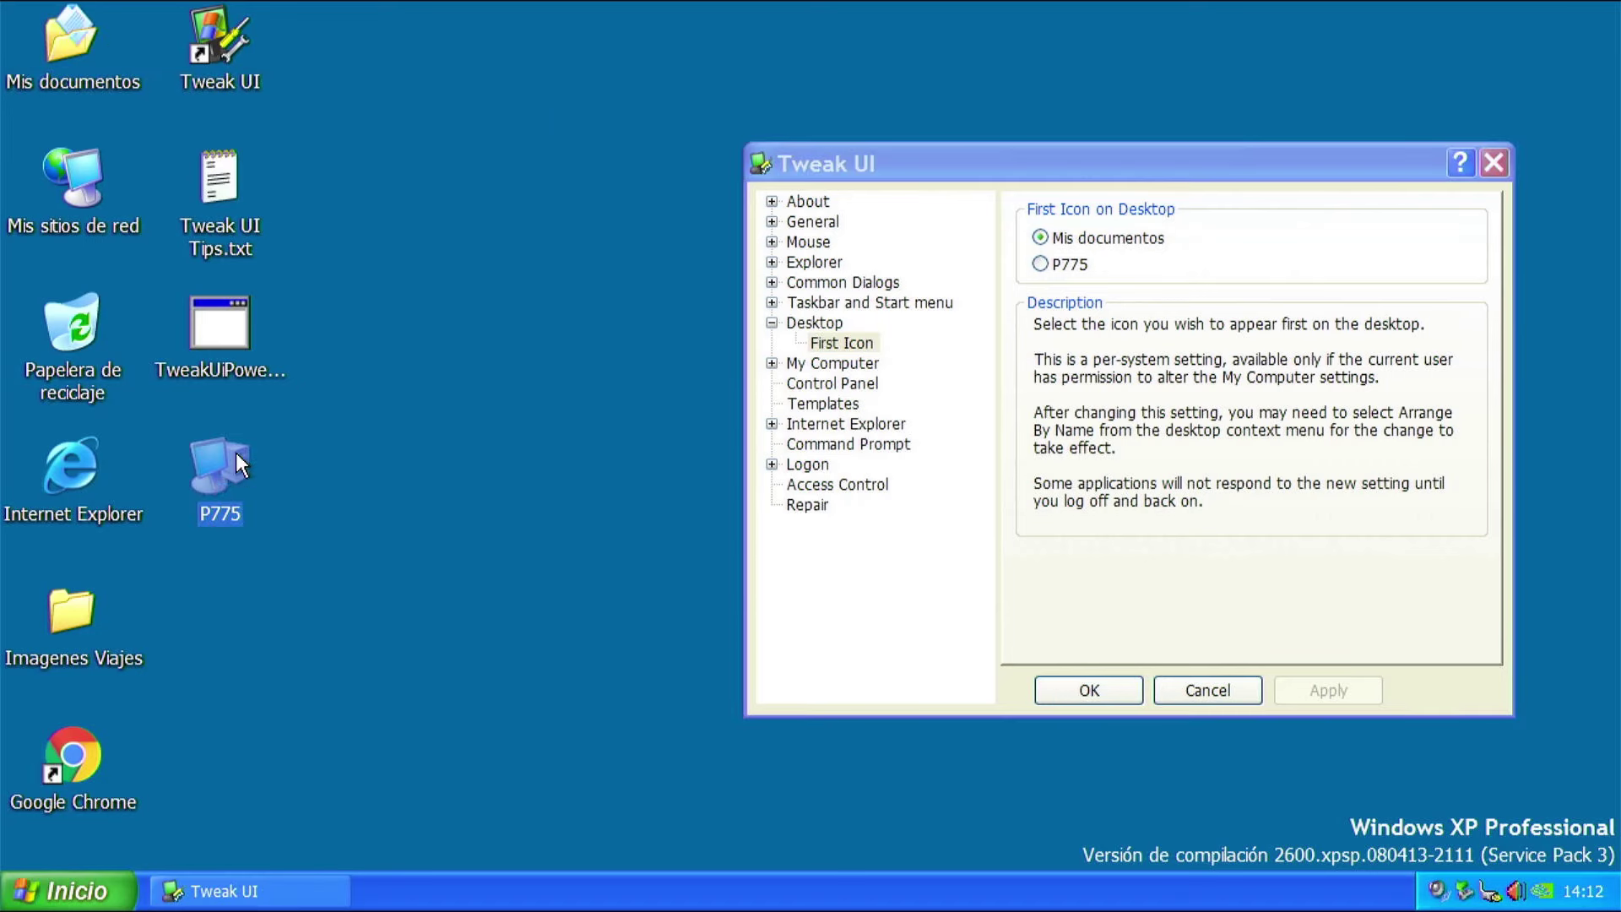
{"action": "left_click", "coordinate": [1040, 264]}
{"action": "left_click", "coordinate": [1328, 690]}
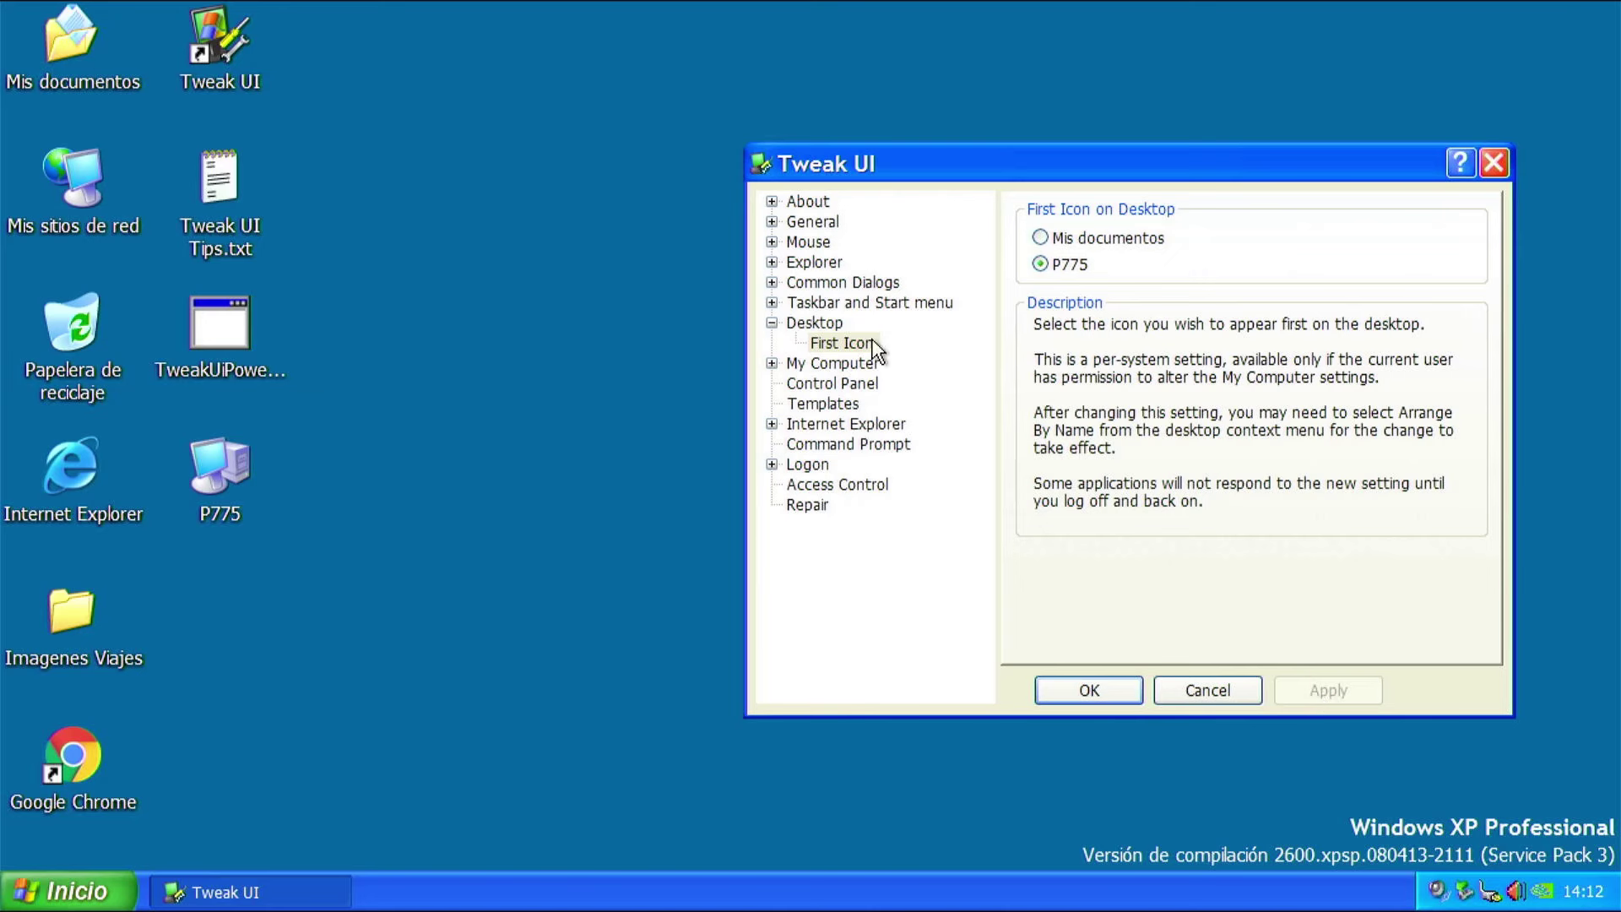
Step: Hide the Mis documentos and P775 icons in the Desktop icon settings
{"action": "left_click", "coordinate": [813, 323]}
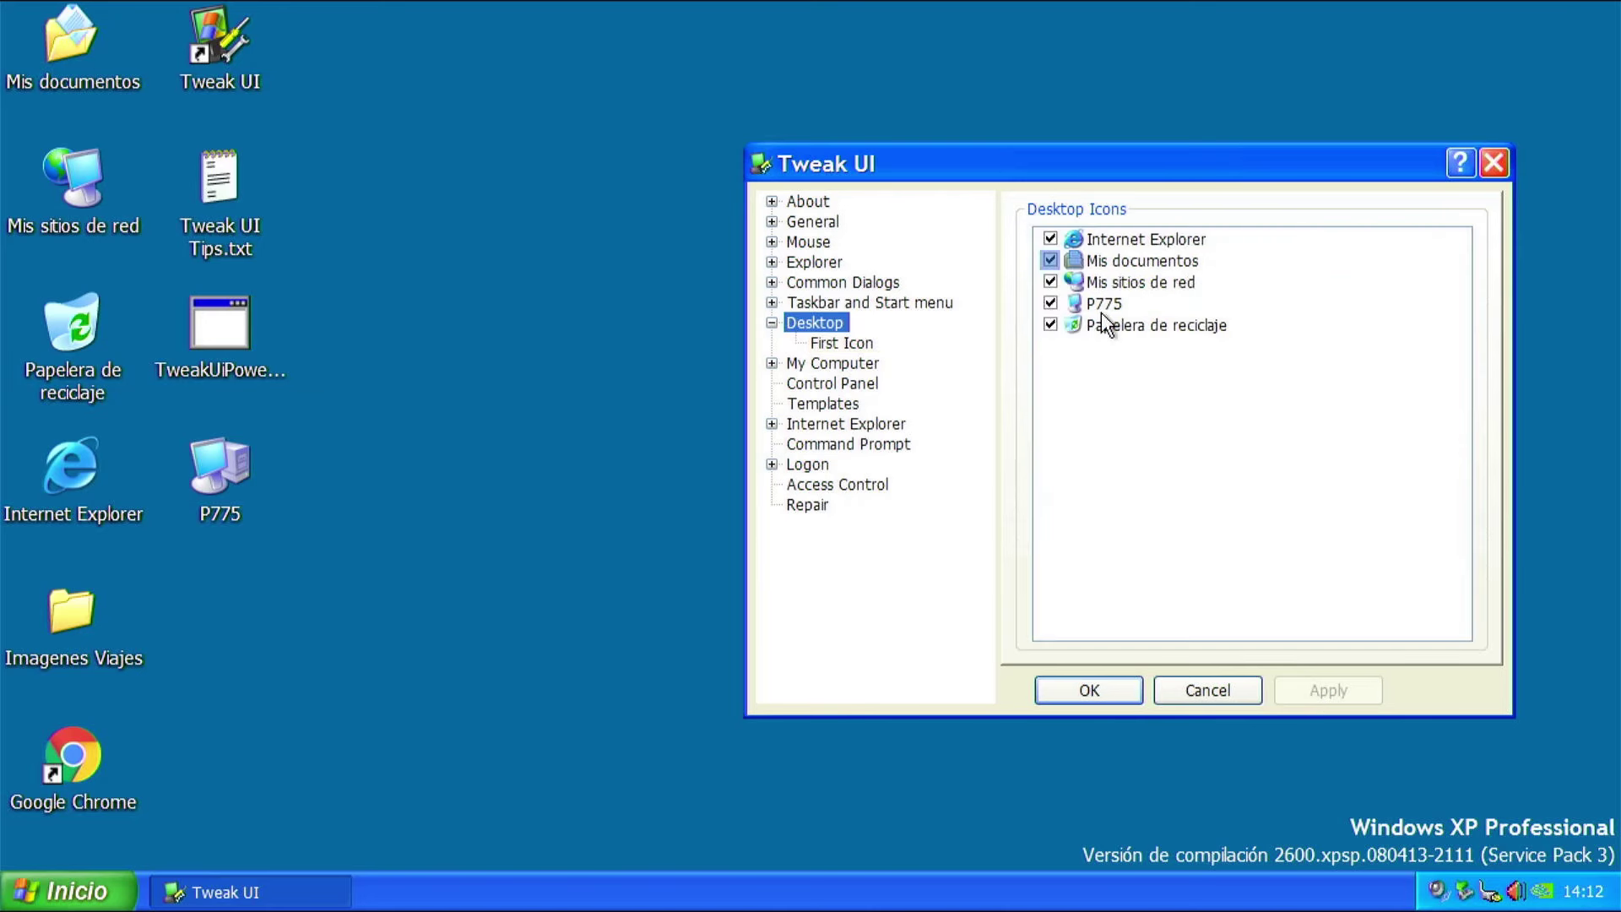
{"action": "left_click", "coordinate": [1050, 260]}
{"action": "left_click", "coordinate": [1050, 303]}
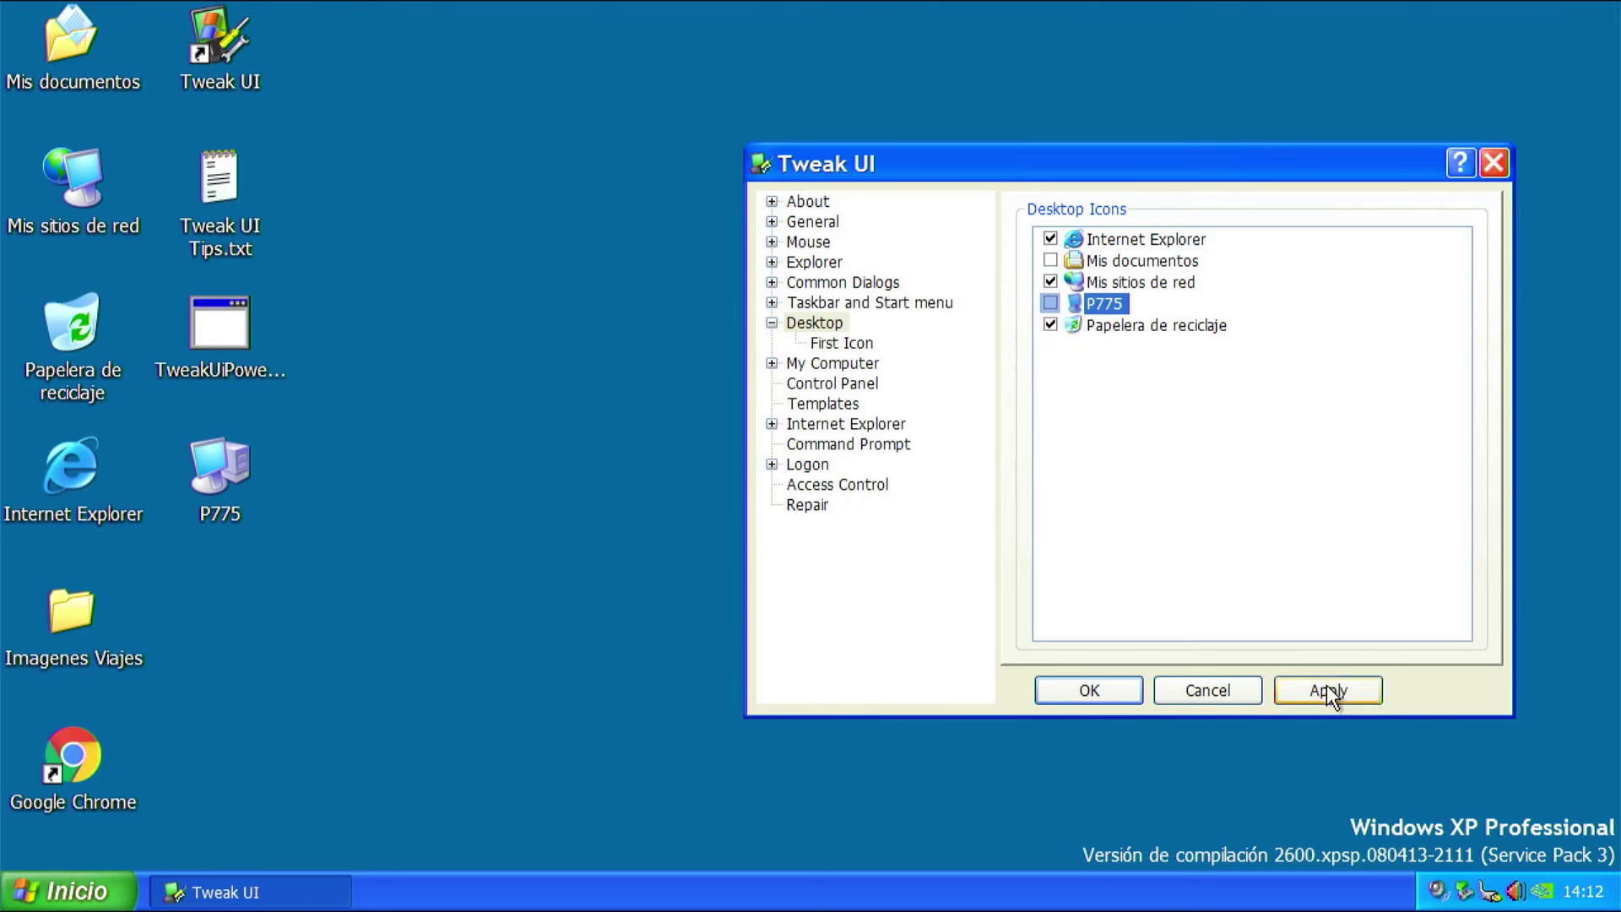
Step: Show the Mis documentos and P775 desktop icons again and apply the change
{"action": "left_click", "coordinate": [1050, 260]}
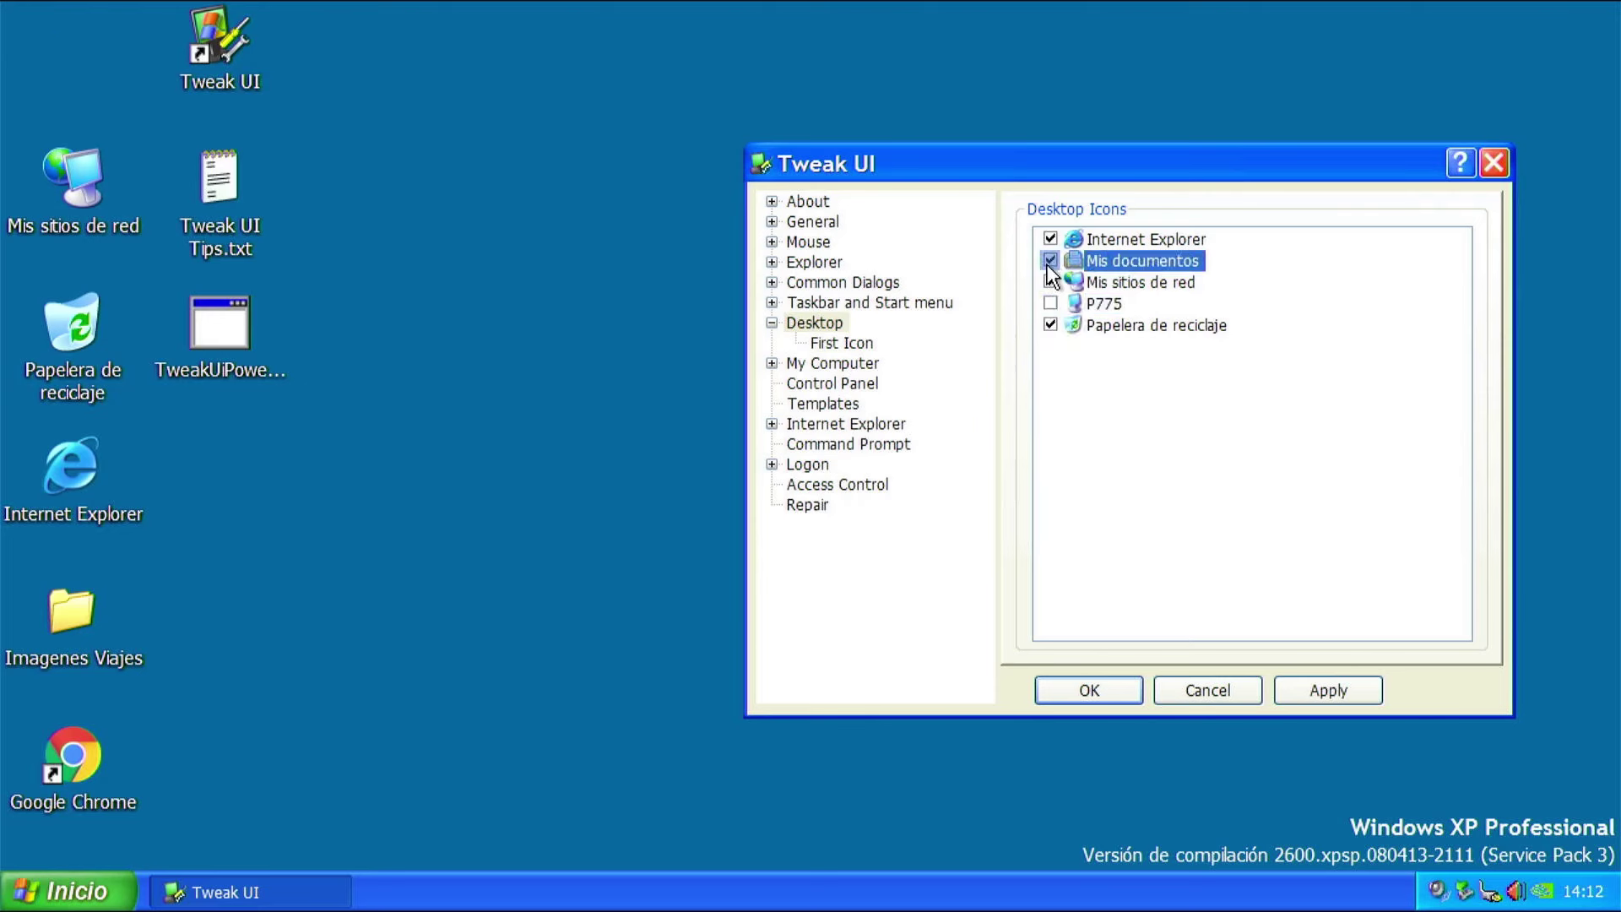
{"action": "left_click", "coordinate": [1050, 303]}
{"action": "left_click", "coordinate": [1319, 695]}
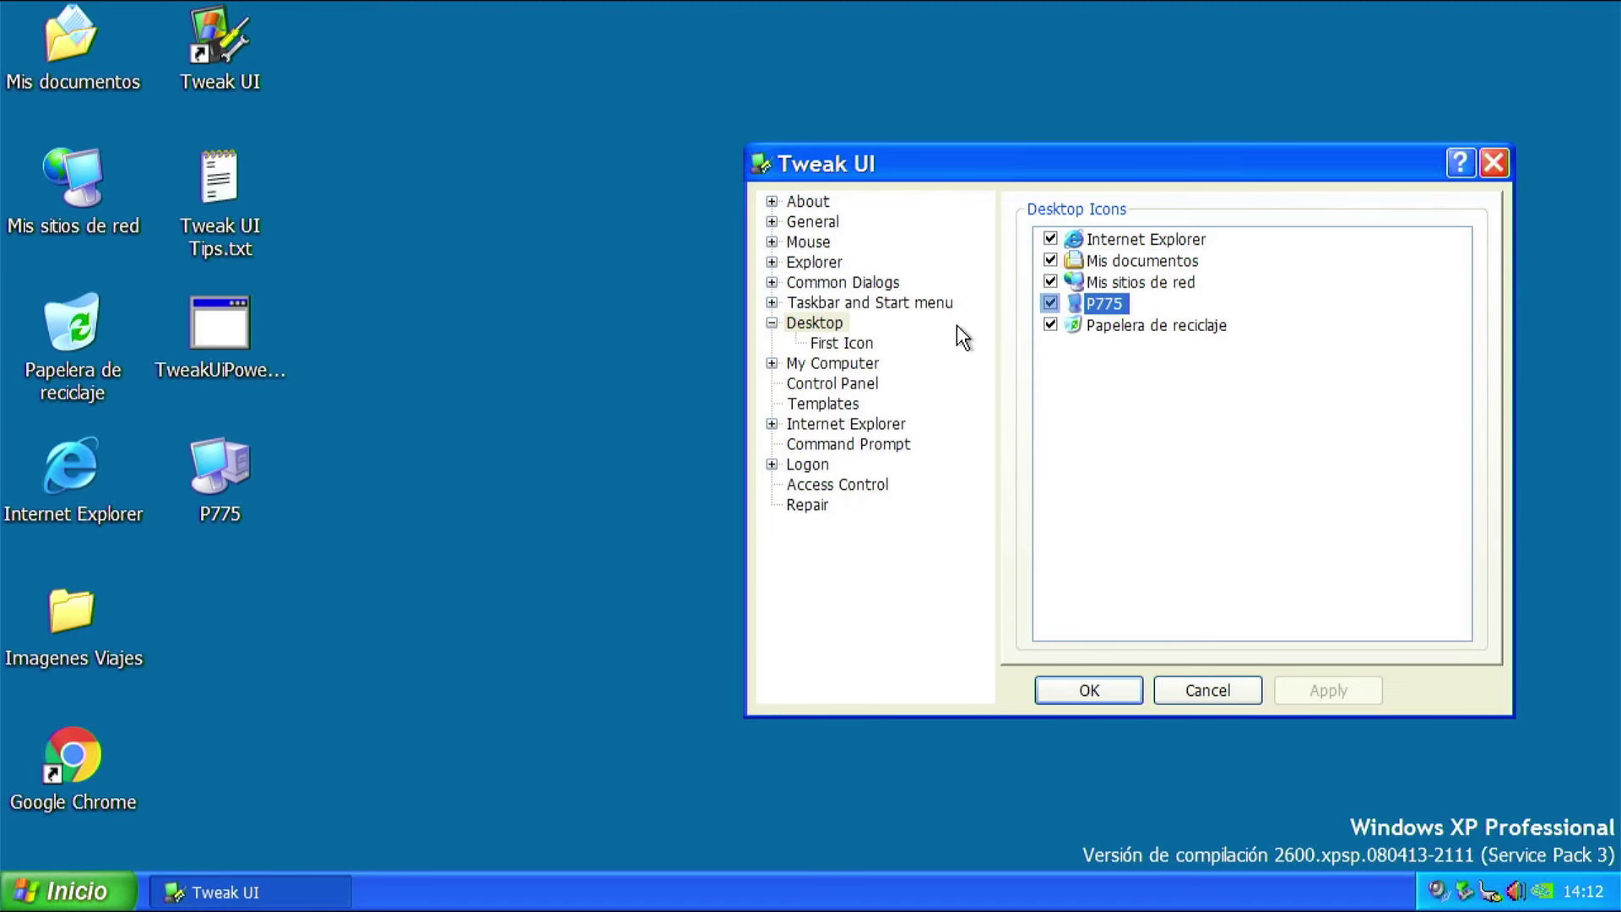
Step: Check the First Icon setting again, and open the My Computer category with its icon settings
{"action": "left_click", "coordinate": [859, 343]}
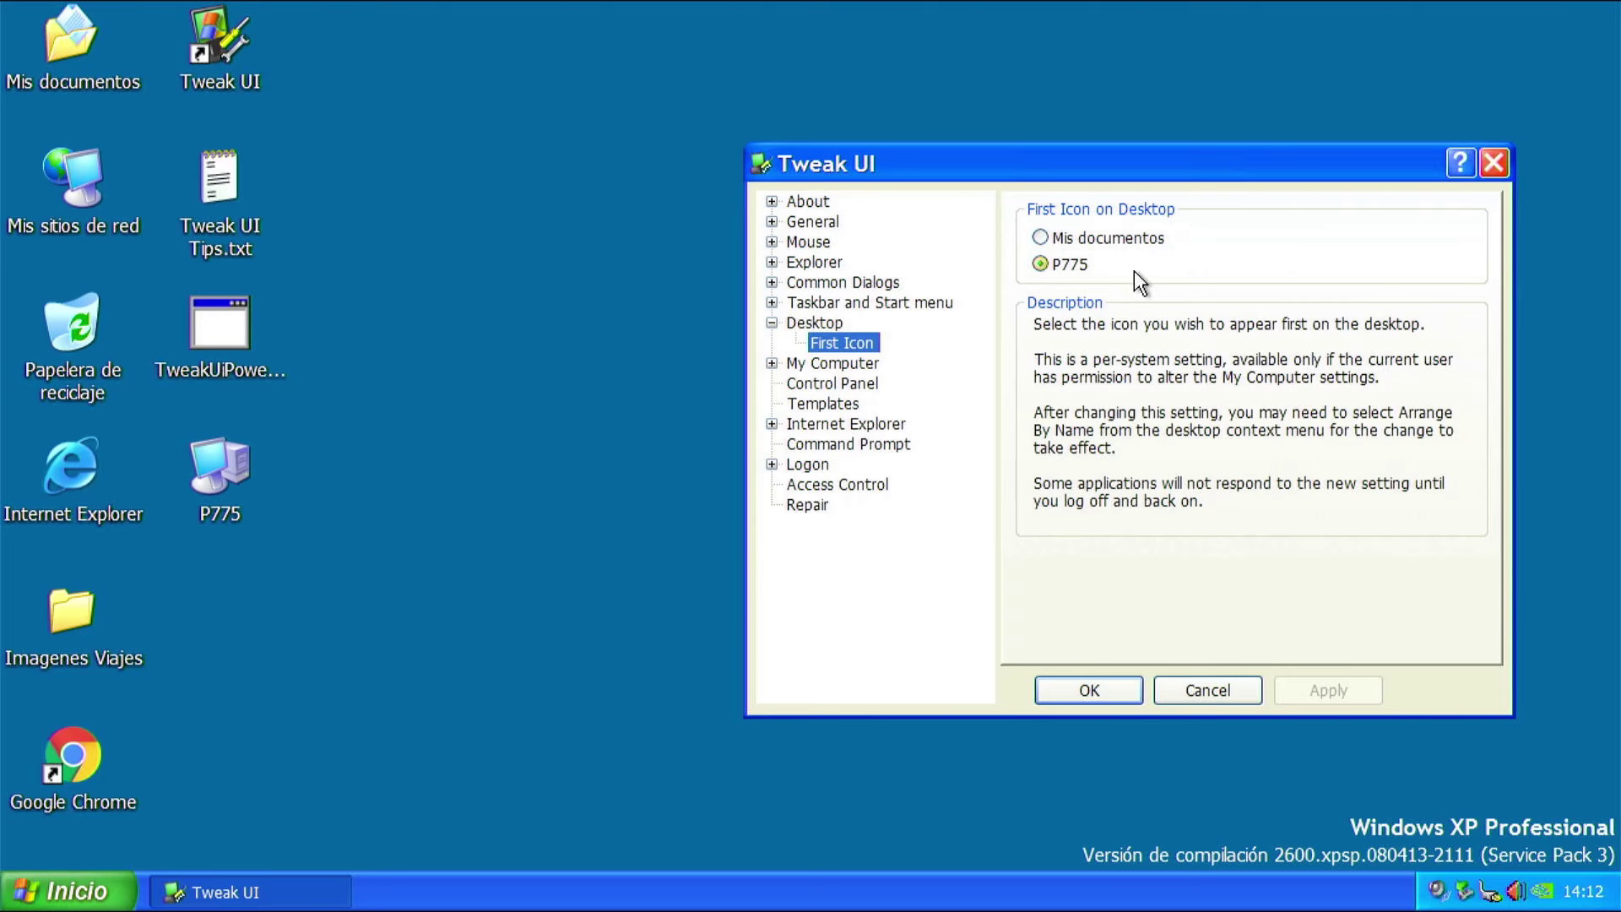
{"action": "left_click", "coordinate": [772, 322]}
{"action": "left_click", "coordinate": [772, 343]}
{"action": "left_click", "coordinate": [834, 343]}
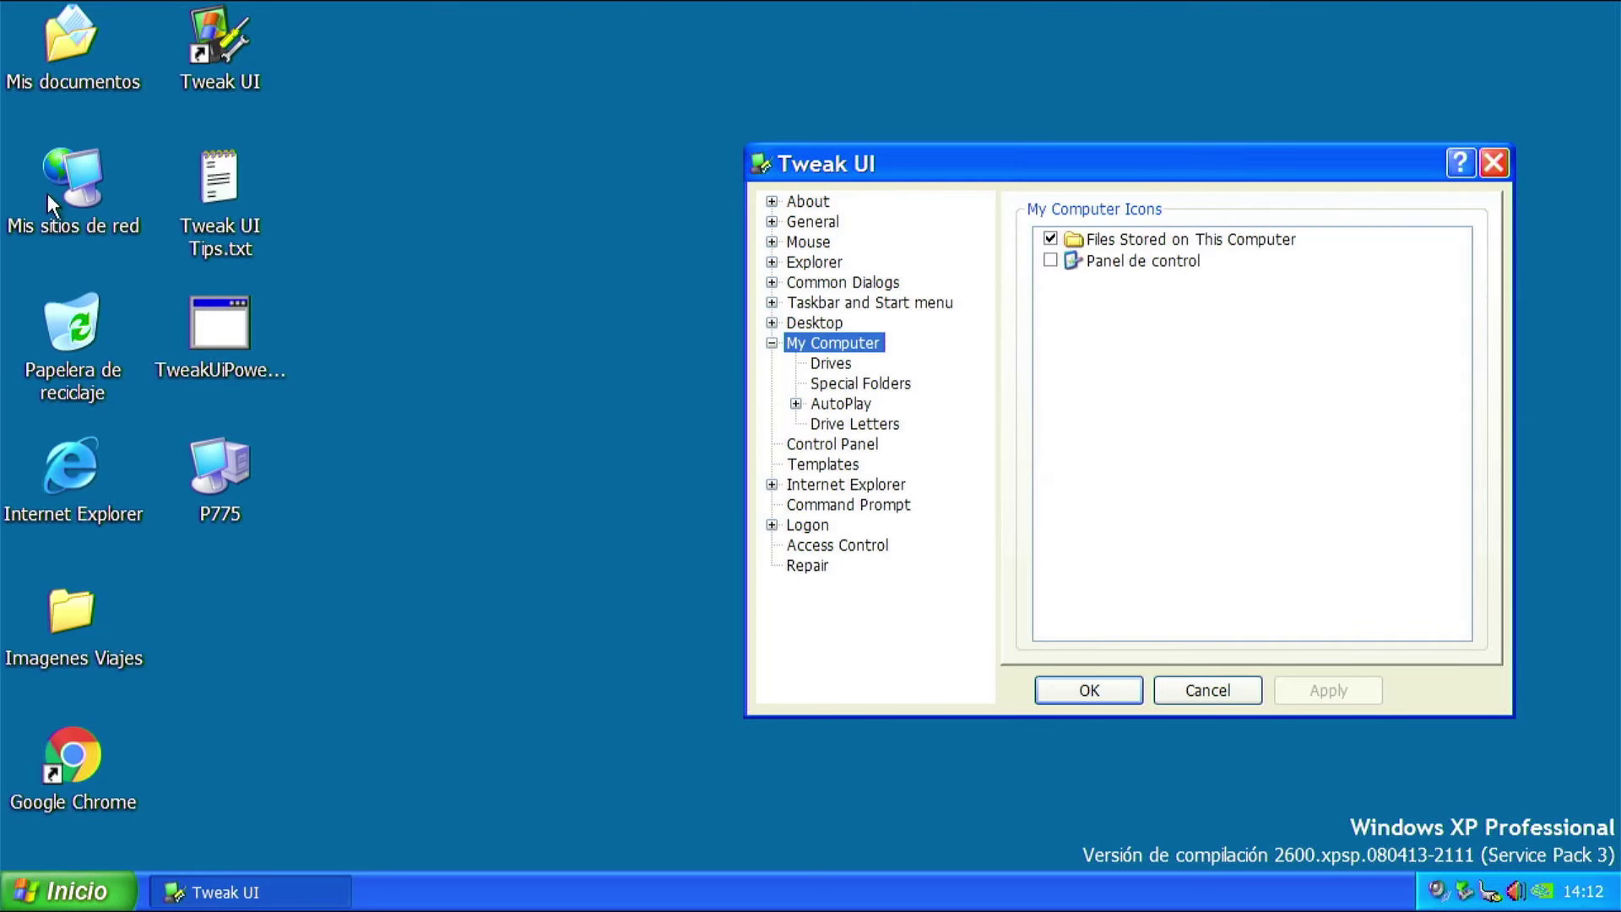
Step: Open the P775 window beside Tweak UI and add Panel de control to the My Computer icons, applying it
{"action": "left_click", "coordinate": [66, 170]}
{"action": "double_click", "coordinate": [241, 473]}
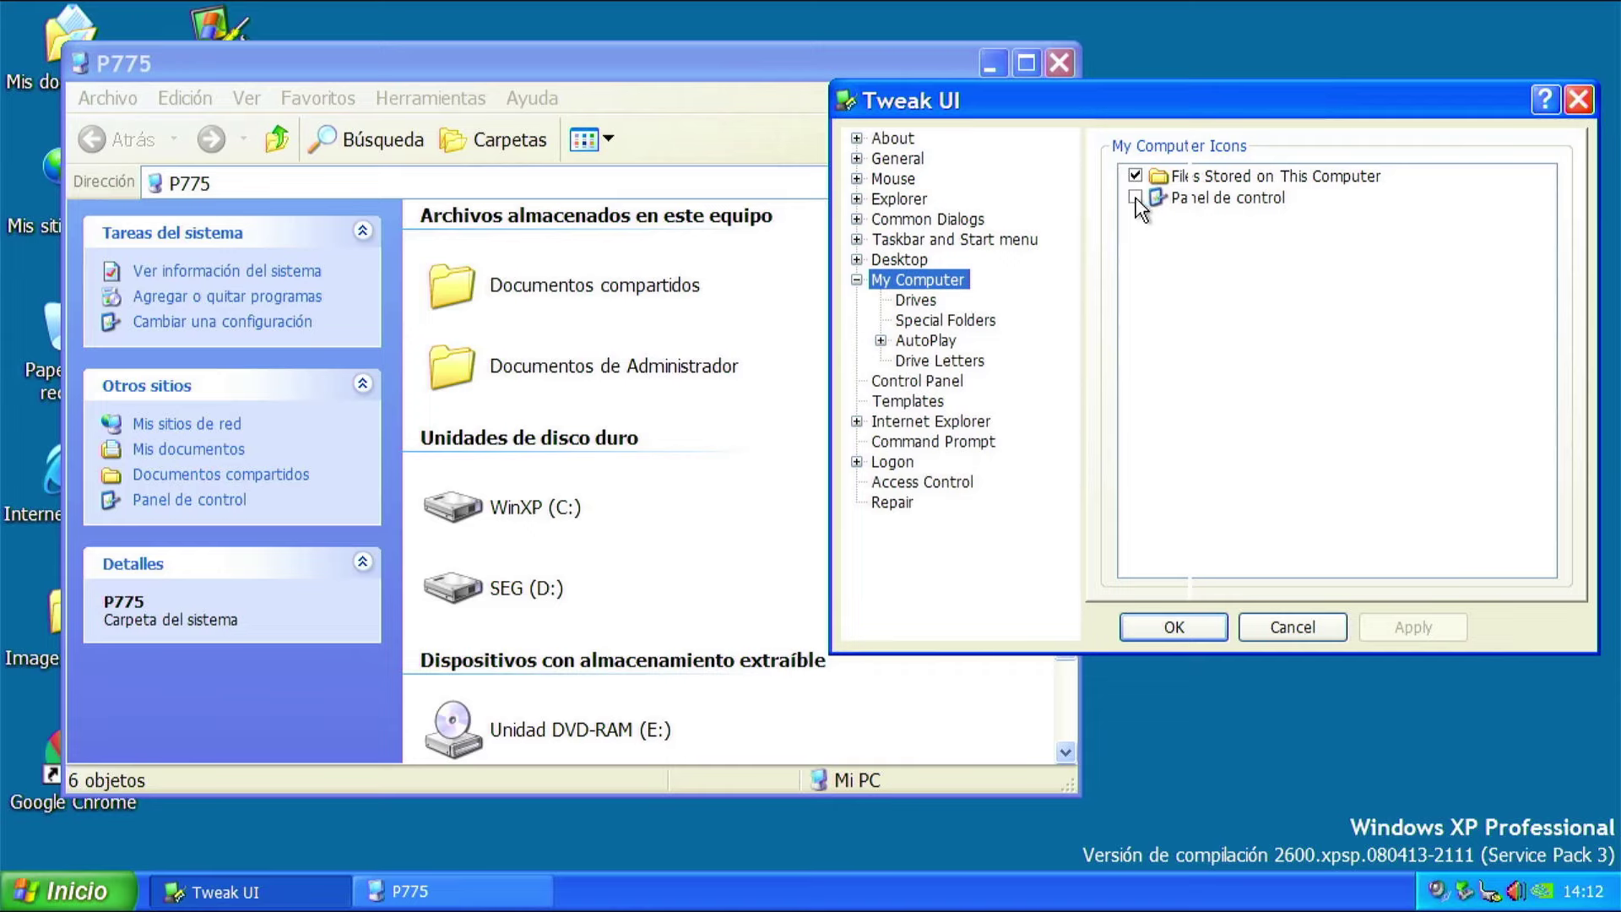
{"action": "left_click", "coordinate": [1135, 197]}
{"action": "left_click", "coordinate": [1412, 627]}
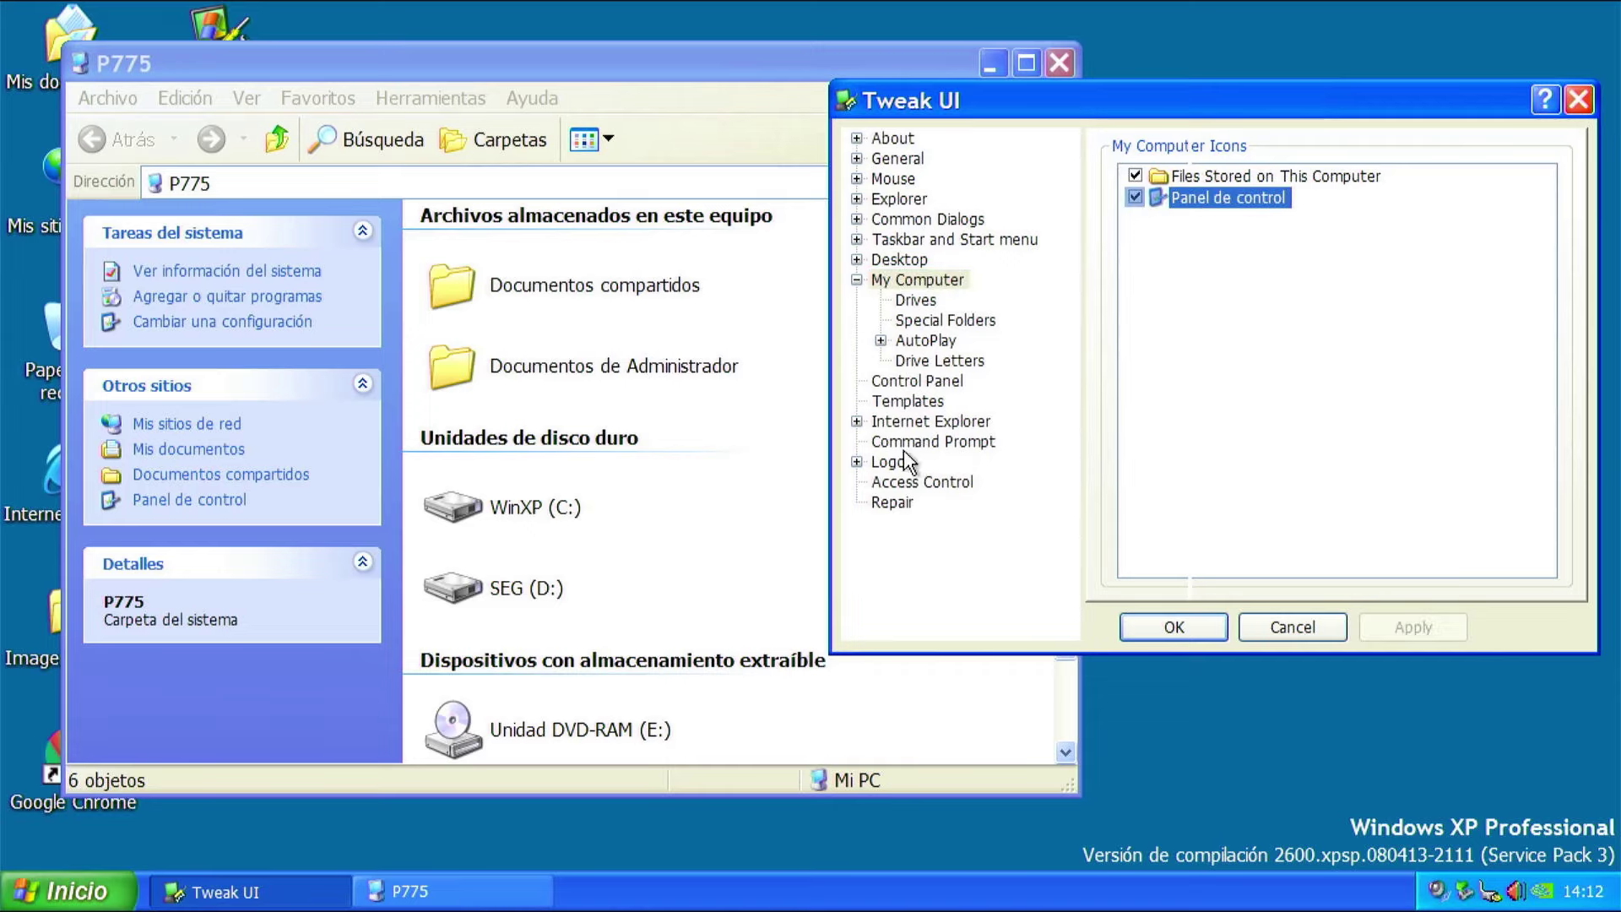
Step: Close and reopen the P775 window to look for the Panel de control item among its contents
{"action": "left_click", "coordinate": [1065, 712]}
{"action": "left_click_drag", "start_coordinate": [1065, 713], "coordinate": [1072, 621]}
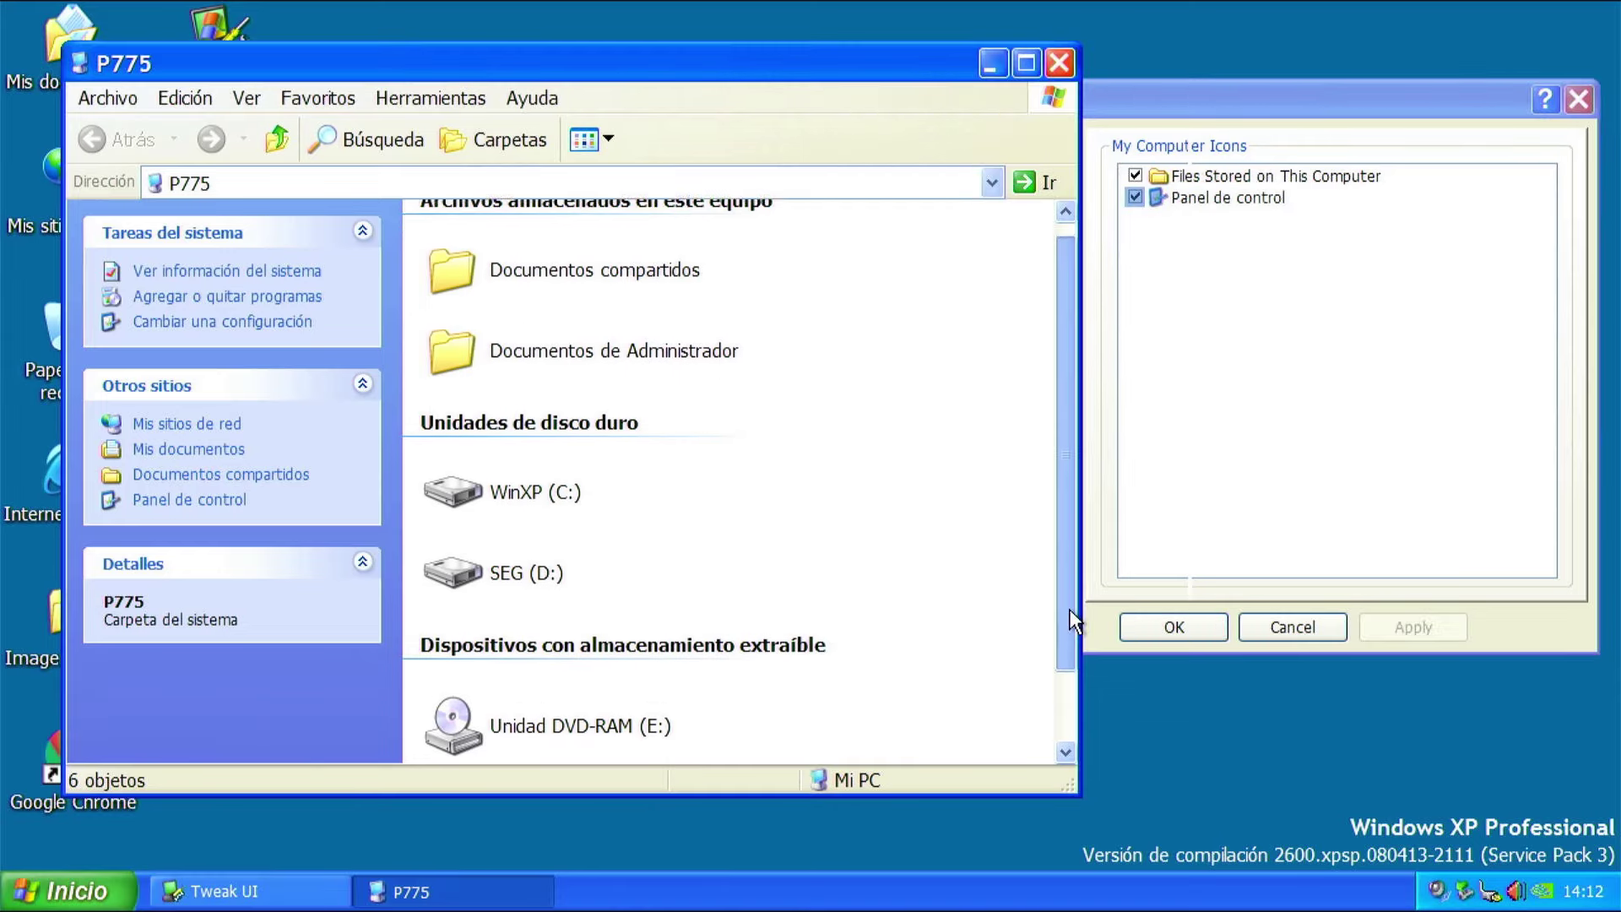
{"action": "left_click", "coordinate": [1059, 63]}
{"action": "double_click", "coordinate": [219, 505]}
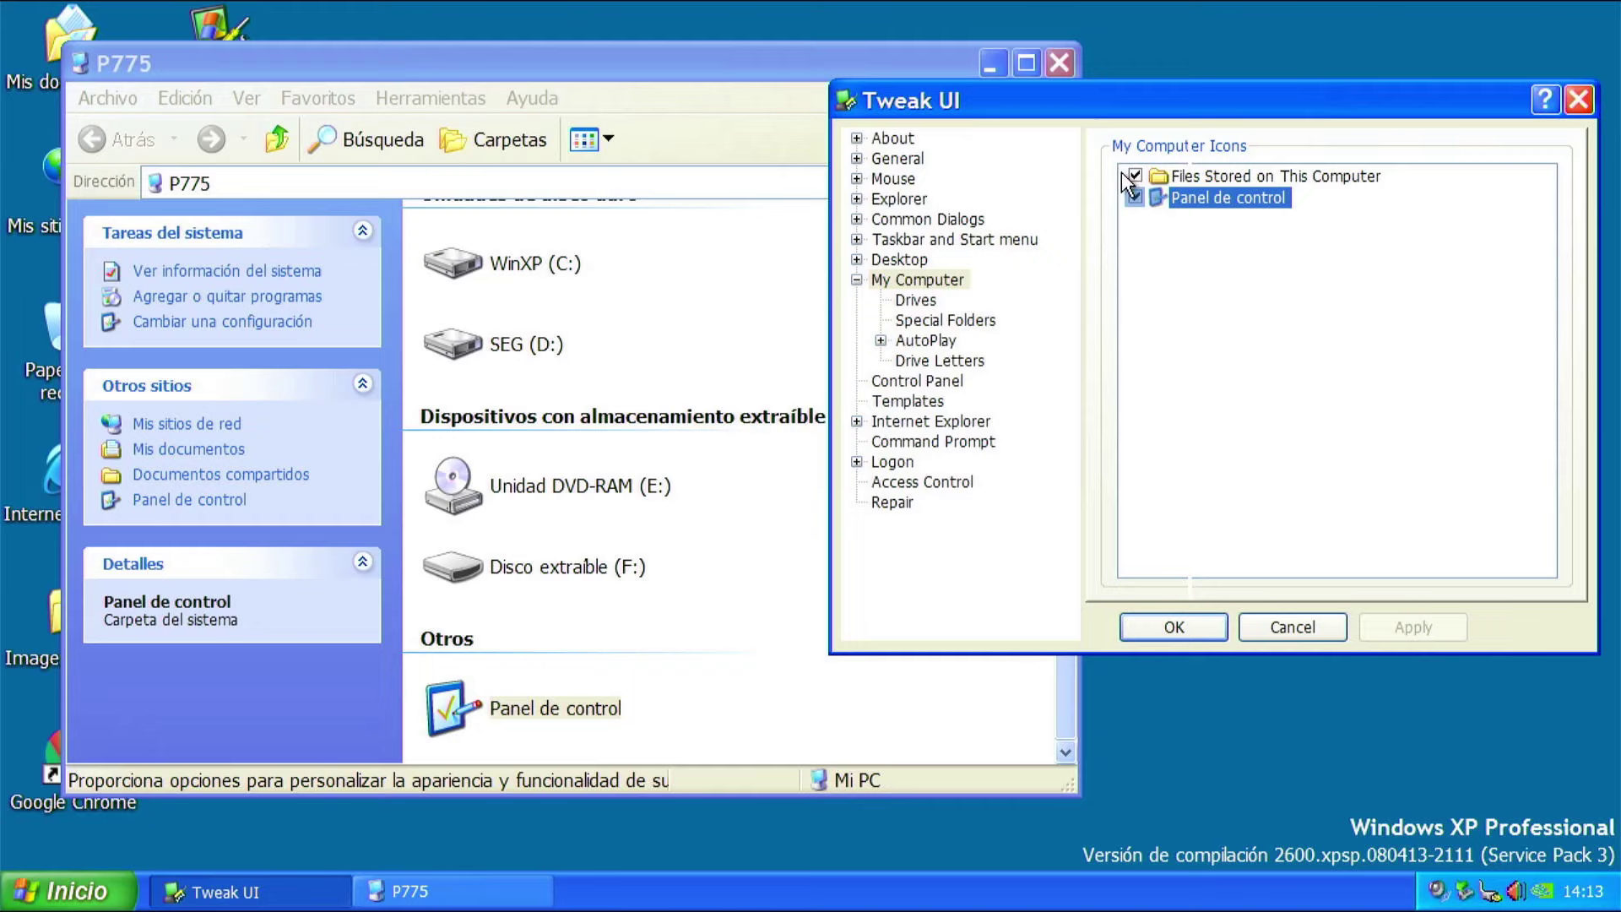
{"action": "left_click", "coordinate": [759, 253]}
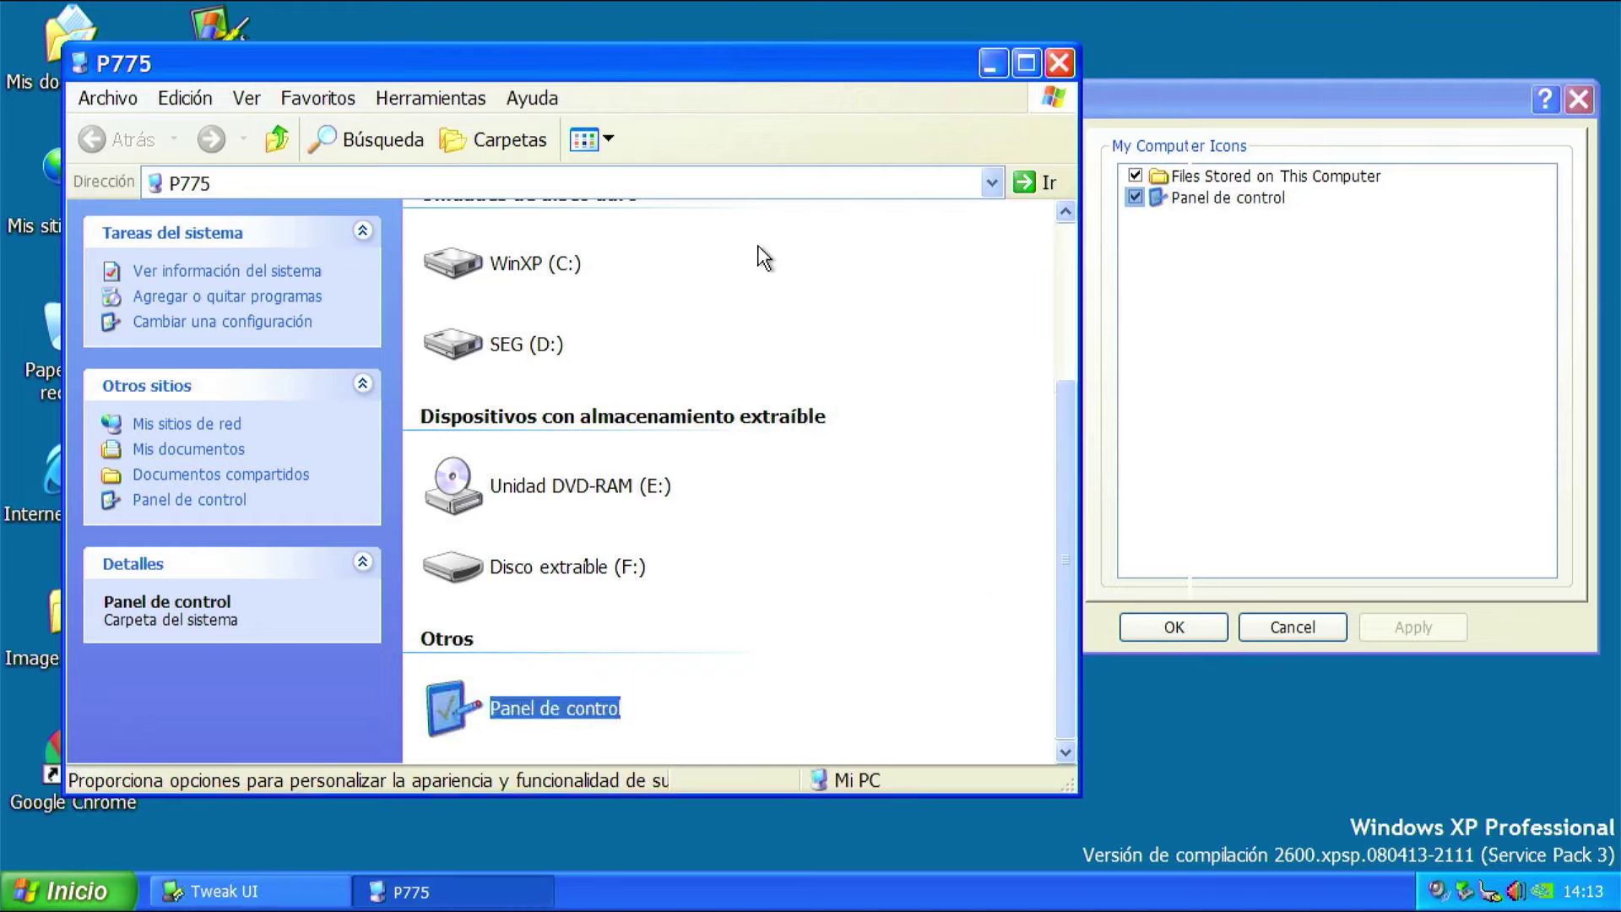
{"action": "scroll", "coordinate": [1066, 413], "scroll_direction": "up", "scroll_amount": 1}
{"action": "scroll", "coordinate": [1066, 405], "scroll_direction": "up", "scroll_amount": 3}
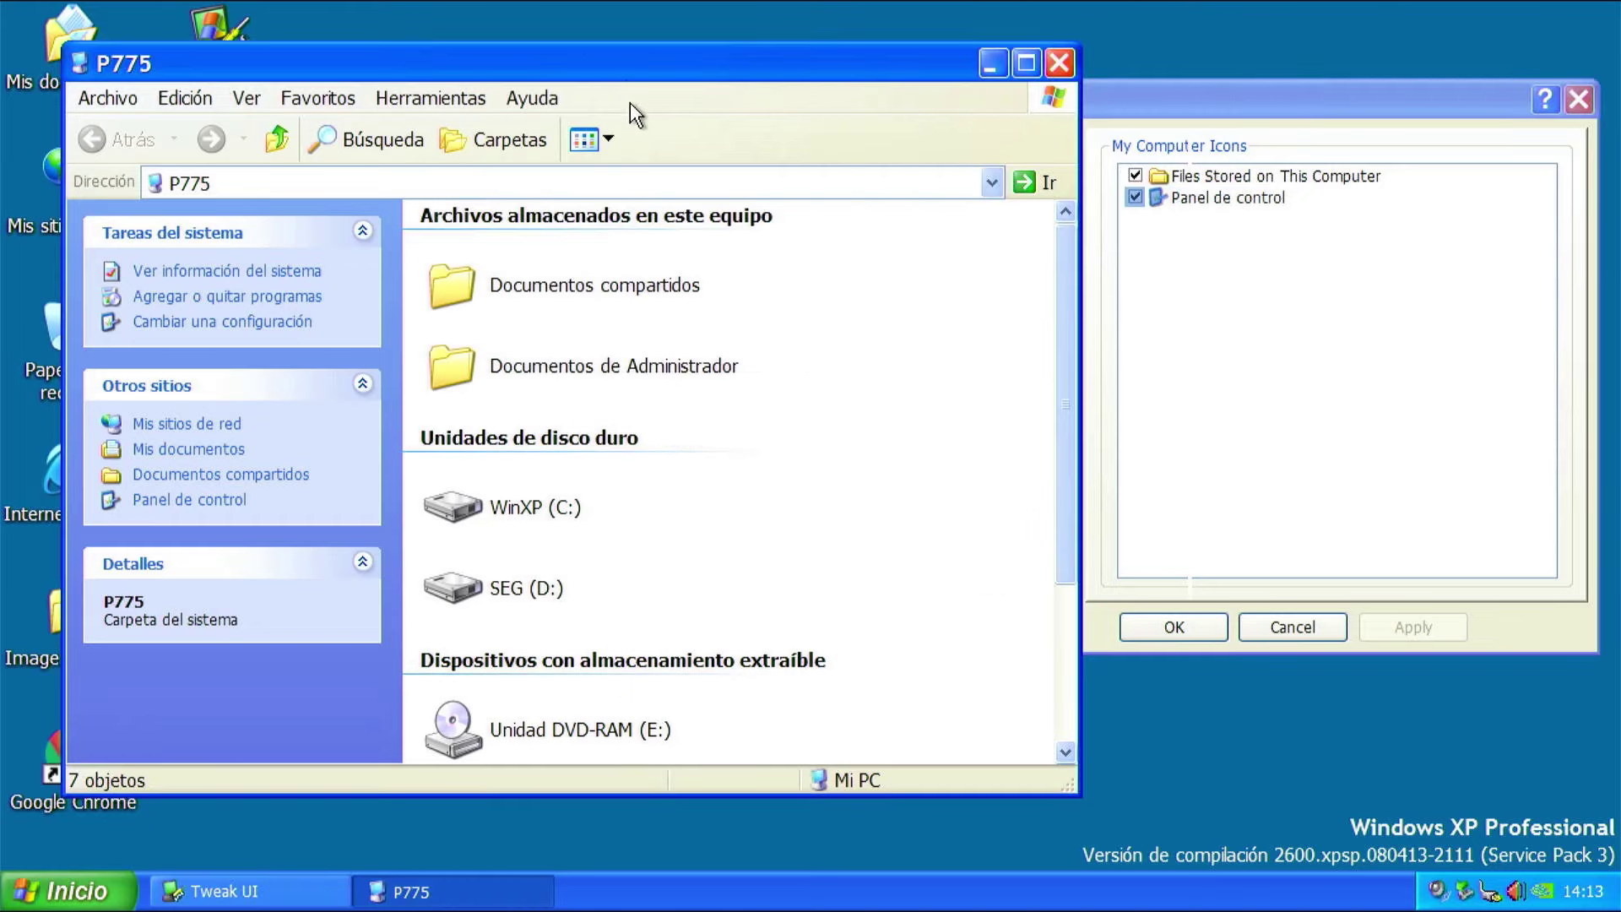
Step: Hide Files Stored on This Computer from the My Computer icons, apply it, and select Panel de control in the P775 window
{"action": "left_click_drag", "start_coordinate": [620, 75], "coordinate": [564, 63]}
{"action": "left_click", "coordinate": [1135, 174]}
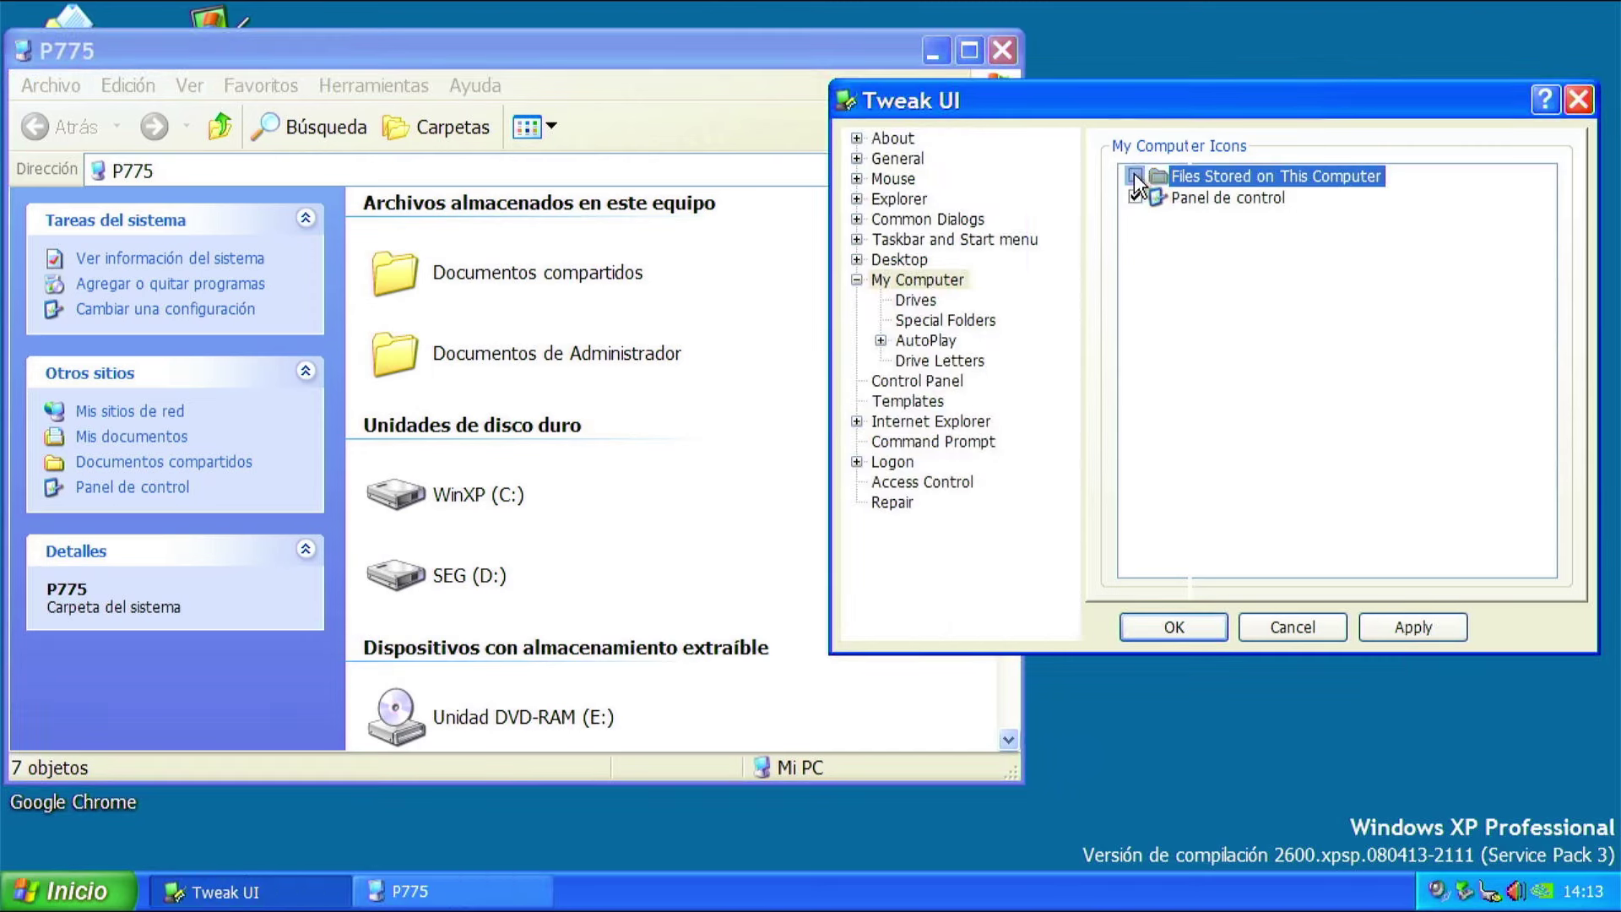
{"action": "left_click", "coordinate": [1408, 628]}
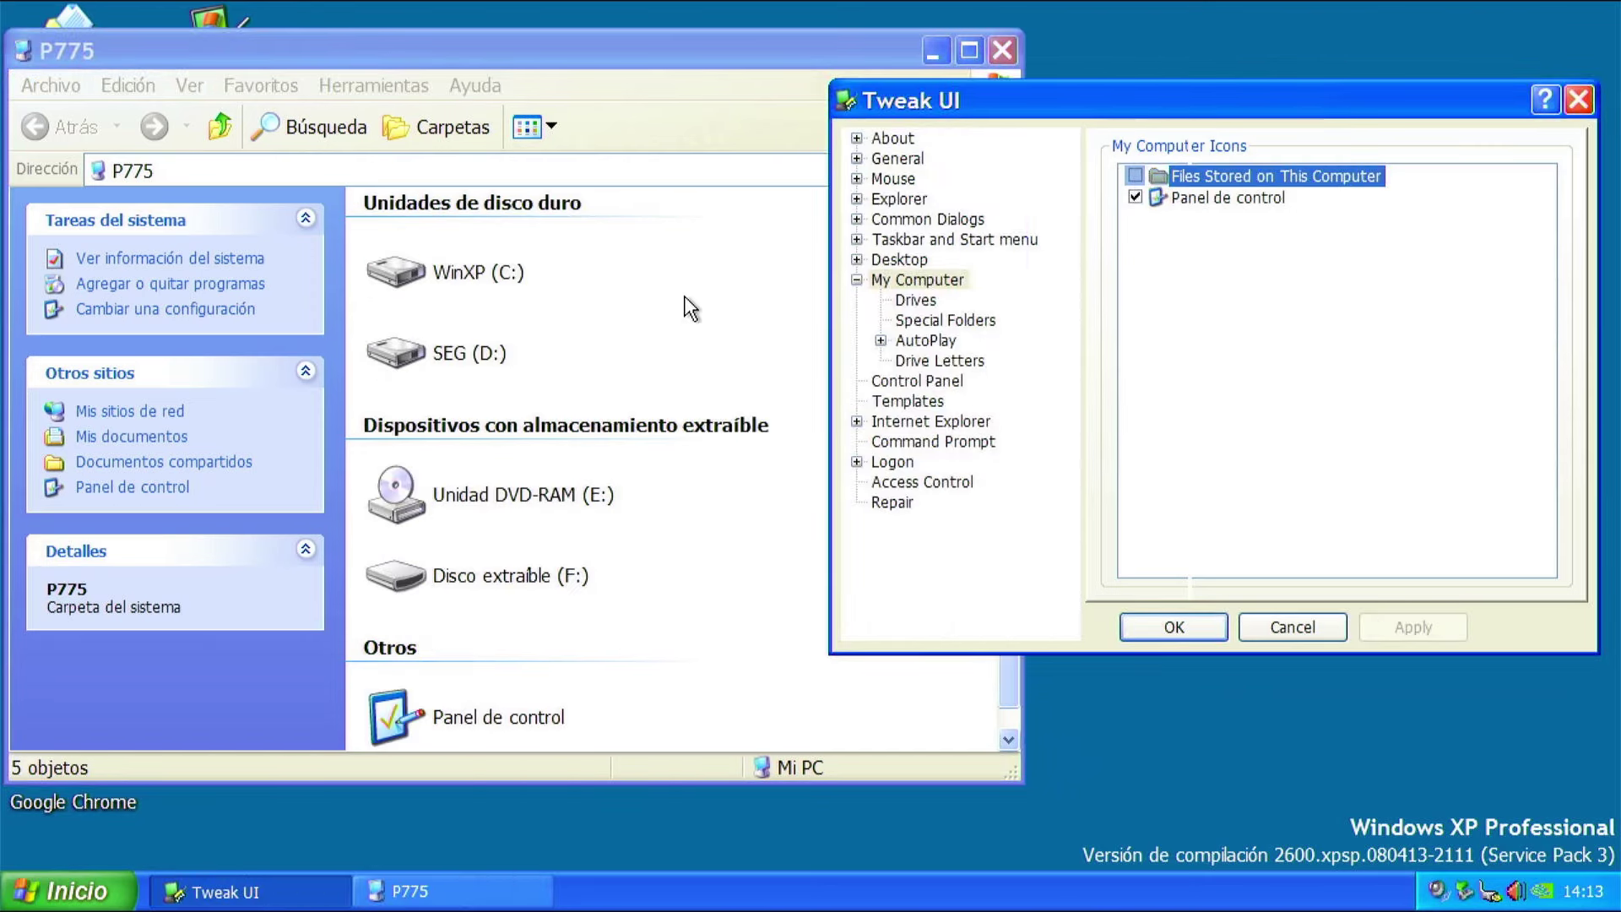
{"action": "left_click", "coordinate": [498, 714]}
Step: Hide drive E: in the My Computer Drives settings and apply it, then show it again and reapply
{"action": "left_click", "coordinate": [915, 300]}
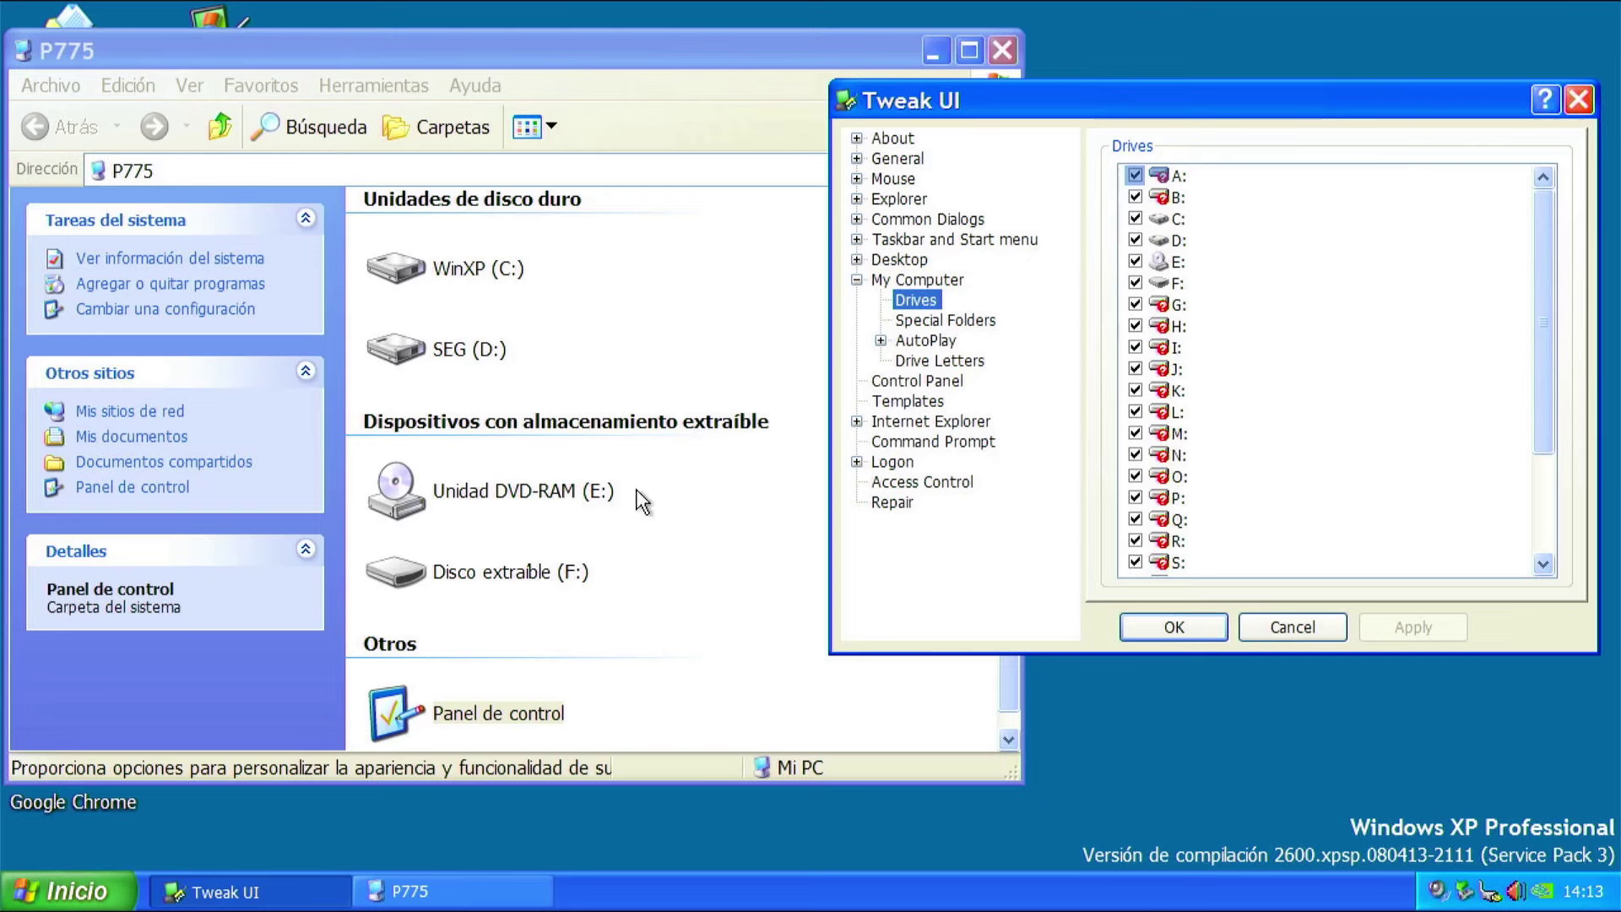
{"action": "left_click", "coordinate": [1136, 261]}
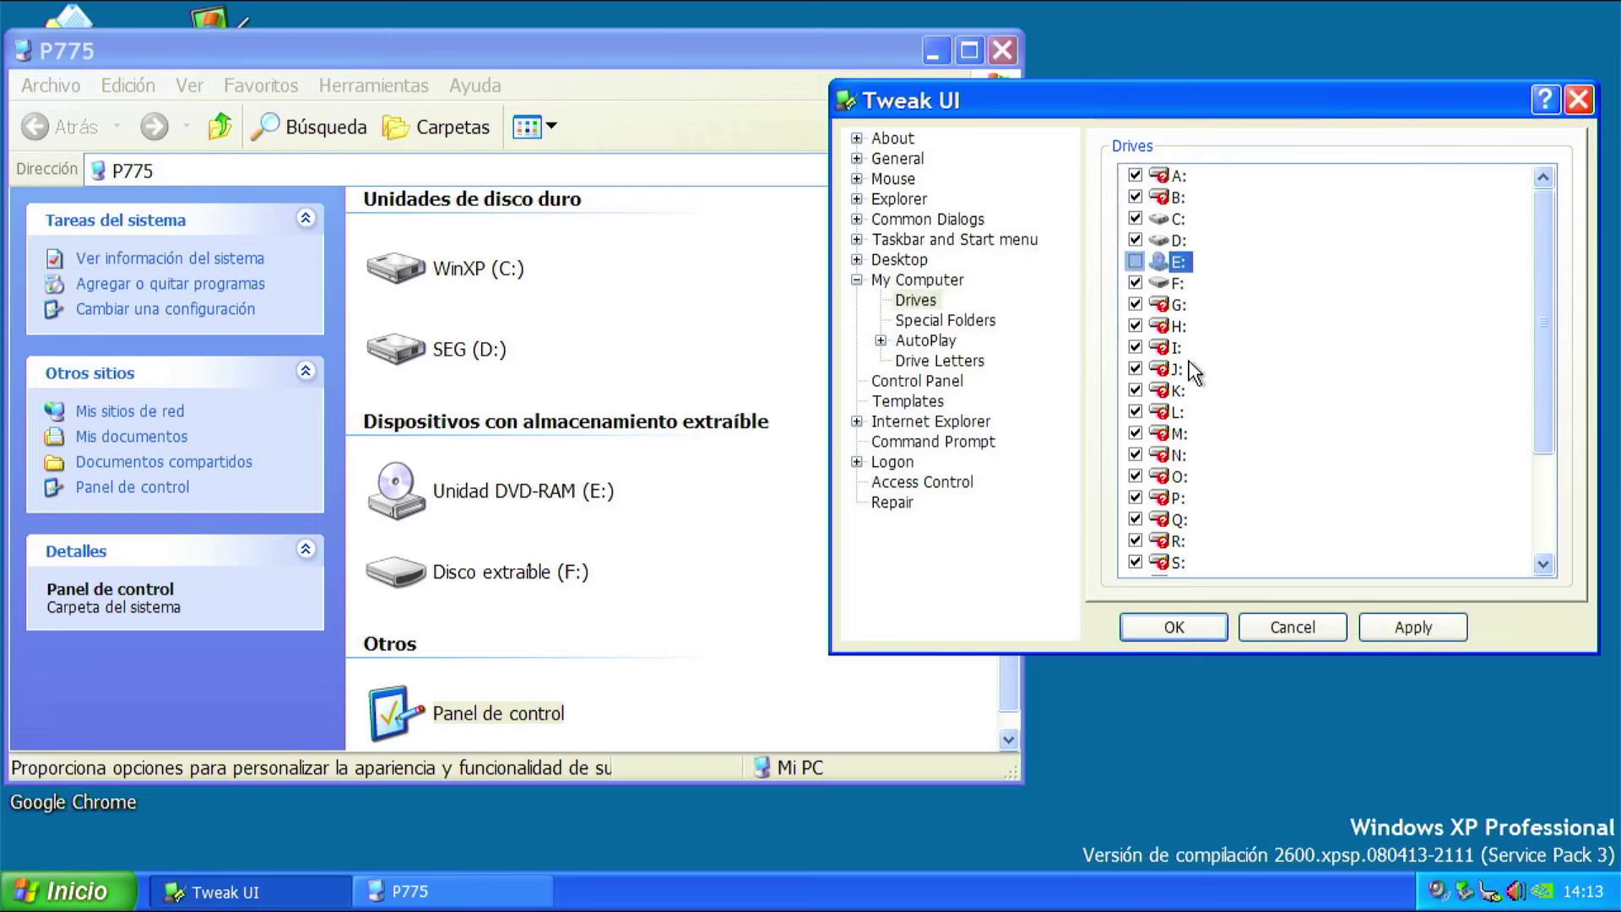
{"action": "left_click", "coordinate": [1413, 627]}
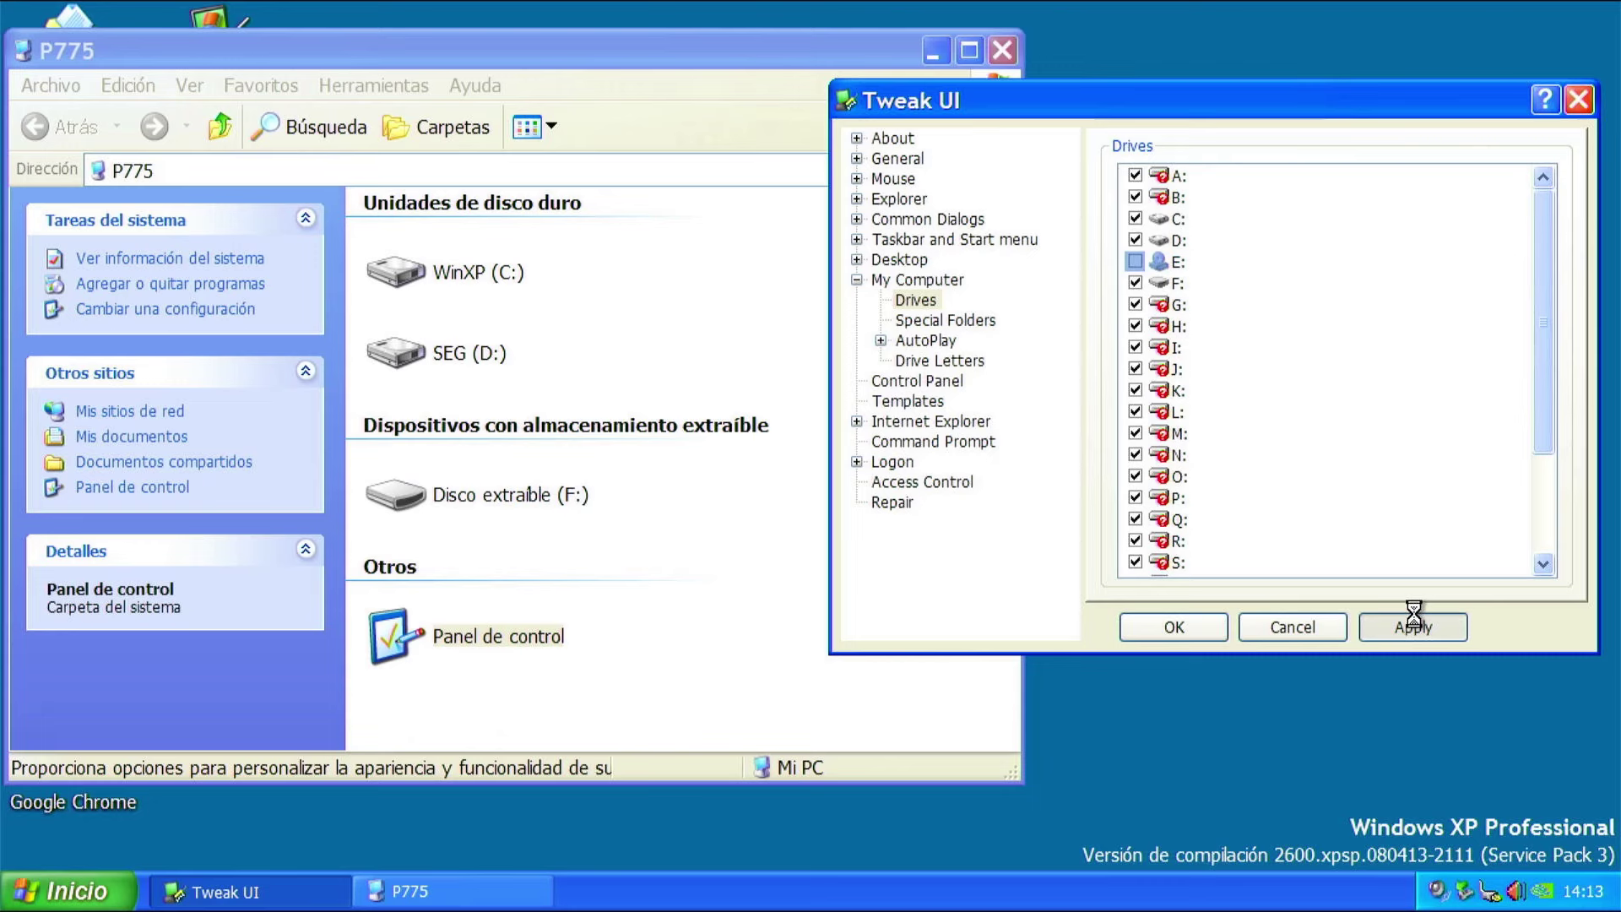
{"action": "left_click", "coordinate": [1136, 262]}
{"action": "left_click", "coordinate": [1450, 625]}
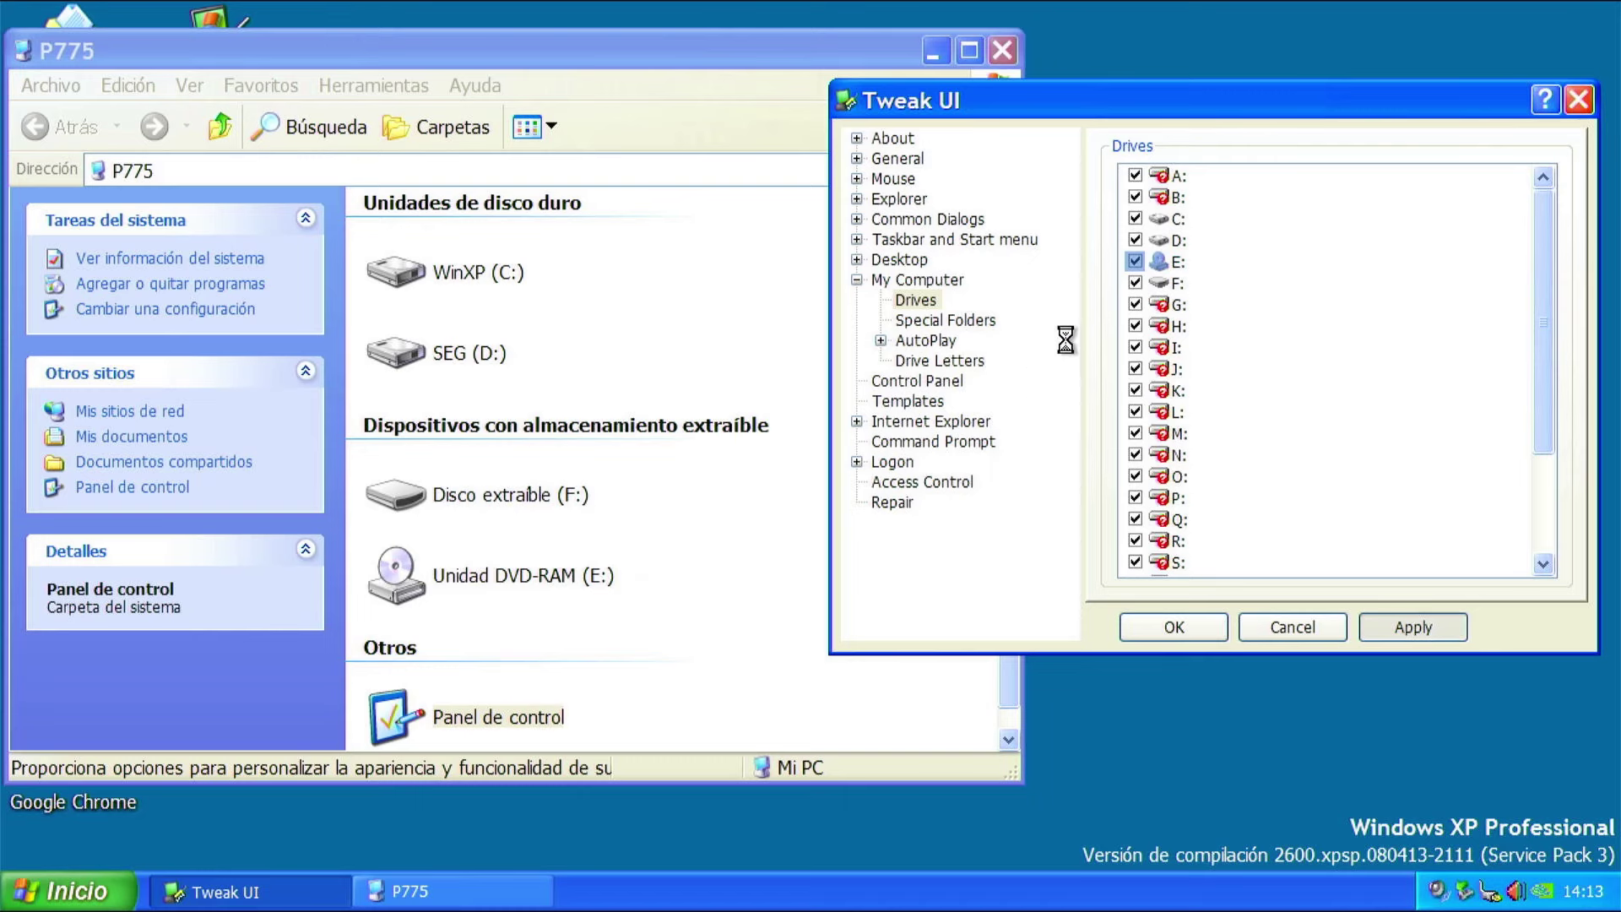
Step: Examine how the My Documents special folder can be relocated, opening its folder picker and leaving without a new location
{"action": "left_click", "coordinate": [950, 323]}
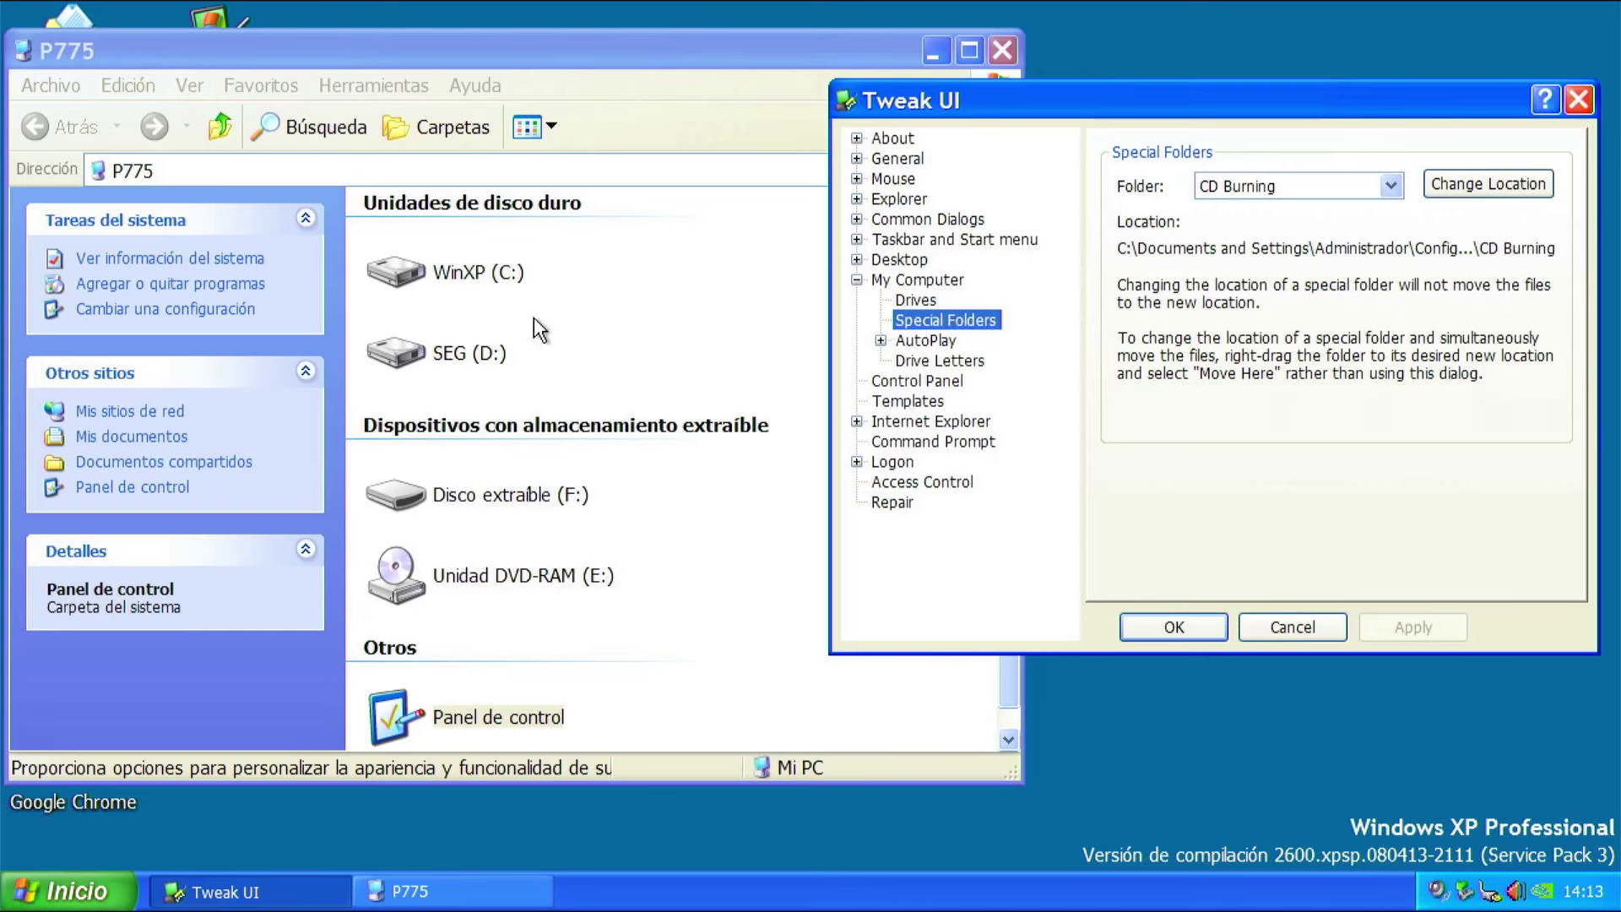
{"action": "left_click", "coordinate": [1392, 187]}
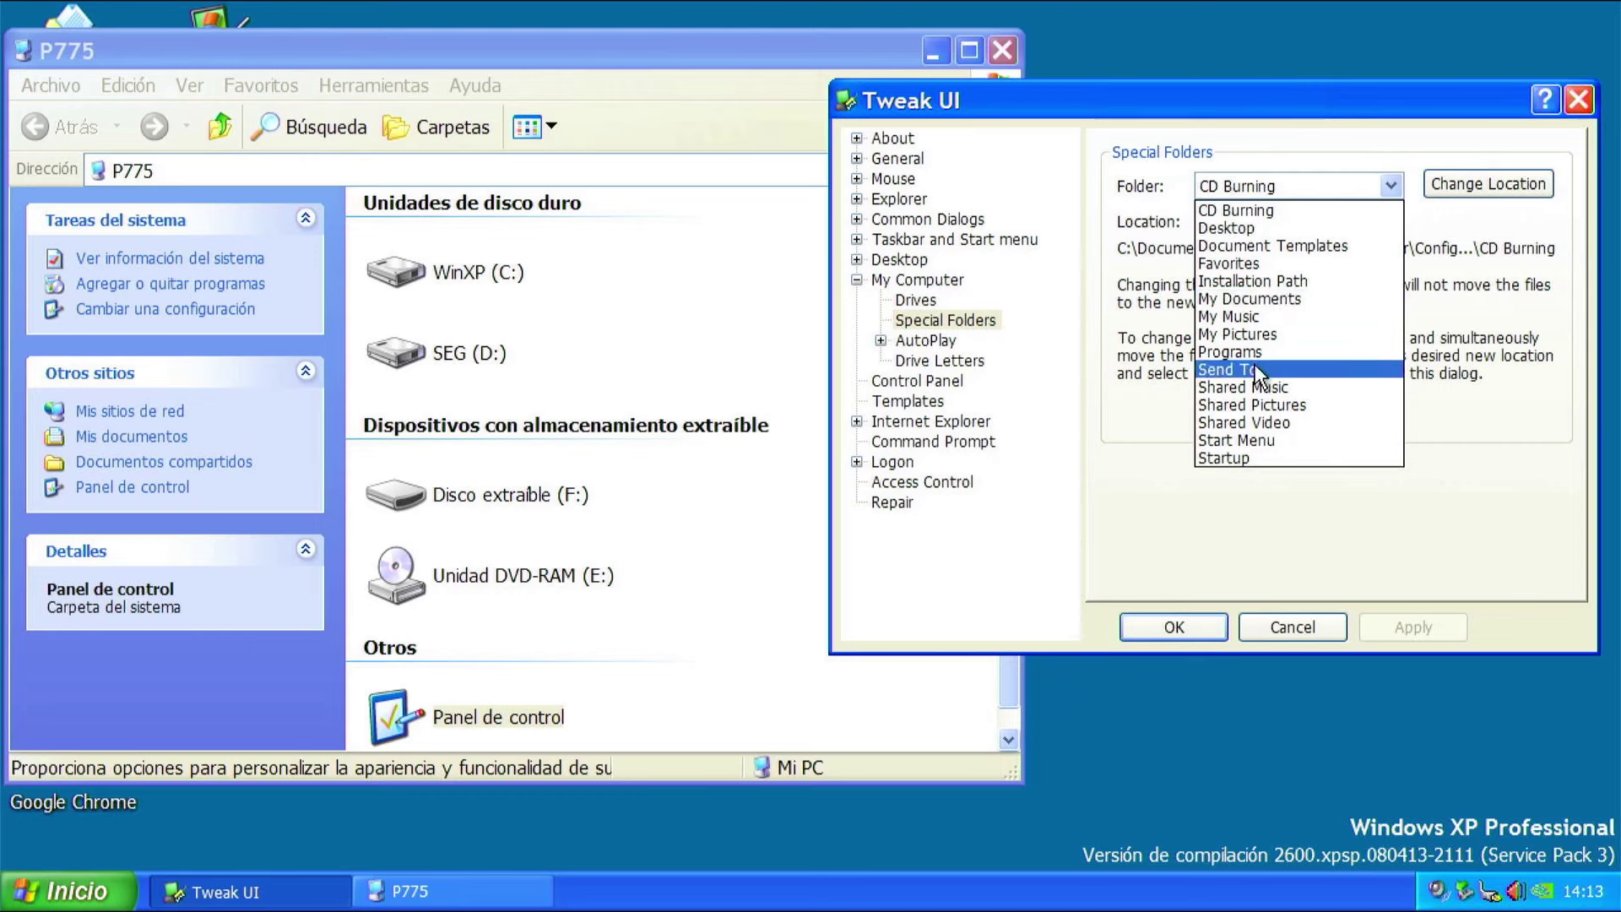
{"action": "left_click", "coordinate": [1256, 299]}
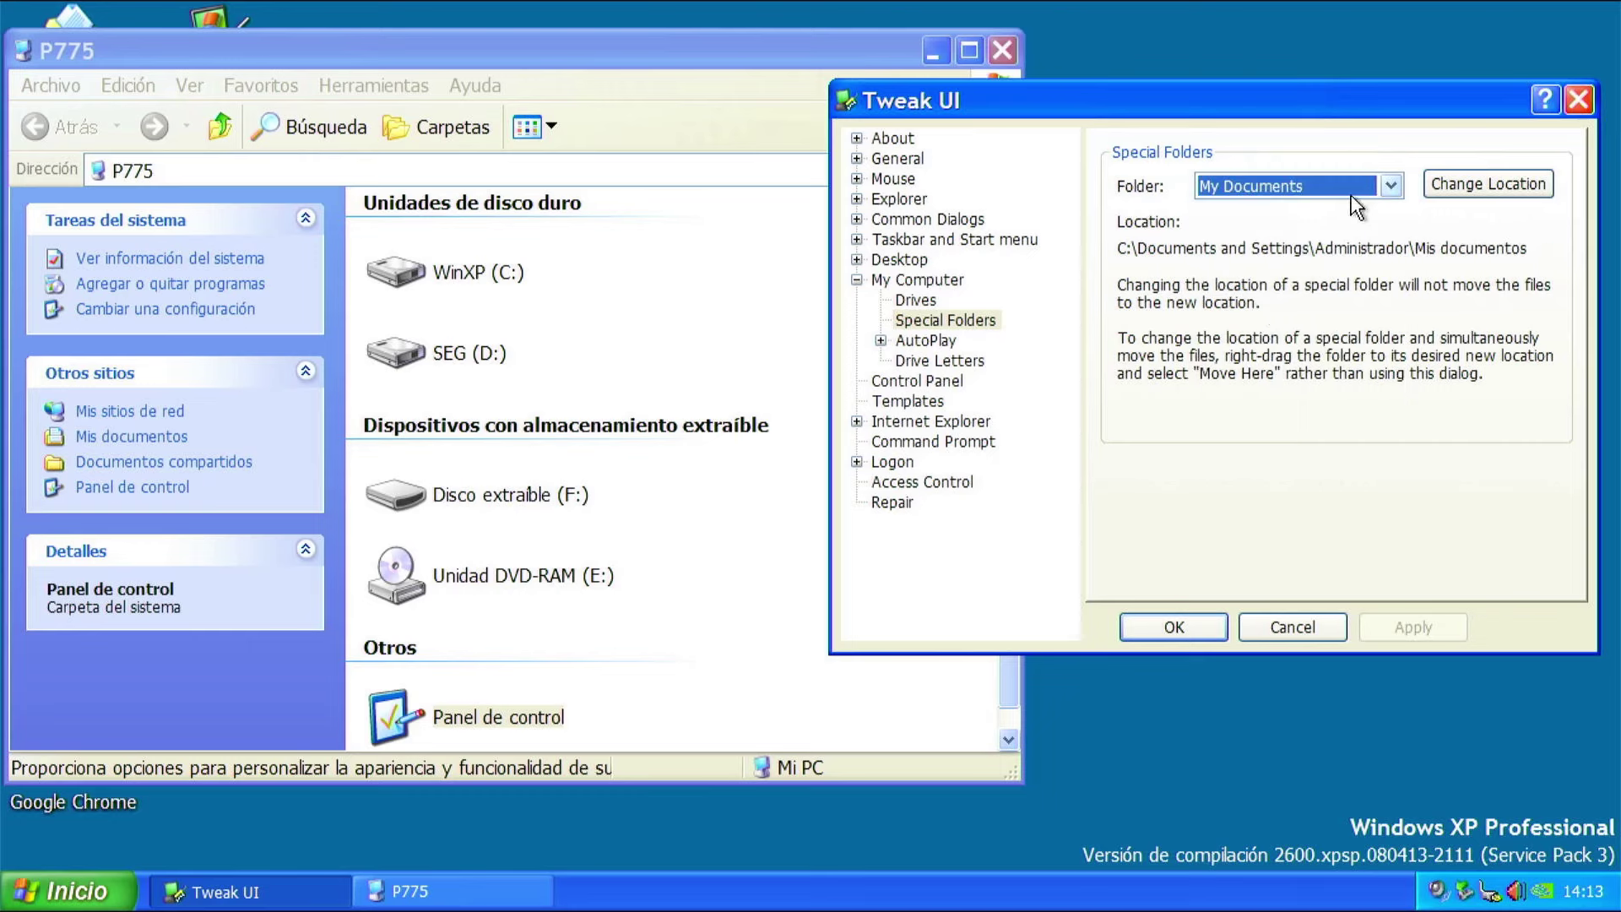
{"action": "left_click", "coordinate": [1464, 195]}
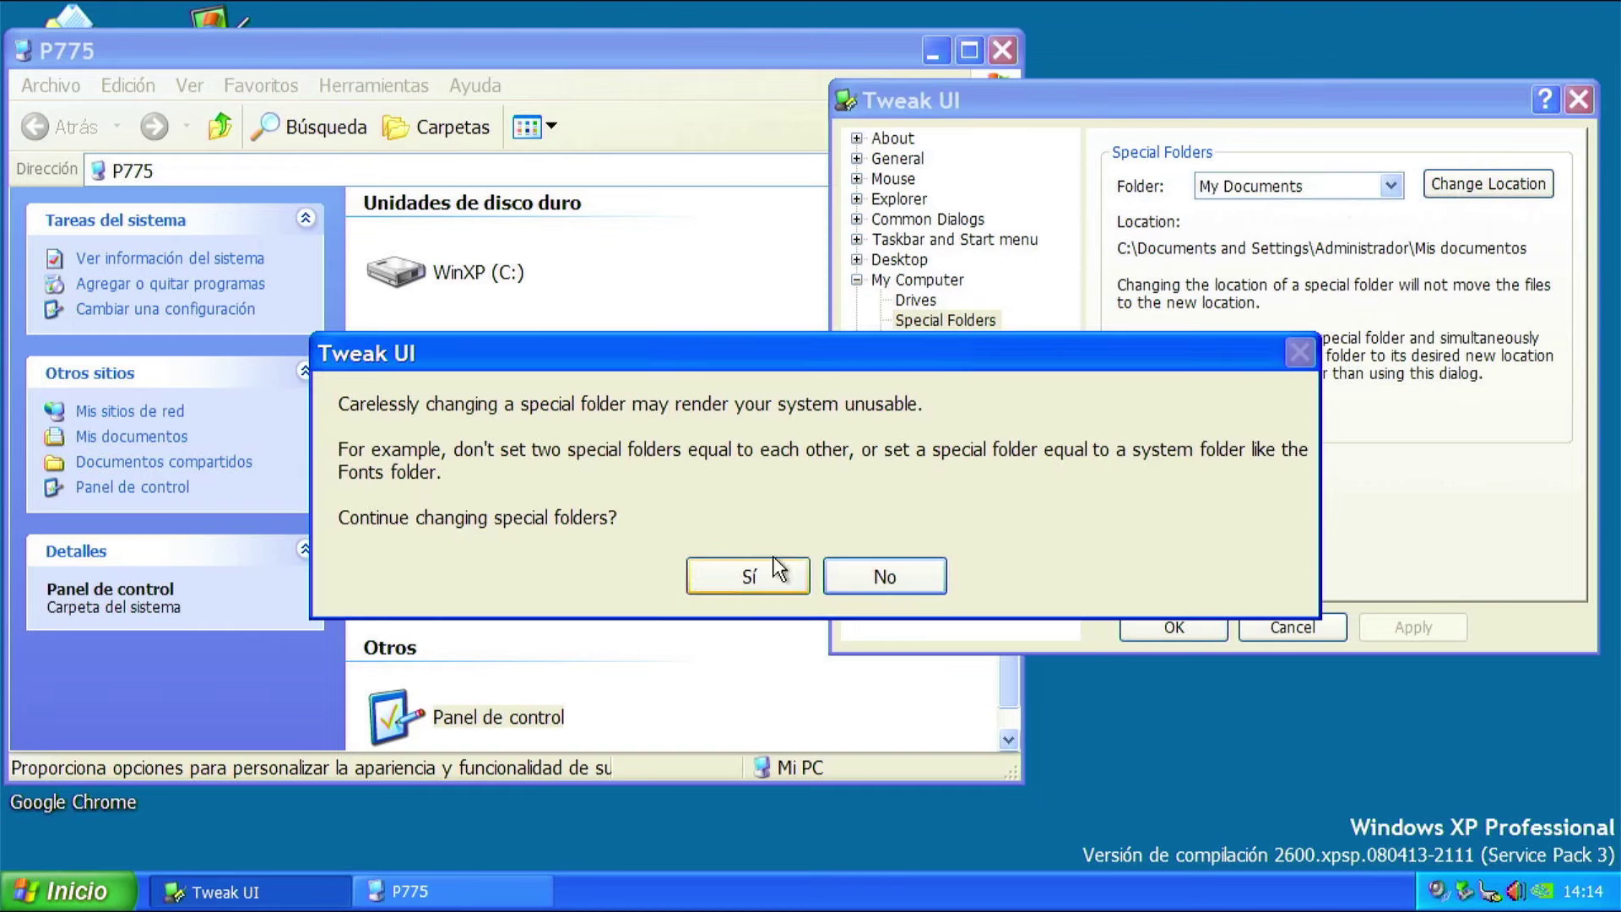
{"action": "left_click", "coordinate": [748, 576]}
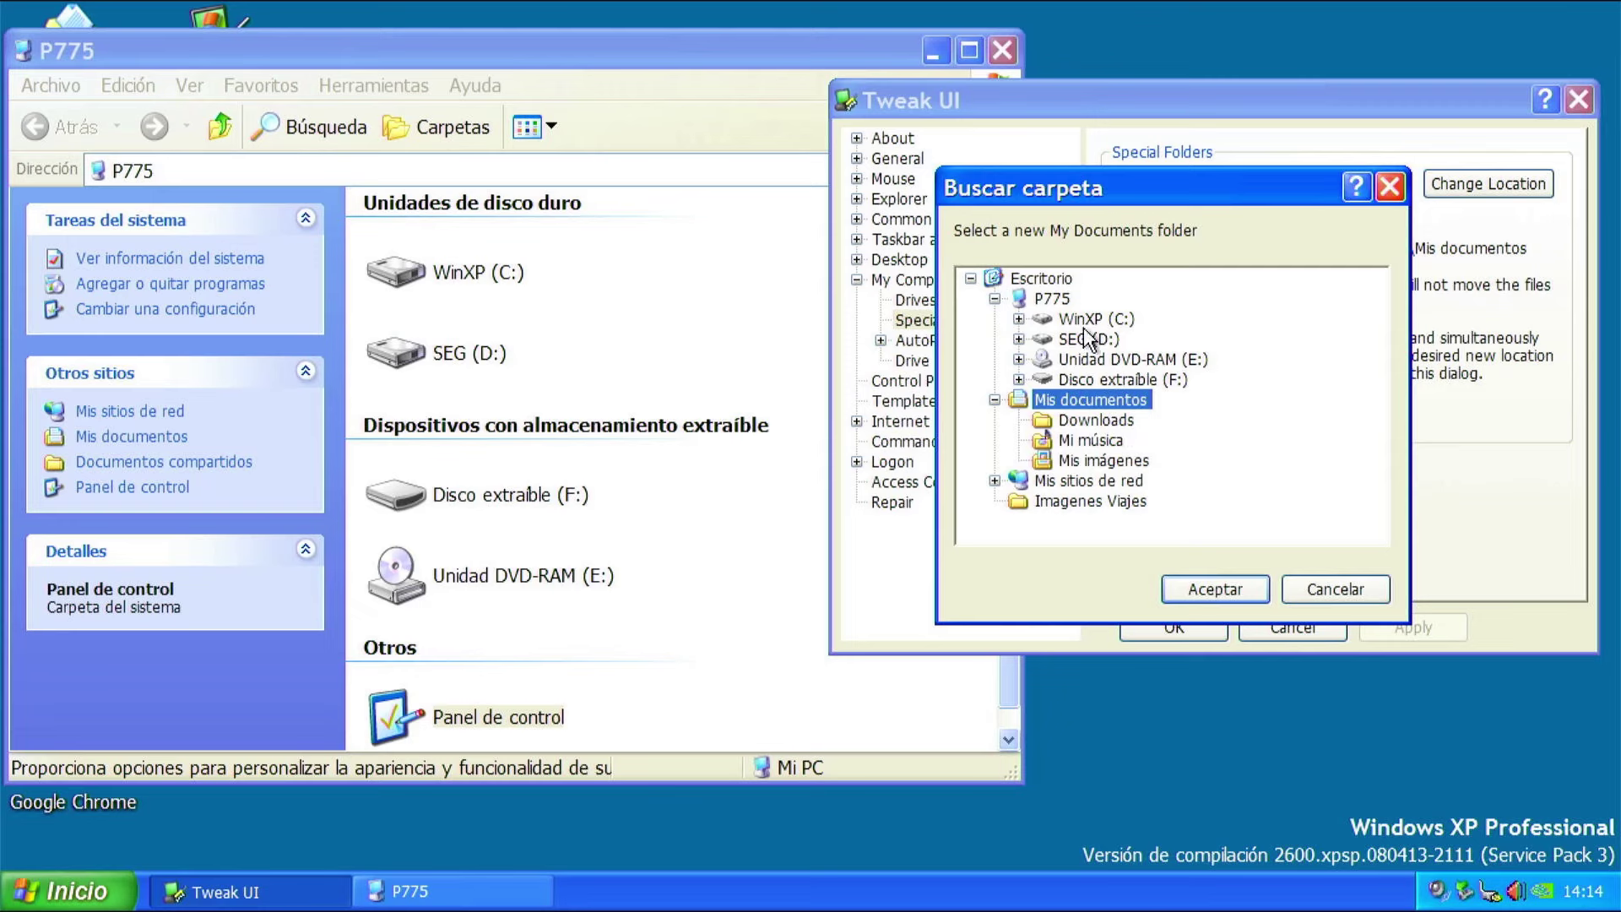
{"action": "left_click", "coordinate": [1325, 589]}
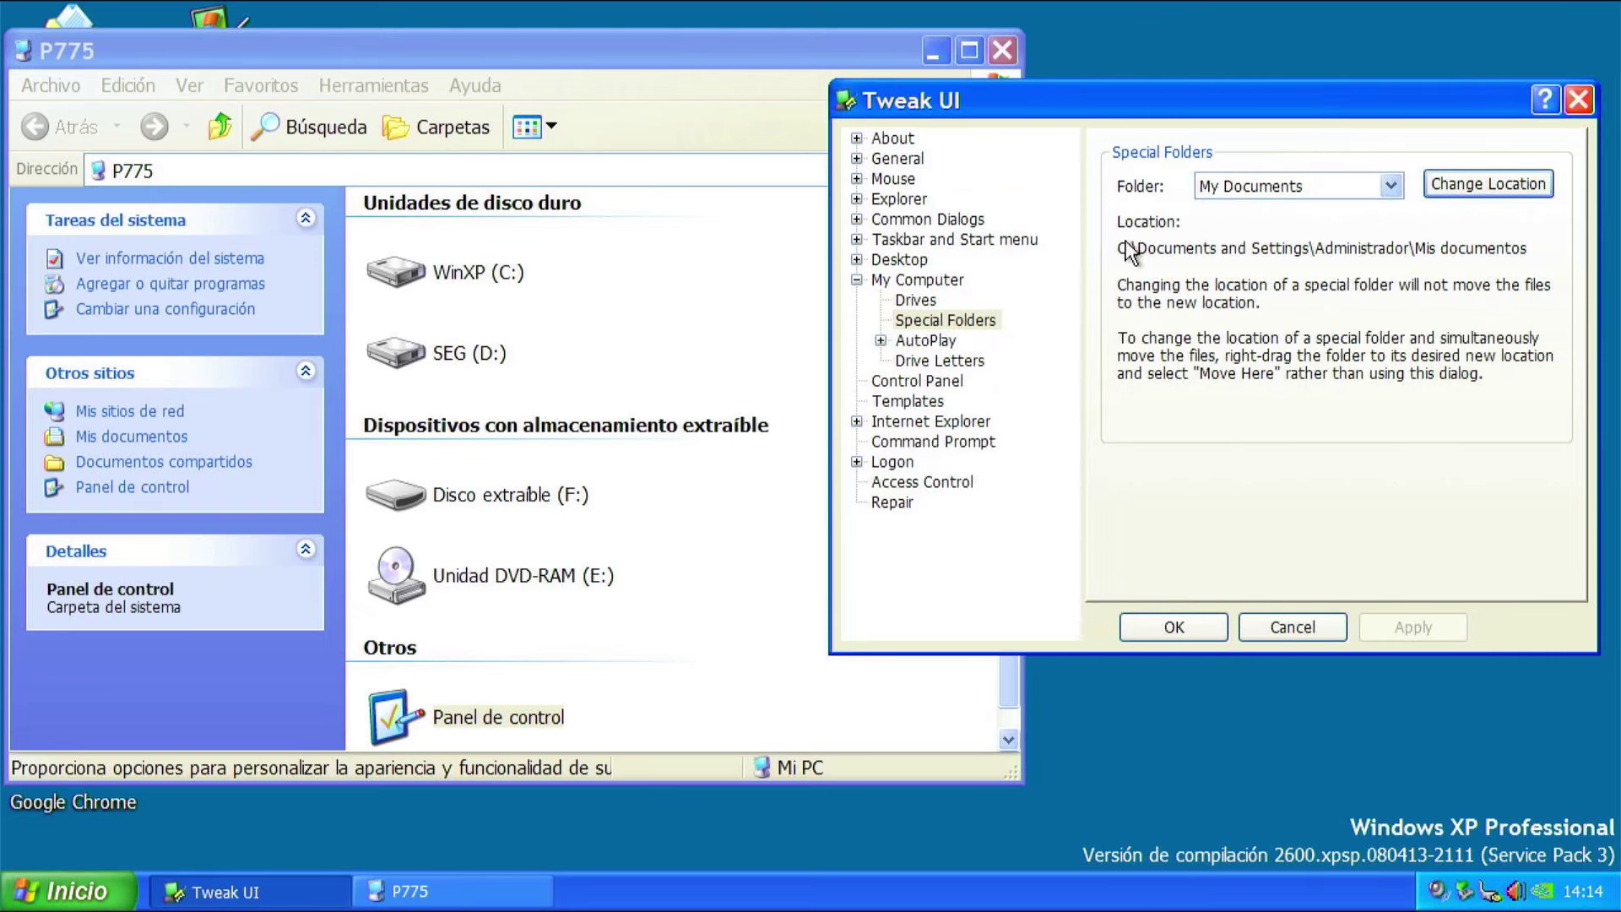
Step: Look through the AutoPlay settings of My Computer, including its Drives page
{"action": "left_click", "coordinate": [937, 341]}
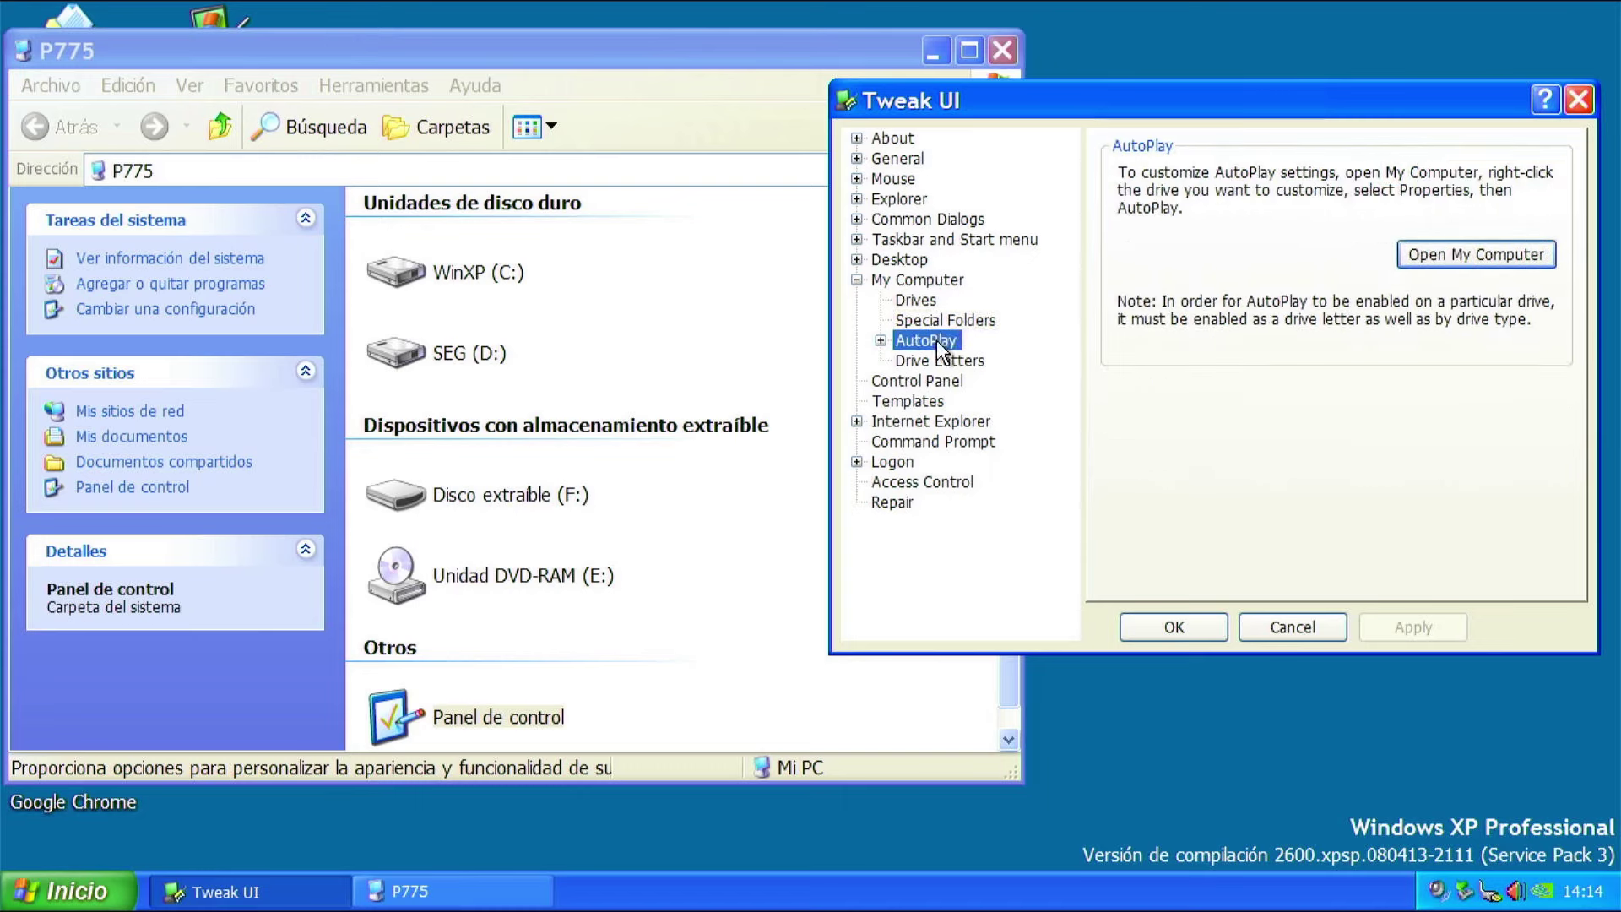
{"action": "left_click", "coordinate": [880, 341]}
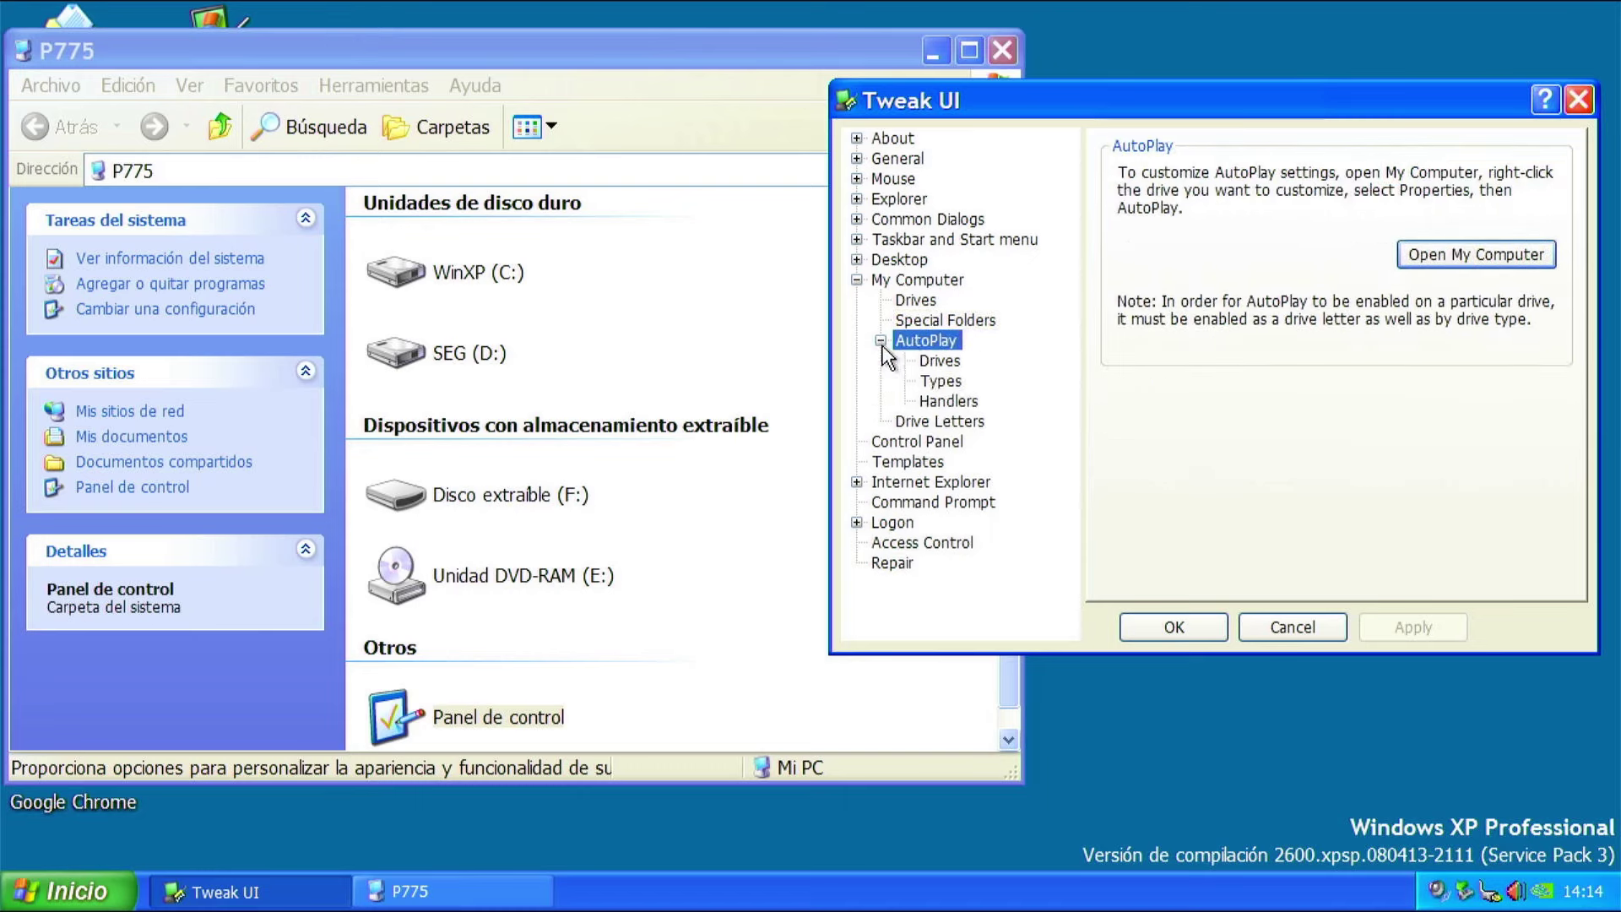
{"action": "left_click", "coordinate": [946, 362]}
{"action": "left_click", "coordinate": [933, 342]}
Step: Open the Drive Letters settings and compare them with the WinXP (C:) drive's label in the P775 window
{"action": "left_click", "coordinate": [949, 422]}
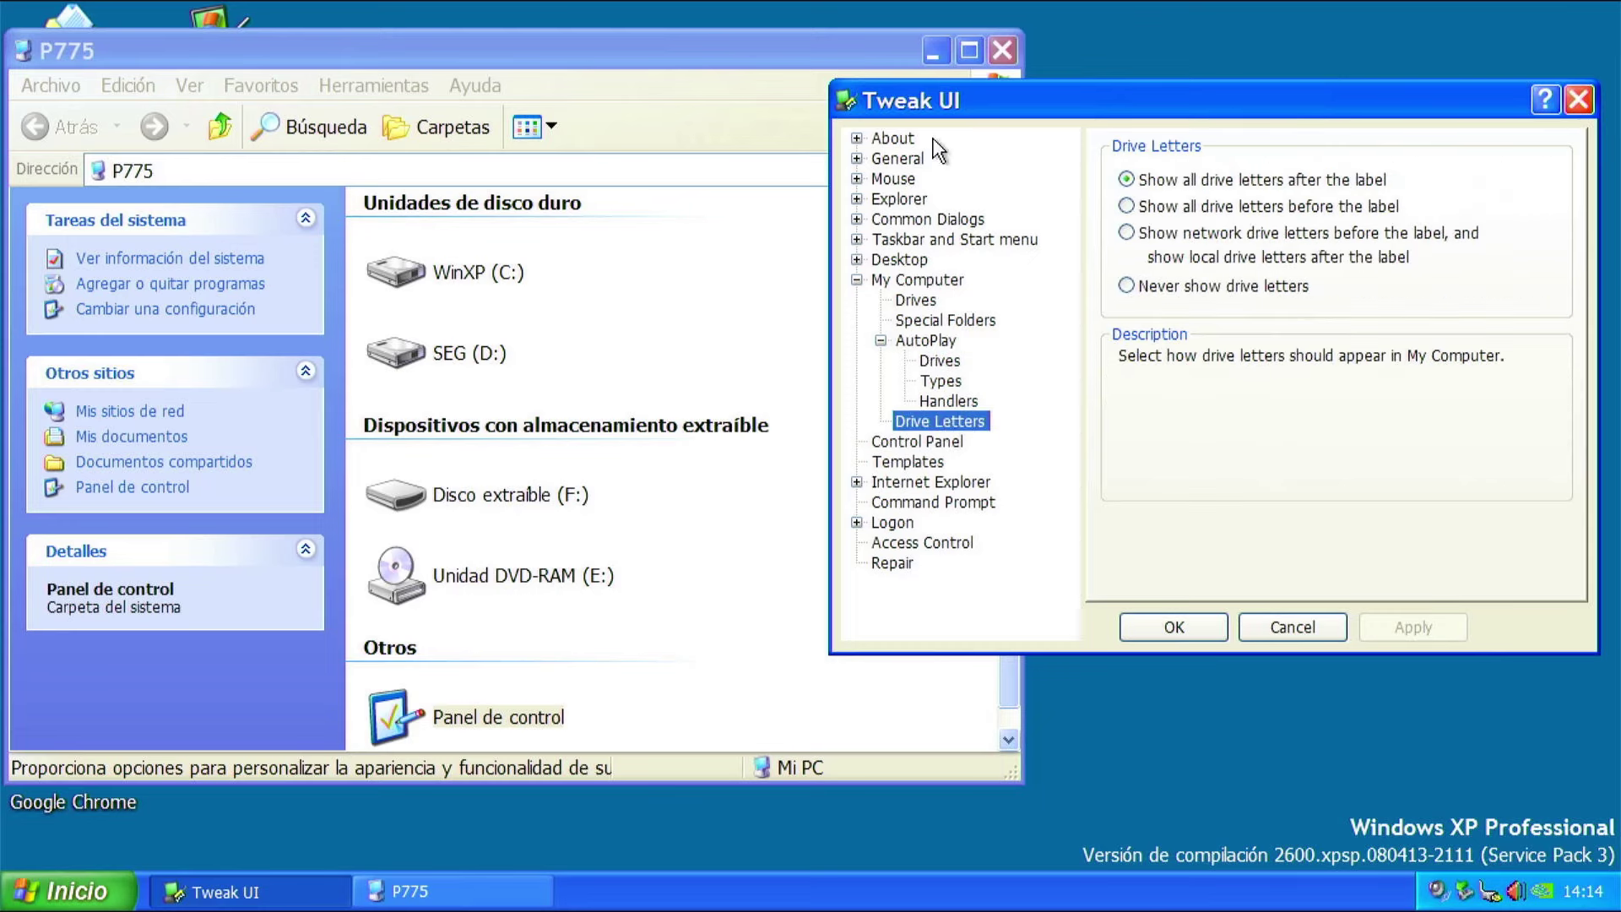
{"action": "left_click", "coordinate": [801, 34]}
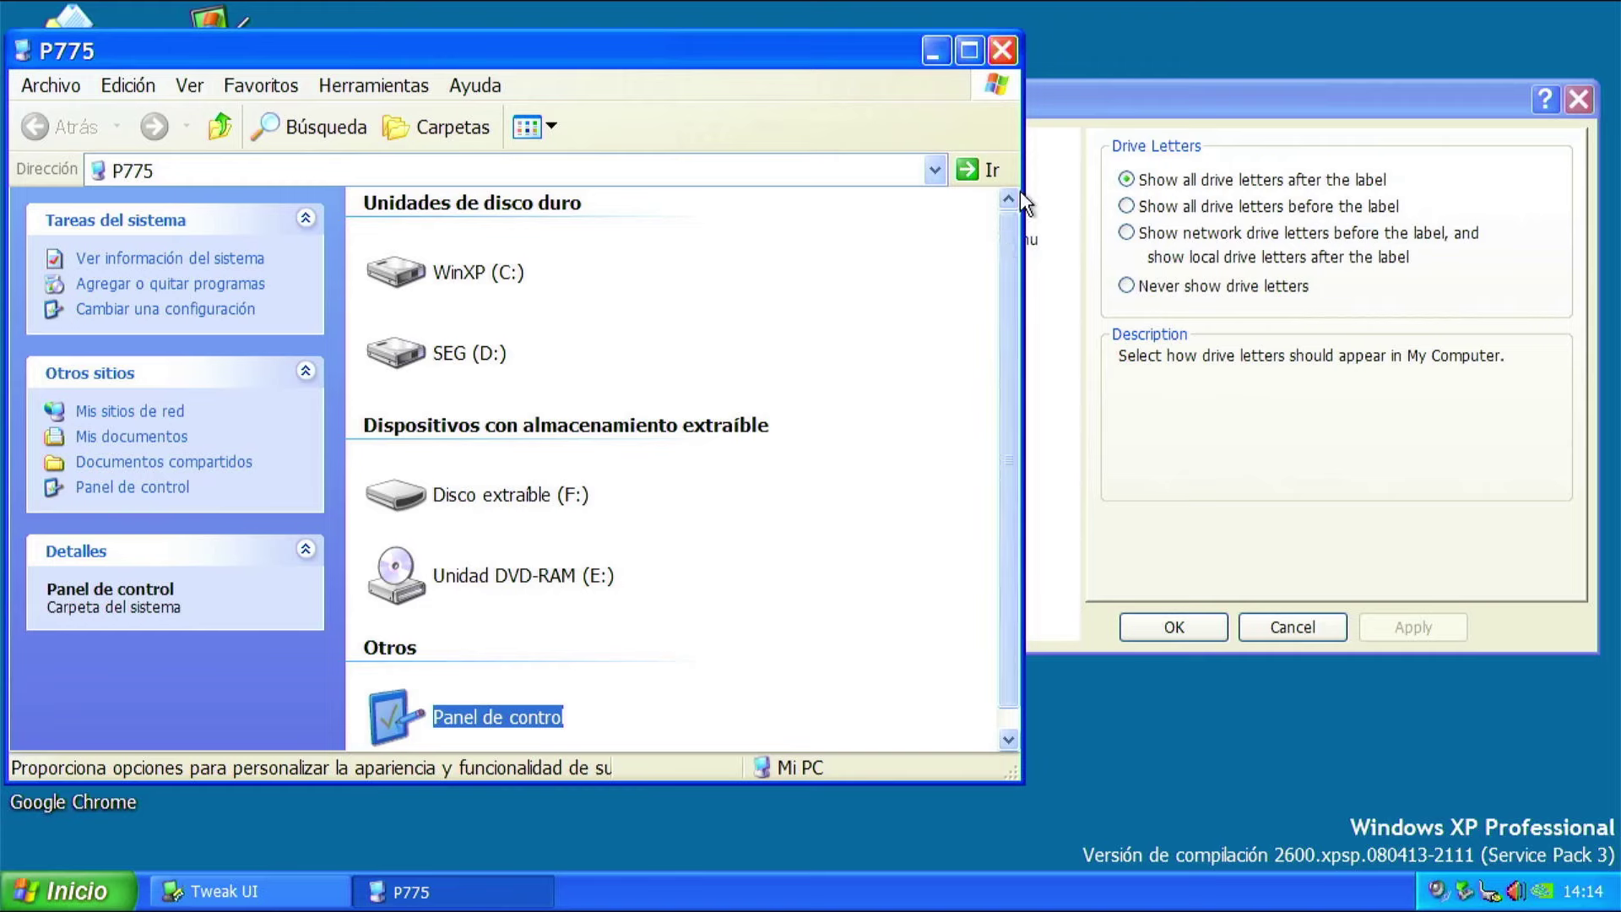
{"action": "left_click", "coordinate": [1059, 108]}
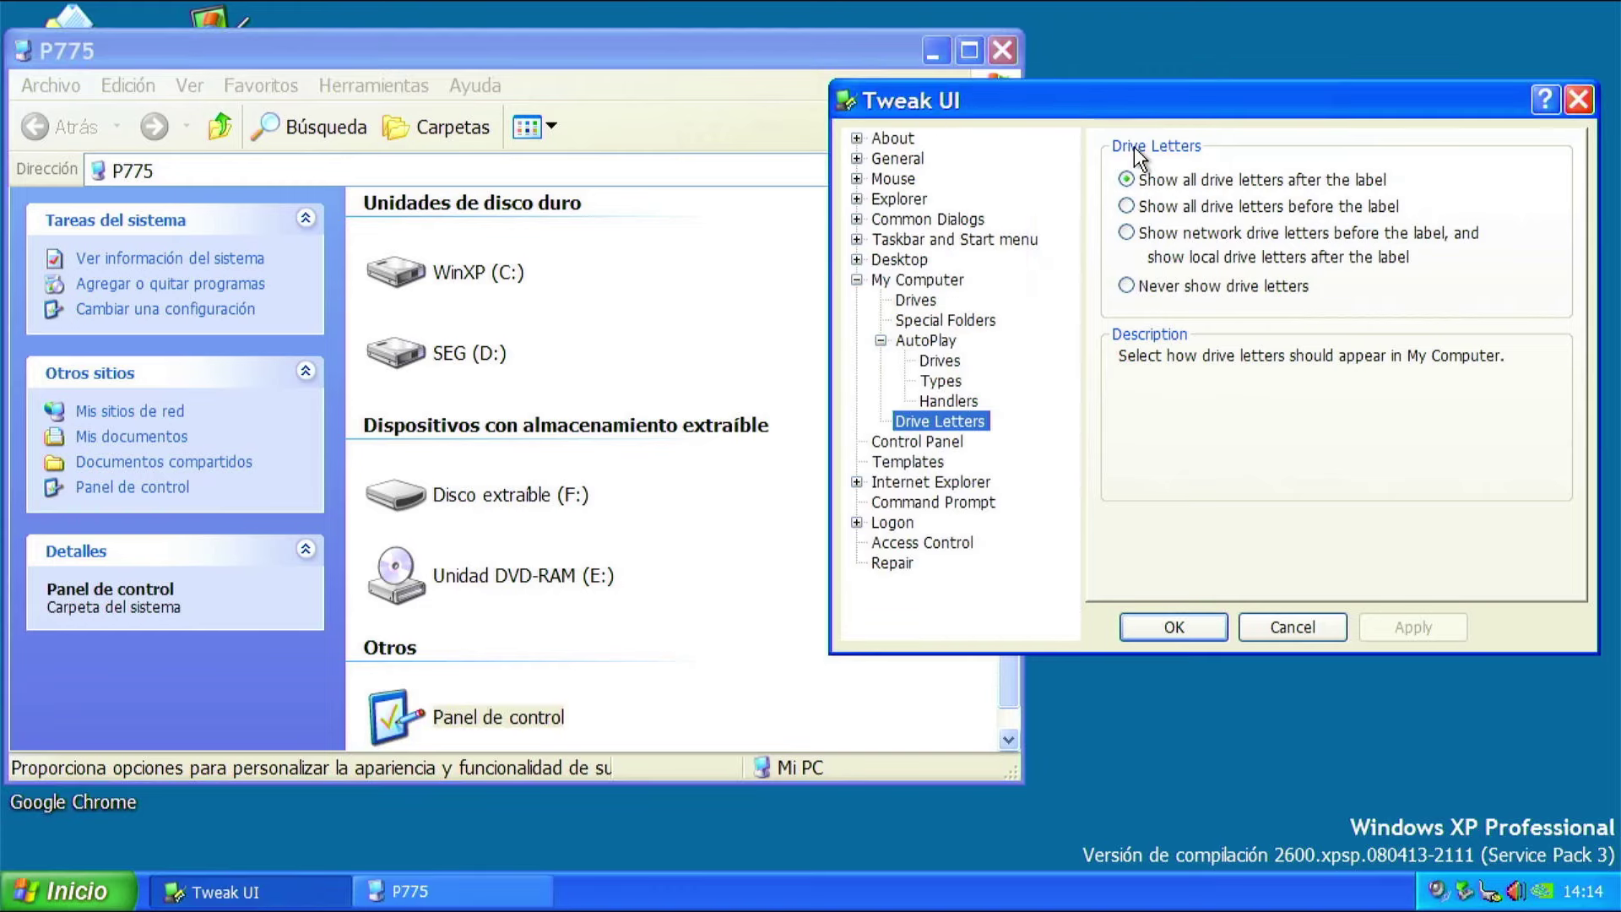
{"action": "left_click", "coordinate": [466, 274]}
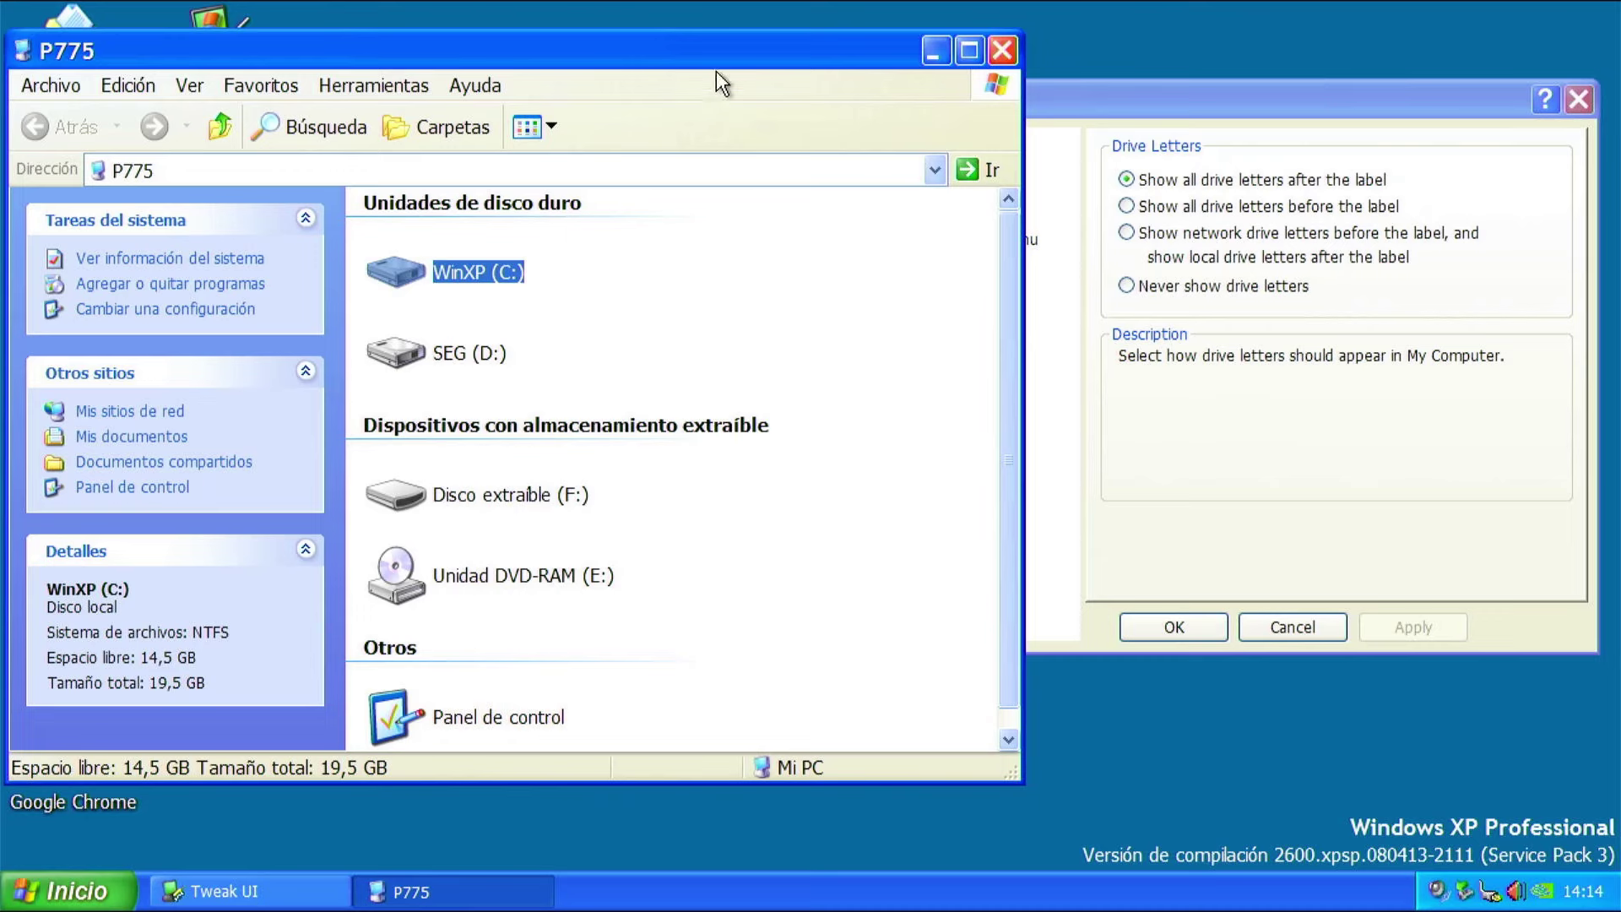
{"action": "left_click", "coordinate": [458, 273]}
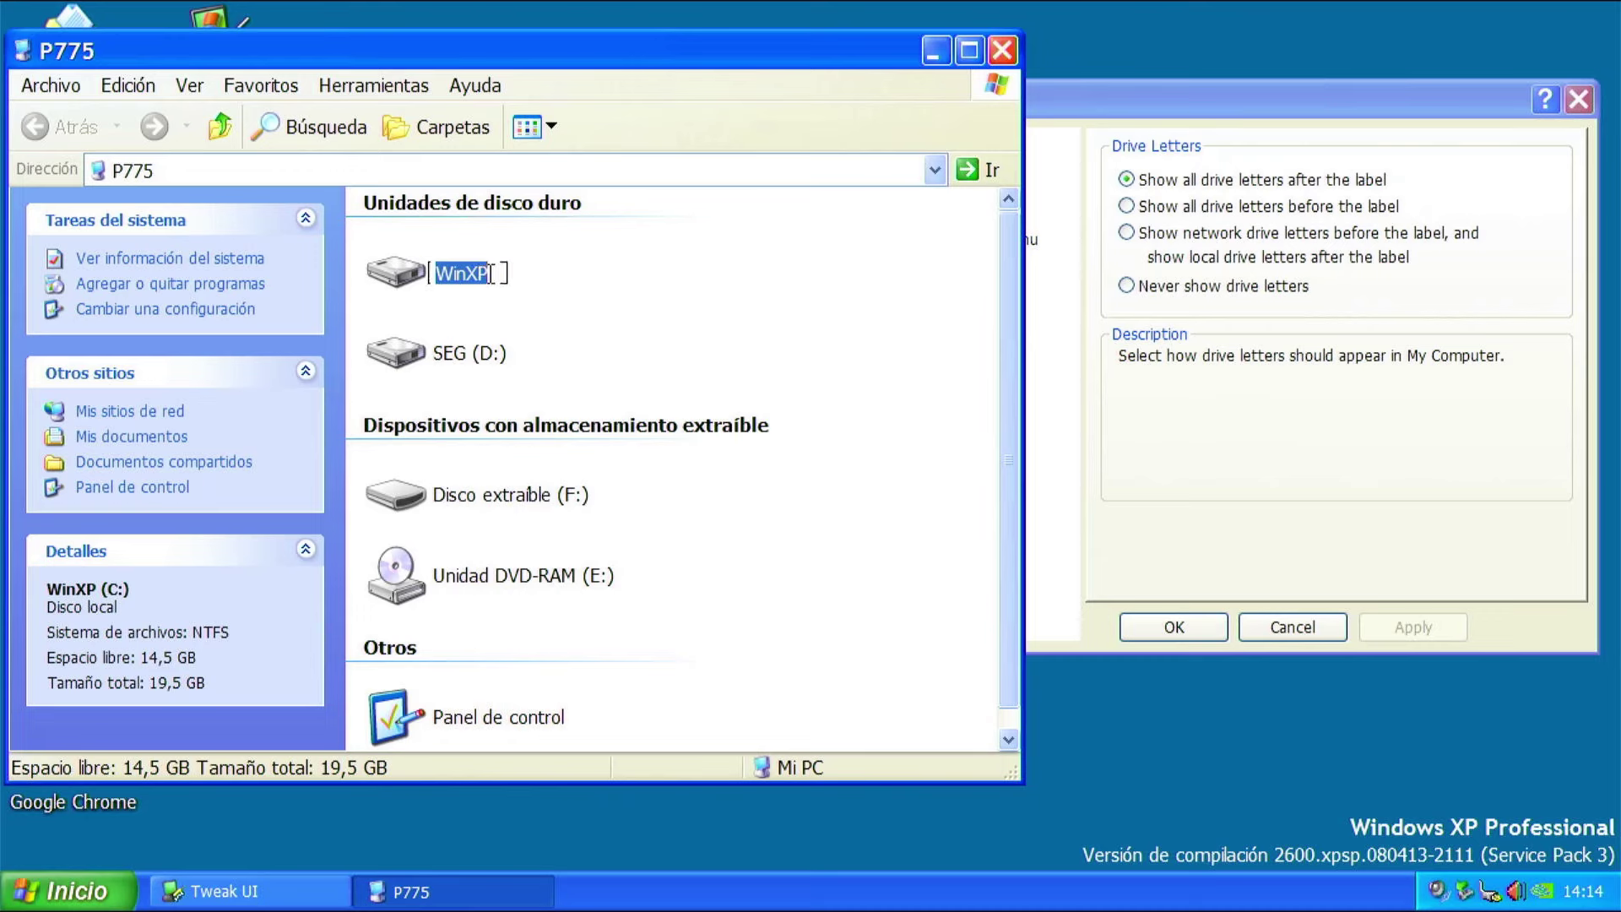
{"action": "left_click", "coordinate": [491, 274]}
Step: Rename the SEG (D:) drive as SEGURIDAD in the P775 window
{"action": "left_click", "coordinate": [465, 353]}
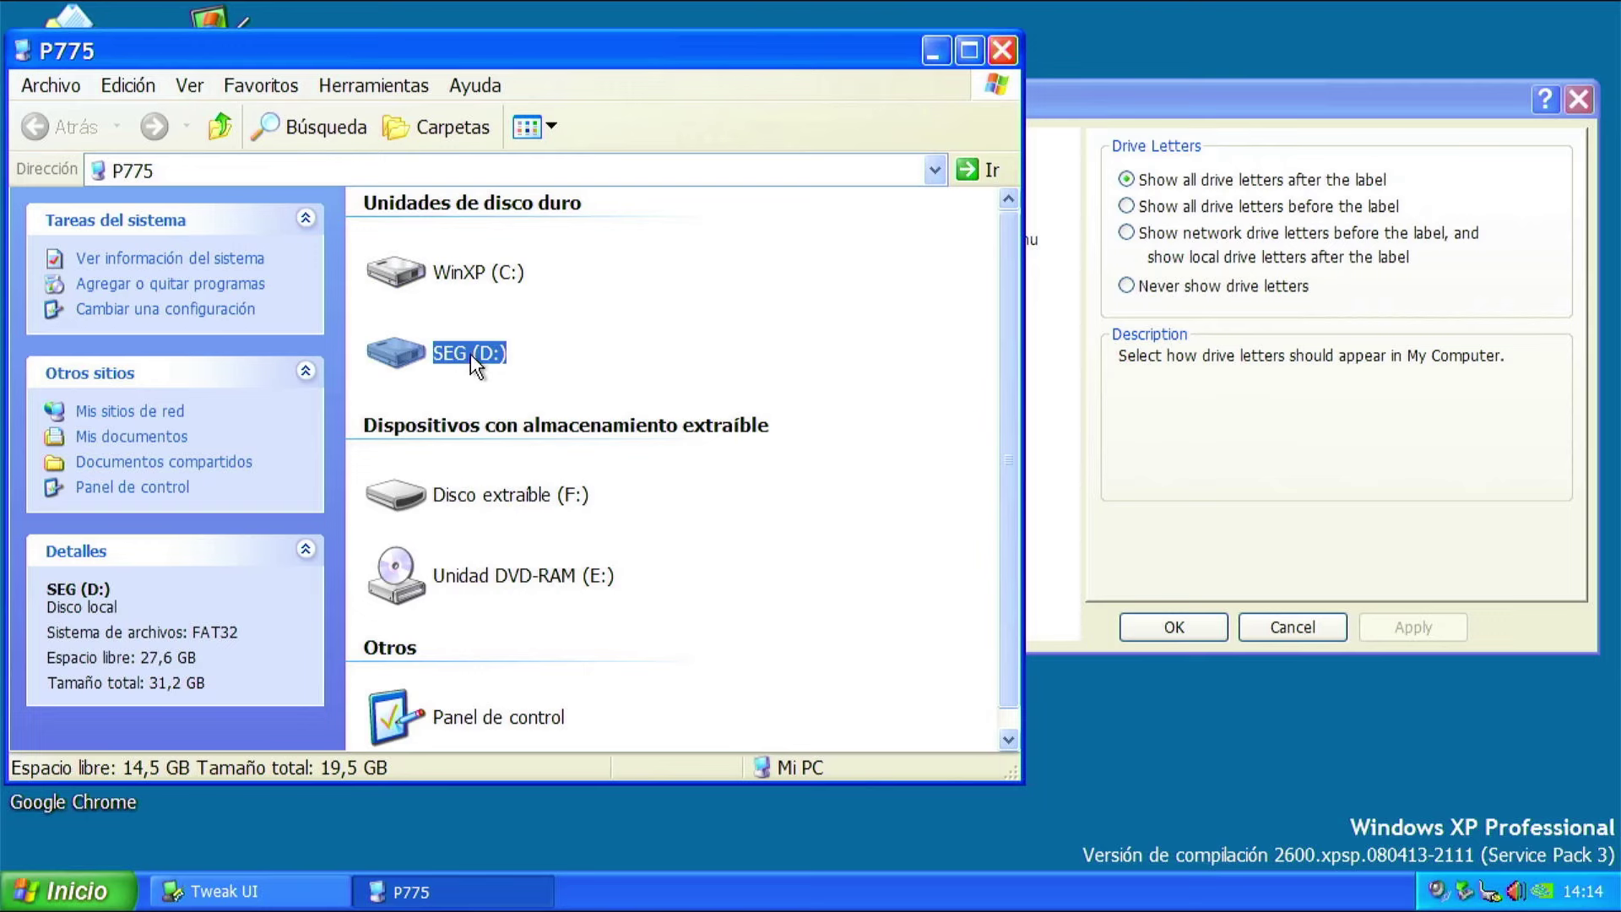
{"action": "left_click", "coordinate": [466, 353]}
{"action": "left_click", "coordinate": [467, 352]}
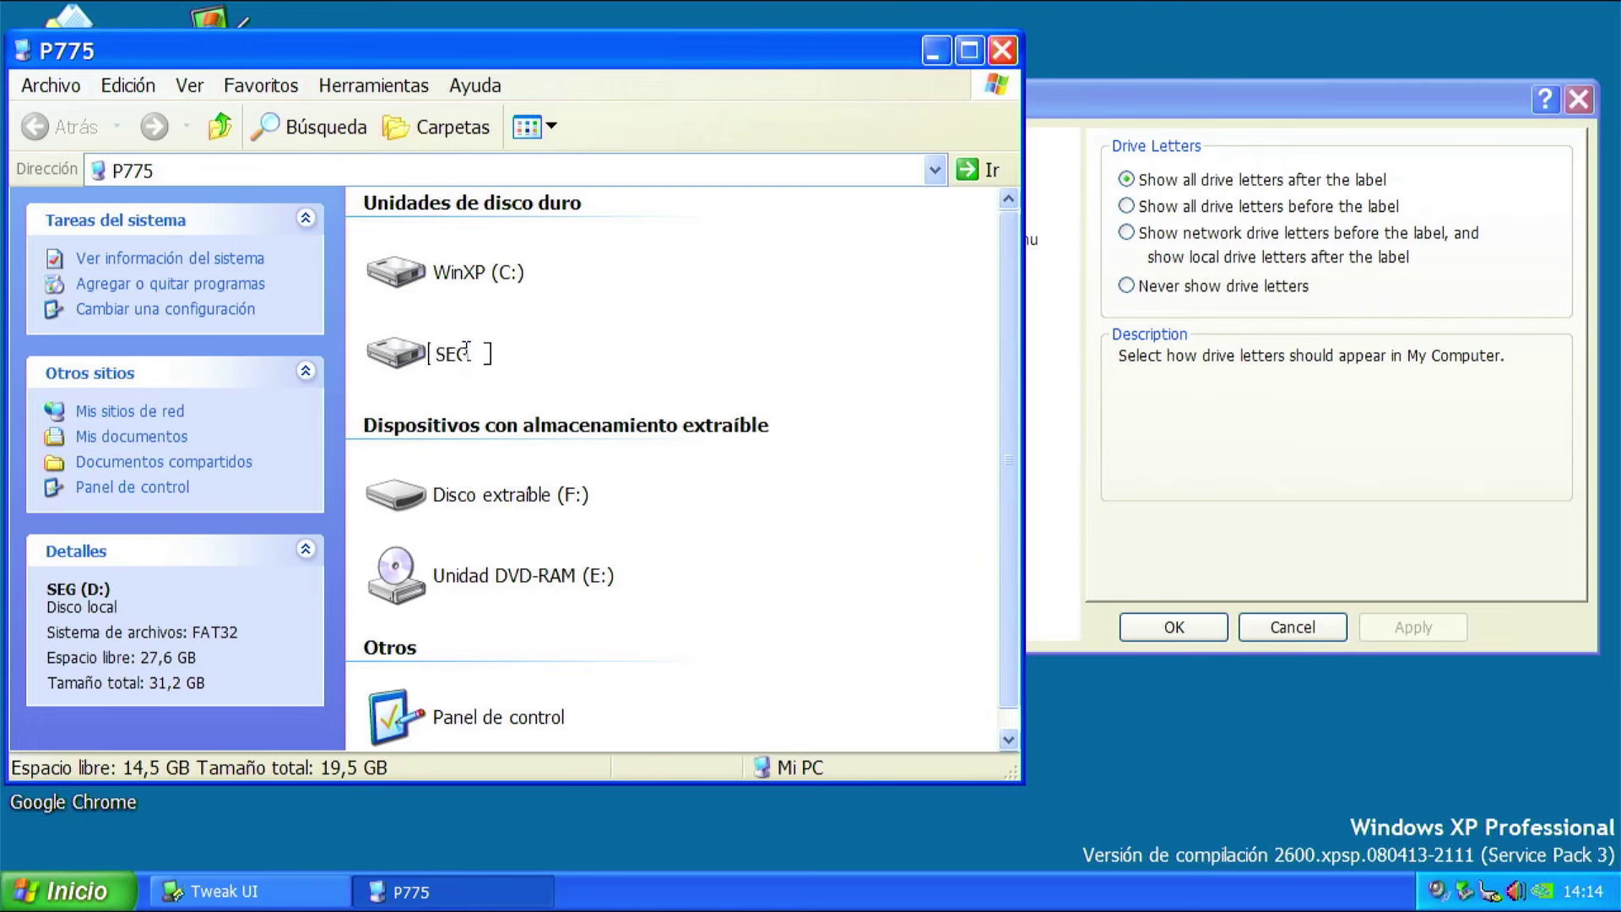
{"action": "type", "text": "URIDAD"}
{"action": "key", "text": "Return"}
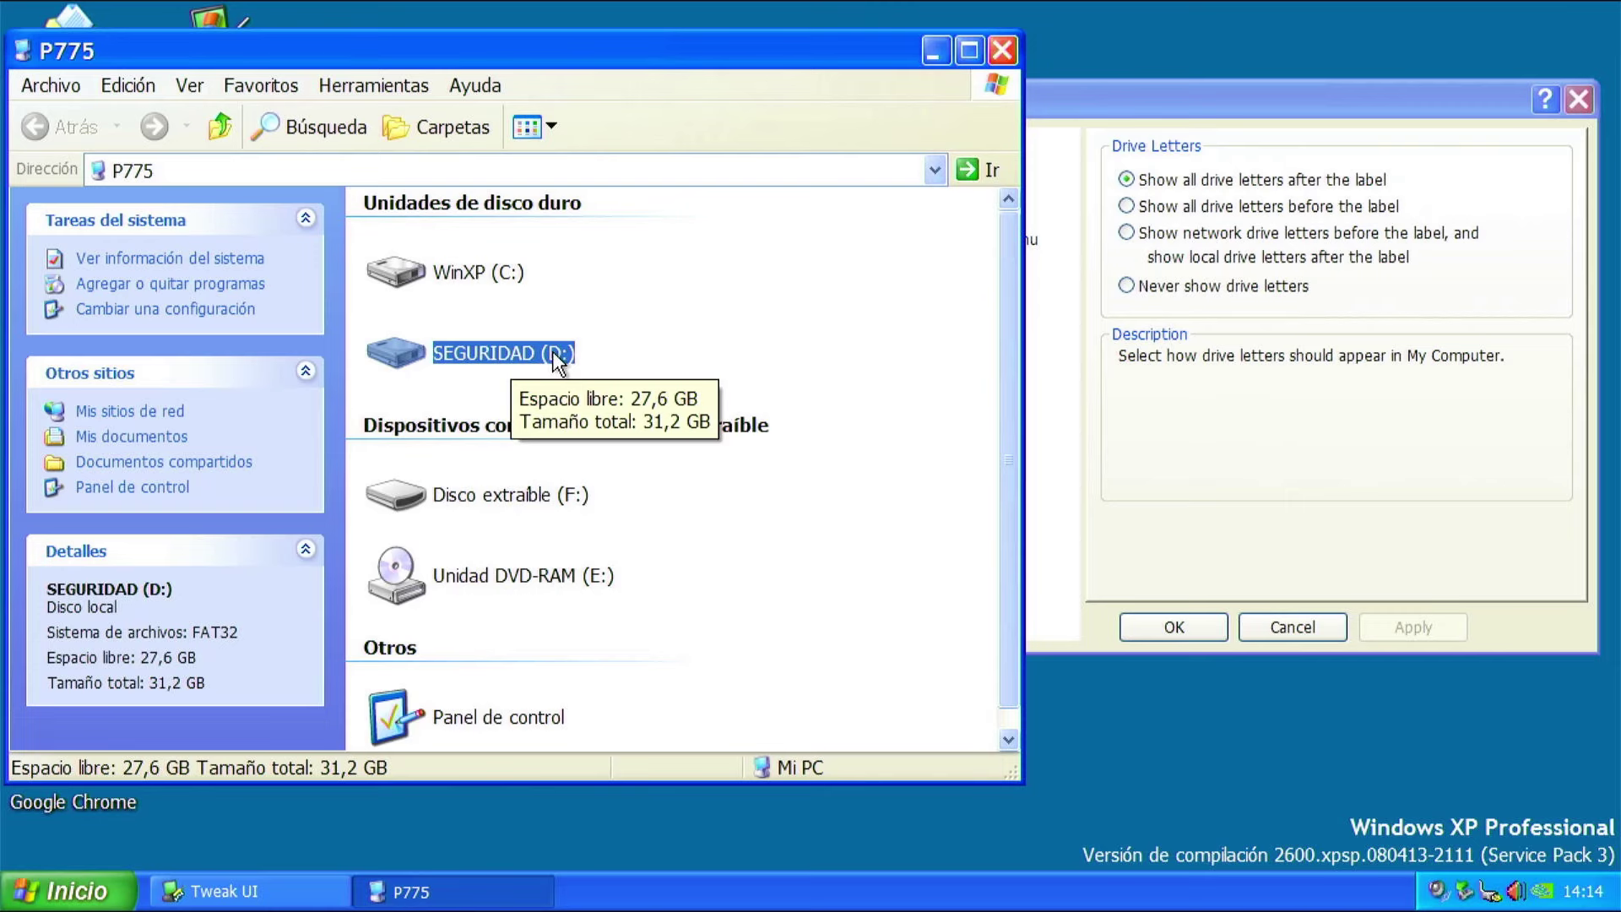
Step: Set Drive Letters to Never show drive letters, apply it, and close Tweak UI, acknowledging the log-off notice
{"action": "left_click", "coordinate": [1244, 105]}
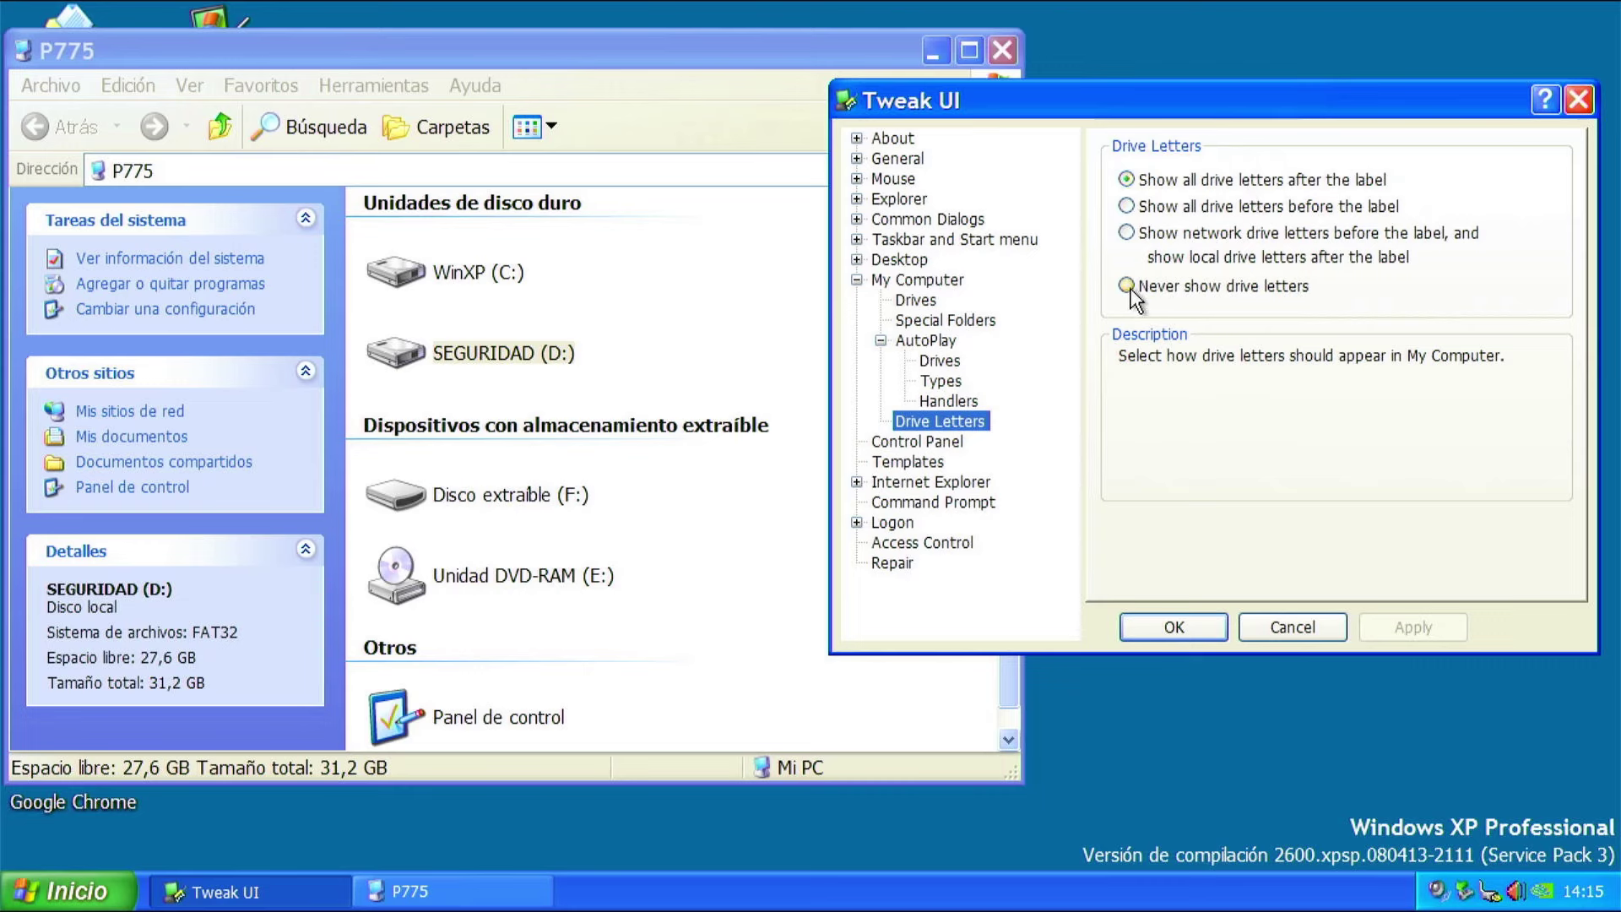
{"action": "left_click", "coordinate": [1273, 287]}
{"action": "left_click", "coordinate": [1402, 629]}
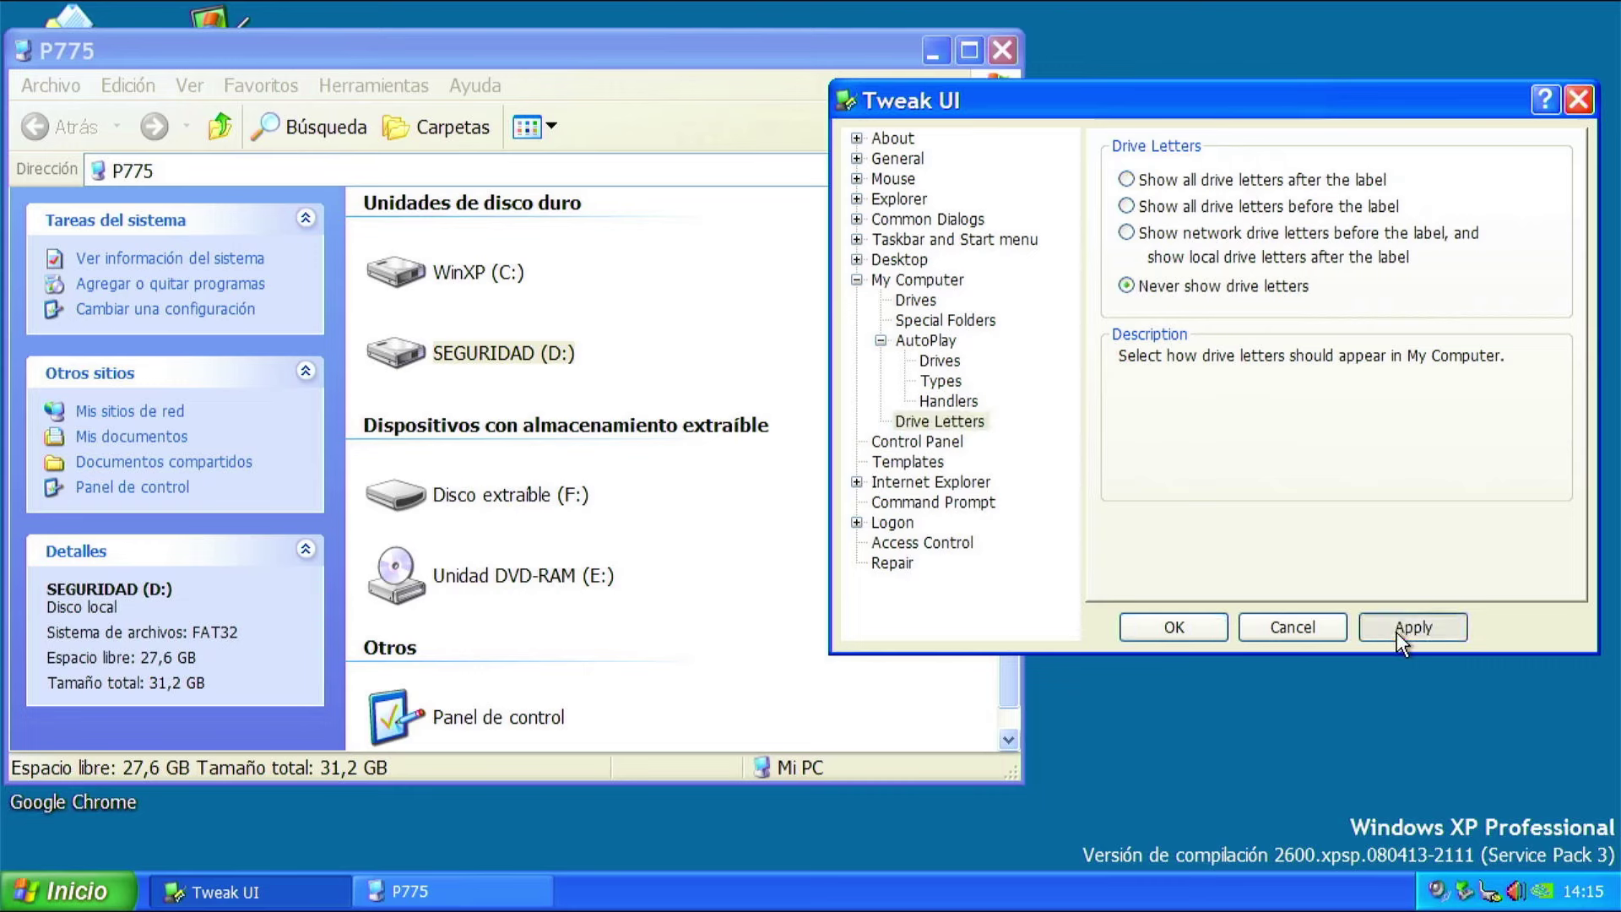
{"action": "left_click", "coordinate": [1197, 628]}
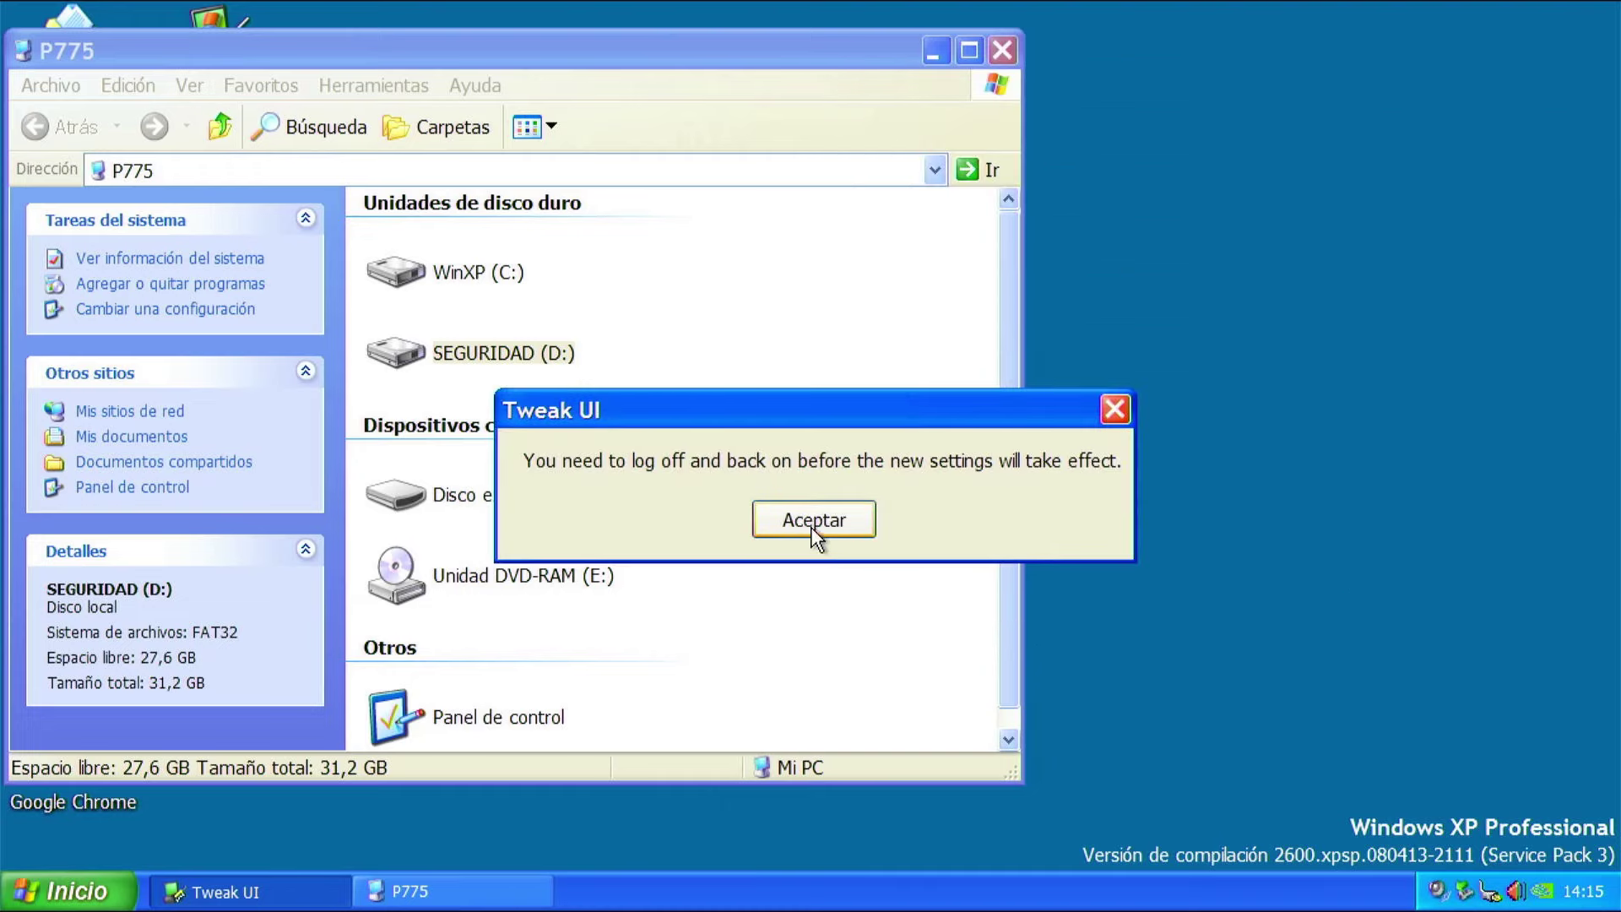
{"action": "left_click", "coordinate": [847, 530]}
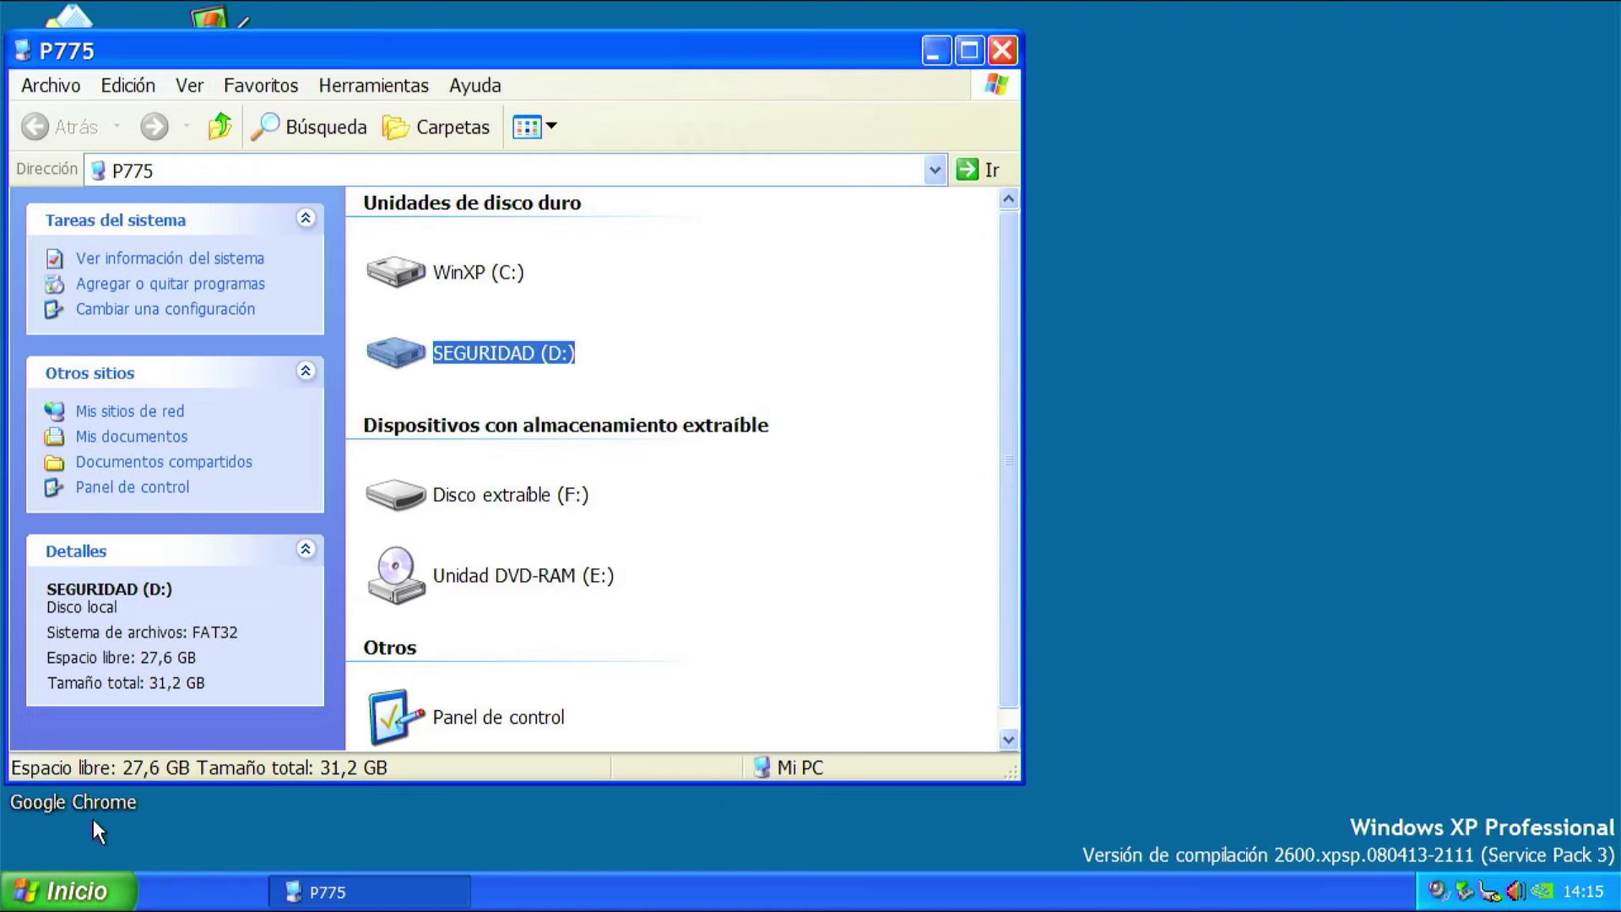
Step: Log off Windows, log back on as Administrador, and open the P775 window to check its drive labels
{"action": "left_click", "coordinate": [59, 890]}
{"action": "left_click", "coordinate": [281, 840]}
{"action": "left_click", "coordinate": [888, 344]}
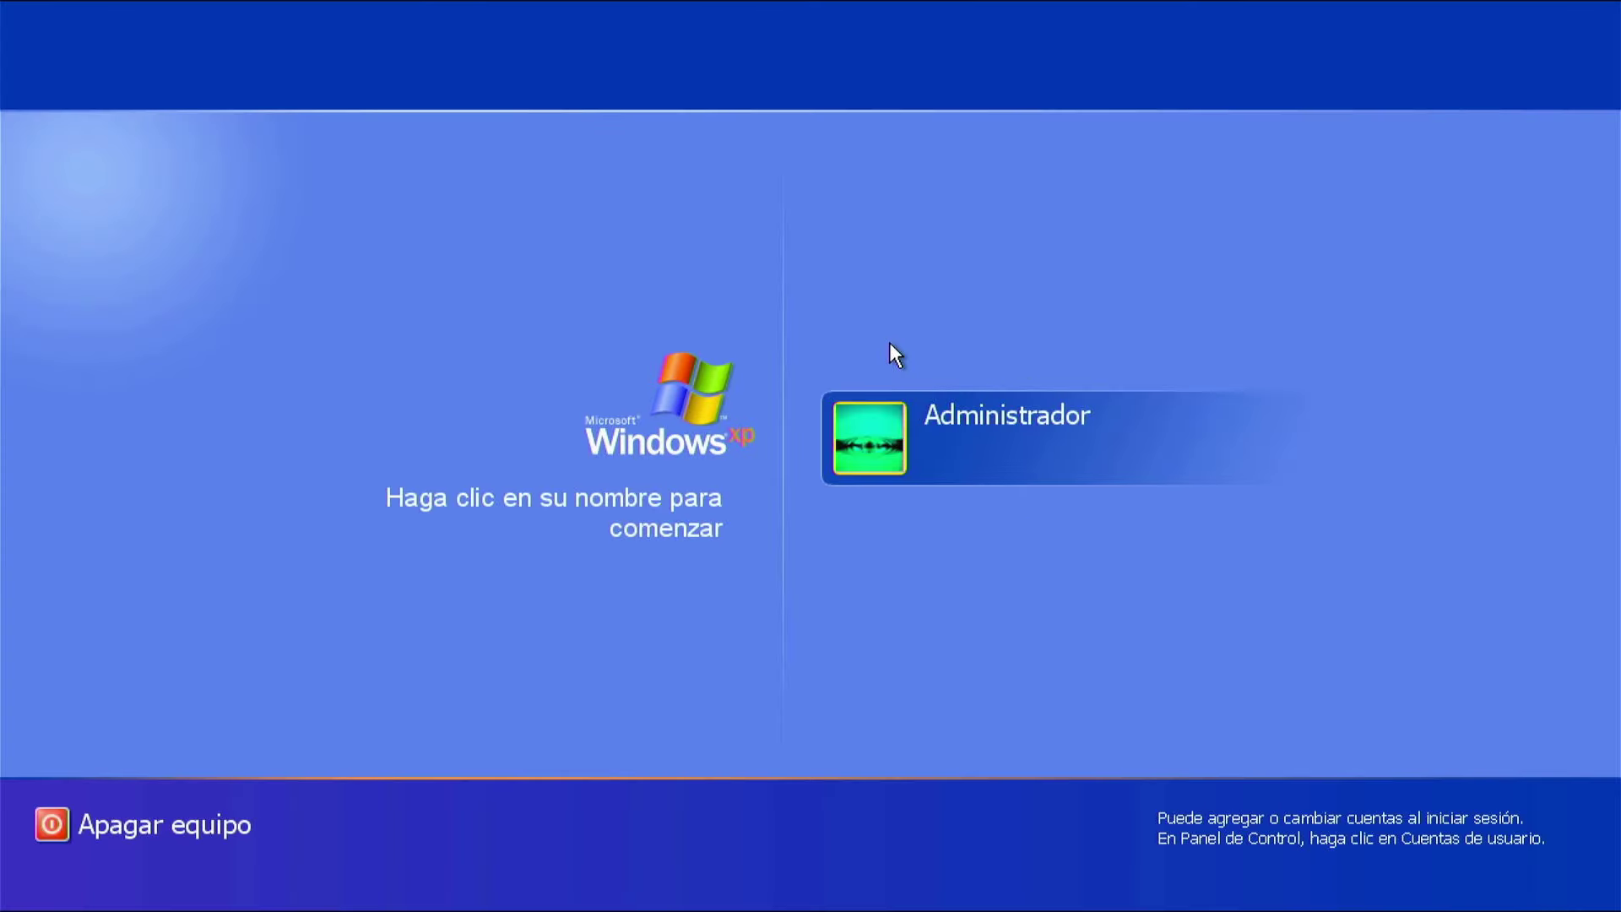
{"action": "left_click", "coordinate": [879, 453]}
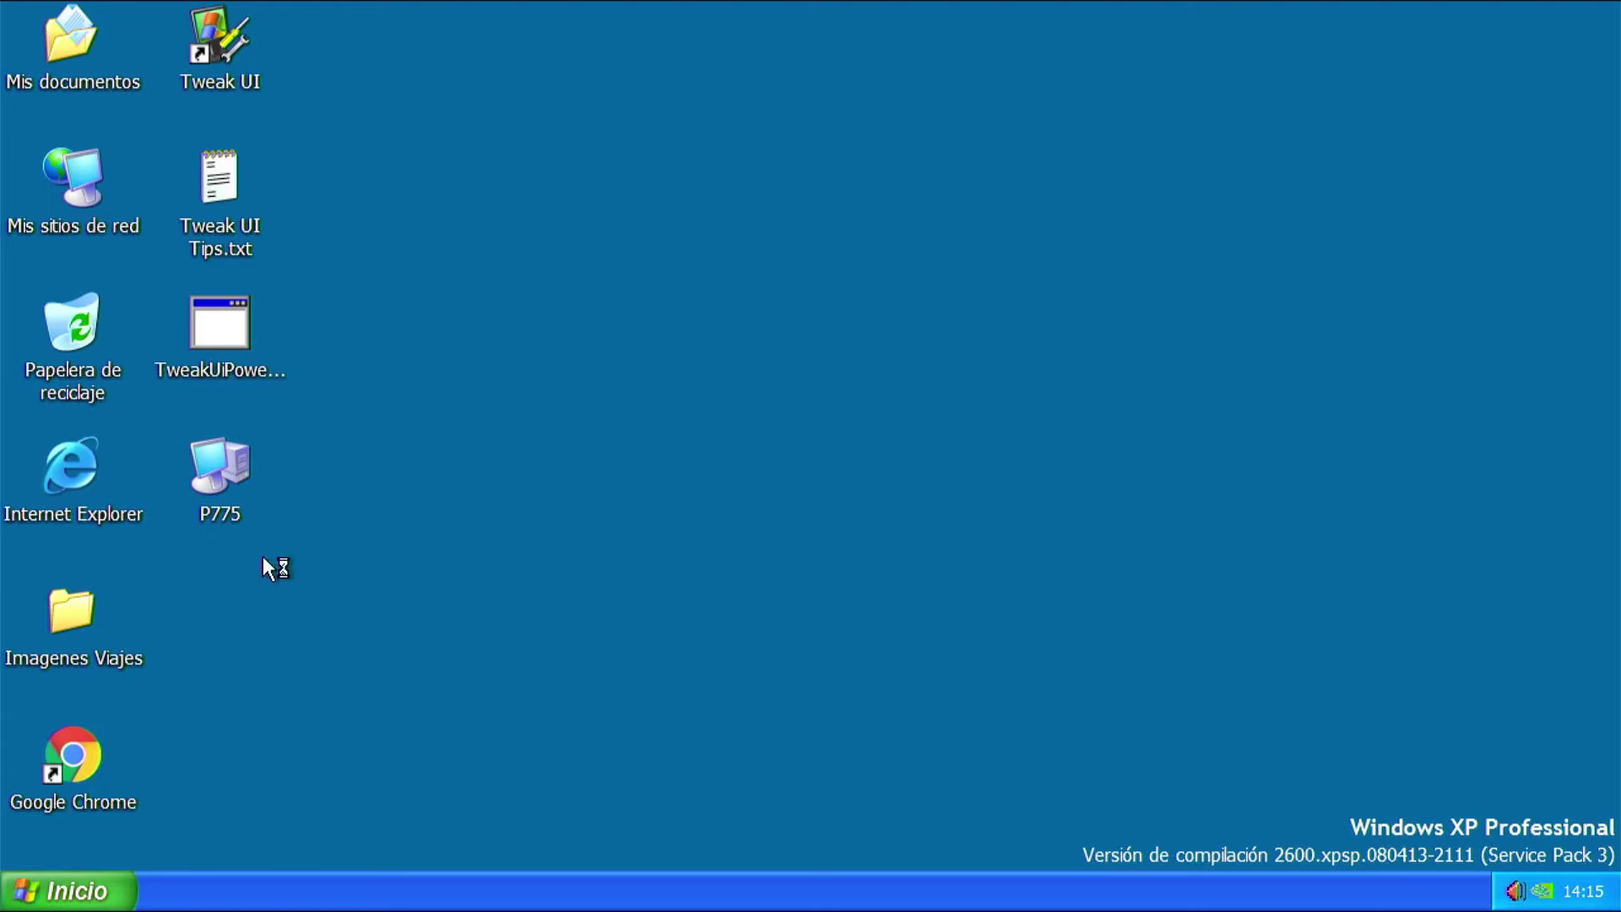
{"action": "double_click", "coordinate": [209, 465]}
{"action": "mouse_move", "coordinate": [496, 274]}
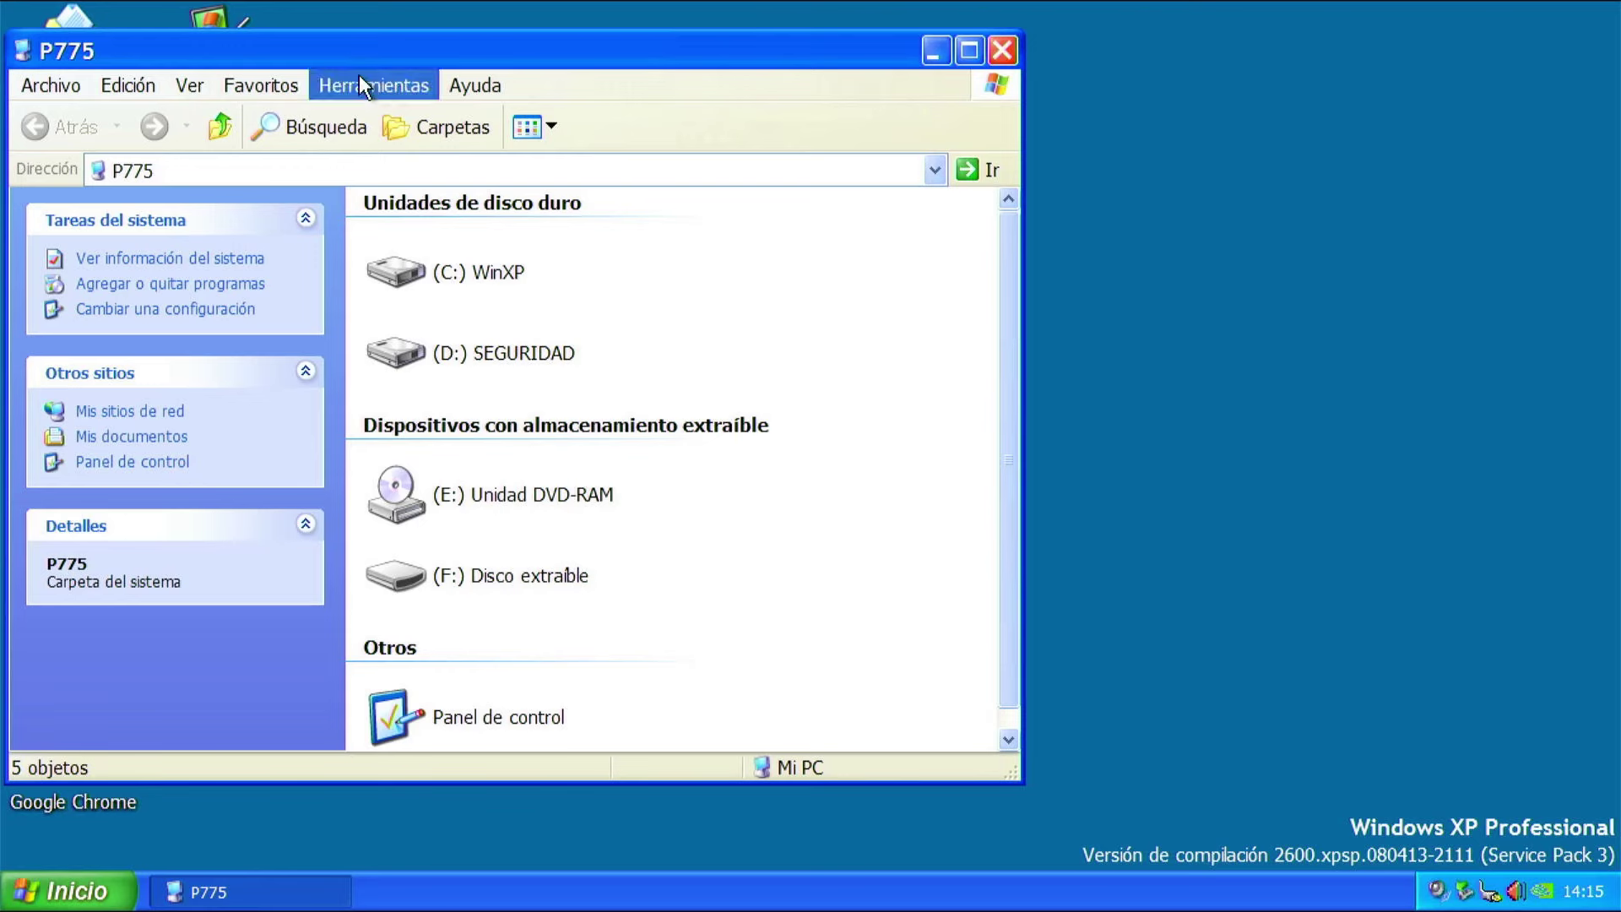
Step: Reopen Tweak UI, set My Computer's Drive Letters to Show all drive letters before the label, apply it, and close Tweak UI
{"action": "double_click", "coordinate": [217, 34]}
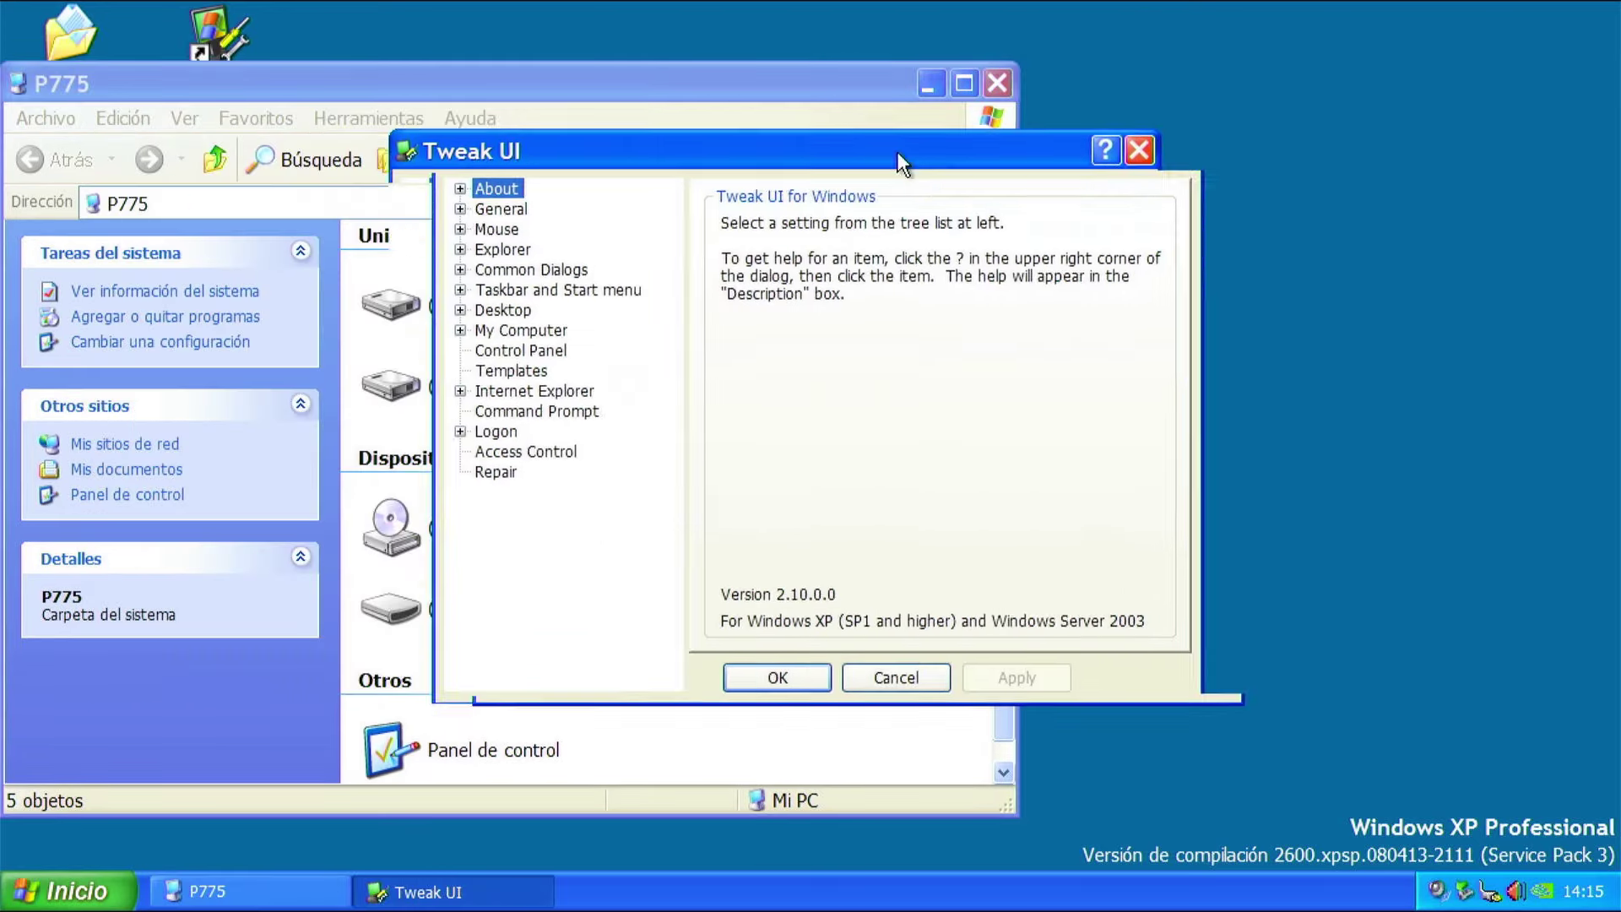
{"action": "left_click_drag", "start_coordinate": [896, 150], "coordinate": [1244, 144]}
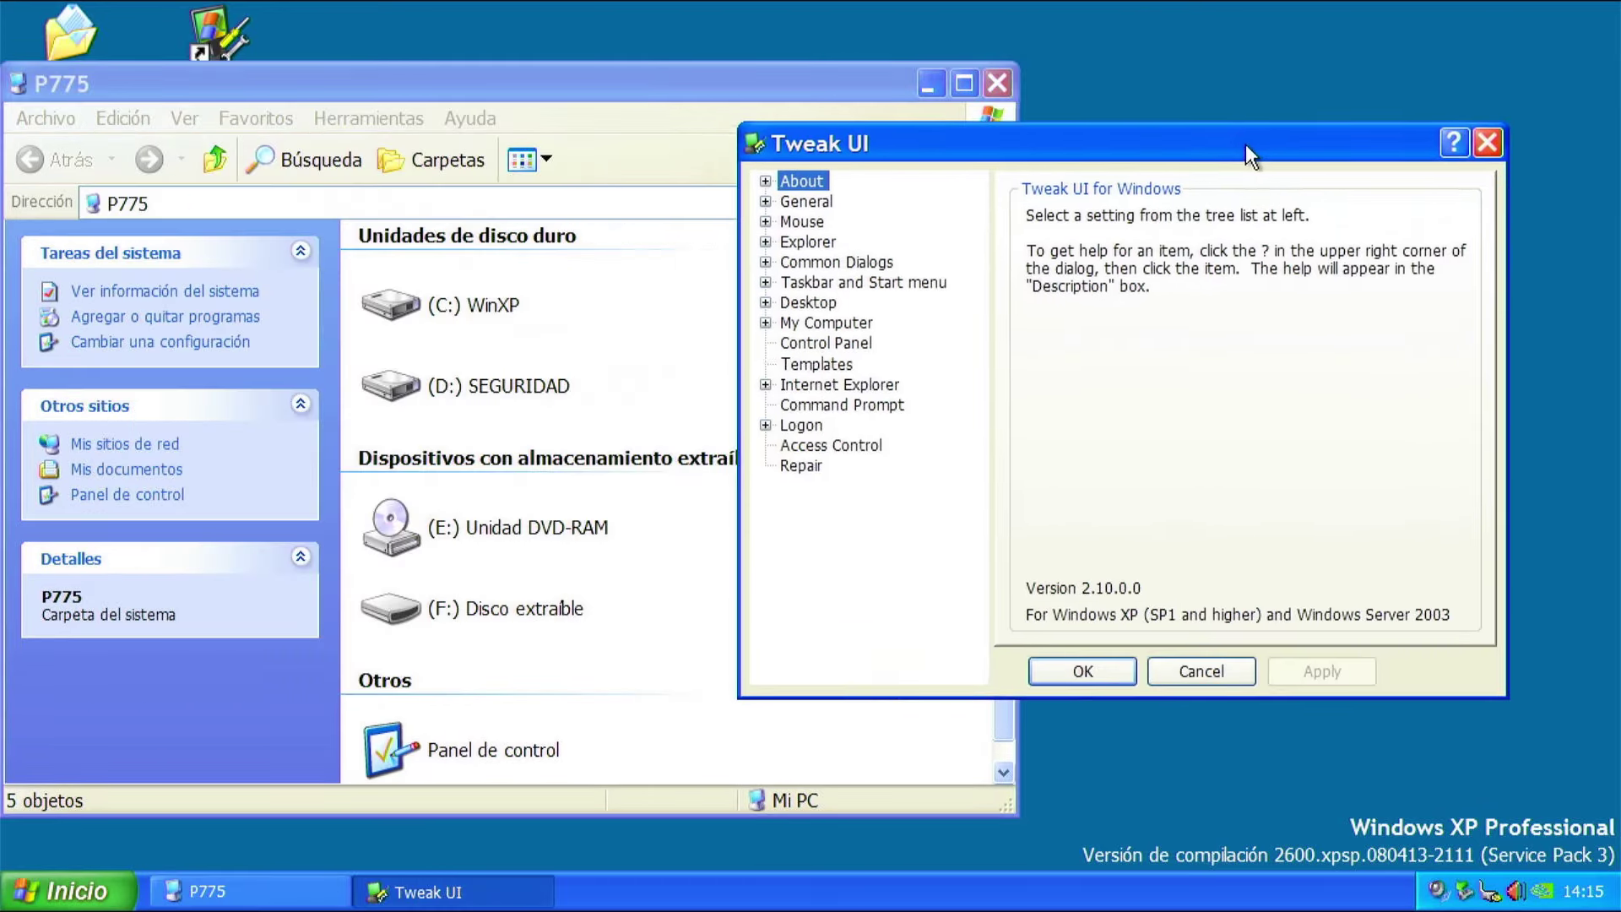
{"action": "left_click", "coordinate": [827, 332]}
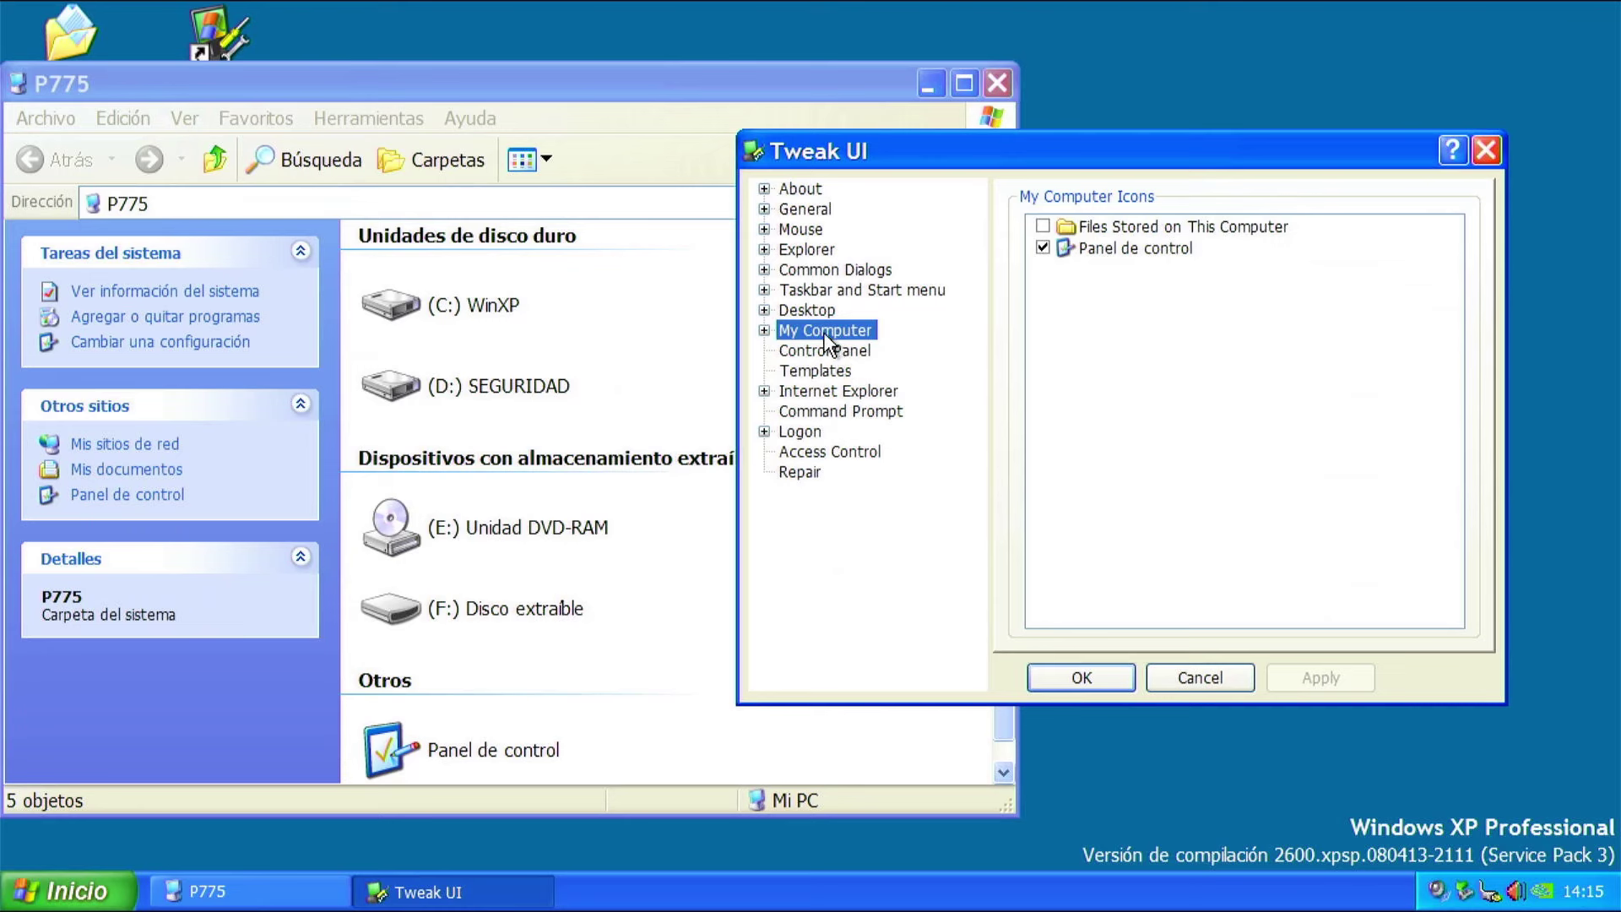
{"action": "double_click", "coordinate": [823, 331]}
{"action": "left_click", "coordinate": [852, 412]}
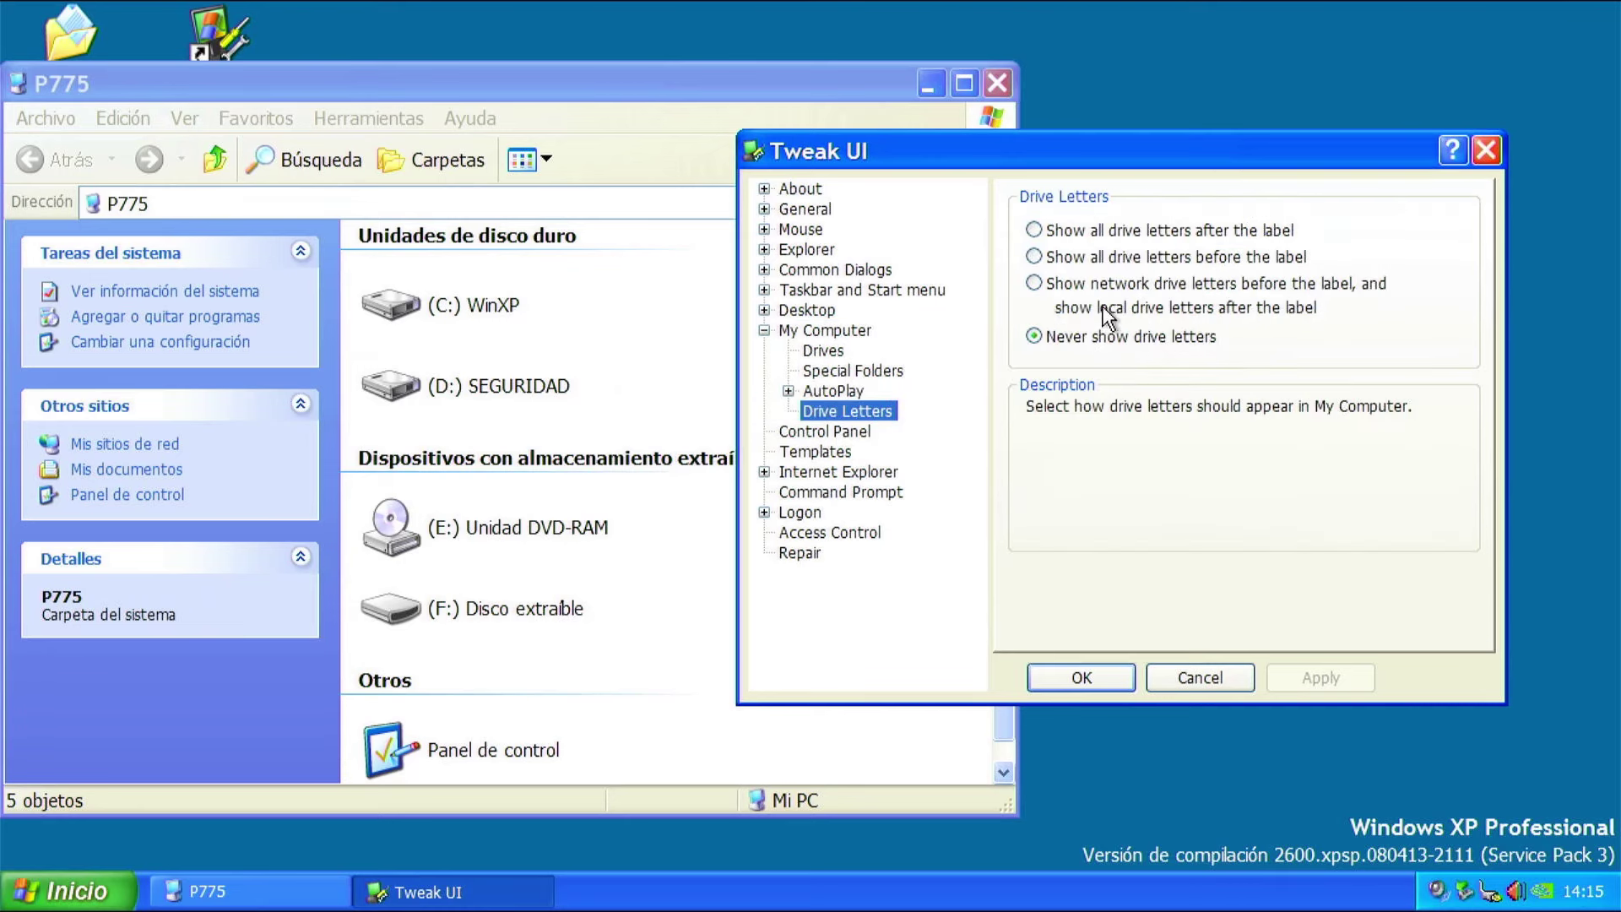
{"action": "left_click", "coordinate": [1155, 264]}
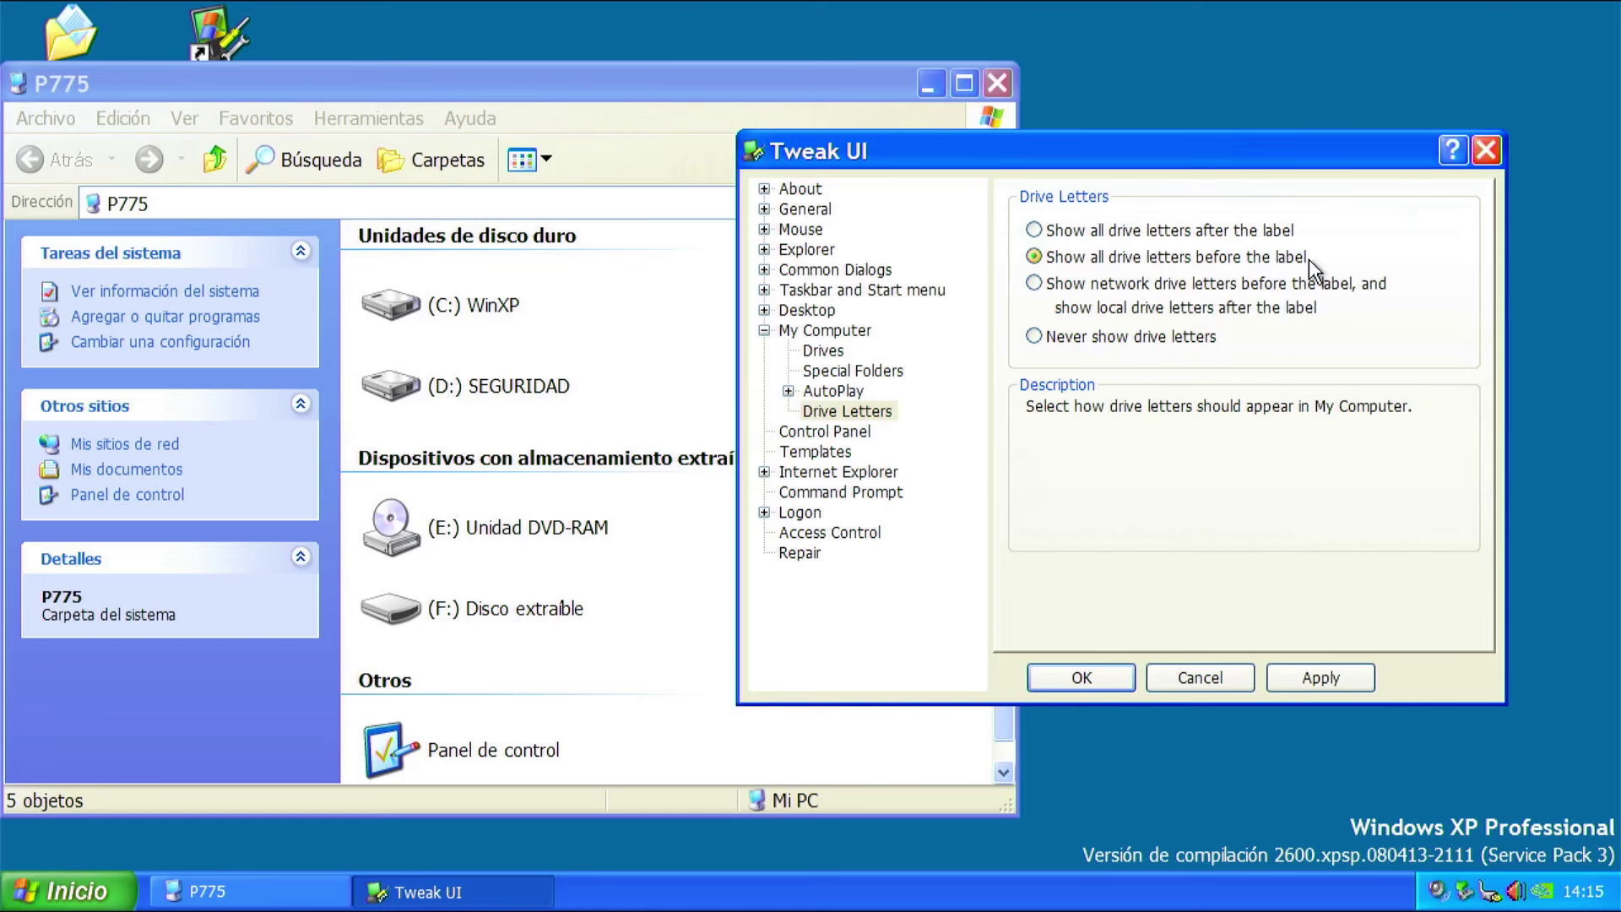
{"action": "left_click", "coordinate": [1320, 677]}
{"action": "left_click", "coordinate": [1051, 677]}
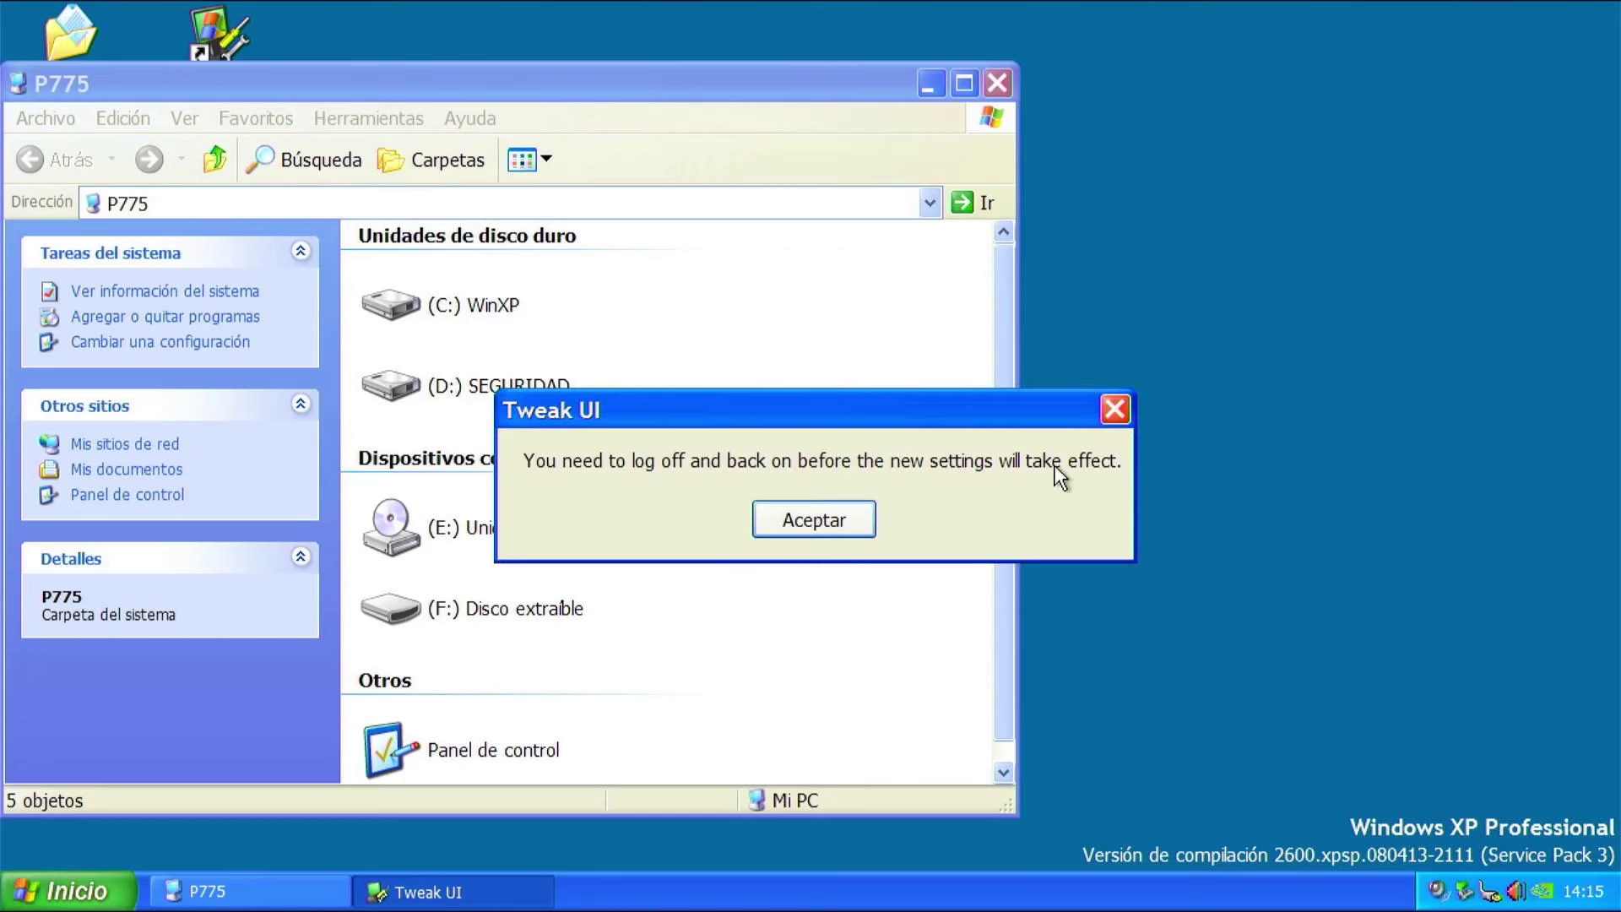
Step: Acknowledge the log-off notice, log off Windows and back on, and check the drive labels in the P775 window before closing it
{"action": "left_click", "coordinate": [868, 520]}
{"action": "key", "text": "super"}
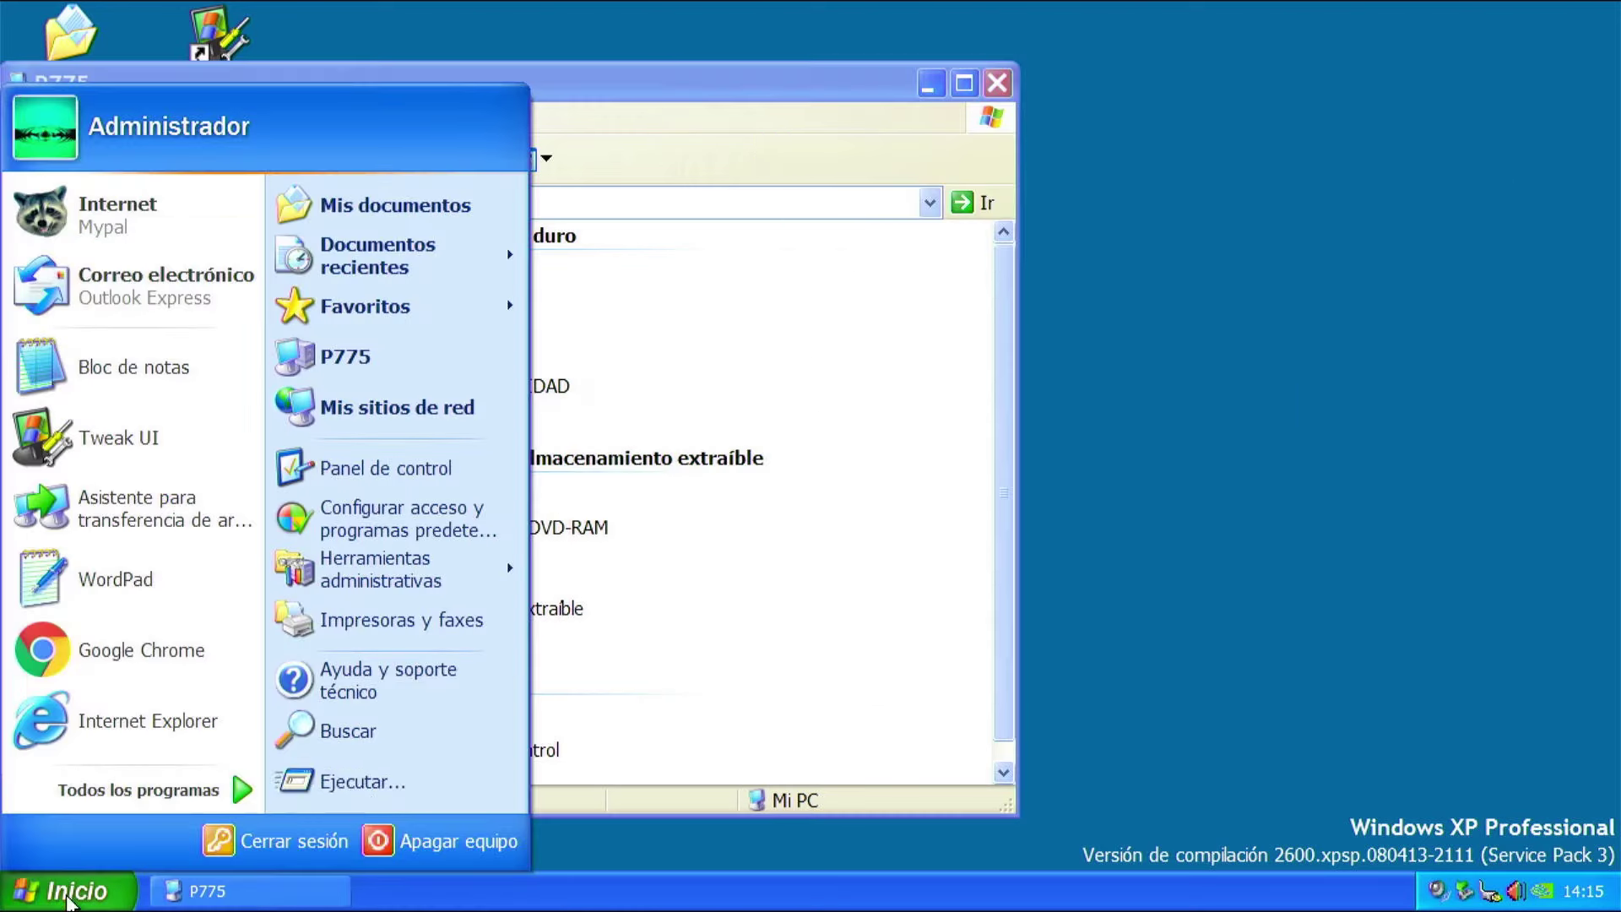
{"action": "left_click", "coordinate": [253, 840]}
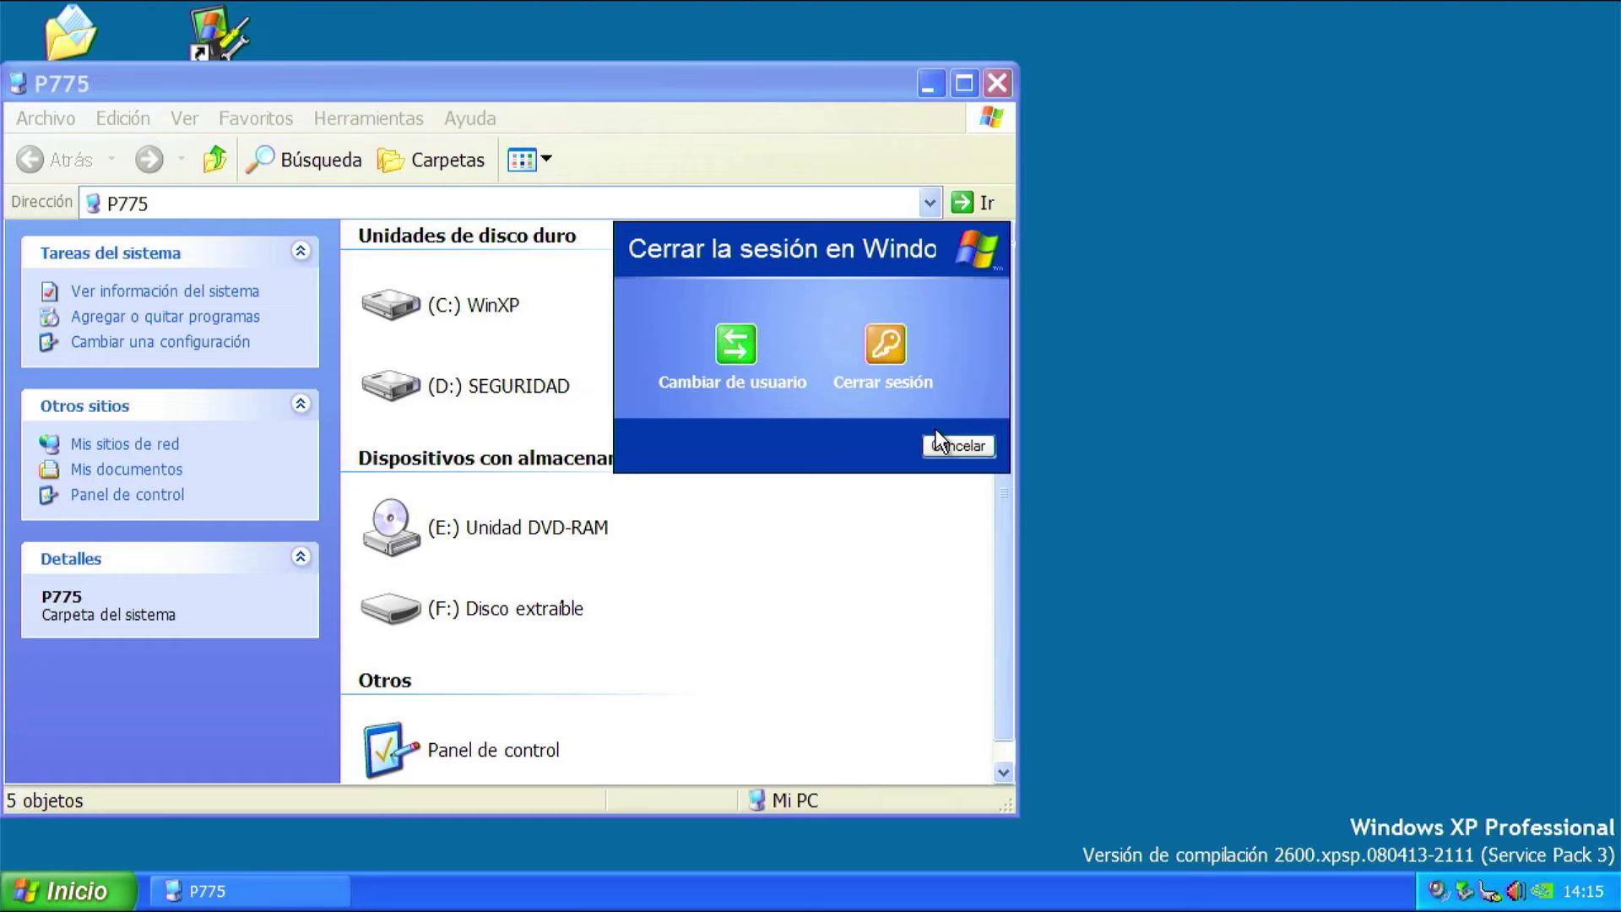
{"action": "left_click", "coordinate": [860, 355]}
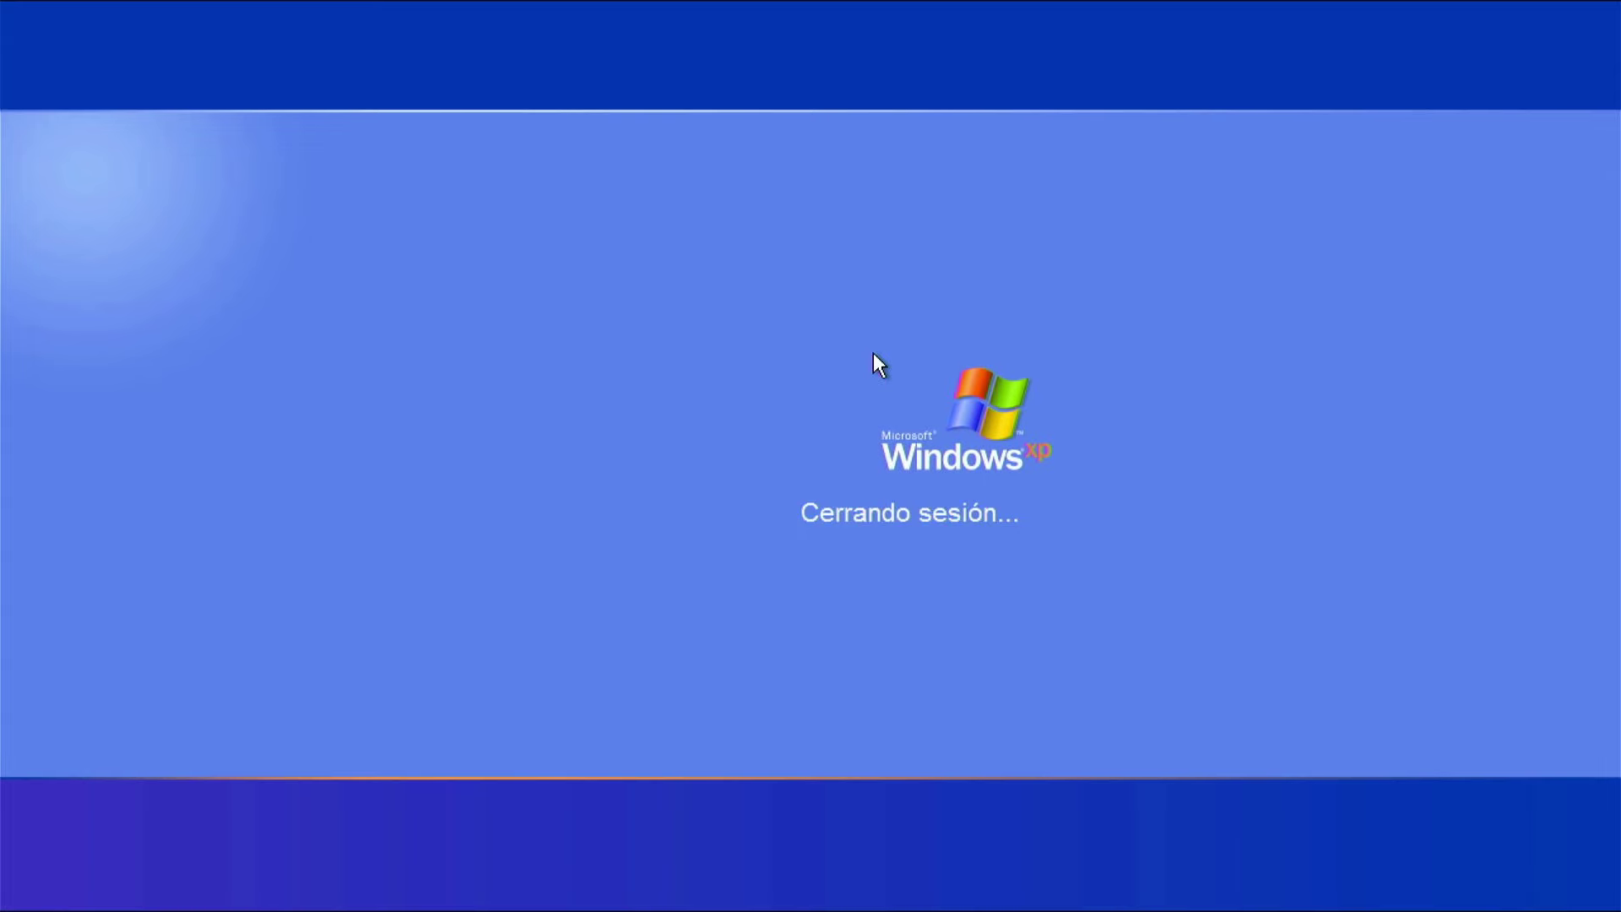
{"action": "left_click", "coordinate": [900, 456]}
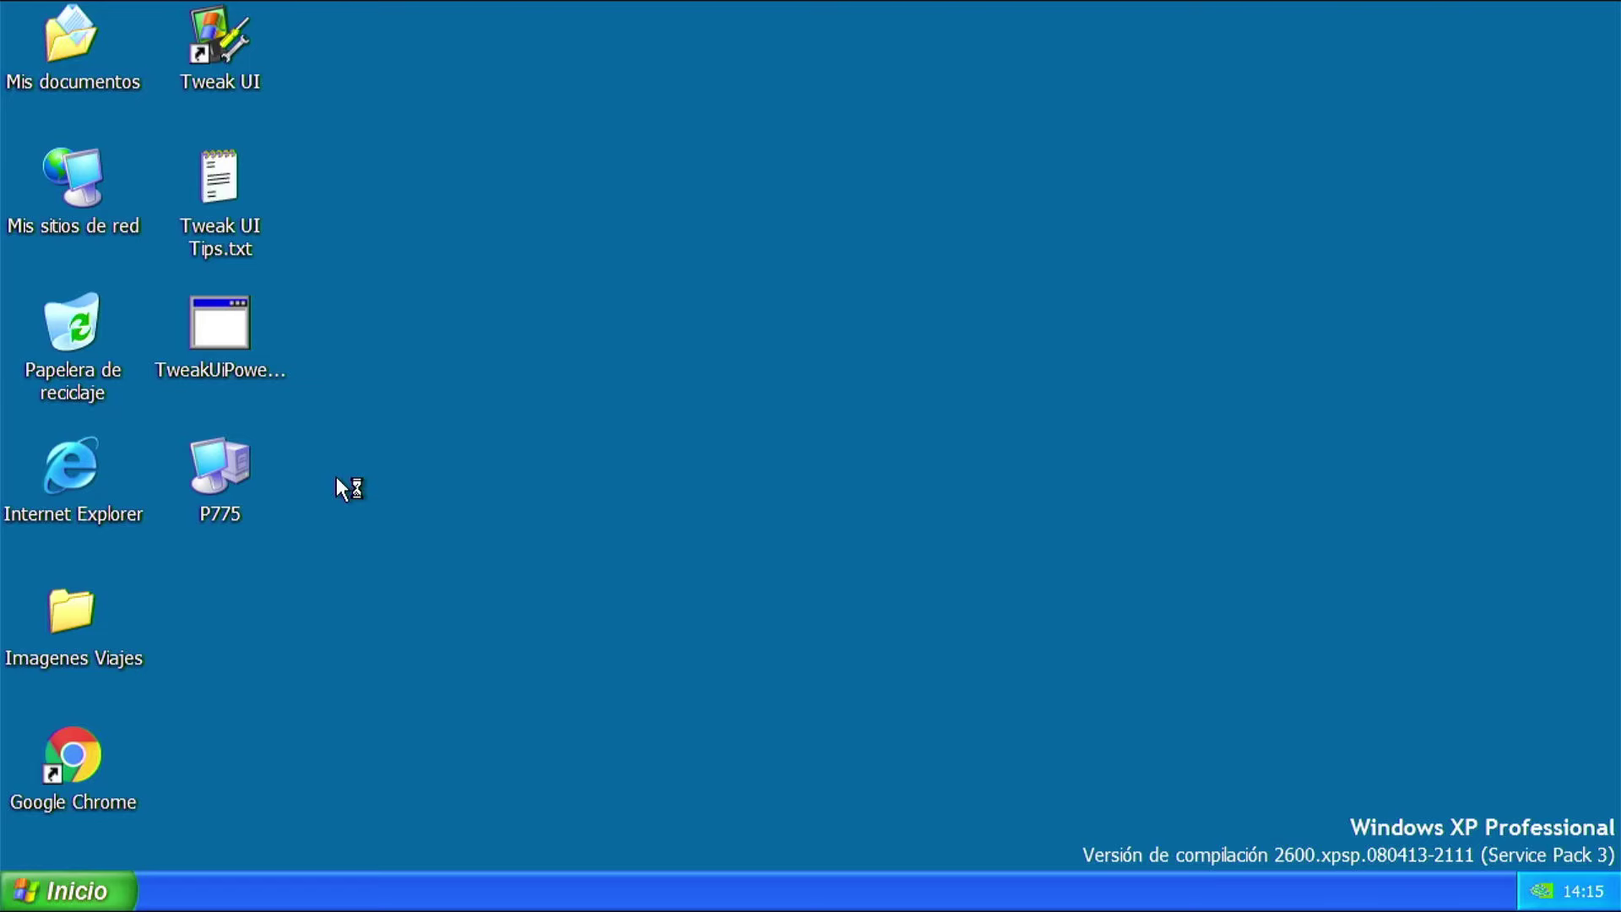
{"action": "double_click", "coordinate": [231, 469]}
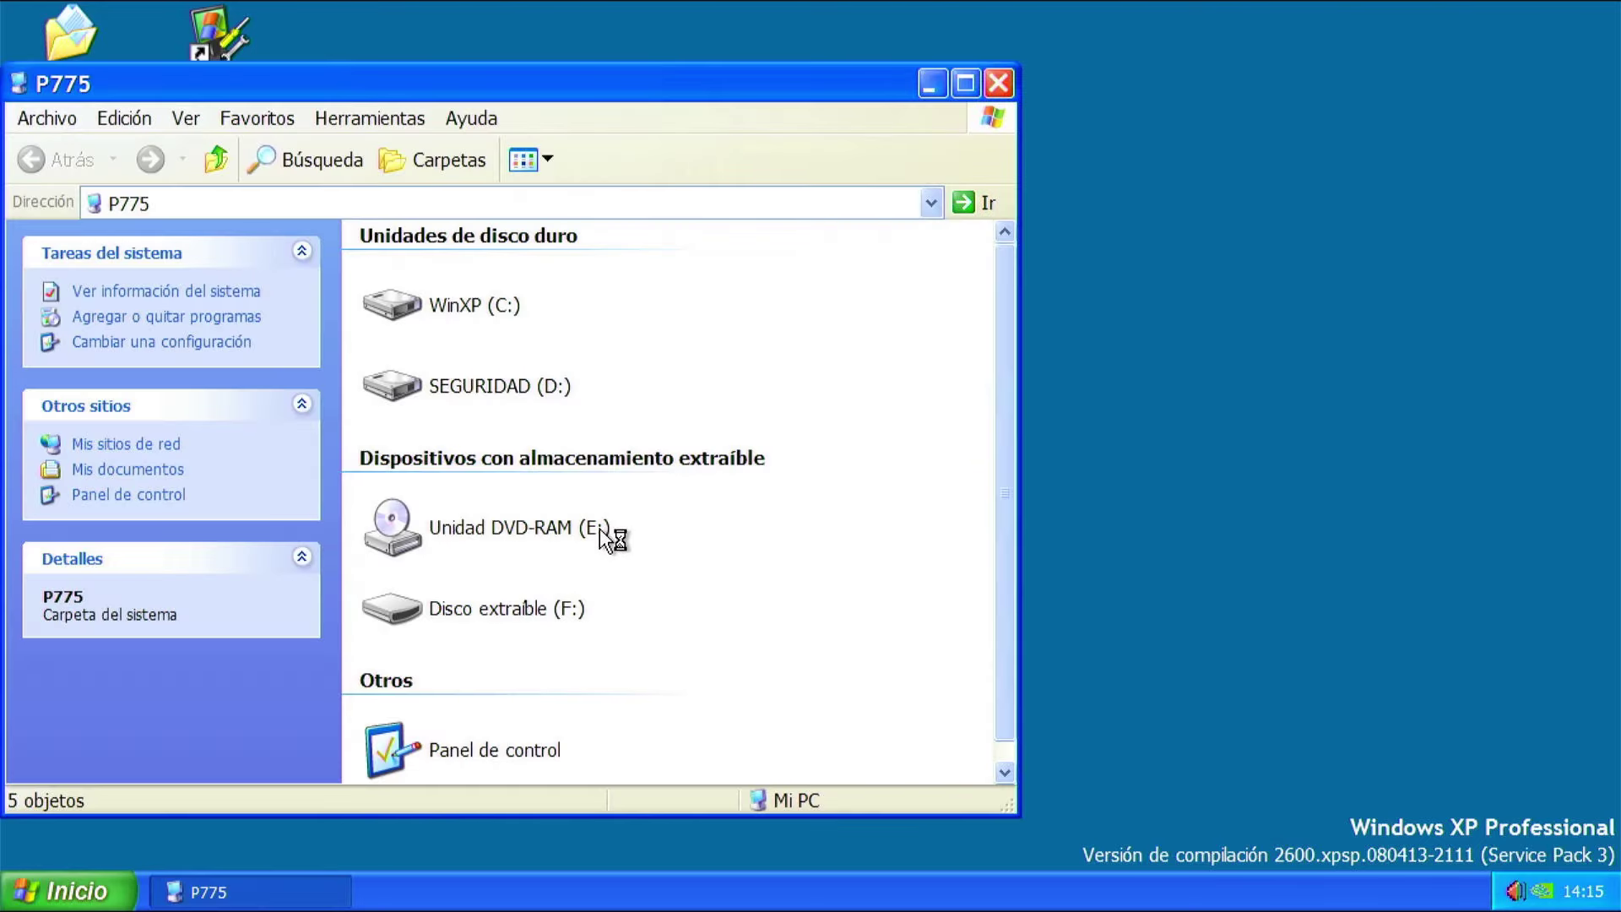
{"action": "left_click", "coordinate": [1001, 86]}
Step: Reopen Tweak UI, show My Computer's Drive Letters setting, and compare it with the drive labels in the P775 window
{"action": "left_click", "coordinate": [230, 70]}
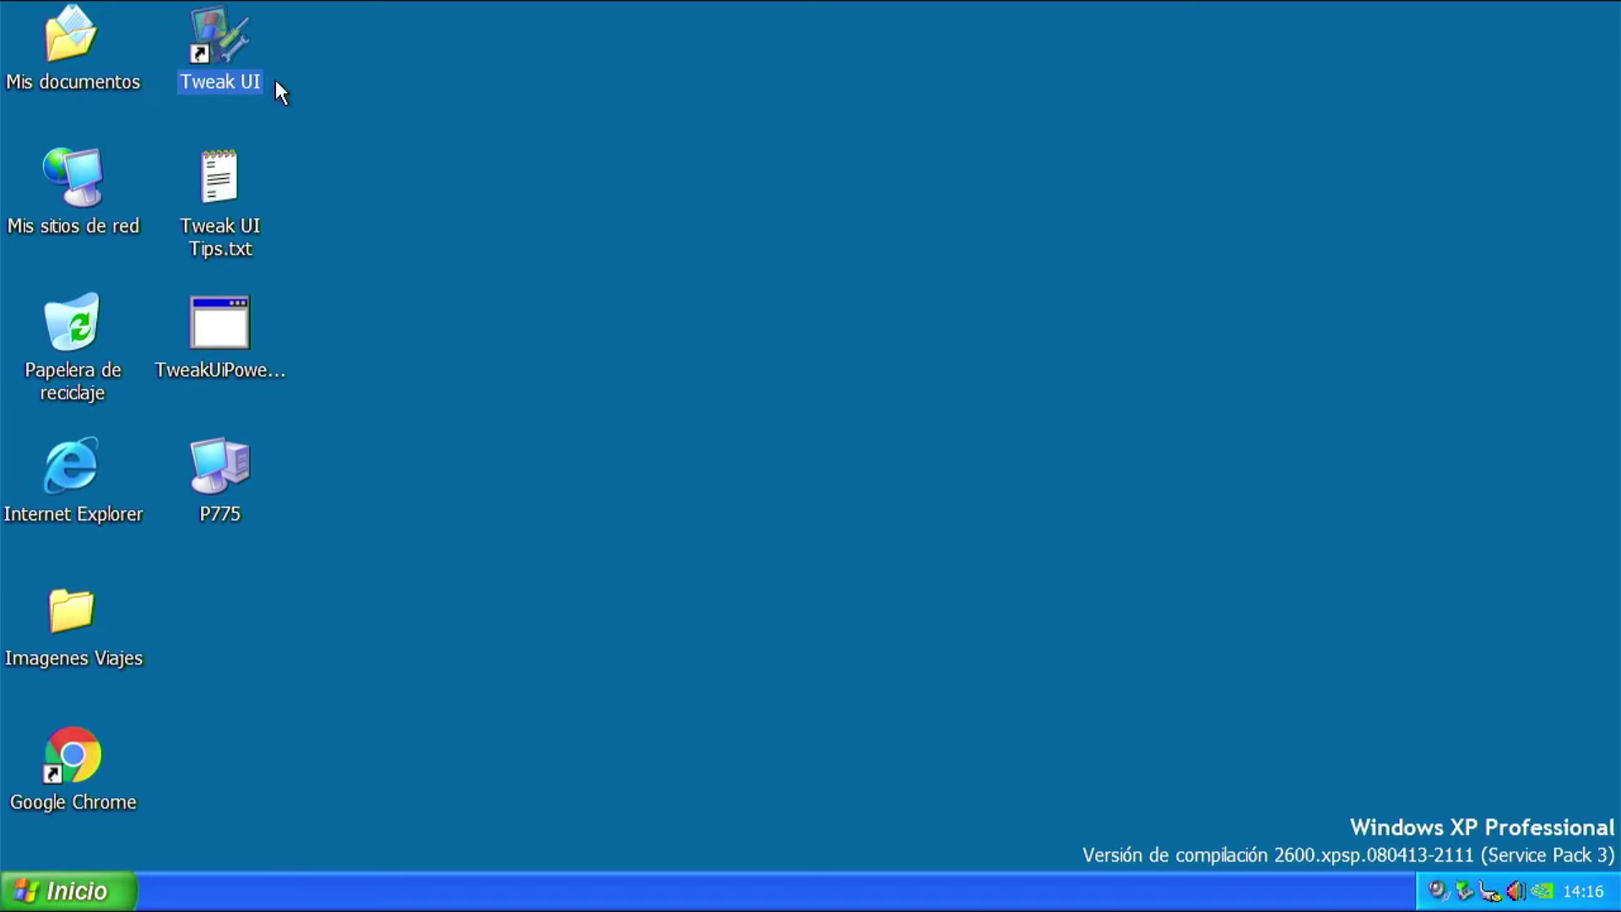
{"action": "double_click", "coordinate": [250, 74]}
{"action": "left_click_drag", "start_coordinate": [577, 64], "coordinate": [1199, 148]}
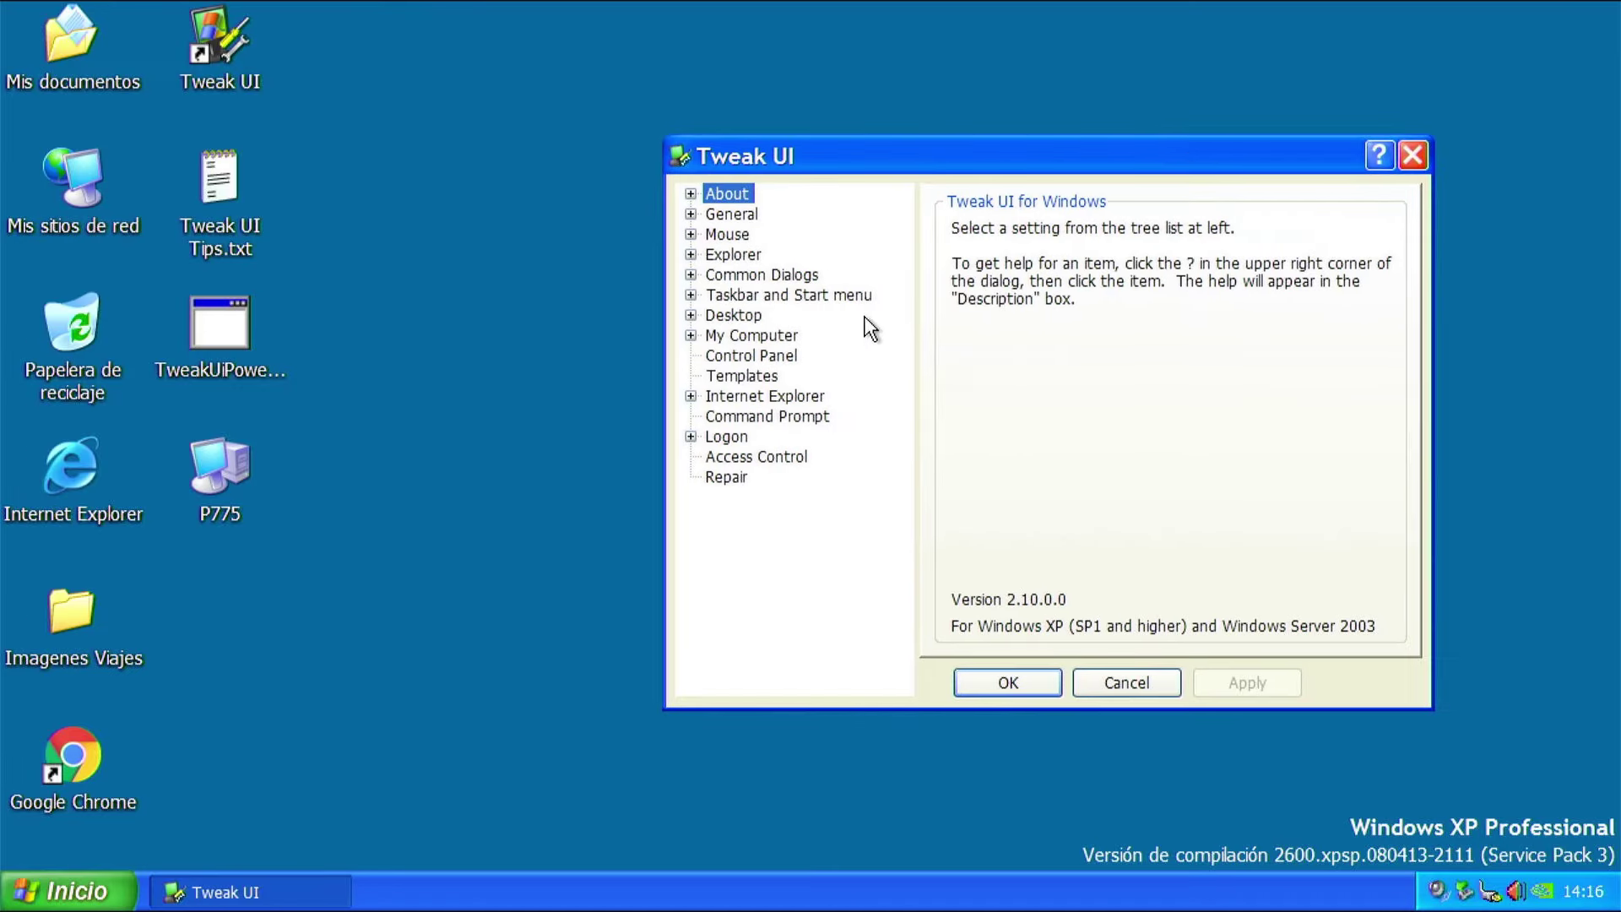
{"action": "left_click", "coordinate": [781, 358]}
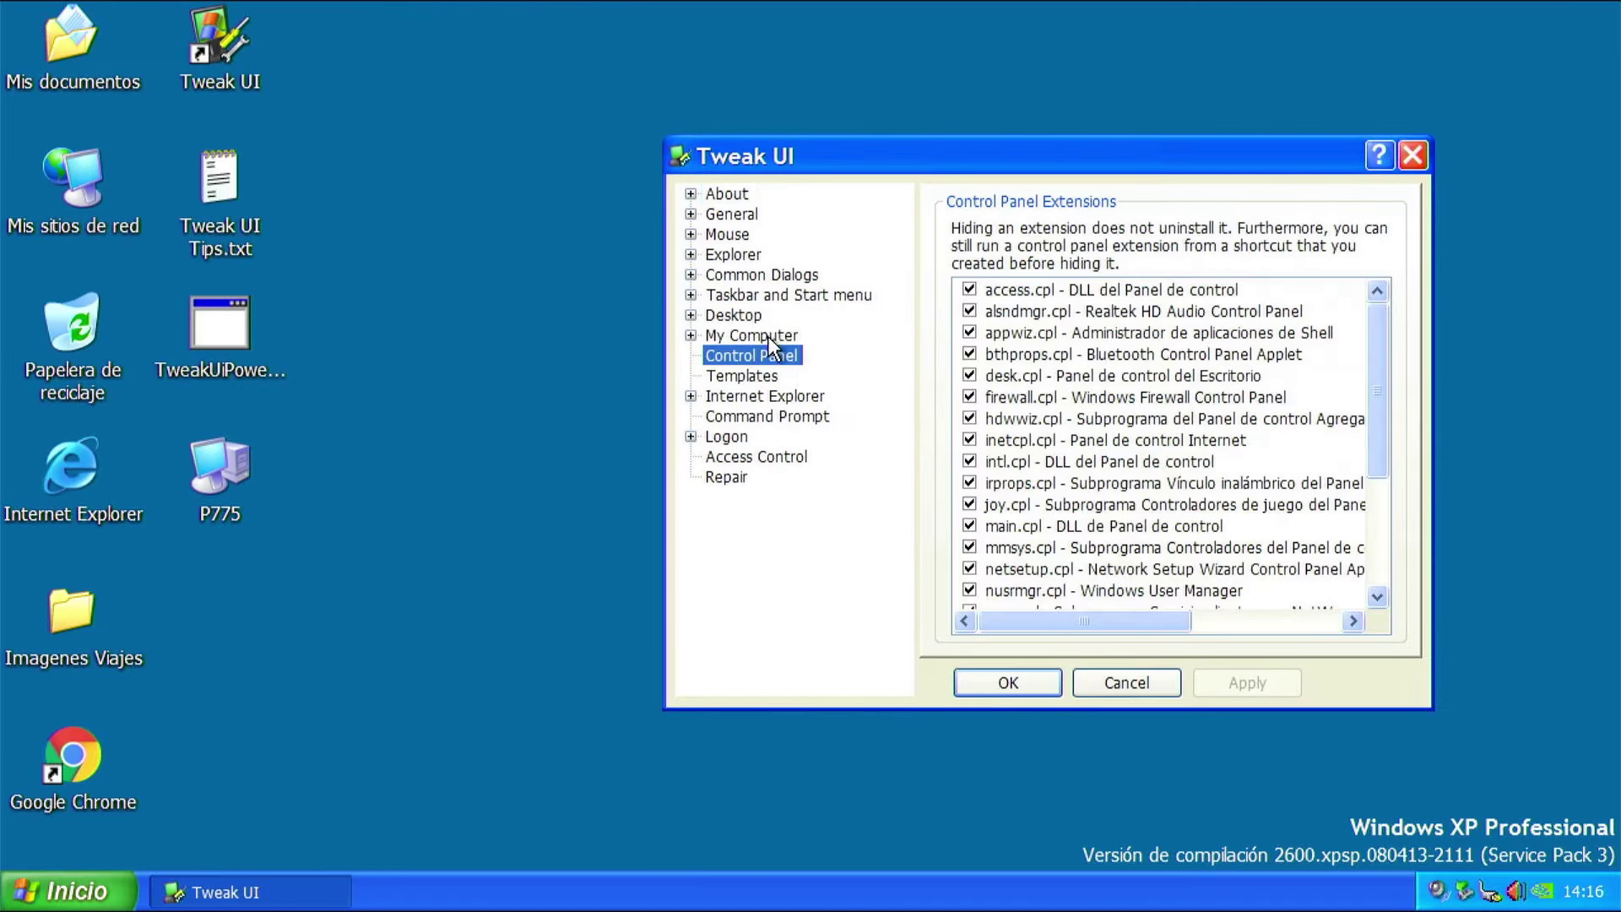
{"action": "left_click", "coordinate": [767, 336]}
{"action": "left_click", "coordinate": [777, 416]}
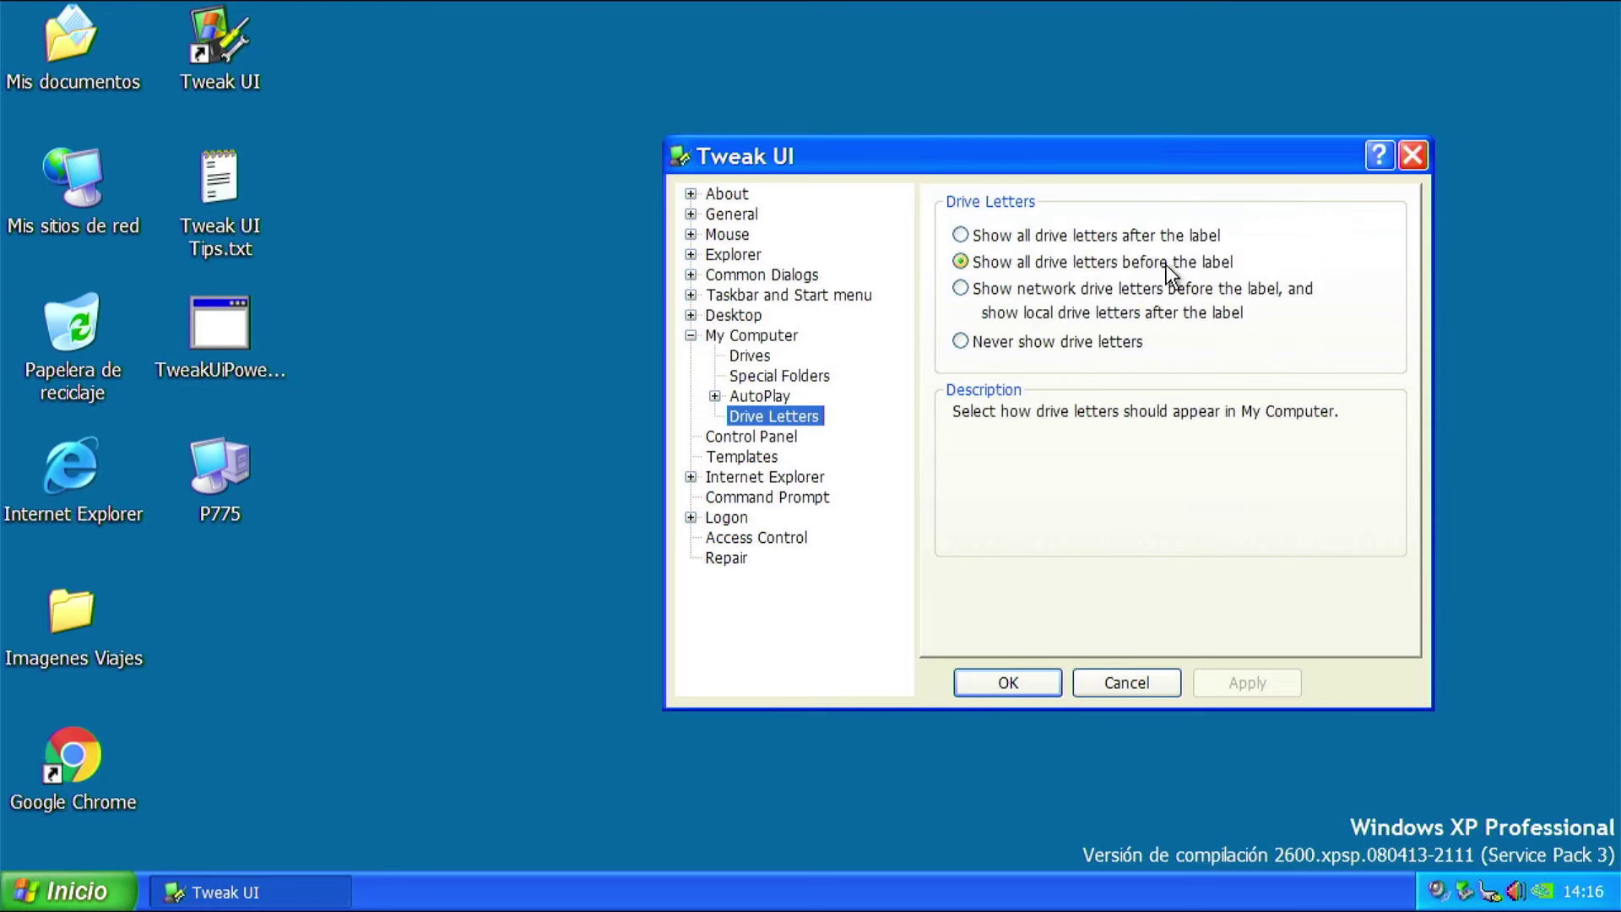
{"action": "double_click", "coordinate": [201, 465]}
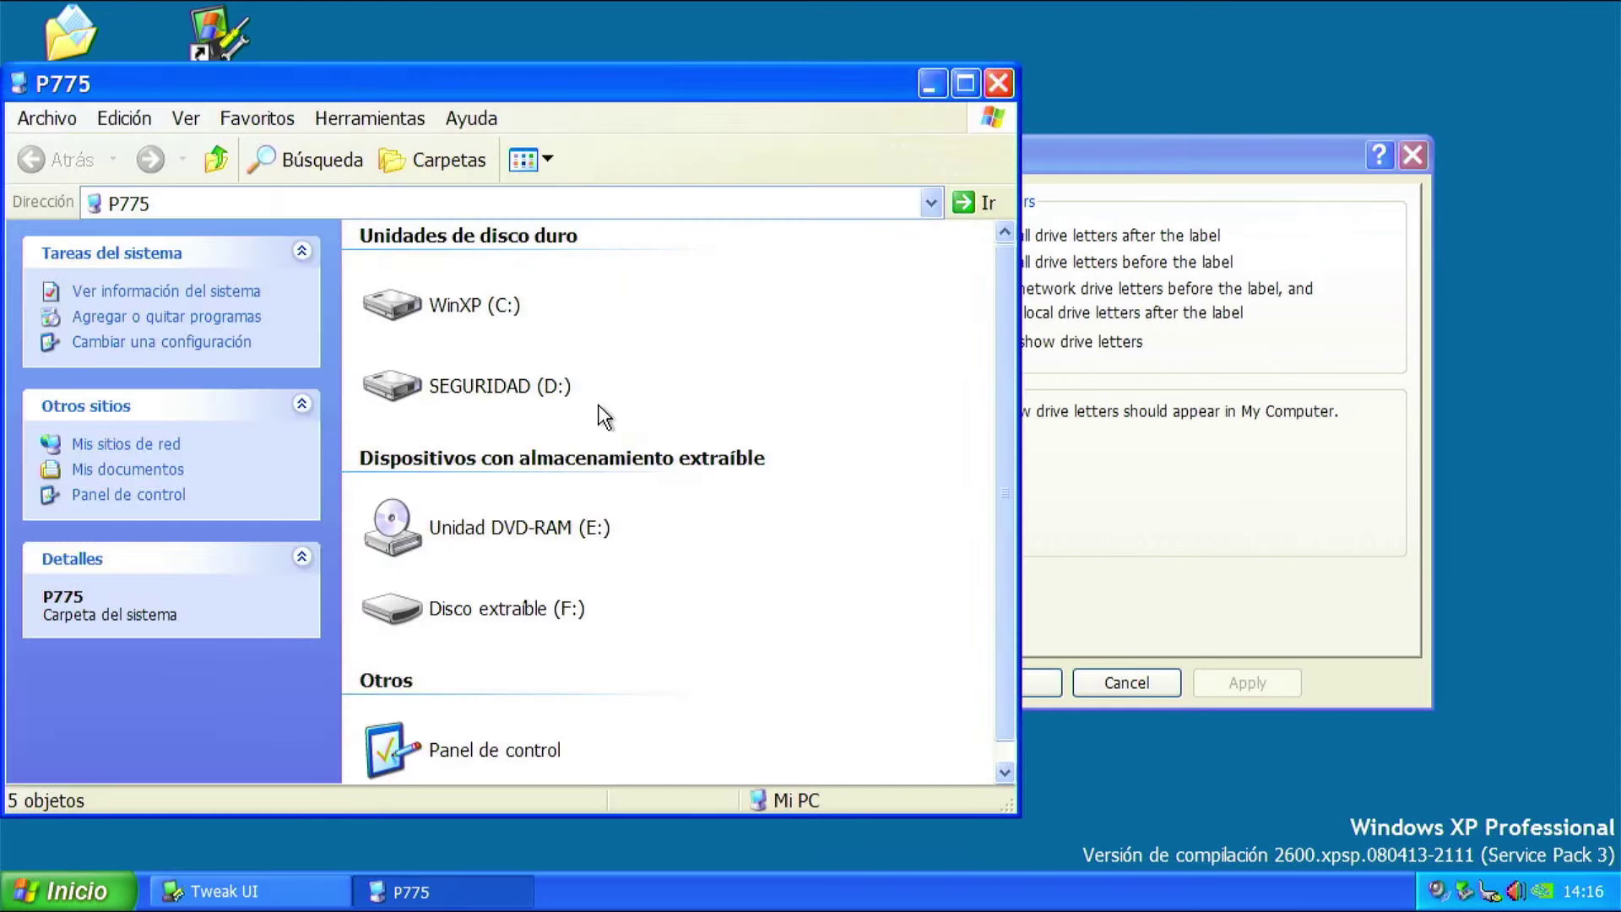
{"action": "left_click", "coordinate": [999, 84]}
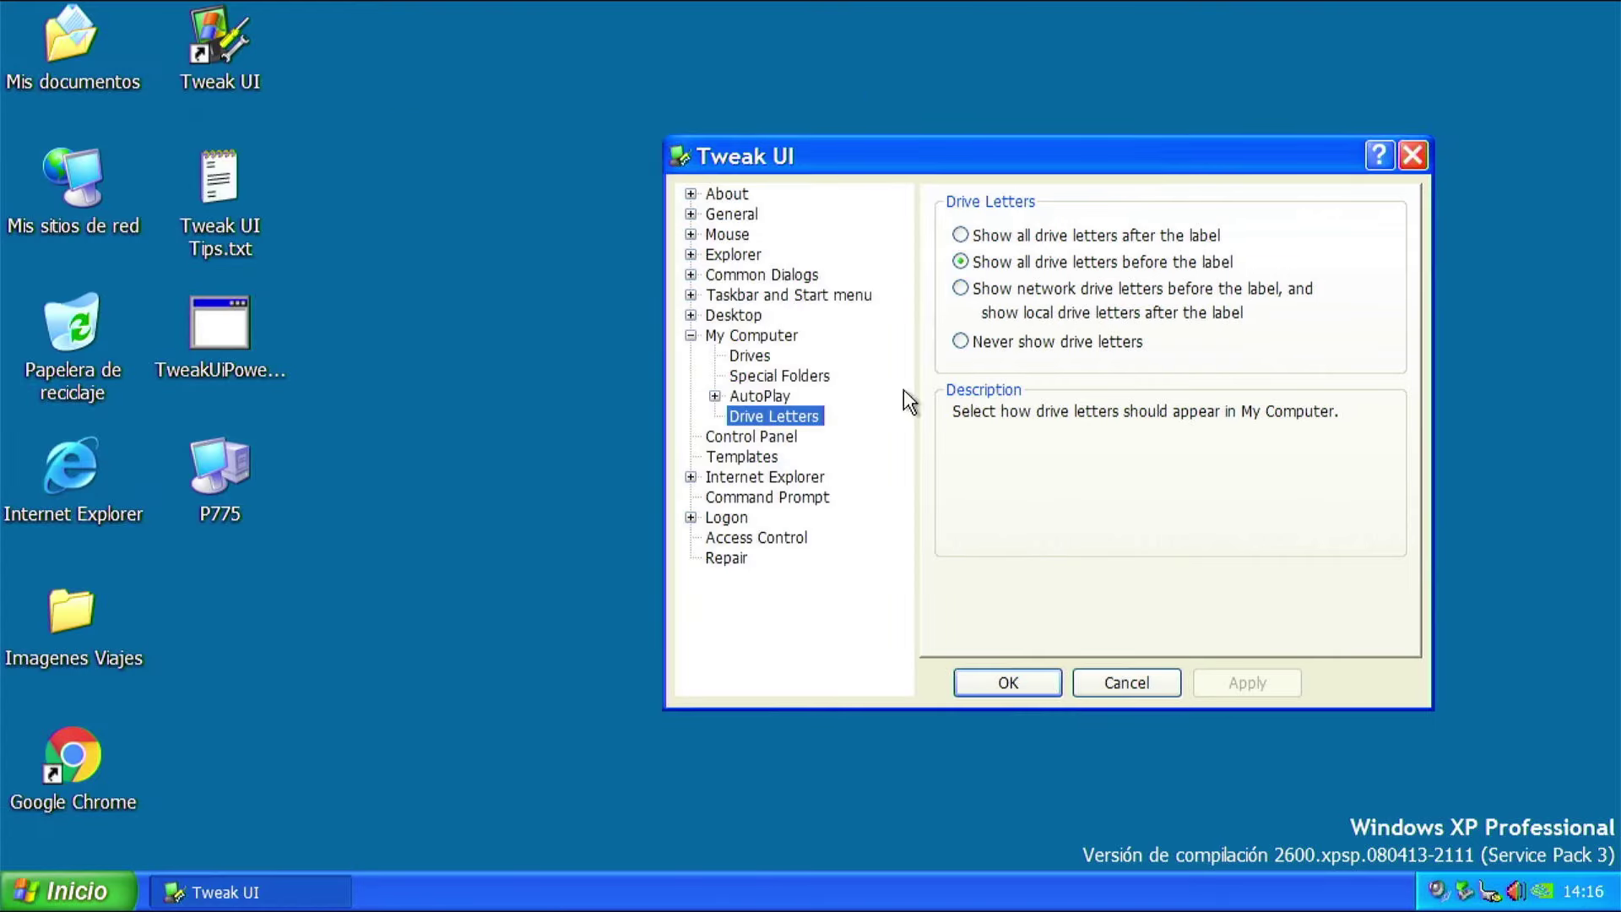
Step: Collapse the My Computer category and show the Control Panel extensions page, placing Tweak UI clear of the desktop icons
{"action": "mouse_move", "coordinate": [1205, 156]}
{"action": "left_mouse_down"}
{"action": "mouse_move", "coordinate": [1245, 151]}
{"action": "mouse_move", "coordinate": [1180, 149]}
{"action": "left_mouse_up"}
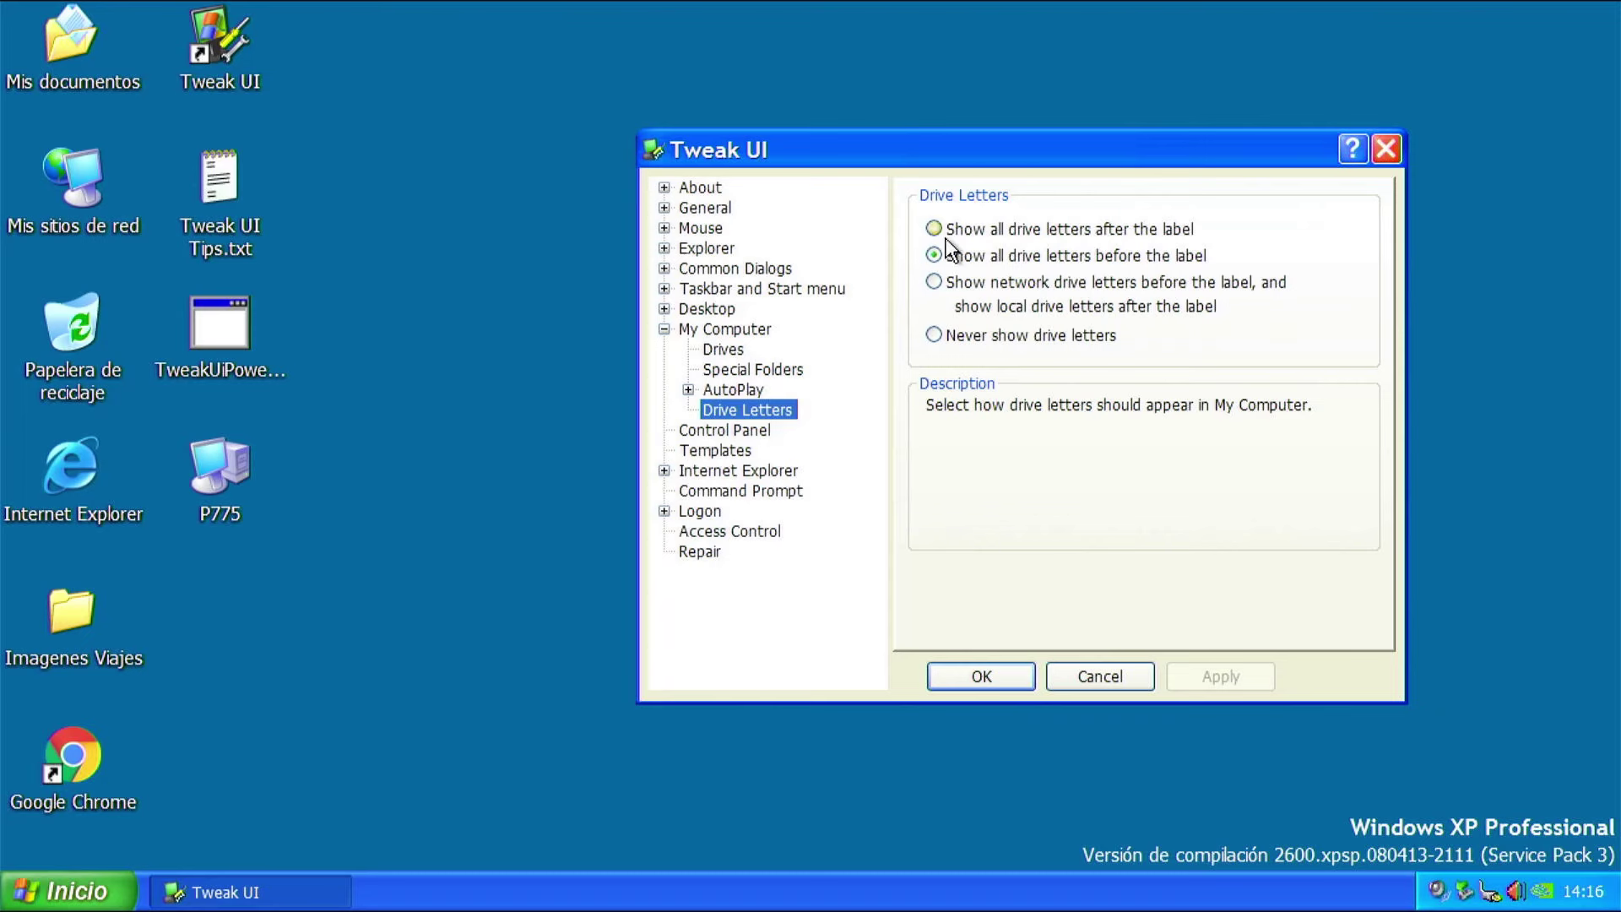
{"action": "left_click", "coordinate": [665, 329]}
{"action": "left_click", "coordinate": [706, 350]}
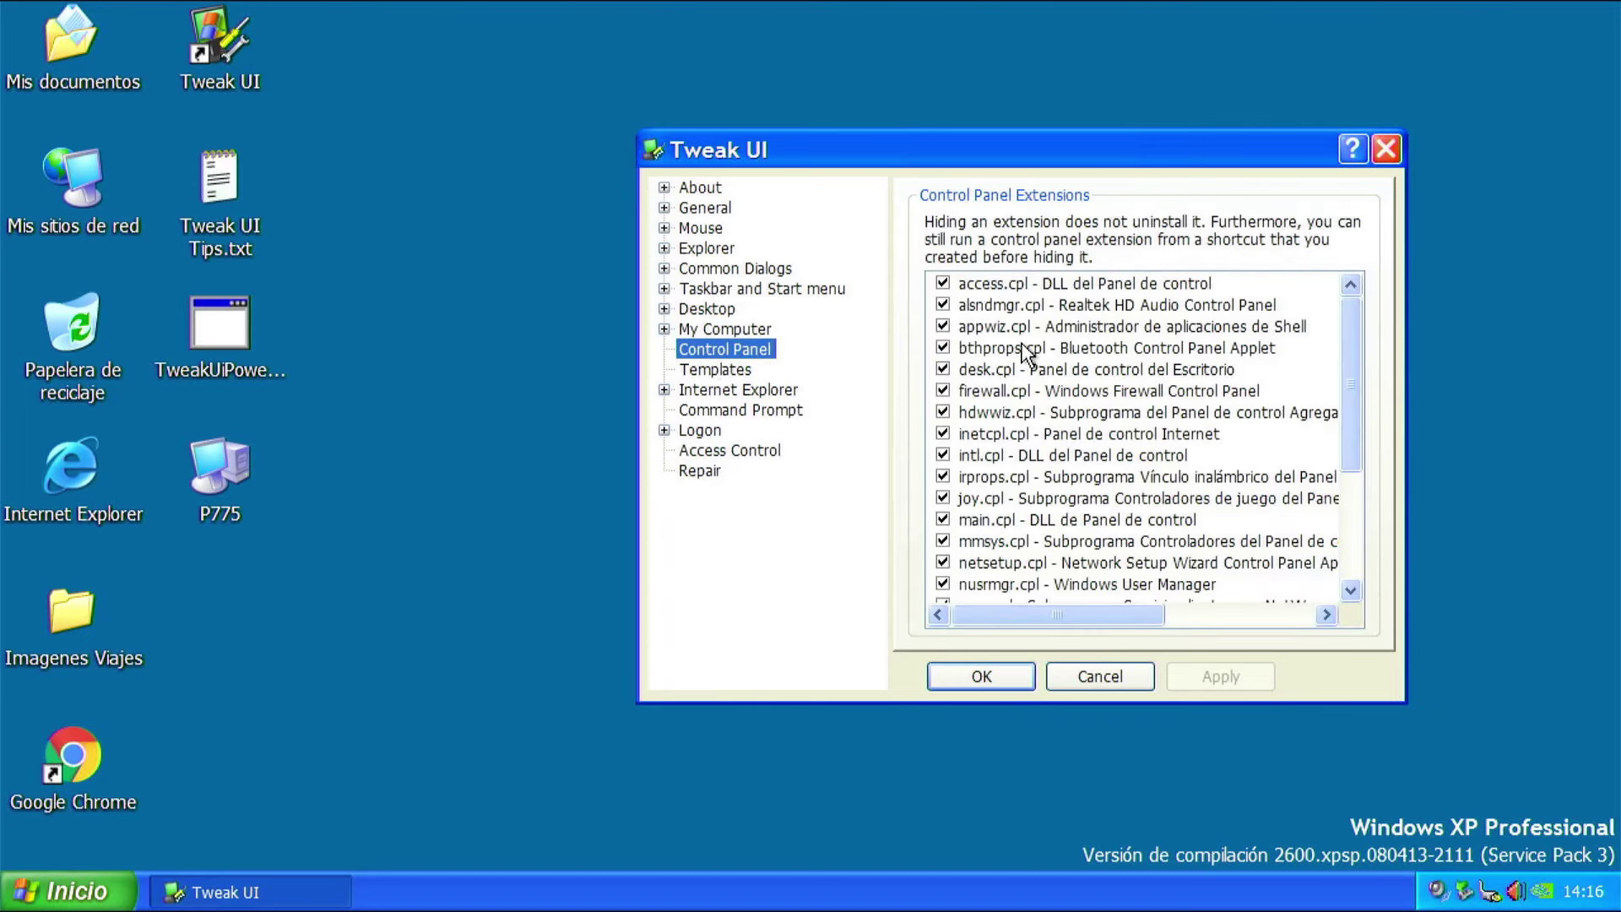
{"action": "left_click_drag", "start_coordinate": [756, 143], "coordinate": [916, 146]}
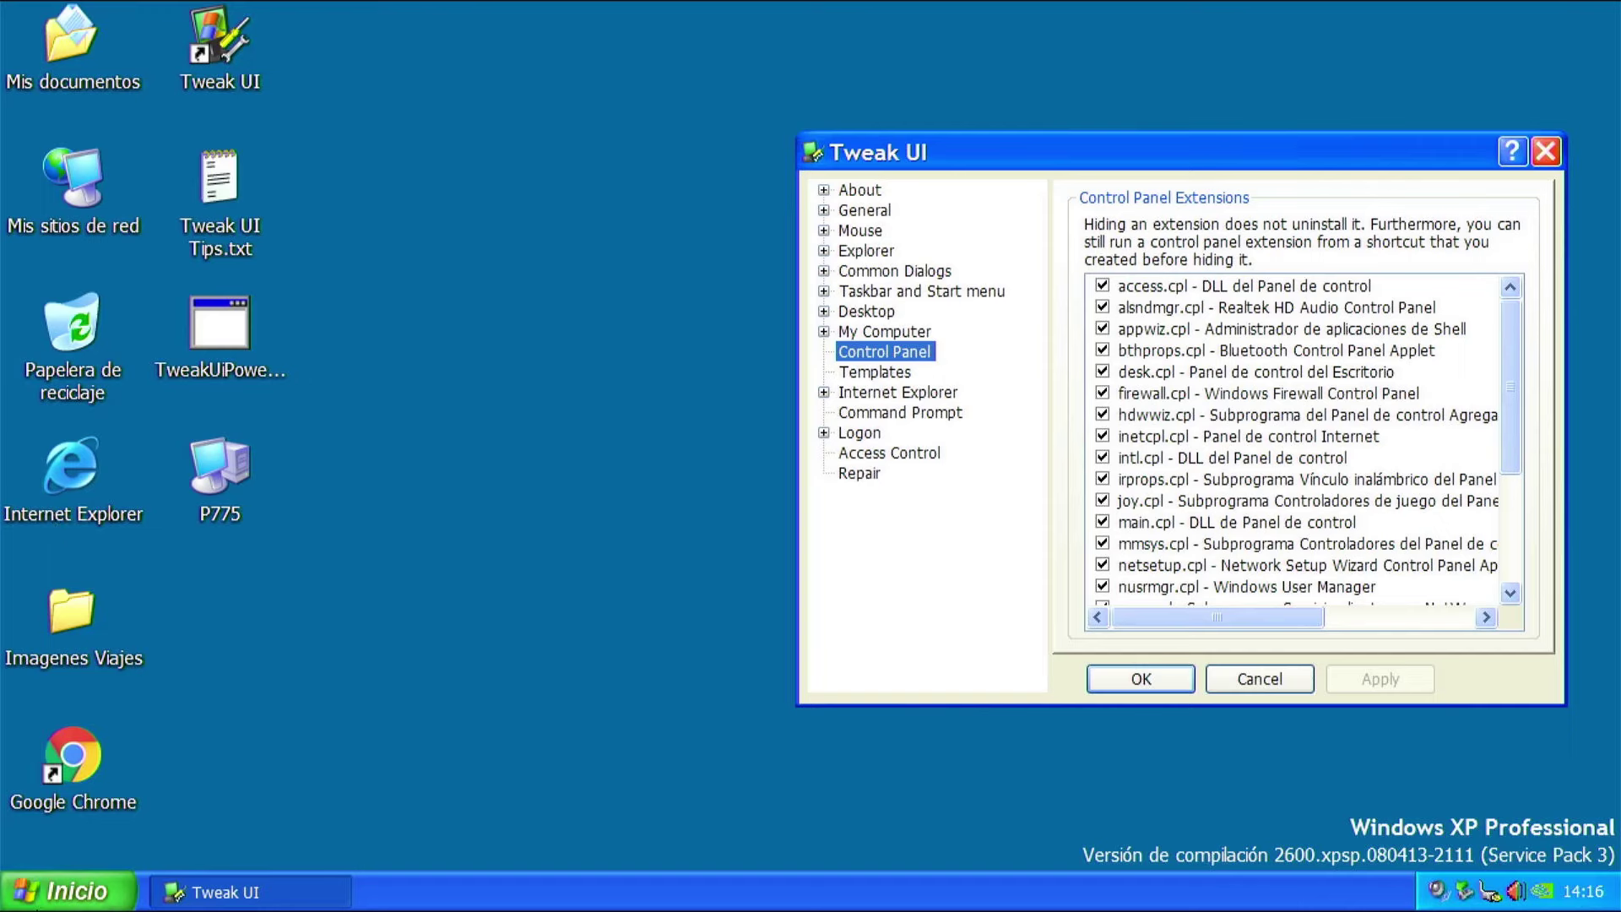
Step: Open the Windows Panel de control in Lista view and resize its window to sit beside Tweak UI's extension list
{"action": "left_click", "coordinate": [59, 891]}
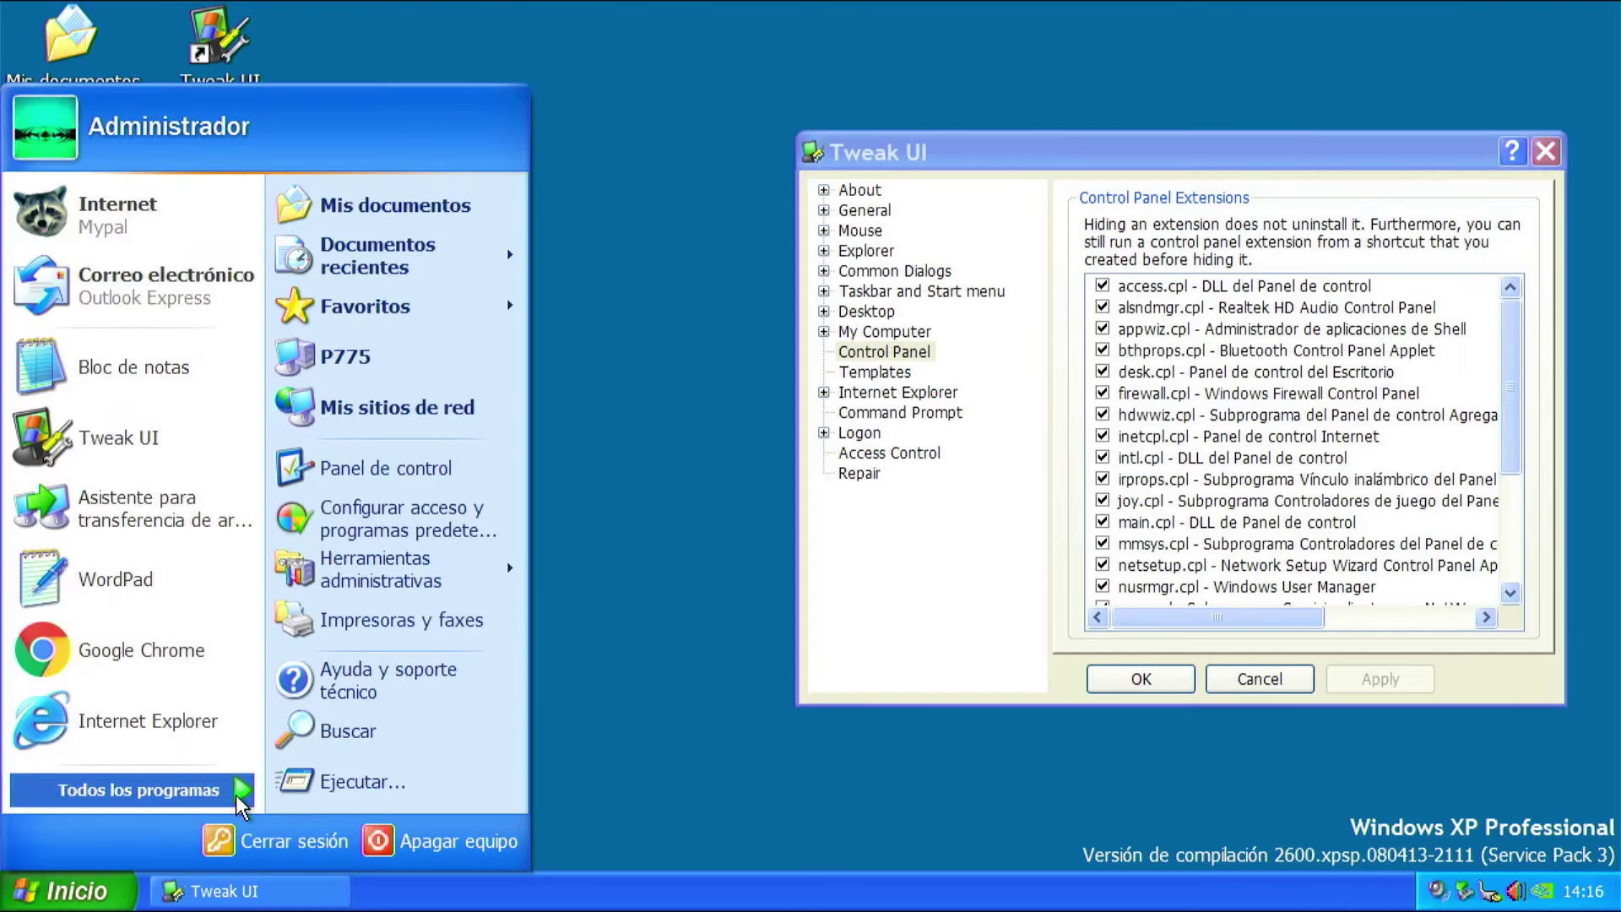
{"action": "mouse_move", "coordinate": [140, 789]}
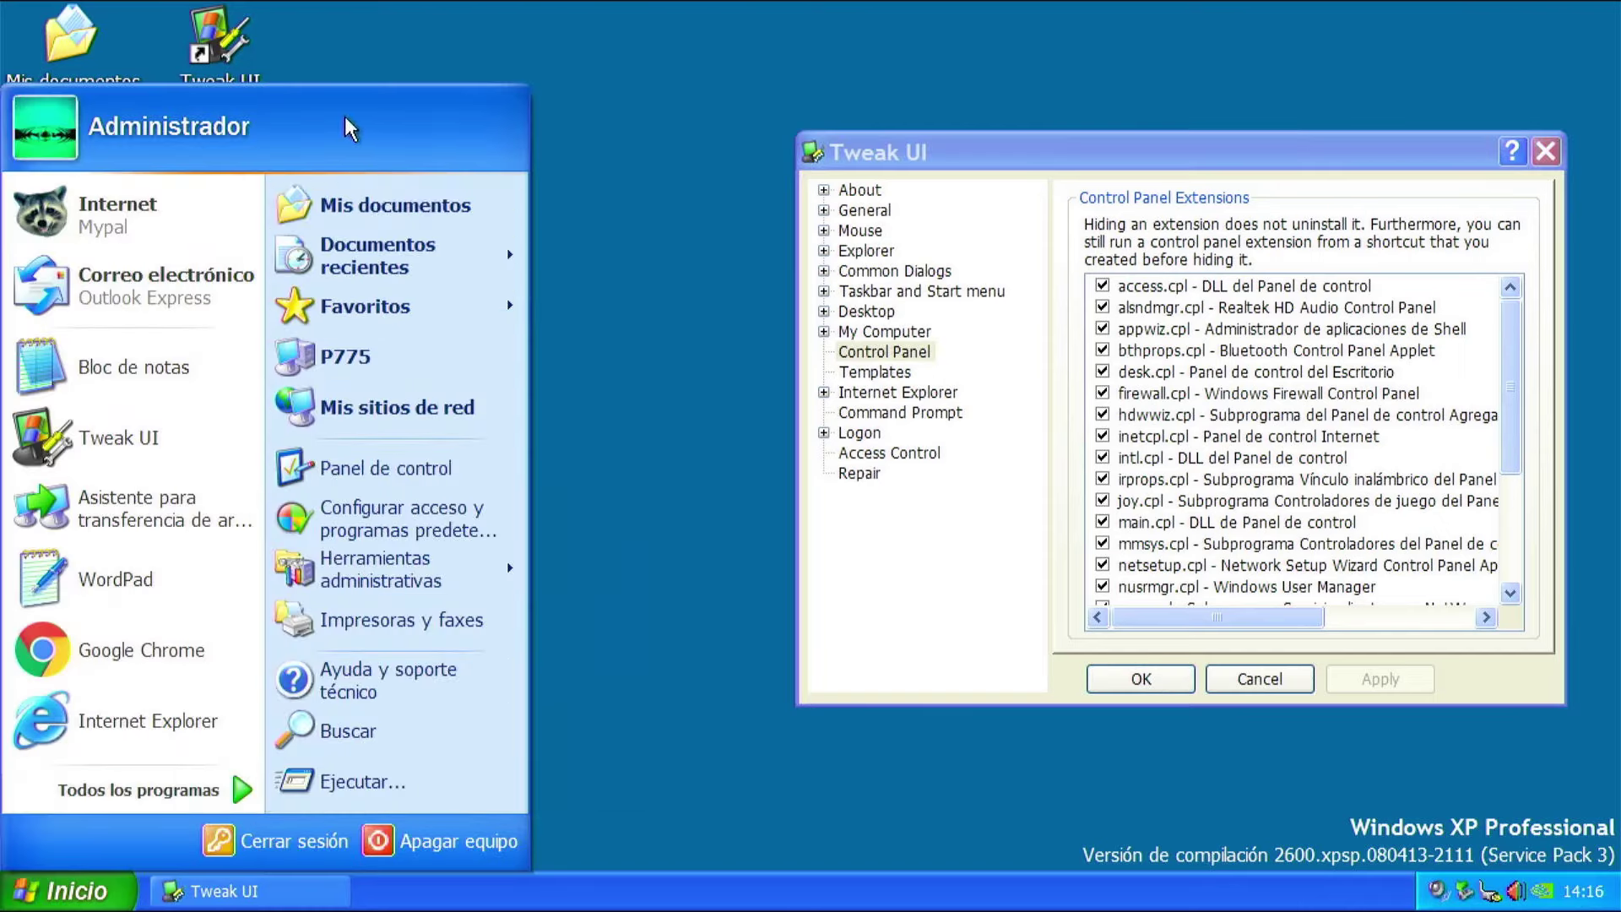
{"action": "left_click", "coordinate": [348, 465]}
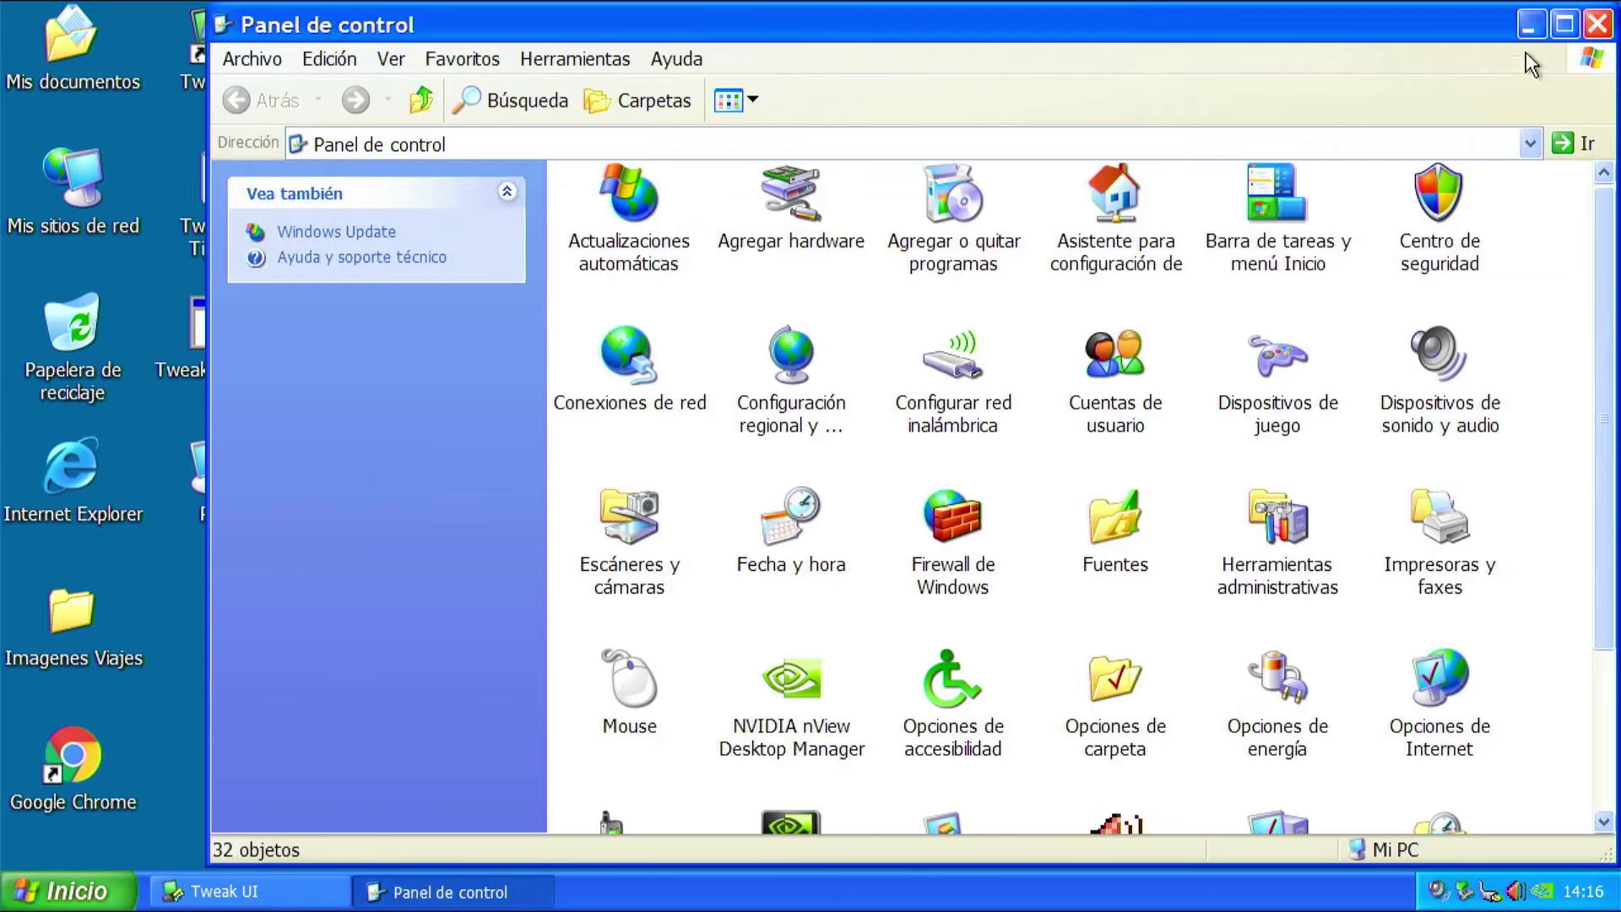
{"action": "right_click", "coordinate": [1512, 339]}
{"action": "mouse_move", "coordinate": [1440, 357]}
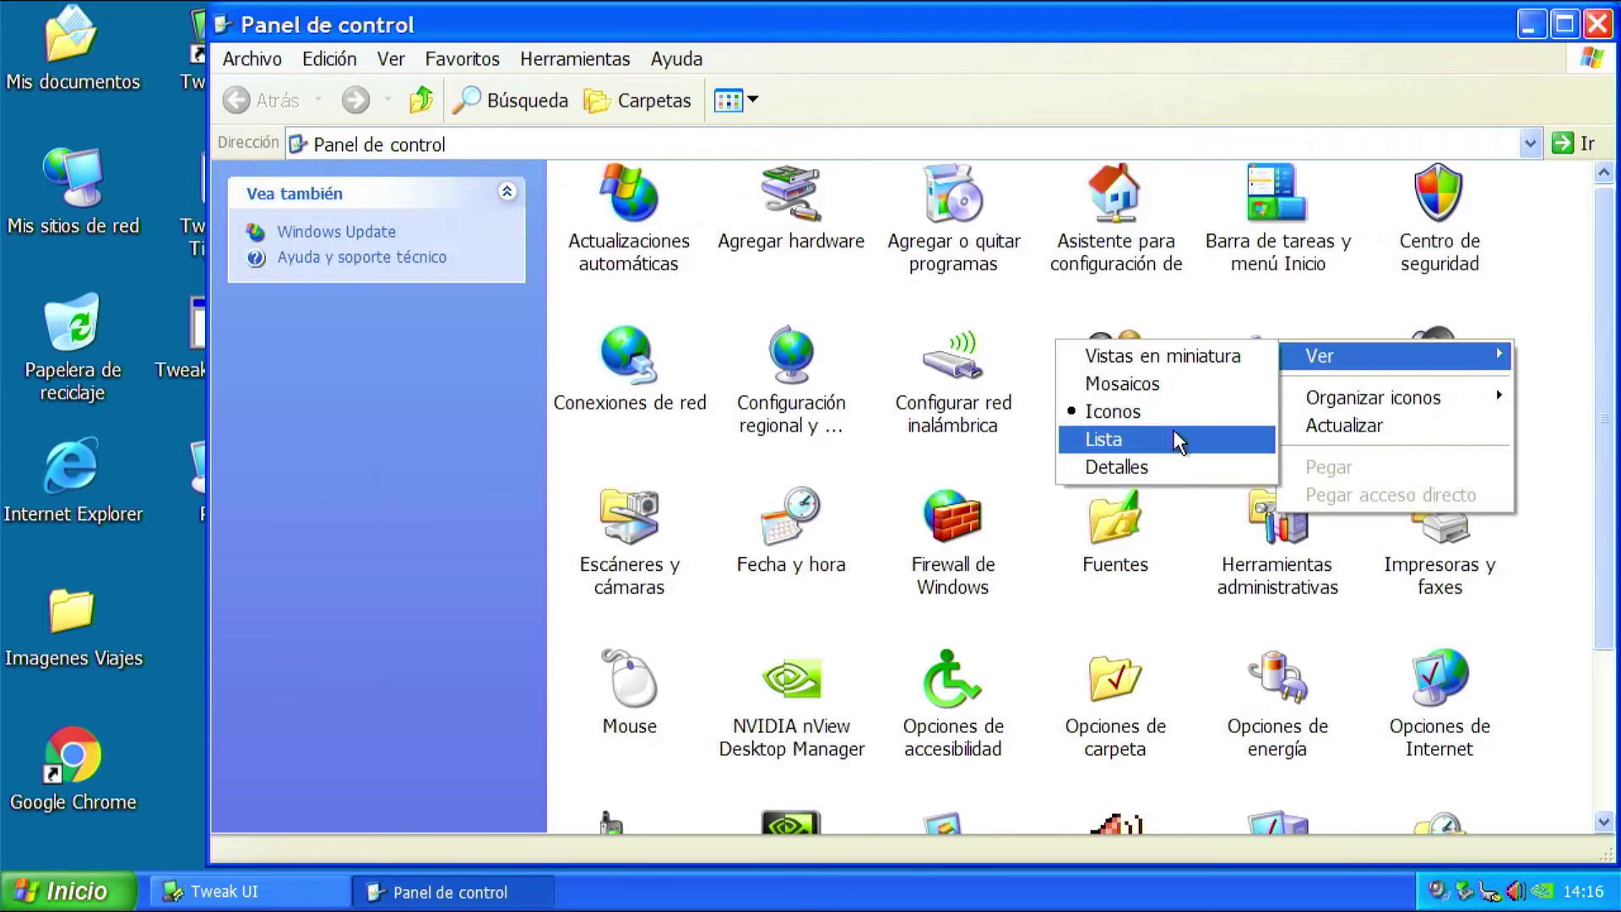
{"action": "left_click", "coordinate": [1098, 439]}
{"action": "left_click_drag", "start_coordinate": [1333, 19], "coordinate": [1114, 34]}
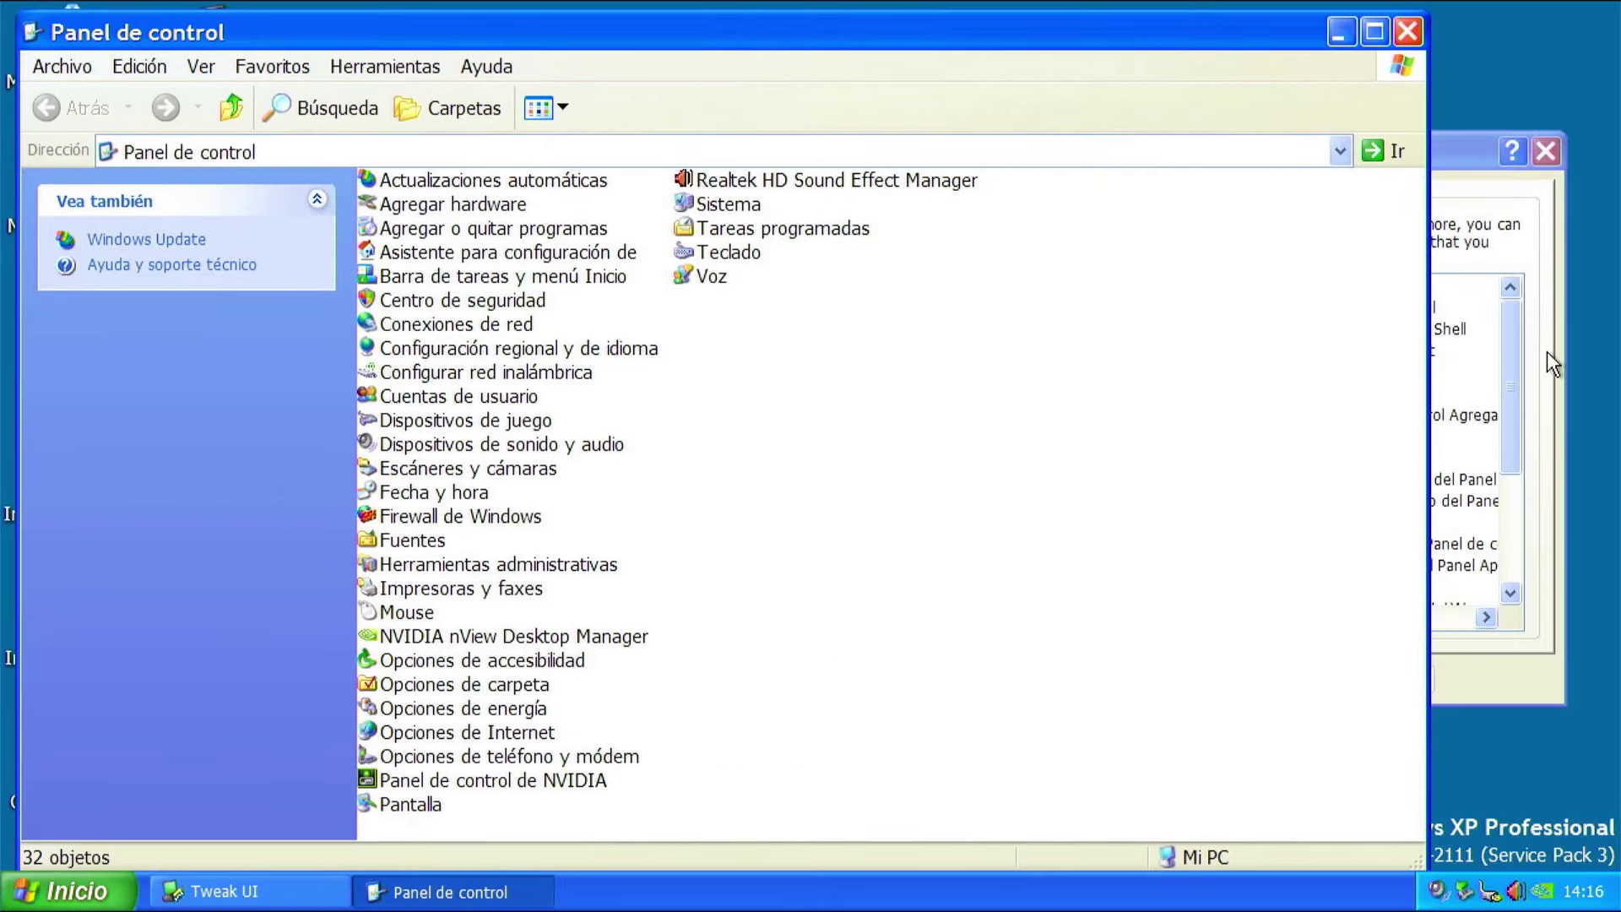
{"action": "left_click_drag", "start_coordinate": [1433, 295], "coordinate": [826, 295]}
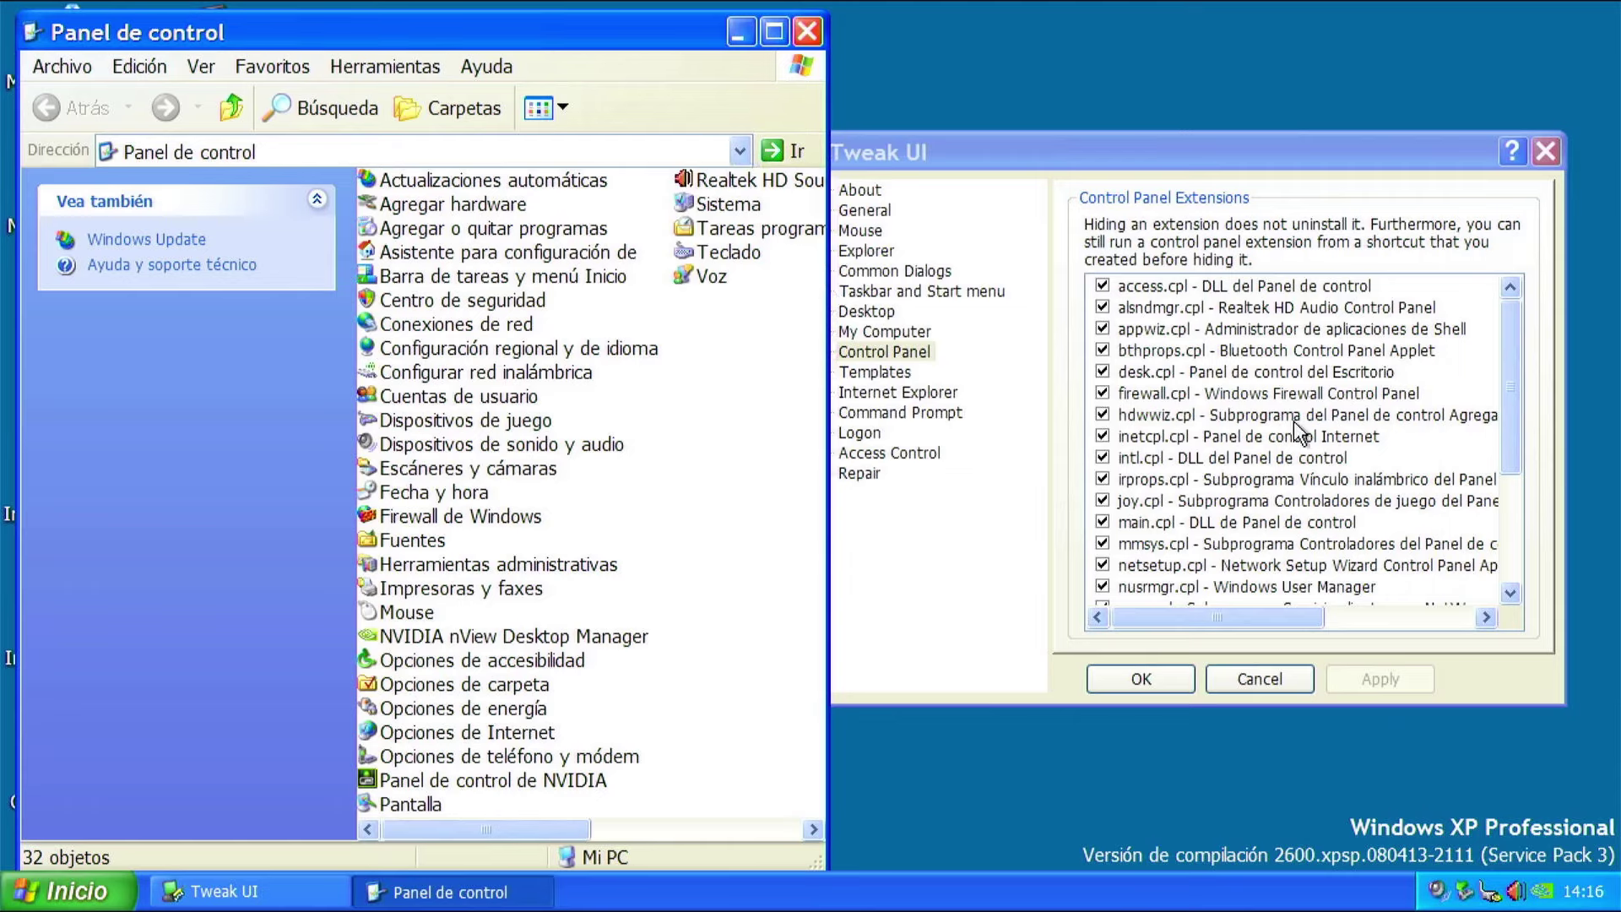
Step: Hide all Control Panel extensions from access.cpl through wuaucpl.cpl, apply the change, and close the Panel de control window
{"action": "left_click", "coordinate": [1101, 285]}
{"action": "left_click", "coordinate": [1101, 308]}
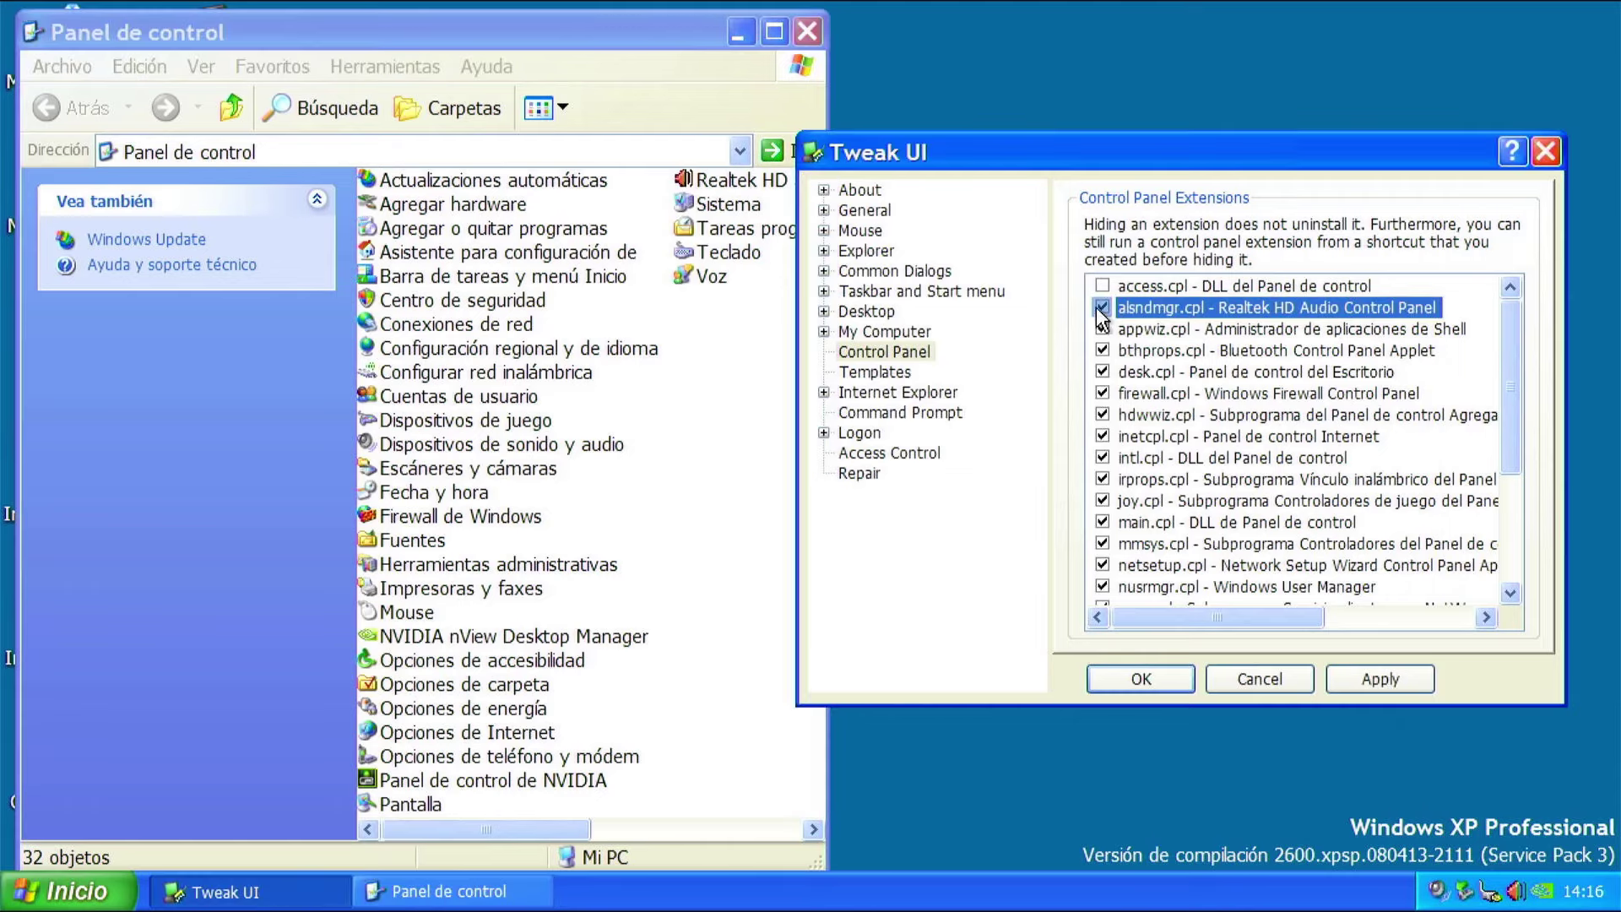
{"action": "left_click", "coordinate": [1102, 329]}
{"action": "left_click", "coordinate": [1102, 350]}
{"action": "left_click", "coordinate": [1102, 371]}
{"action": "left_click", "coordinate": [1102, 392]}
{"action": "left_click", "coordinate": [1103, 414]}
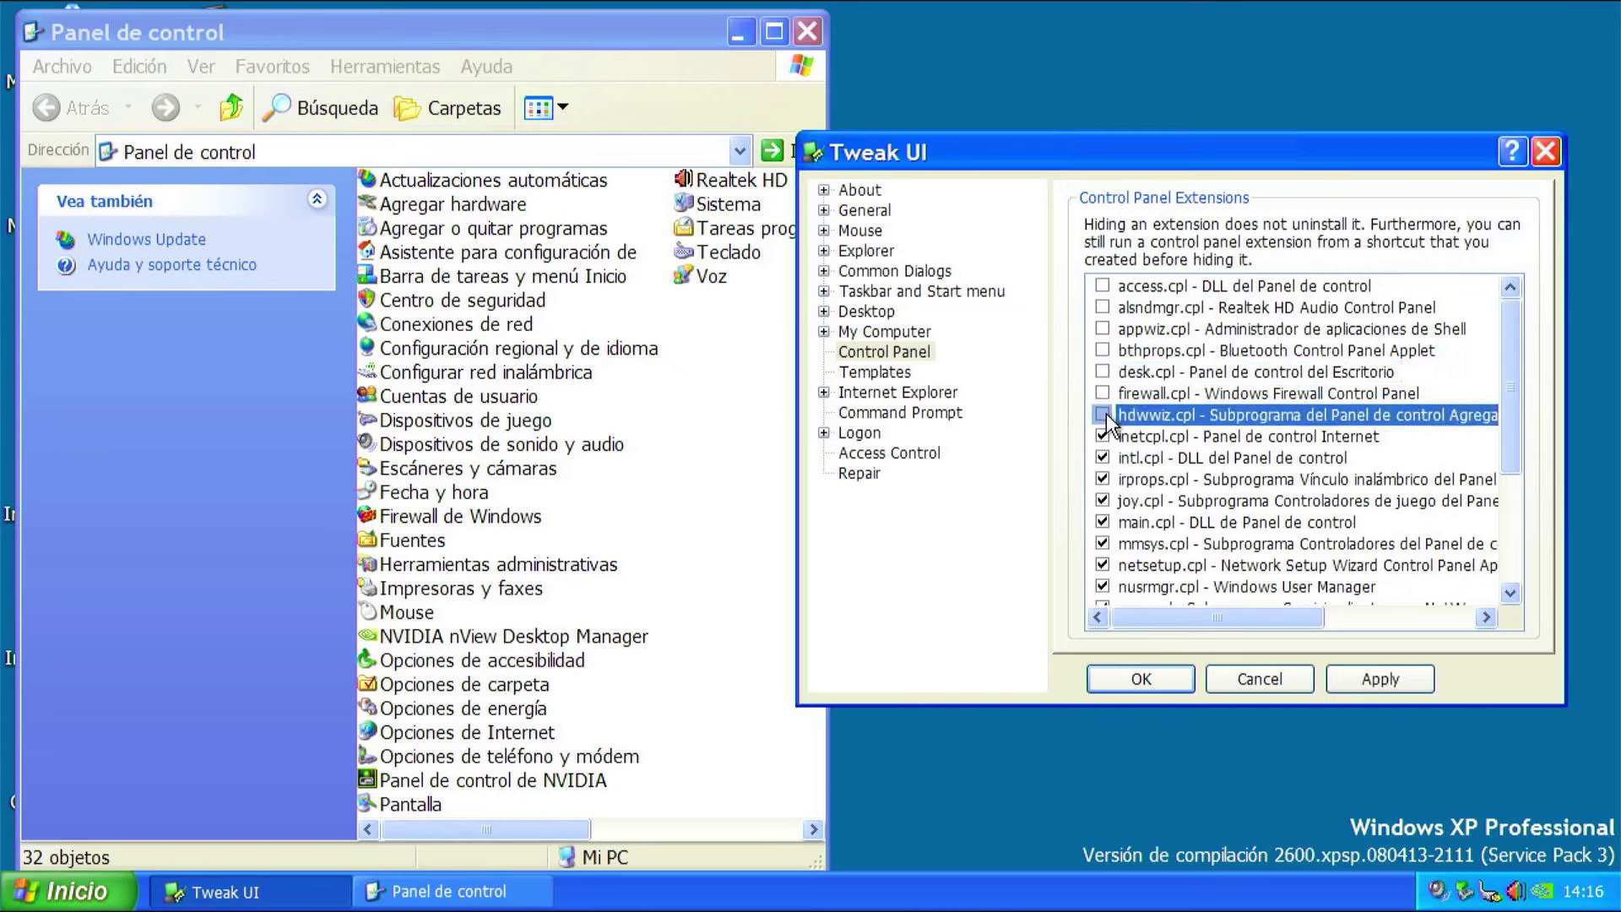
{"action": "left_click", "coordinate": [1103, 435]}
{"action": "scroll", "coordinate": [1141, 474], "scroll_direction": "down", "scroll_amount": 2}
{"action": "left_click", "coordinate": [1103, 329]}
{"action": "left_click", "coordinate": [1102, 350]}
{"action": "left_click", "coordinate": [1102, 371]}
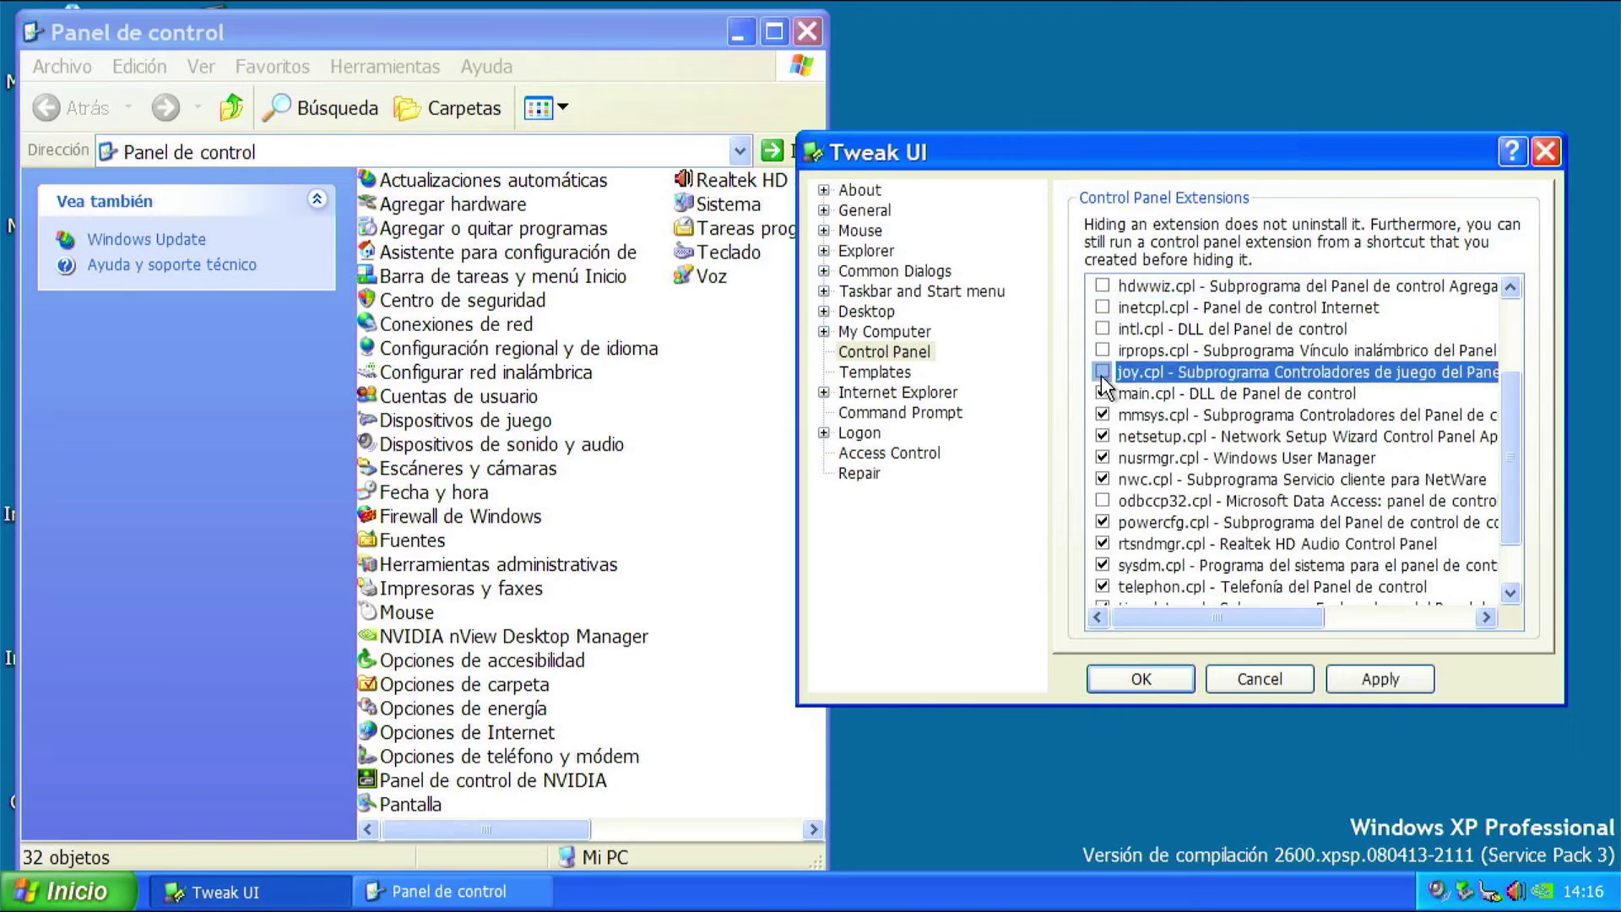
{"action": "left_click", "coordinate": [1103, 393]}
{"action": "left_click", "coordinate": [1102, 414]}
{"action": "left_click", "coordinate": [1102, 435]}
{"action": "left_click", "coordinate": [1103, 457]}
{"action": "left_click", "coordinate": [1102, 479]}
{"action": "scroll", "coordinate": [1102, 479], "scroll_direction": "down", "scroll_amount": 1}
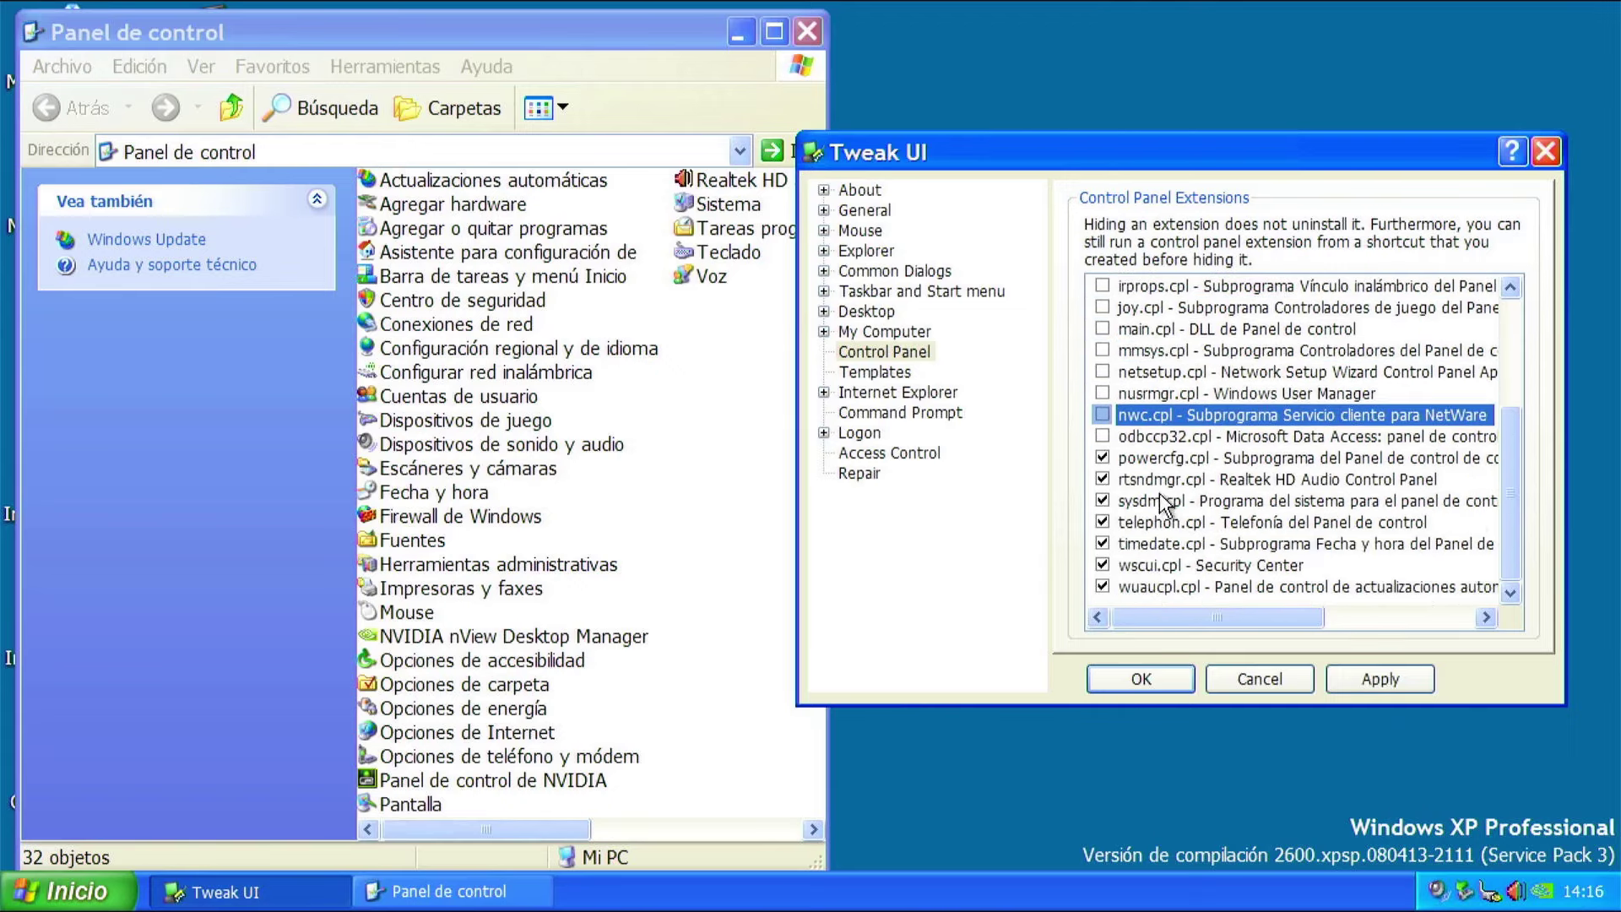
{"action": "left_click", "coordinate": [1102, 457]}
{"action": "left_click", "coordinate": [1102, 479]}
{"action": "left_click", "coordinate": [1102, 500]}
{"action": "left_click", "coordinate": [1103, 522]}
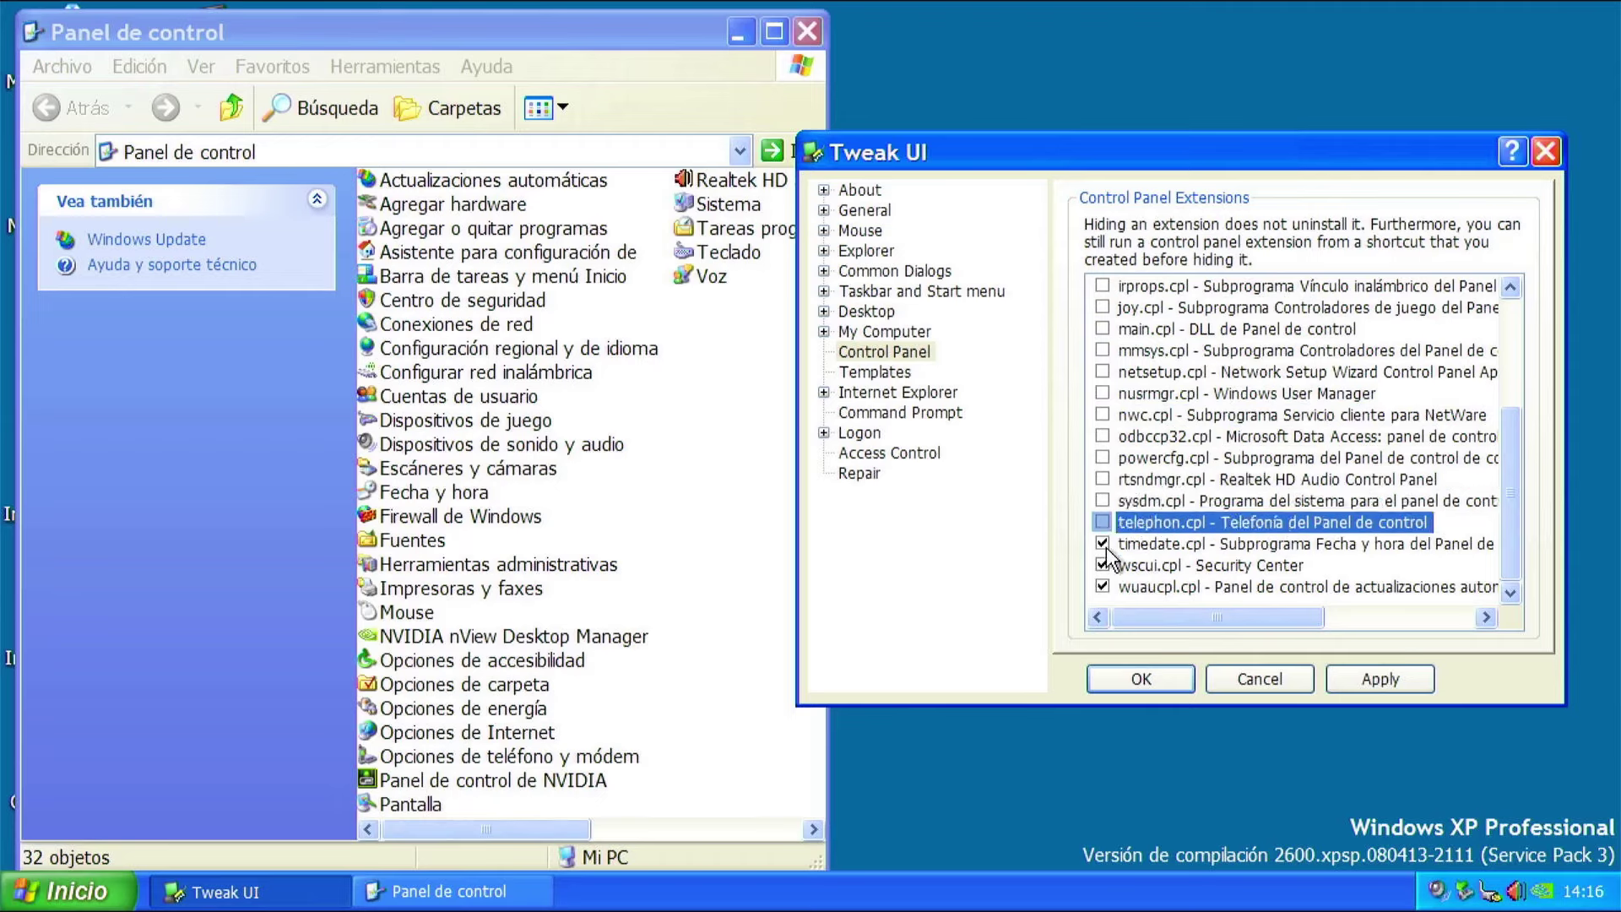
{"action": "left_click", "coordinate": [1103, 543]}
{"action": "left_click", "coordinate": [1103, 565]}
{"action": "left_click", "coordinate": [1102, 586]}
{"action": "left_click", "coordinate": [1376, 679]}
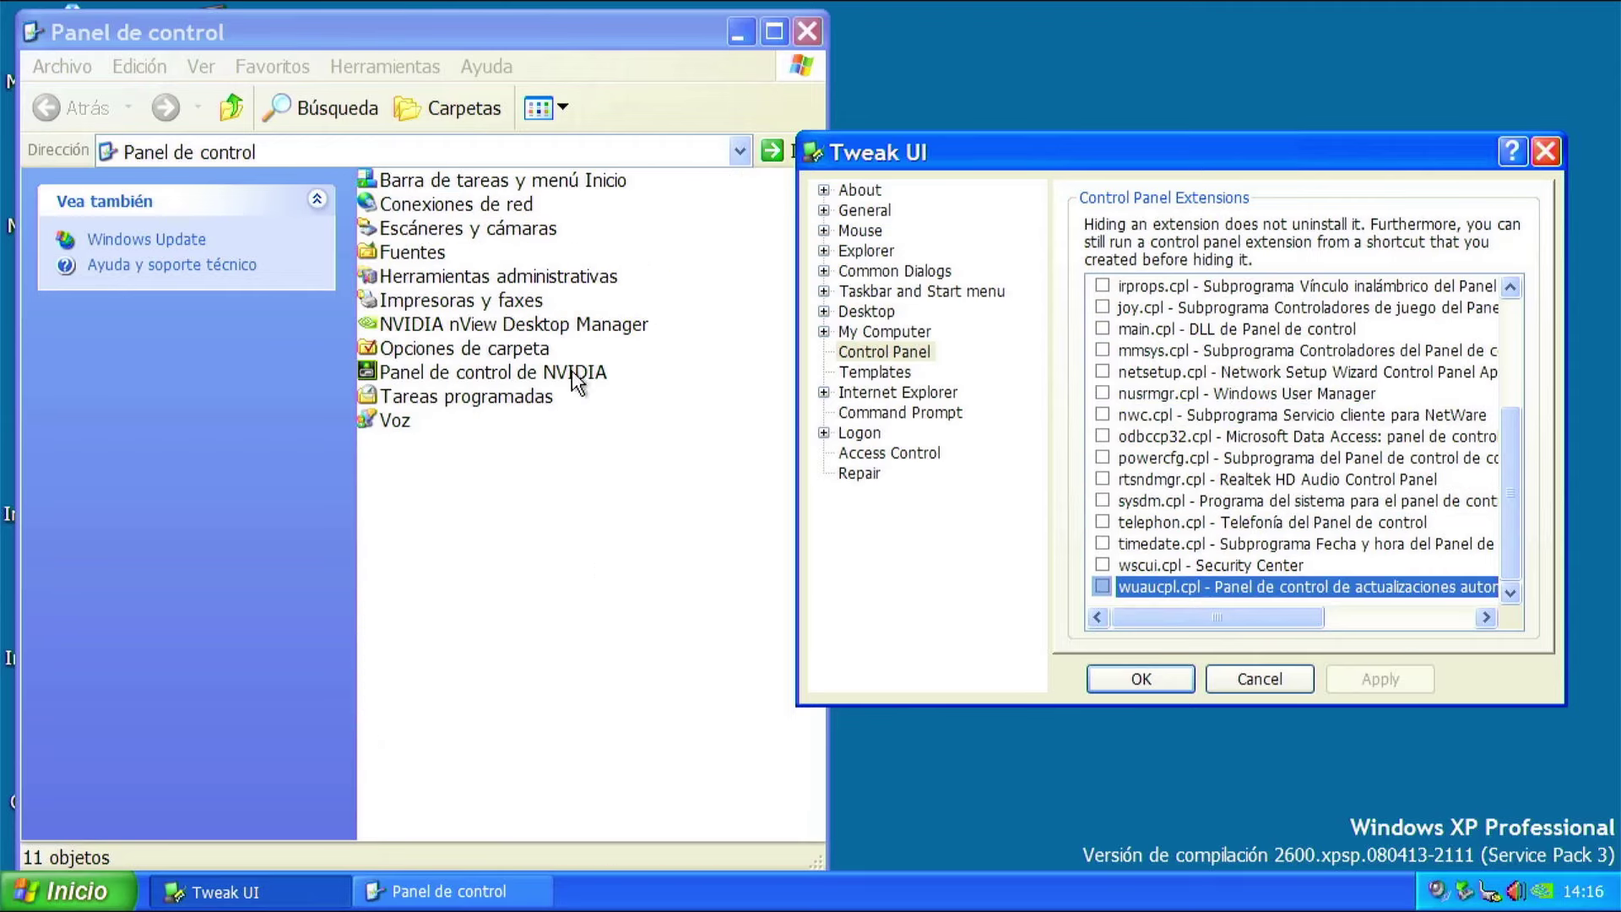
{"action": "left_click", "coordinate": [808, 31]}
Step: Show Tweak UI's document Templates and compare them with the entries offered for new items on the desktop
{"action": "left_click", "coordinate": [875, 372]}
{"action": "right_click", "coordinate": [326, 252]}
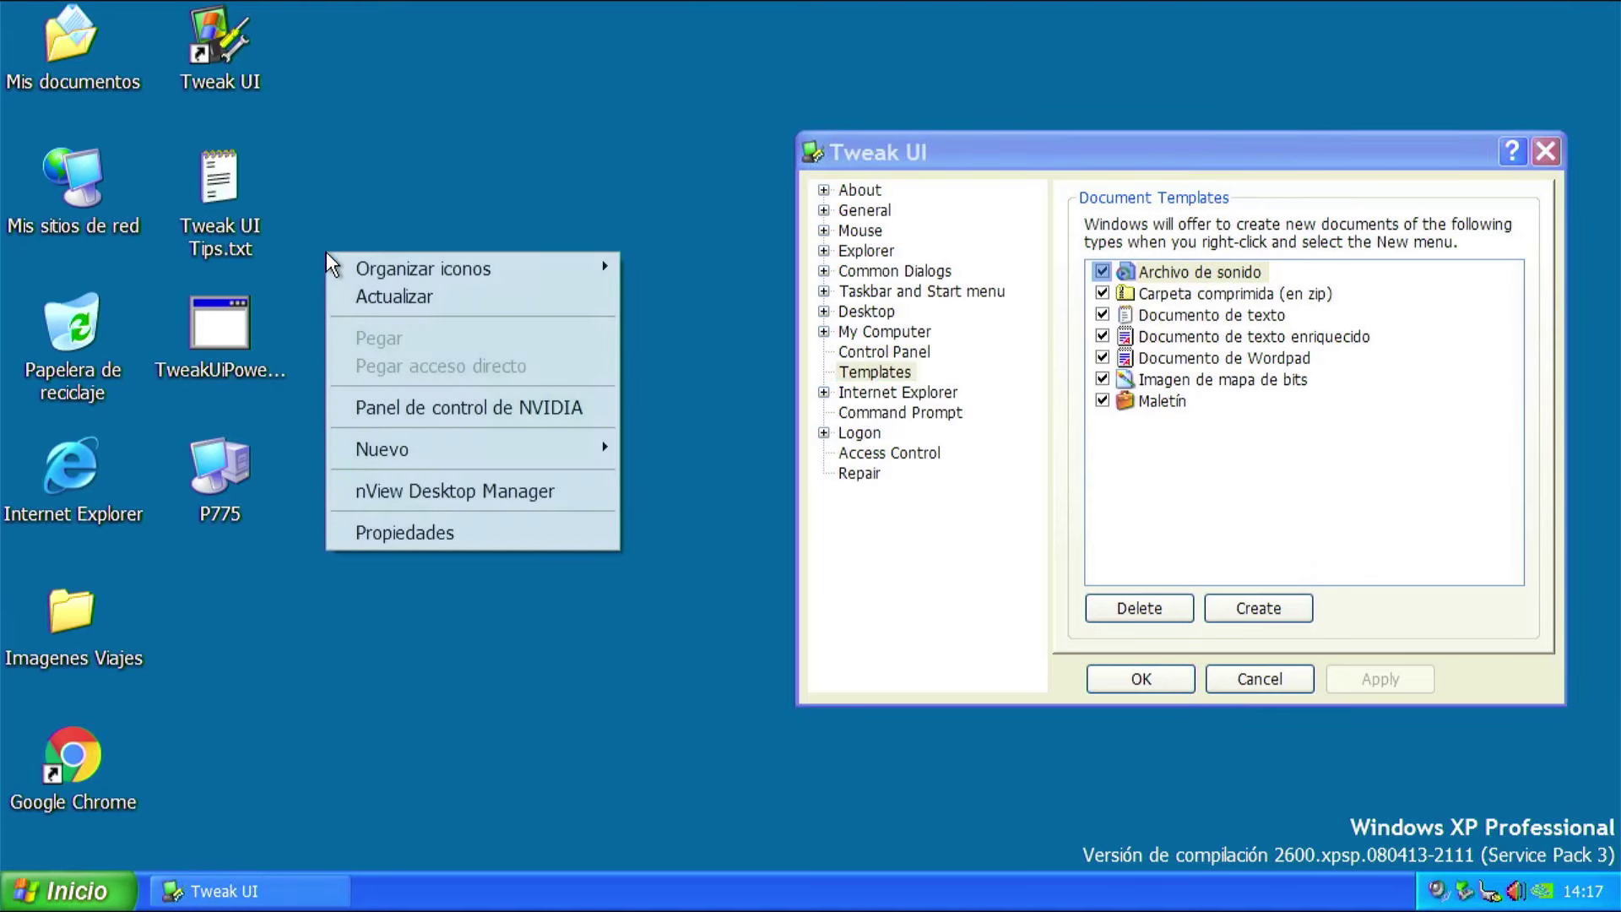
{"action": "mouse_move", "coordinate": [438, 448]}
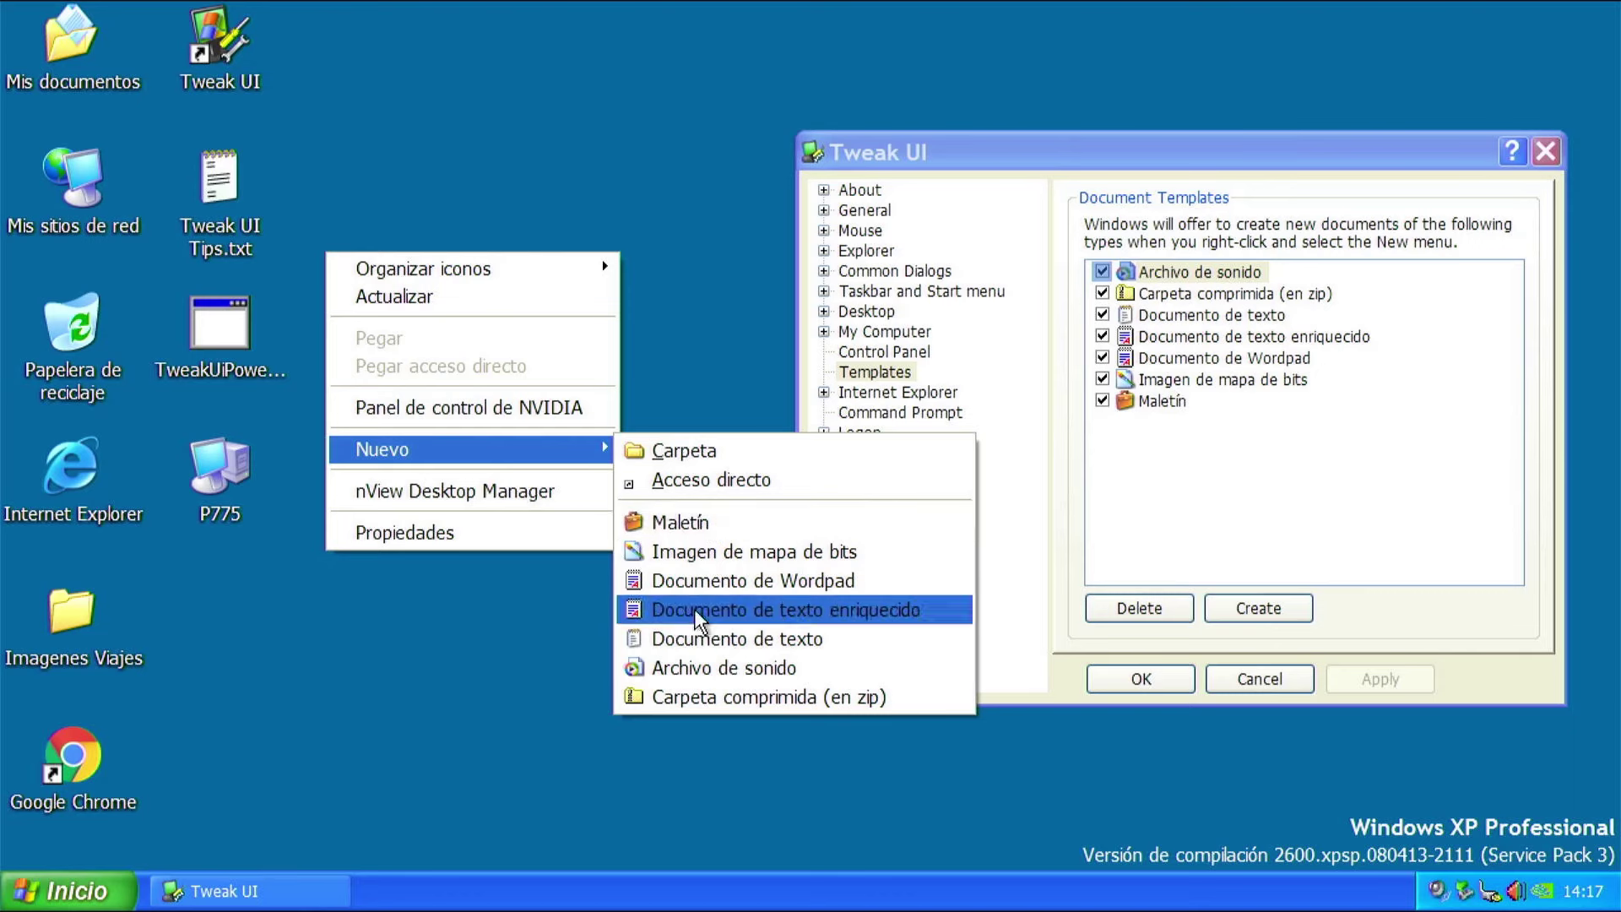
Step: Disable every document template except Documento de texto and apply the change
{"action": "left_click", "coordinate": [1101, 272]}
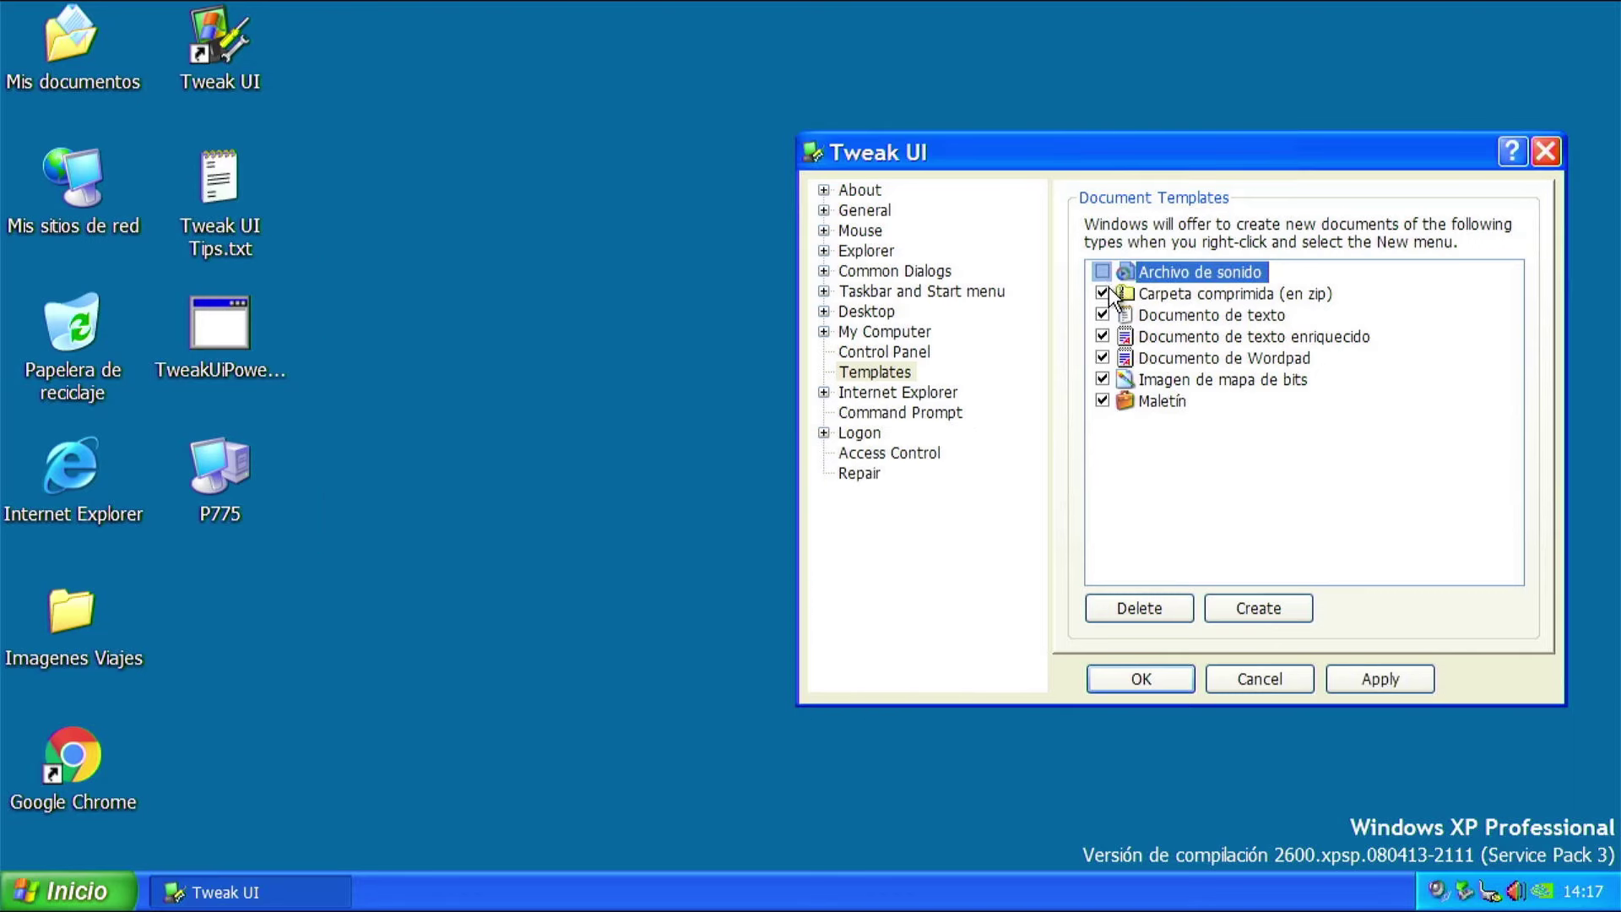
{"action": "left_click", "coordinate": [1101, 293]}
{"action": "left_click", "coordinate": [1102, 314]}
{"action": "left_click", "coordinate": [1101, 336]}
{"action": "left_click", "coordinate": [1102, 357]}
{"action": "left_click", "coordinate": [1102, 379]}
{"action": "left_click", "coordinate": [1102, 401]}
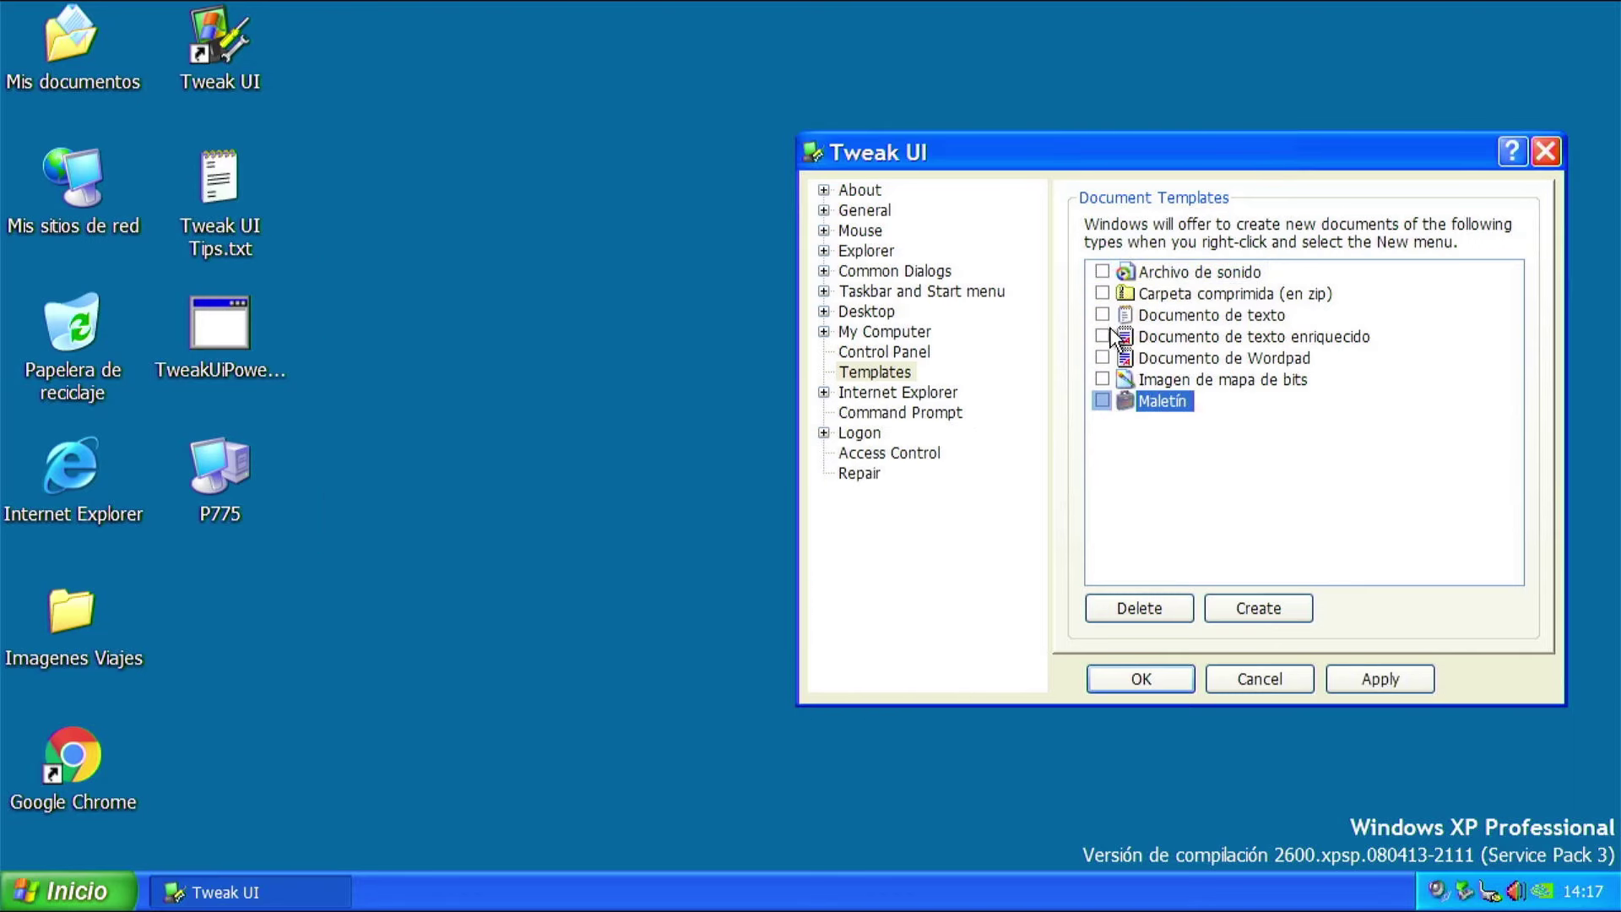
{"action": "left_click", "coordinate": [1101, 315]}
{"action": "left_click", "coordinate": [1363, 675]}
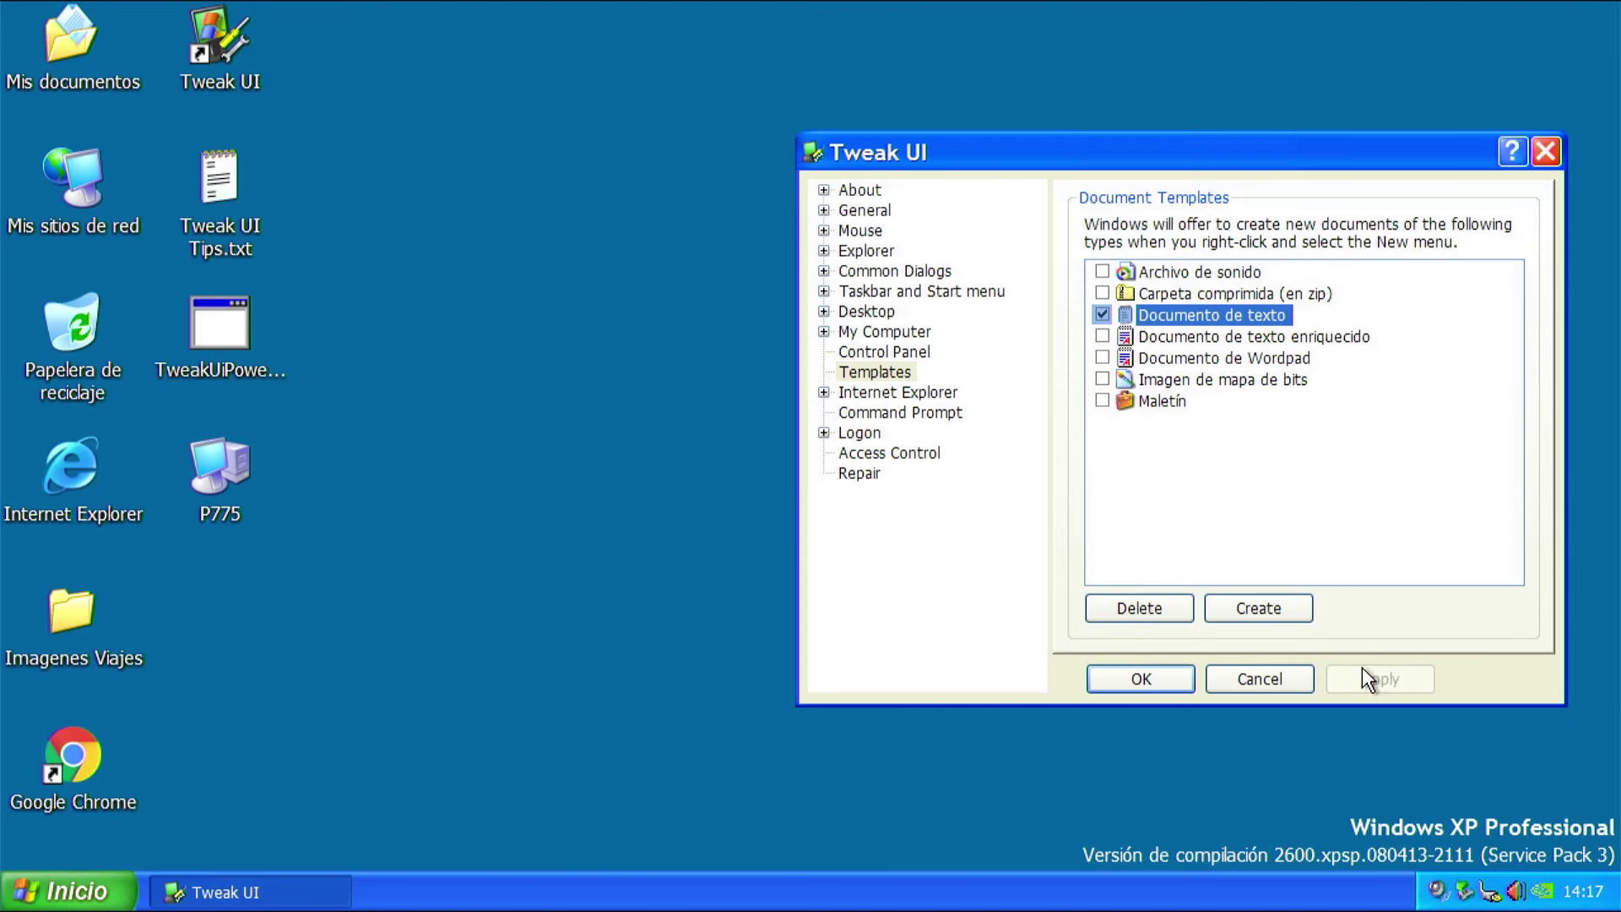
Step: Check which document types the desktop still offers for new items after applying the templates, and dismiss the list
{"action": "right_click", "coordinate": [416, 362]}
{"action": "mouse_move", "coordinate": [541, 564]}
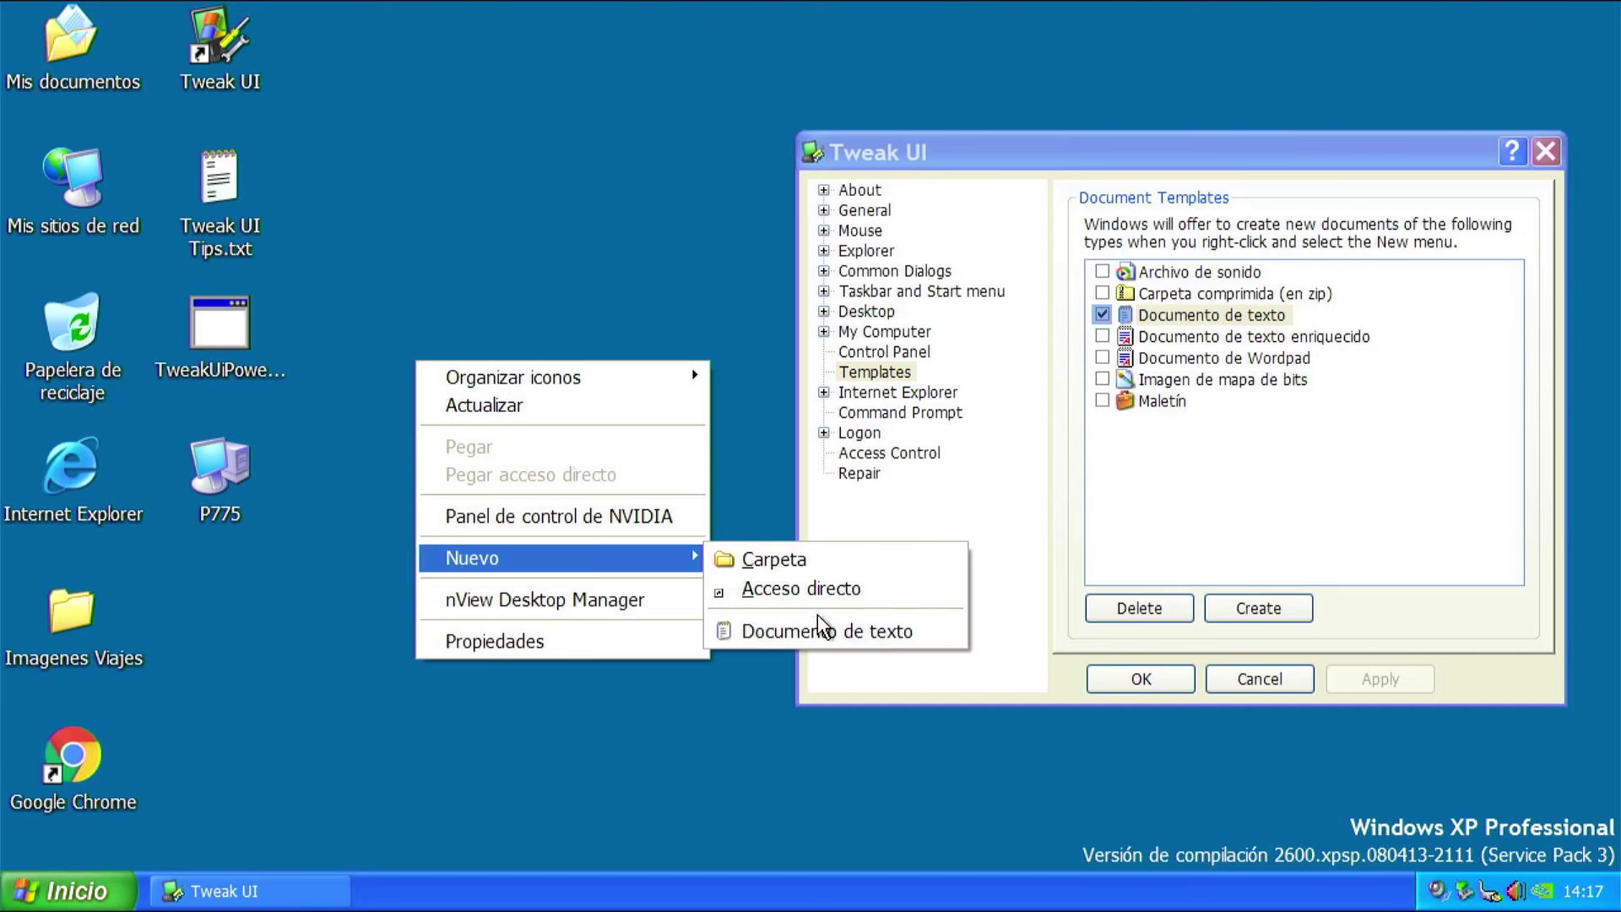
{"action": "left_click", "coordinate": [765, 428]}
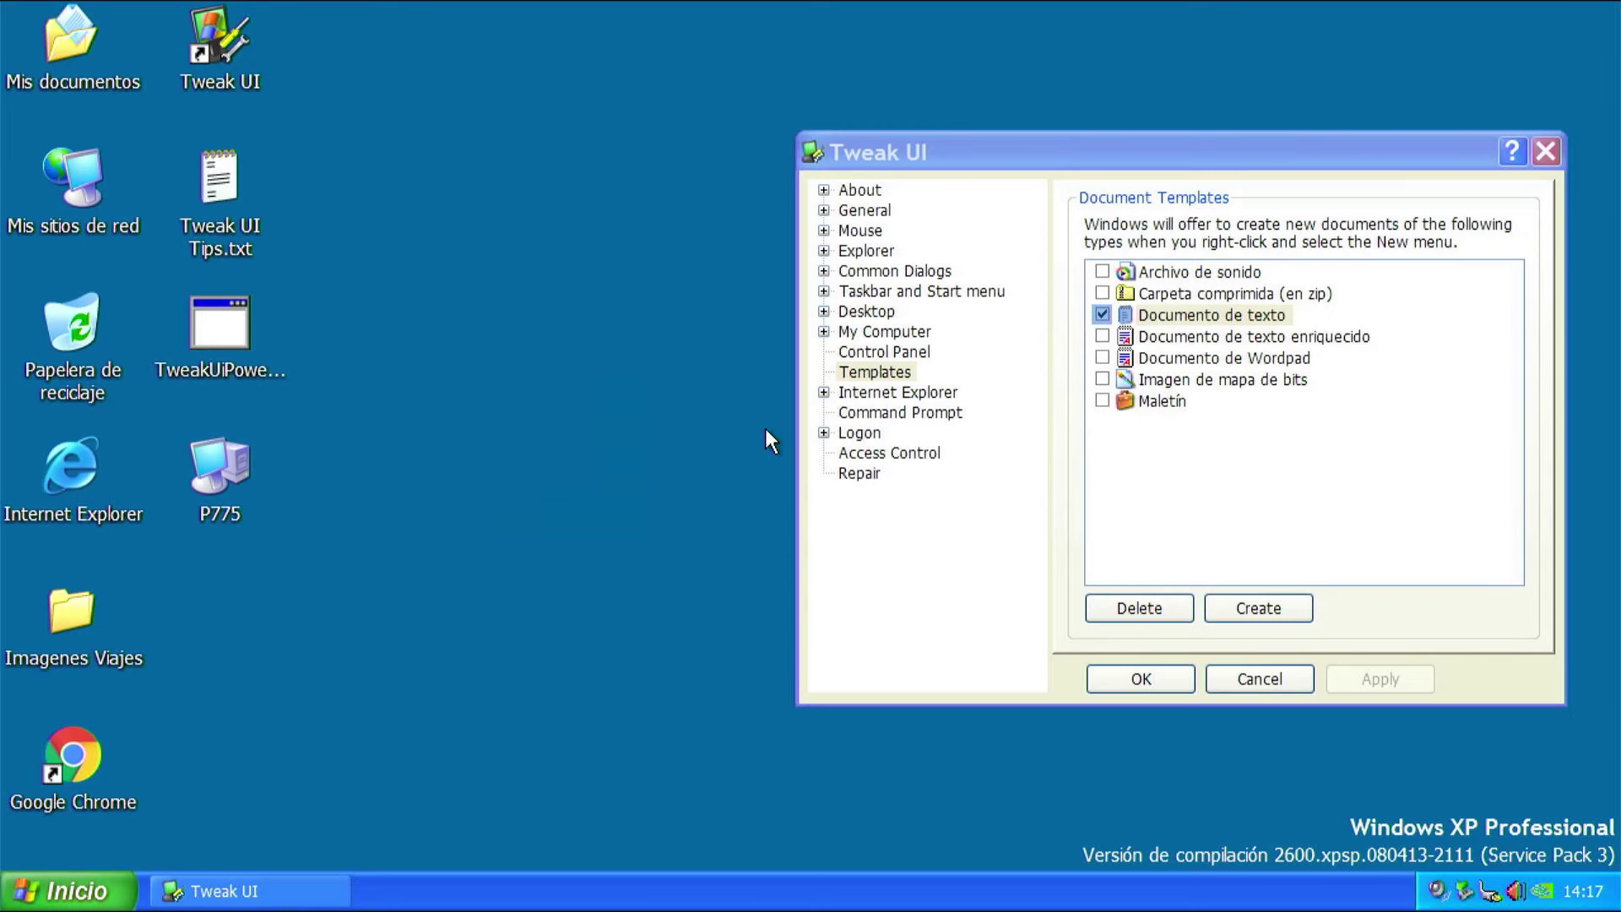
Step: Expand the Internet Explorer category and show its general settings, moving the Tweak UI window slightly
{"action": "left_click", "coordinate": [823, 392]}
{"action": "left_click", "coordinate": [941, 392]}
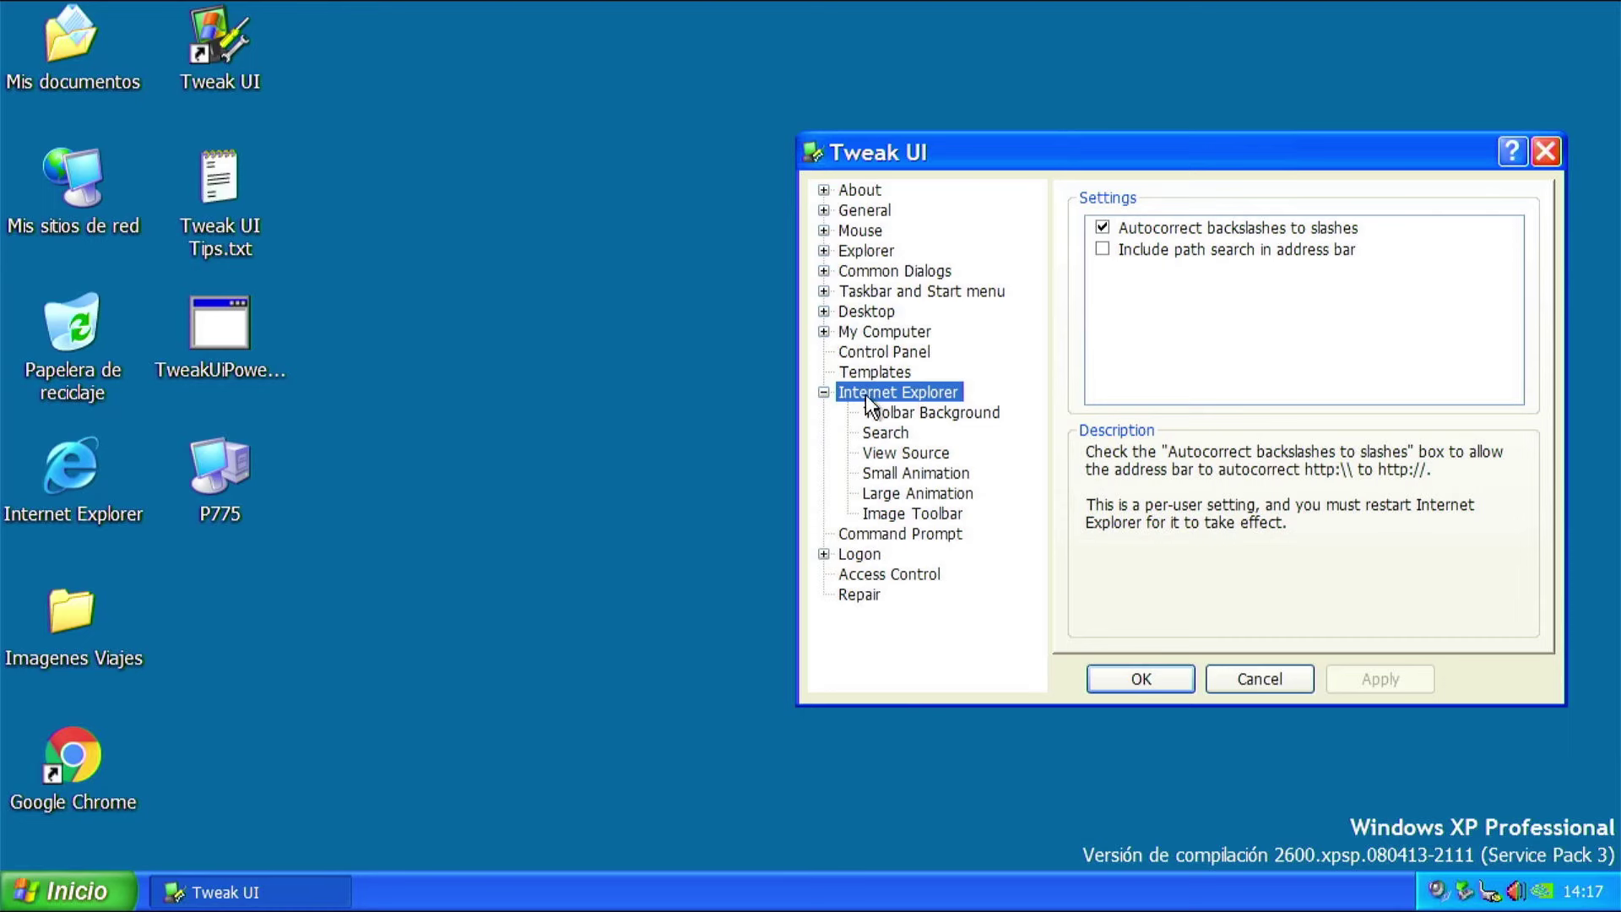
{"action": "left_click_drag", "start_coordinate": [1000, 160], "coordinate": [957, 134]}
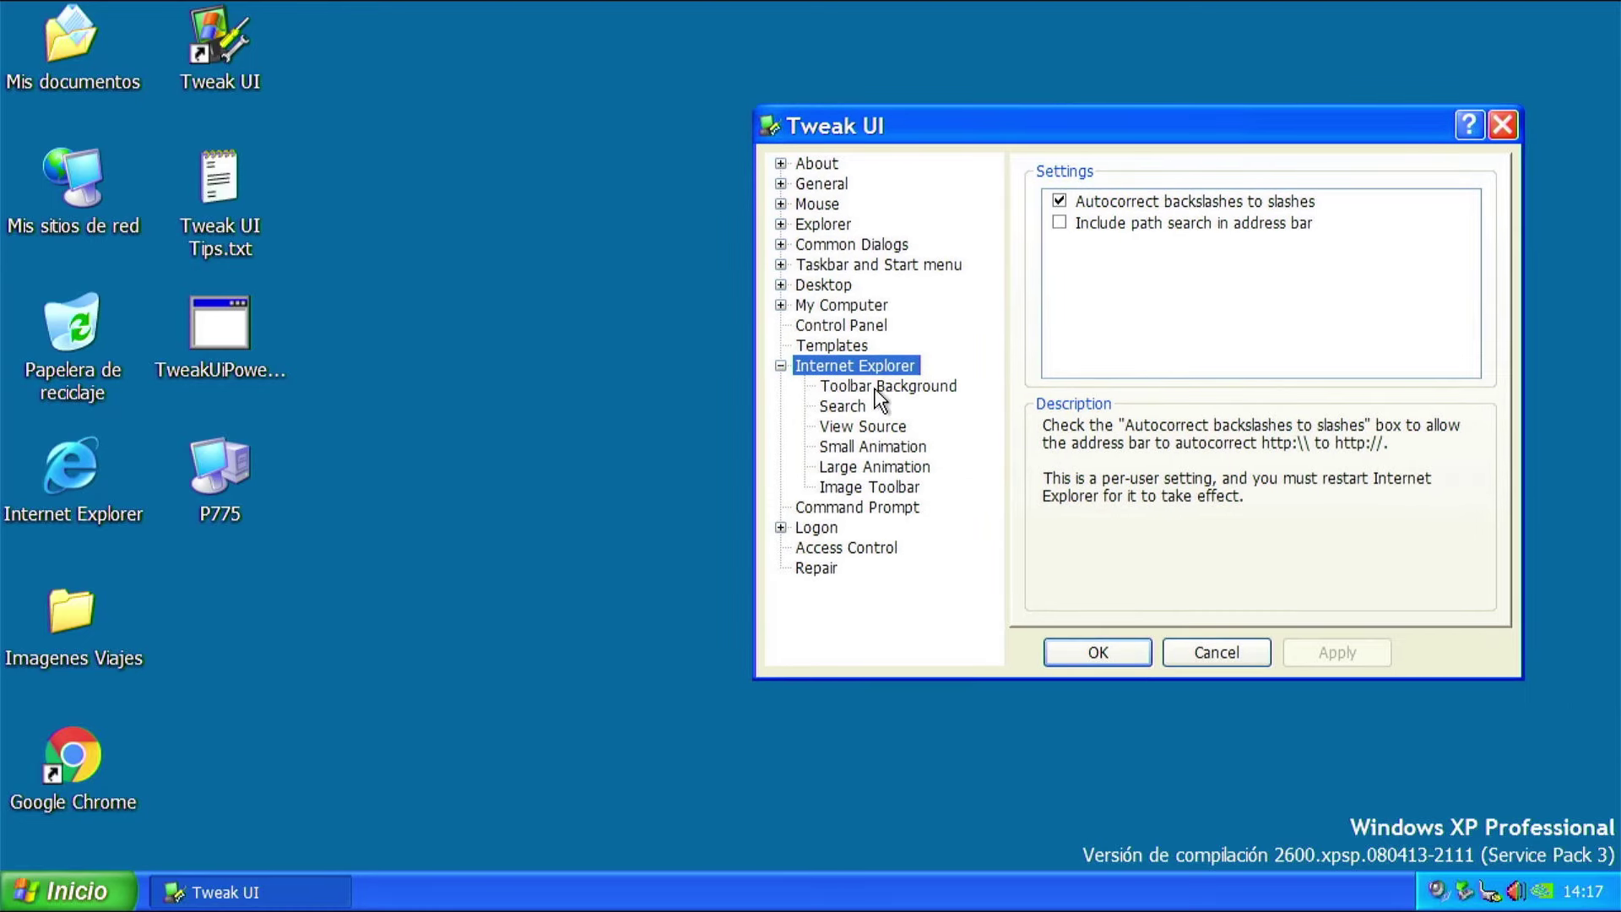
Step: Show the Small Animation settings, then open Internet Explorer and search Google for PP to watch the browser's animated logo
{"action": "left_click", "coordinate": [873, 448]}
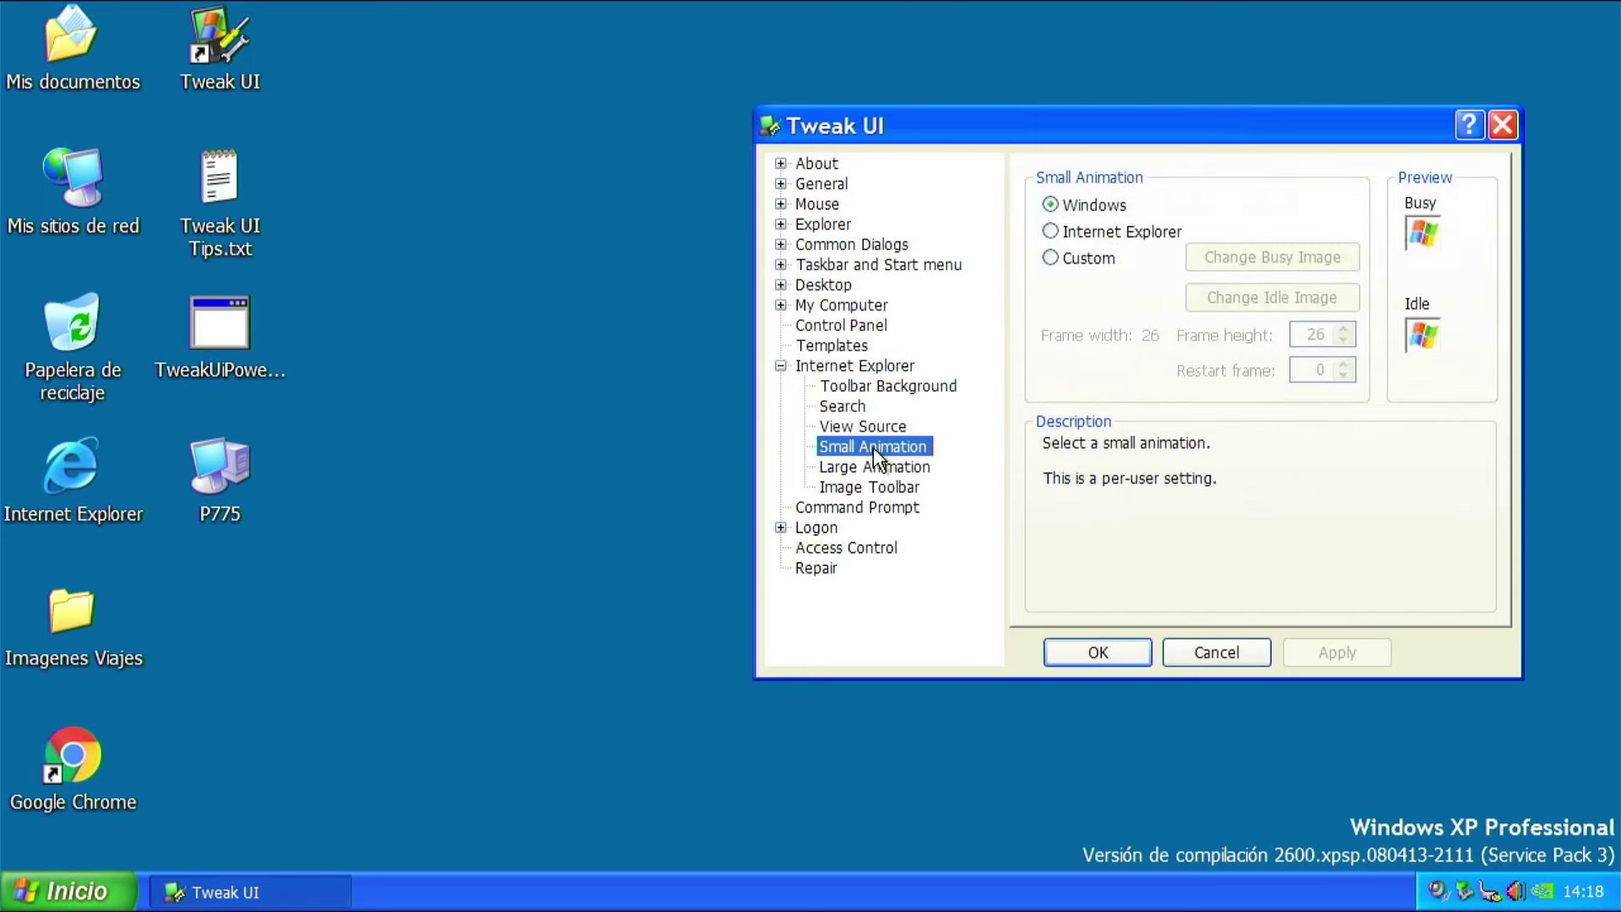
{"action": "double_click", "coordinate": [45, 464]}
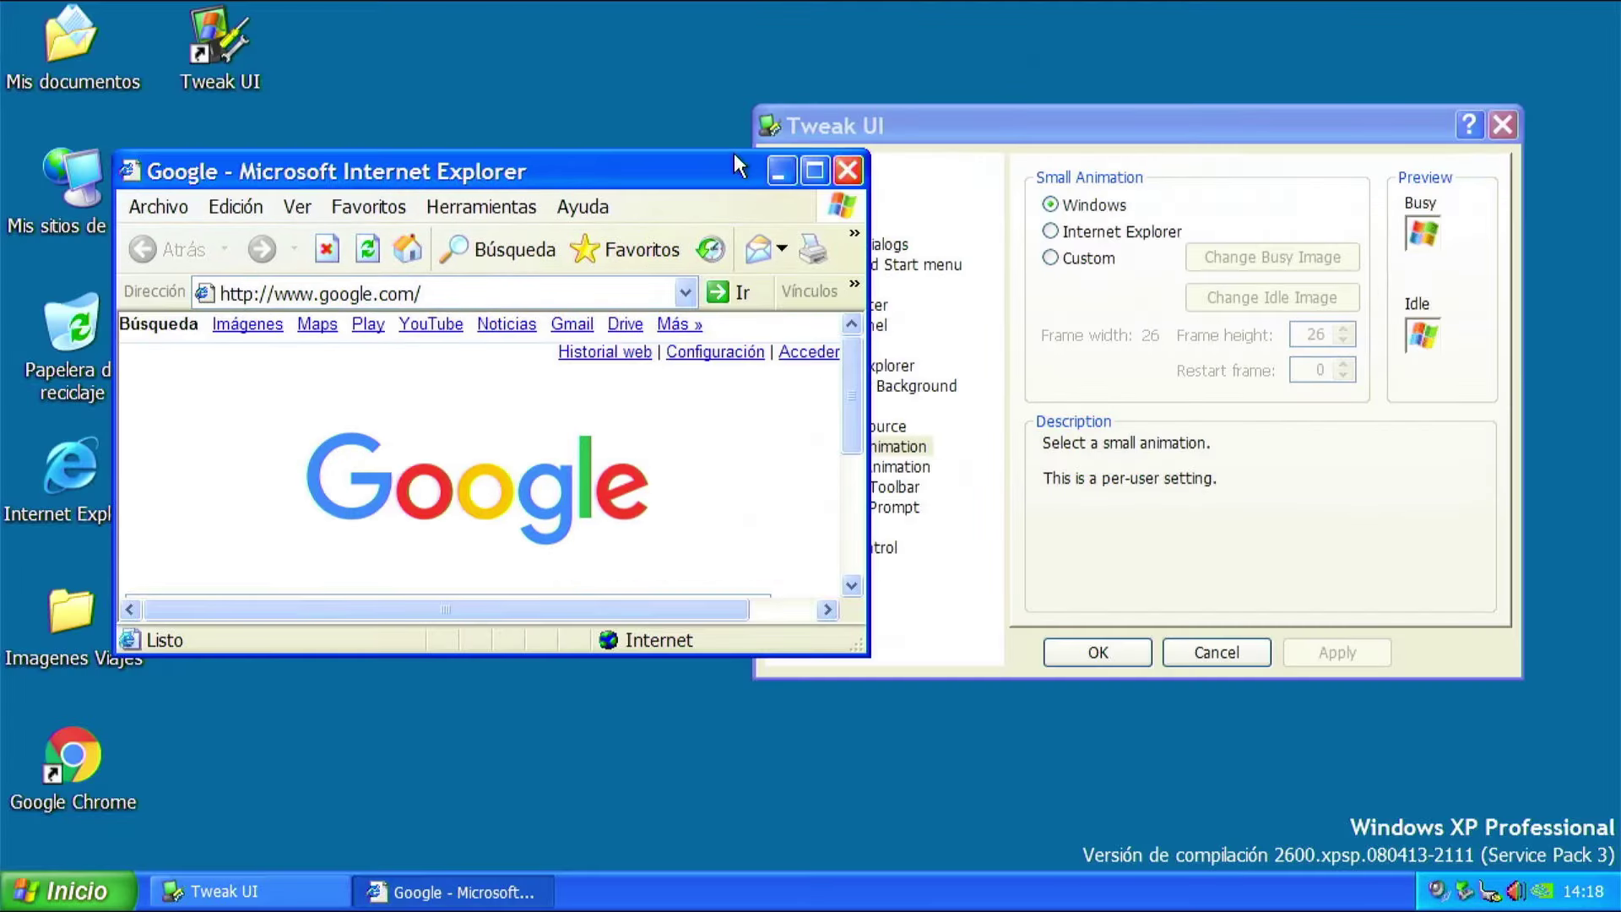
{"action": "left_click_drag", "start_coordinate": [733, 153], "coordinate": [570, 131]}
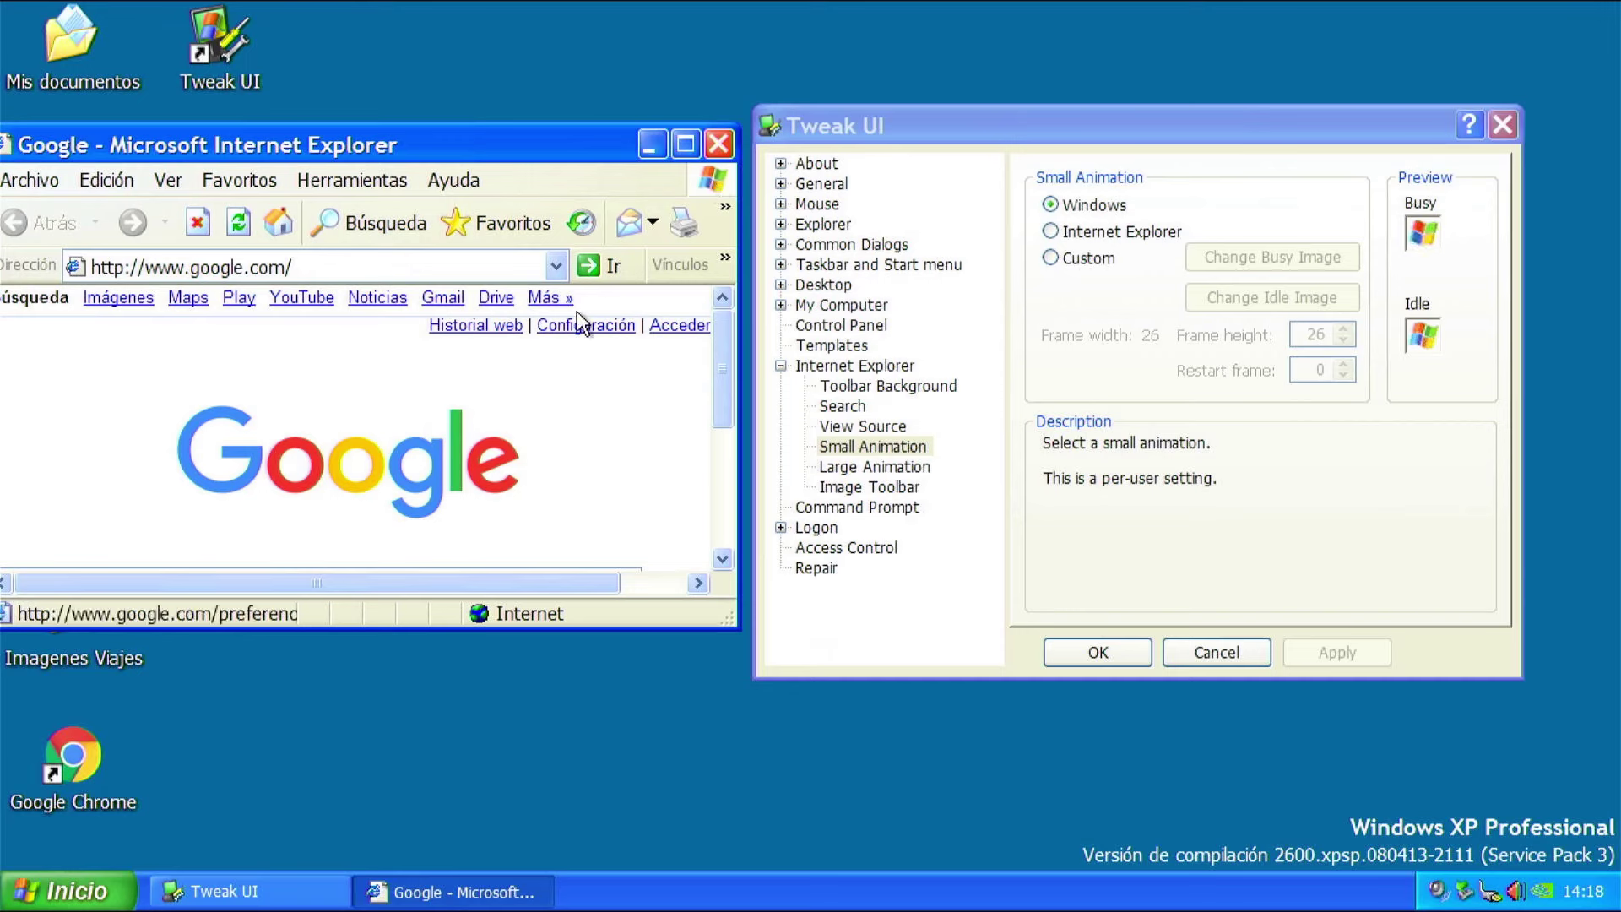
{"action": "scroll", "coordinate": [723, 398], "scroll_direction": "down", "scroll_amount": 3}
{"action": "left_click", "coordinate": [561, 445]}
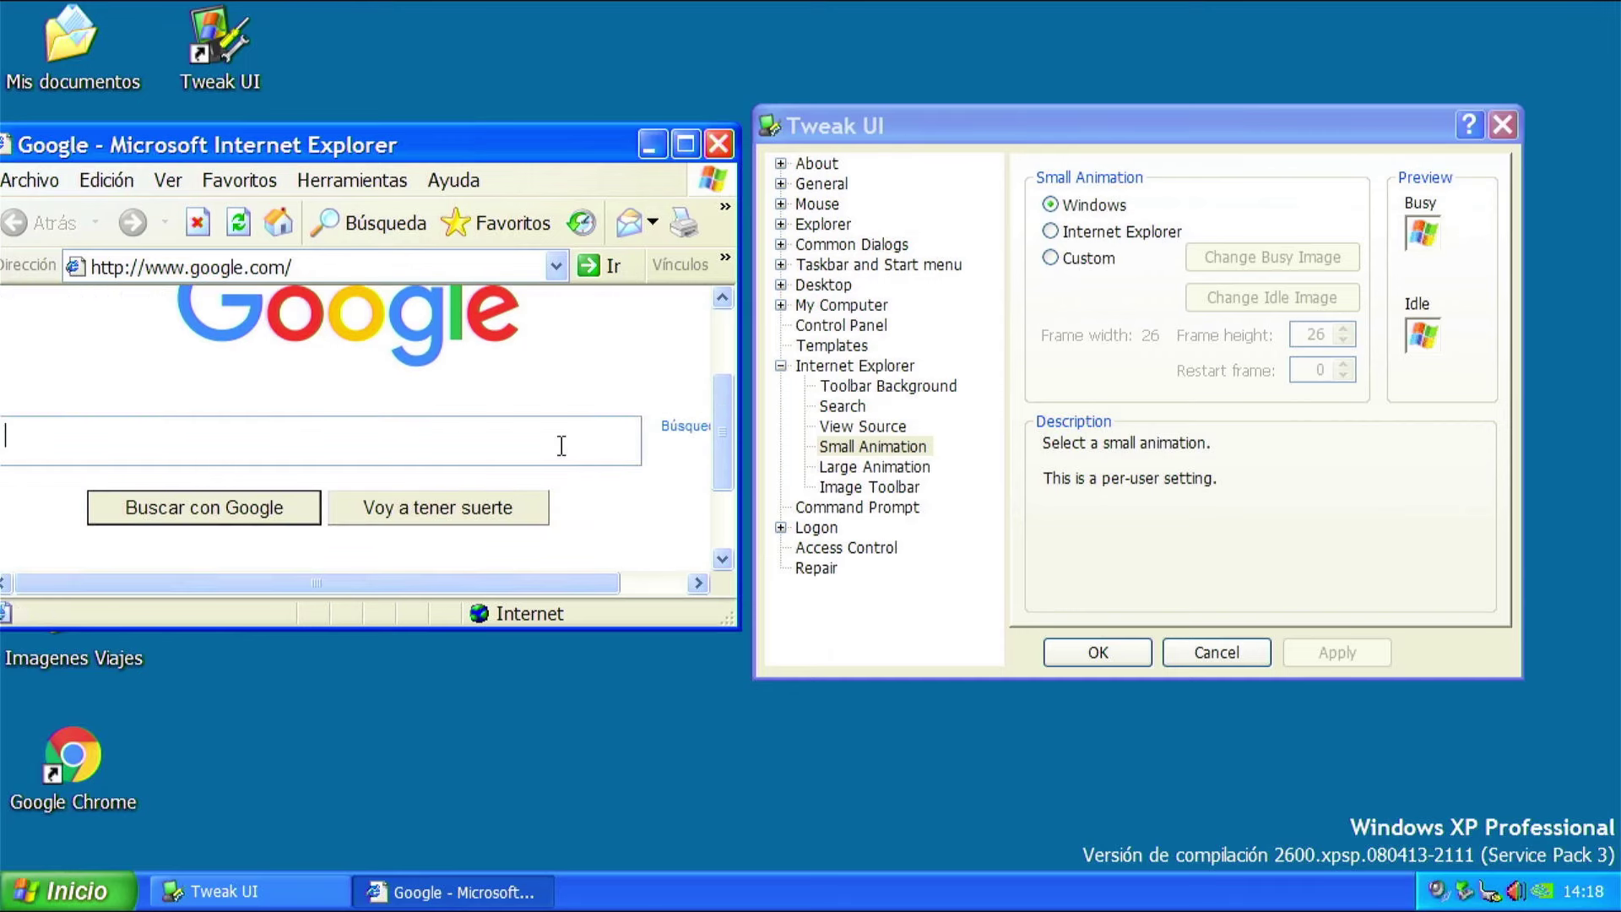
{"action": "type", "text": "PP"}
{"action": "key", "text": "Return"}
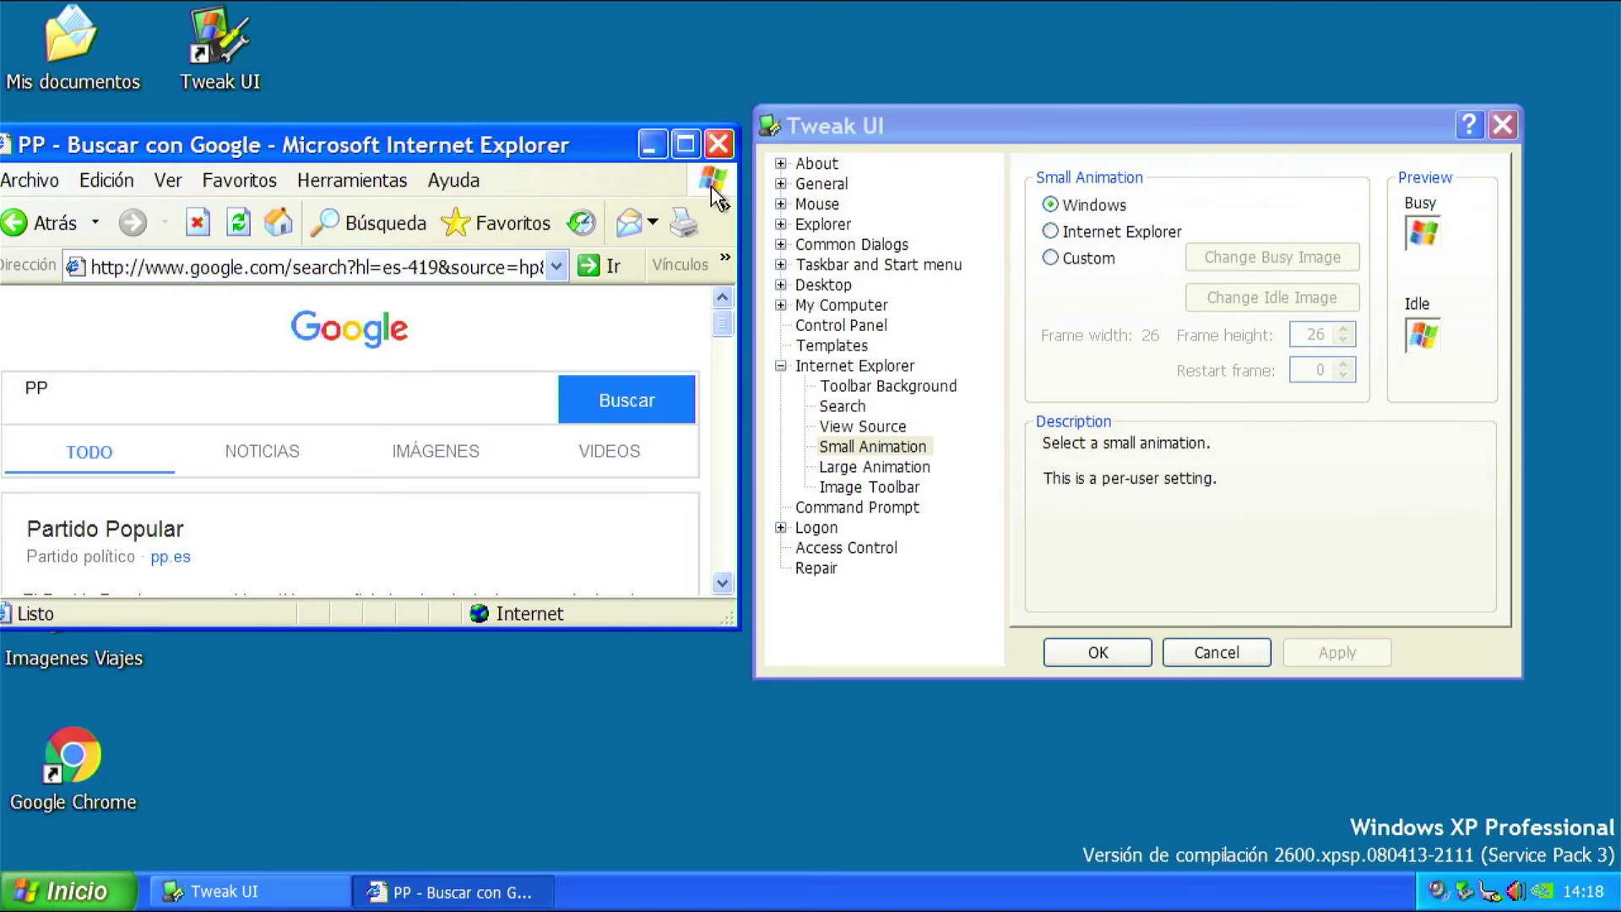
Step: Set the small animation to Internet Explorer, apply it, and restart the browser to check its logo before closing it
{"action": "left_click", "coordinate": [1102, 237]}
{"action": "left_click", "coordinate": [1331, 651]}
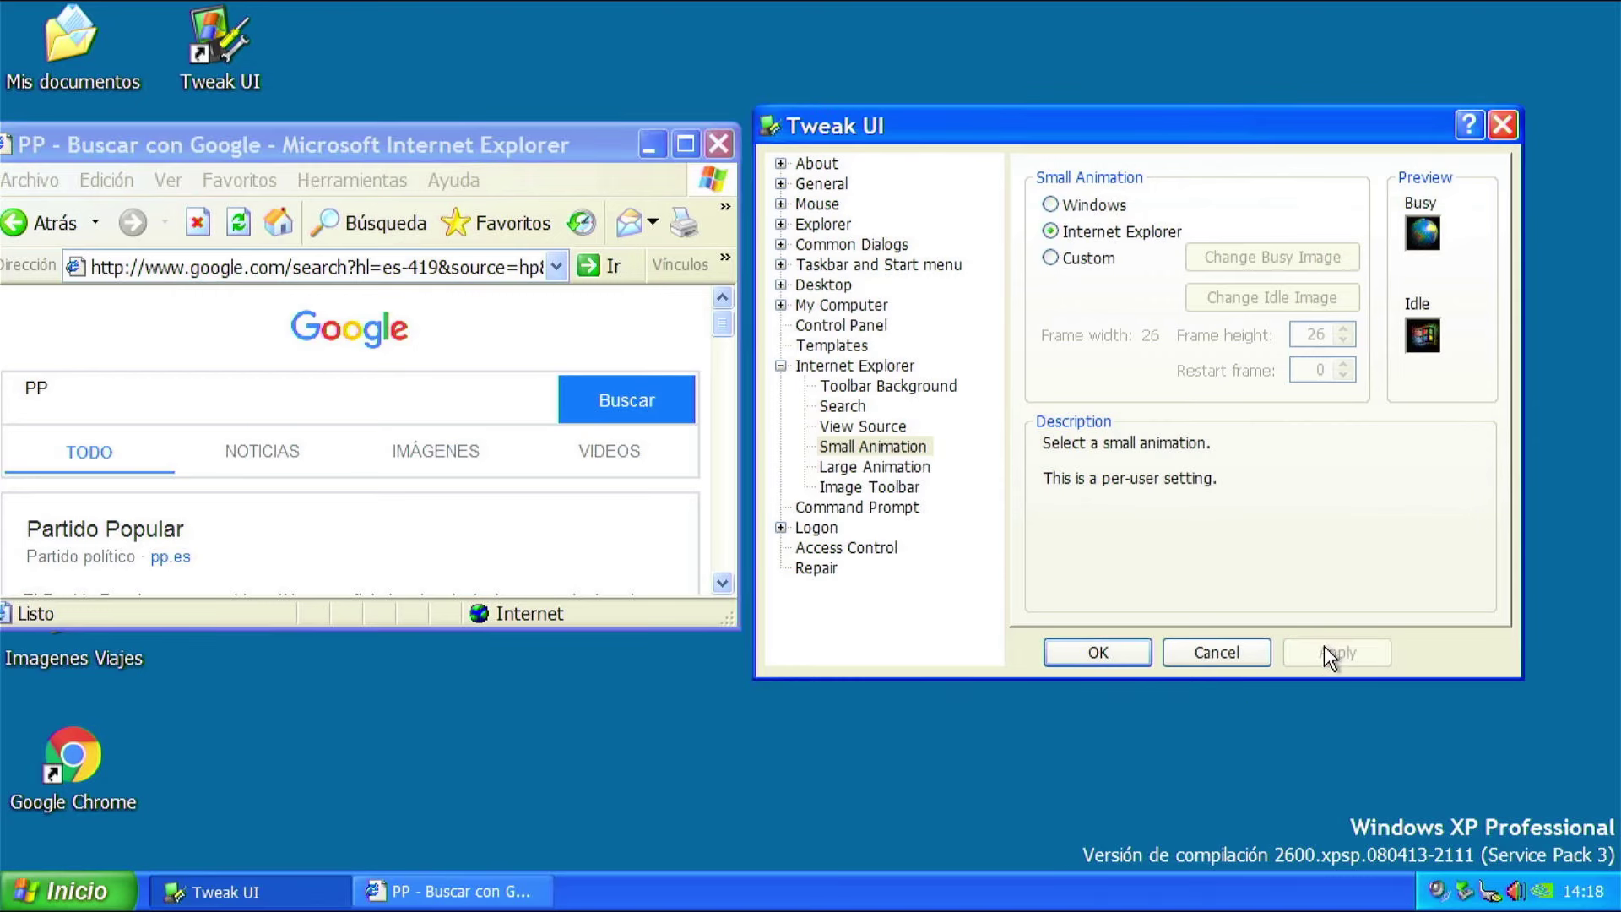
{"action": "left_click", "coordinate": [726, 145]}
{"action": "double_click", "coordinate": [94, 494]}
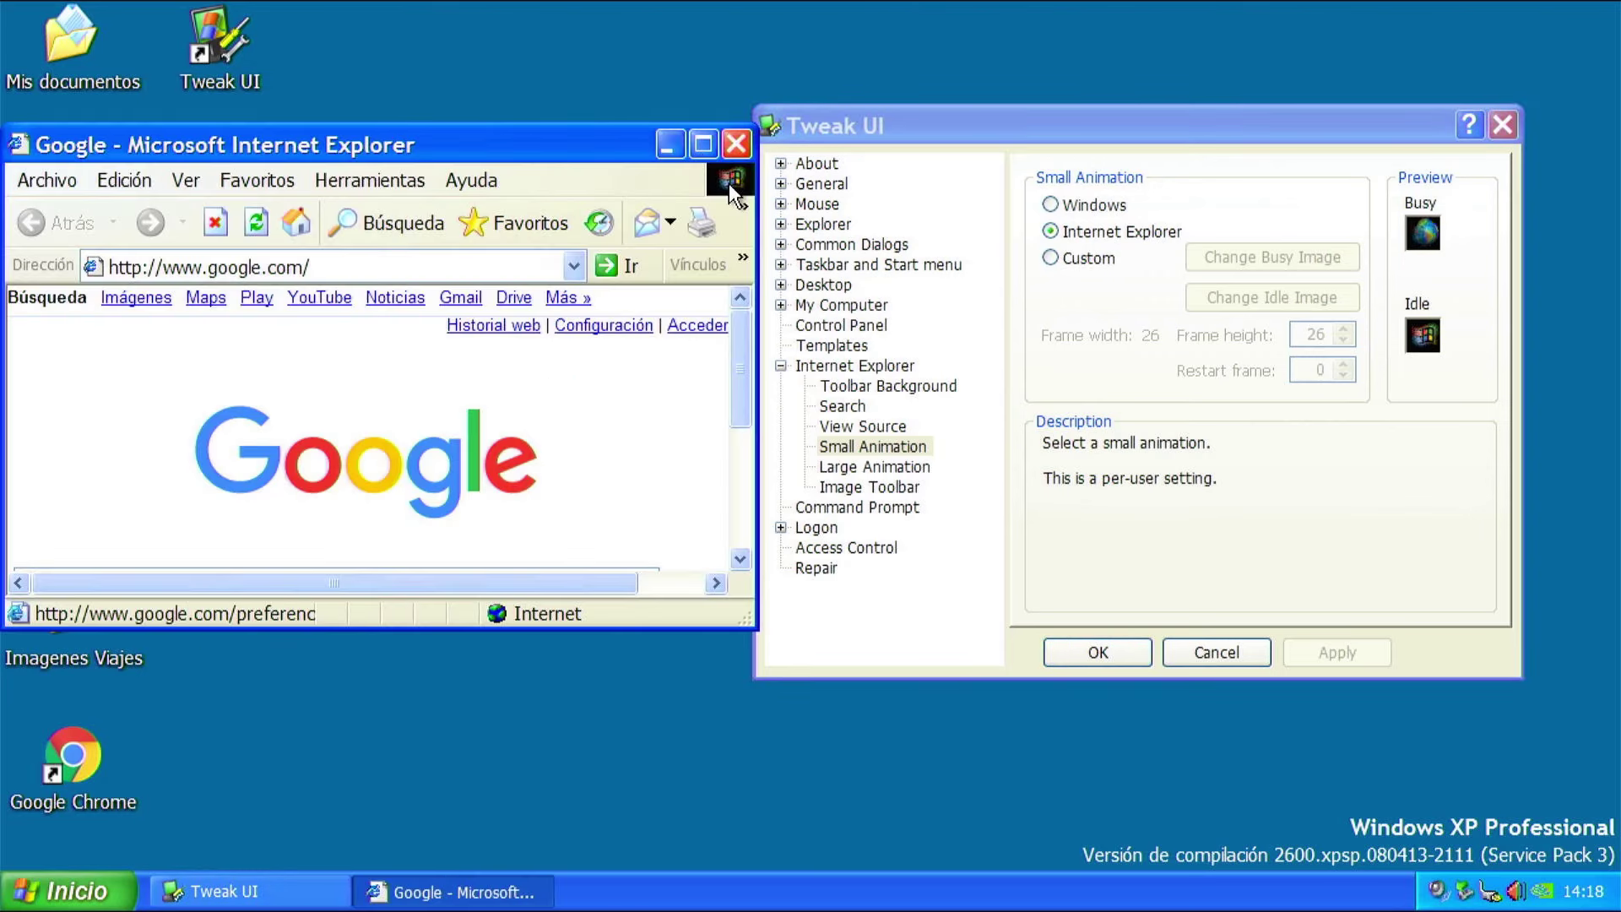
{"action": "left_click", "coordinate": [731, 145]}
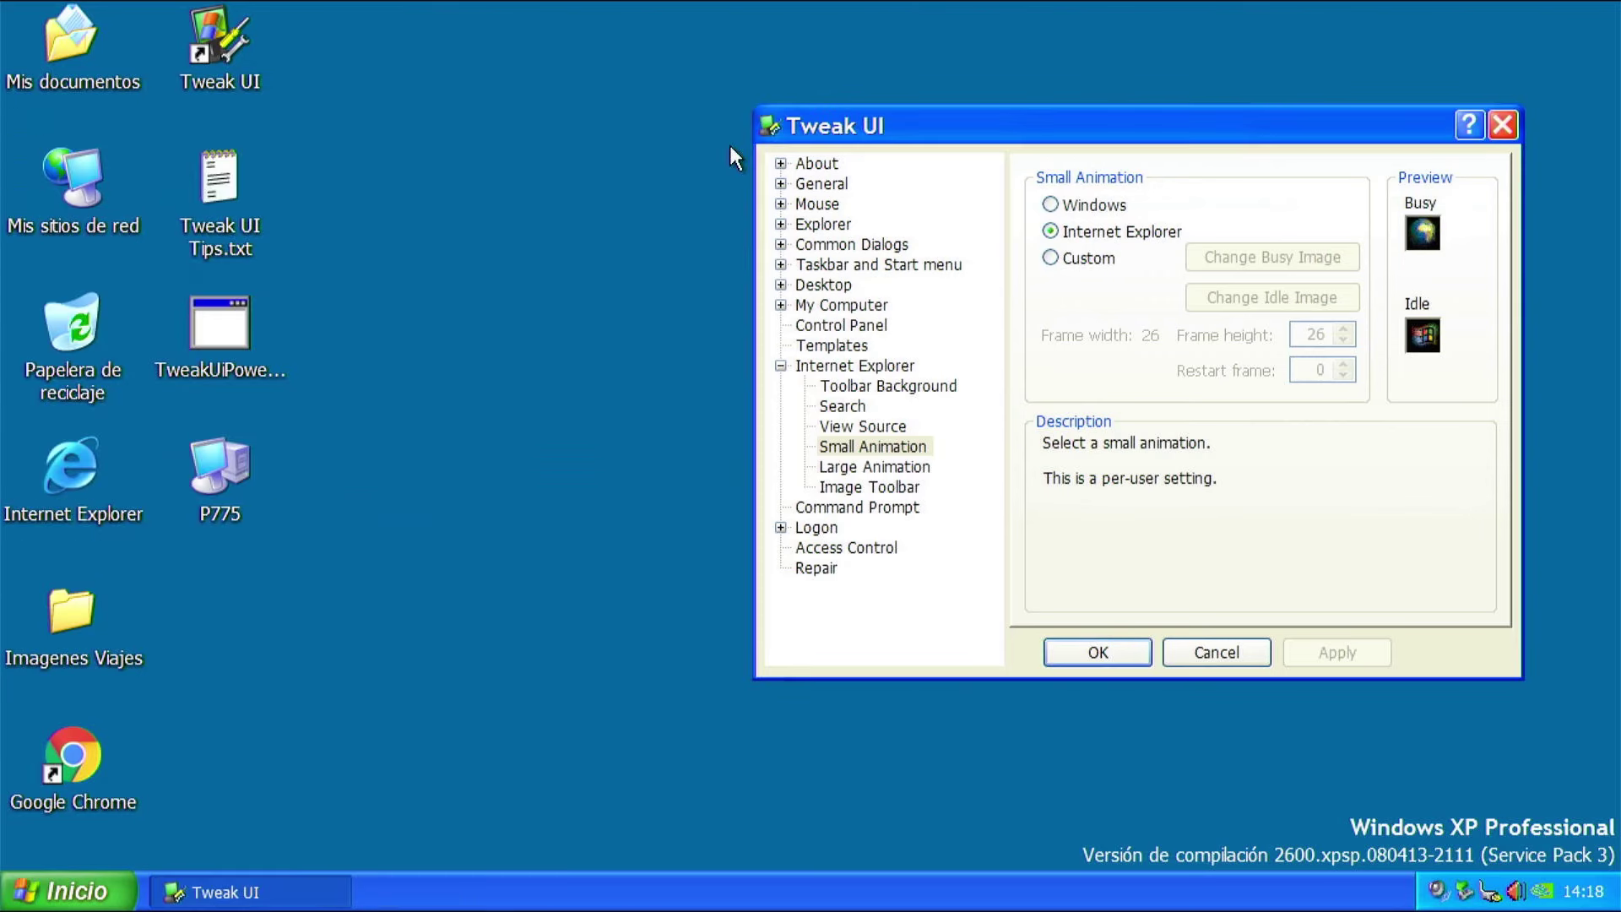
Step: Collapse the Internet Explorer category, show the Command Prompt settings, and expand Logon to show its general settings
{"action": "left_click", "coordinate": [781, 366]}
{"action": "left_click", "coordinate": [869, 390]}
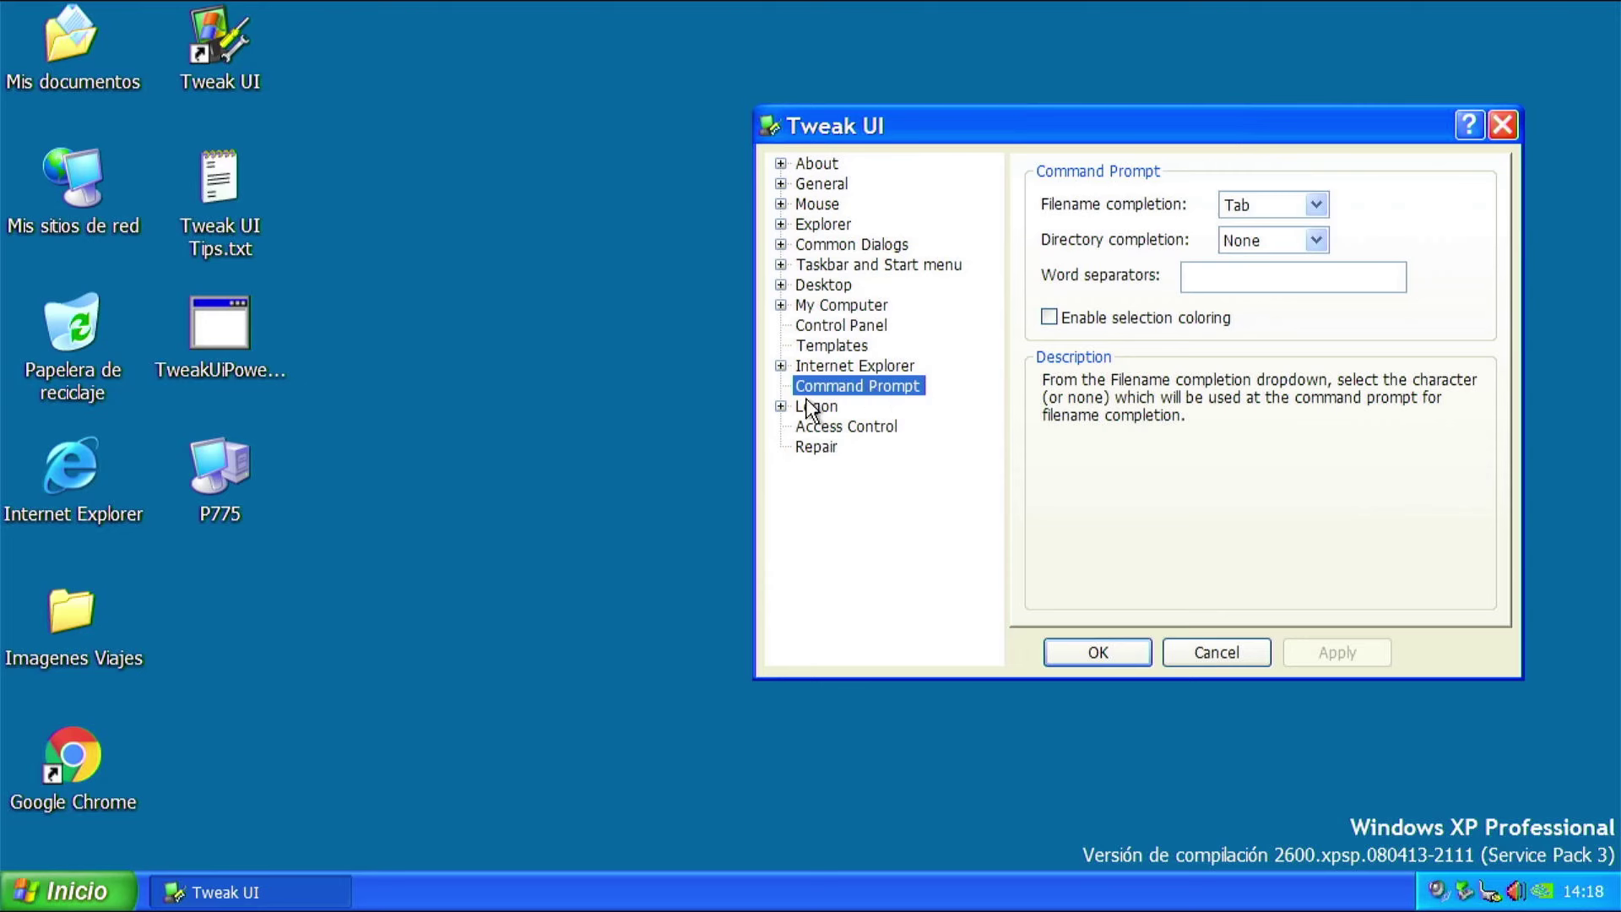
{"action": "left_click", "coordinate": [781, 406]}
{"action": "left_click", "coordinate": [834, 407]}
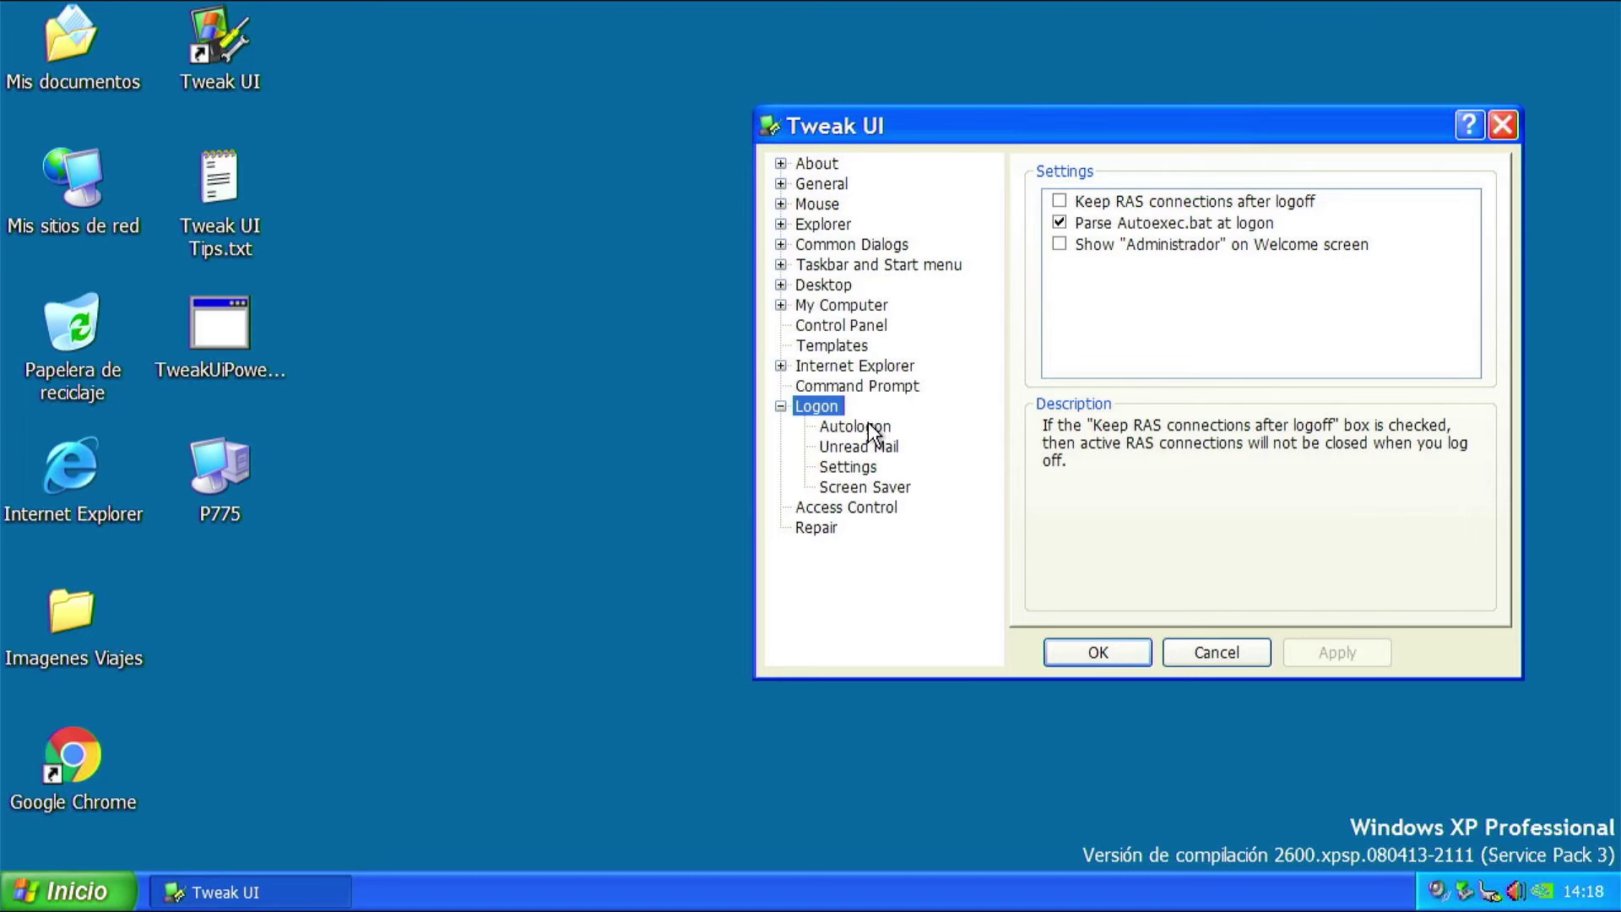
Step: Examine the Autologon settings, toggling automatic logon off and on again and trying the password setting
{"action": "left_click", "coordinate": [871, 430]}
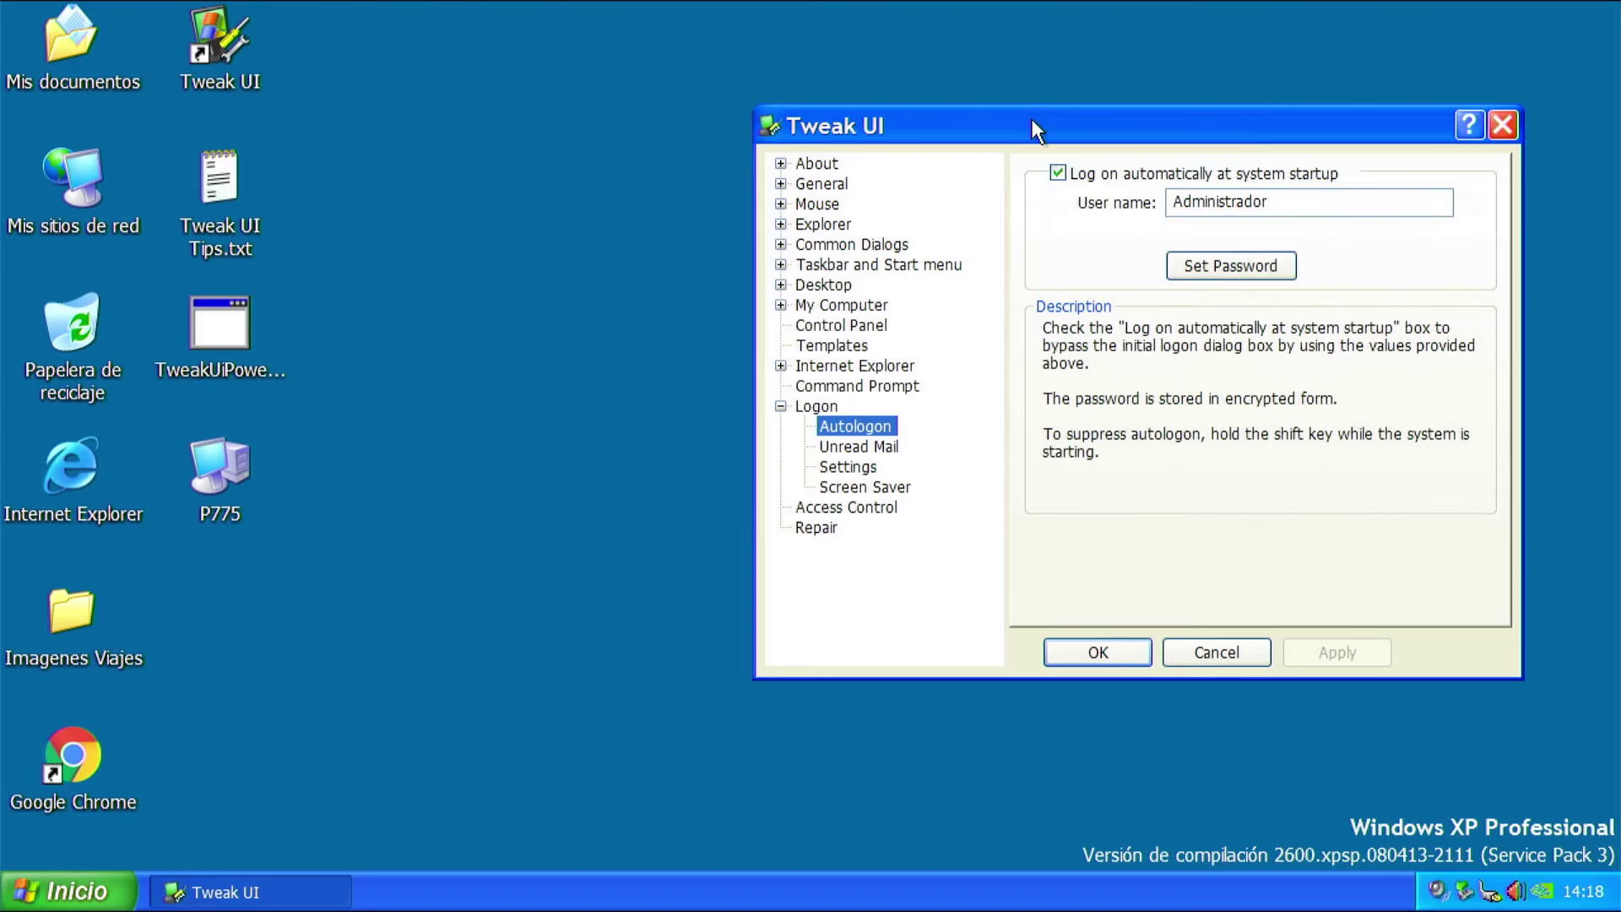
{"action": "left_click_drag", "start_coordinate": [1010, 119], "coordinate": [775, 179]}
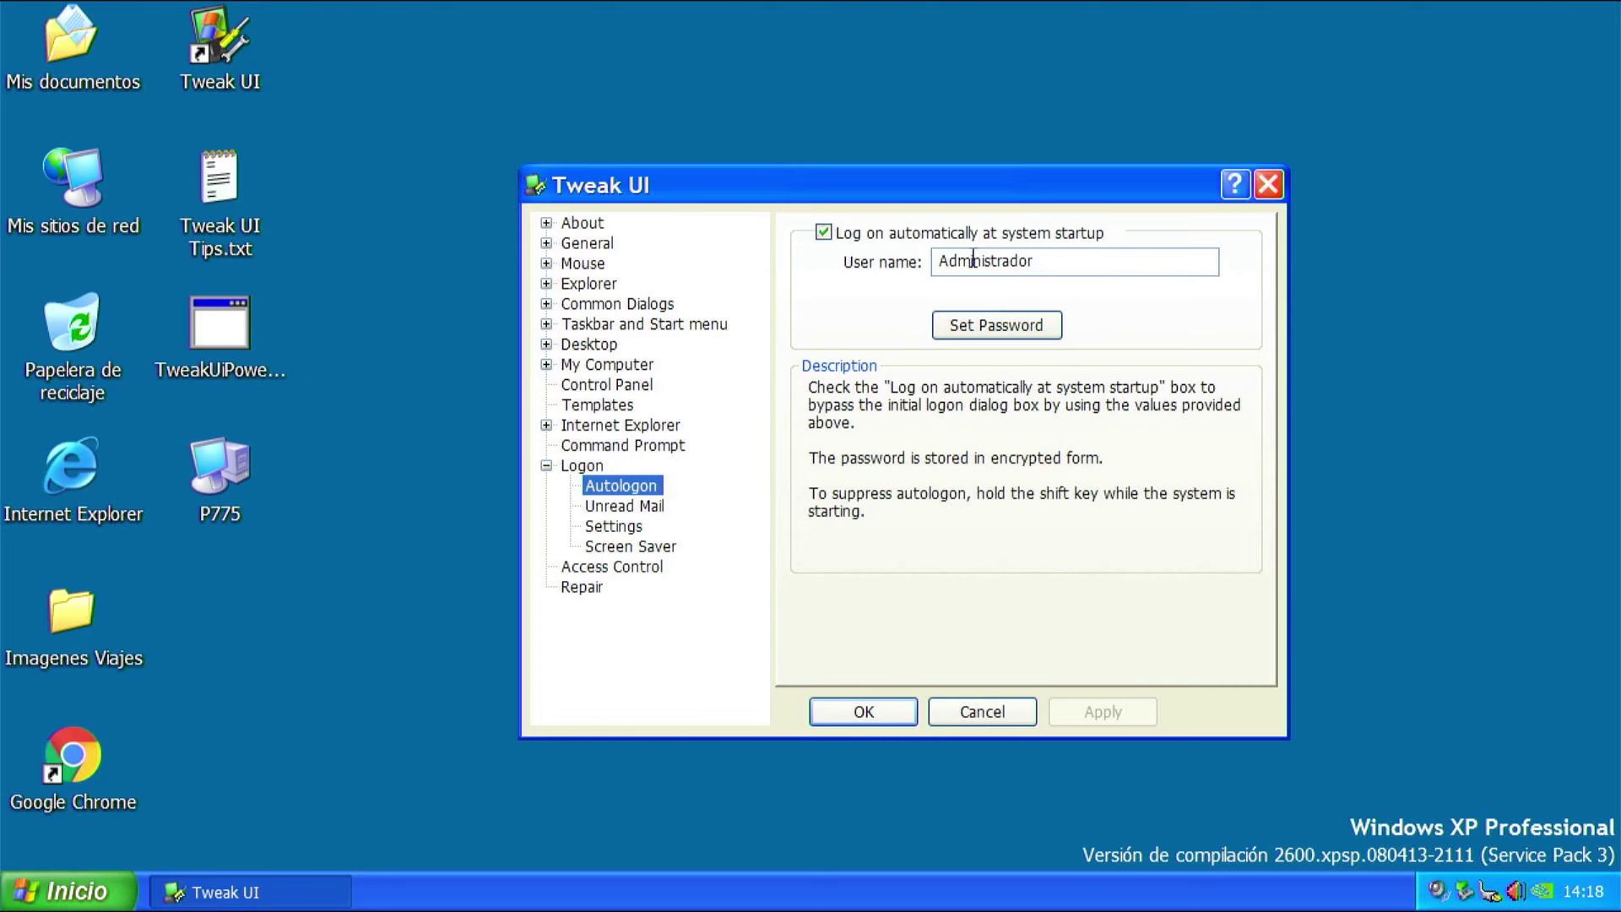
{"action": "left_click", "coordinate": [823, 232]}
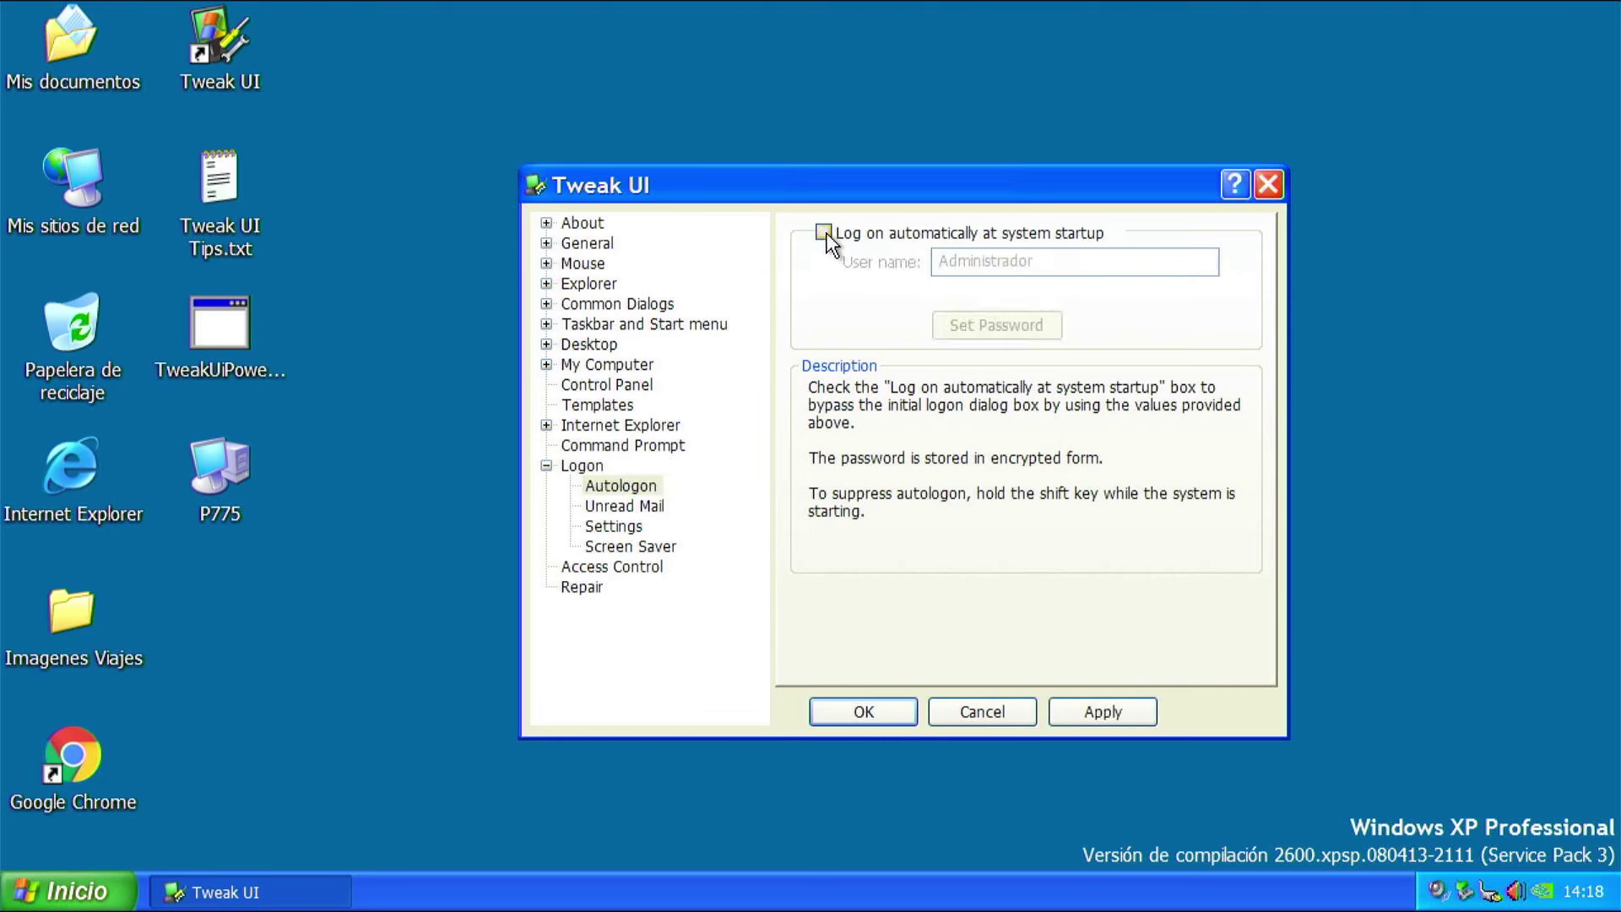
{"action": "left_click", "coordinate": [823, 232]}
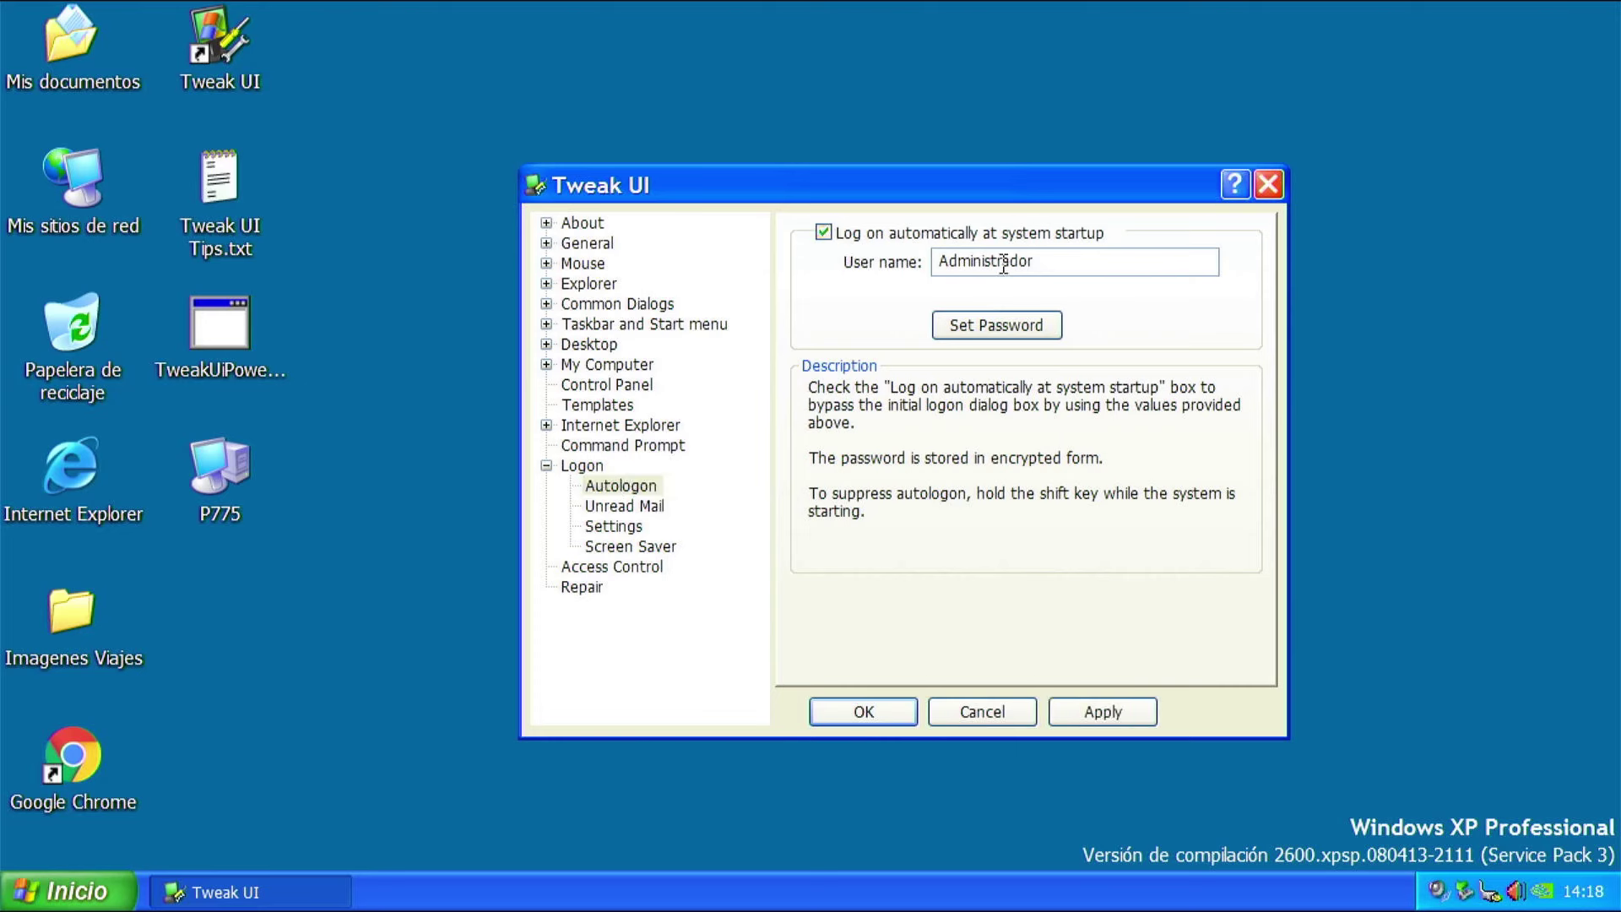
{"action": "left_click", "coordinate": [1016, 324]}
{"action": "left_click", "coordinate": [953, 402]}
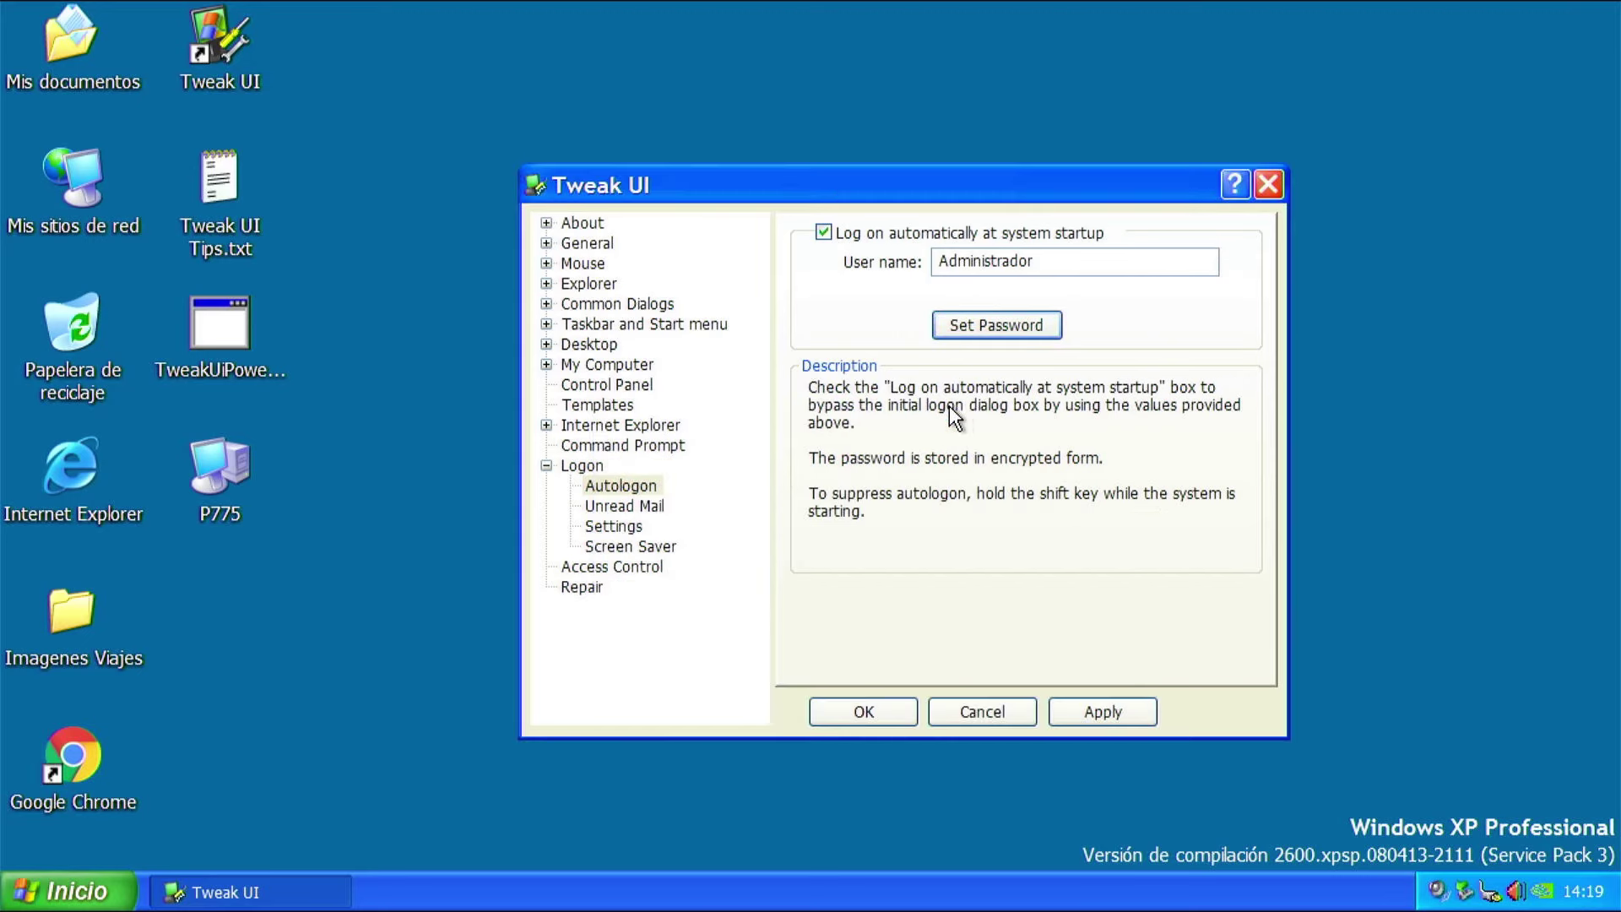
Step: Examine the Logon category's Unread Mail, Settings and Screen Saver pages, reading the descriptions of Animations and Colors
{"action": "left_click", "coordinate": [621, 506]}
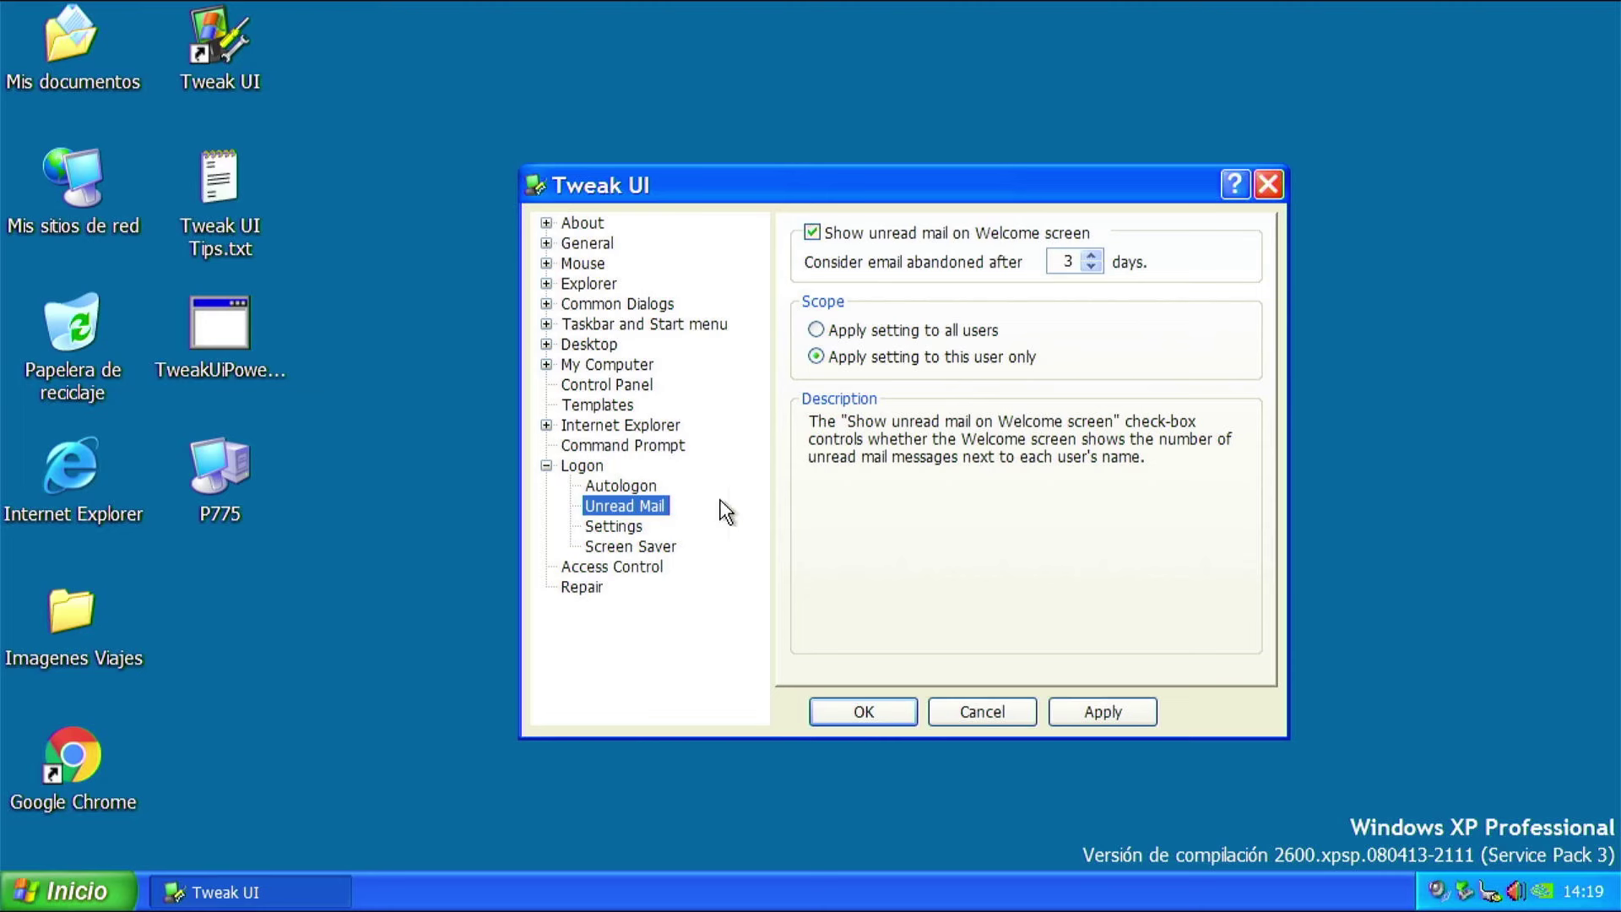
{"action": "left_click", "coordinate": [621, 528]}
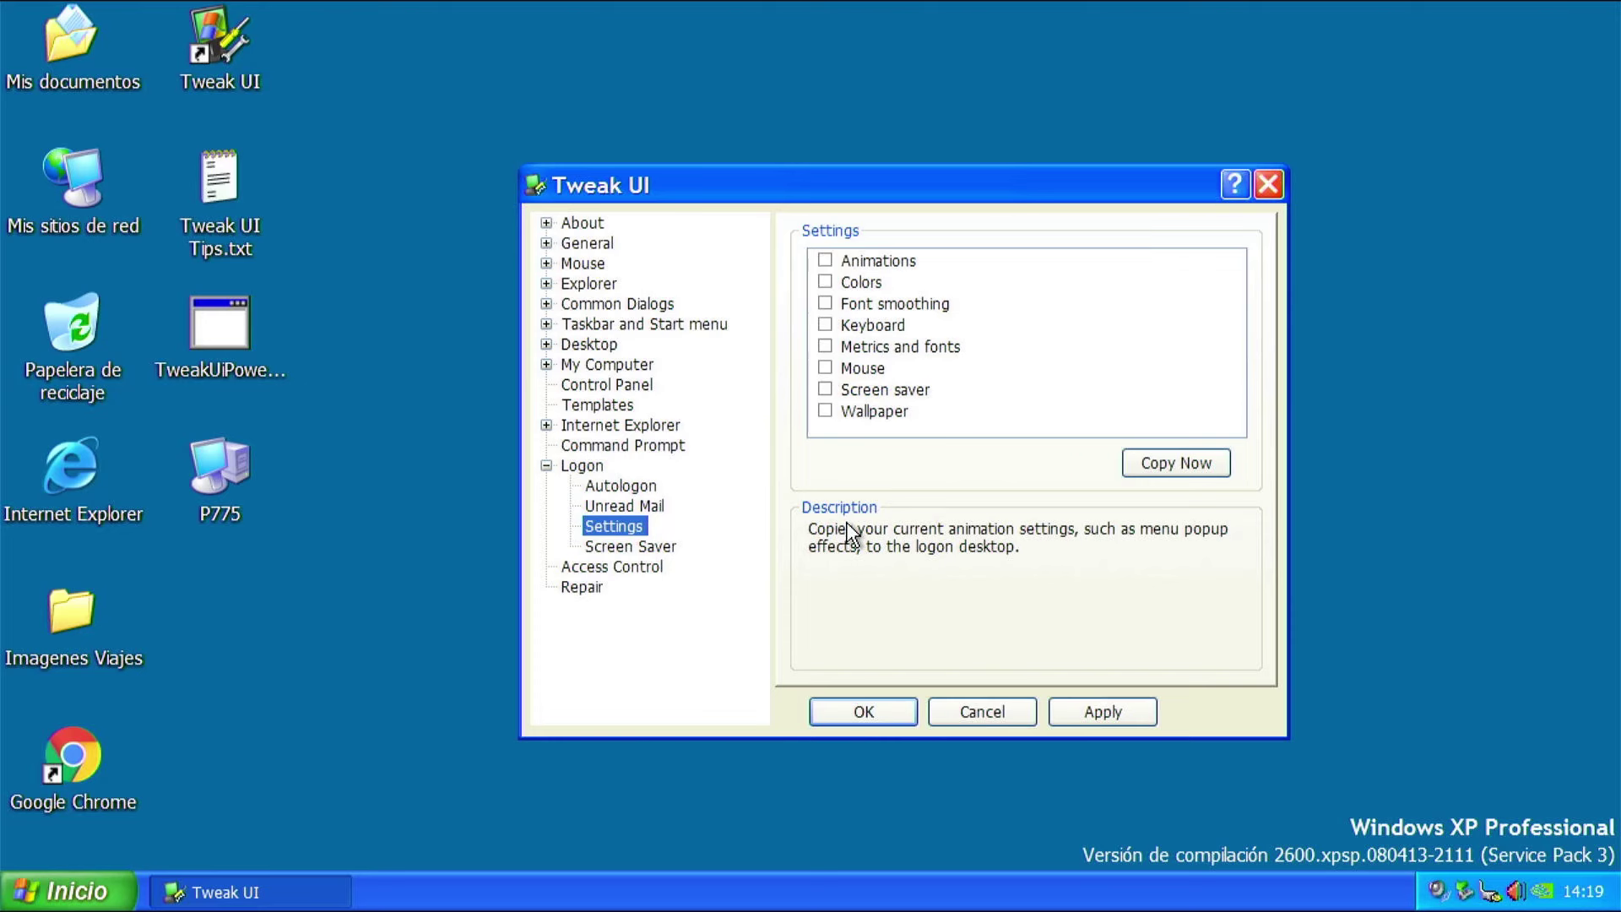
{"action": "left_click", "coordinate": [868, 262]}
{"action": "left_click", "coordinate": [869, 283]}
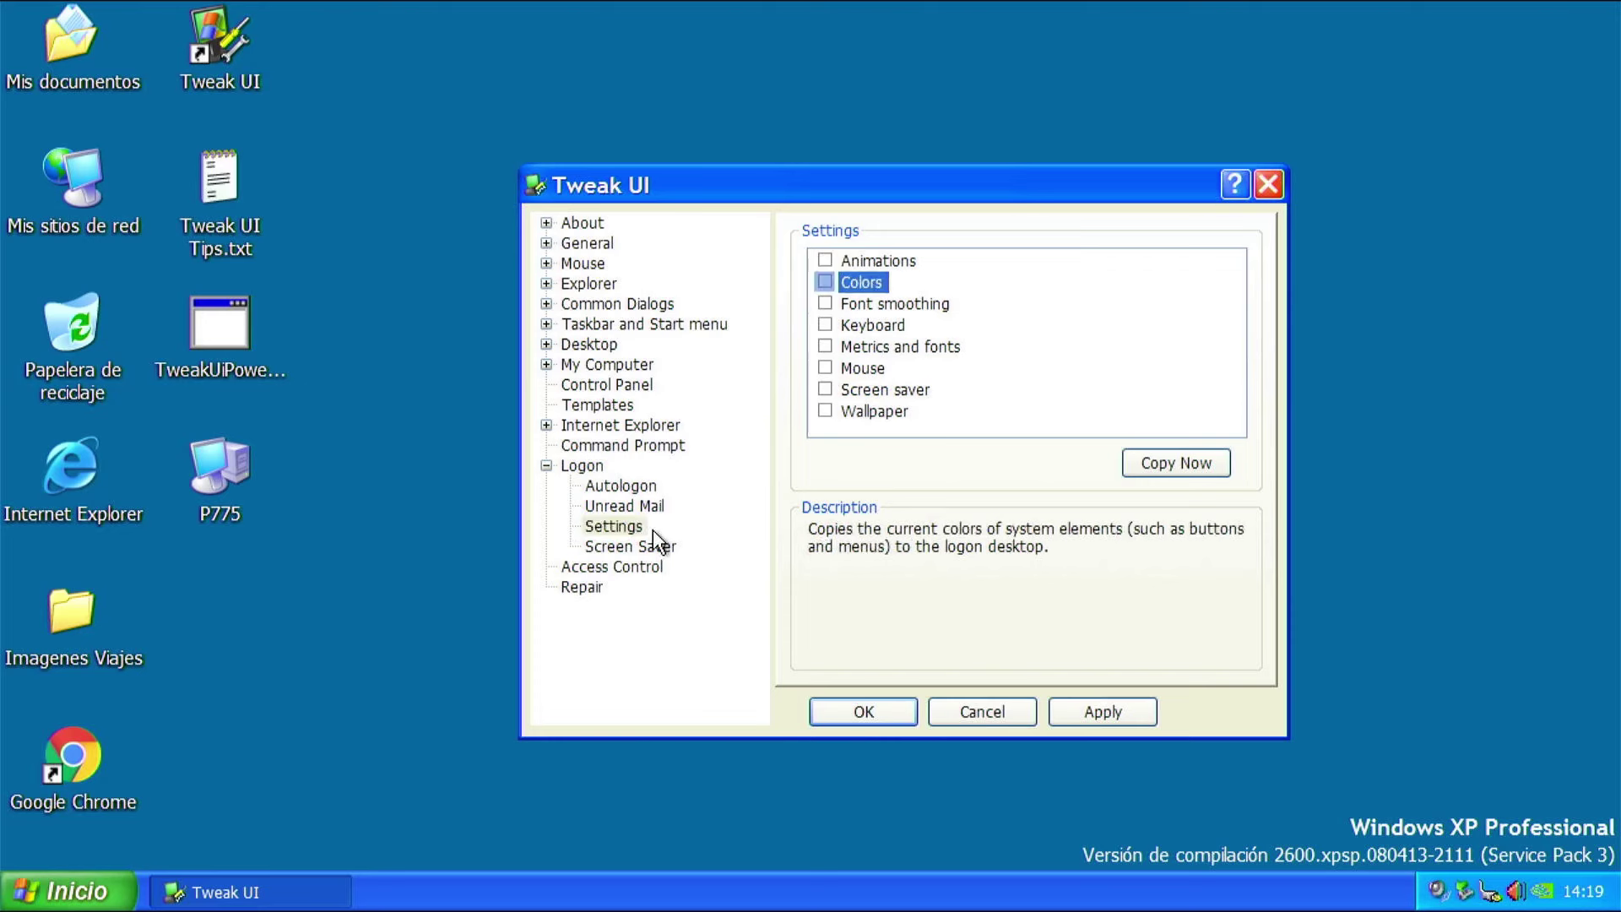
{"action": "left_click", "coordinate": [644, 547]}
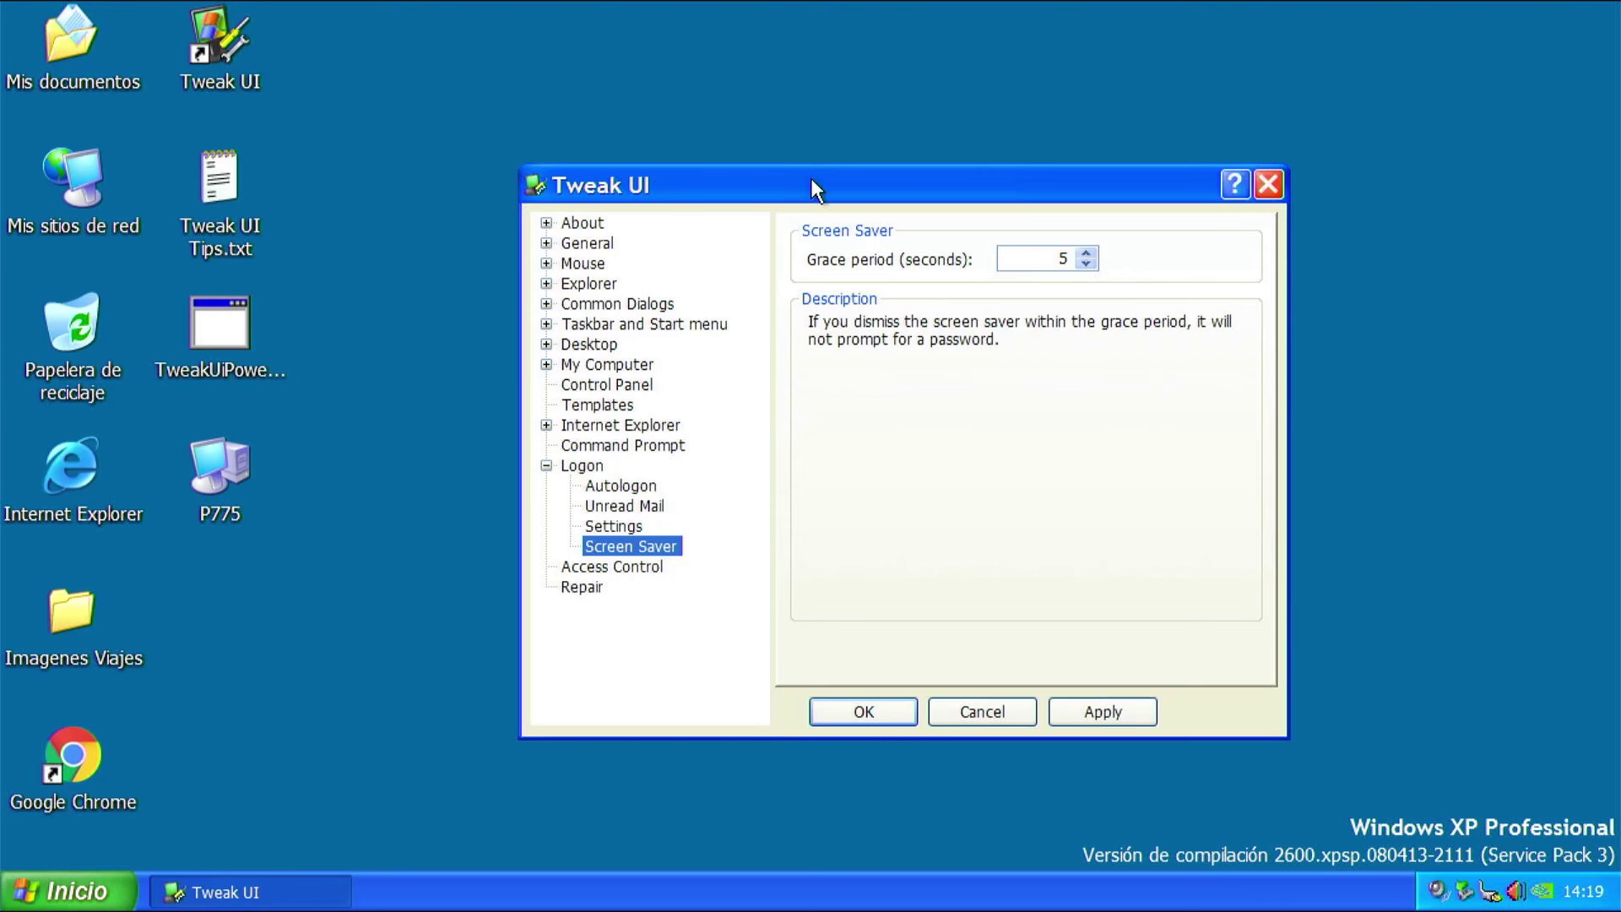
Step: Increase the screen saver's grace period in seconds, moving the Tweak UI window slightly
{"action": "left_click_drag", "start_coordinate": [812, 179], "coordinate": [905, 165]}
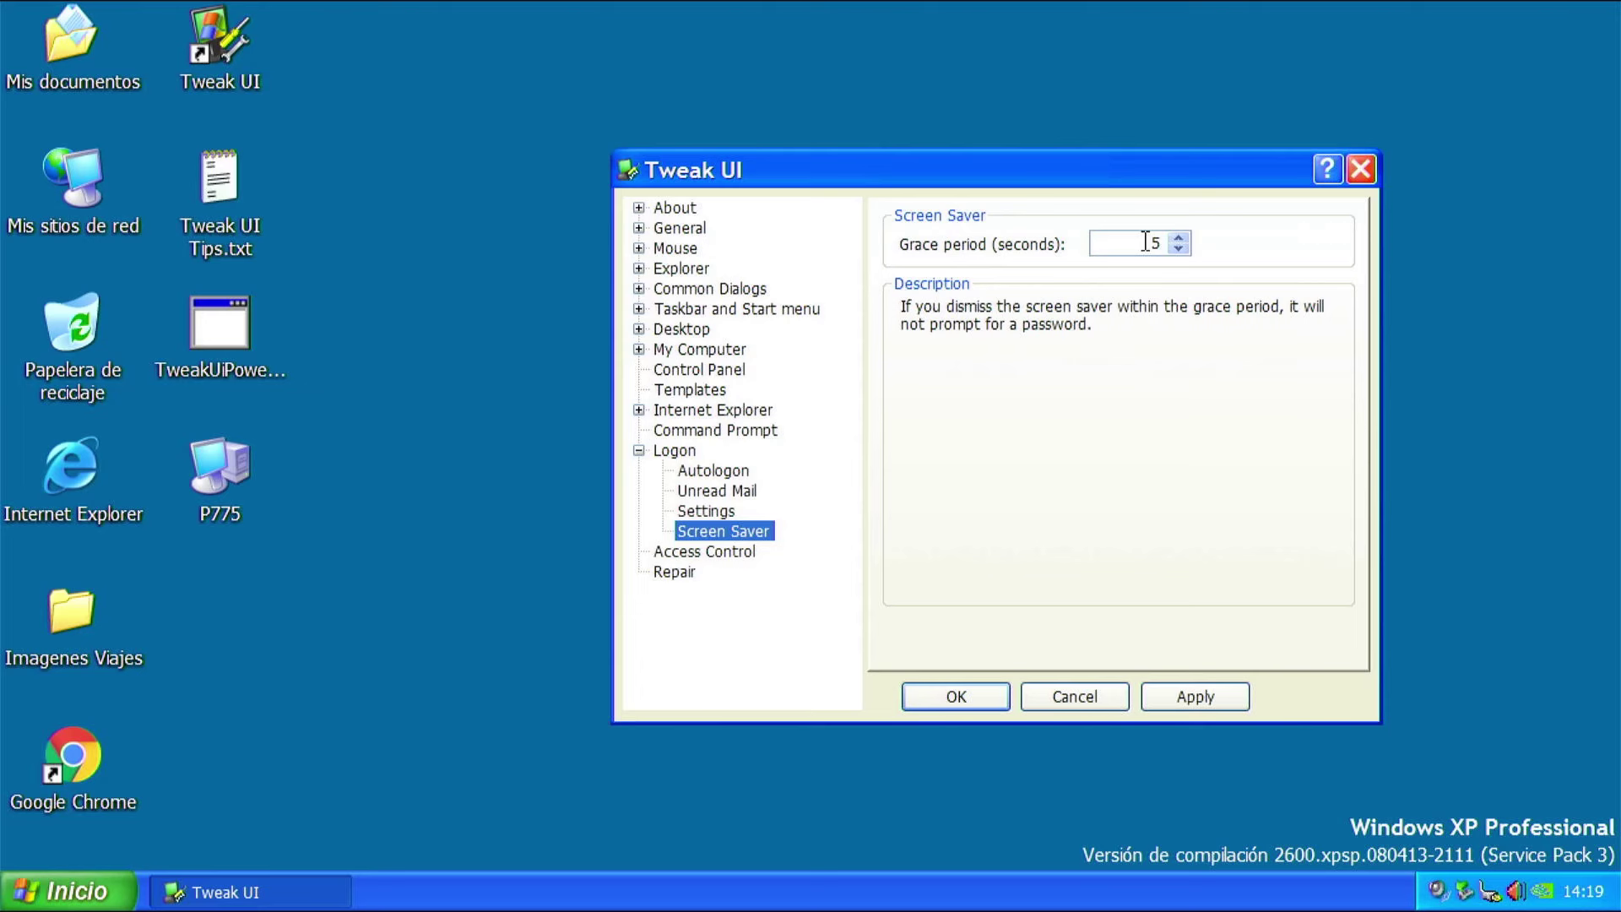
{"action": "left_click_drag", "start_coordinate": [1146, 242], "coordinate": [1192, 251]}
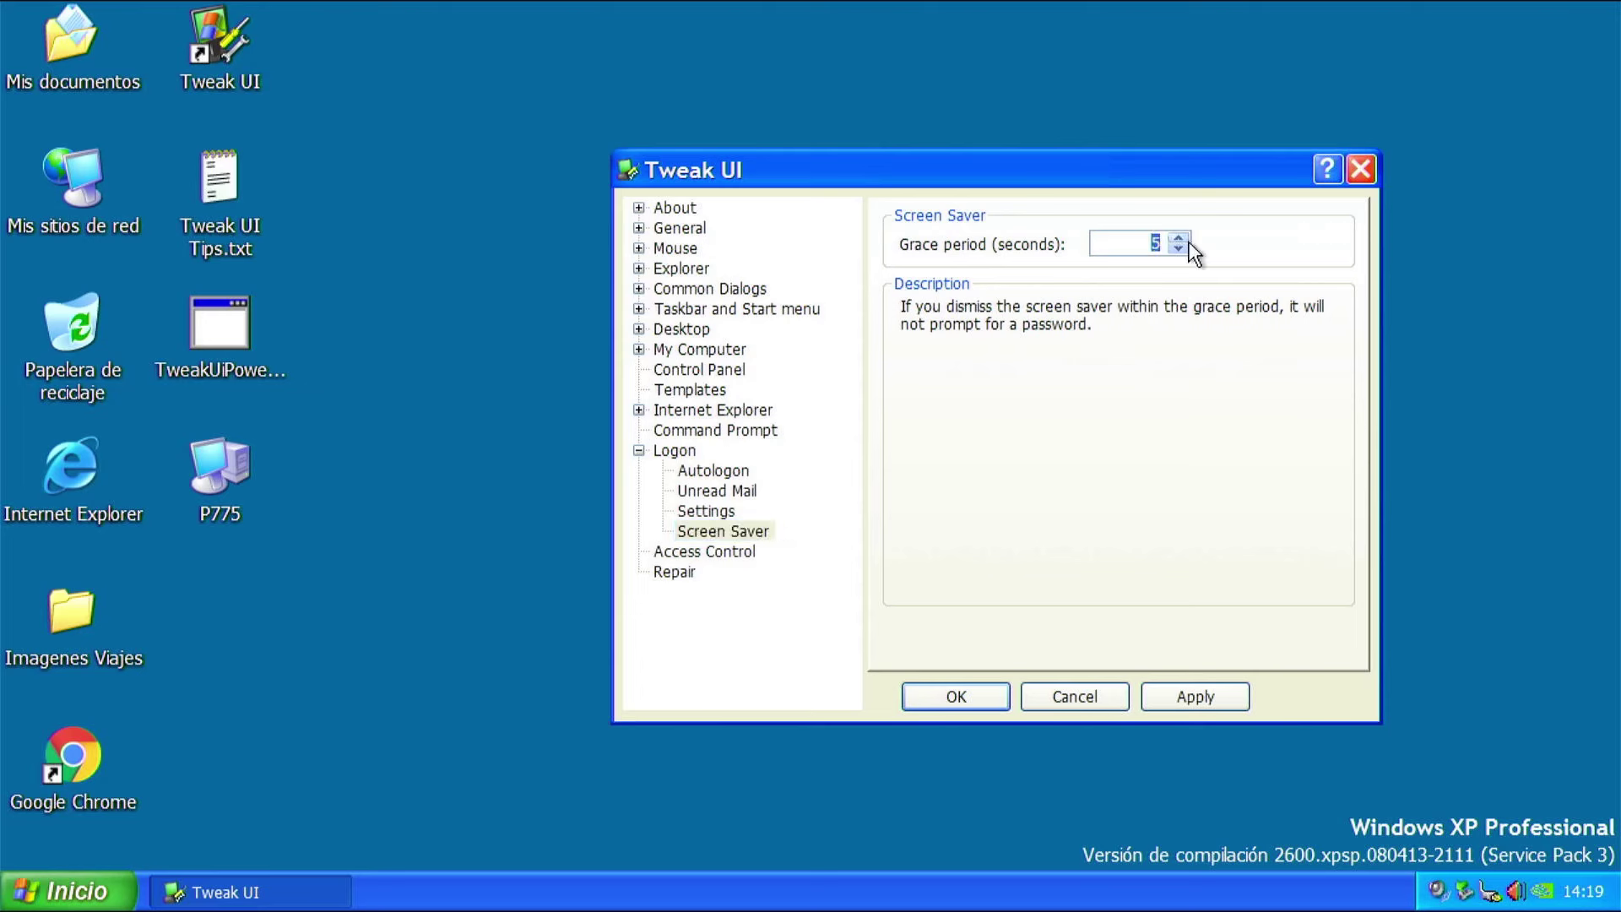
{"action": "left_click", "coordinate": [1179, 239]}
{"action": "left_click", "coordinate": [1179, 238]}
{"action": "left_click", "coordinate": [1179, 239]}
{"action": "left_click", "coordinate": [1179, 239]}
{"action": "left_click", "coordinate": [1180, 238]}
Step: Show the Access Control settings and look through the operations whose access can be controlled, keeping Manage file and print sharing selected
{"action": "left_click", "coordinate": [731, 552]}
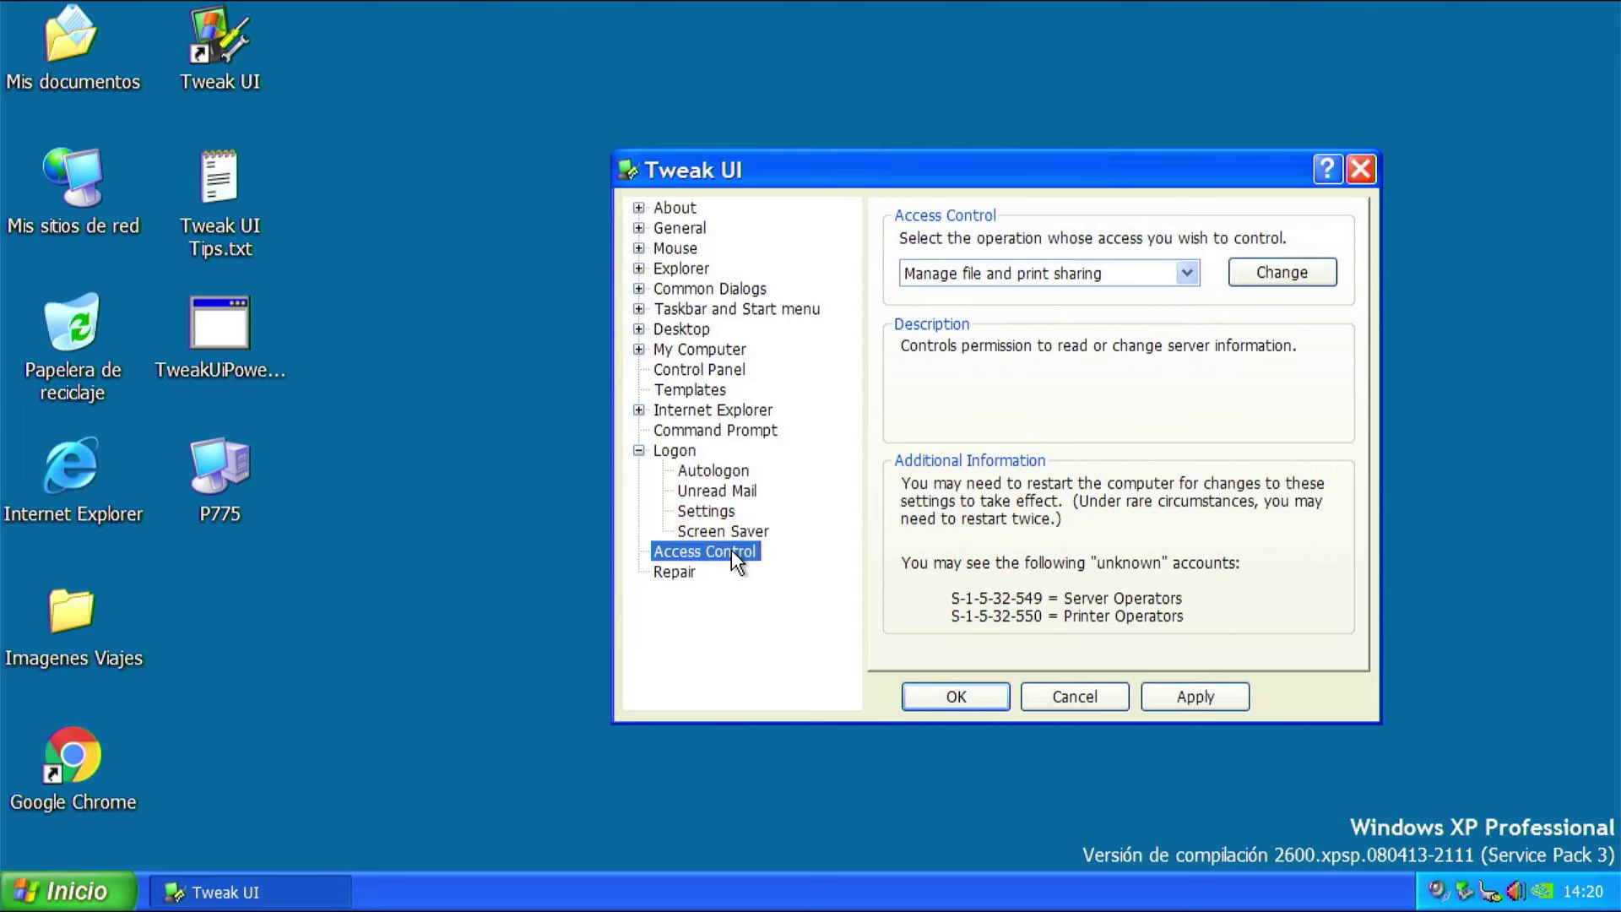
{"action": "left_click", "coordinate": [1194, 275]}
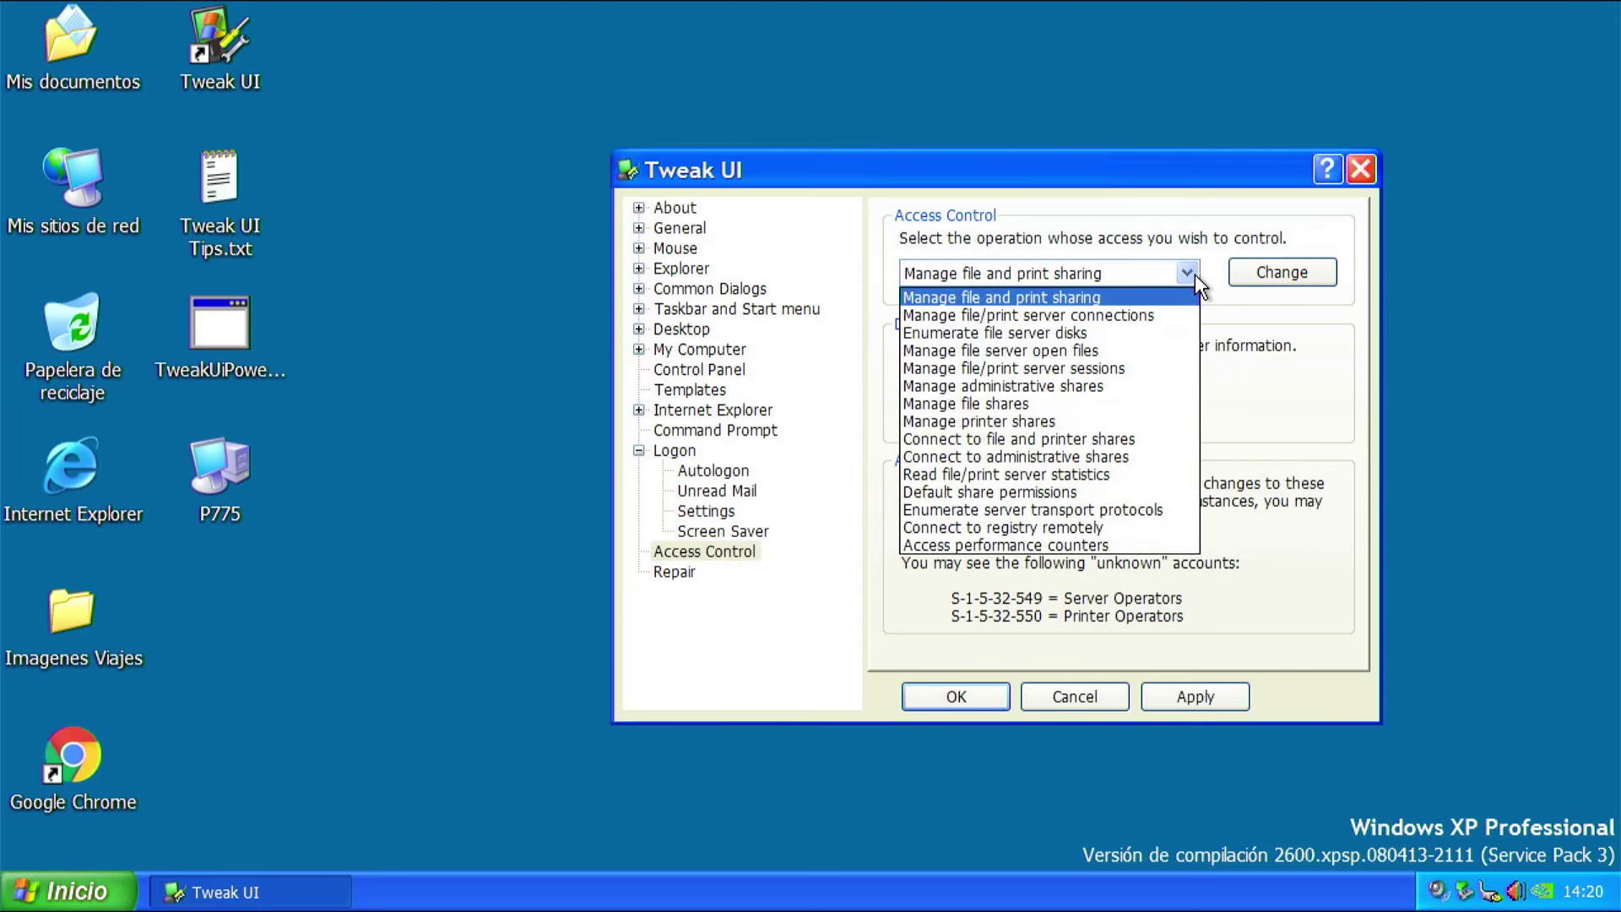
{"action": "left_click", "coordinate": [1195, 276]}
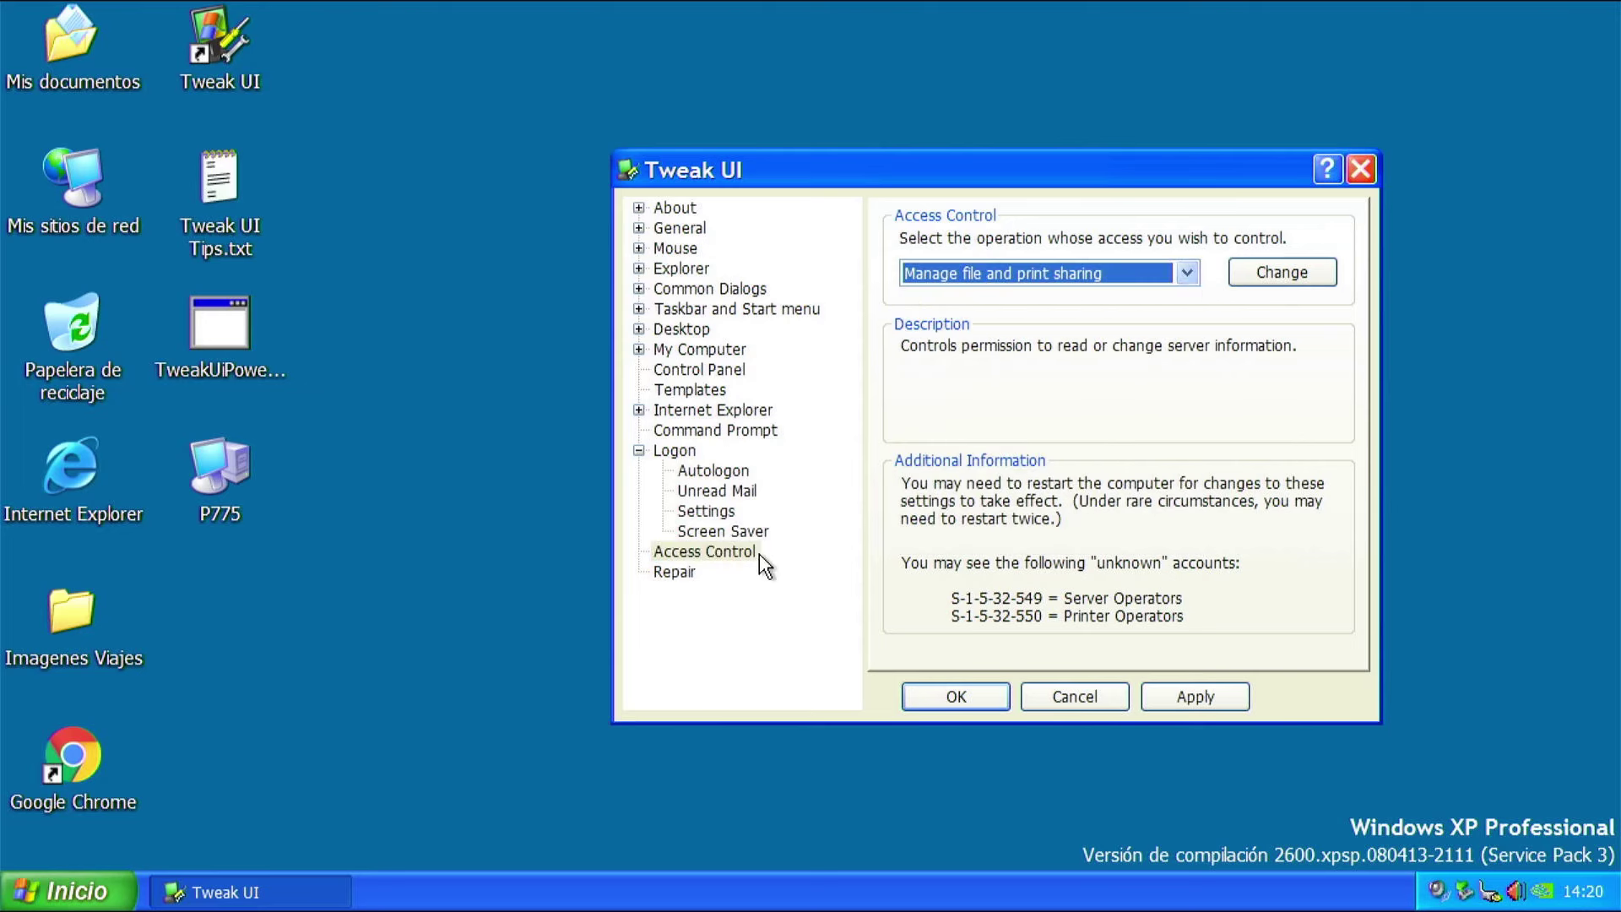
{"action": "left_click", "coordinate": [1162, 277]}
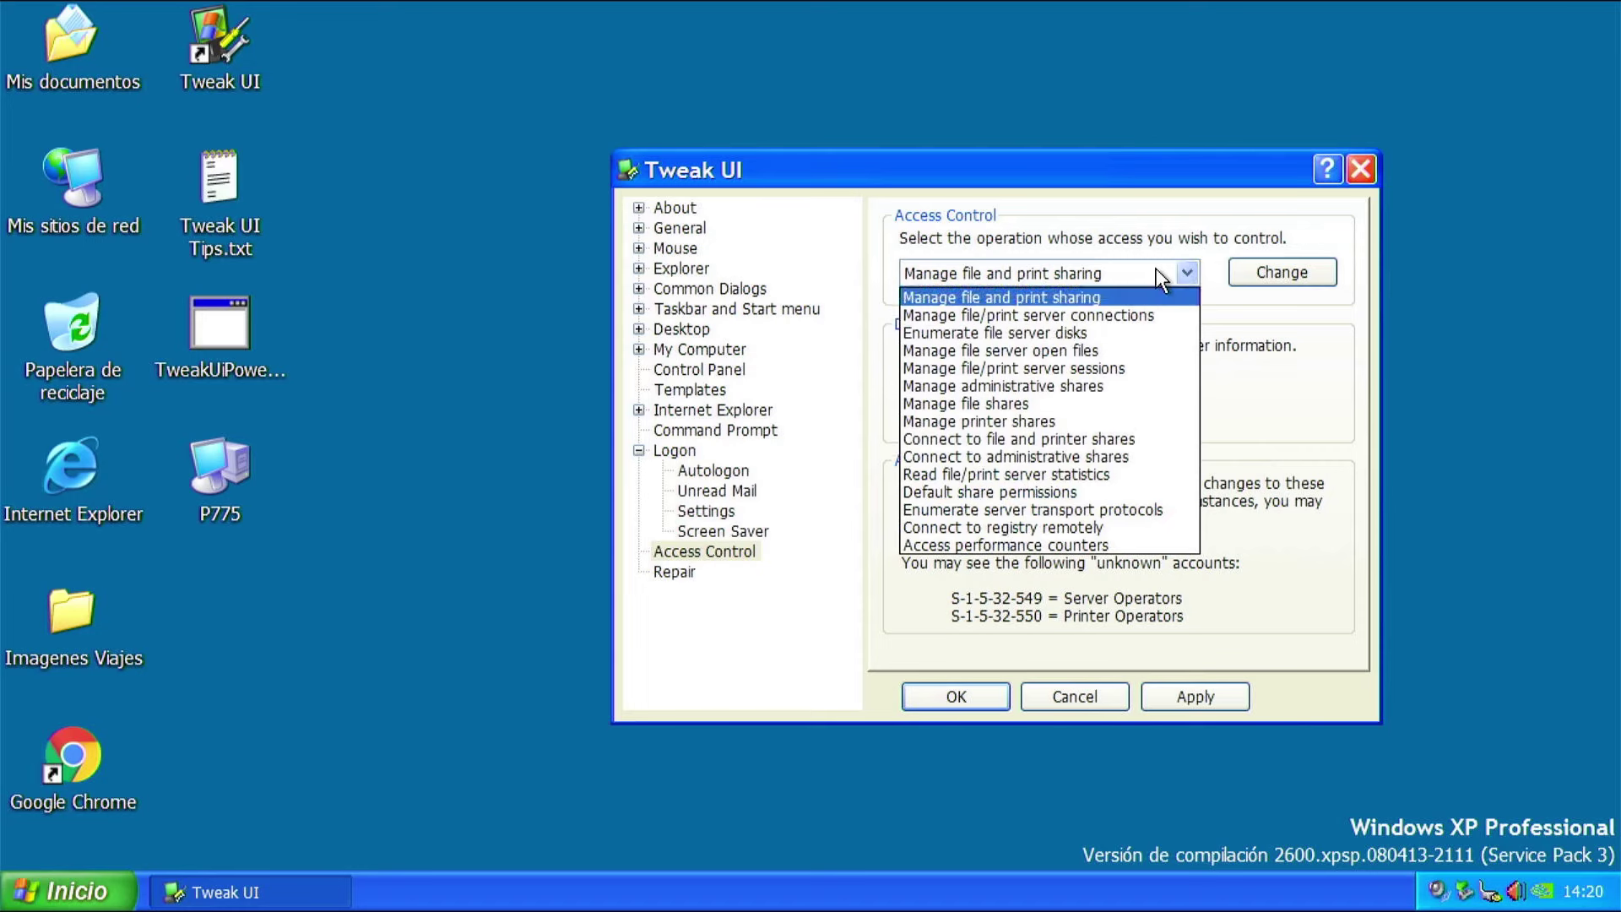
{"action": "left_click", "coordinate": [748, 557]}
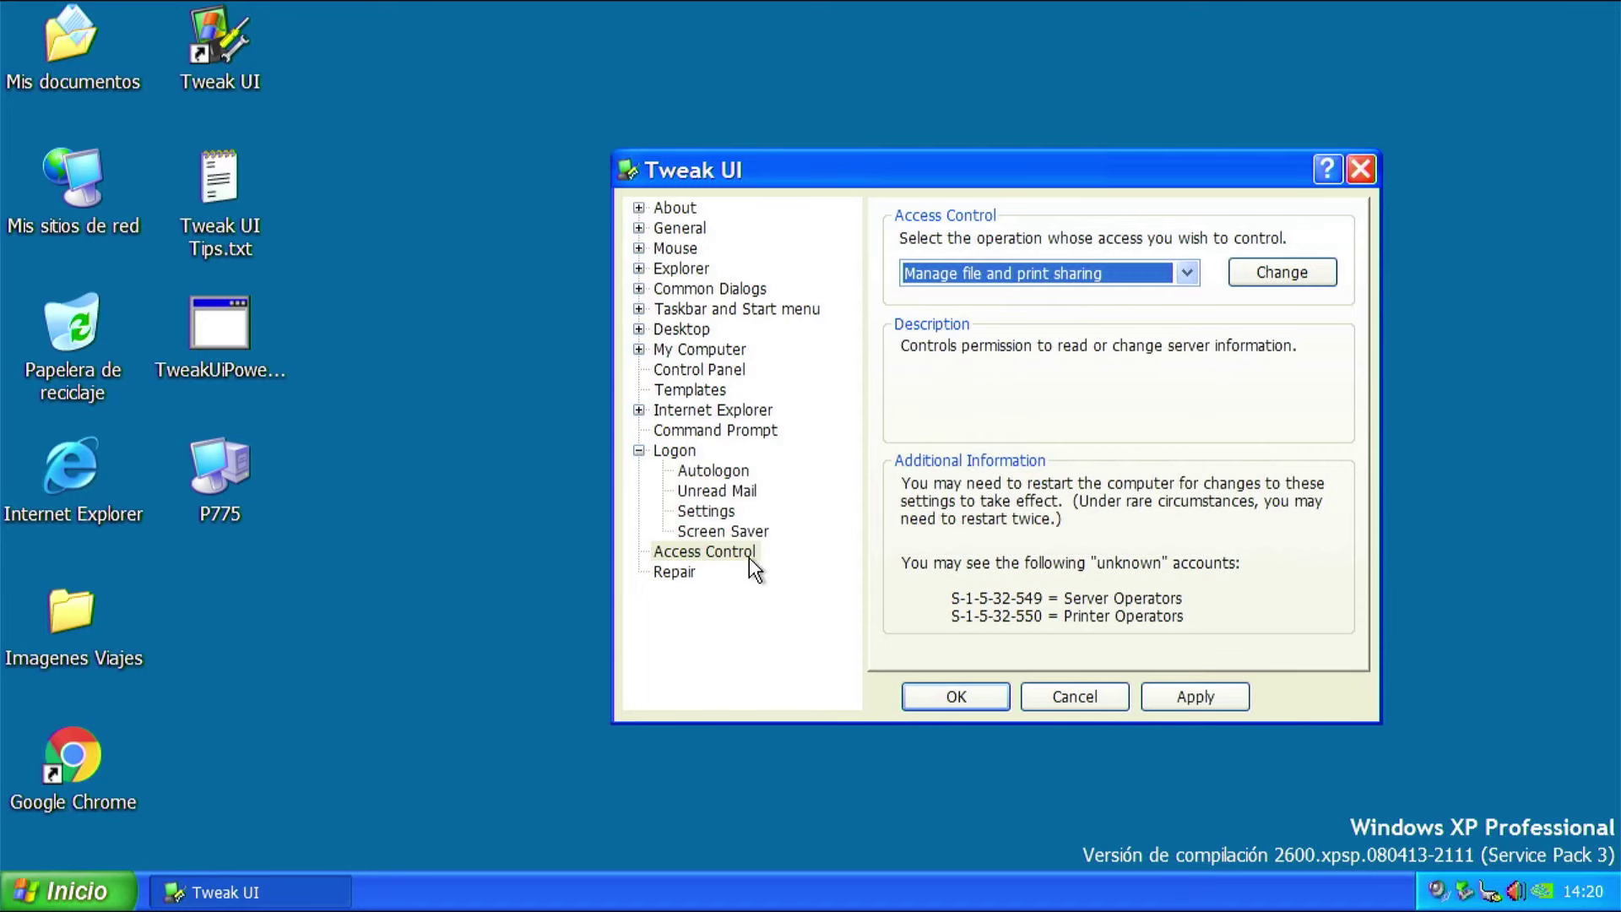
Step: Show the Repair category and run the Rebuild Icons repair
{"action": "left_click", "coordinate": [676, 573]}
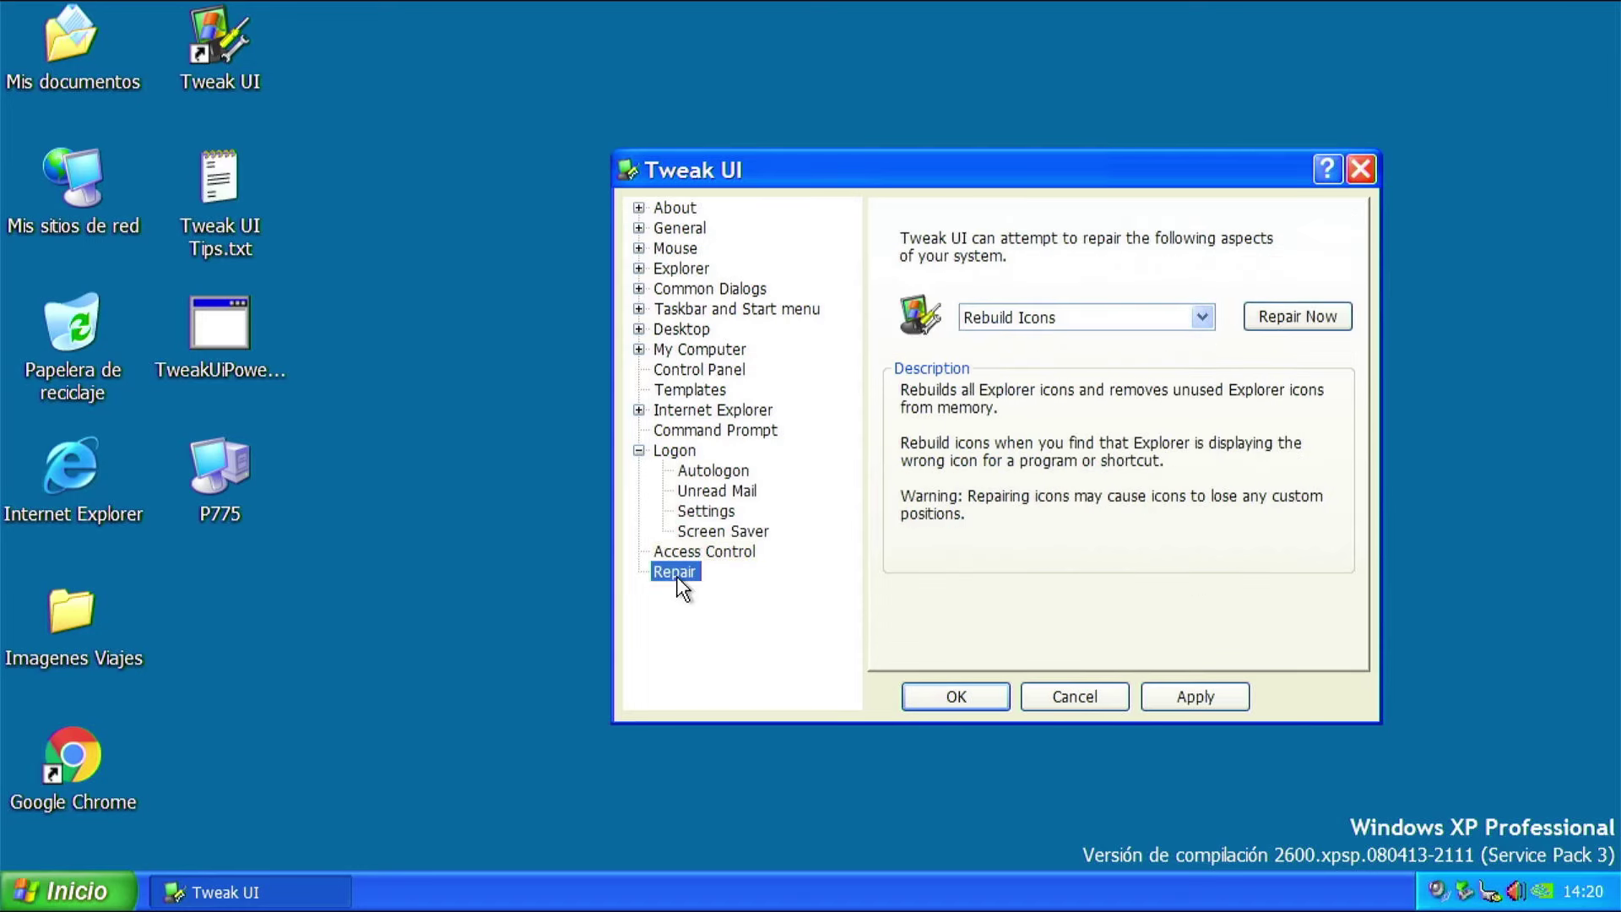
{"action": "left_click", "coordinate": [1202, 317]}
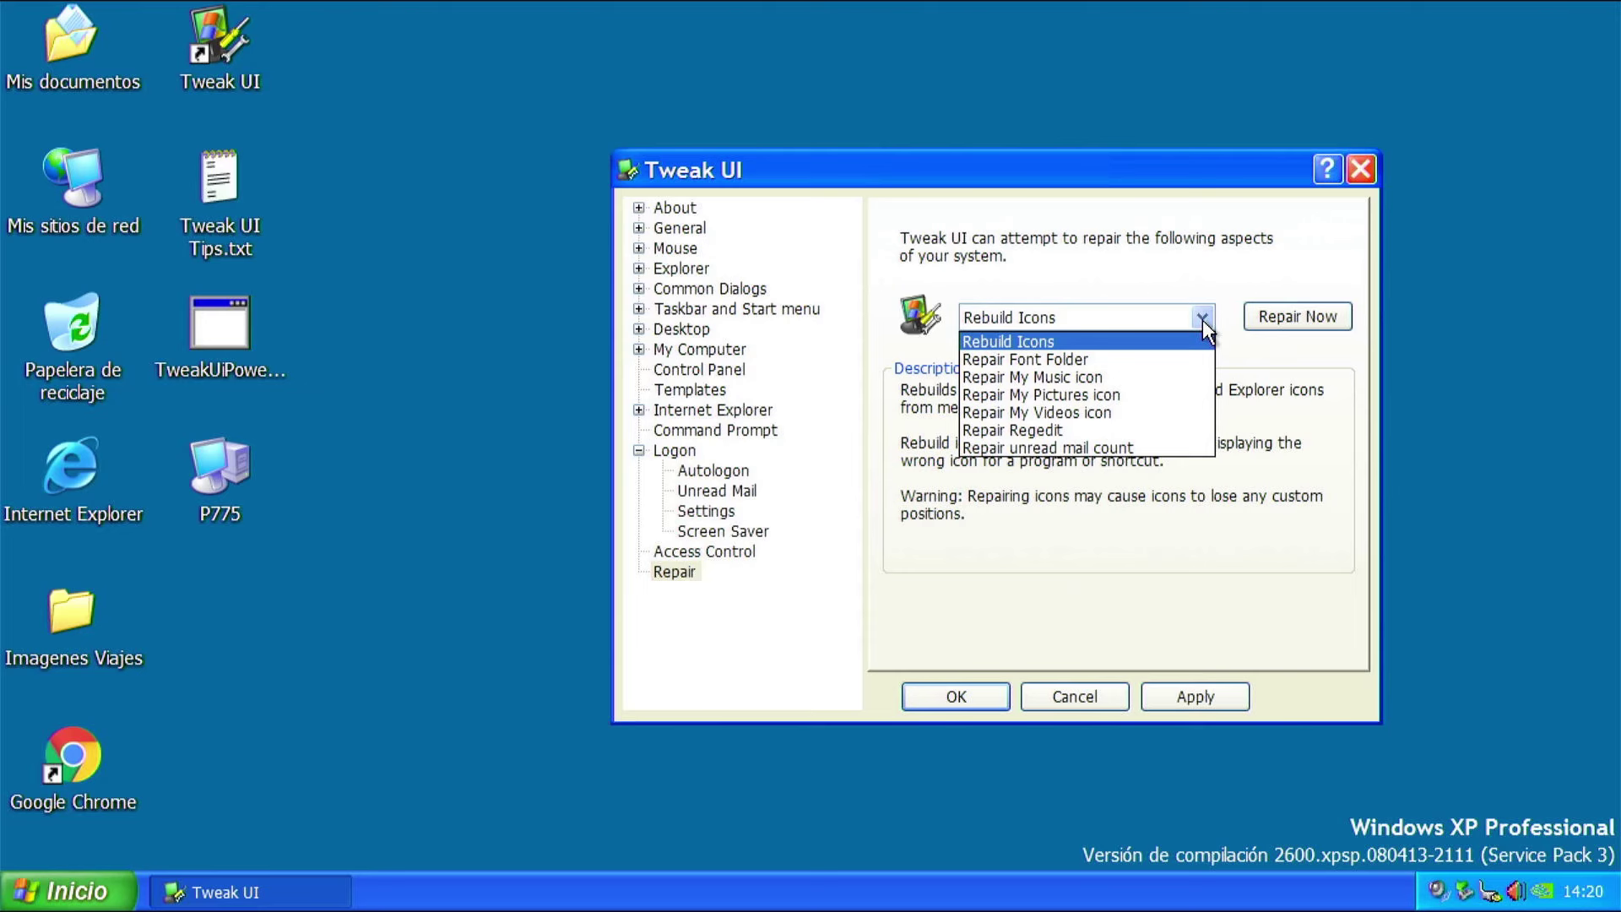
{"action": "left_click", "coordinate": [1050, 339]}
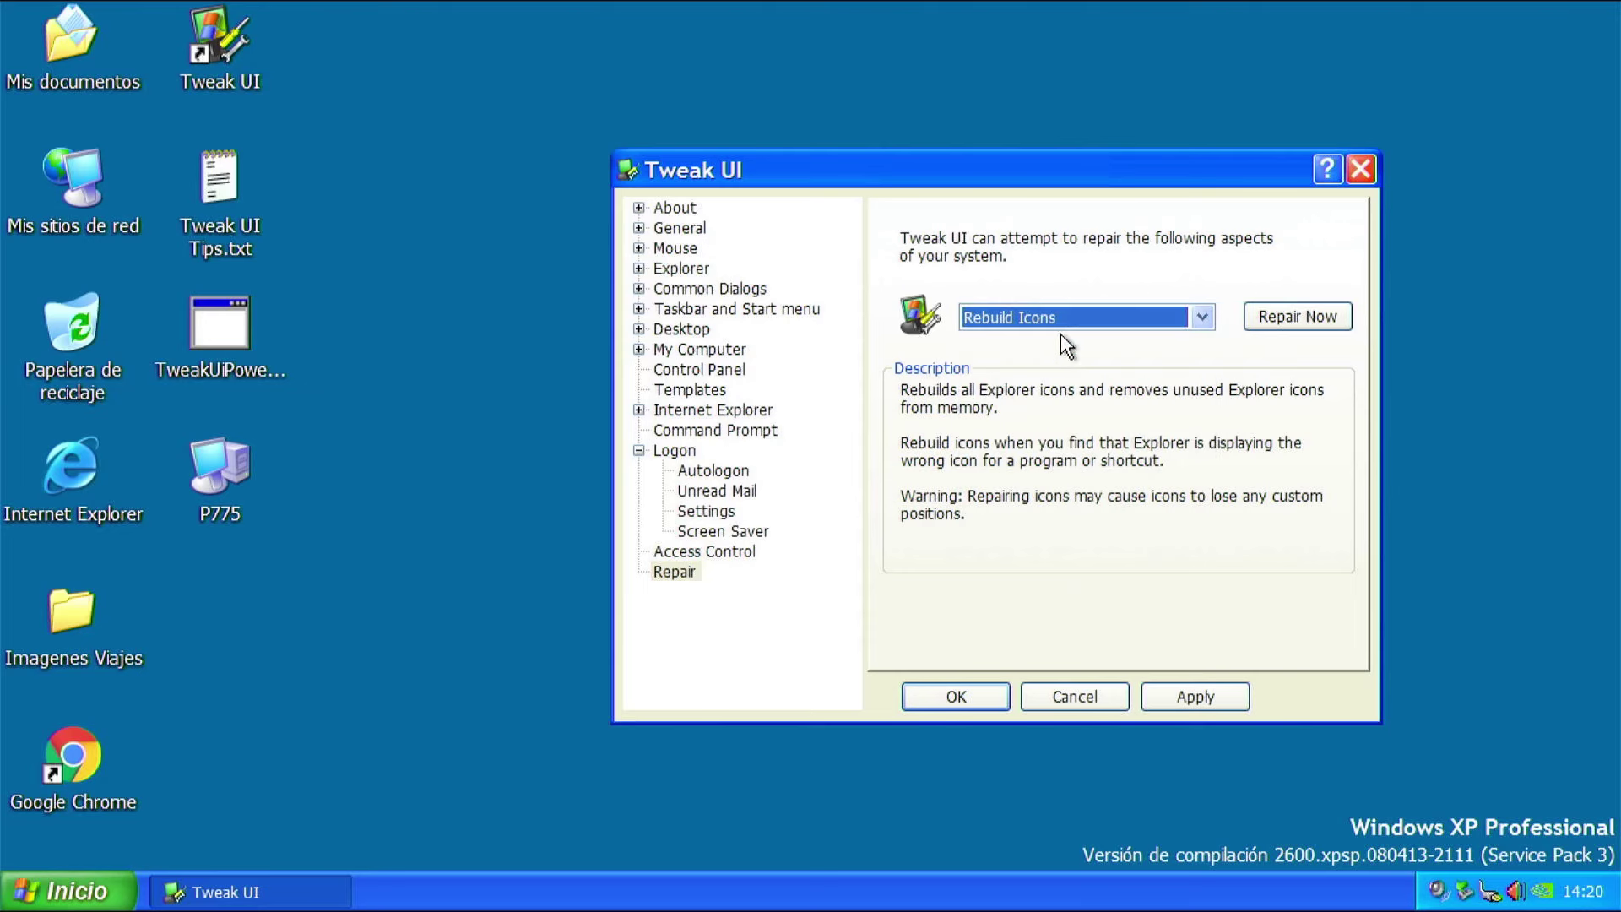
{"action": "left_click", "coordinate": [1283, 321]}
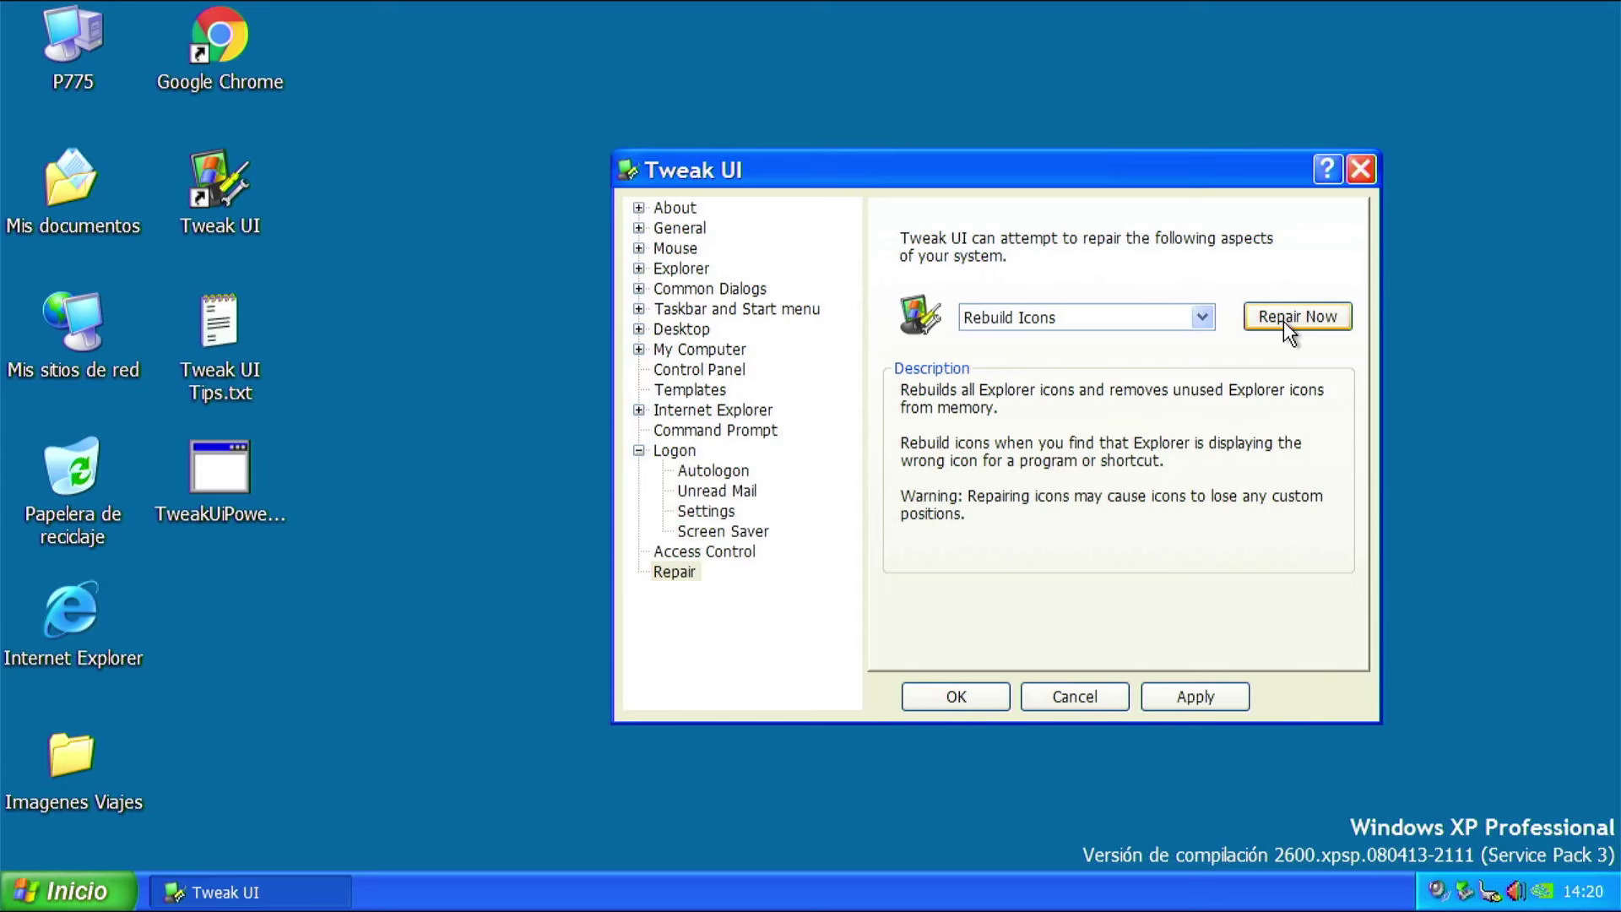
Step: Select Repair Regedit as the repair operation and open the Registry Editor by running REGEDIT
{"action": "left_click", "coordinate": [1202, 317]}
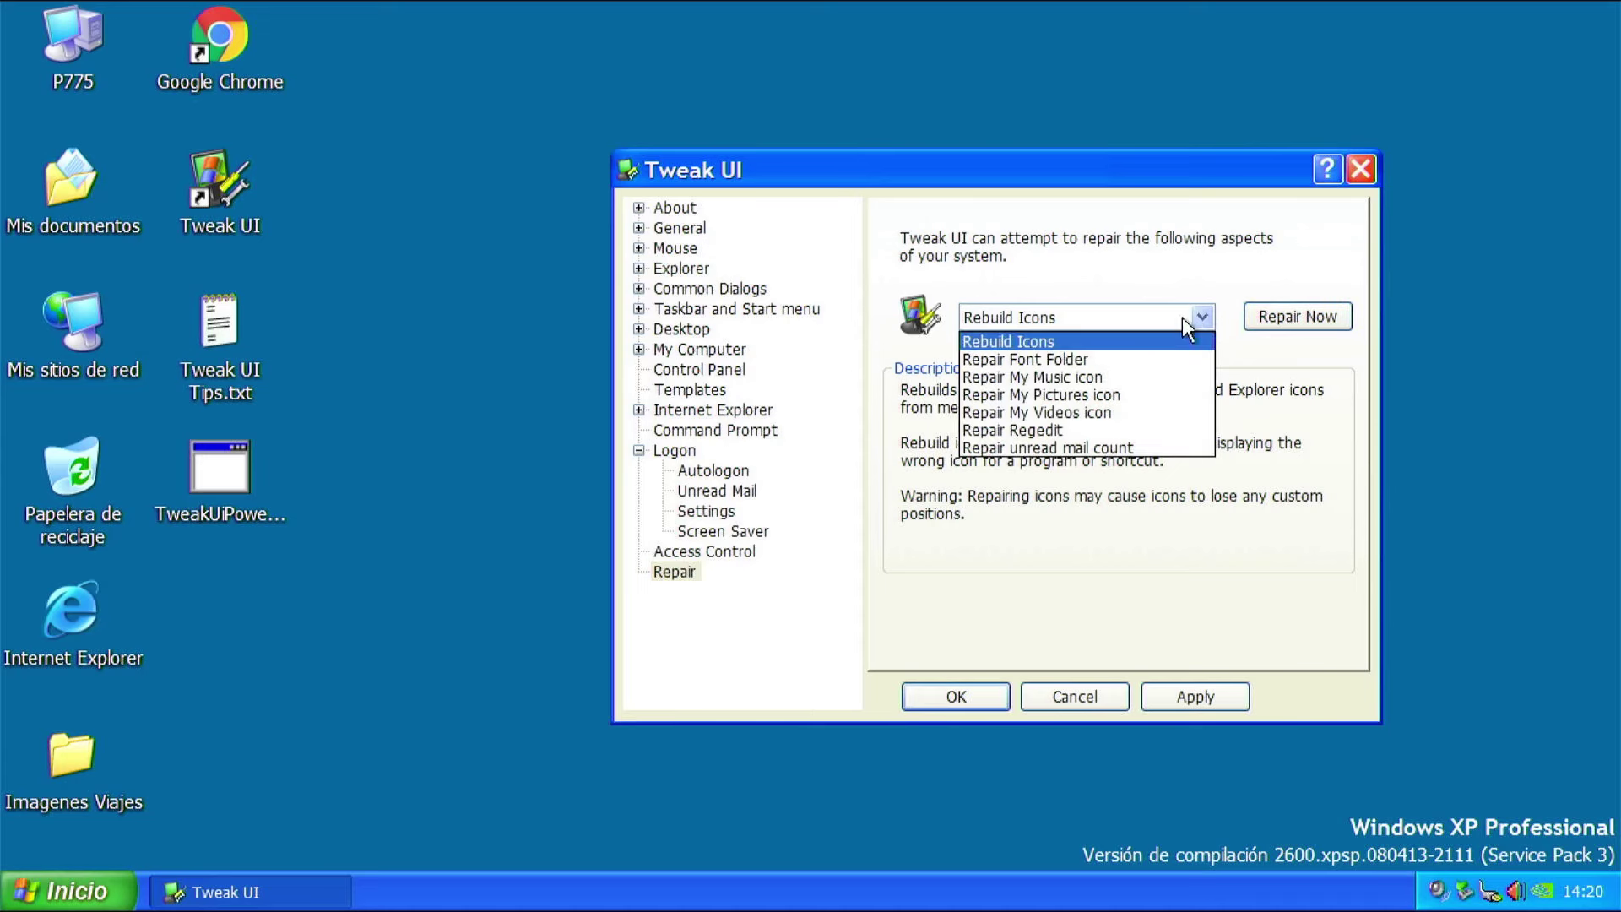
{"action": "left_click", "coordinate": [1036, 429]}
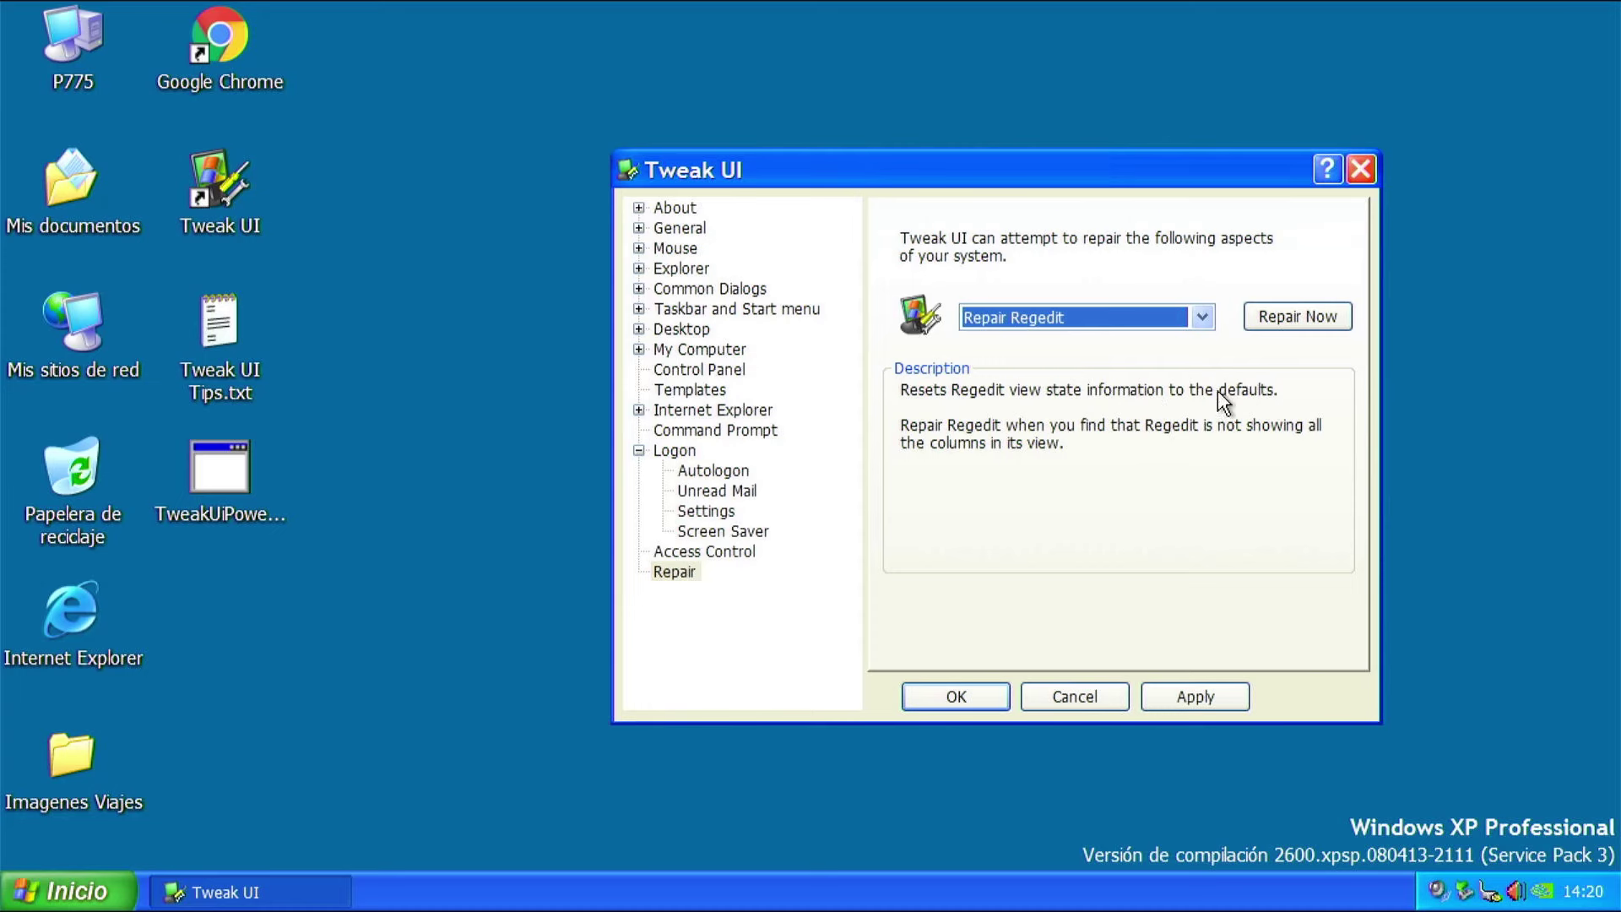
{"action": "left_click", "coordinate": [67, 891]}
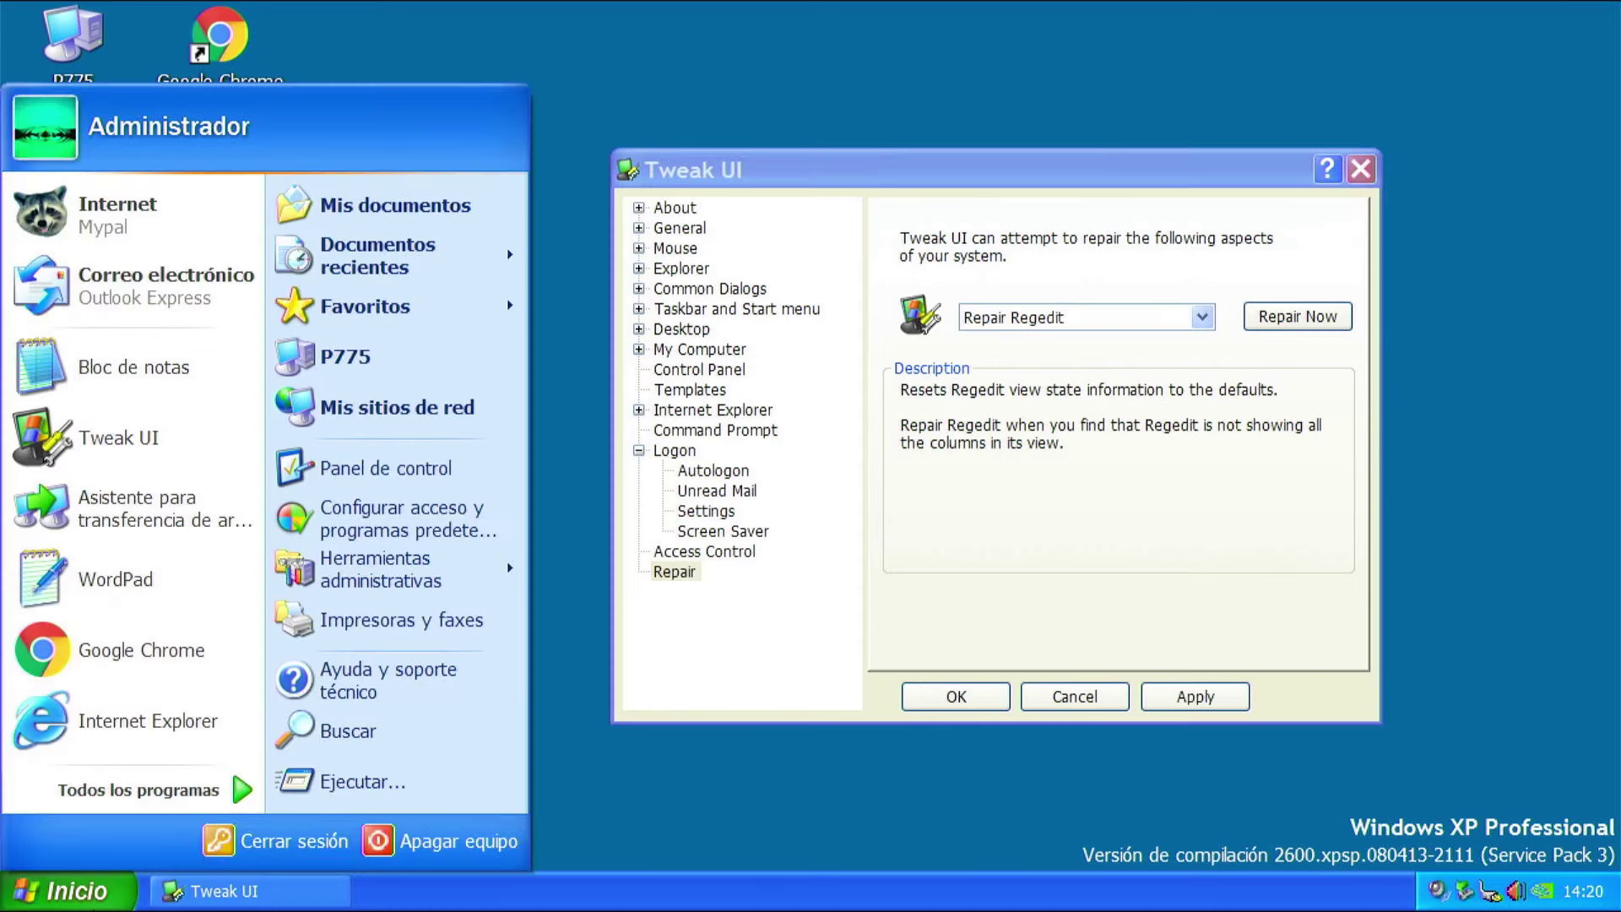
{"action": "left_click", "coordinate": [348, 780]}
{"action": "type", "text": "REG"}
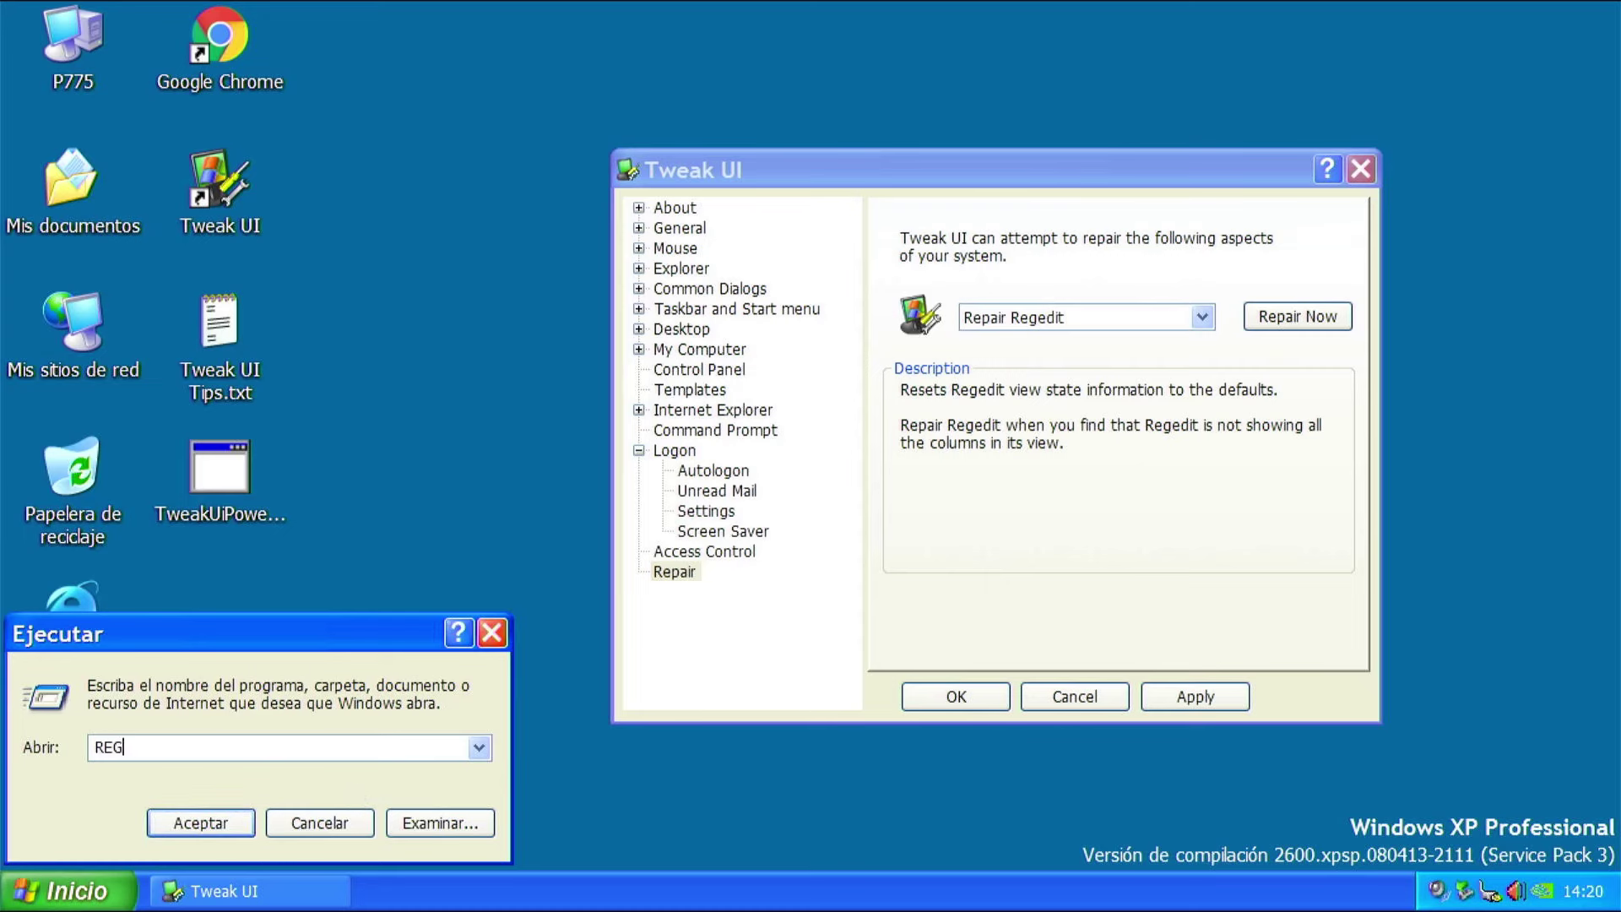
{"action": "type", "text": "EDIT"}
{"action": "key", "text": "Return"}
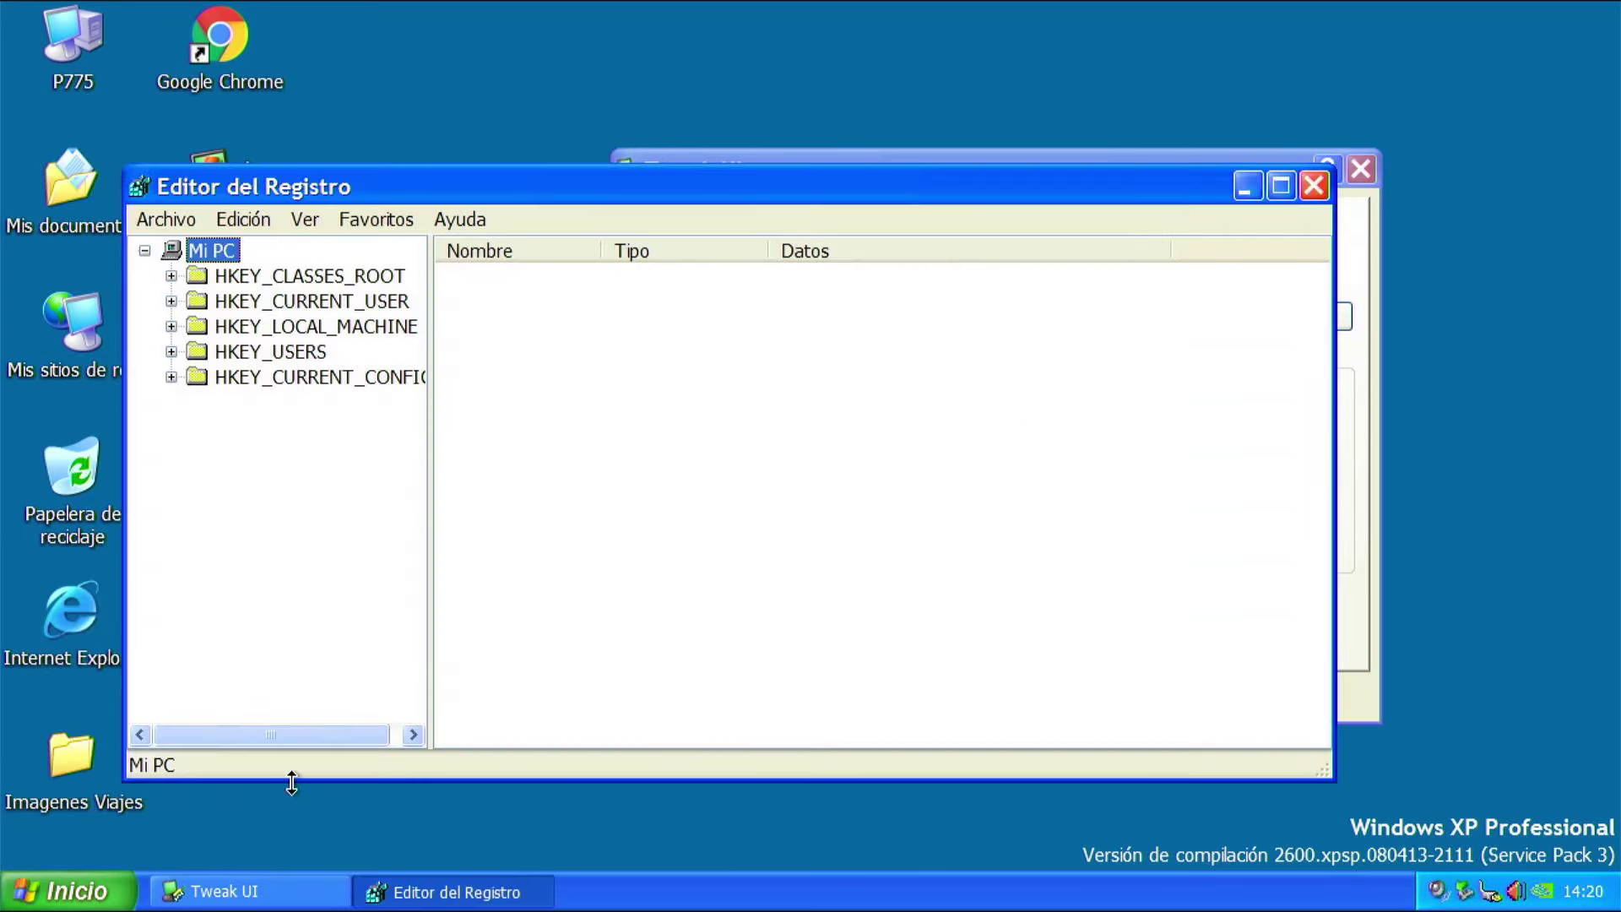
Step: Expand HKEY_CLASSES_ROOT in the registry tree, select its .acw key and close the Registry Editor
{"action": "left_click", "coordinate": [174, 274]}
{"action": "left_click", "coordinate": [258, 352]}
{"action": "left_click", "coordinate": [257, 427]}
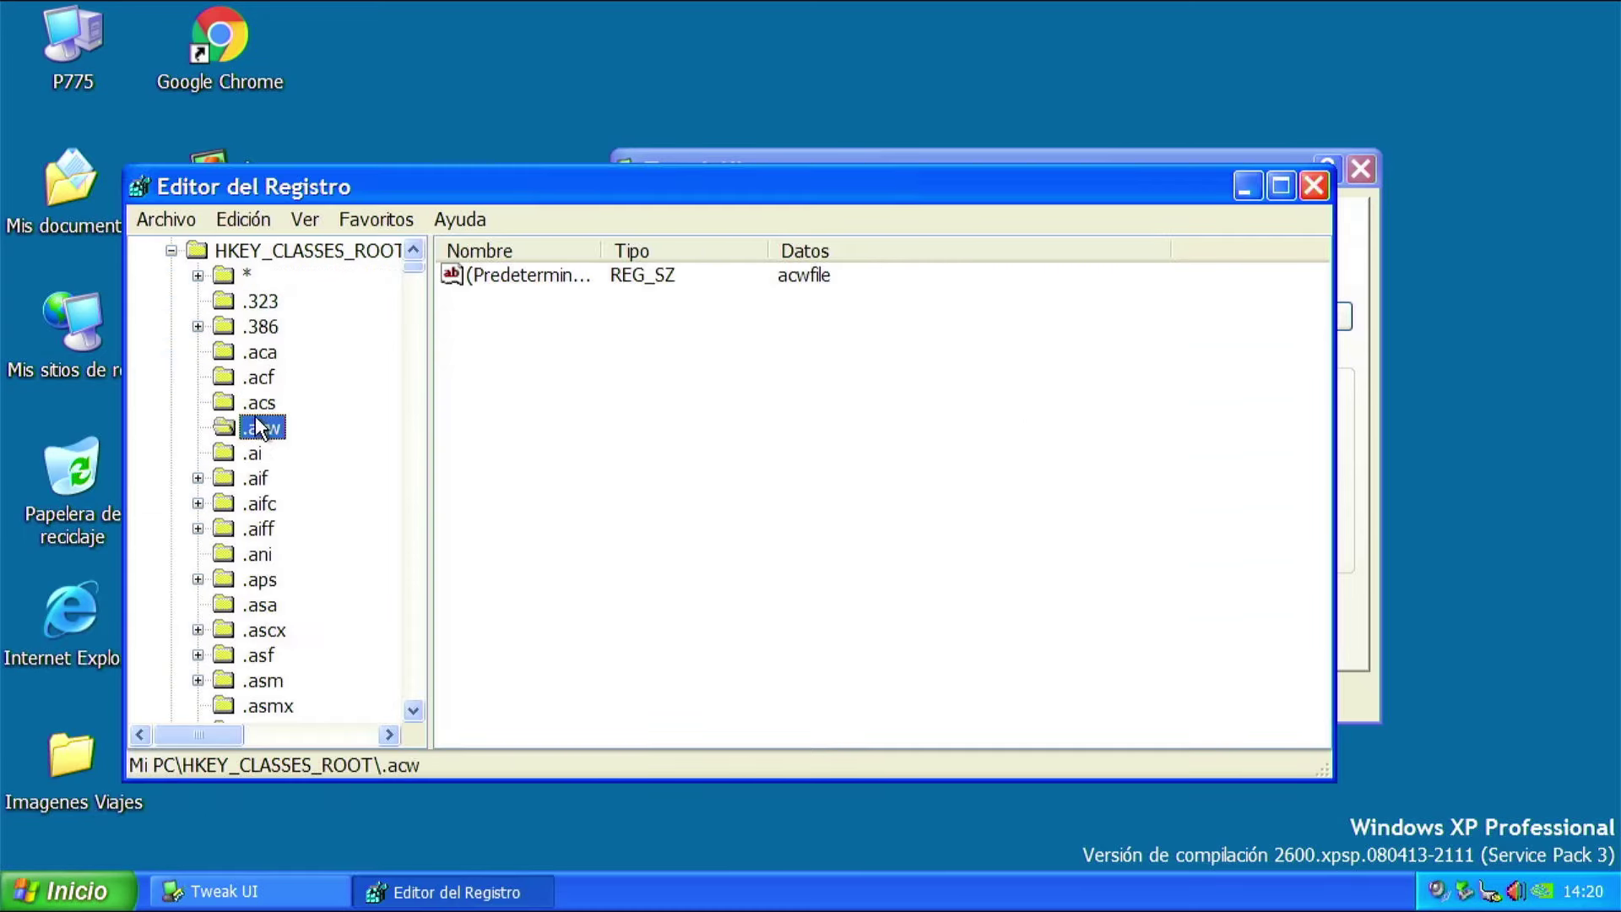
{"action": "left_click", "coordinate": [1309, 179]}
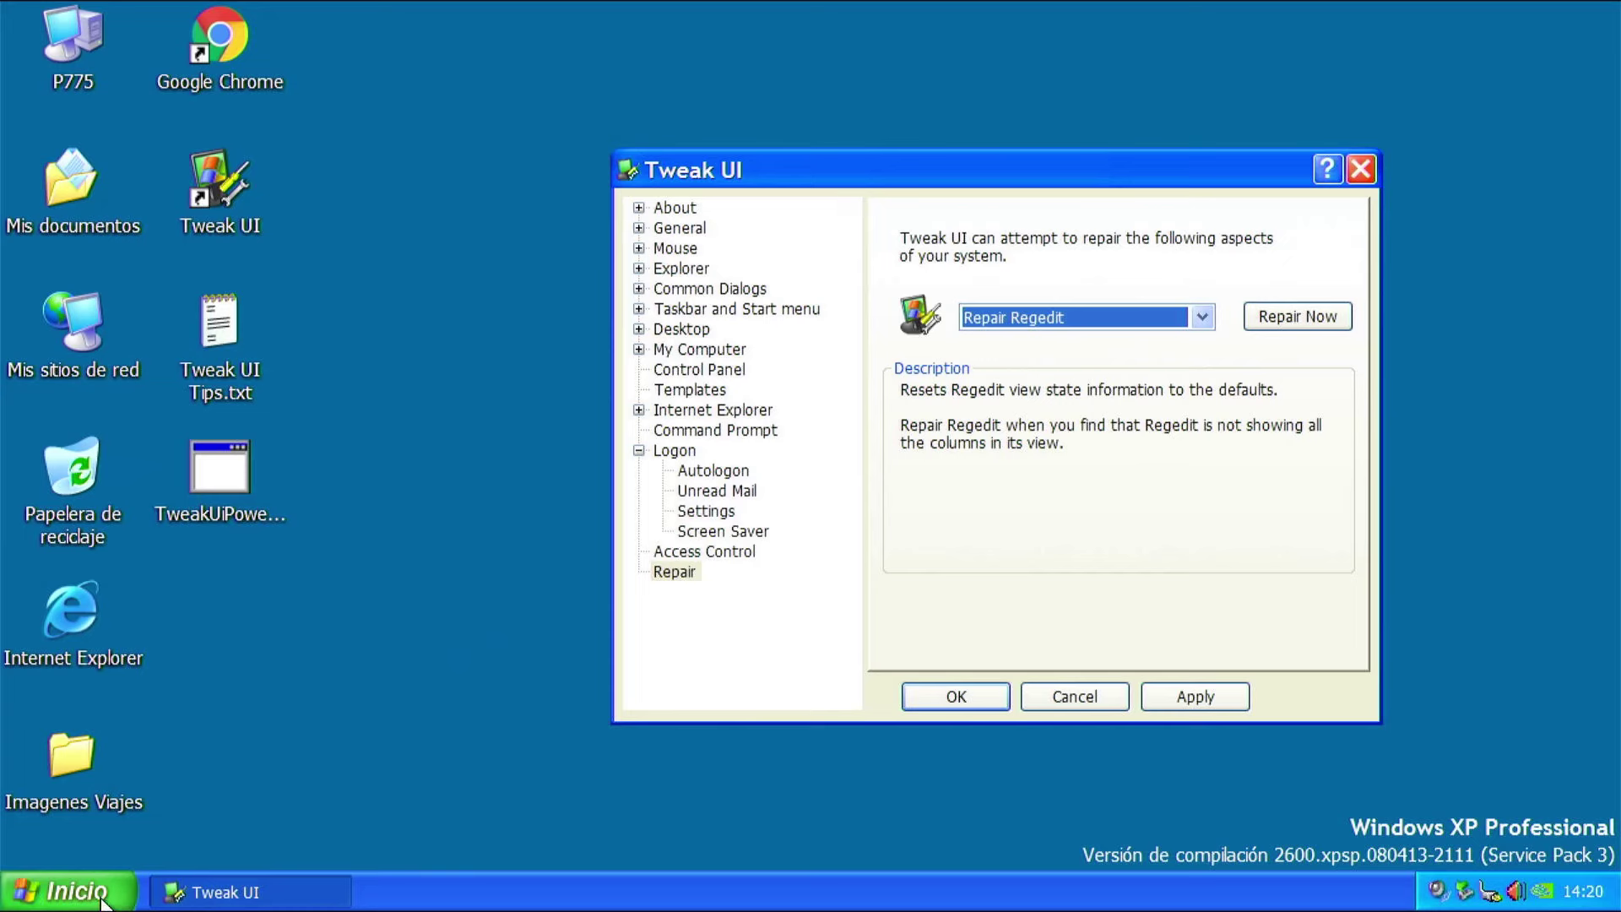
Step: Reopen the Registry Editor by running REGEDIT, check which key its tree shows, and close it again
{"action": "left_click", "coordinate": [32, 893]}
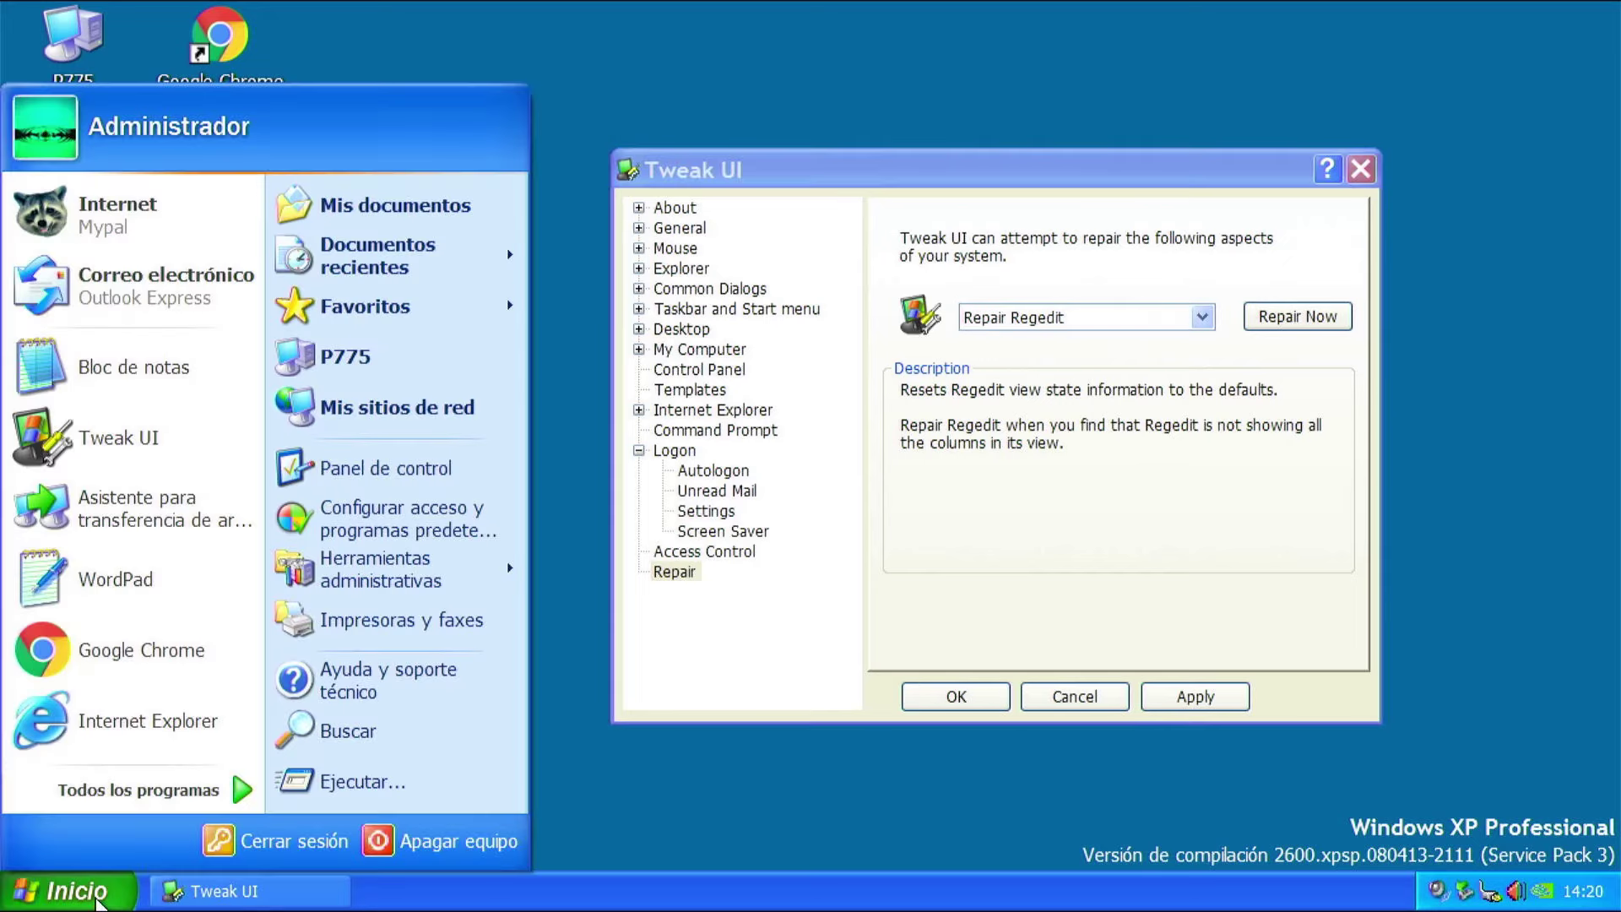
{"action": "left_click", "coordinate": [238, 789]}
{"action": "left_click", "coordinate": [67, 890]}
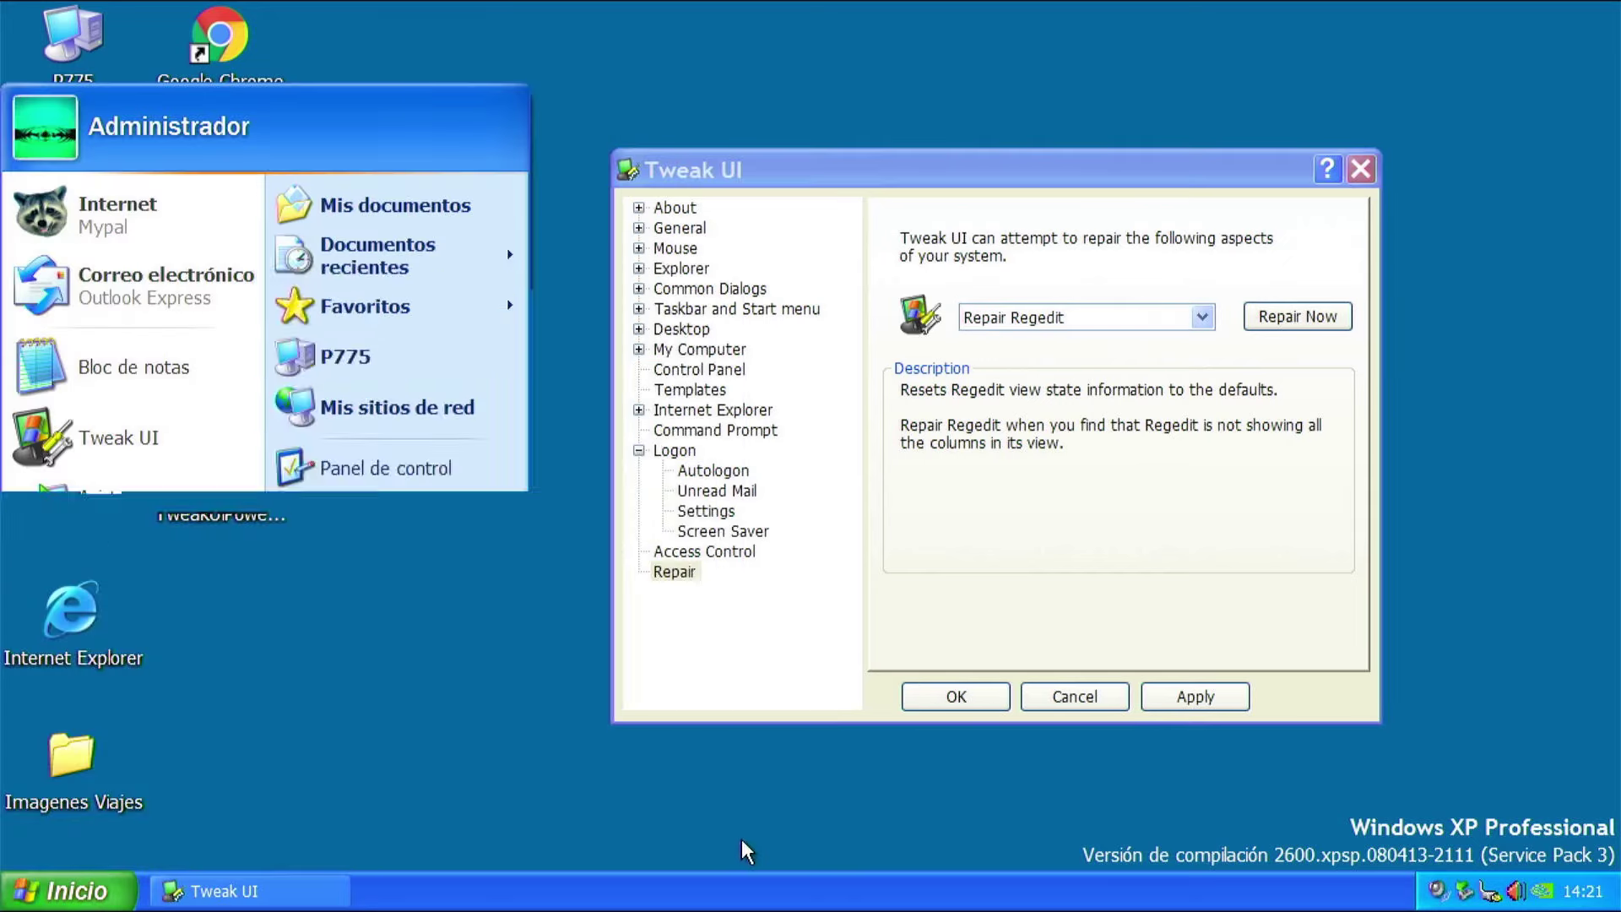
{"action": "left_click", "coordinate": [67, 891]}
{"action": "left_click", "coordinate": [319, 790]}
{"action": "left_click", "coordinate": [213, 817]}
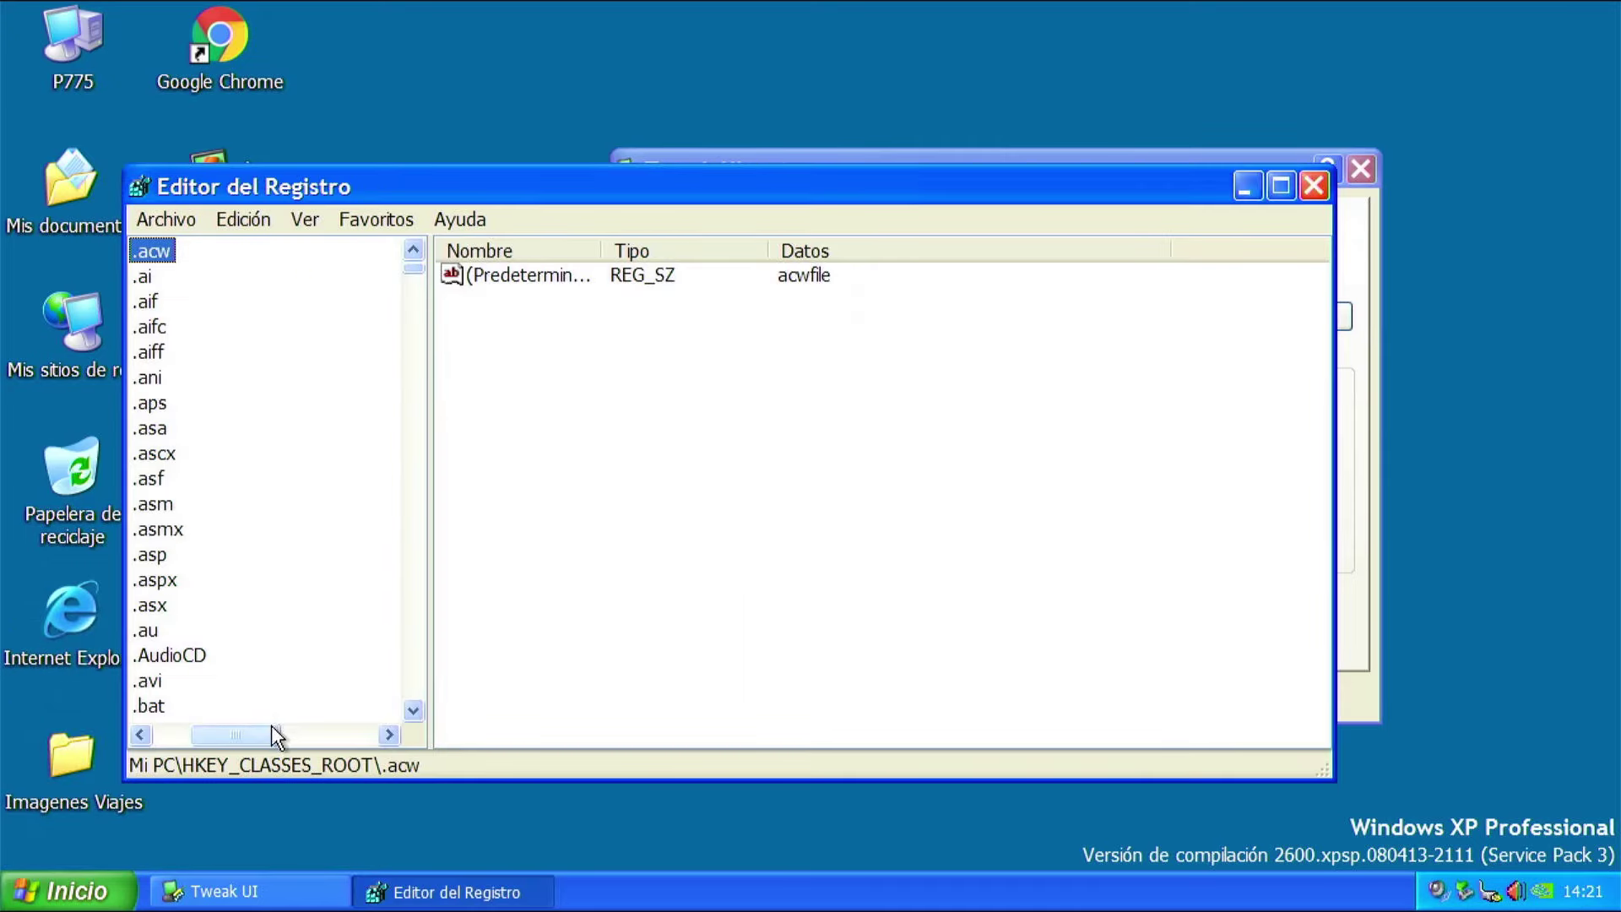
{"action": "left_click_drag", "start_coordinate": [224, 734], "coordinate": [184, 726]}
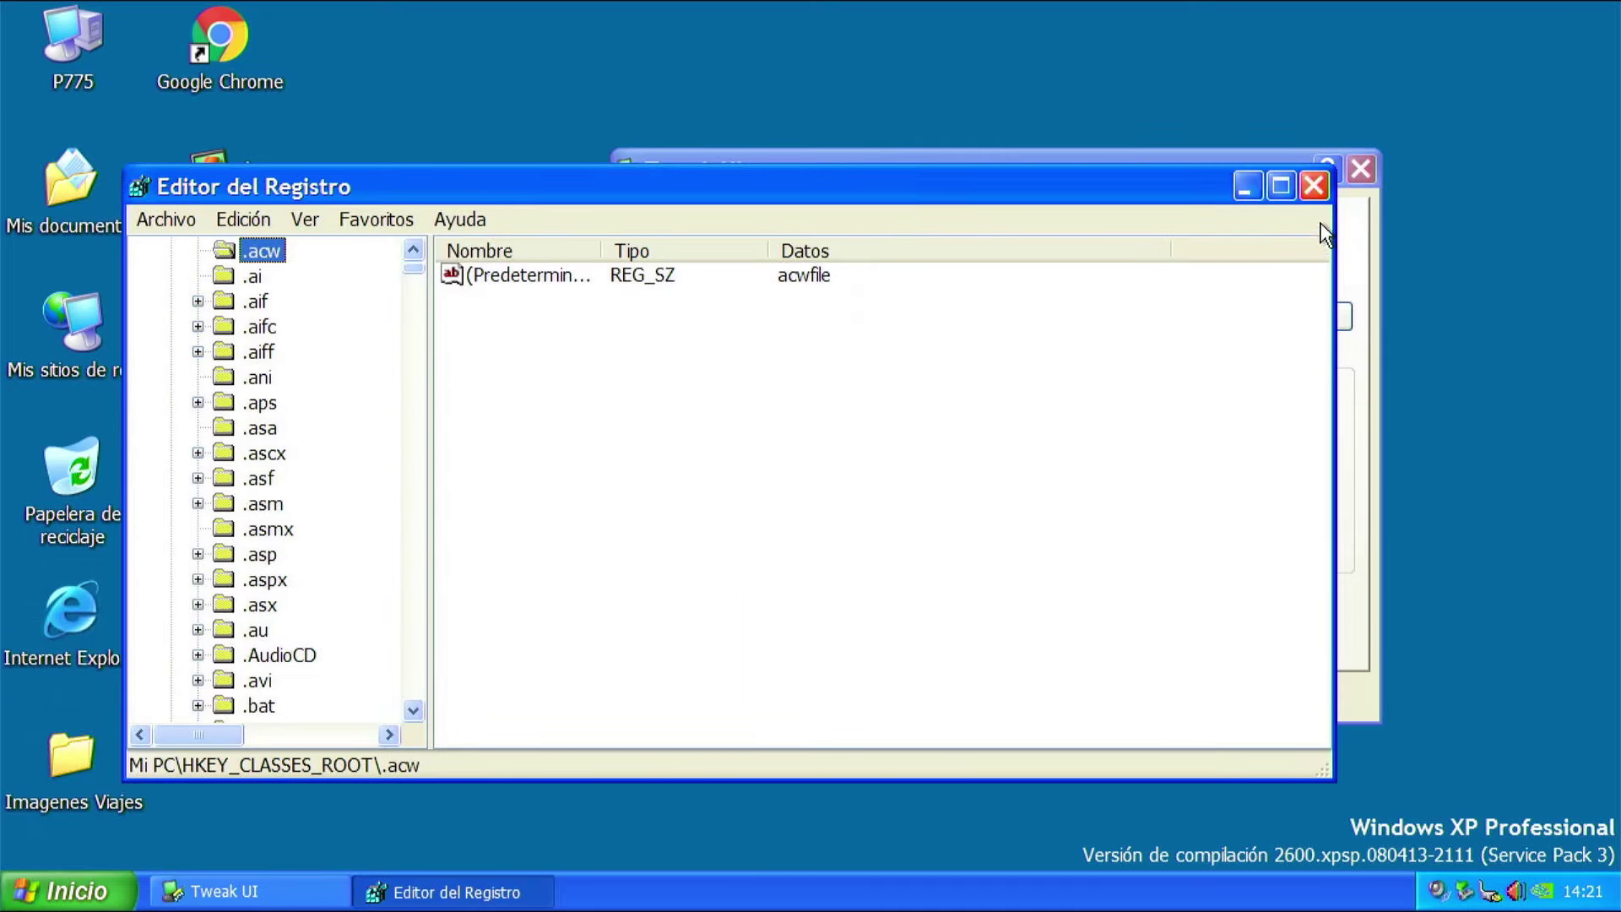
{"action": "left_click", "coordinate": [1314, 185]}
Step: Run the Repair Regedit operation and reopen the Registry Editor by running REGEDIT
{"action": "left_click", "coordinate": [1283, 319]}
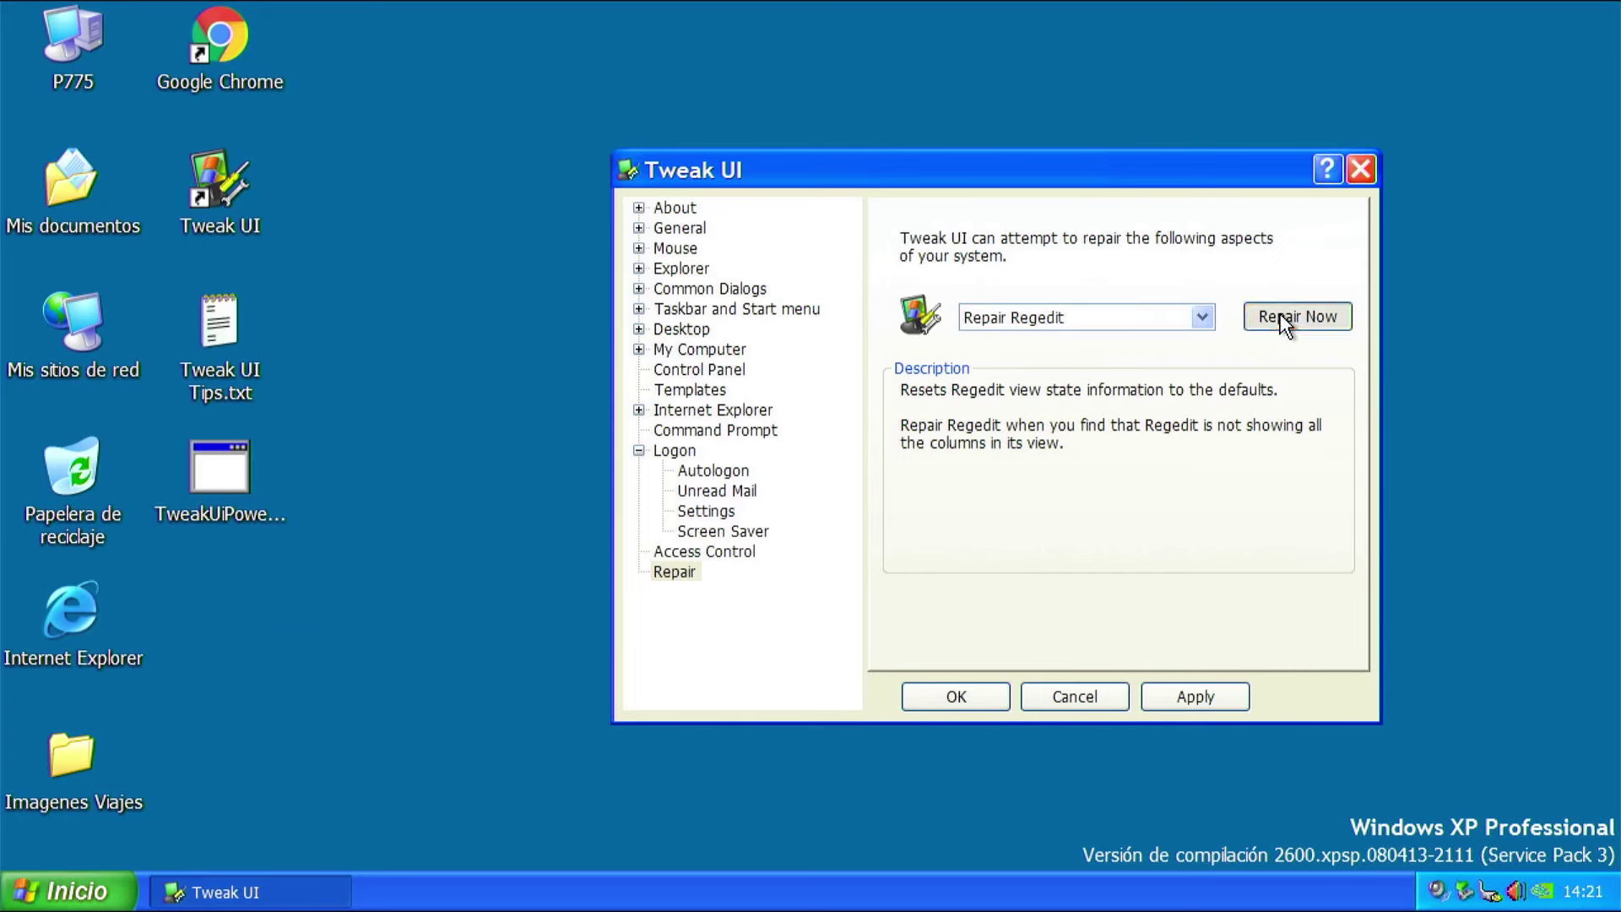
{"action": "left_click", "coordinate": [60, 891]}
{"action": "left_click", "coordinate": [316, 778]}
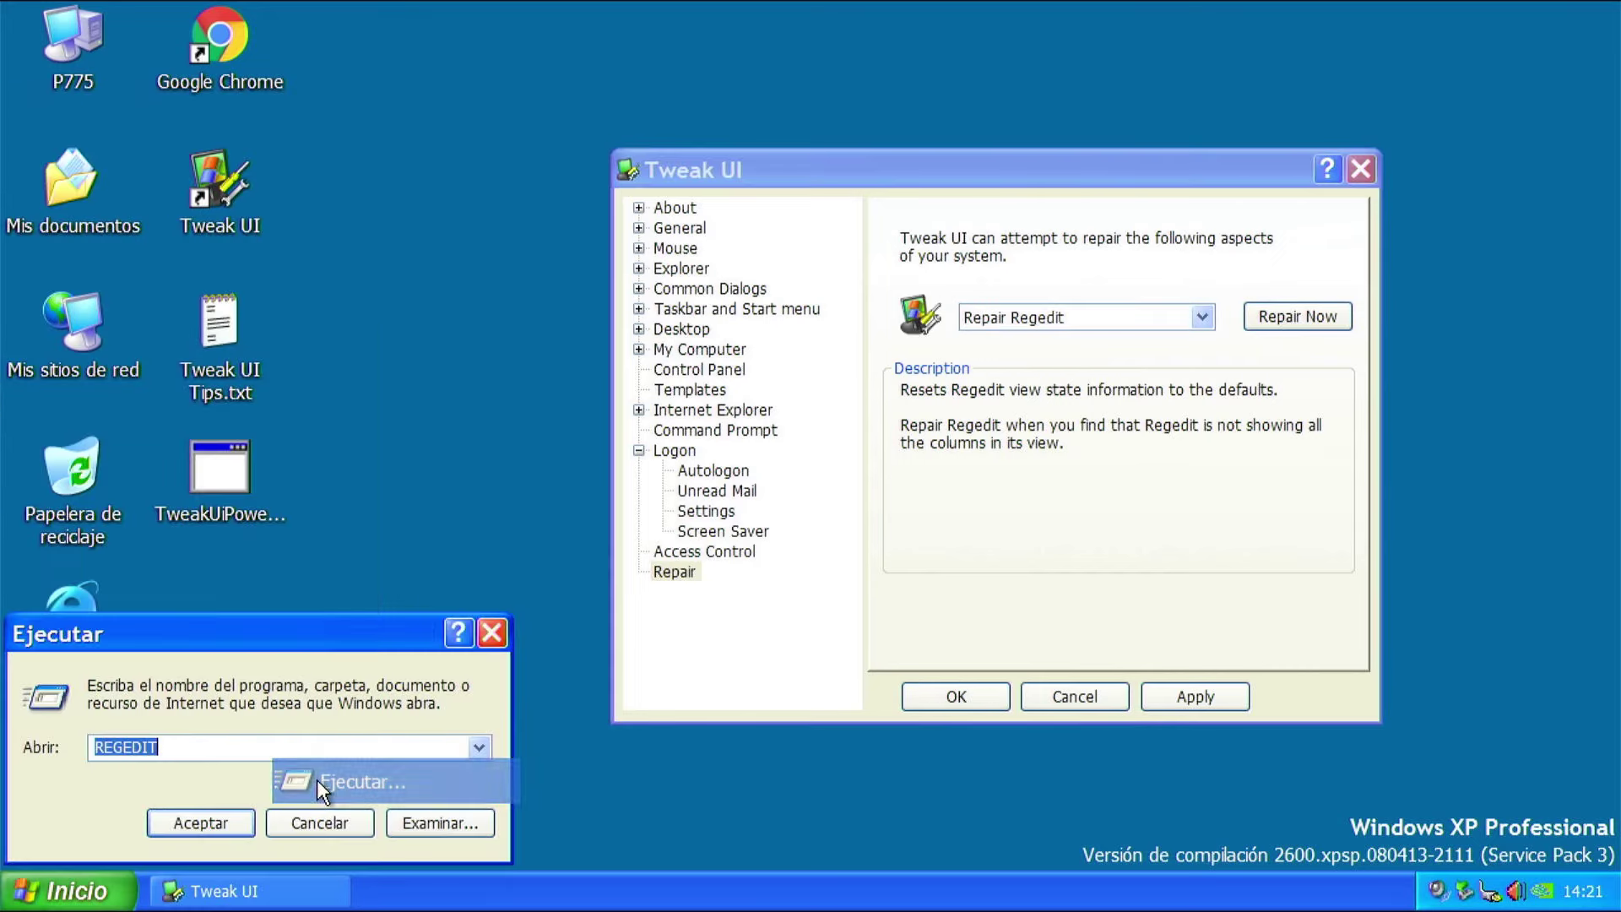
{"action": "left_click", "coordinate": [225, 819]}
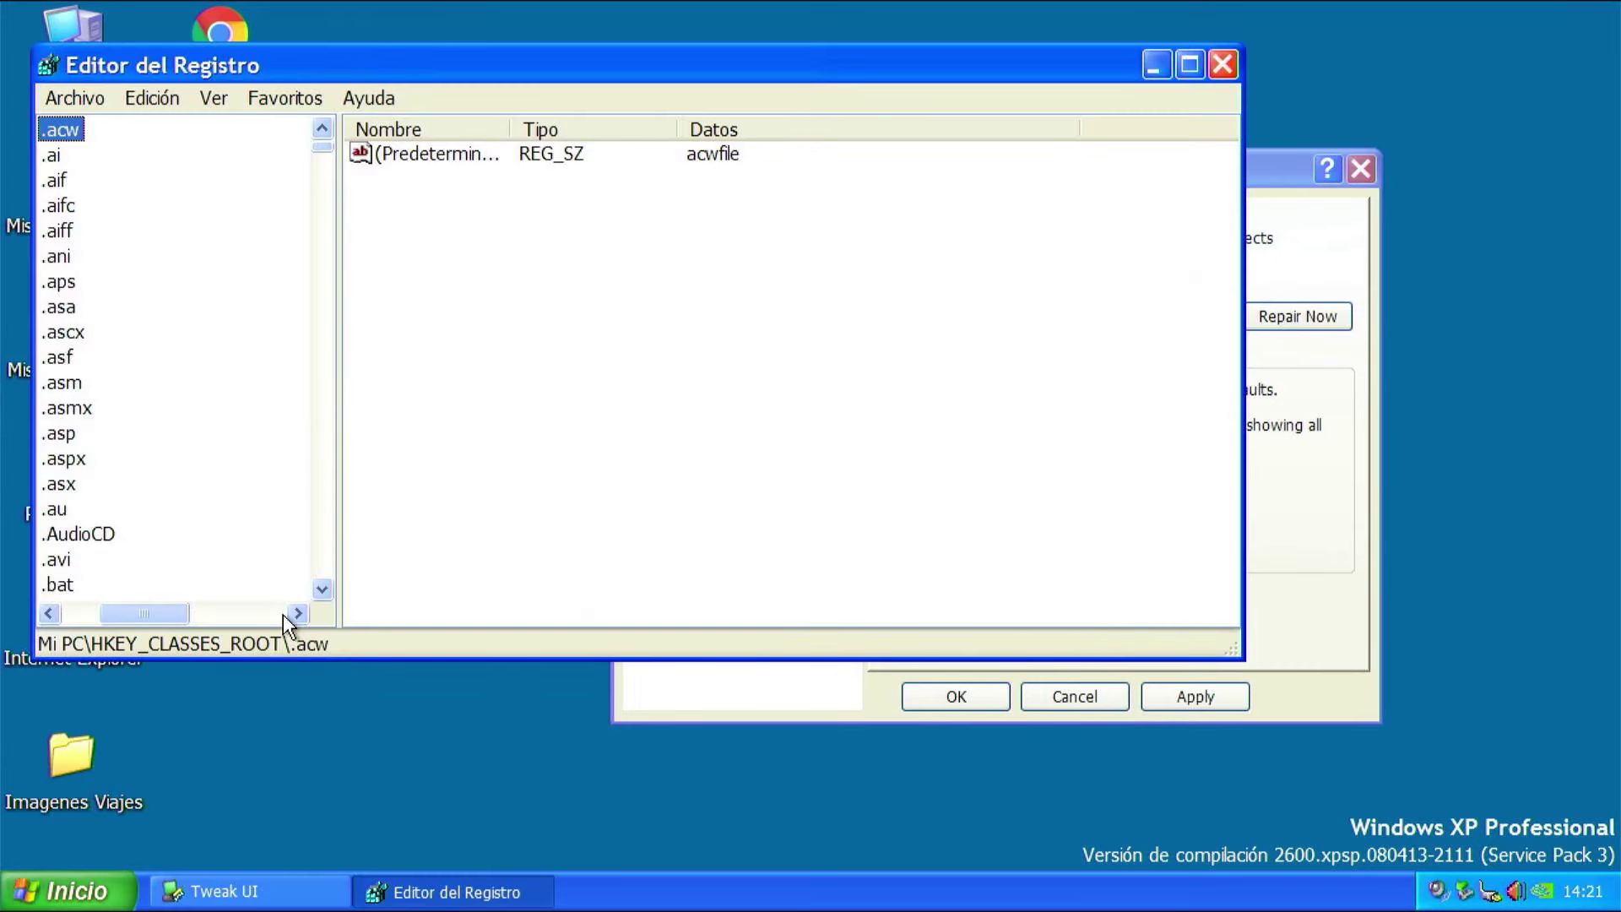
Step: Collapse HKEY_CLASSES_ROOT in the registry tree and close the Registry Editor
{"action": "left_click_drag", "start_coordinate": [174, 614], "coordinate": [136, 612]}
{"action": "left_click_drag", "start_coordinate": [322, 145], "coordinate": [258, 115]}
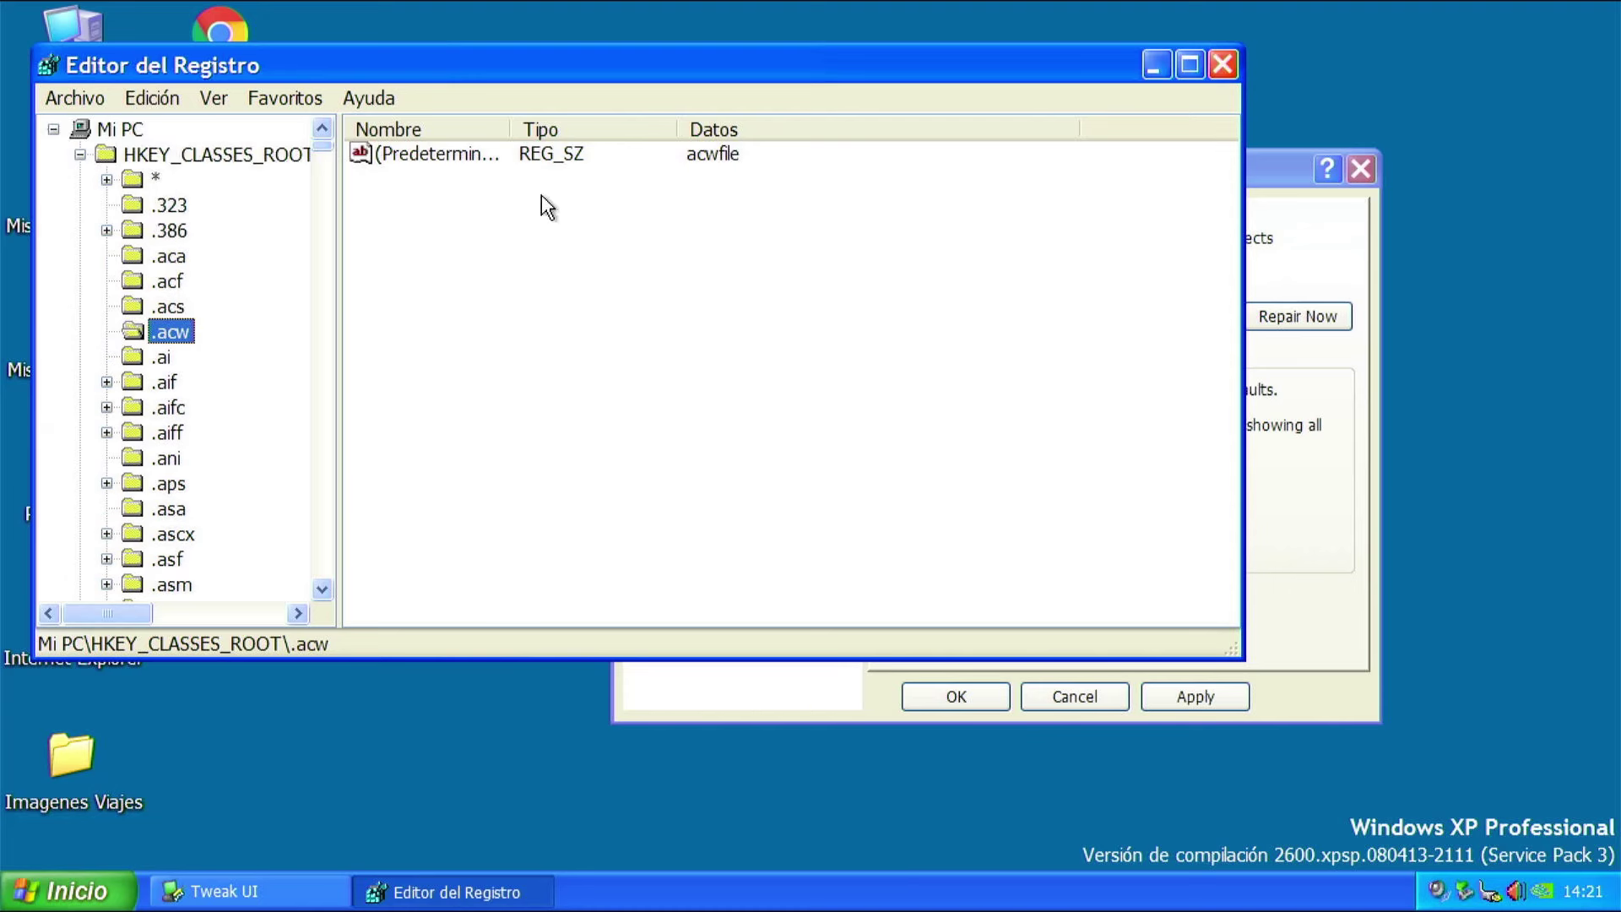
{"action": "left_click", "coordinate": [80, 154]}
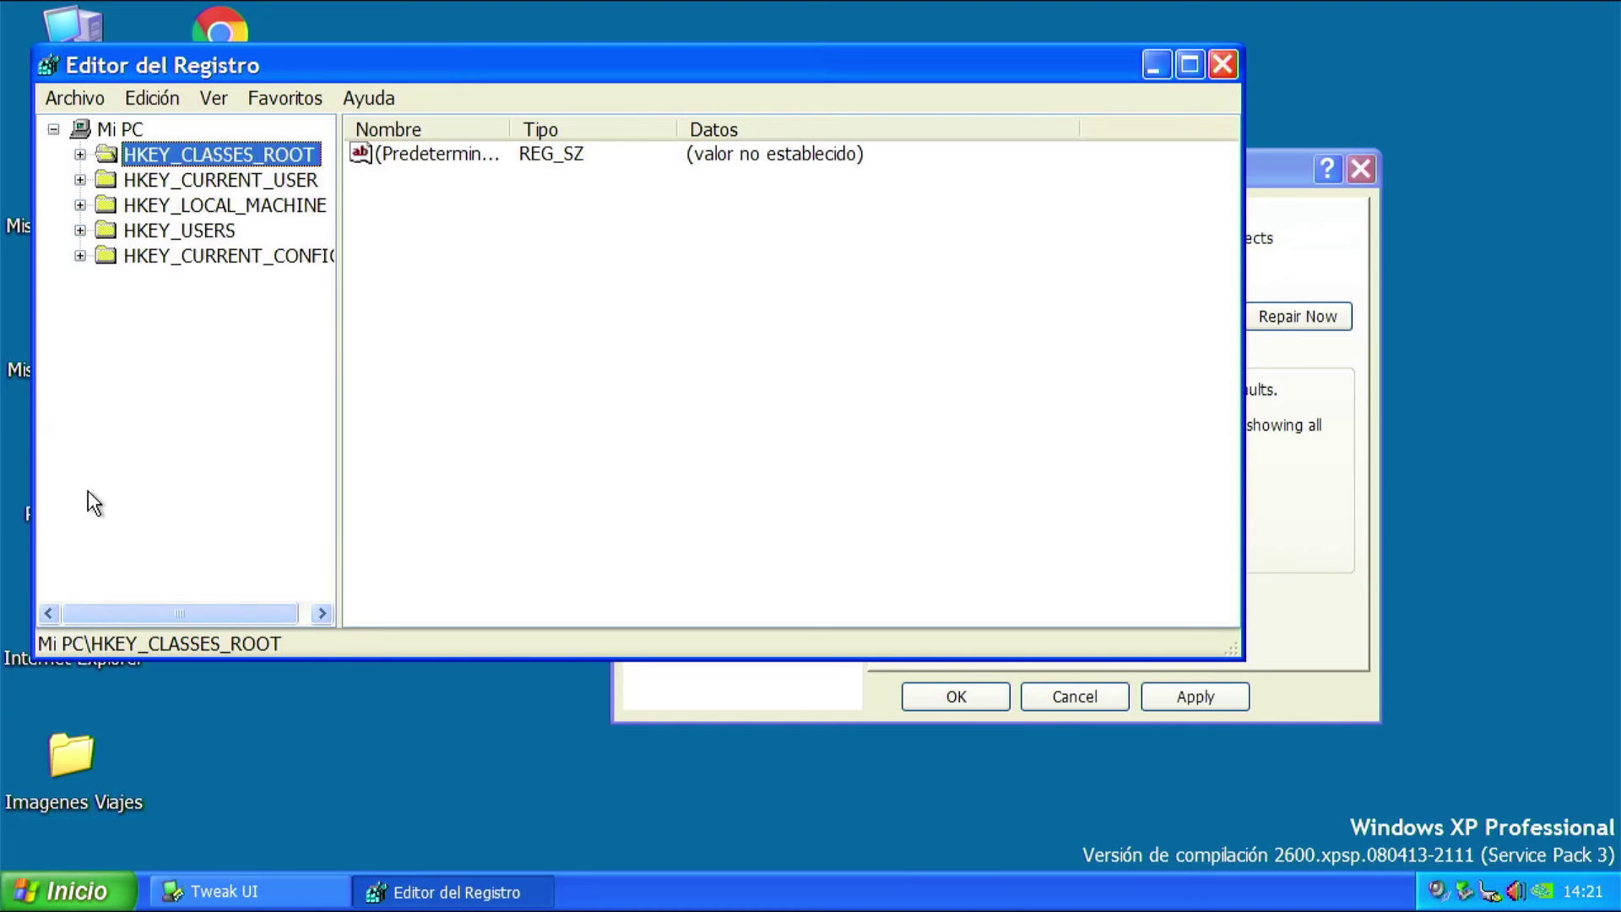
{"action": "left_click", "coordinate": [1222, 65]}
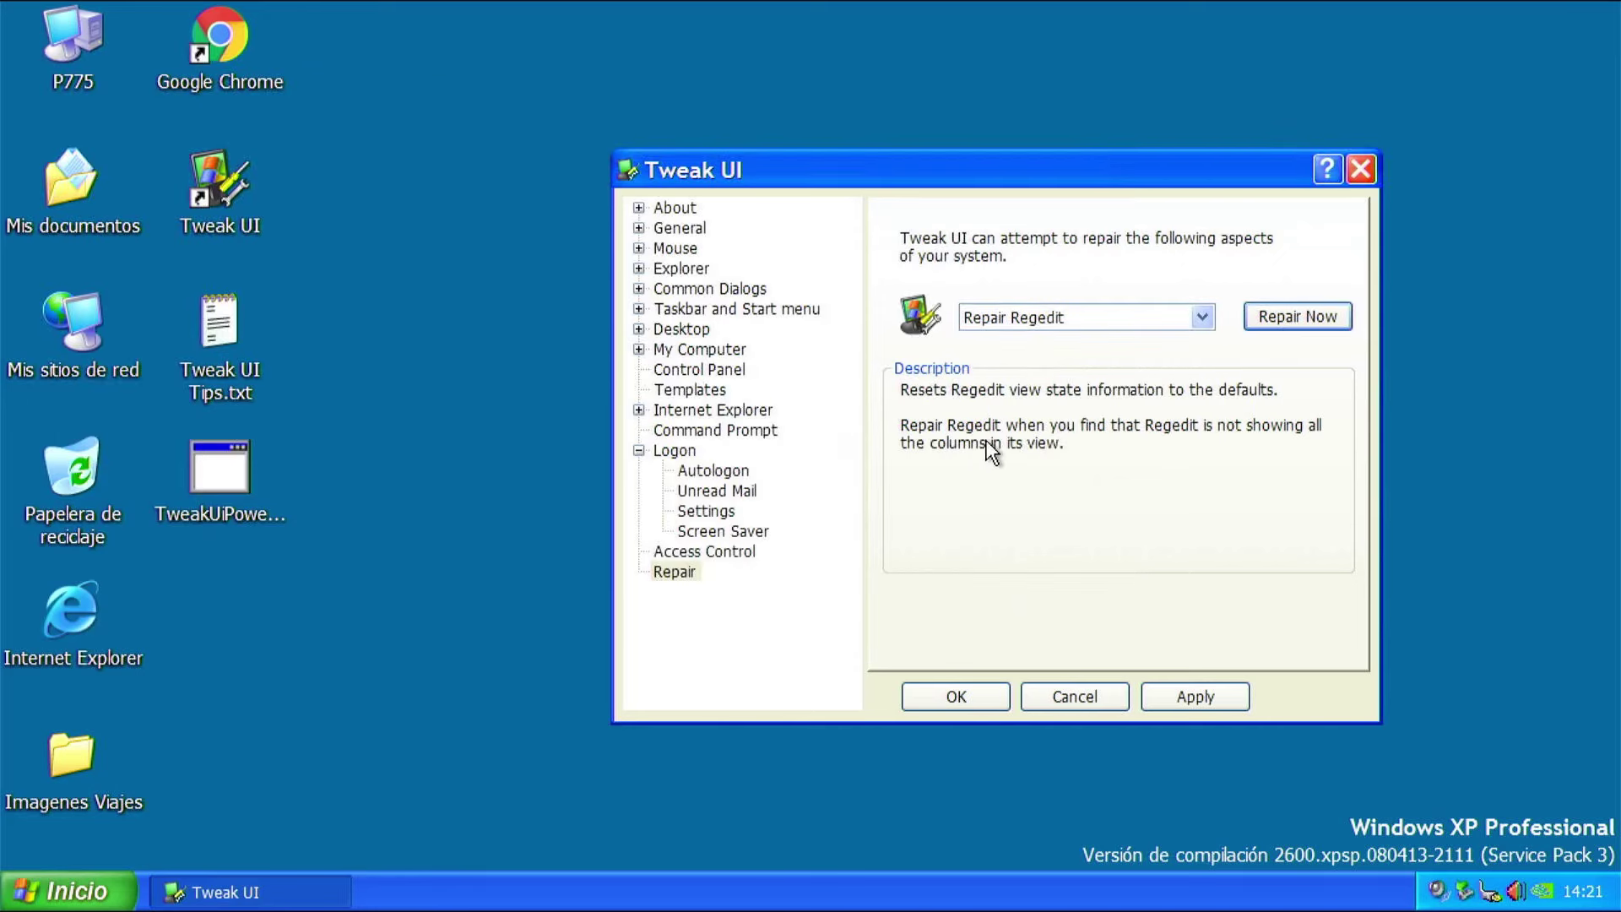
Step: Show the available repair operations to look through the other choices
{"action": "left_click", "coordinate": [1201, 317]}
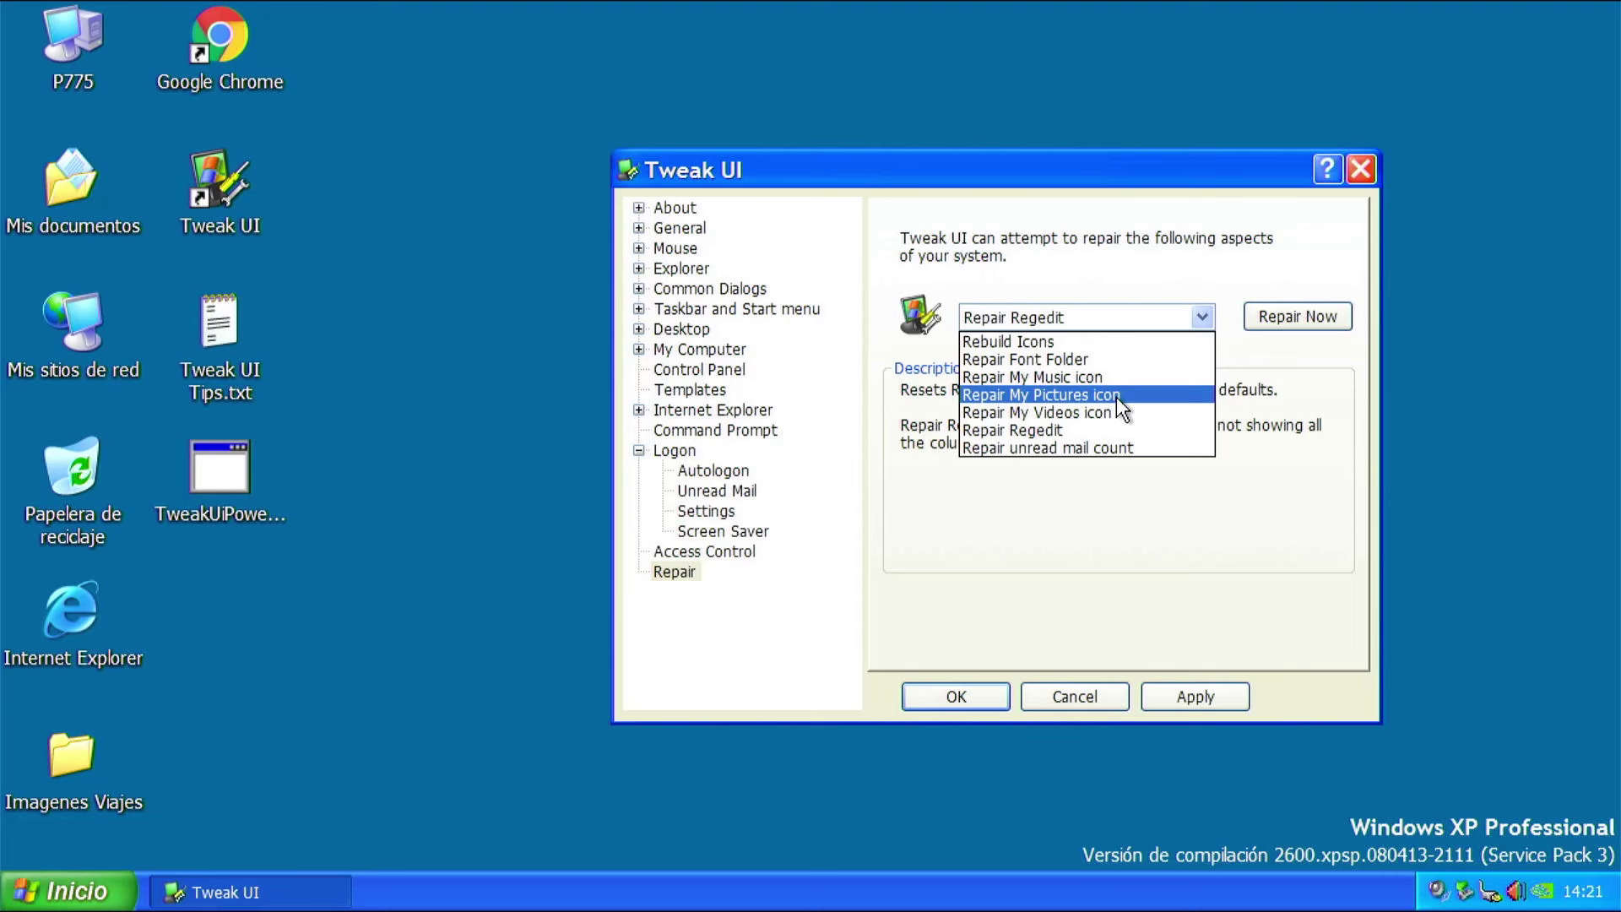